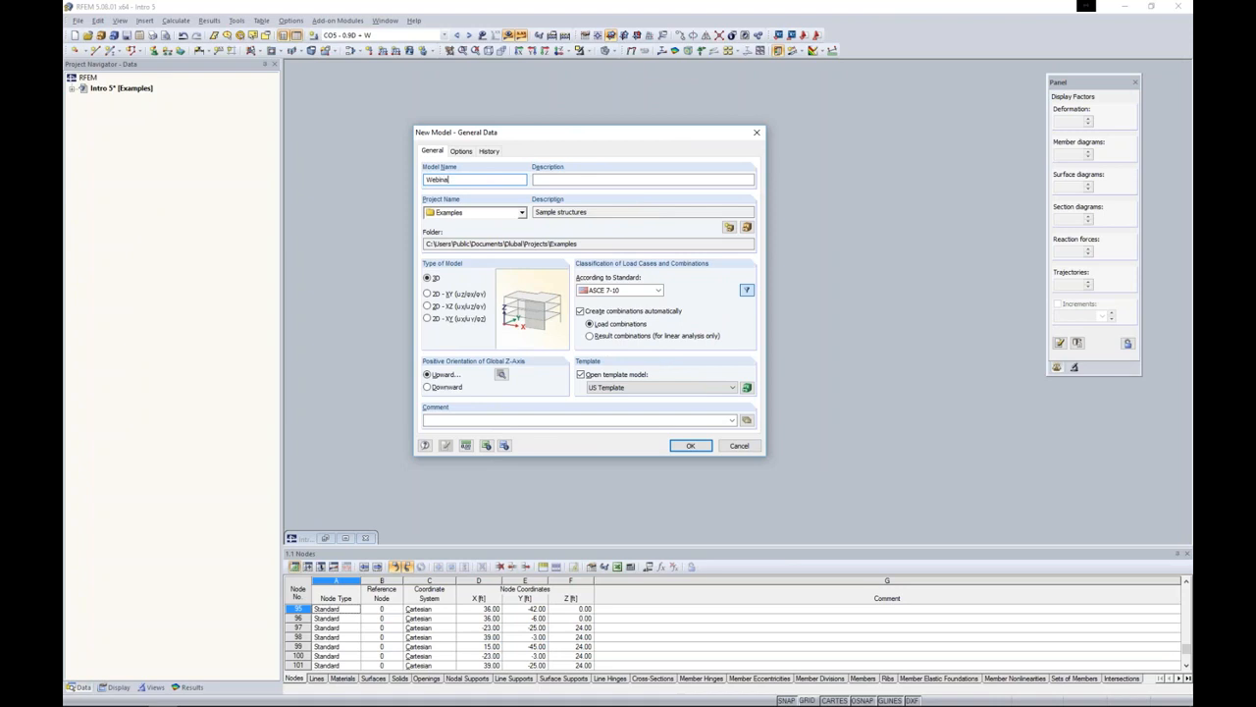
- Name the new model Webinar 10 and set its local z-axis orientation to downward
{"action": "type", "text": "10"}
{"action": "left_click", "coordinate": [500, 375]}
{"action": "left_click", "coordinate": [495, 270]}
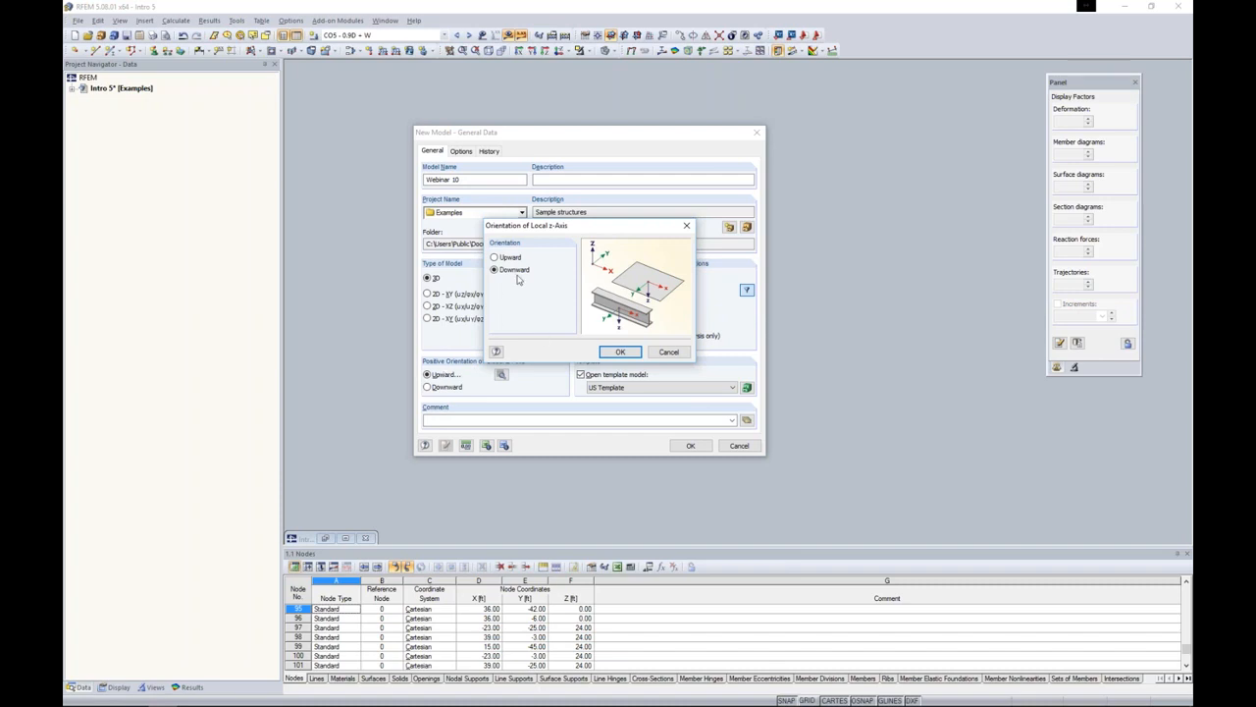
{"action": "left_click", "coordinate": [605, 354]}
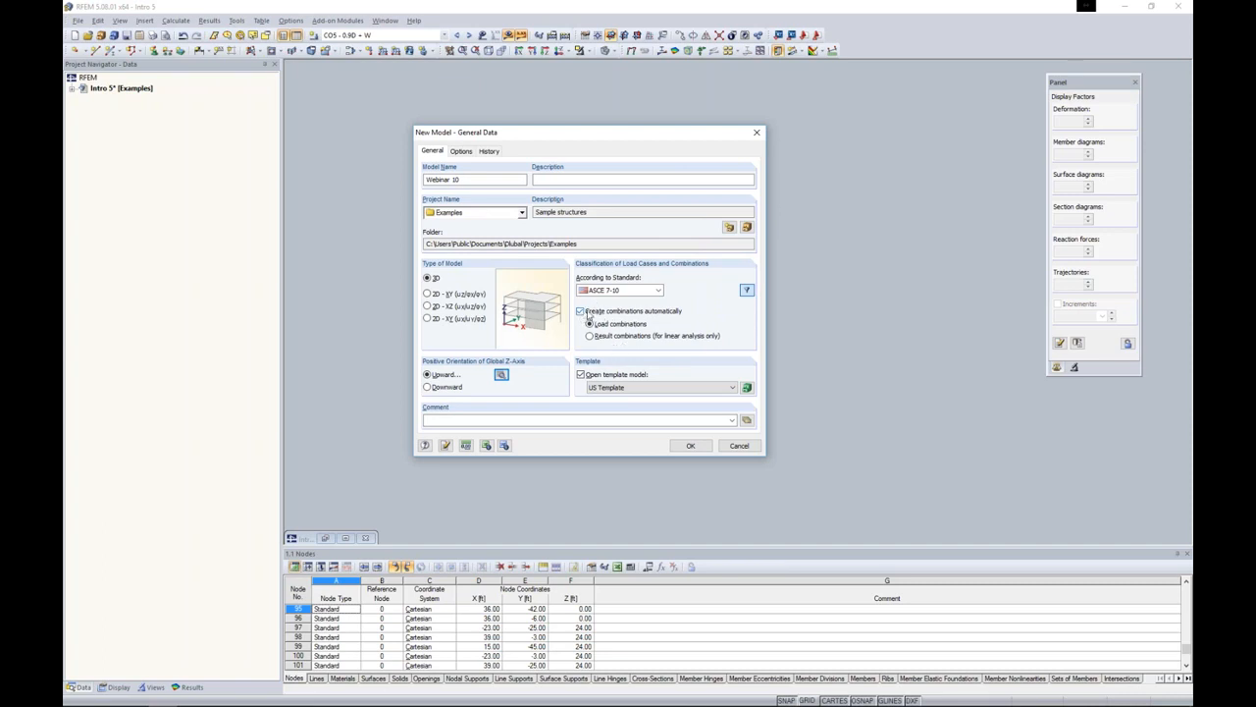
- Create the model with the ASCE 7-10 standard, automatic load combinations and the US Template, and maximize its window
{"action": "left_click", "coordinate": [659, 291]}
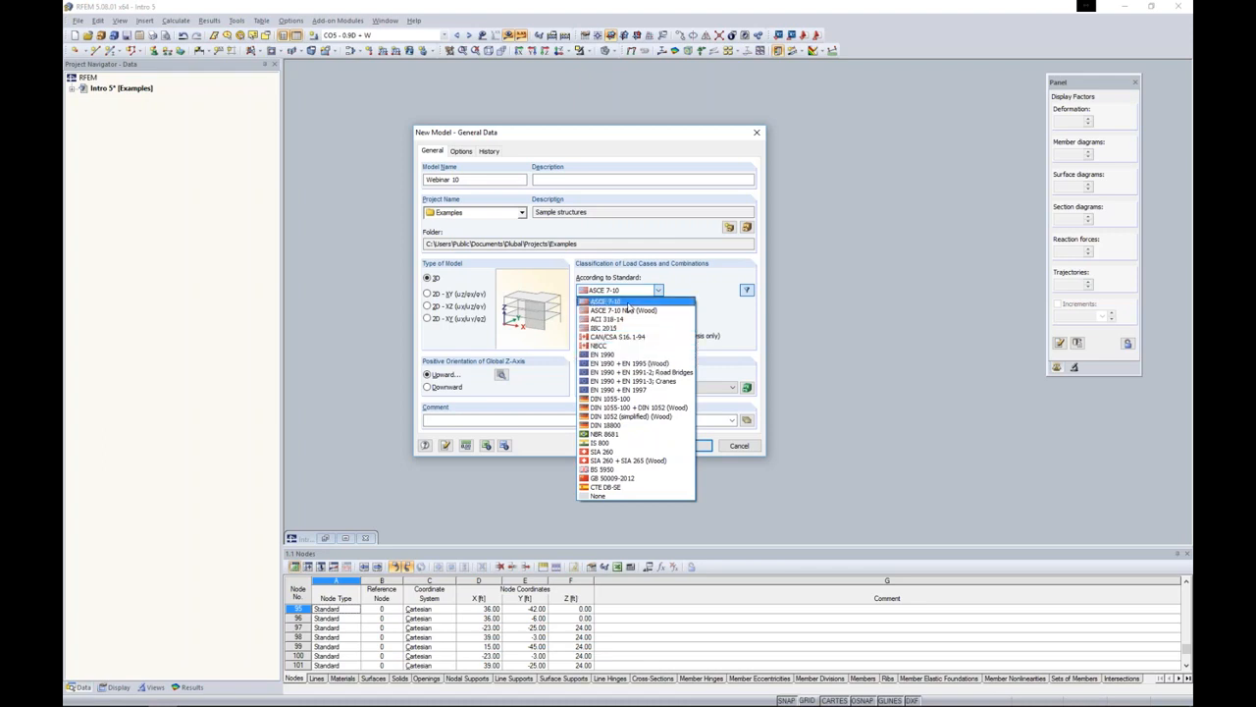
{"action": "left_click", "coordinate": [712, 321]}
{"action": "left_click", "coordinate": [581, 311]}
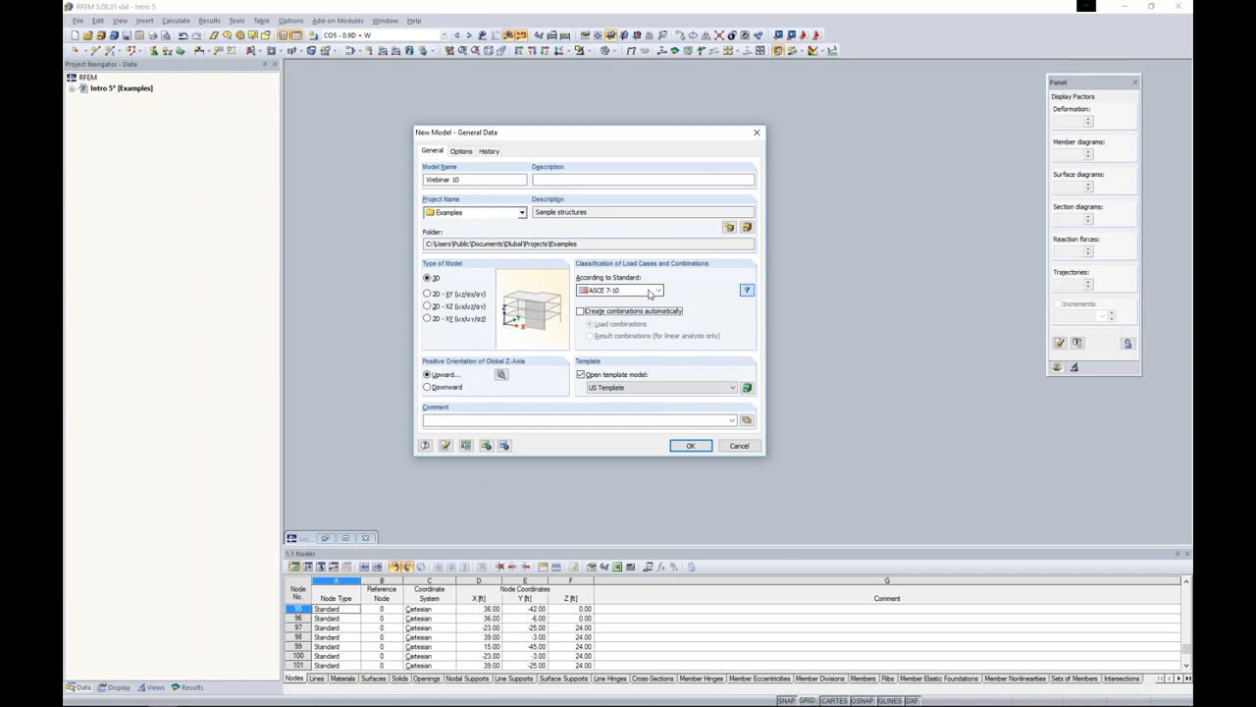
{"action": "left_click", "coordinate": [580, 311]}
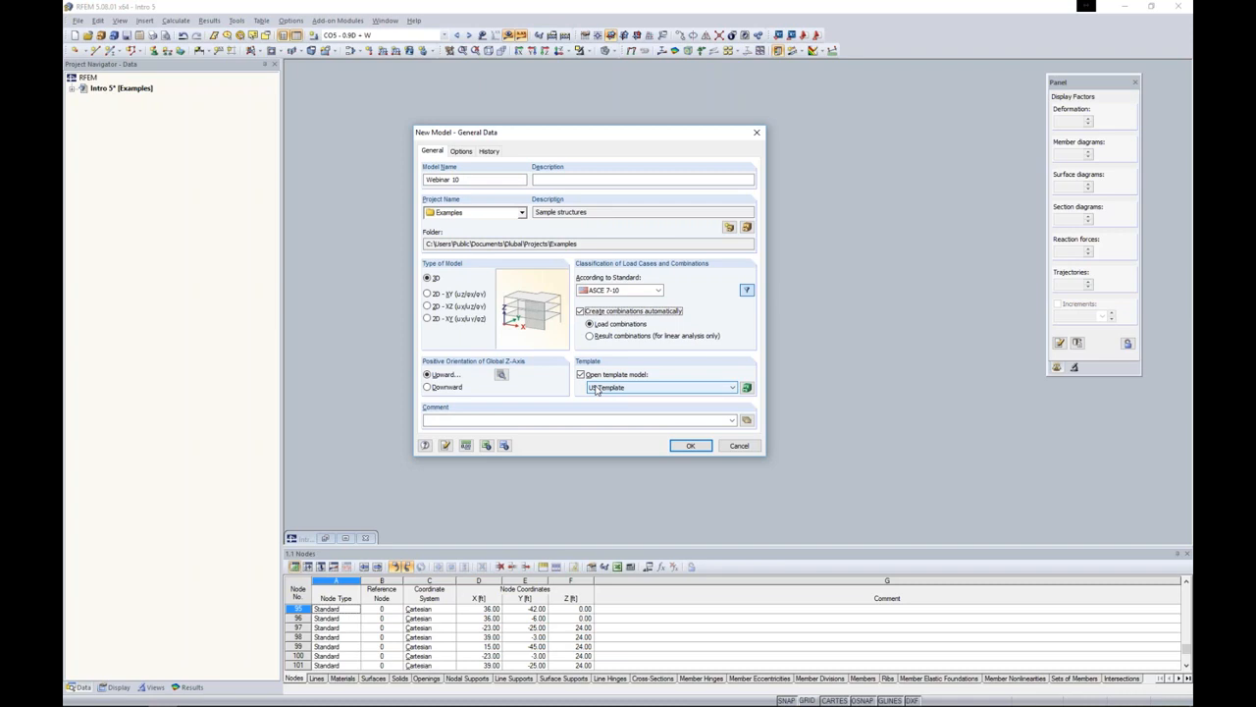
{"action": "left_click", "coordinate": [595, 389]}
{"action": "left_click", "coordinate": [596, 389]}
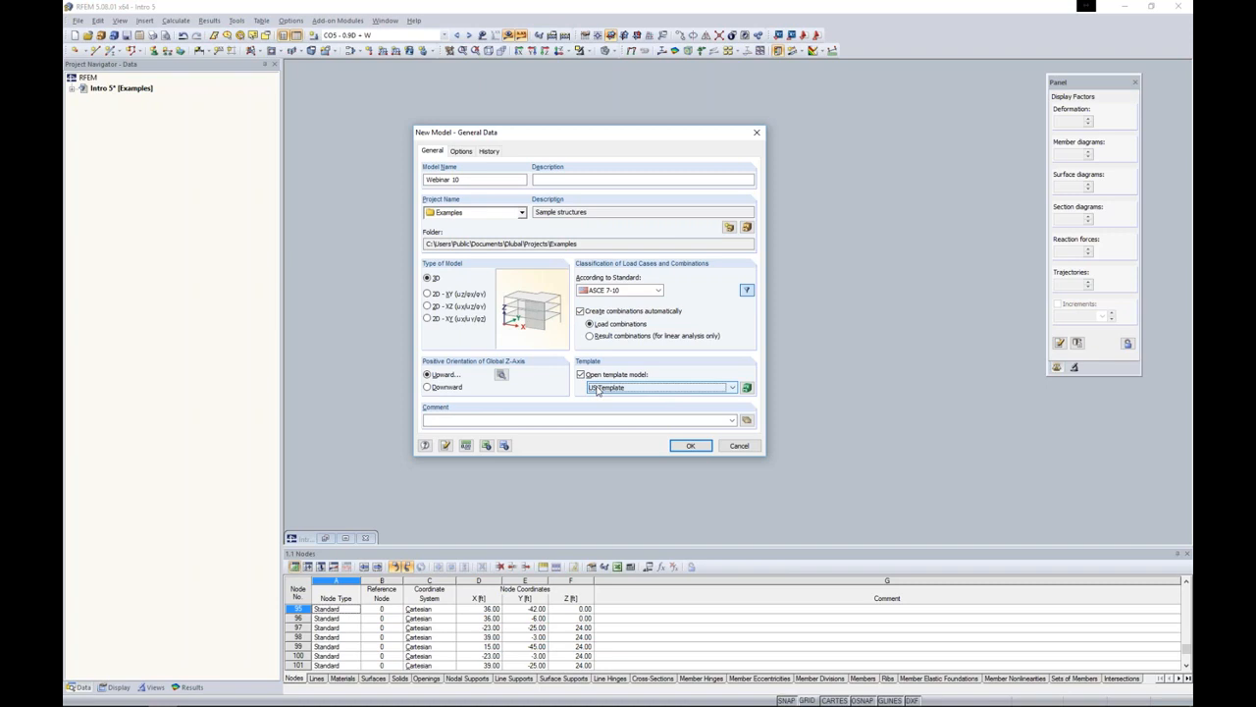
{"action": "left_click", "coordinate": [690, 444]}
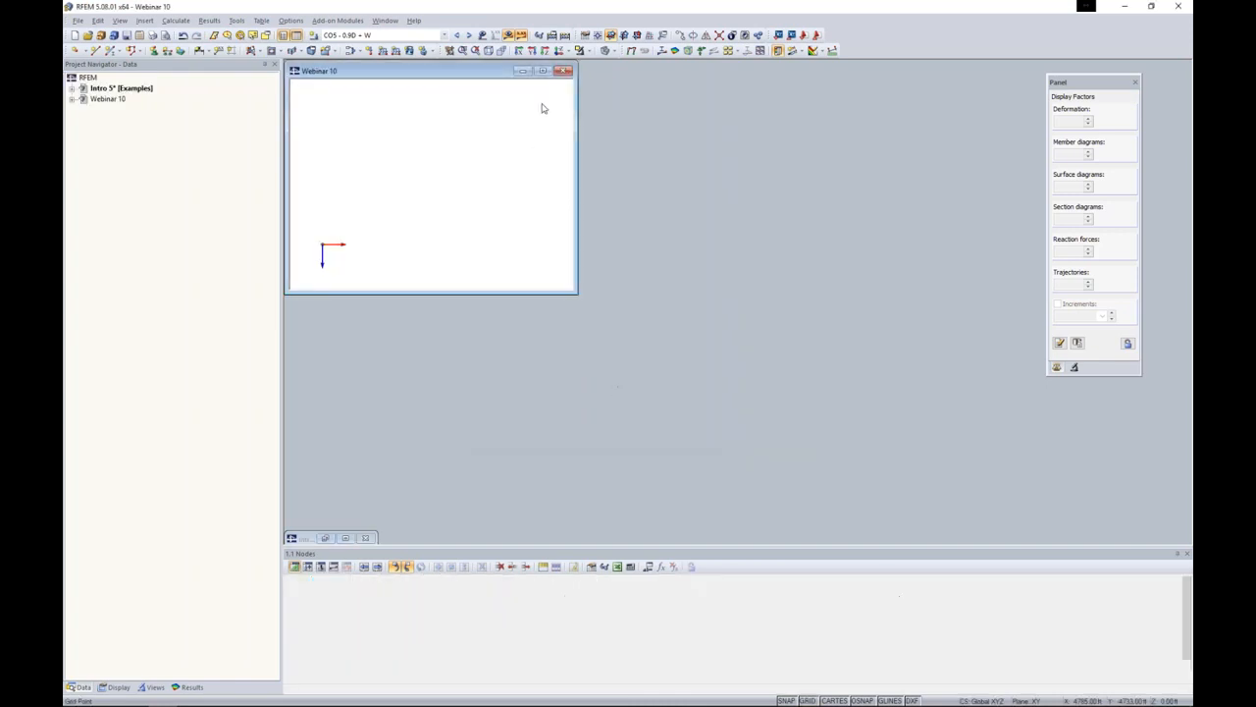
{"action": "left_click", "coordinate": [544, 73]}
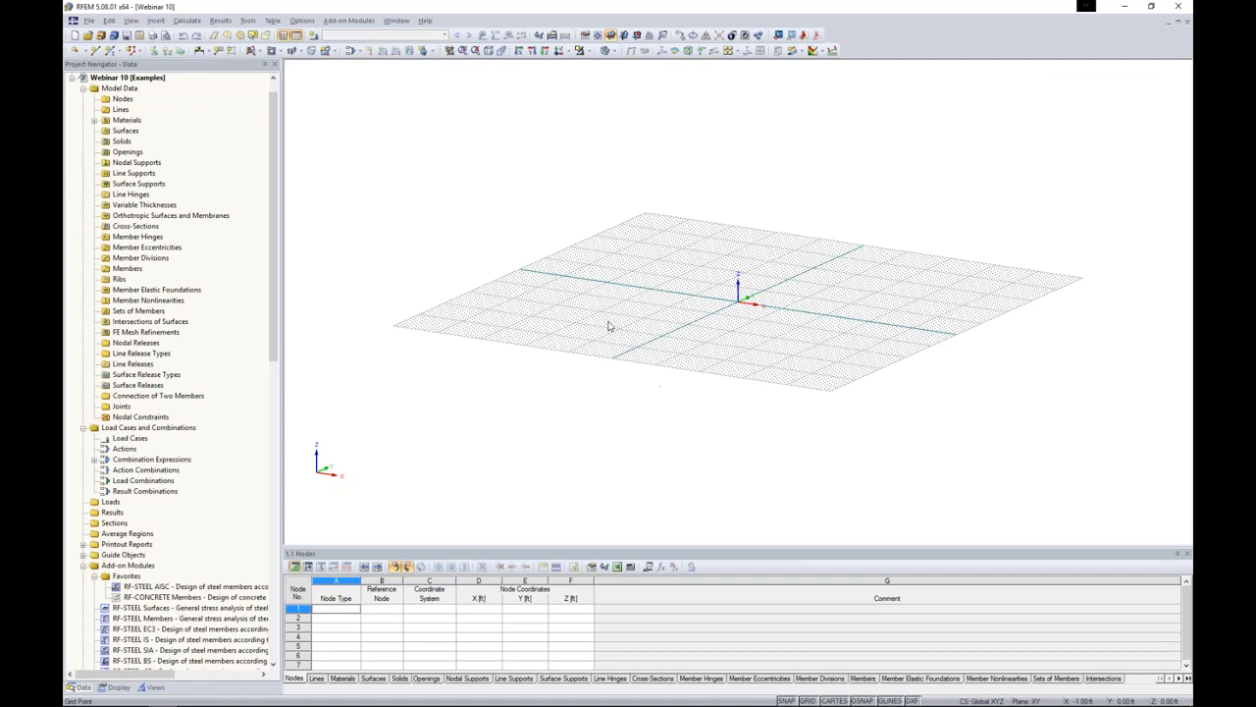
{"action": "middle_click_drag", "start_coordinate": [703, 331], "coordinate": [628, 341]}
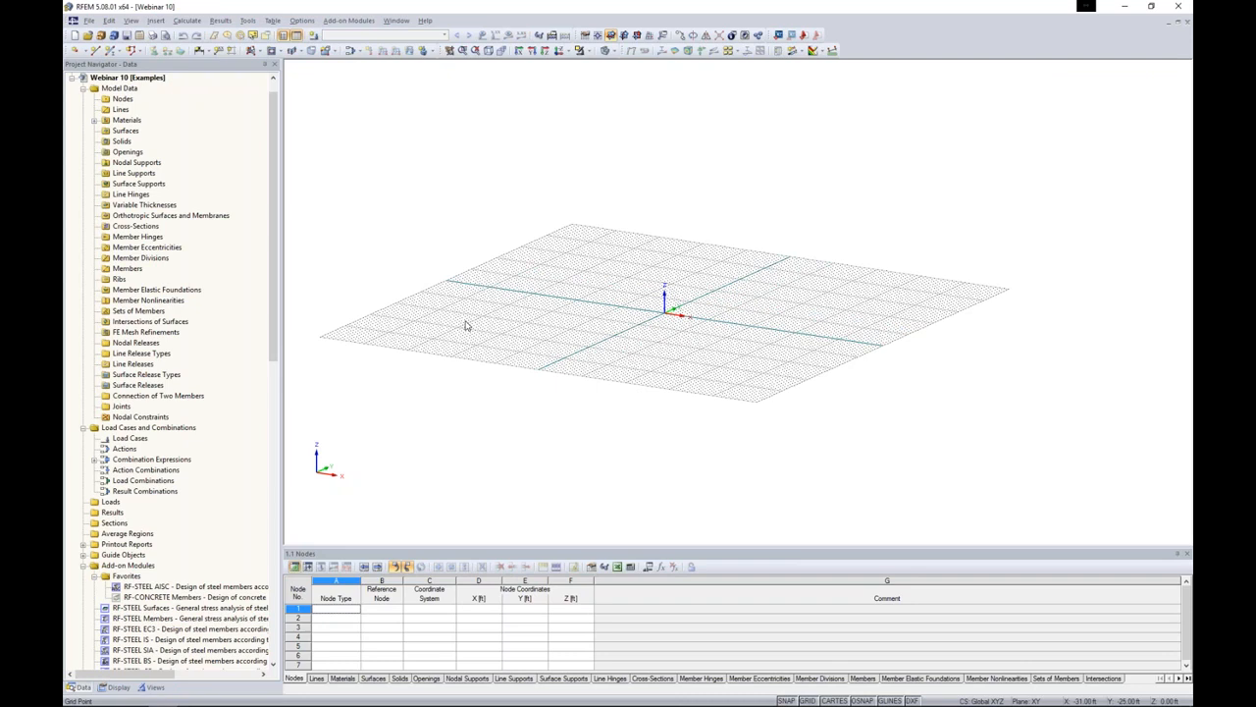
- Examine the node table's Microsoft Excel export and import options, including importing from the active workbook and worksheet, without transferring data
{"action": "left_click_drag", "start_coordinate": [509, 544], "coordinate": [510, 453]}
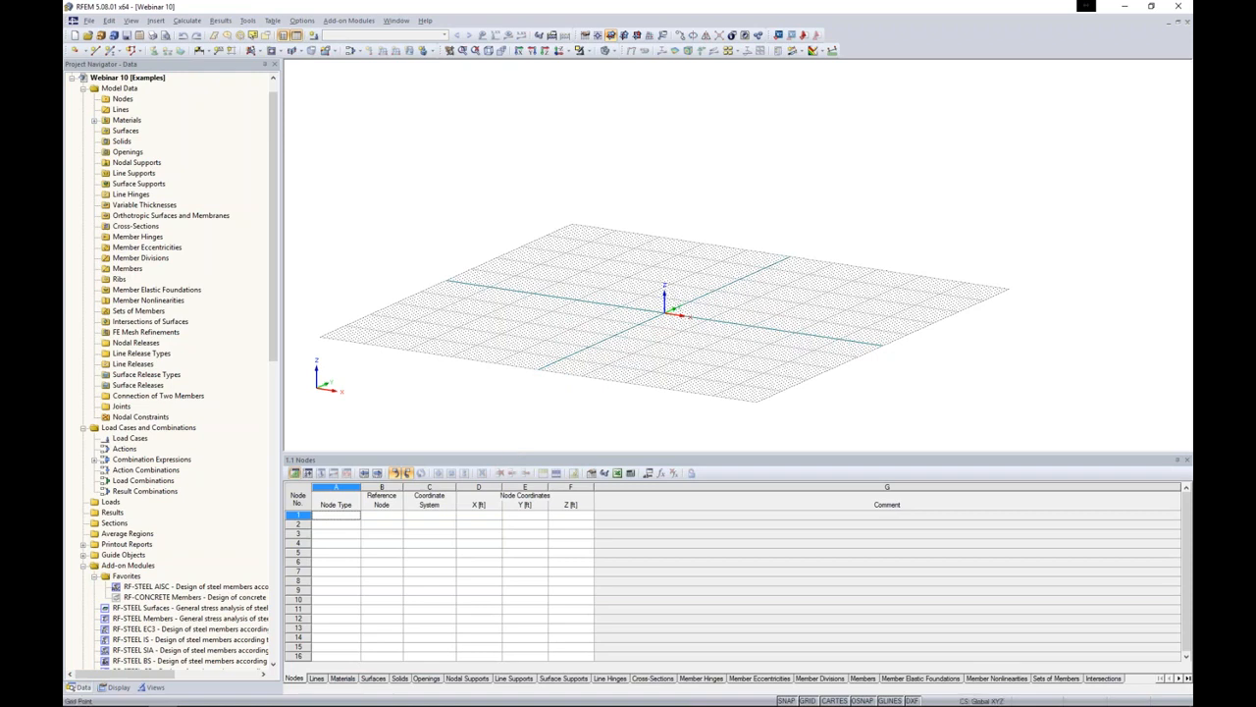
{"action": "left_click", "coordinate": [618, 473]}
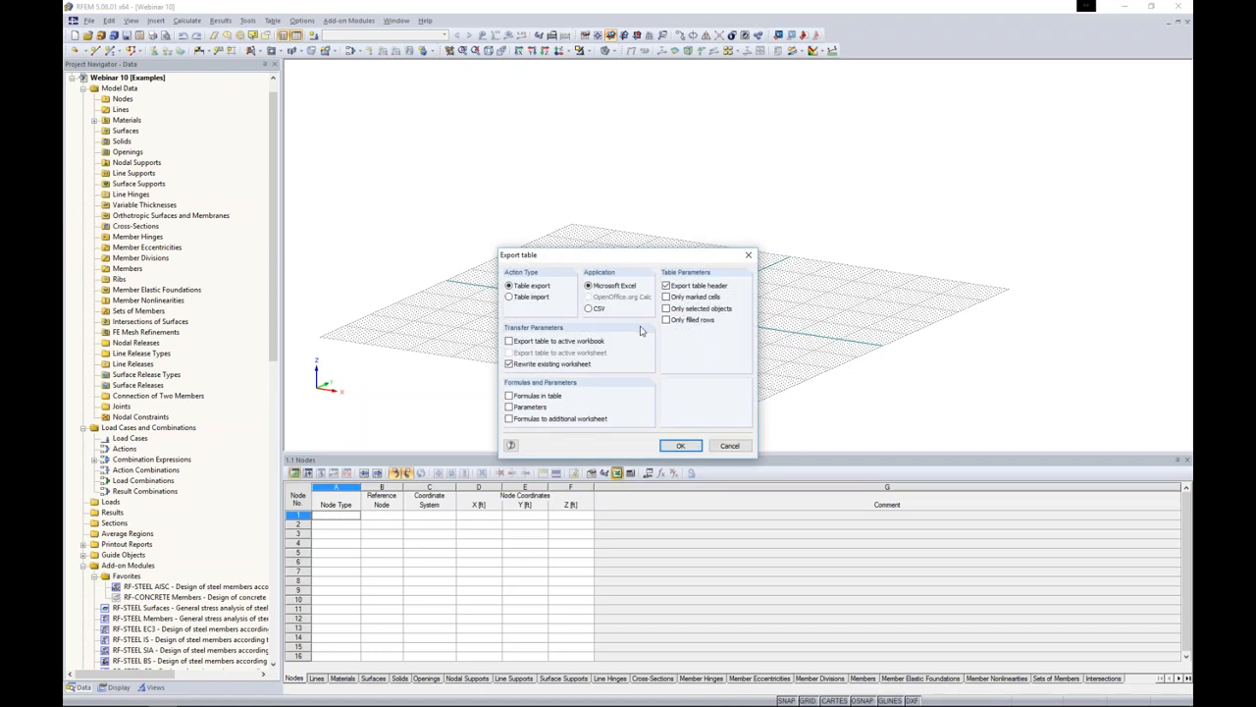
{"action": "left_click_drag", "start_coordinate": [631, 253], "coordinate": [632, 217]}
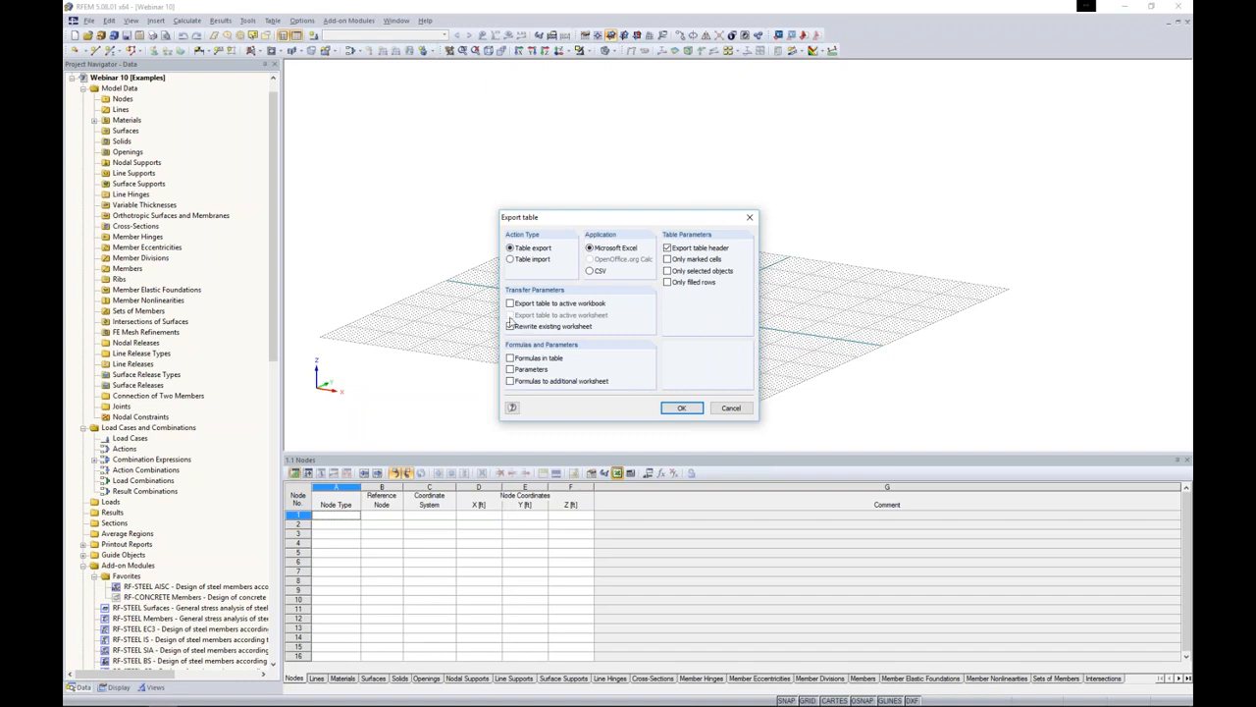
{"action": "left_click", "coordinate": [510, 259]}
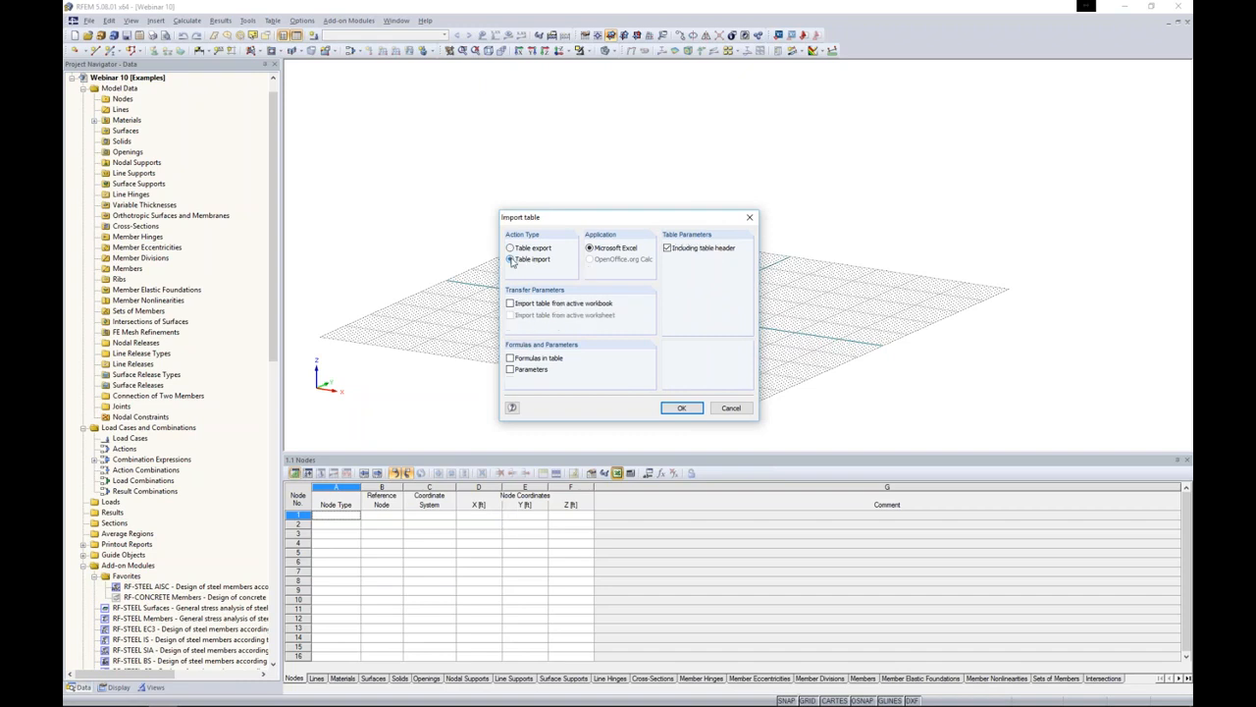
{"action": "left_click", "coordinate": [511, 303]}
{"action": "left_click", "coordinate": [510, 315]}
{"action": "left_click", "coordinate": [731, 407]}
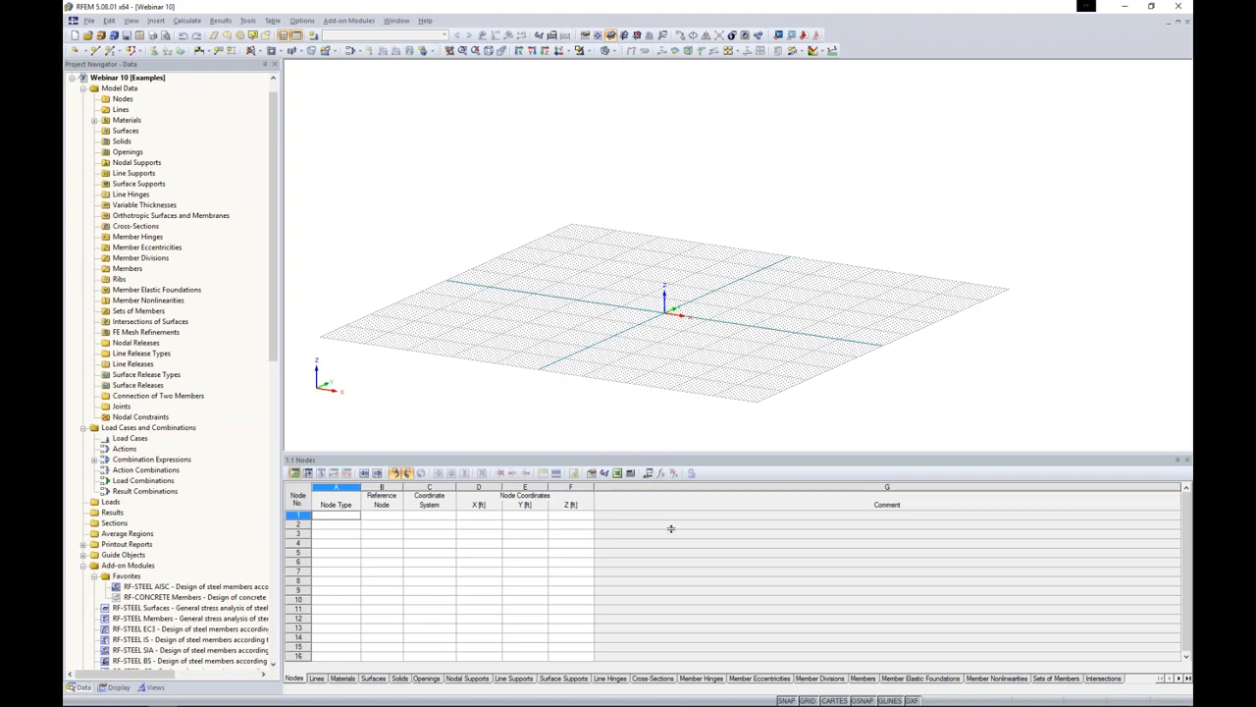
{"action": "left_click_drag", "start_coordinate": [672, 528], "coordinate": [671, 529]}
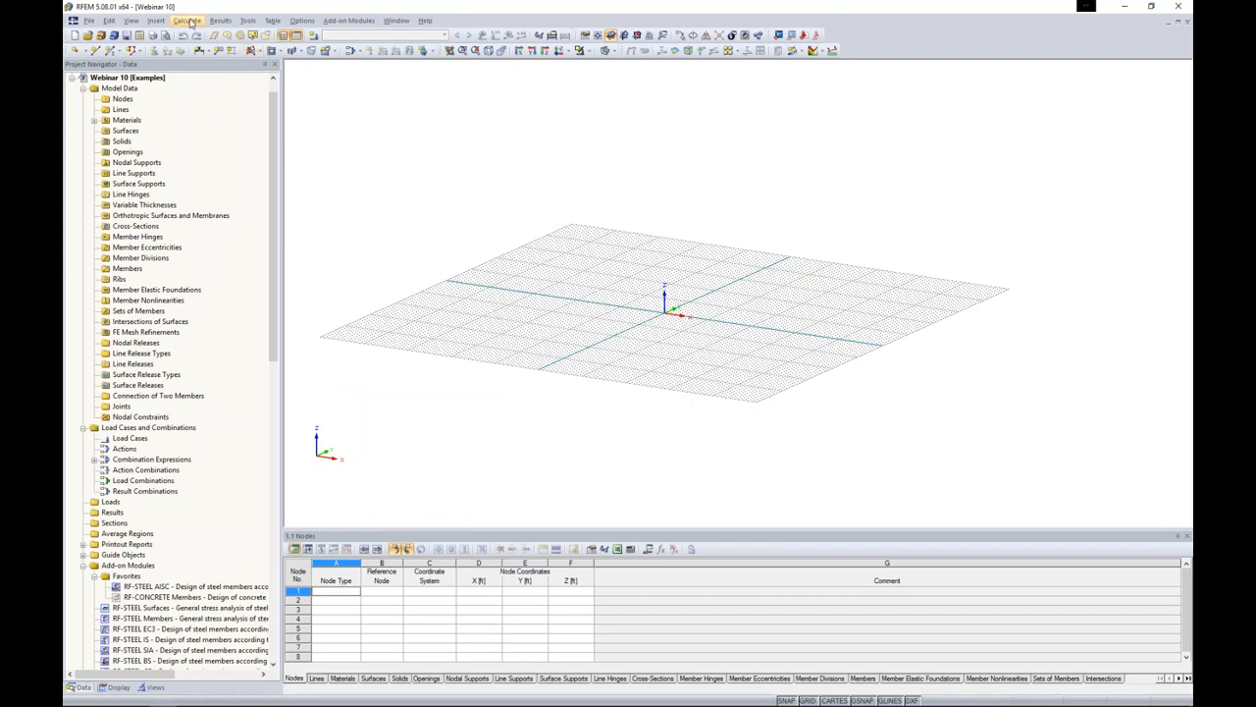
- Look through the available add-on modules for steel, concrete, timber, dynamic and other design and analysis tasks
{"action": "left_click", "coordinate": [341, 21]}
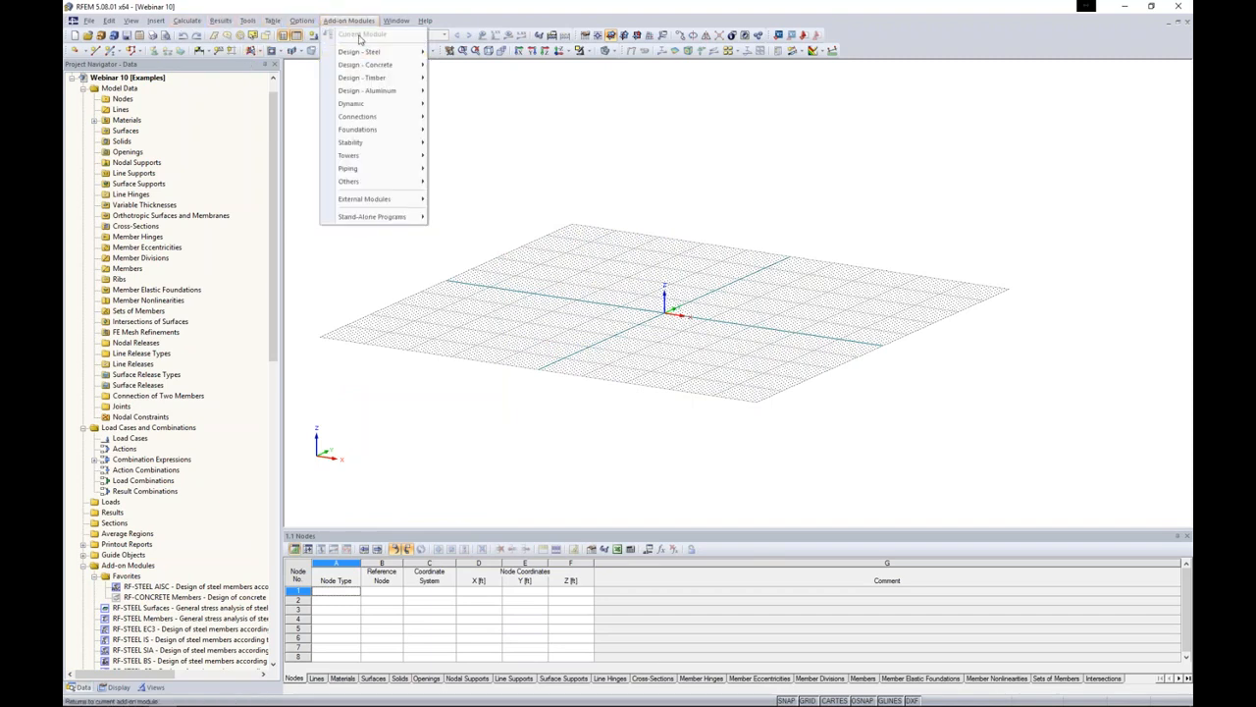
{"action": "mouse_move", "coordinate": [364, 55]}
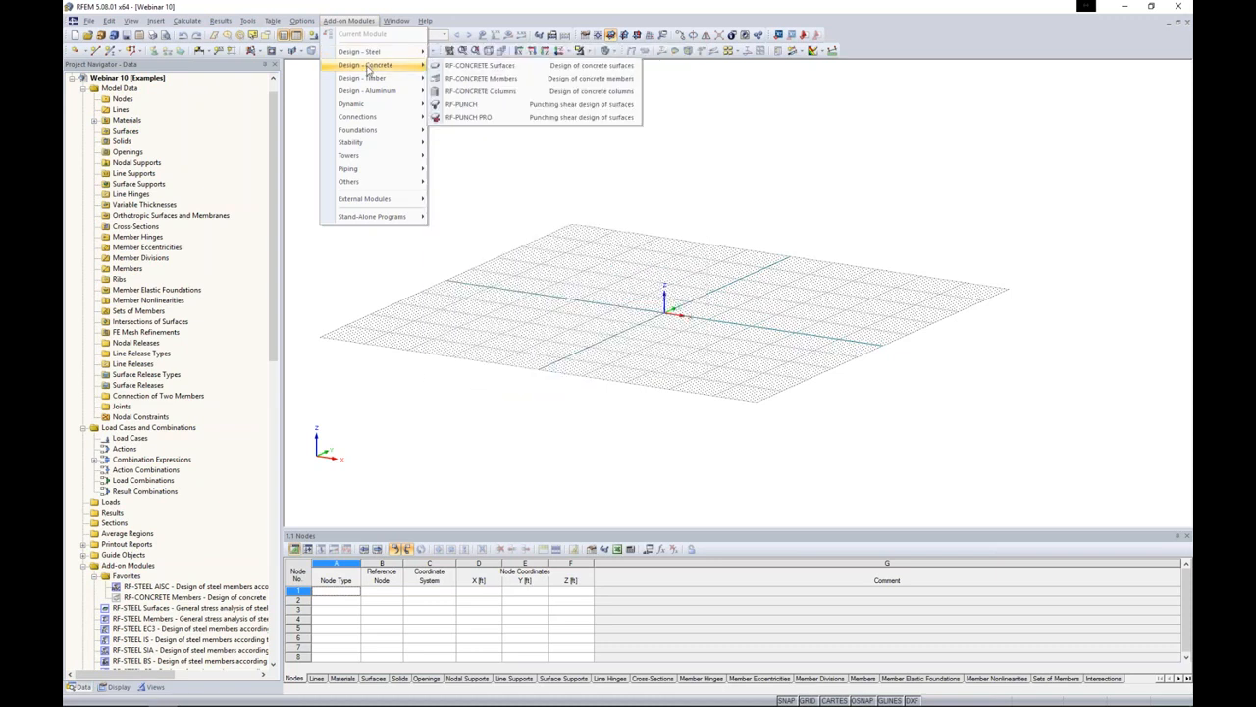
{"action": "mouse_move", "coordinate": [369, 105]}
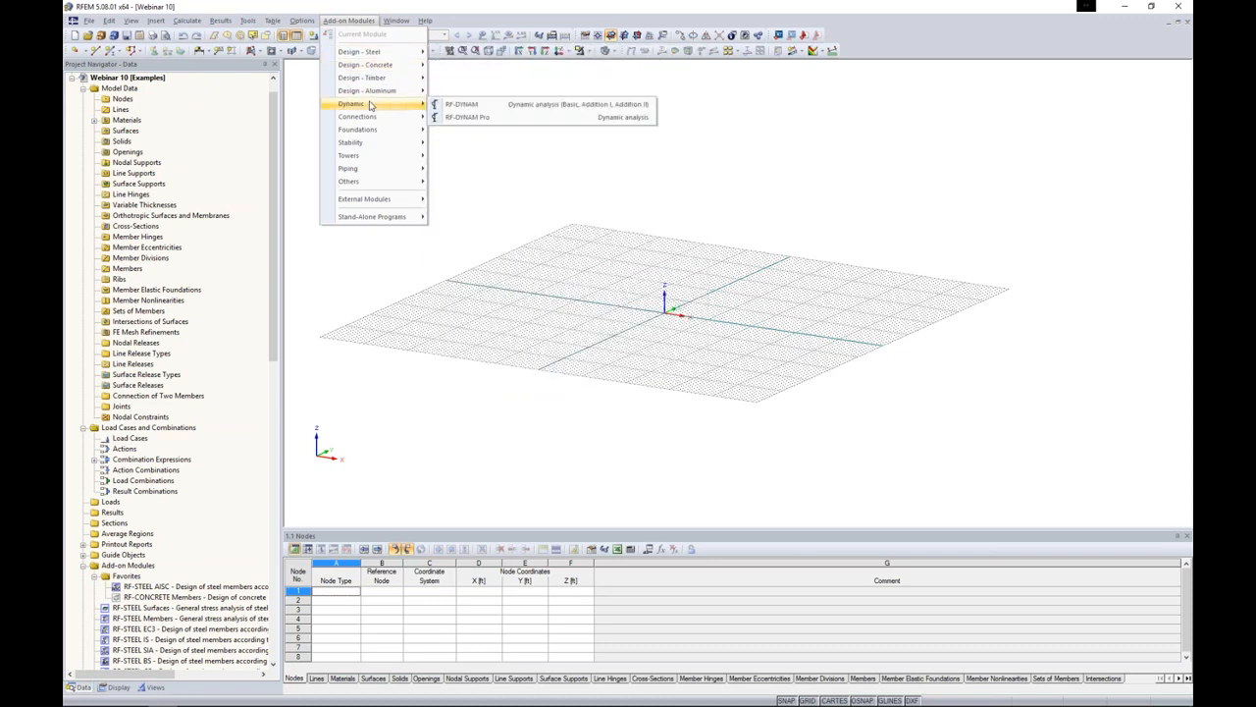
{"action": "left_click", "coordinate": [314, 127]}
{"action": "left_click_drag", "start_coordinate": [274, 131], "coordinate": [268, 193]}
{"action": "scroll", "coordinate": [268, 193], "scroll_direction": "up", "scroll_amount": 5}
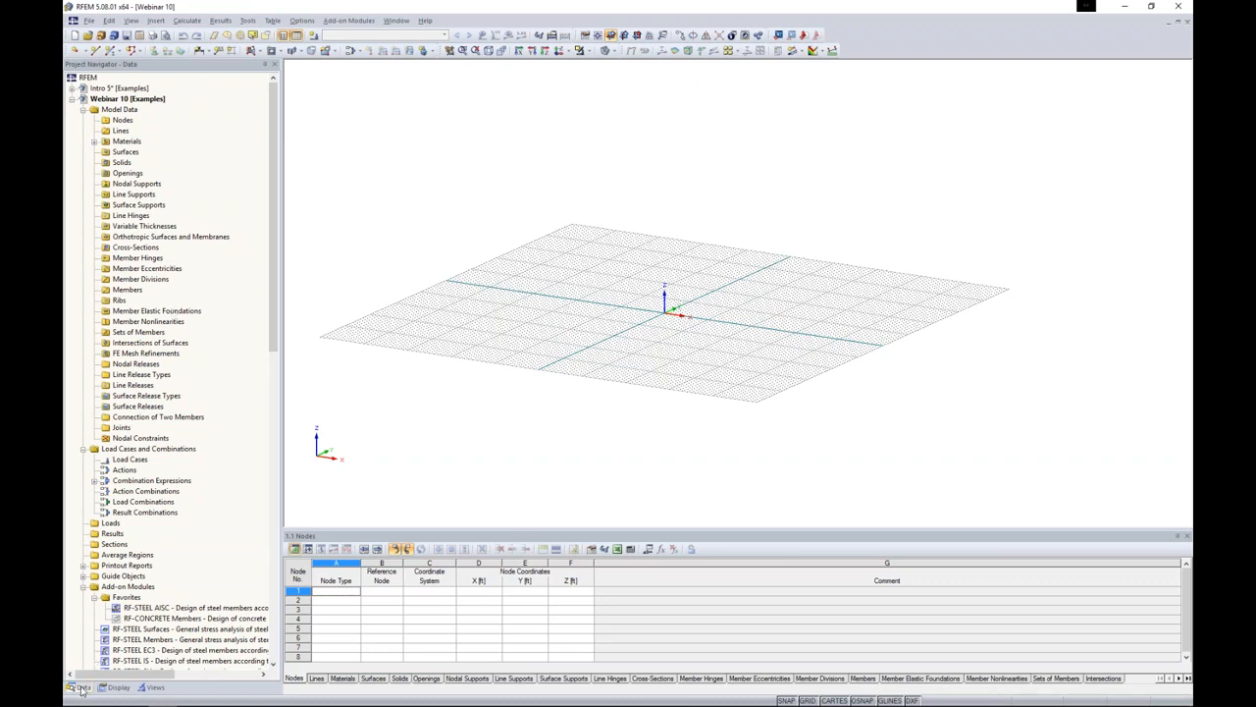
{"action": "scroll", "coordinate": [192, 475], "scroll_direction": "down", "scroll_amount": 9}
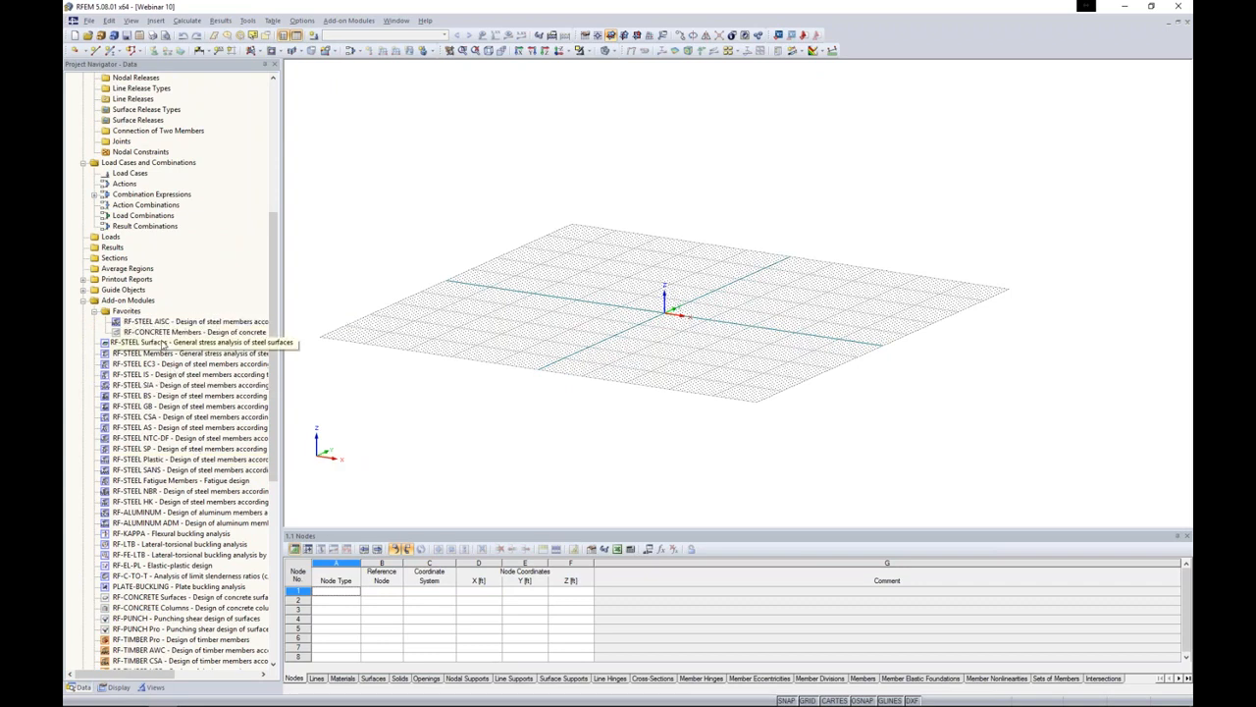
{"action": "scroll", "coordinate": [162, 334], "scroll_direction": "down", "scroll_amount": 2}
{"action": "scroll", "coordinate": [160, 341], "scroll_direction": "down", "scroll_amount": 1}
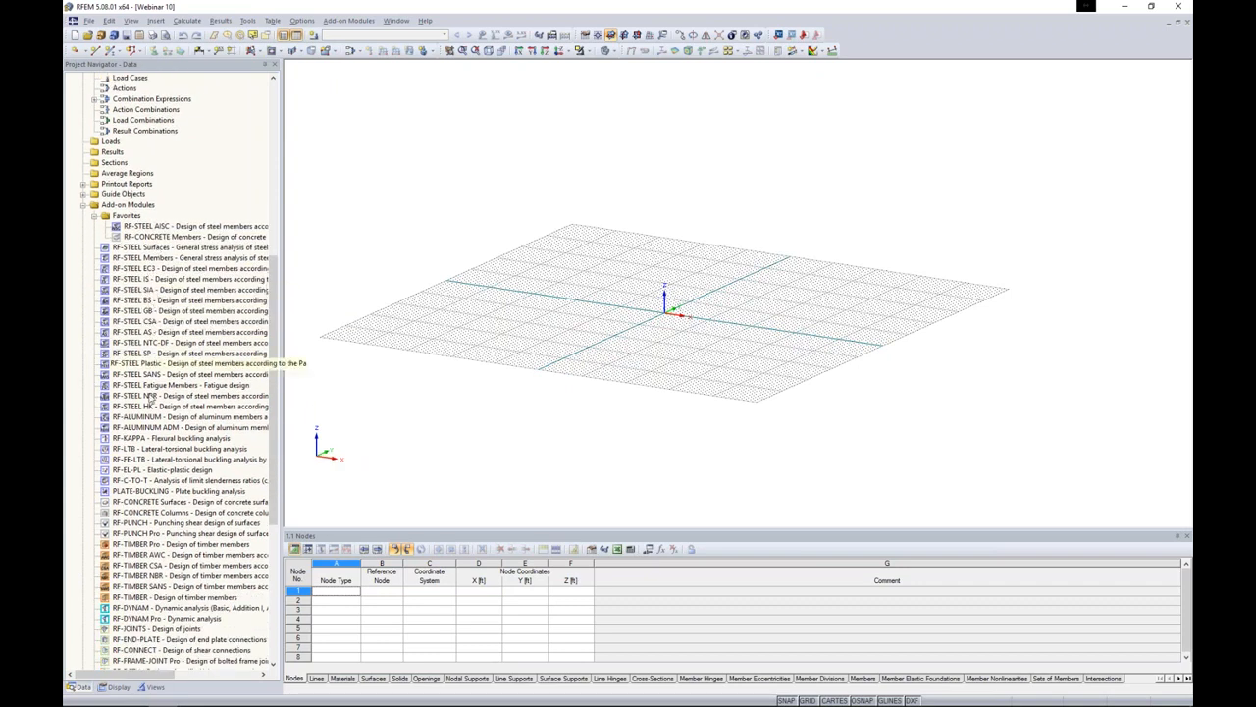
{"action": "scroll", "coordinate": [157, 462], "scroll_direction": "down", "scroll_amount": 3}
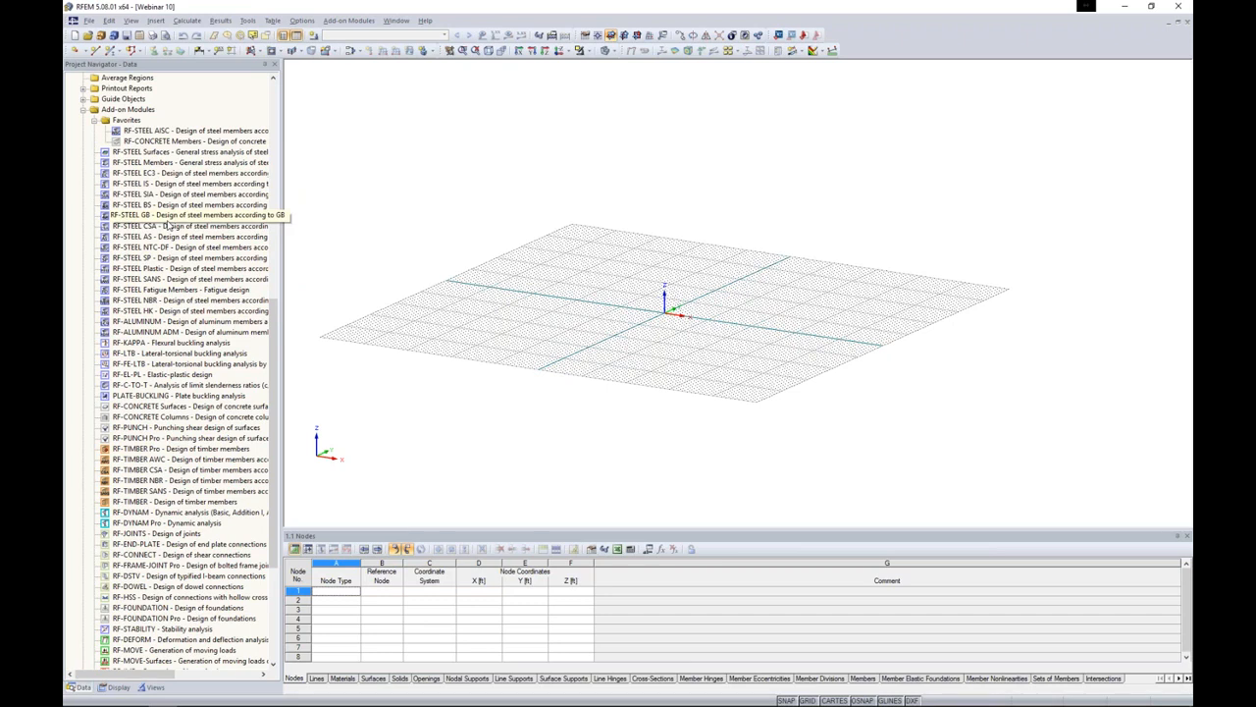
{"action": "scroll", "coordinate": [167, 230], "scroll_direction": "down", "scroll_amount": 4}
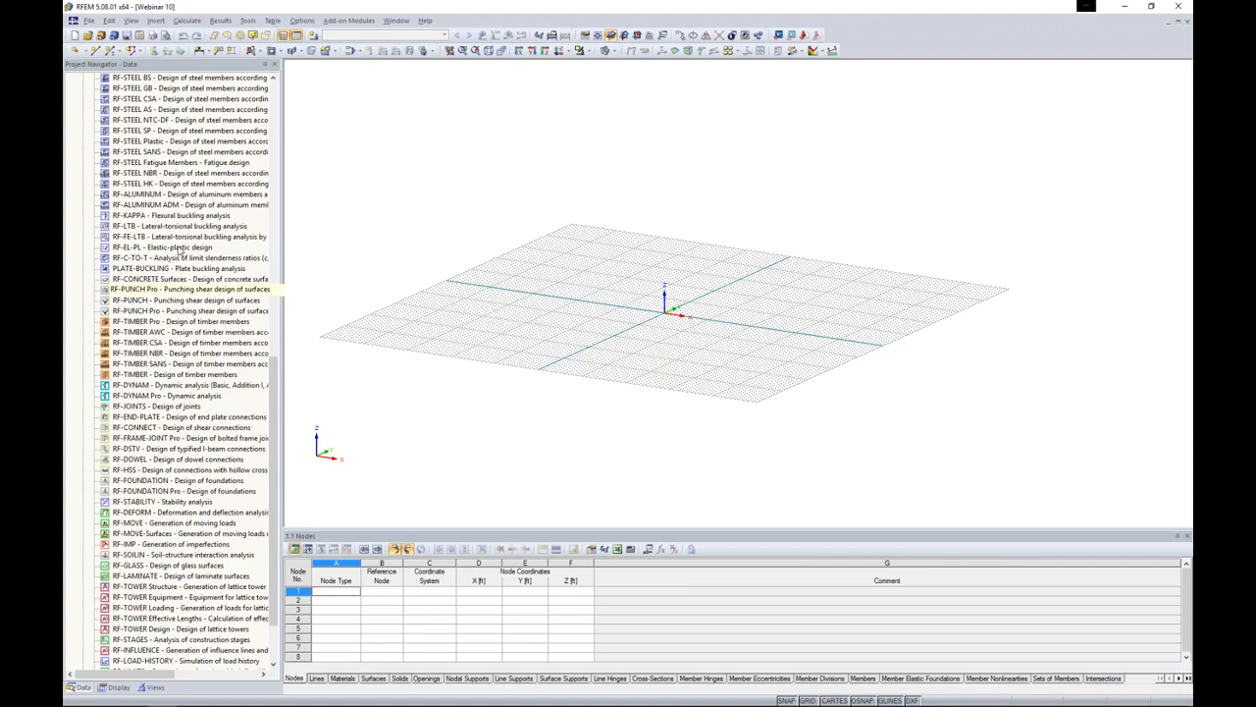
{"action": "scroll", "coordinate": [180, 419], "scroll_direction": "up", "scroll_amount": 7}
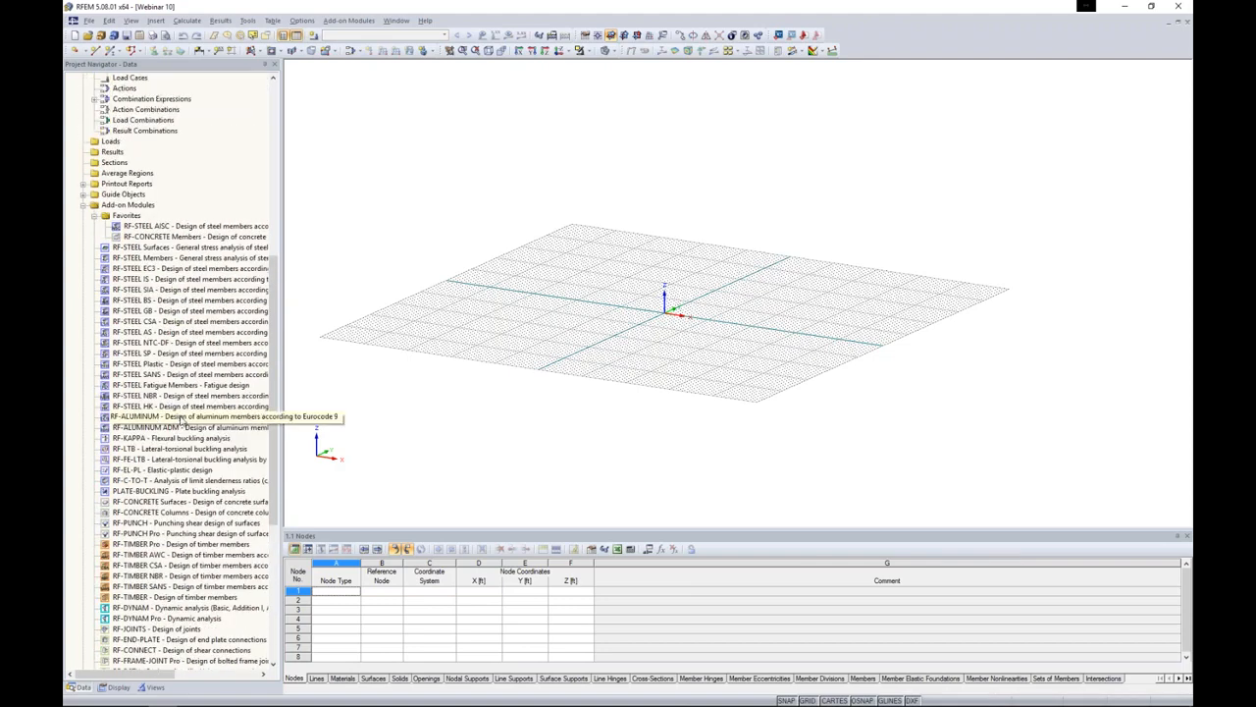
- Review the project navigator's display settings and user-defined views and visibilities, and return to the model data
{"action": "left_click", "coordinate": [117, 687]}
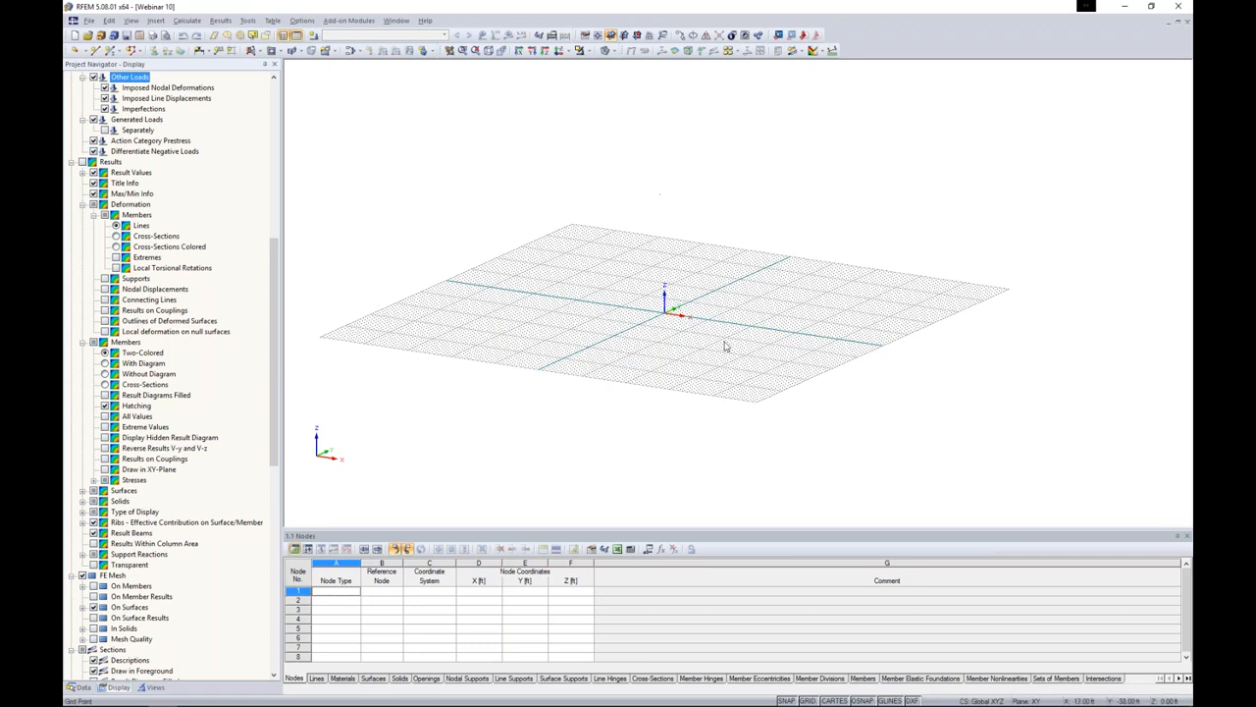
{"action": "scroll", "coordinate": [245, 392], "scroll_direction": "up", "scroll_amount": 4}
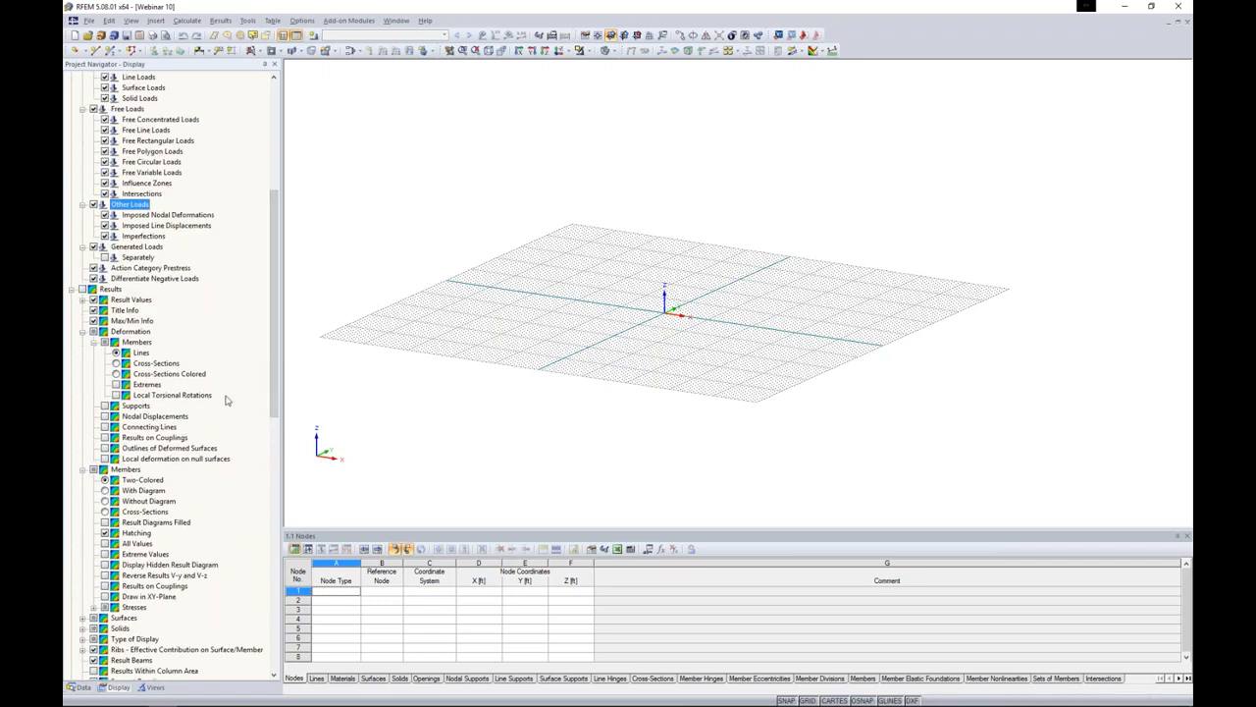
{"action": "left_click_drag", "start_coordinate": [275, 402], "coordinate": [279, 320]}
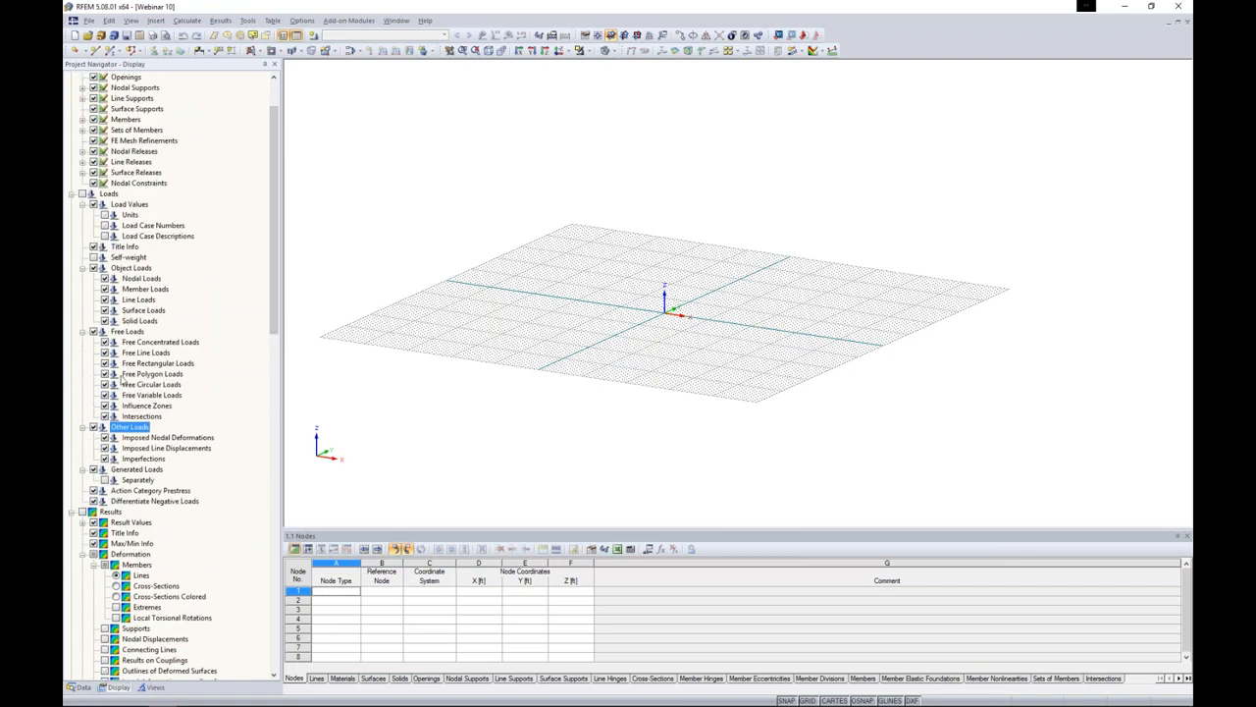
{"action": "left_click", "coordinate": [152, 687]}
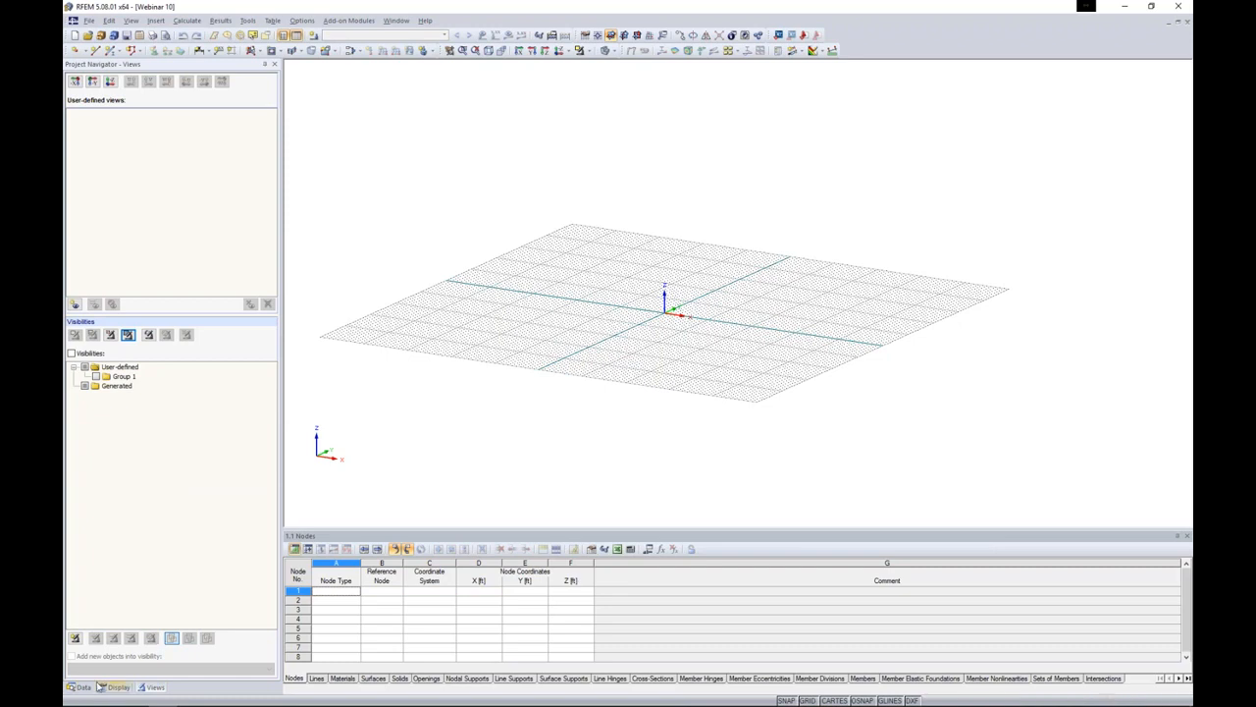
{"action": "left_click", "coordinate": [81, 687]}
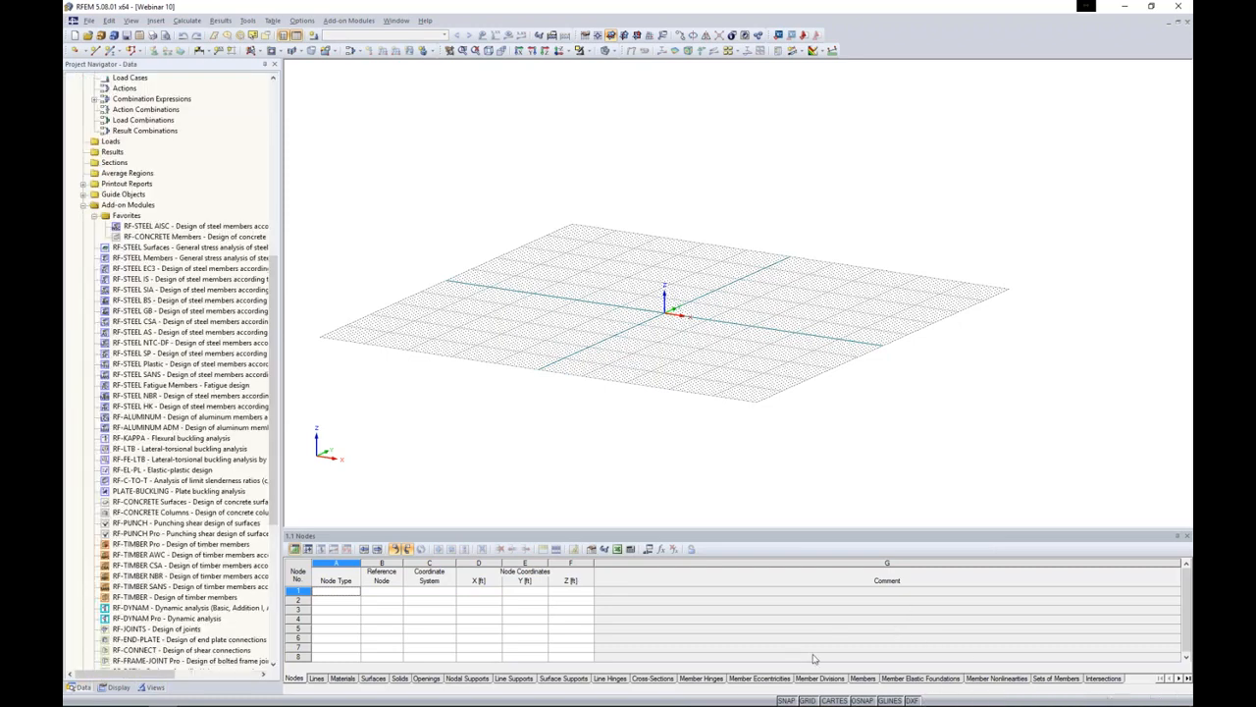
- Open the object snap settings of the work plane and try the partition points snap, switching it on and off again
{"action": "right_click", "coordinate": [865, 699]}
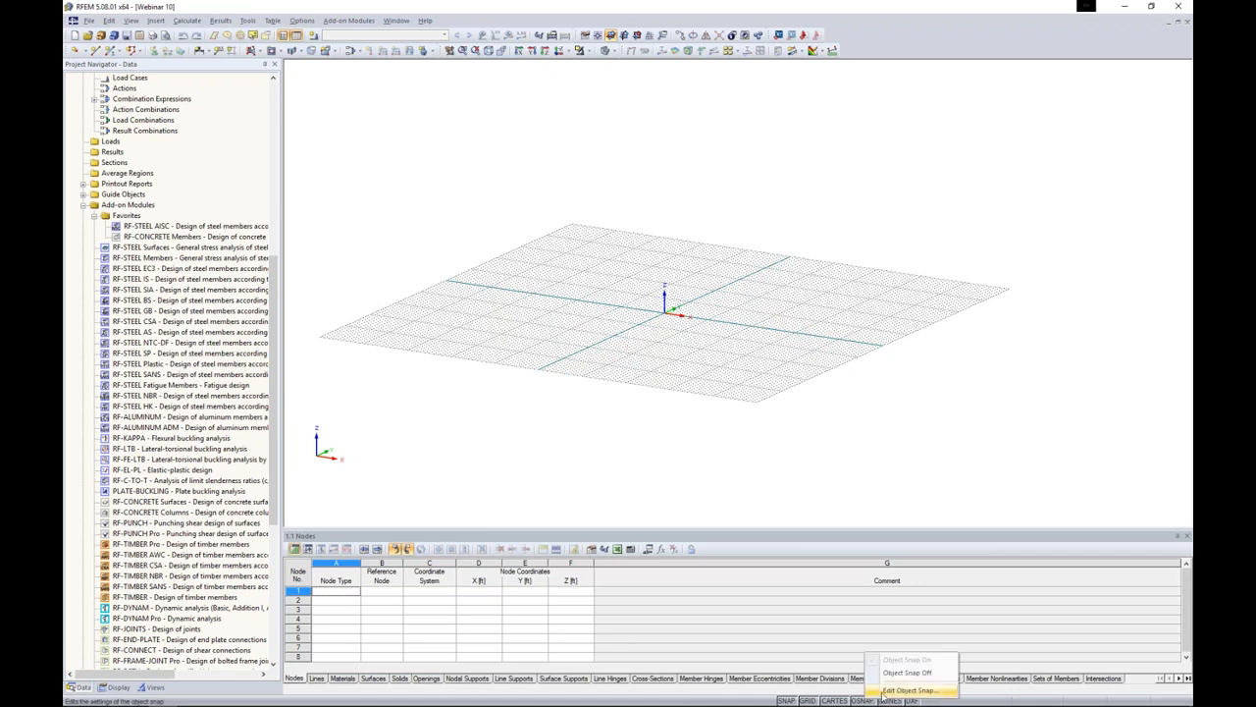
{"action": "left_click", "coordinate": [883, 690]}
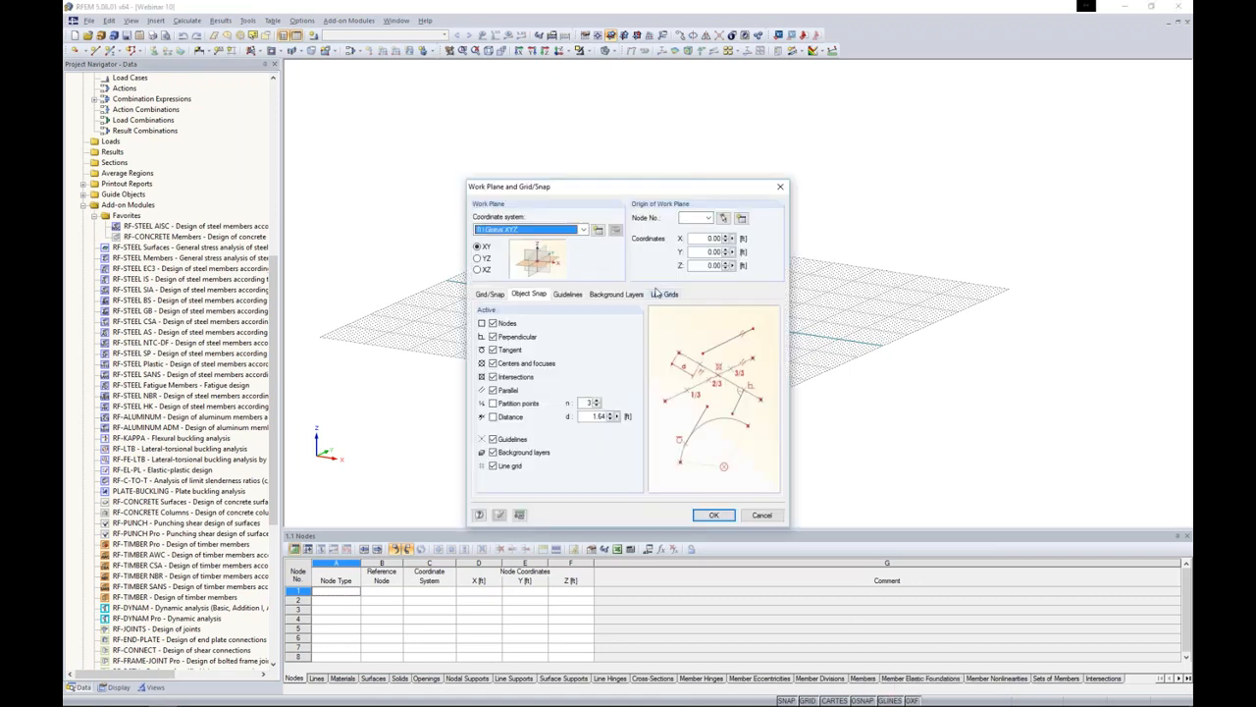
{"action": "left_click_drag", "start_coordinate": [654, 189], "coordinate": [671, 154]}
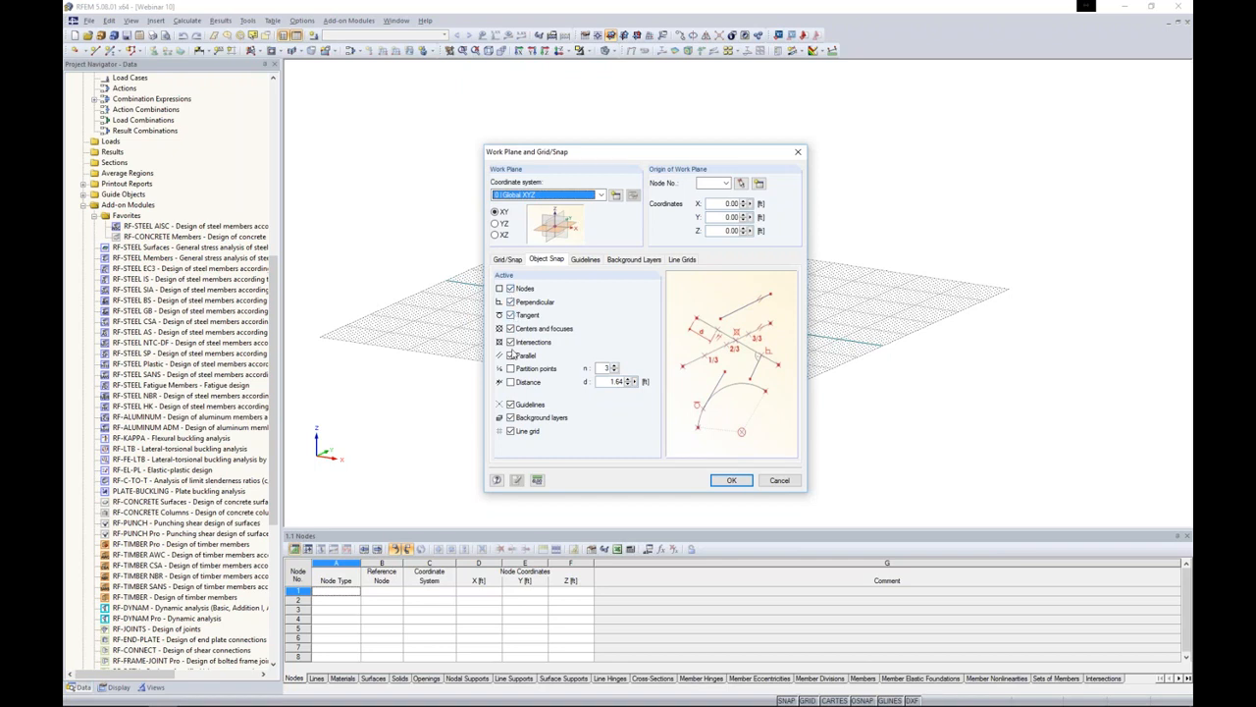
{"action": "left_click", "coordinate": [513, 369]}
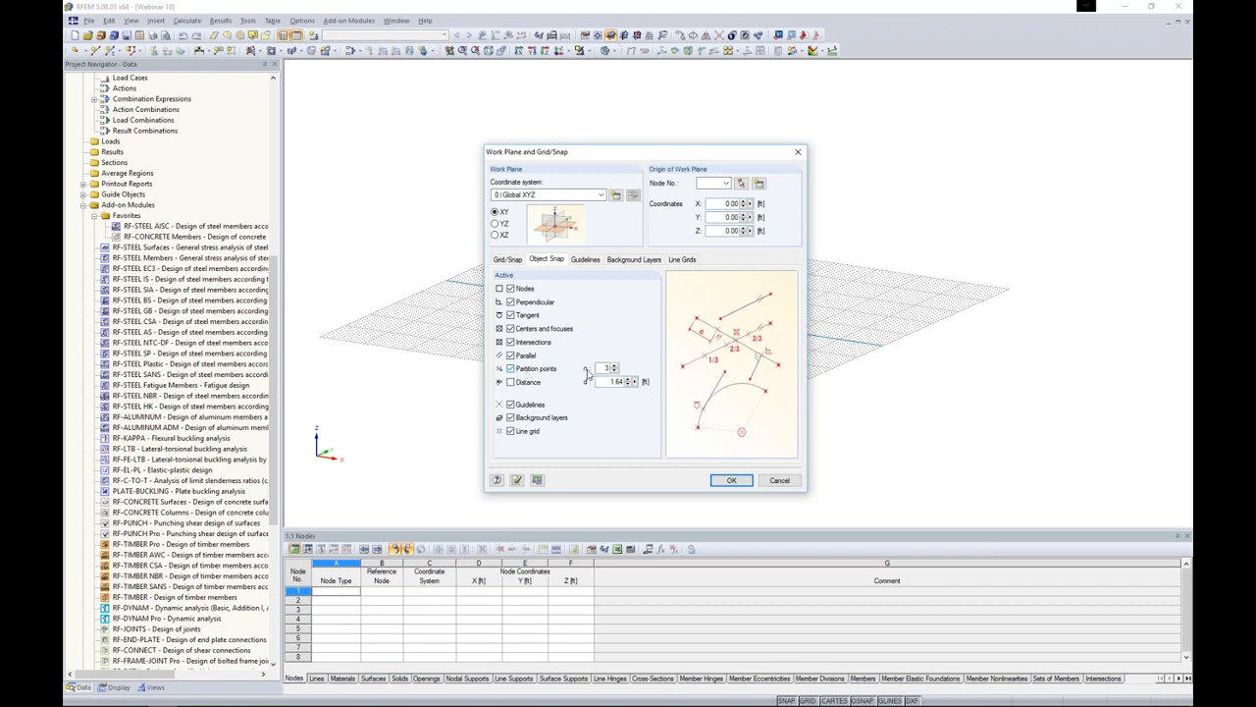
{"action": "left_click", "coordinate": [512, 369]}
- Examine the work plane's background layer settings and the available DXF files for a new layer, without importing one
{"action": "left_click", "coordinate": [633, 259]}
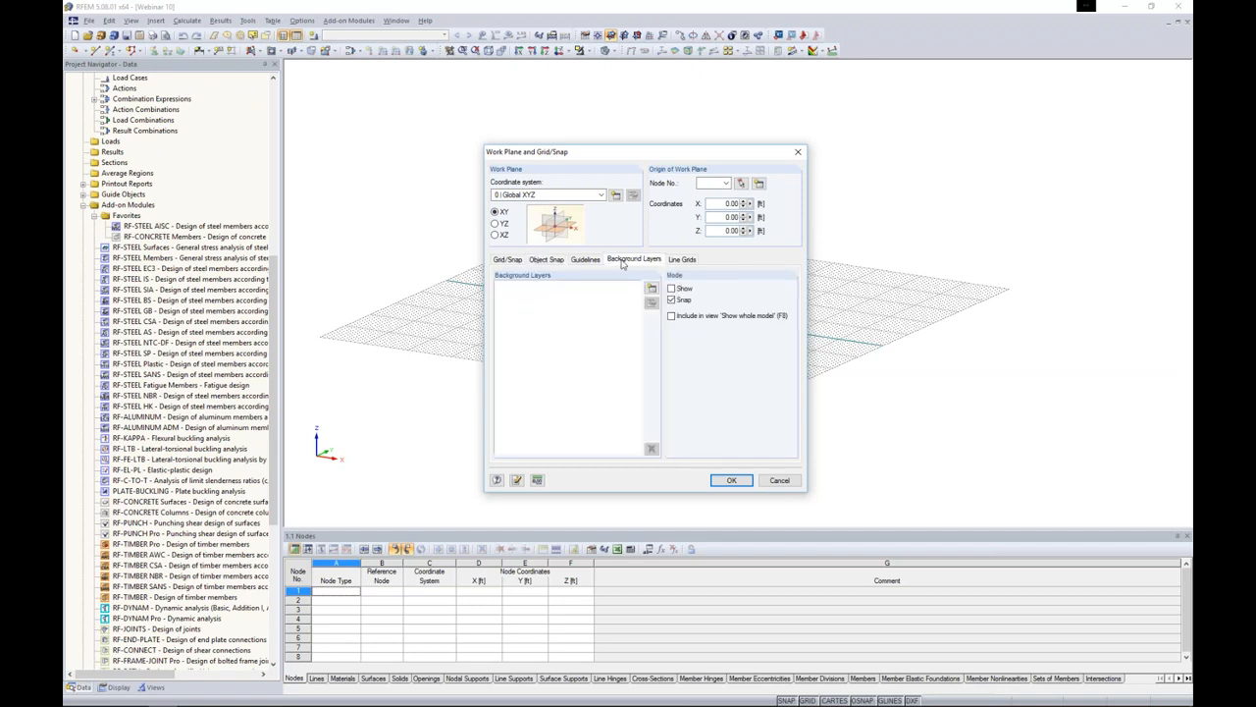
{"action": "left_click", "coordinate": [651, 288]}
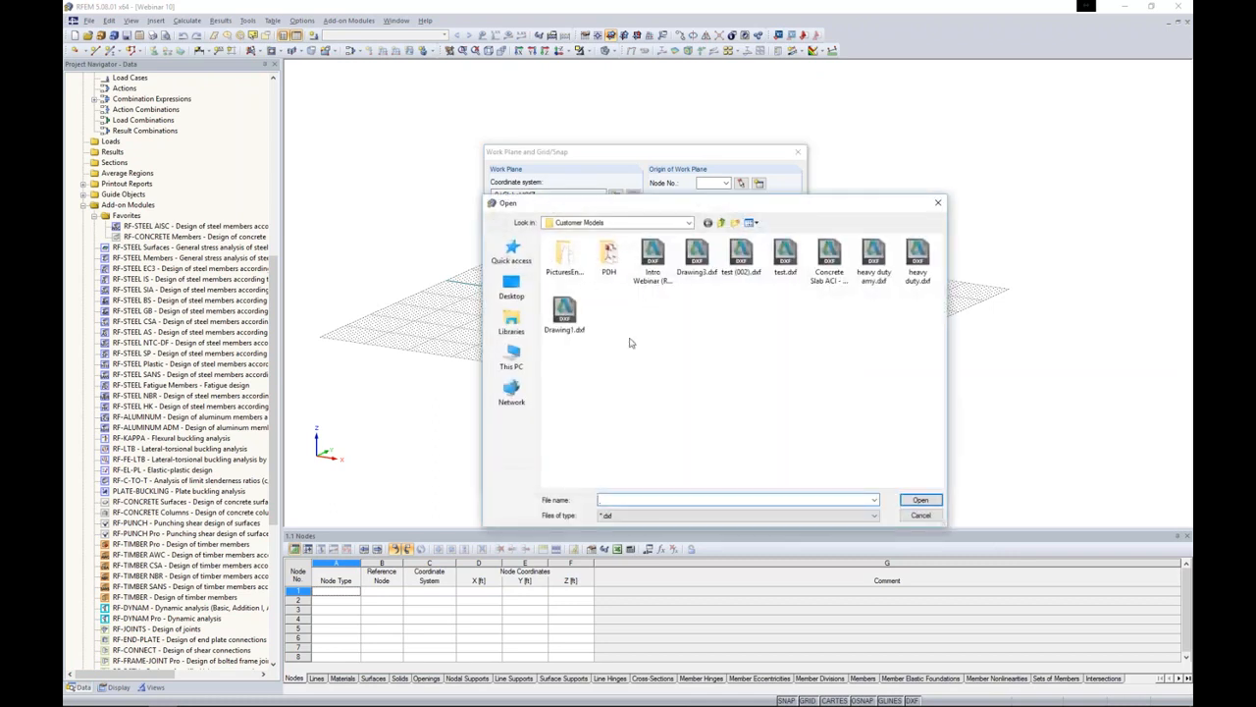
{"action": "left_click", "coordinate": [920, 515]}
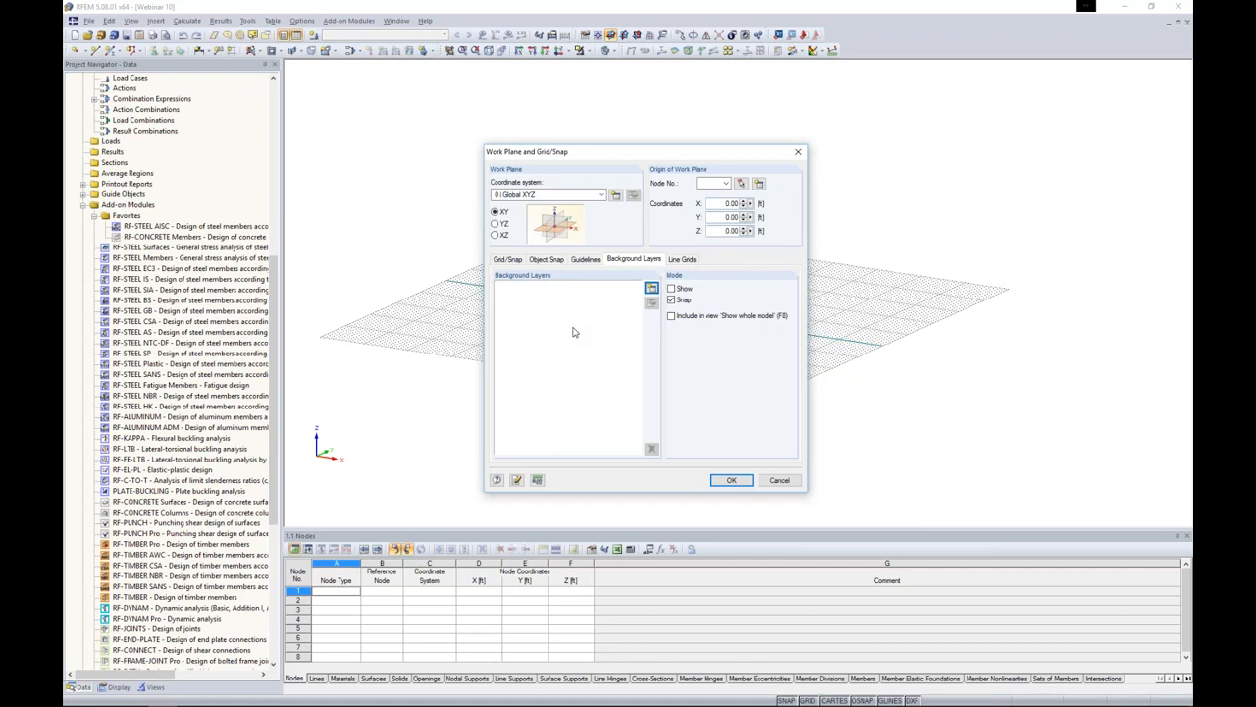
{"action": "left_click", "coordinate": [650, 290]}
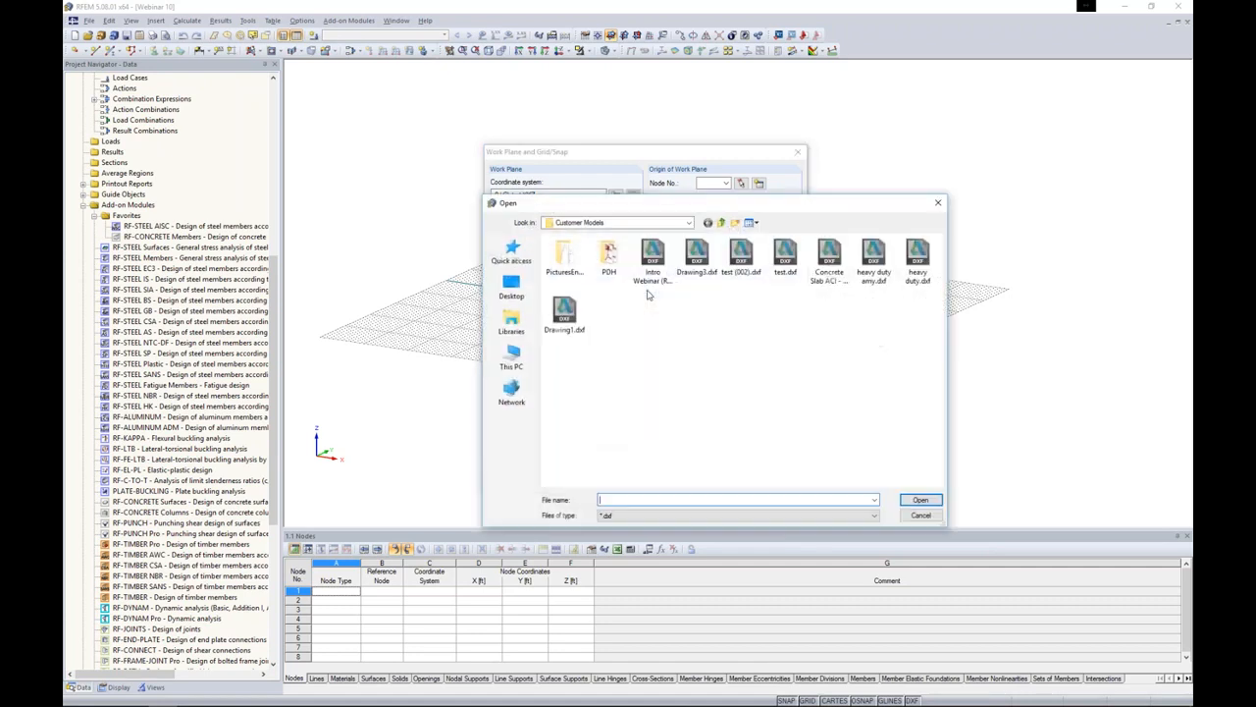
{"action": "left_click", "coordinate": [919, 514]}
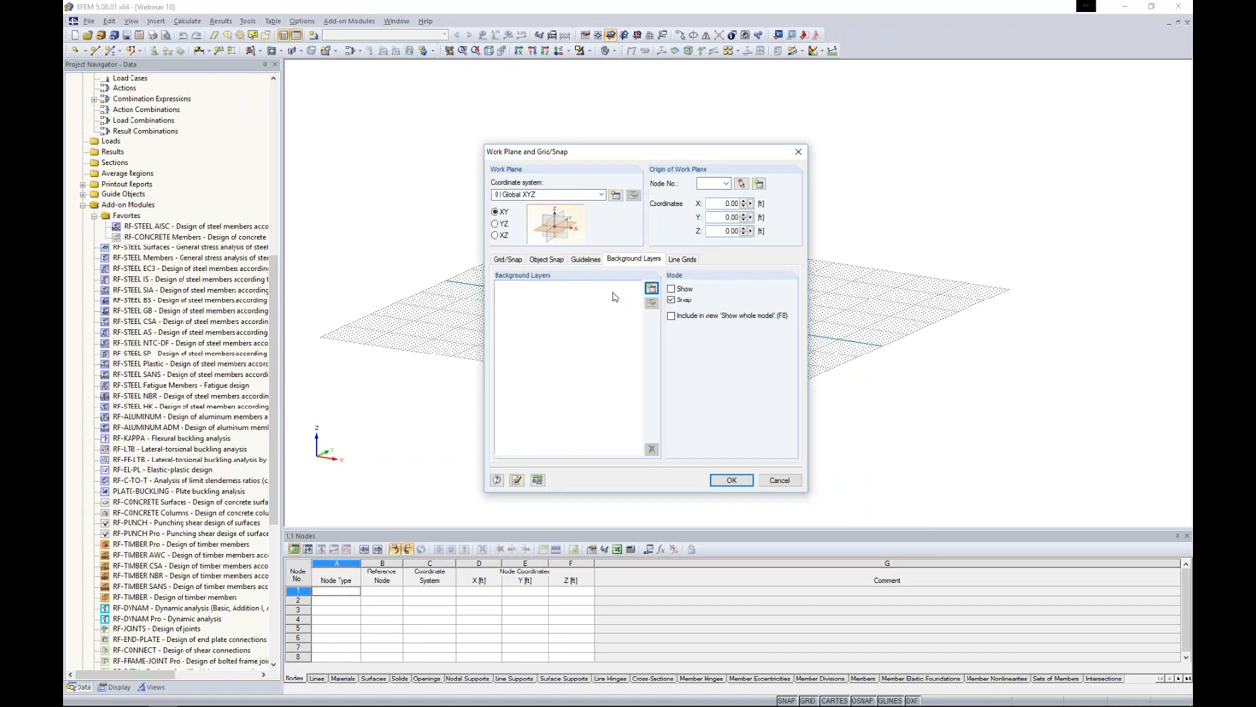
- Review the spherical, cylindrical and inclined types for a new line grid, and leave without creating a grid
{"action": "left_click", "coordinate": [680, 259]}
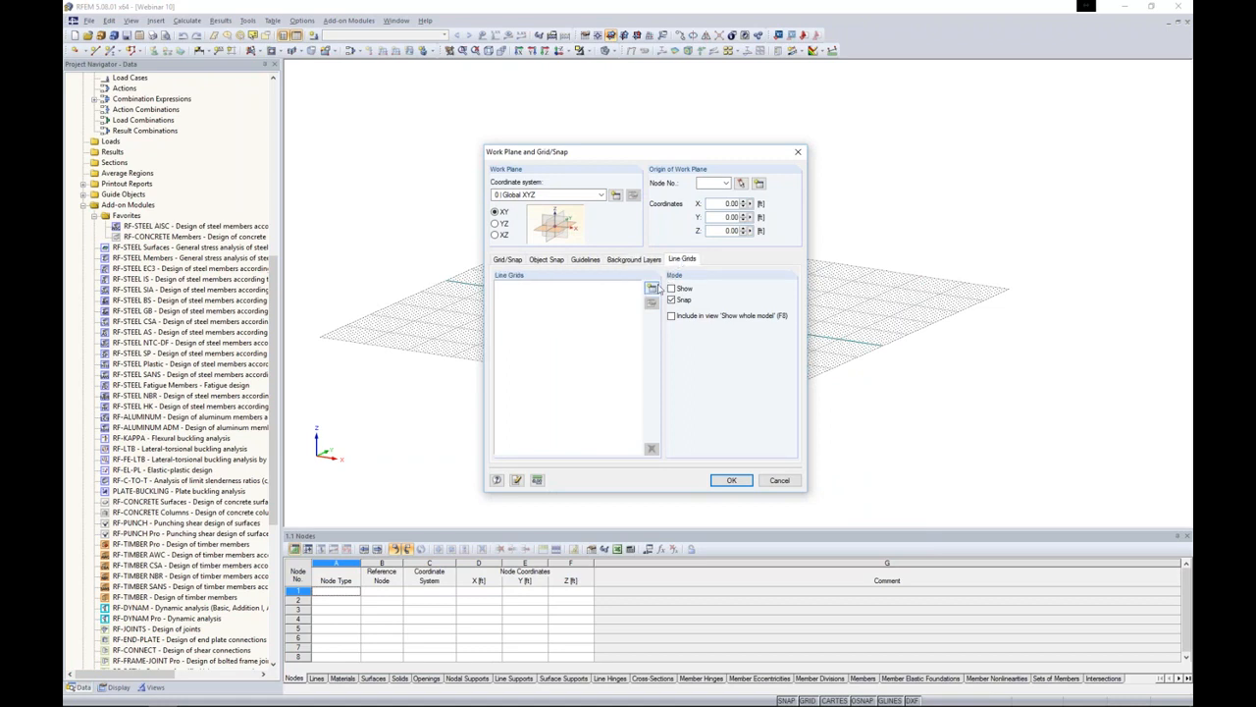
{"action": "left_click", "coordinate": [651, 290]}
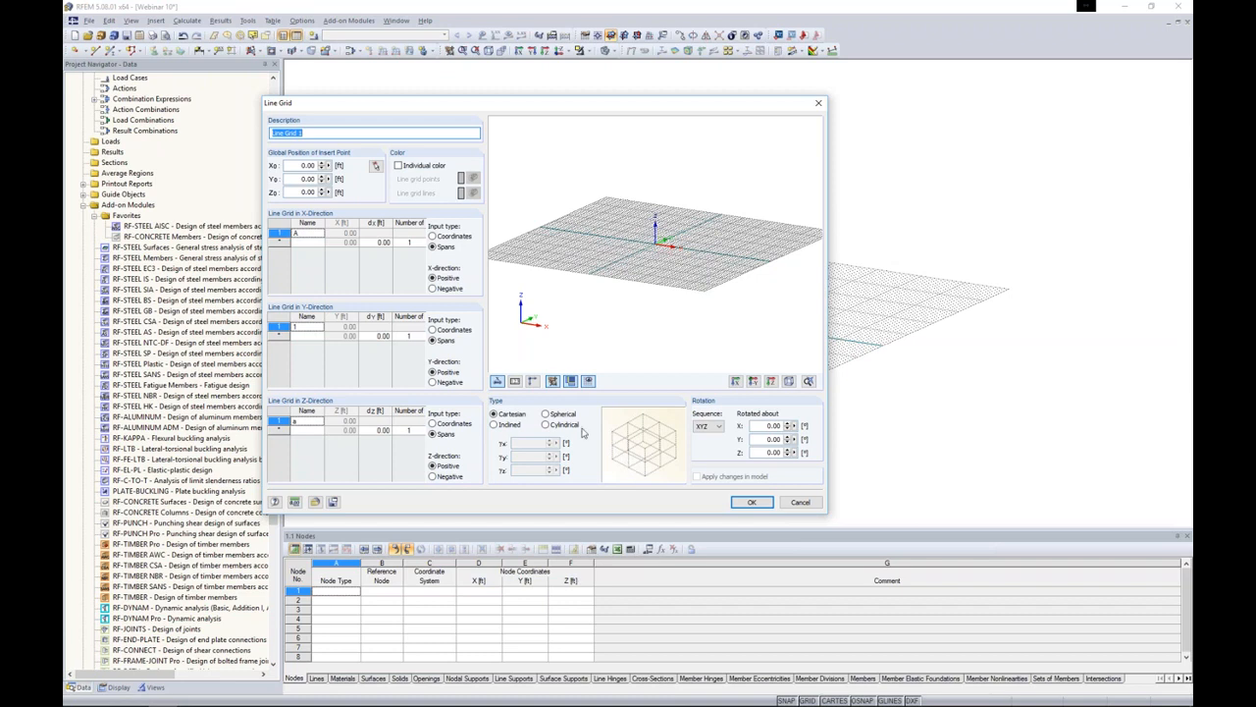
{"action": "left_click", "coordinate": [545, 415]}
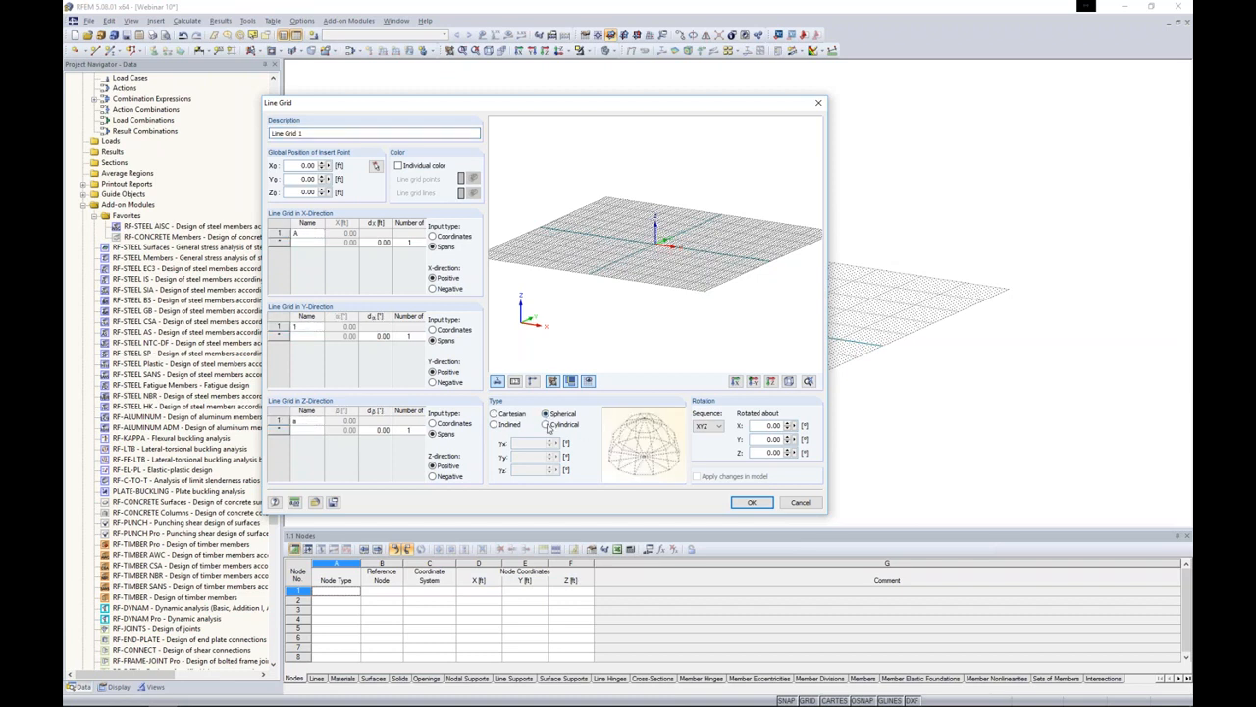
{"action": "left_click", "coordinate": [546, 425]}
{"action": "left_click", "coordinate": [494, 425]}
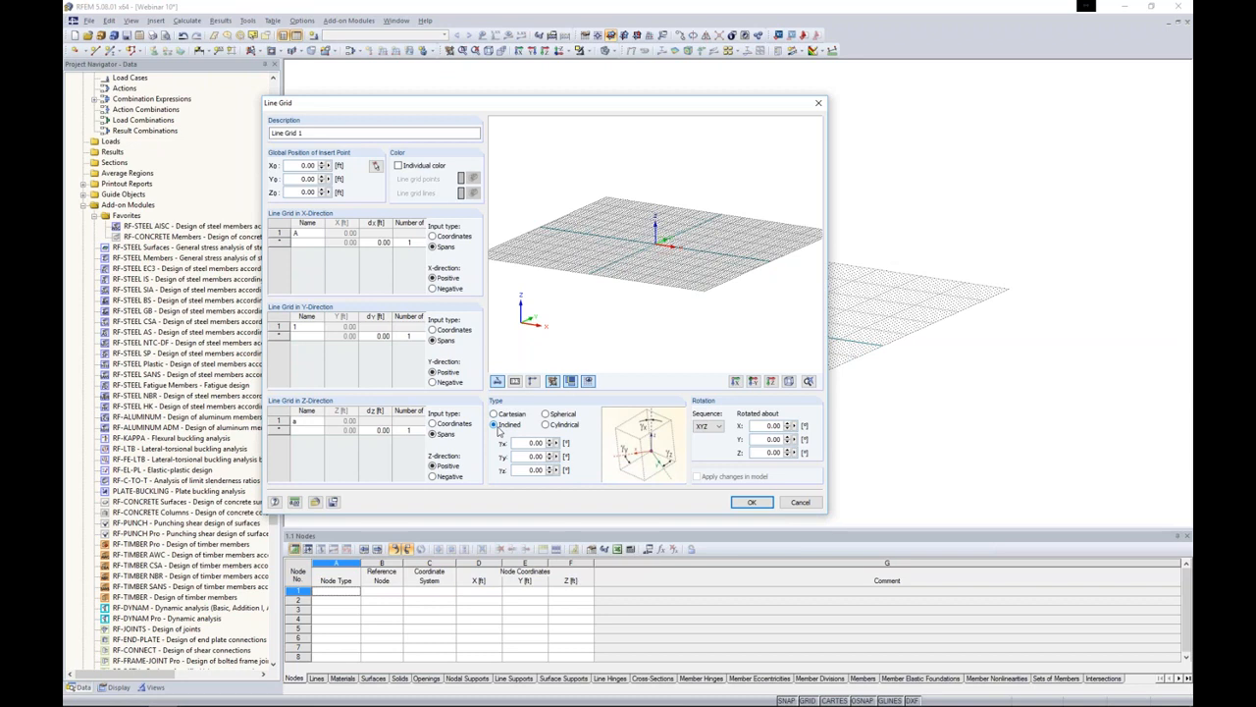
{"action": "left_click", "coordinate": [801, 501]}
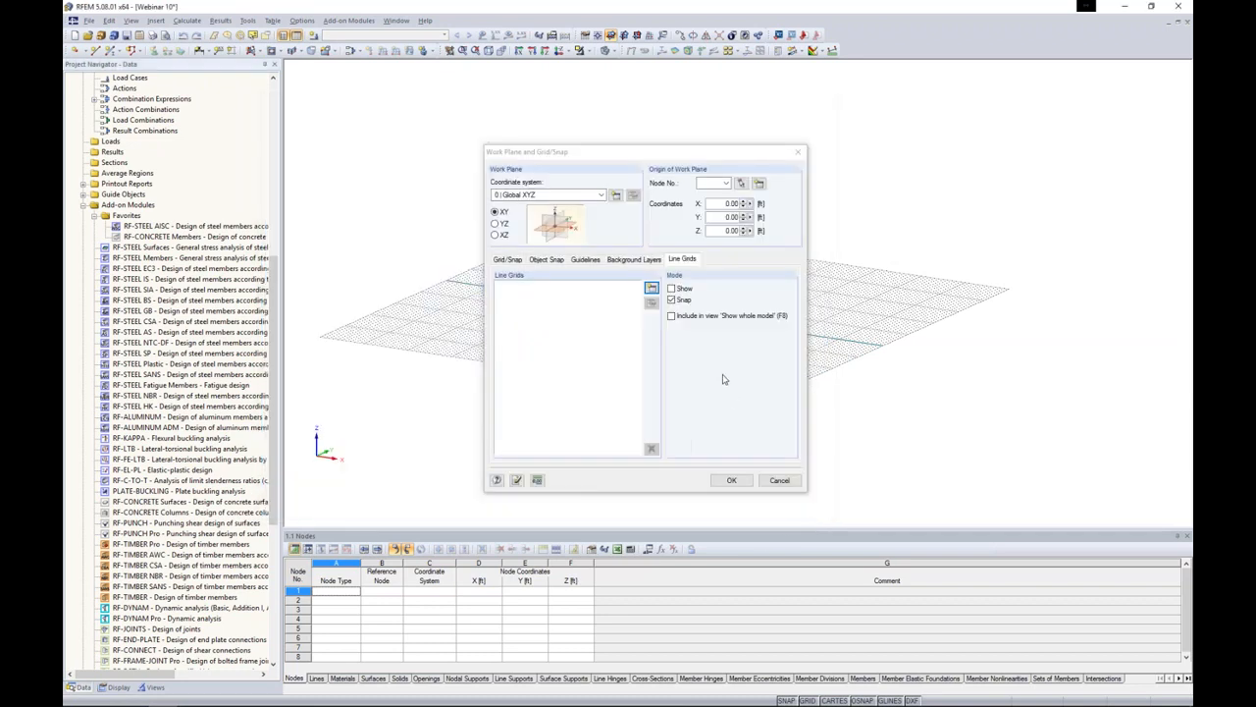
- Review the work plane's polar and Cartesian grid types and dynamic grid point sizing, and discard the changes
{"action": "left_click", "coordinate": [507, 260]}
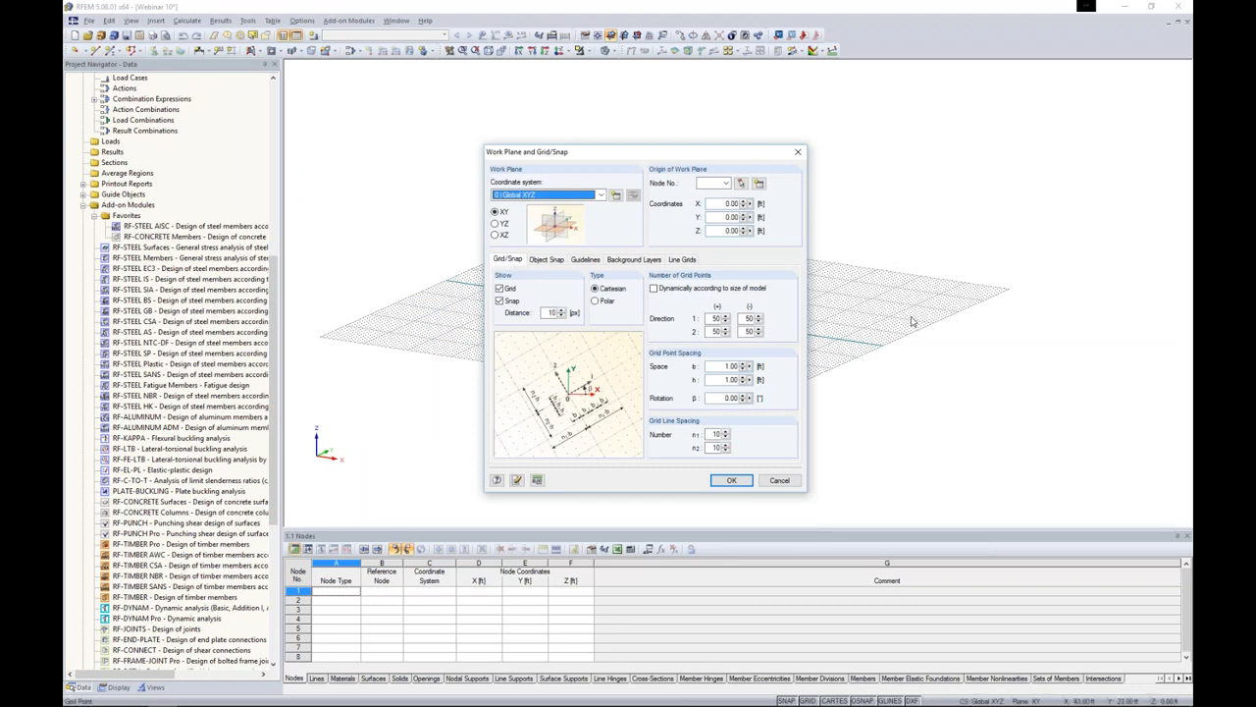
{"action": "left_click", "coordinate": [598, 303]}
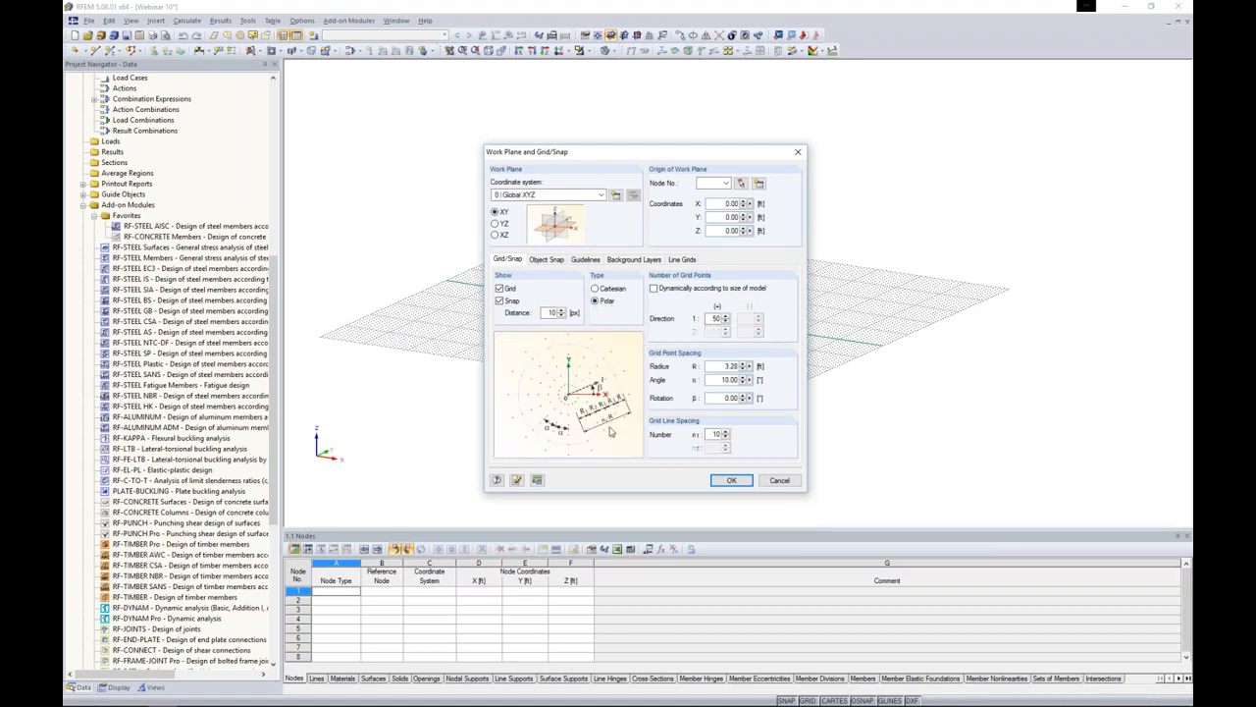
{"action": "left_click", "coordinate": [601, 289]}
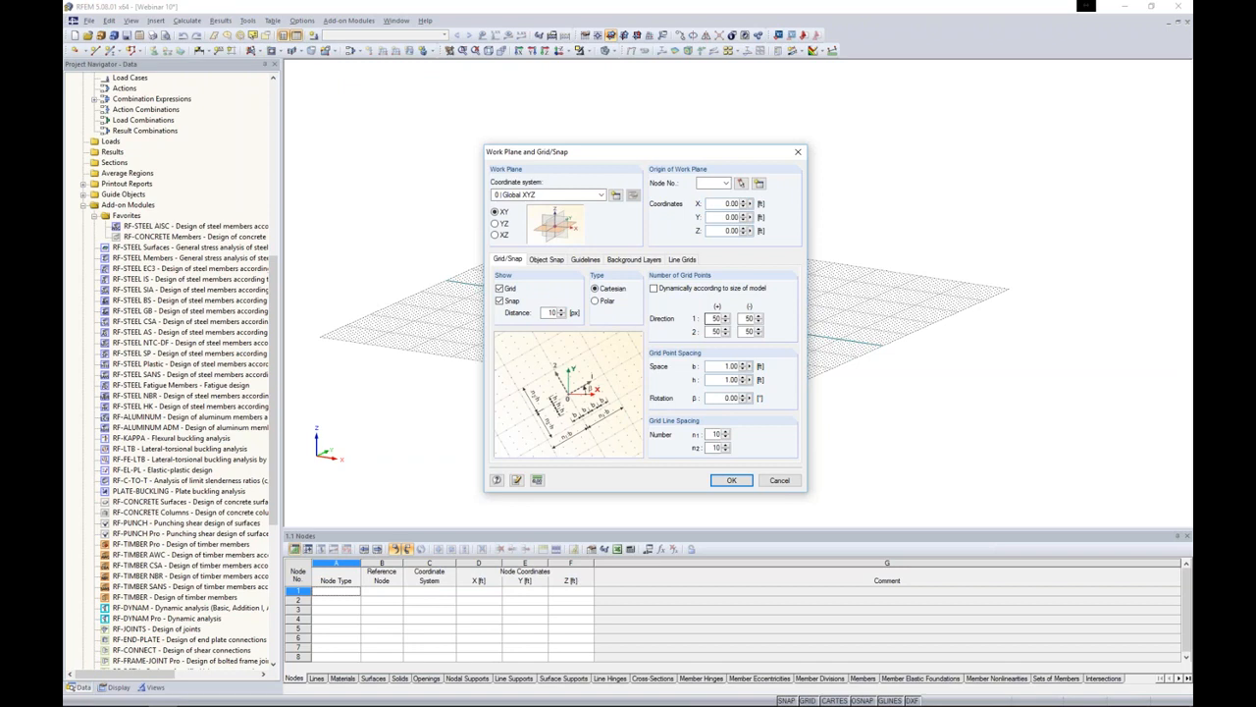
{"action": "left_click", "coordinate": [653, 288]}
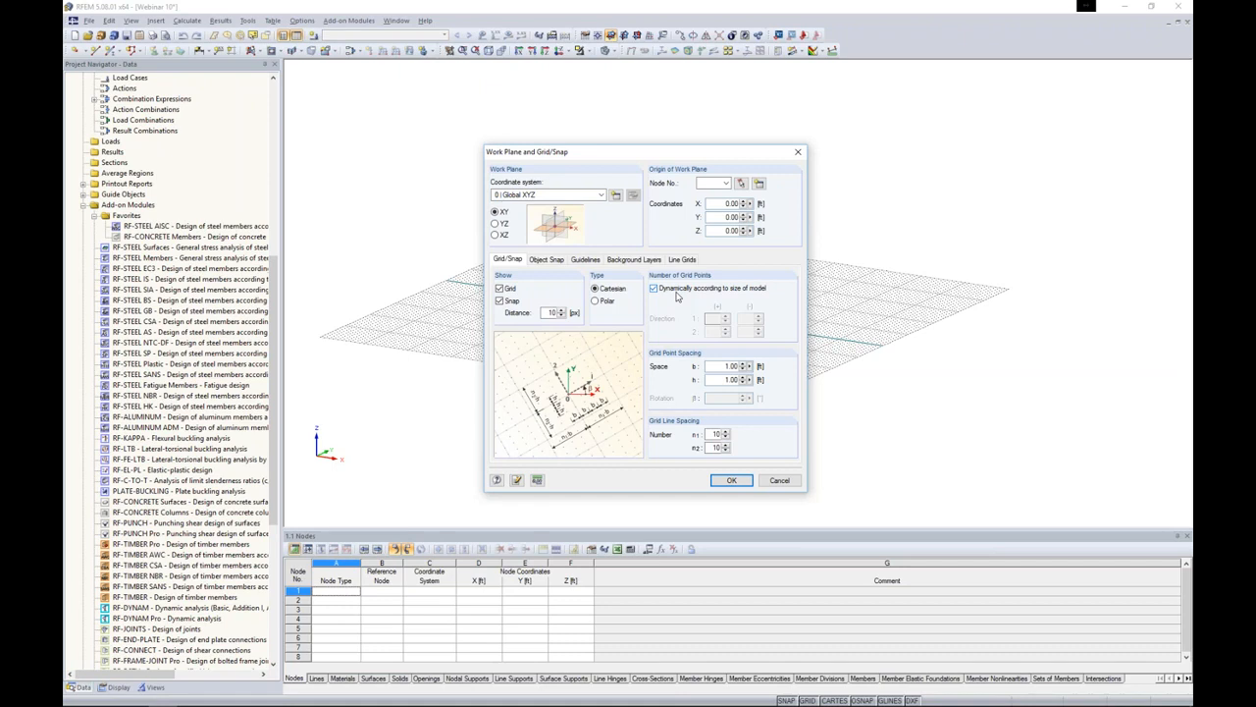
{"action": "left_click", "coordinate": [653, 287]}
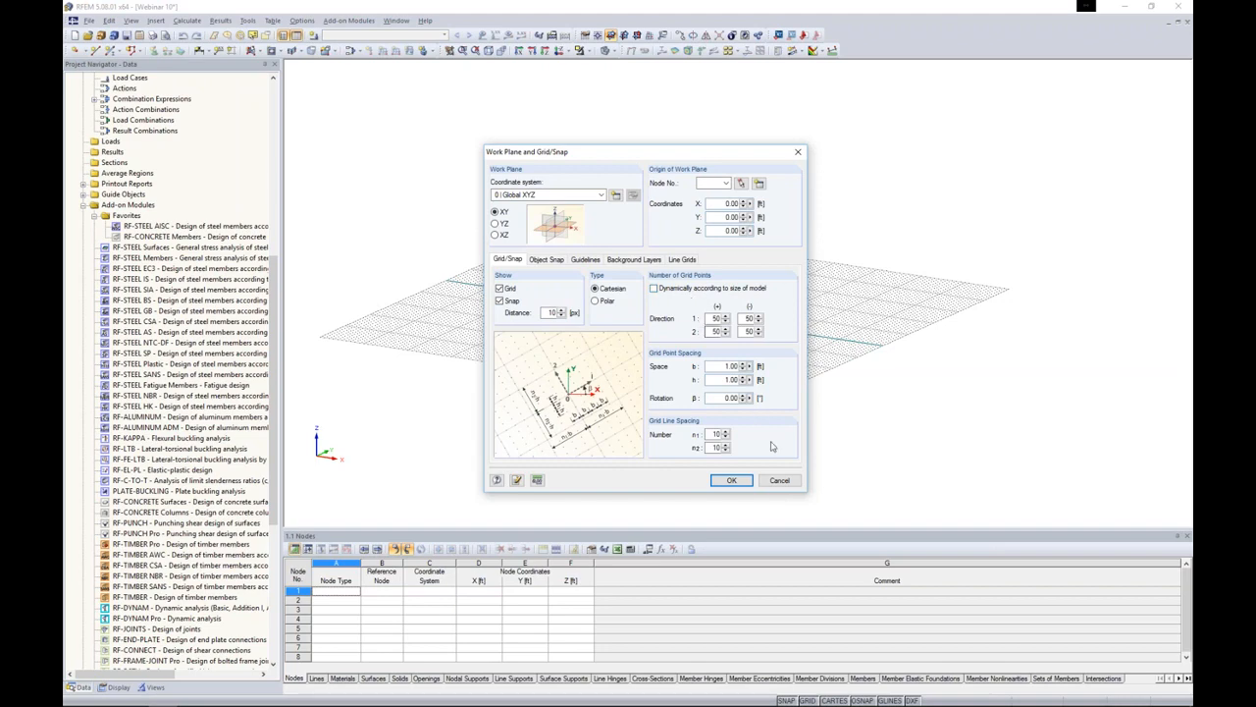
{"action": "left_click", "coordinate": [778, 480]}
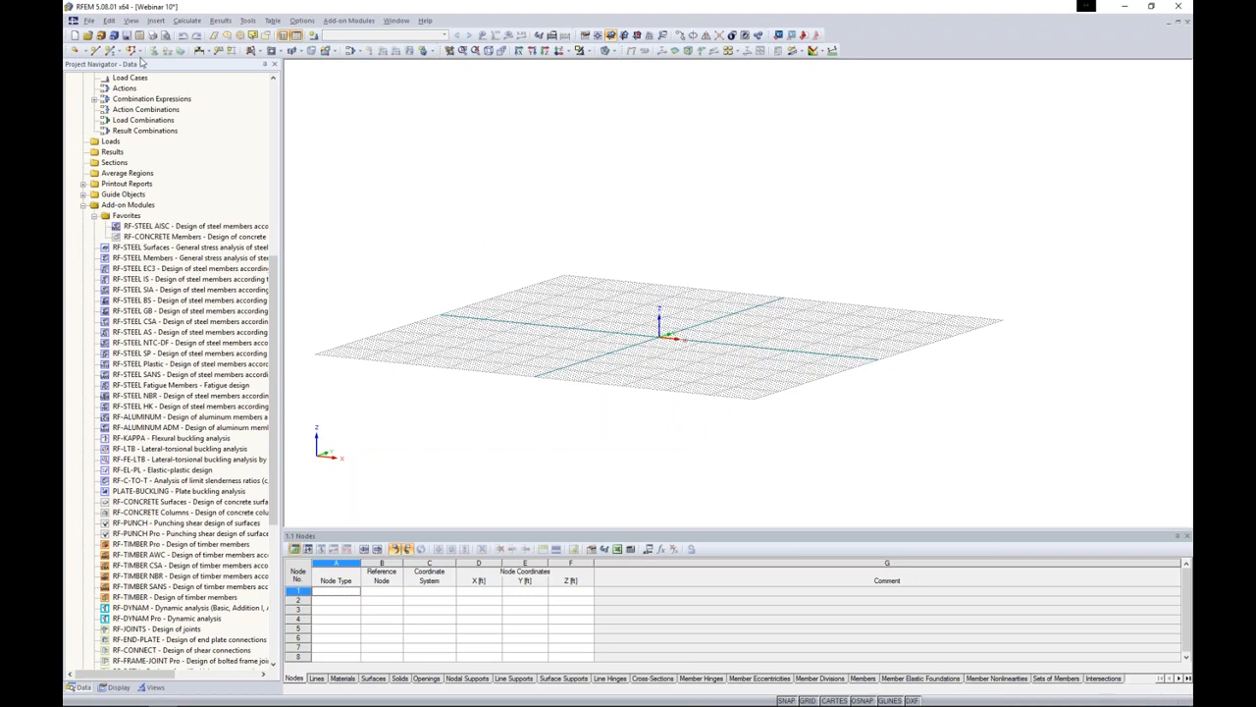
- Start a new member, review the available member types, and set its type to Beam
{"action": "left_click", "coordinate": [113, 51]}
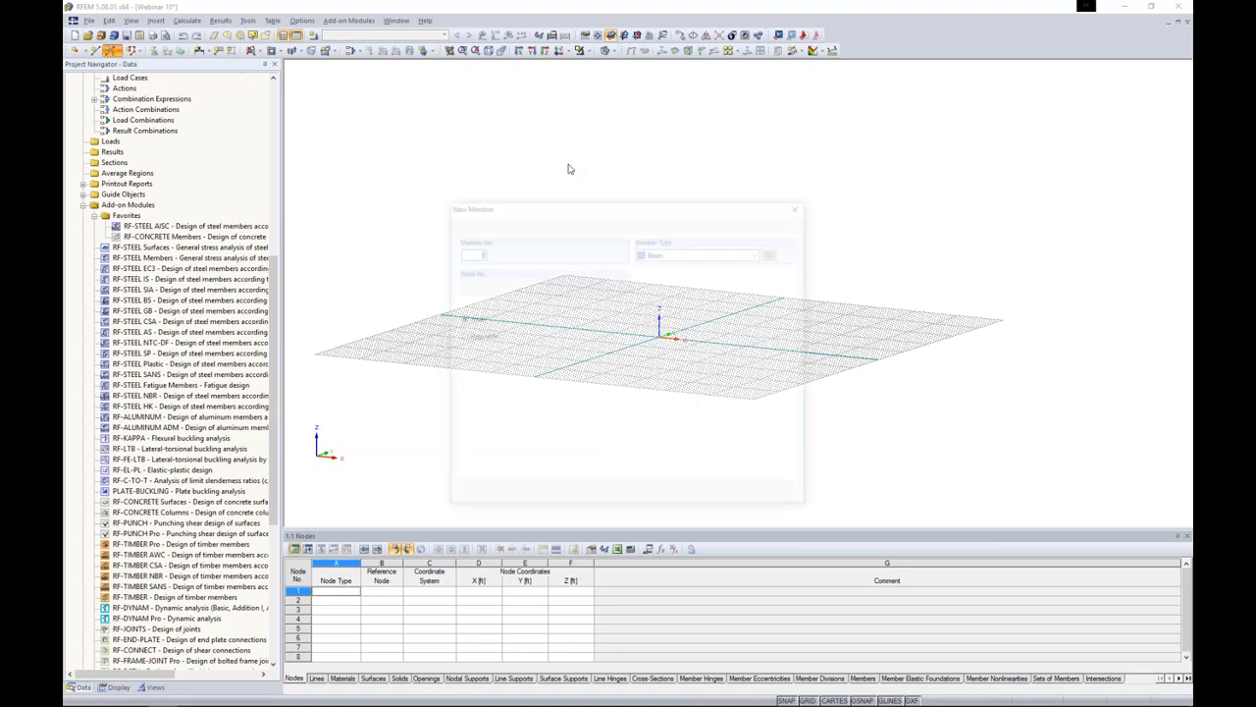
{"action": "left_click_drag", "start_coordinate": [687, 206], "coordinate": [703, 135]}
{"action": "left_click", "coordinate": [712, 179]}
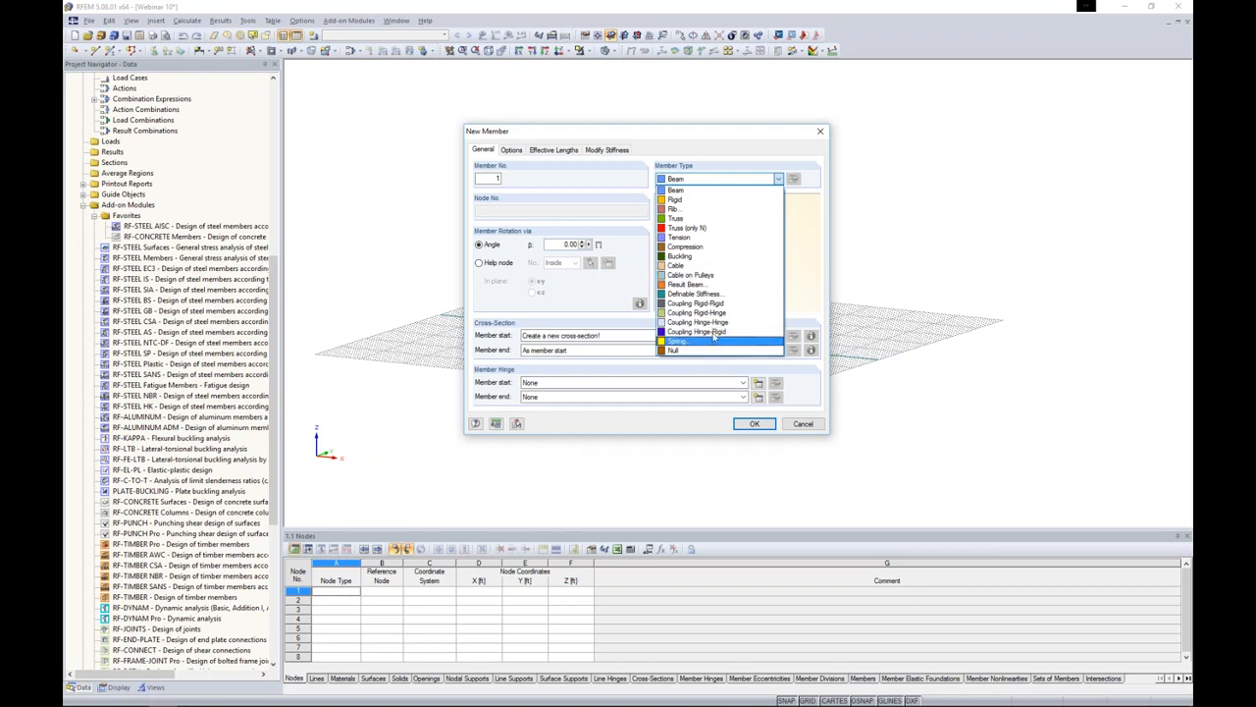
{"action": "left_click", "coordinate": [694, 193]}
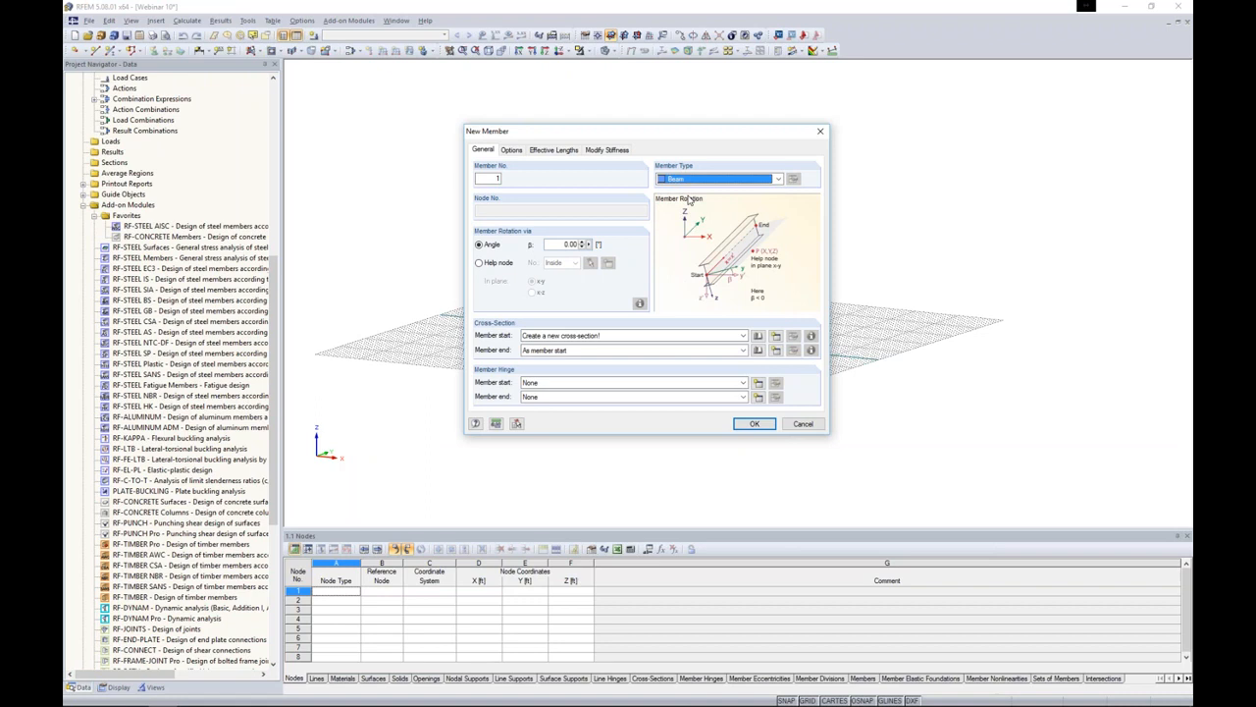
- Open the cross-section library for the member start and examine the thin-walled general channel with outward edge stiffeners, without defining it
{"action": "left_click", "coordinate": [758, 336]}
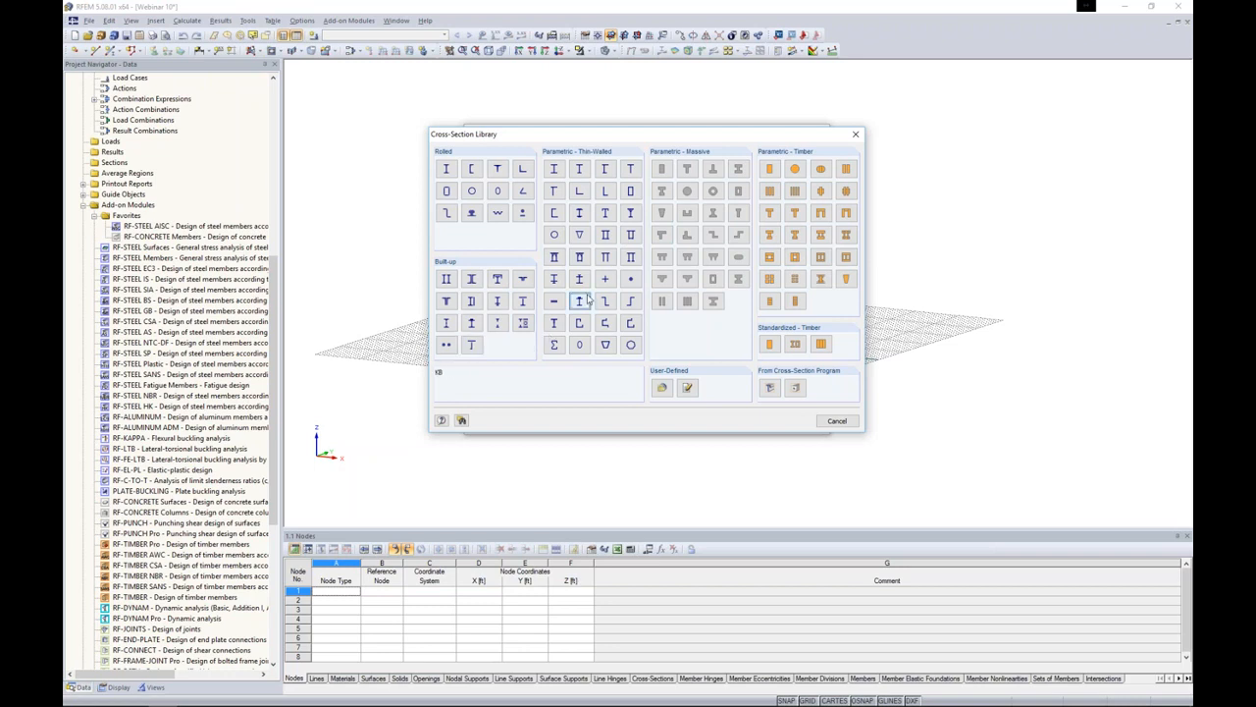
{"action": "double_click", "coordinate": [603, 320]}
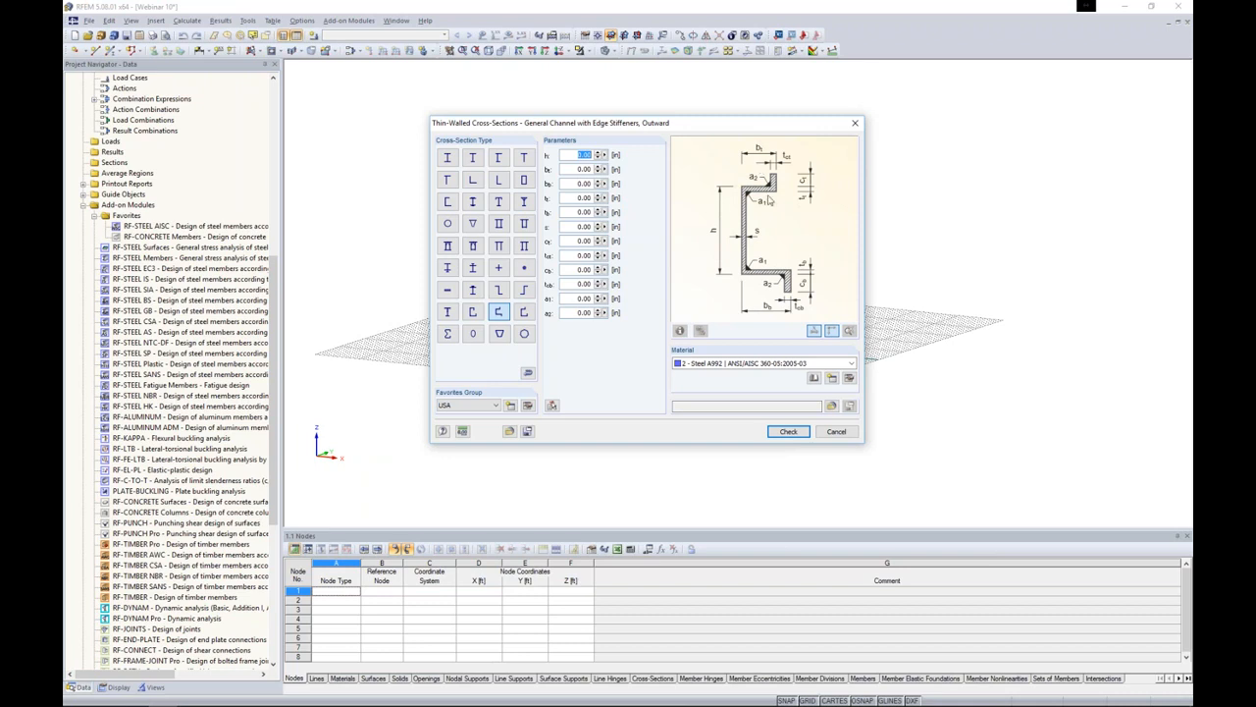
{"action": "left_click", "coordinate": [836, 431]}
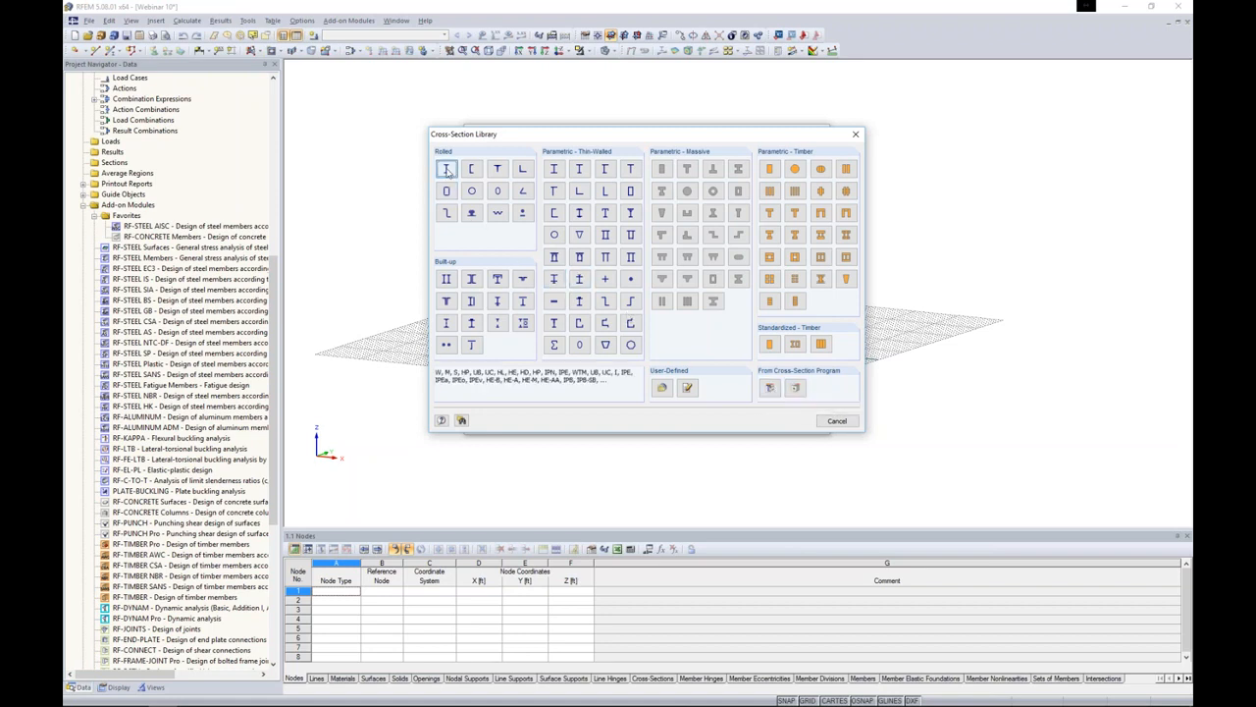
- Browse all AISC 14 W shapes among the rolled I-sections without the favorites filter, keeping the AISC group, and restore the filter
{"action": "key", "text": "Escape"}
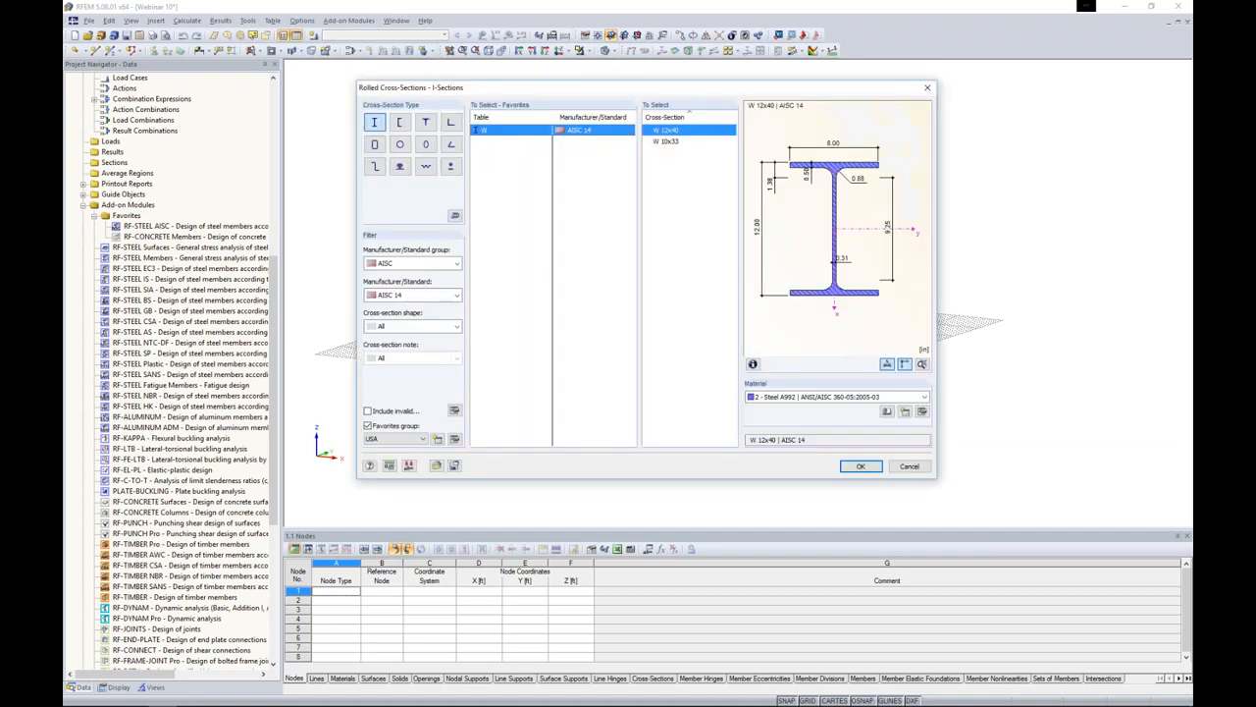
{"action": "left_click", "coordinate": [368, 425]}
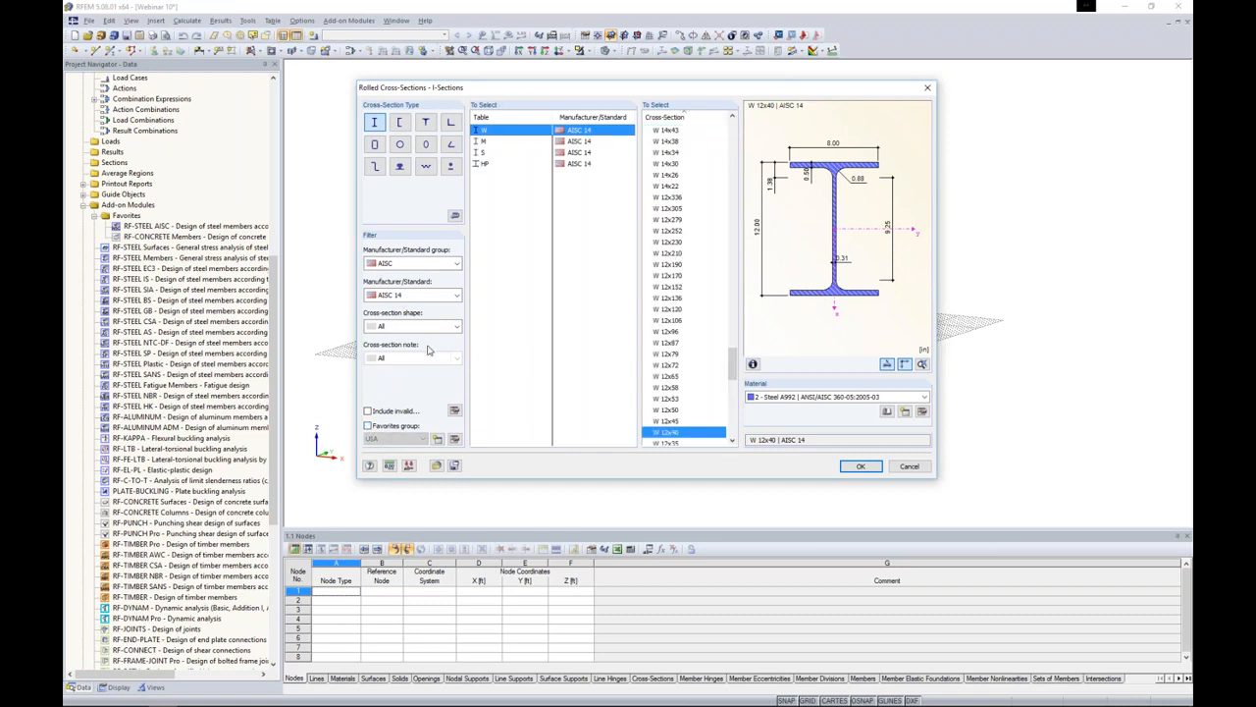
{"action": "left_click", "coordinate": [394, 264]}
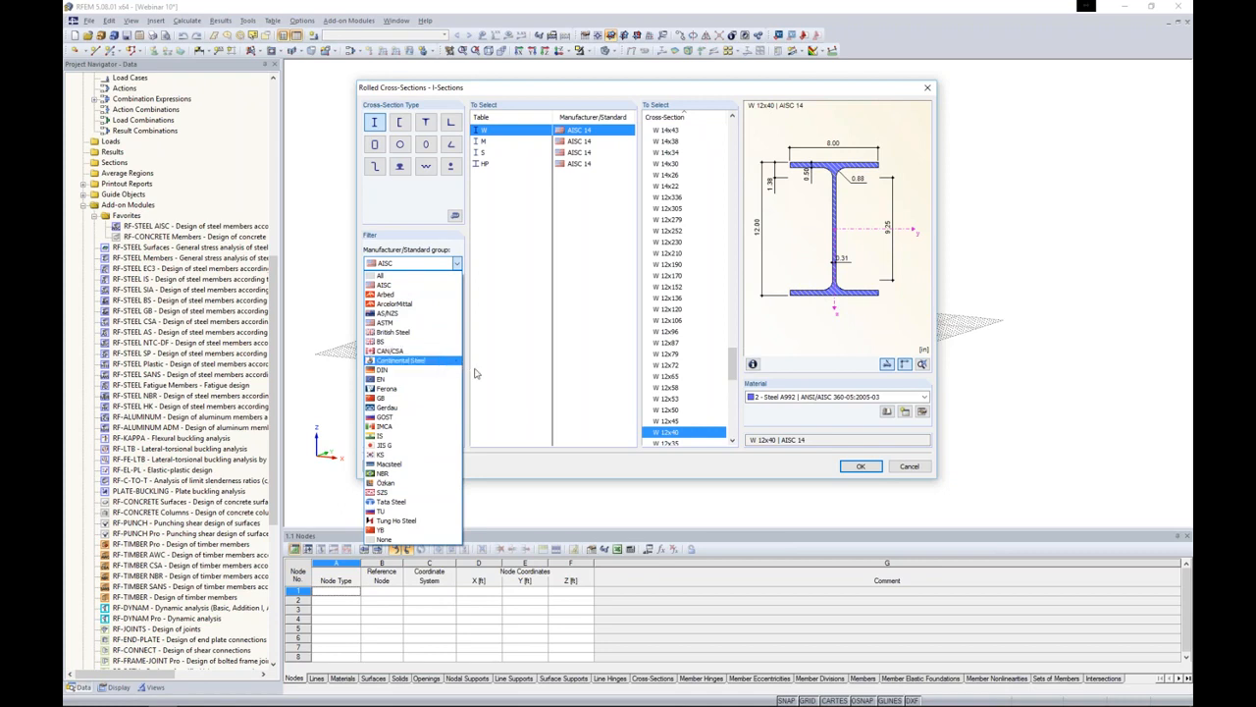
{"action": "left_click", "coordinate": [403, 286]}
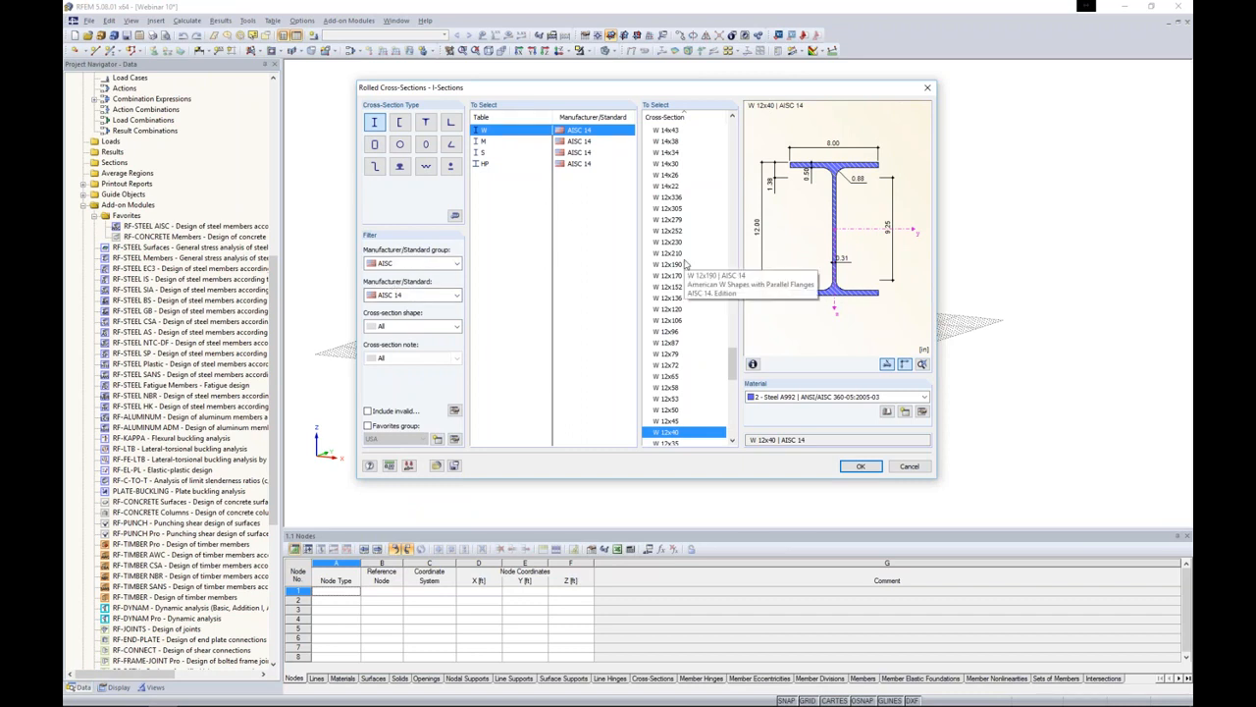
{"action": "left_click_drag", "start_coordinate": [732, 362], "coordinate": [730, 316]}
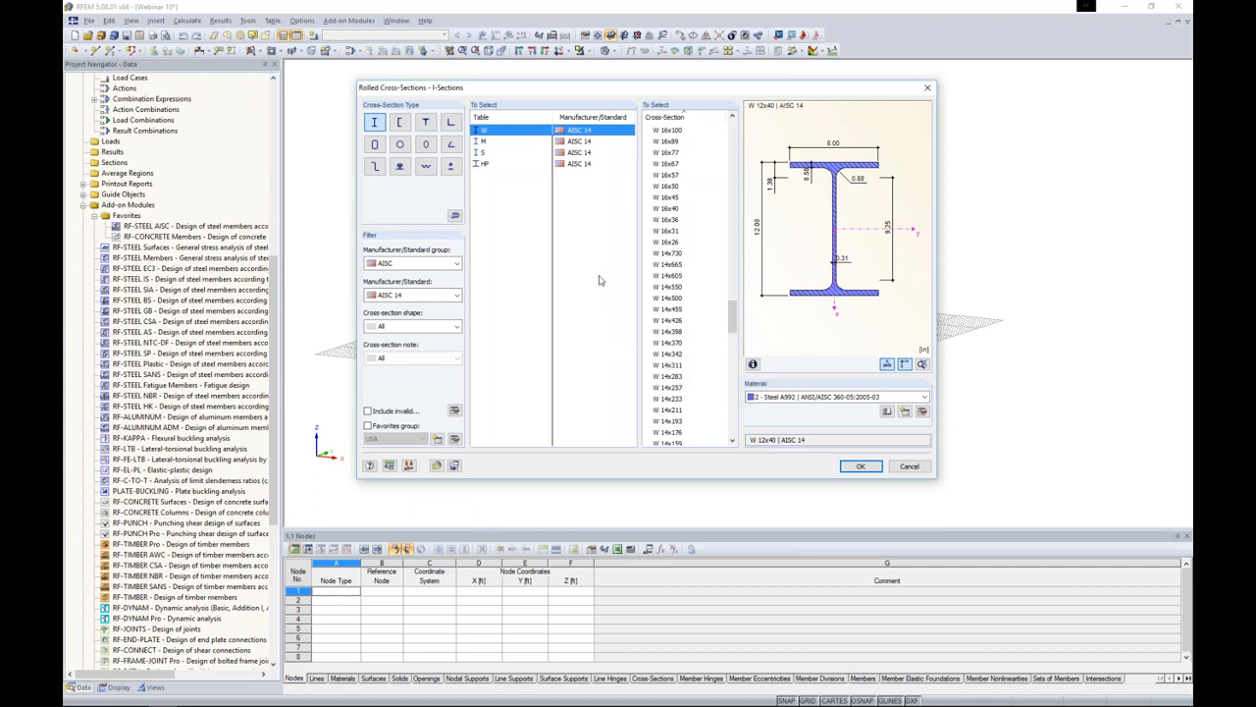
{"action": "left_click_drag", "start_coordinate": [732, 316], "coordinate": [730, 381]}
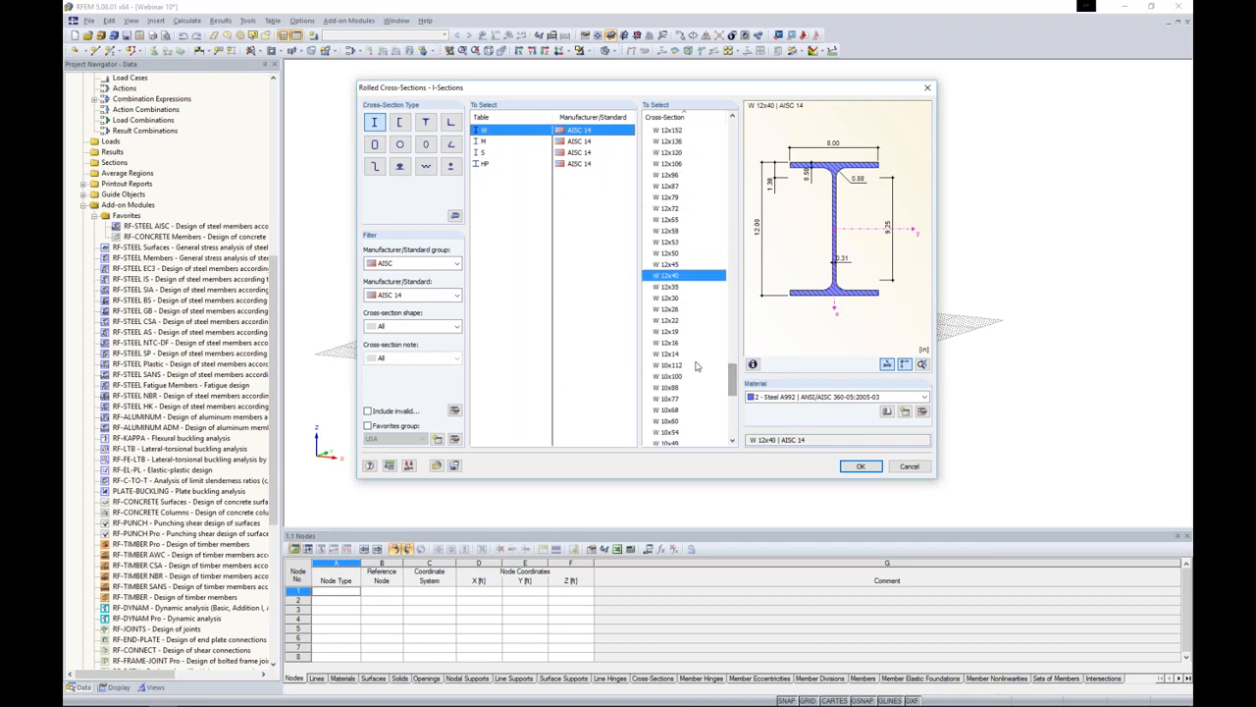
{"action": "left_click", "coordinate": [367, 426]}
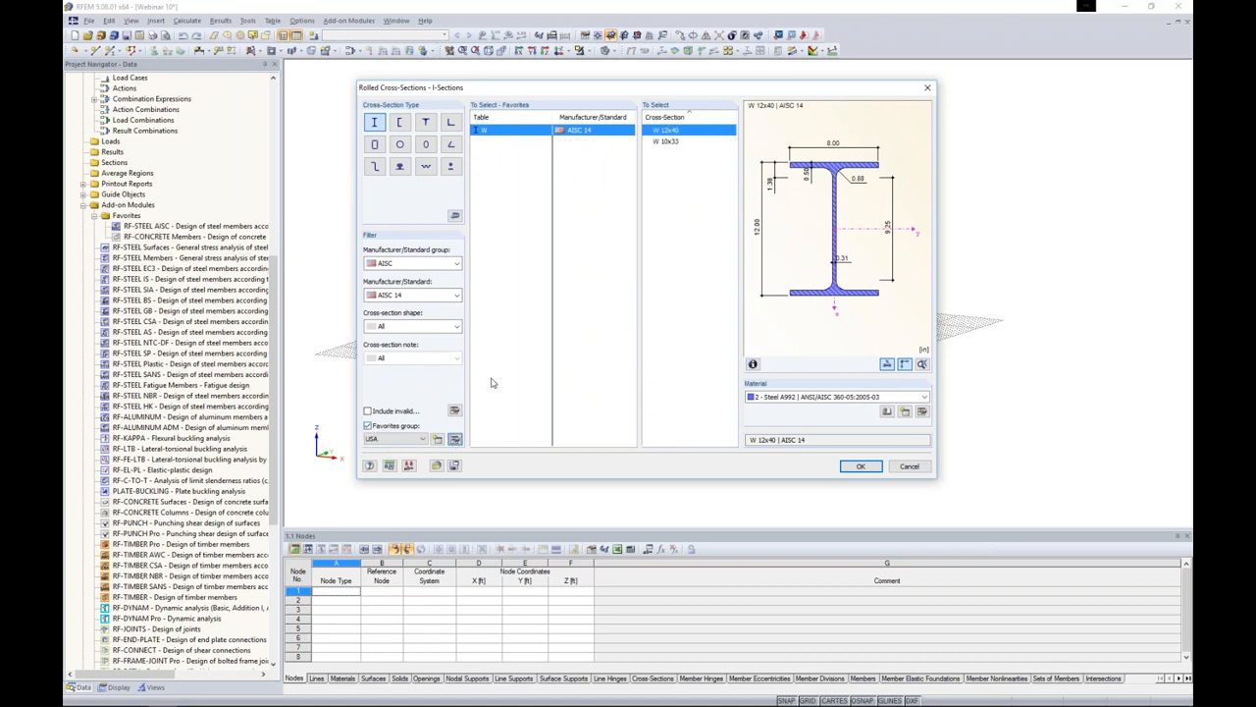
- Try marking W 44x230, W 40x593 and W 40x503 as favorites in the USA group, and clear those marks again
{"action": "left_click", "coordinate": [648, 164]}
{"action": "left_click", "coordinate": [648, 175]}
{"action": "left_click", "coordinate": [648, 187]}
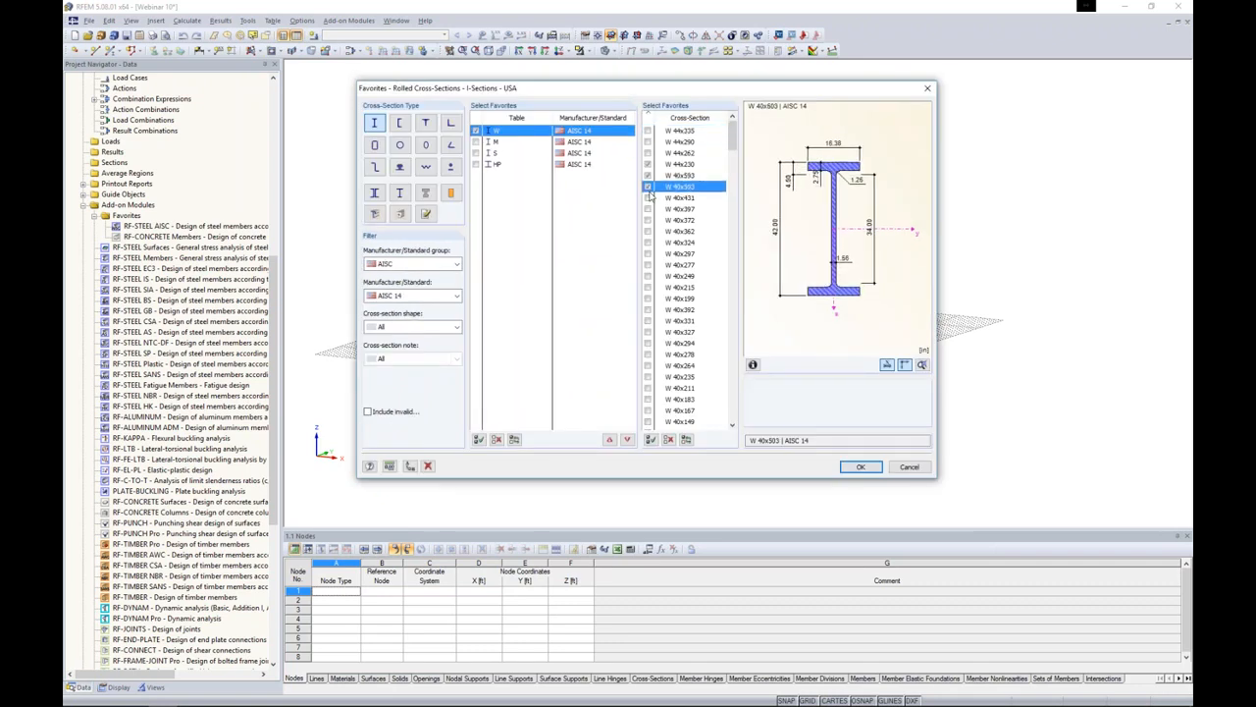
{"action": "left_click", "coordinate": [648, 187]}
{"action": "left_click", "coordinate": [648, 174]}
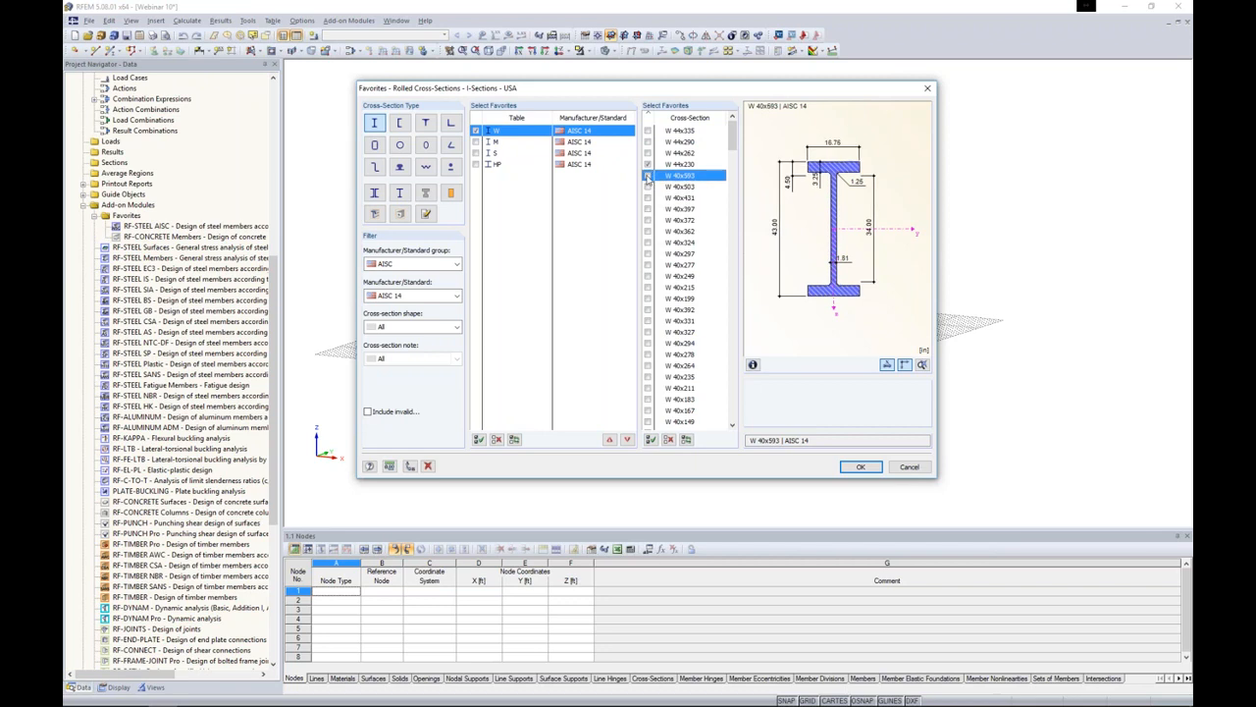
{"action": "left_click", "coordinate": [647, 164]}
{"action": "left_click", "coordinate": [860, 466]}
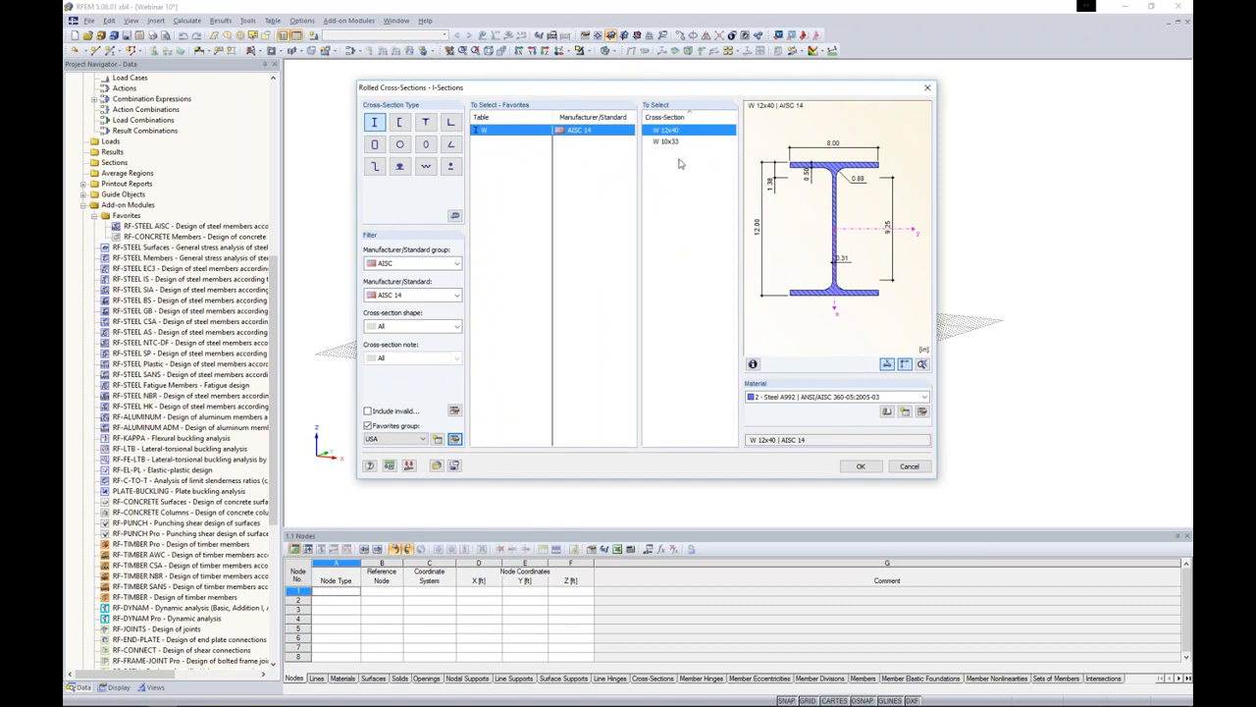
- Assign the W 12x40 section with material Steel A992 to the member start
{"action": "left_click", "coordinate": [798, 398]}
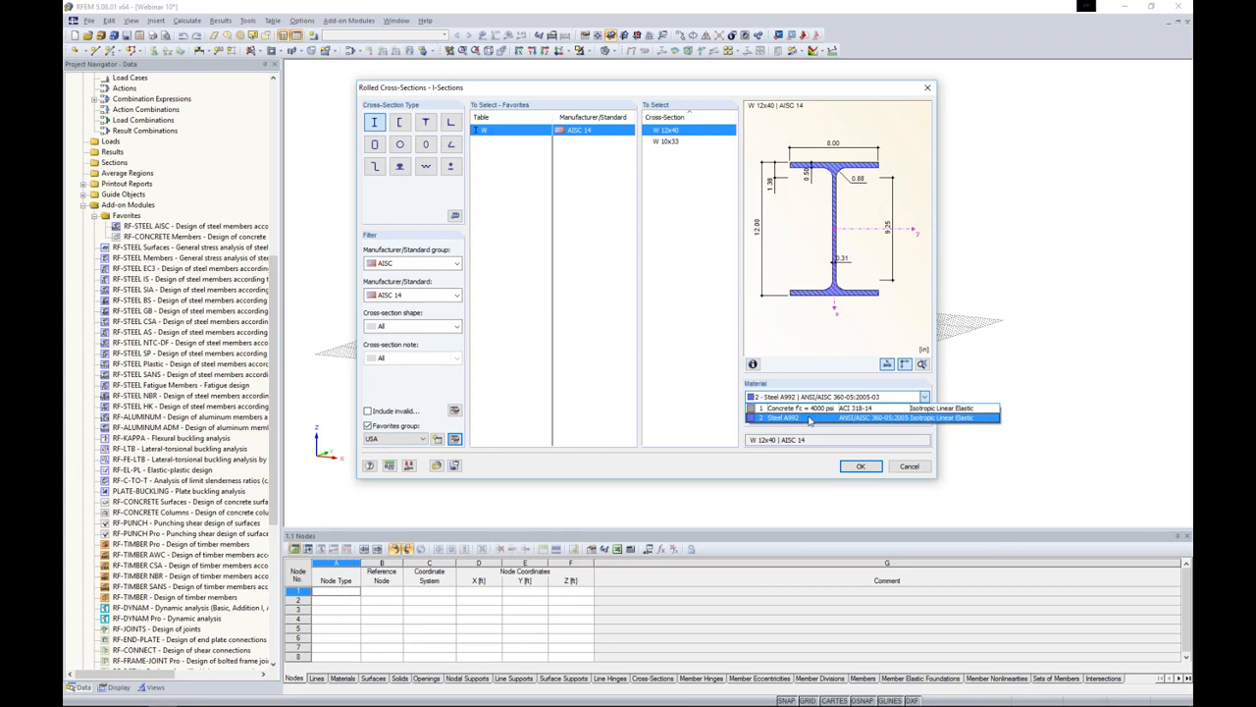
{"action": "left_click", "coordinate": [793, 418]}
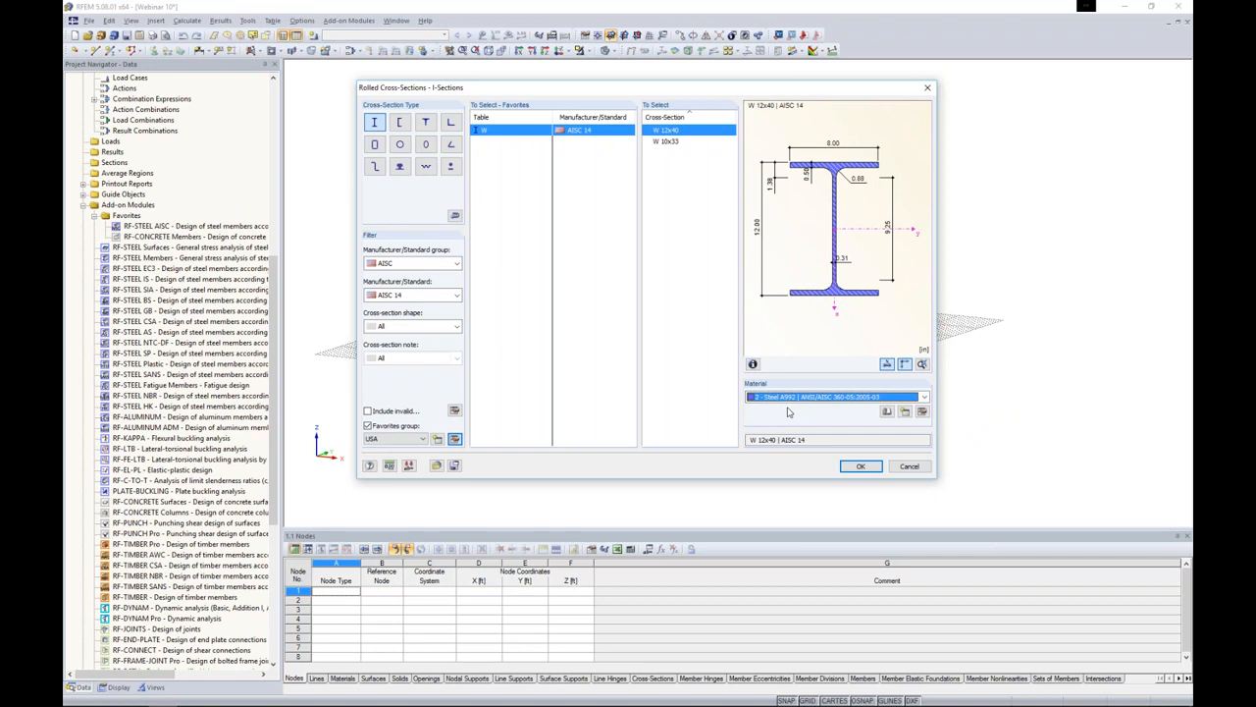
{"action": "left_click", "coordinate": [860, 466]}
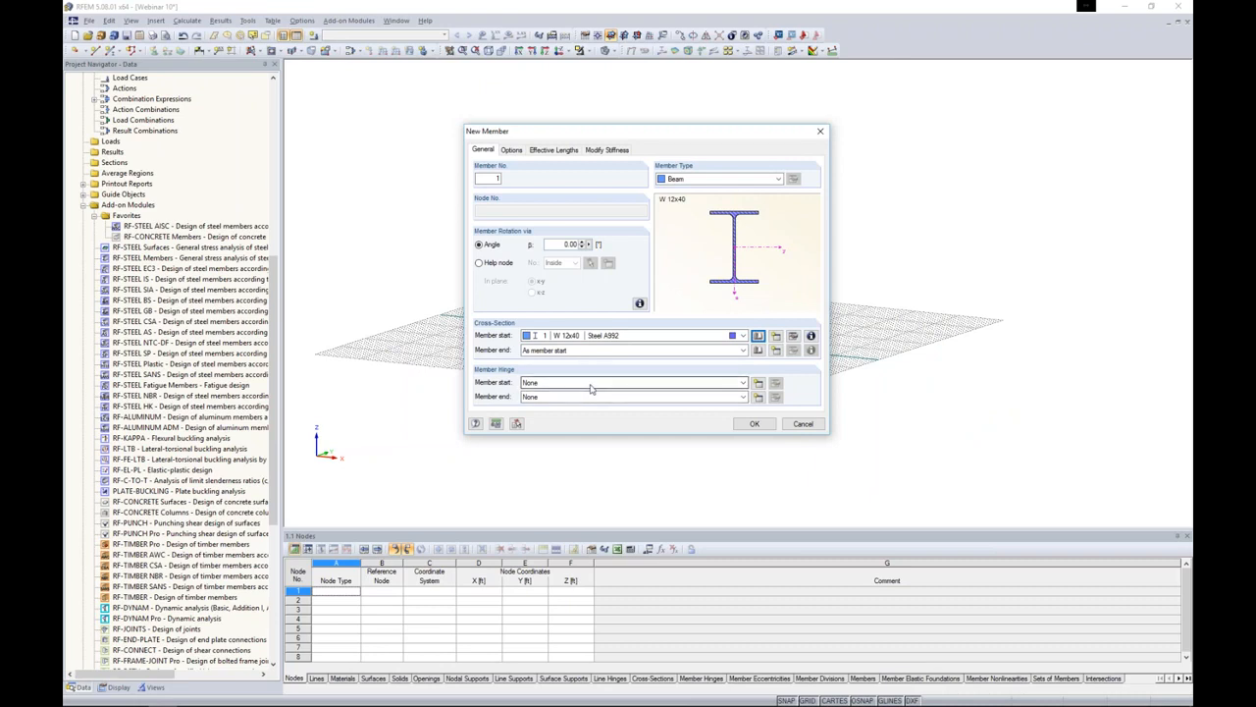
- Confirm the W 12x40 member definition, try the YZ work plane, and return to the XY work plane for placing members
{"action": "left_click", "coordinate": [752, 423]}
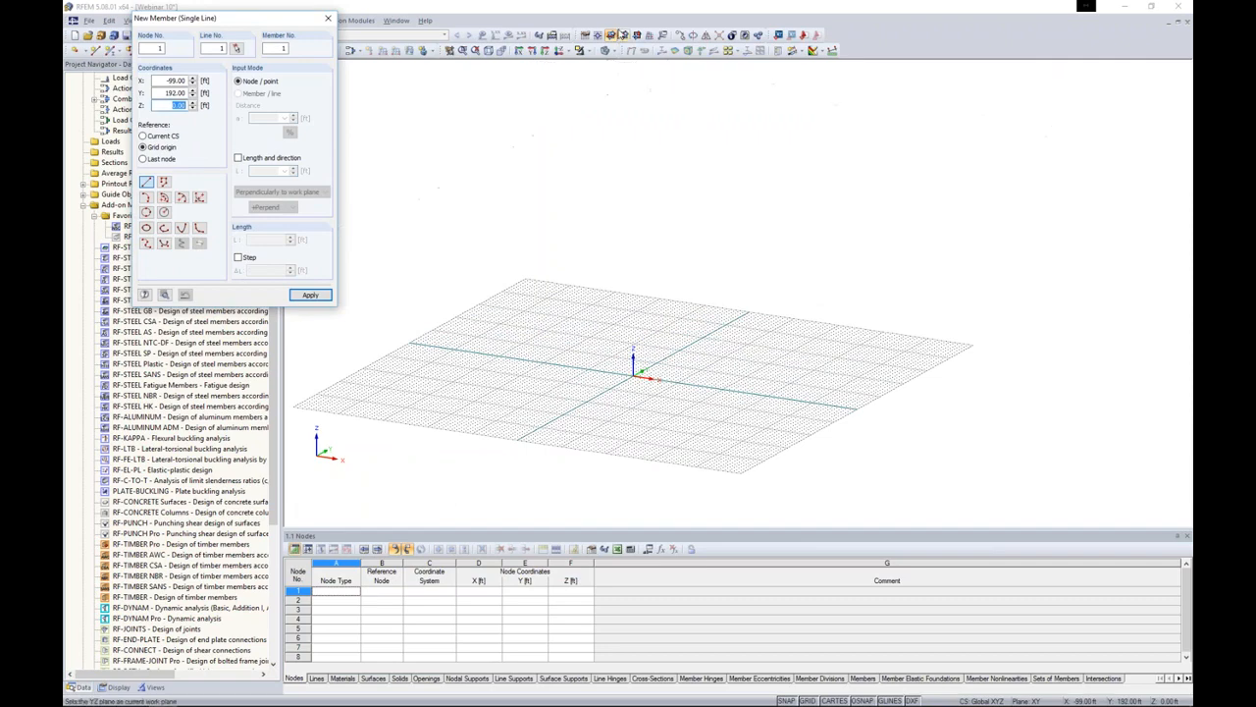
{"action": "left_click", "coordinate": [624, 36]}
{"action": "scroll", "coordinate": [692, 338], "scroll_direction": "up", "scroll_amount": 4}
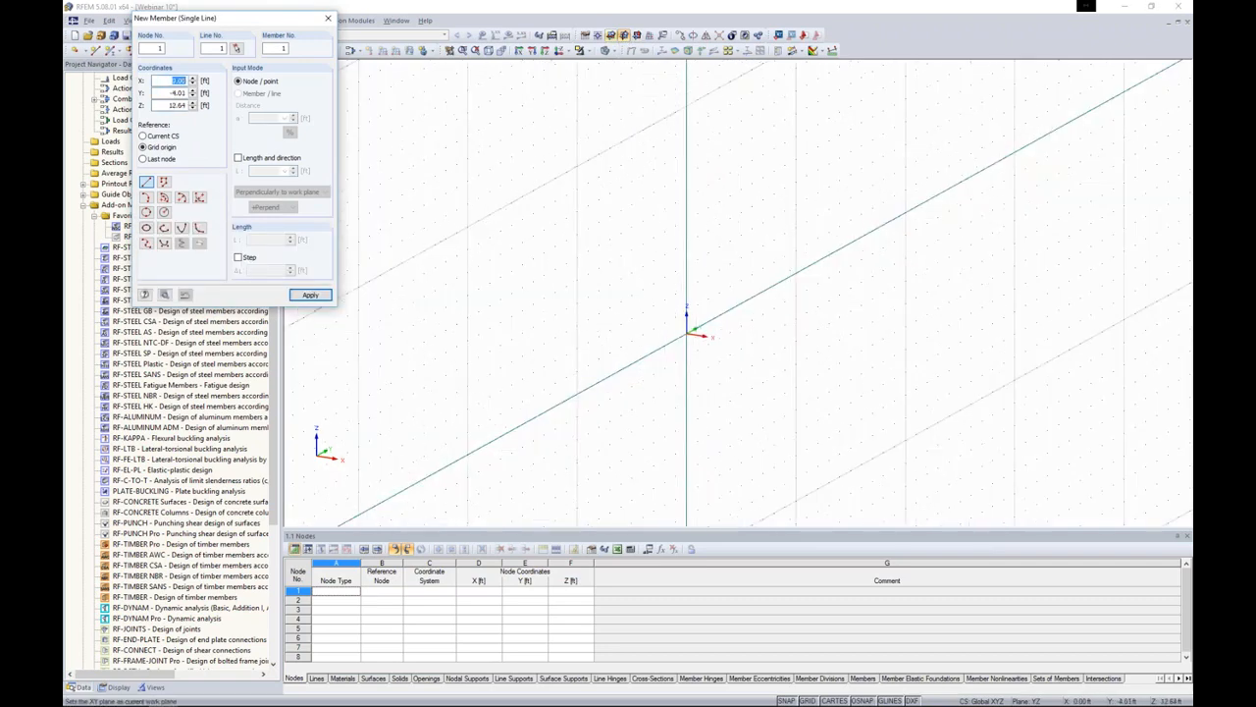
{"action": "left_click", "coordinate": [610, 36]}
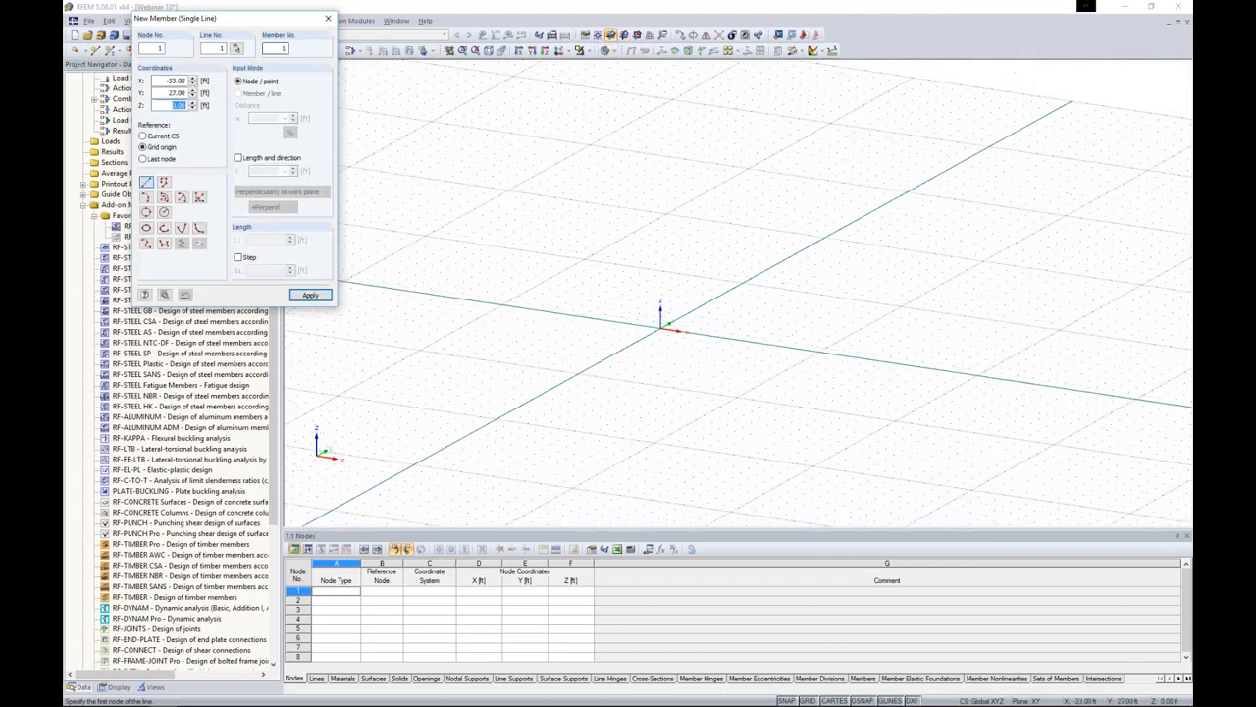
{"action": "left_click_drag", "start_coordinate": [253, 22], "coordinate": [319, 75]}
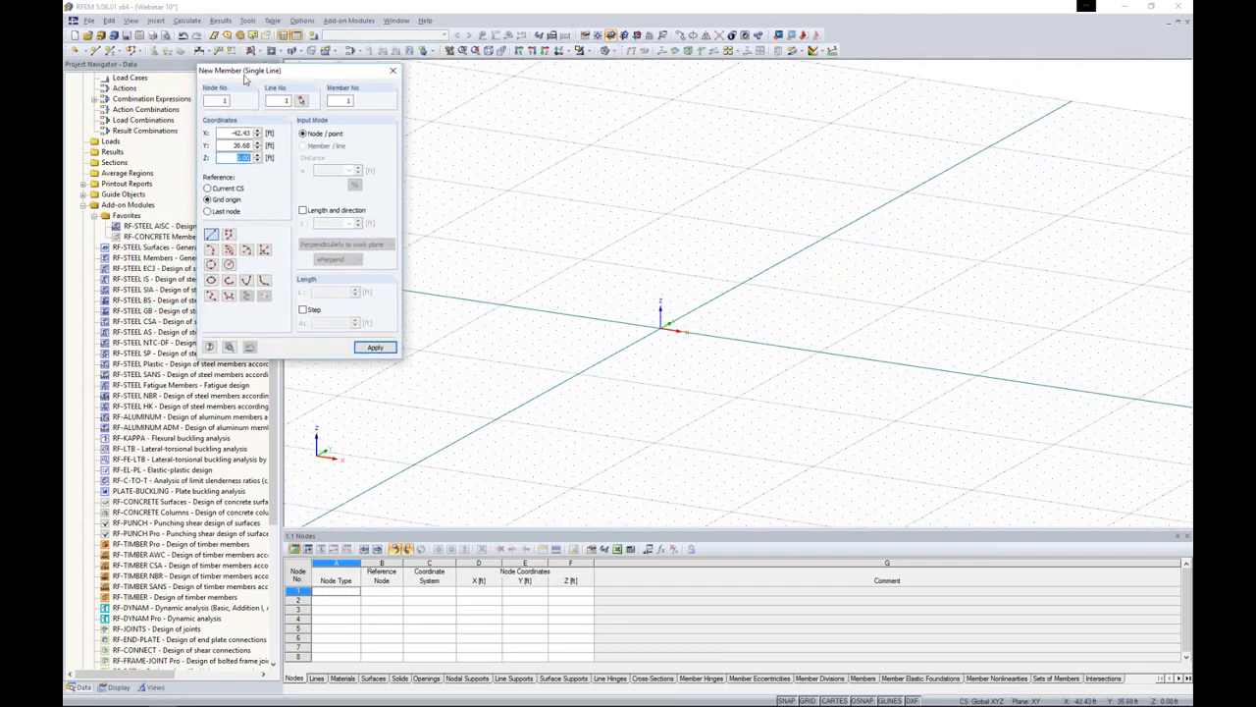
- Place two 12 ft columns perpendicular to the work plane using length and direction input, starting at the grid origin and at X 16 ft
{"action": "left_click", "coordinate": [303, 211]}
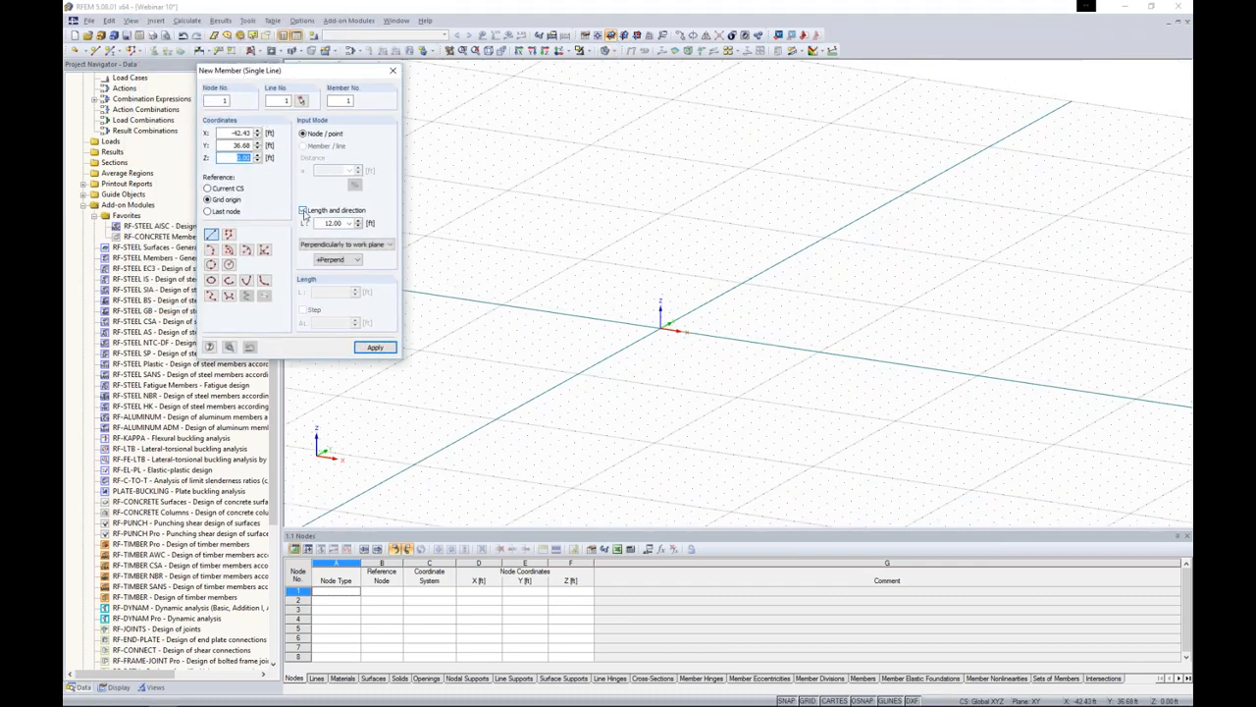
{"action": "left_click", "coordinate": [327, 223]}
{"action": "double_click", "coordinate": [331, 224]}
{"action": "left_click", "coordinate": [327, 224]}
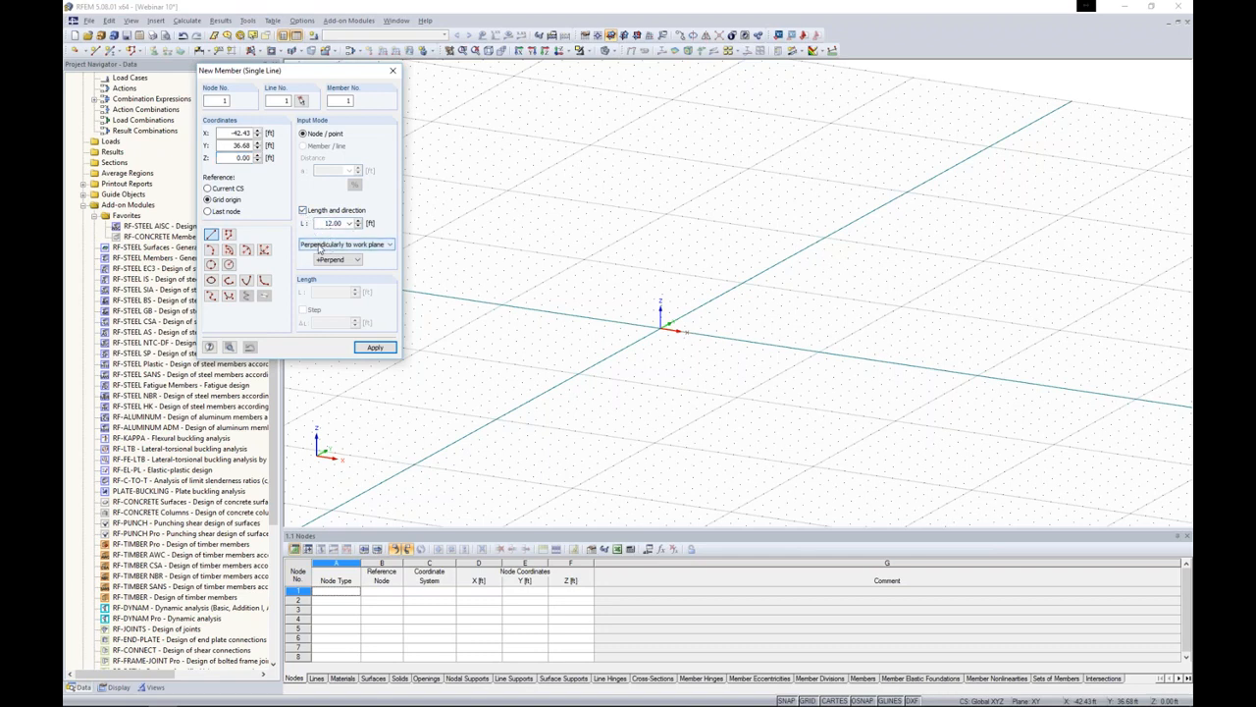
{"action": "left_click", "coordinate": [709, 300]}
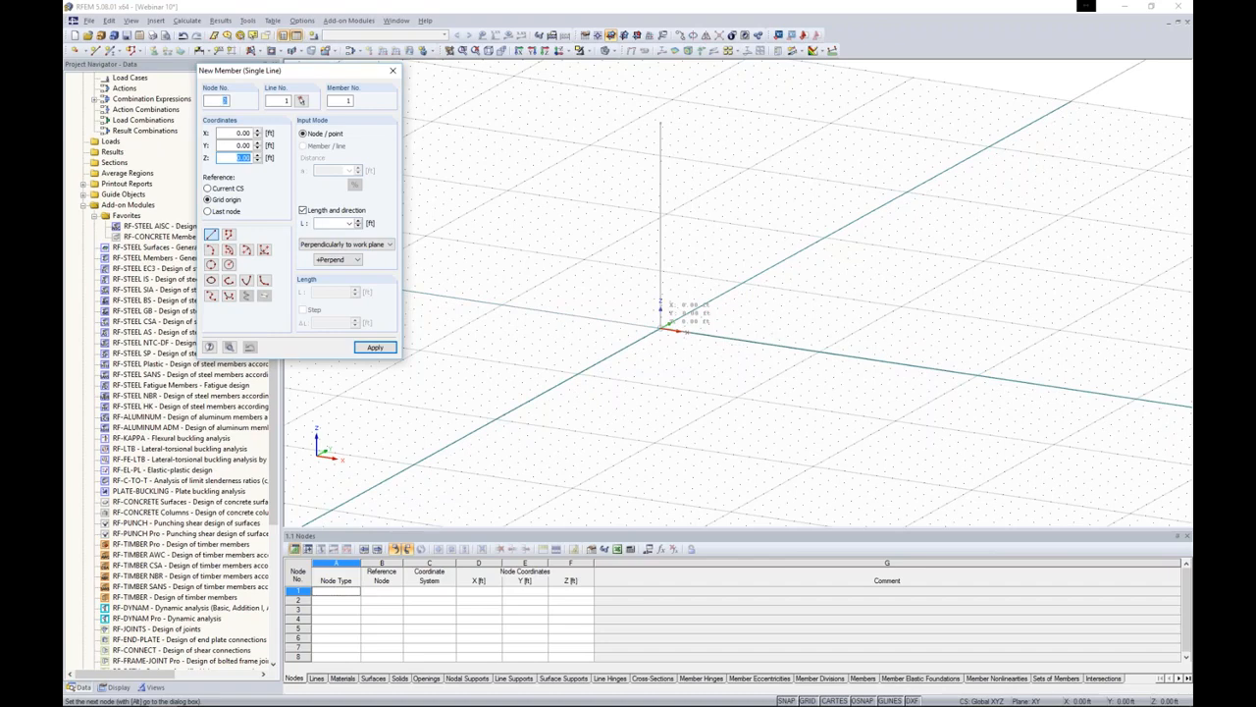
{"action": "left_click", "coordinate": [661, 324]}
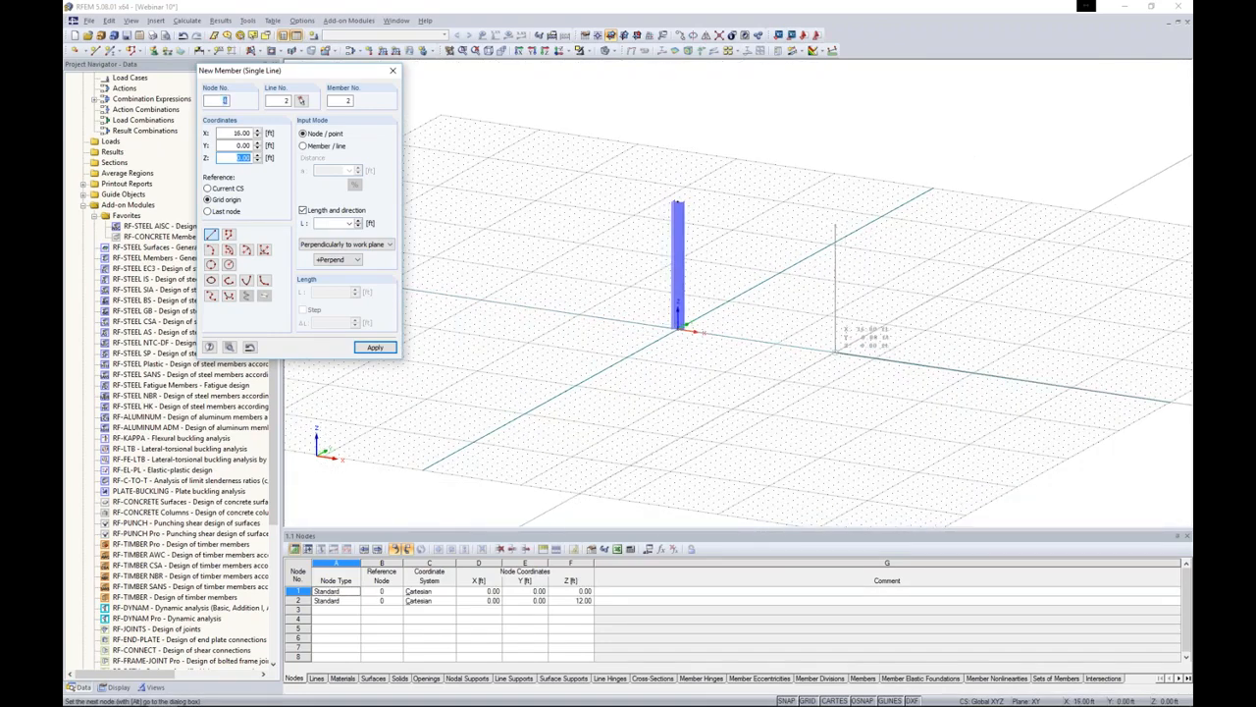
{"action": "left_click", "coordinate": [835, 352]}
{"action": "middle_click_drag", "start_coordinate": [785, 358], "coordinate": [576, 336], "text": "ctrl"}
{"action": "key", "text": "Escape"}
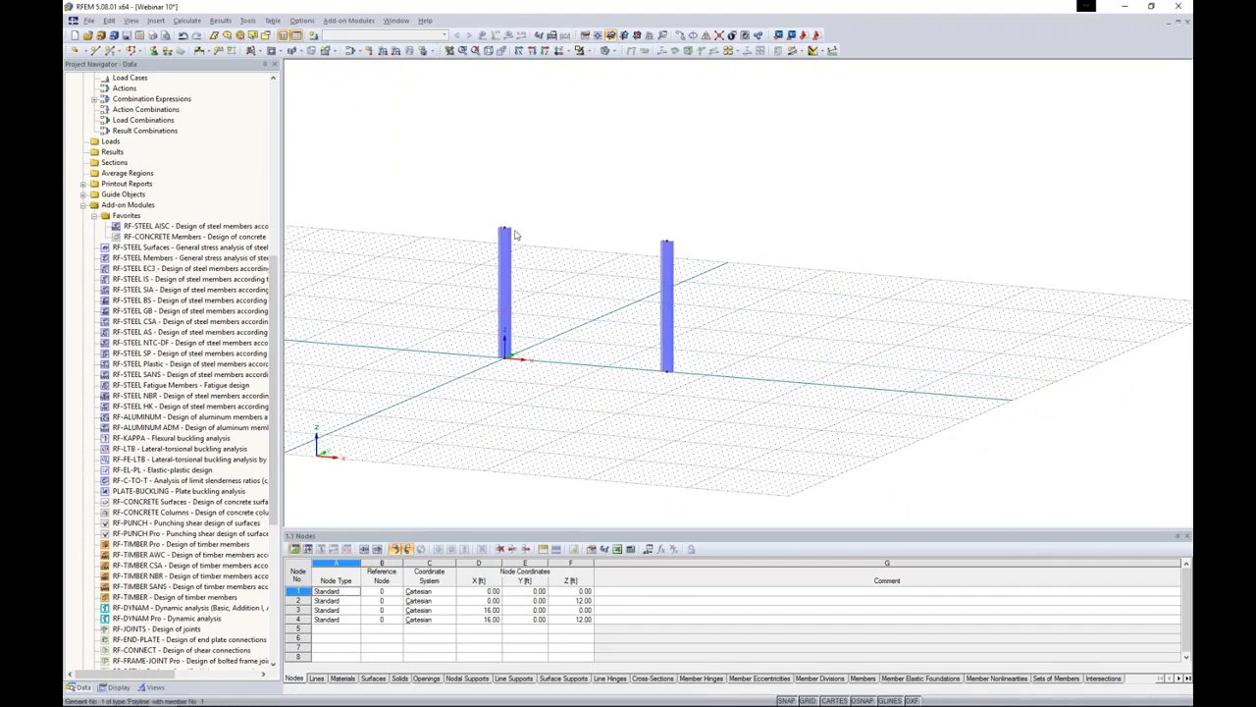
- Start another member and import the AISC 14 W 12x40 section in Steel A992 from the cross-section library as an additional cross-section
{"action": "left_click", "coordinate": [109, 51]}
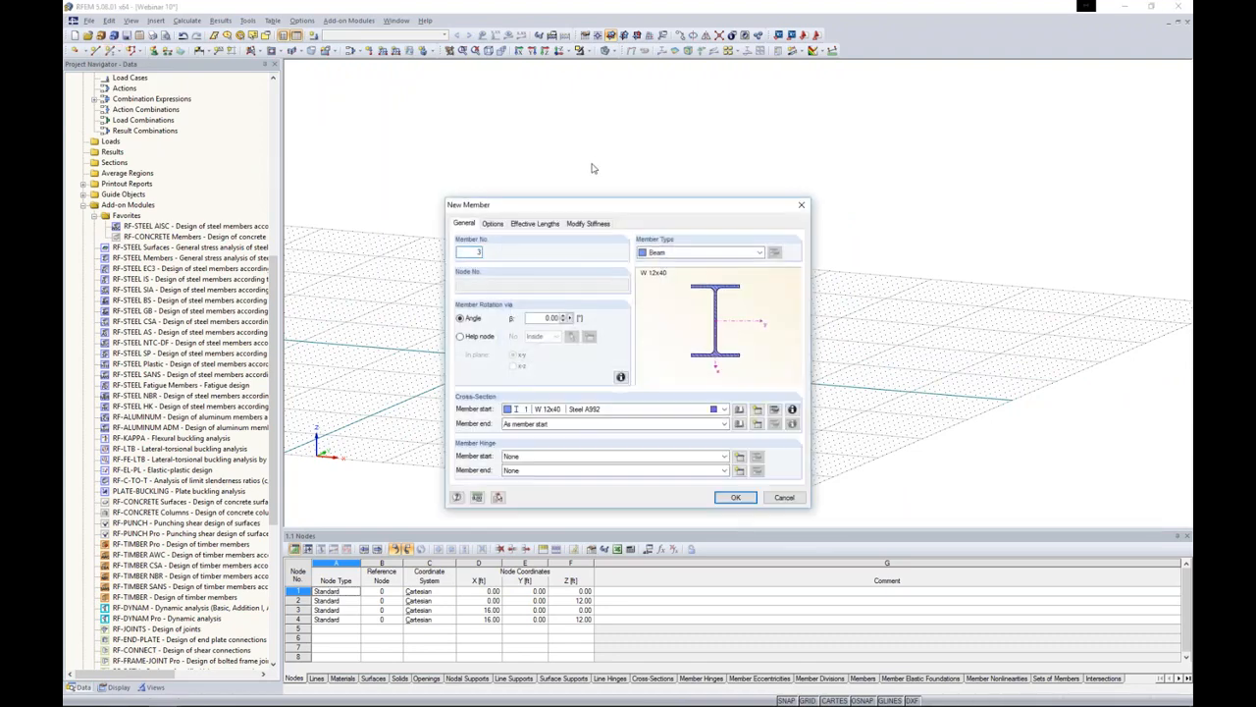
{"action": "left_click", "coordinate": [738, 411]}
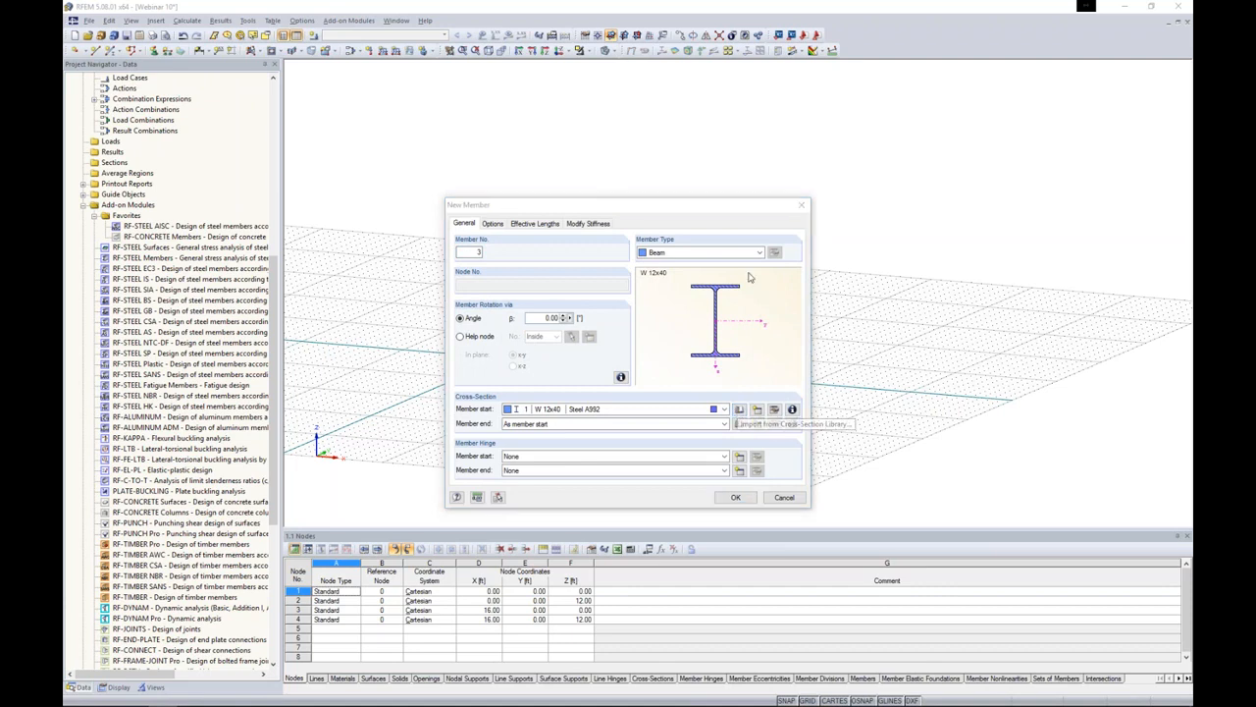
{"action": "left_click", "coordinate": [427, 242]}
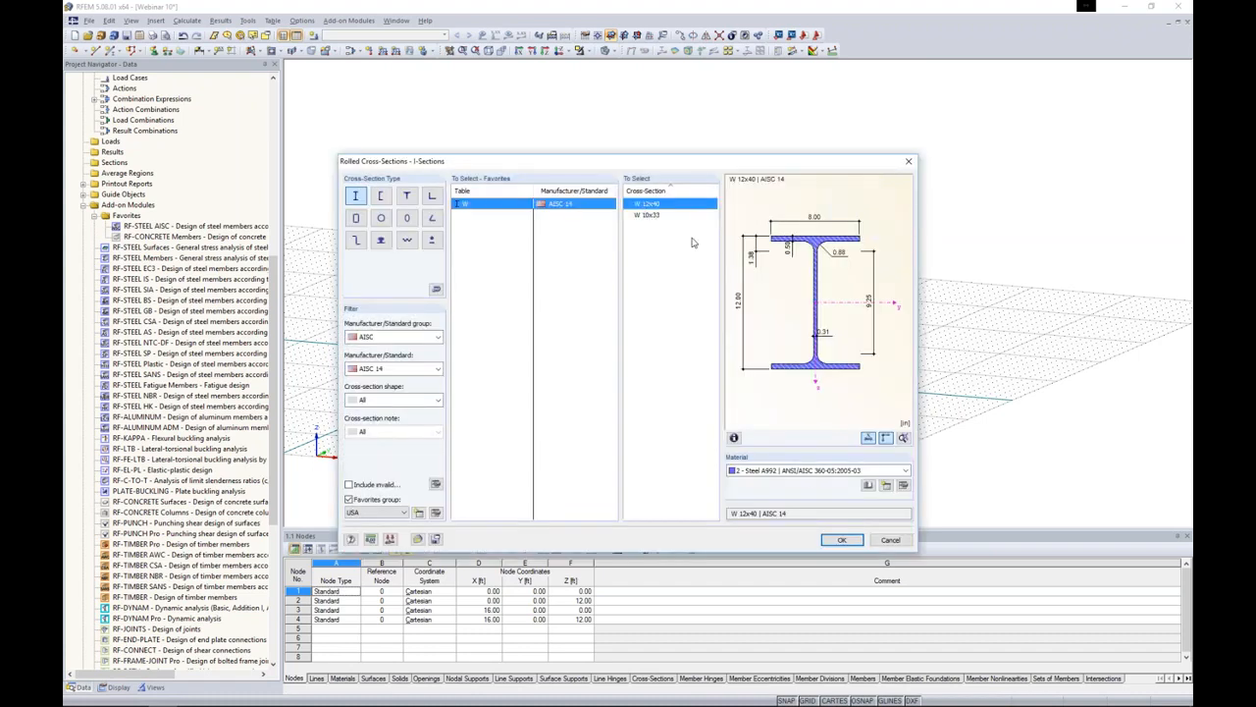
{"action": "left_click", "coordinate": [839, 541]}
- Edit cross-section 1, used by the columns, and replace its profile with W 10x33 from AISC 14
{"action": "left_click", "coordinate": [633, 409]}
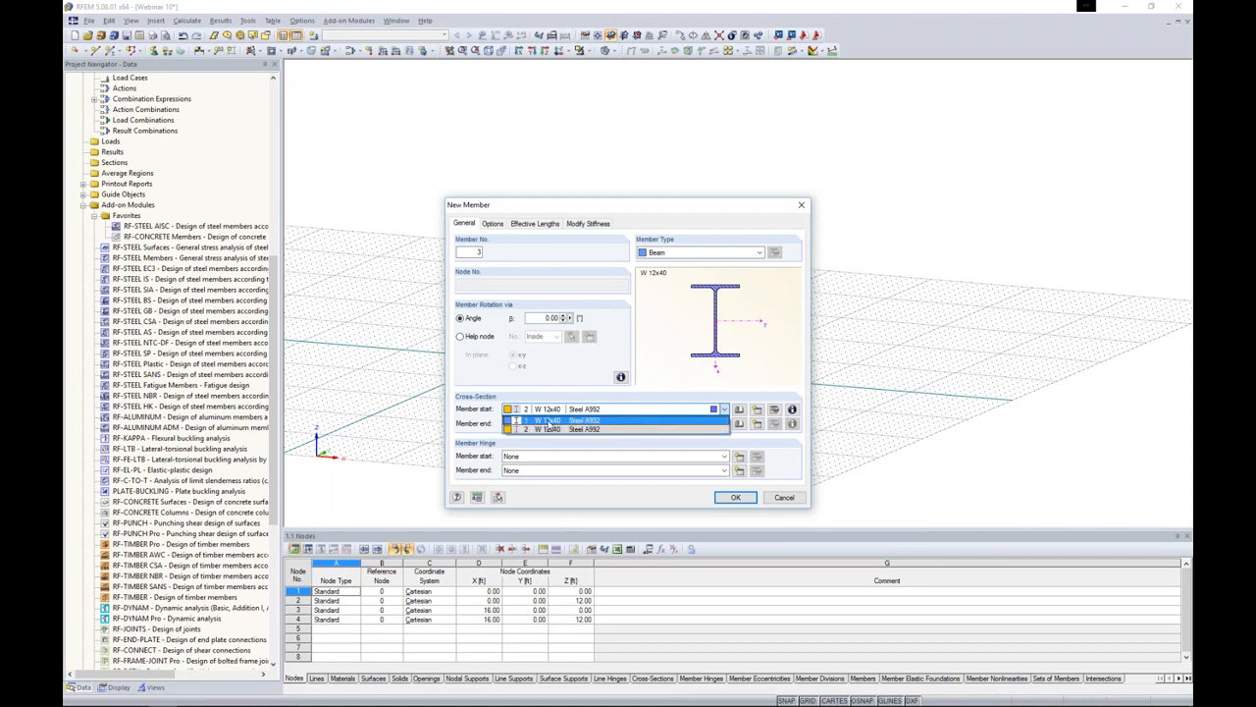
{"action": "left_click", "coordinate": [547, 420]}
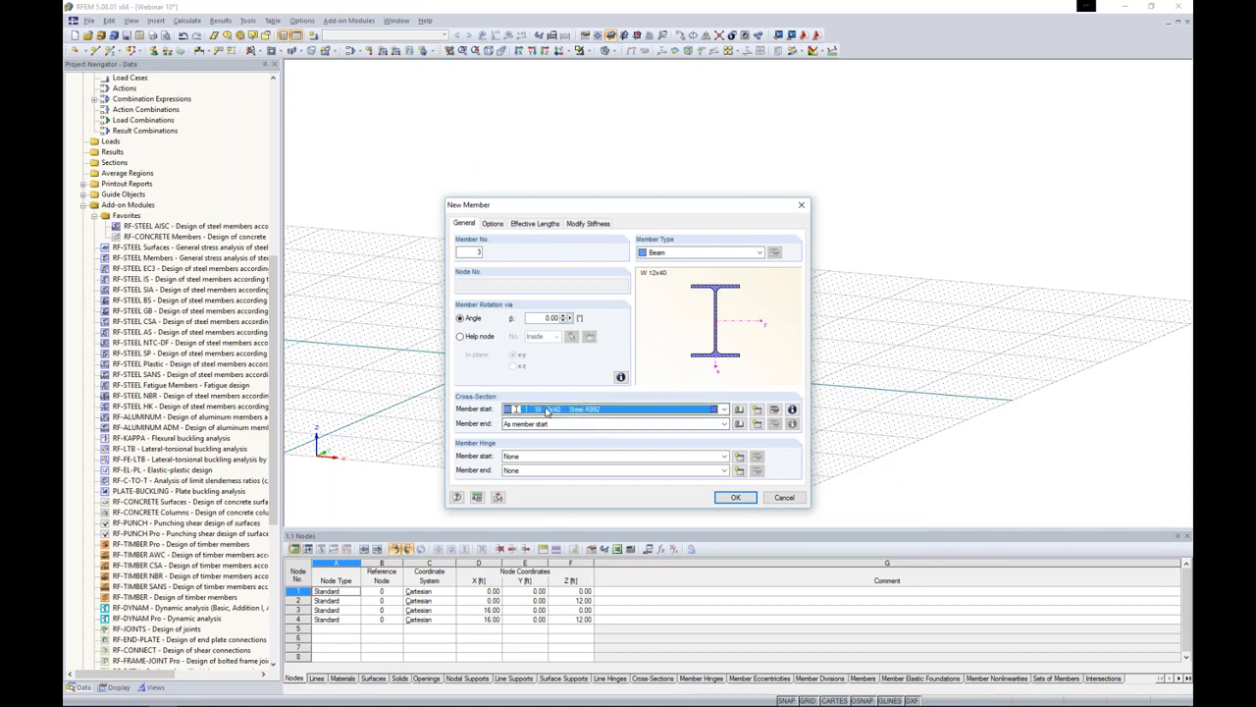
{"action": "left_click", "coordinate": [775, 411]}
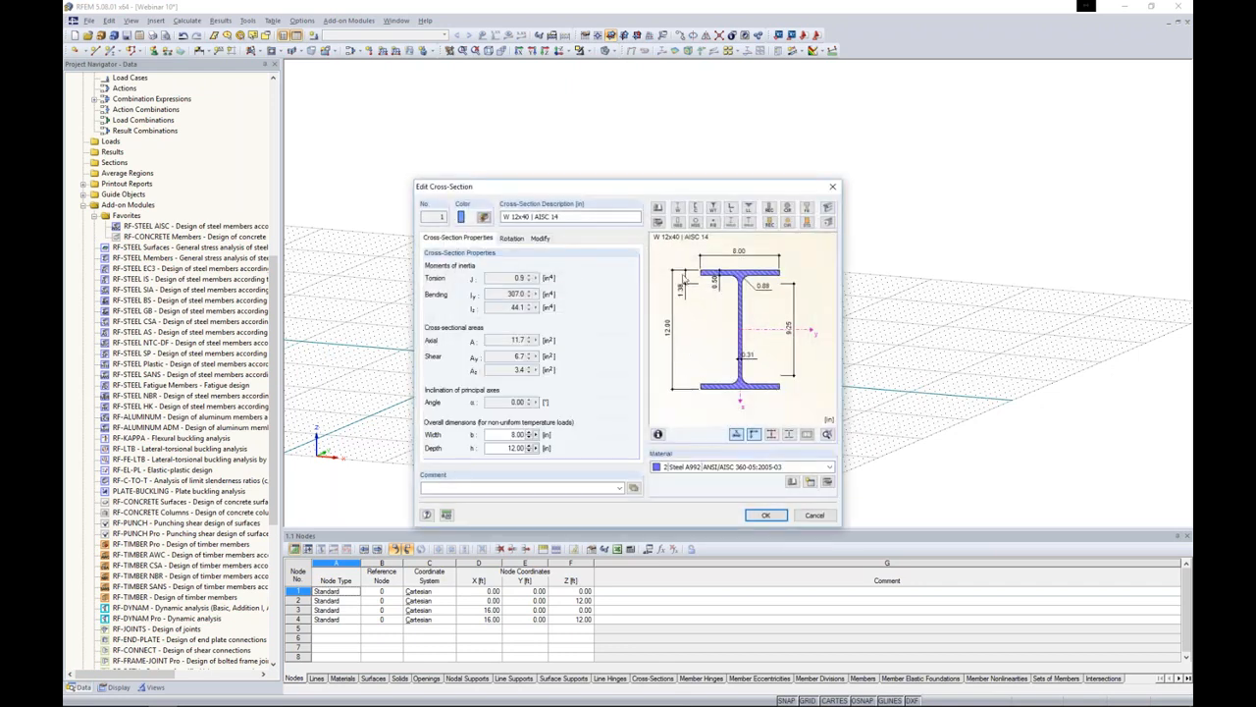
{"action": "left_click", "coordinate": [658, 222]}
{"action": "left_click", "coordinate": [655, 216]}
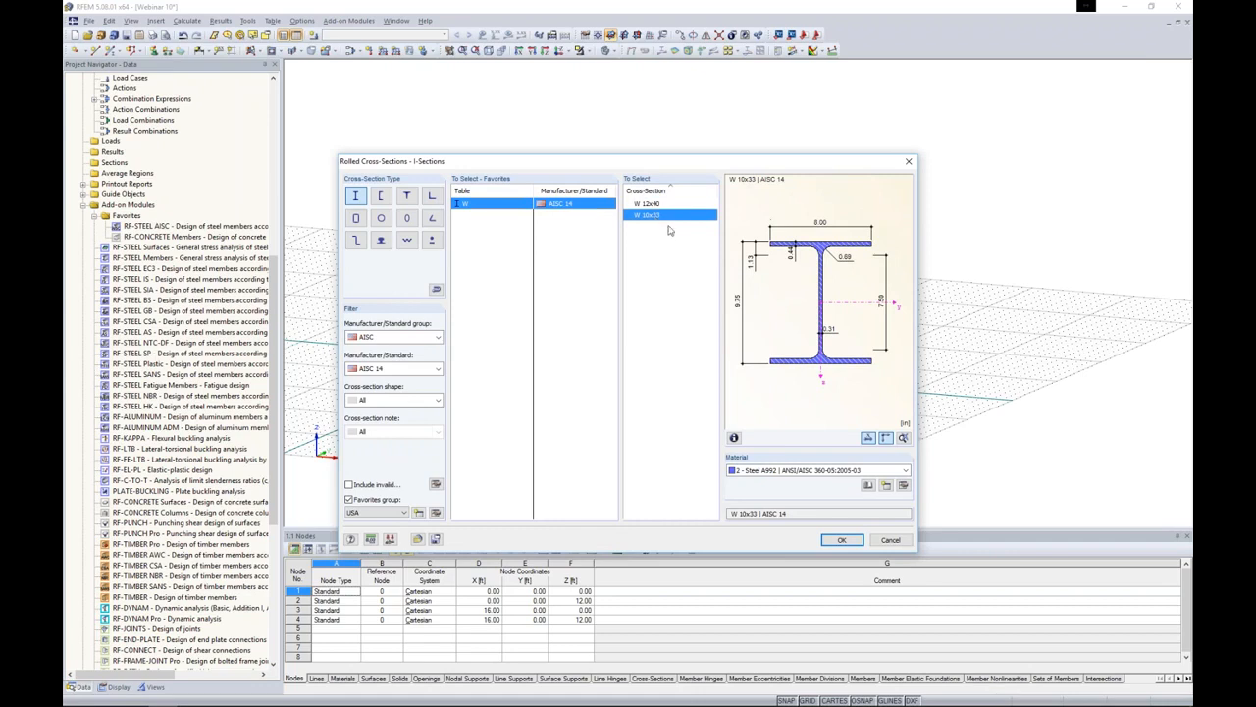
{"action": "left_click", "coordinate": [841, 540]}
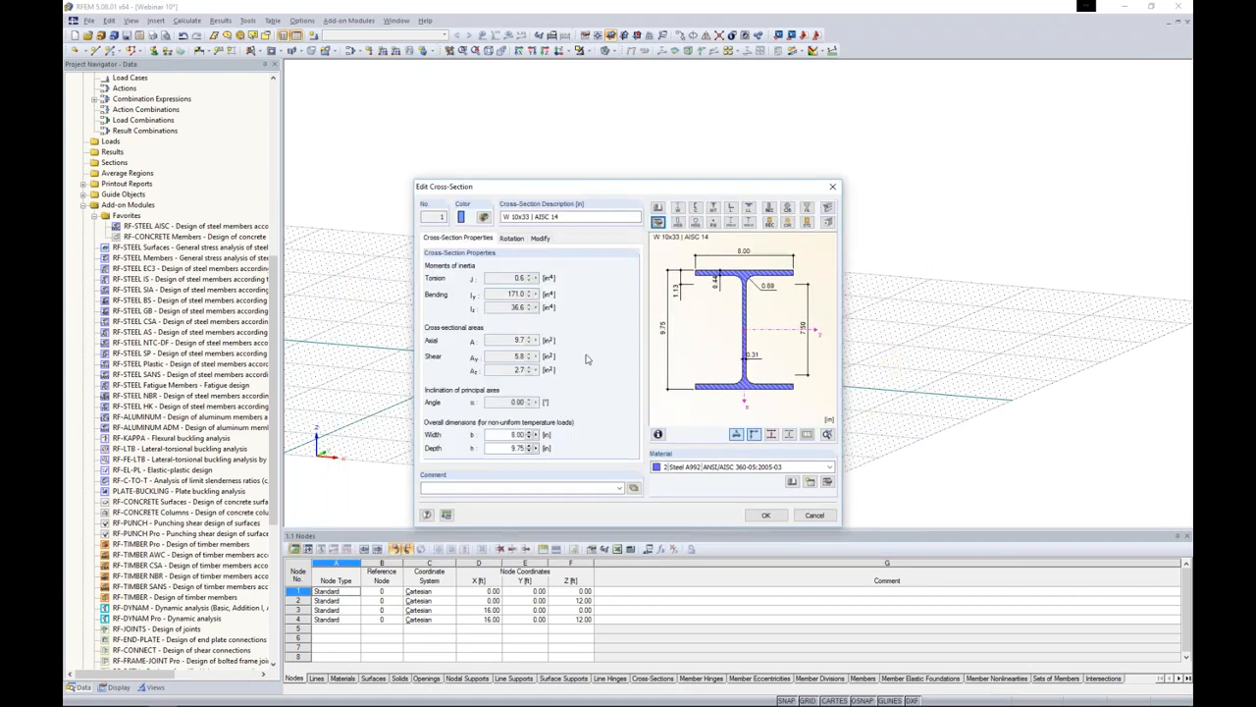
{"action": "left_click", "coordinate": [765, 514]}
- Assign cross-section 2, W 12x40, to the new member and place it as a beam between the two column tops
{"action": "left_click", "coordinate": [575, 408]}
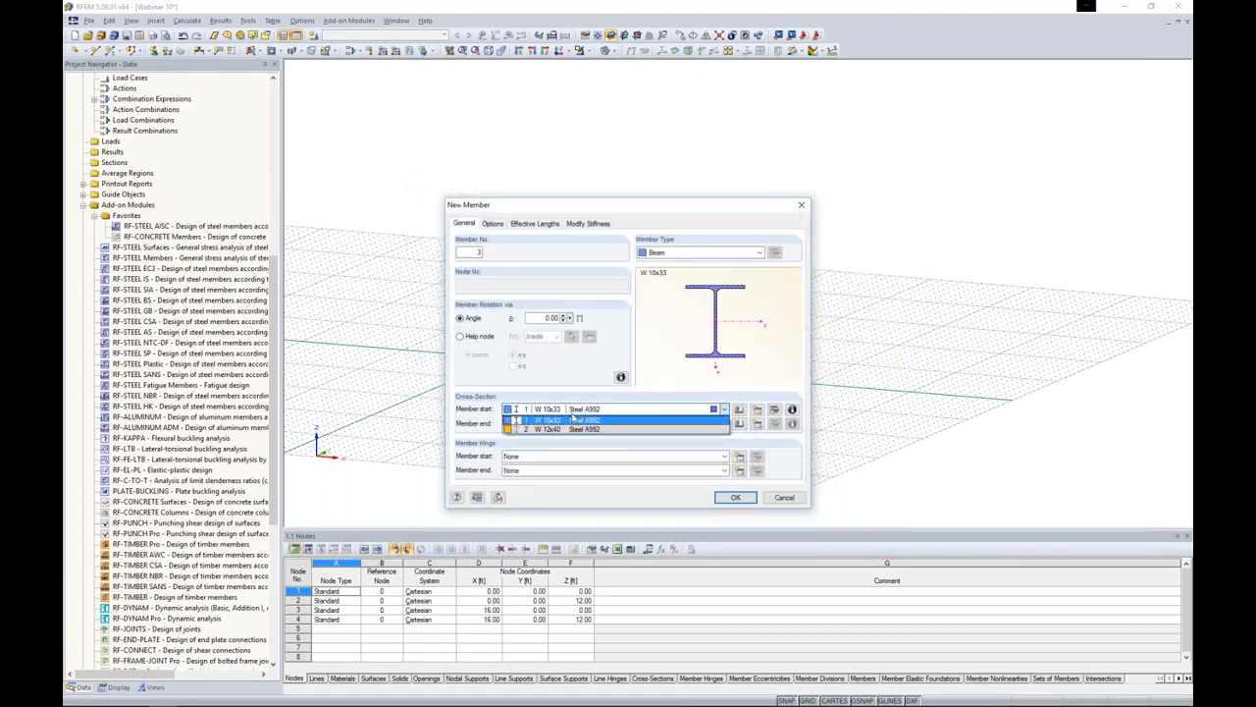
{"action": "left_click", "coordinate": [633, 213]}
{"action": "left_click_drag", "start_coordinate": [589, 209], "coordinate": [348, 137]}
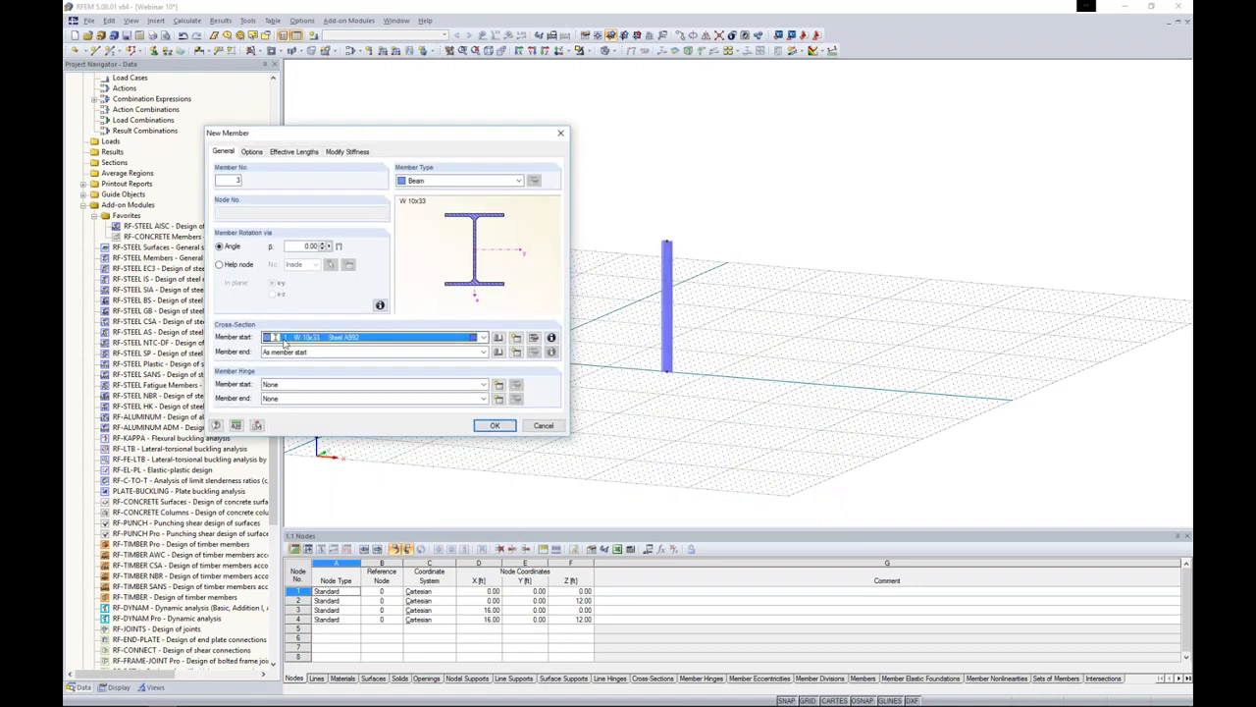
{"action": "left_click", "coordinate": [334, 337]}
{"action": "left_click", "coordinate": [338, 361]}
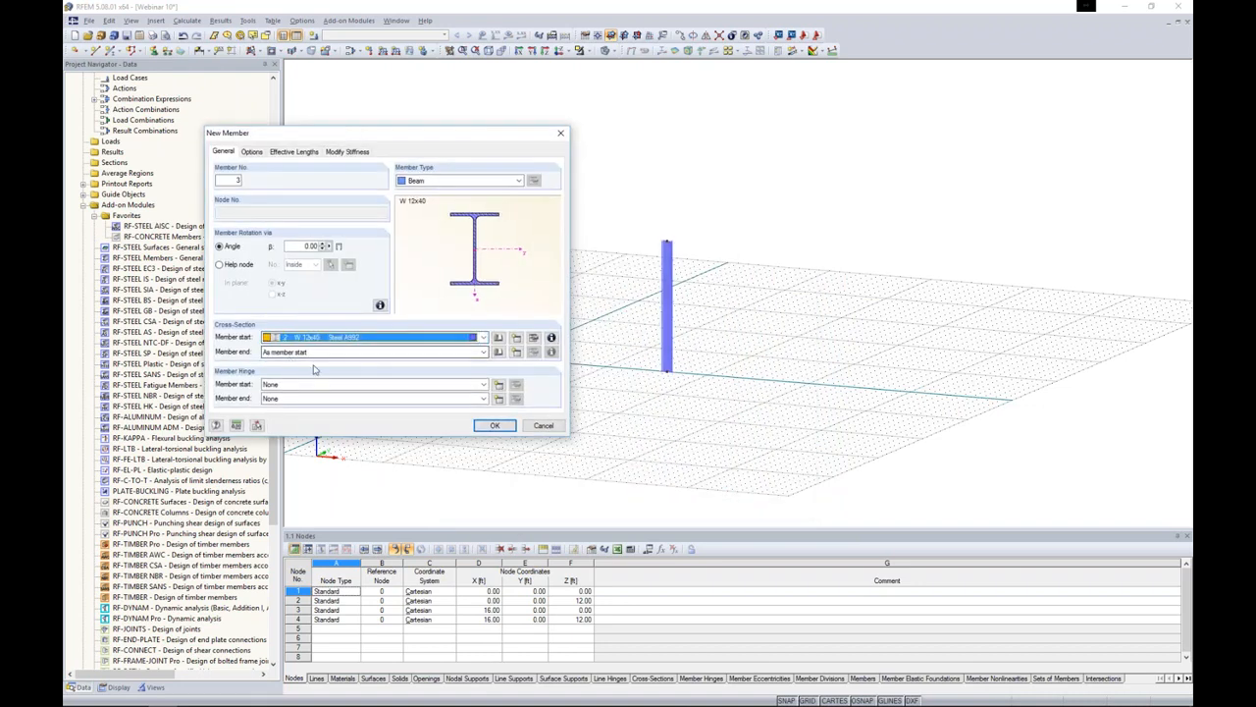
{"action": "left_click", "coordinate": [494, 425]}
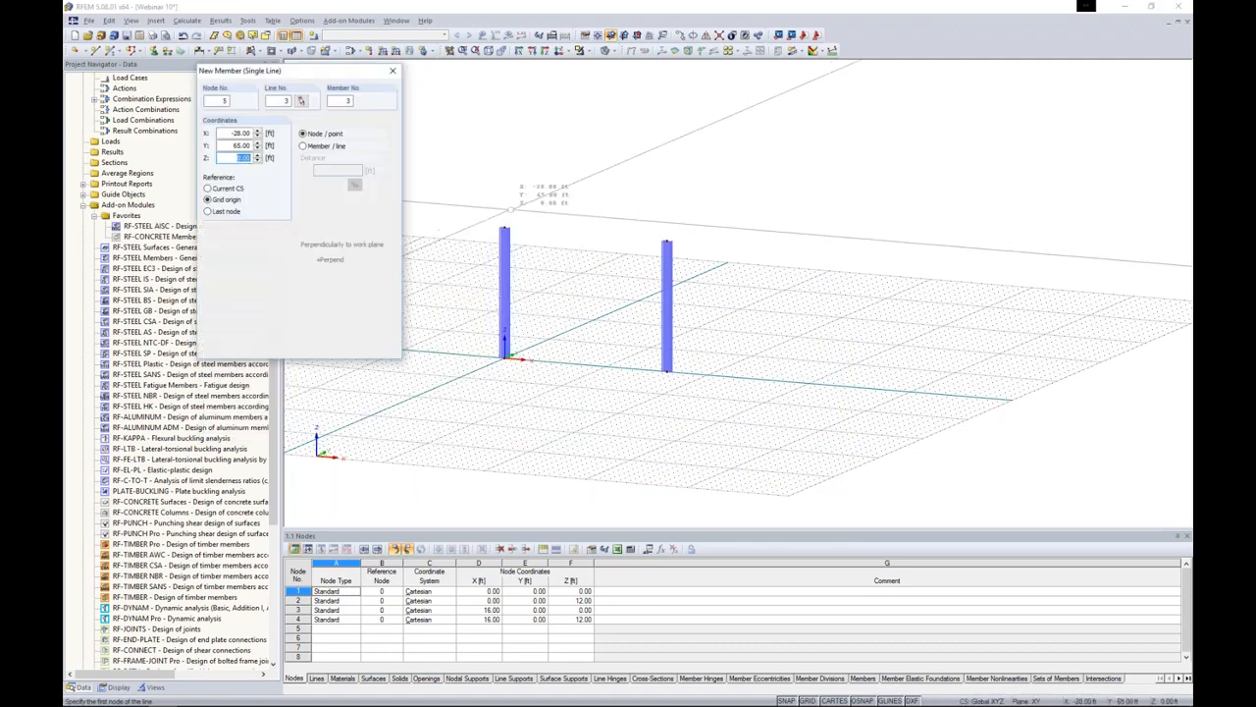
{"action": "left_click", "coordinate": [504, 228]}
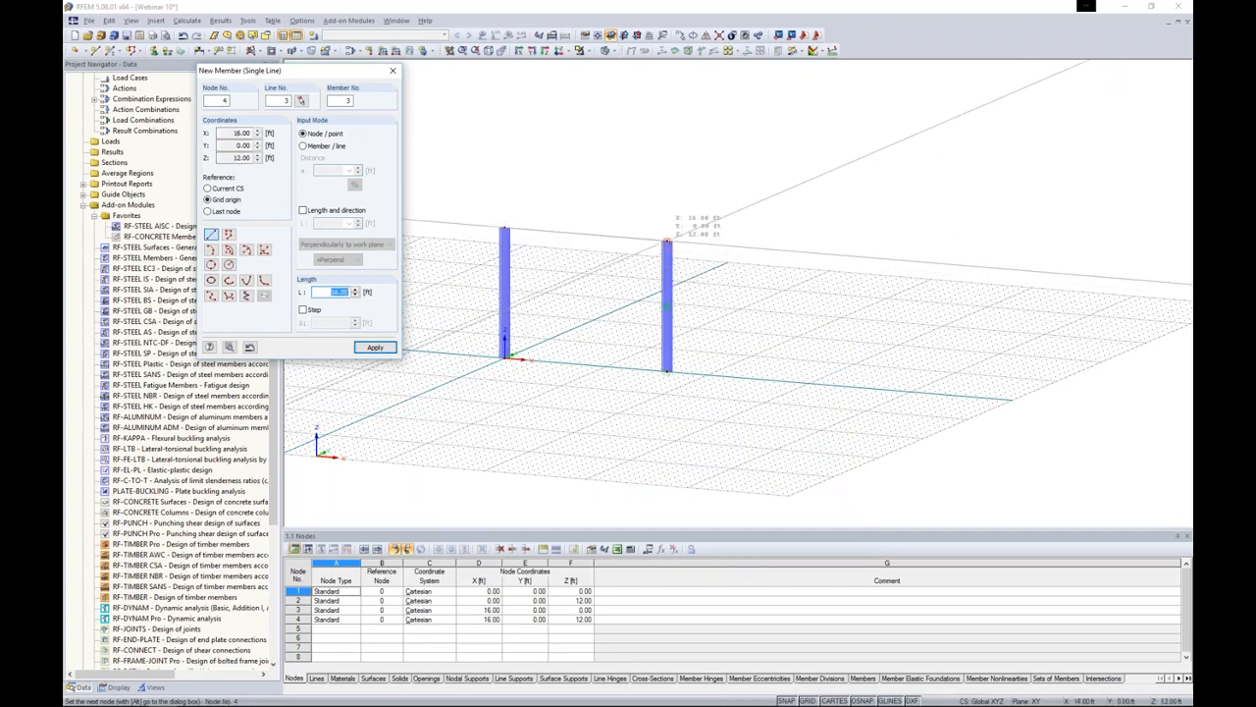
{"action": "left_click", "coordinate": [667, 240]}
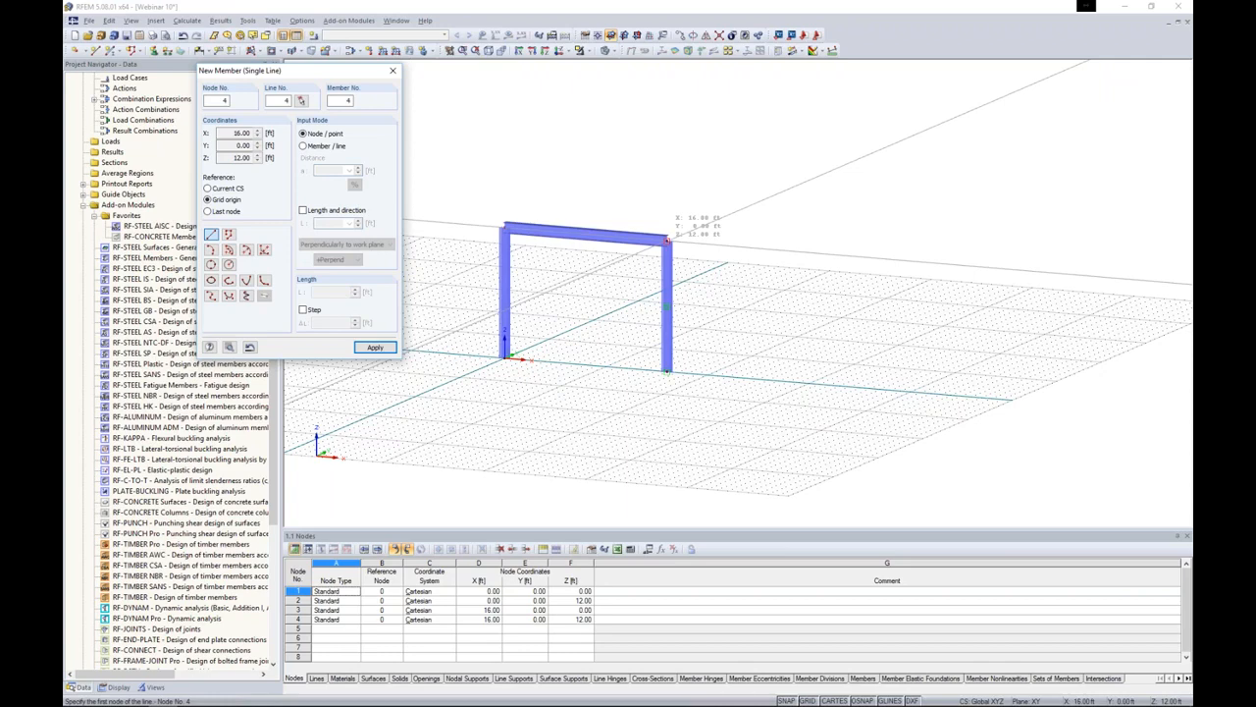
{"action": "right_click", "coordinate": [697, 204]}
- Copy the columns and beam upward twice, 12 ft per storey, to stack a three-storey frame
{"action": "middle_click_drag", "start_coordinate": [698, 204], "coordinate": [715, 253], "text": "ctrl"}
{"action": "left_click_drag", "start_coordinate": [742, 299], "coordinate": [471, 190]}
{"action": "scroll", "coordinate": [471, 191], "scroll_direction": "down", "scroll_amount": 1}
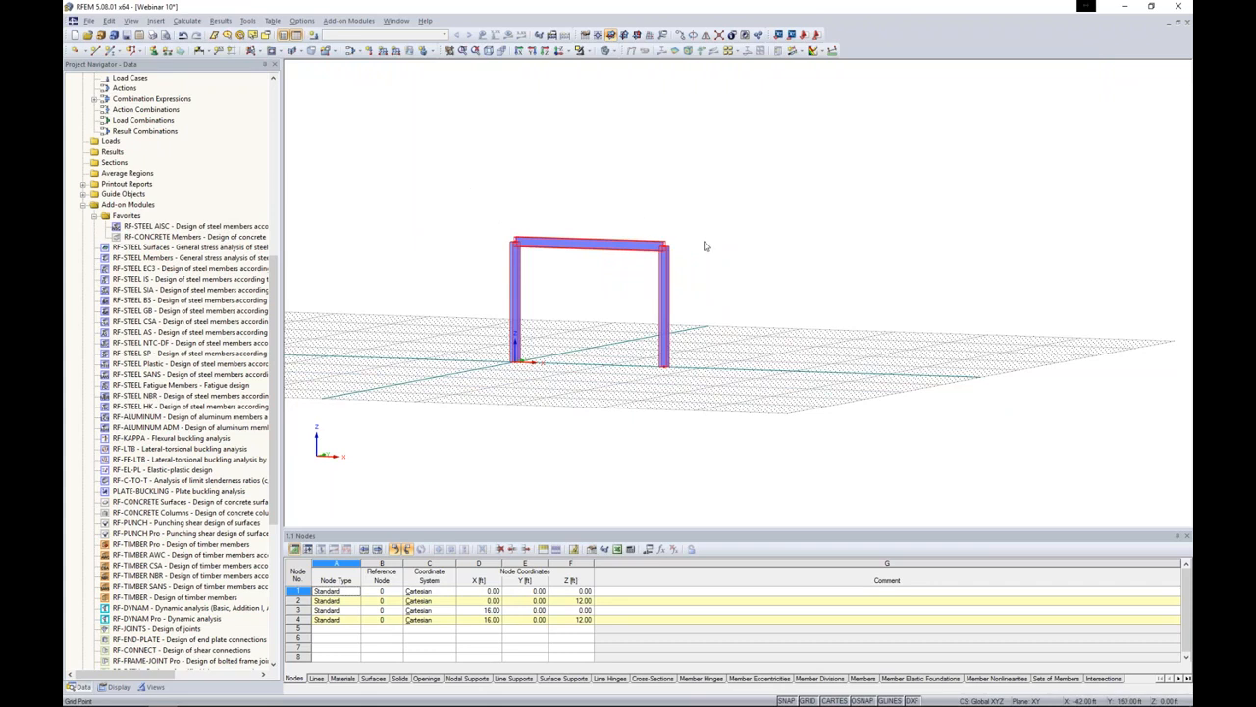
{"action": "middle_click_drag", "start_coordinate": [703, 246], "coordinate": [687, 295], "text": "ctrl"}
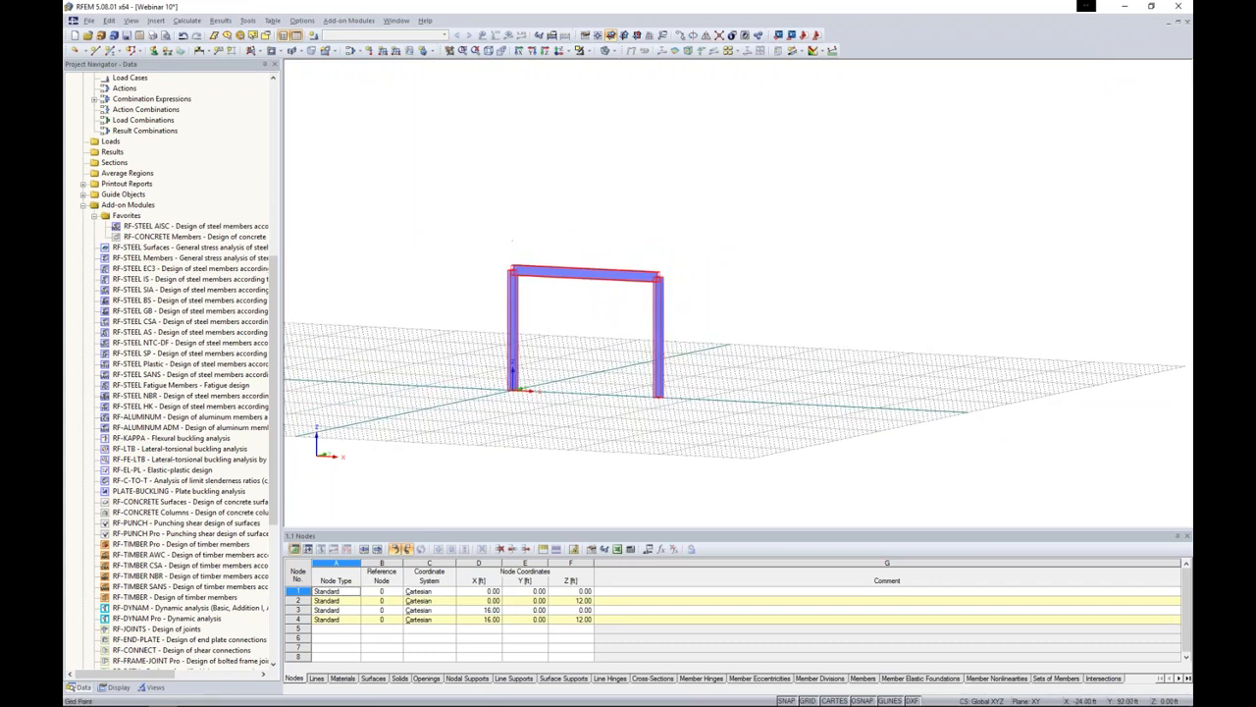
{"action": "left_click_drag", "start_coordinate": [726, 326], "coordinate": [371, 186]}
{"action": "left_click_drag", "start_coordinate": [657, 397], "coordinate": [668, 272], "text": "ctrl"}
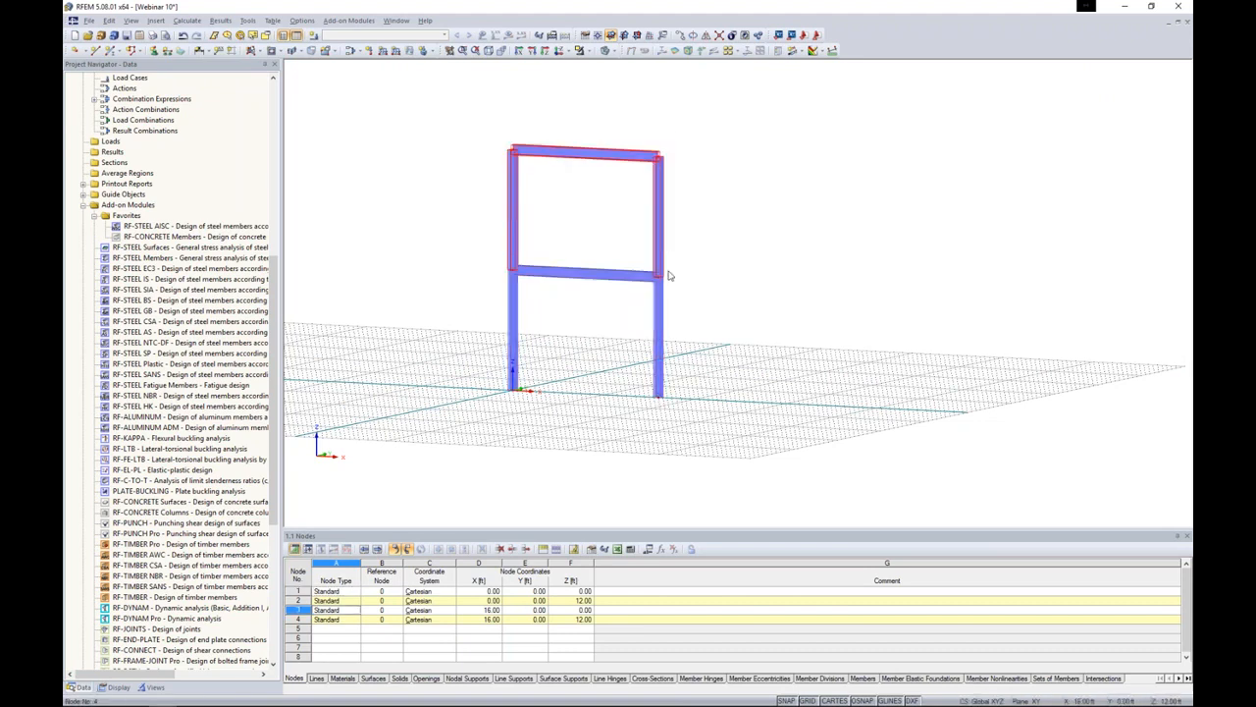
{"action": "middle_click_drag", "start_coordinate": [668, 272], "coordinate": [658, 356]}
{"action": "left_click_drag", "start_coordinate": [643, 357], "coordinate": [636, 235], "text": "ctrl"}
{"action": "scroll", "coordinate": [648, 259], "scroll_direction": "down", "scroll_amount": 3}
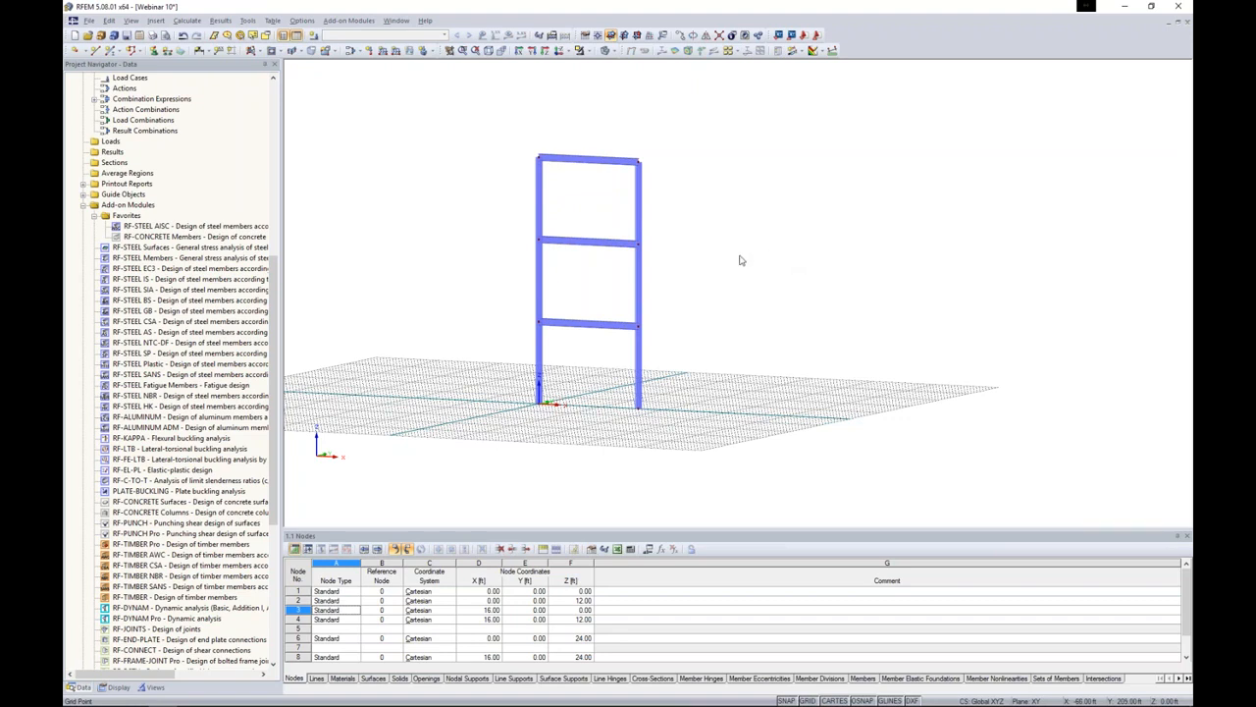
- Create two intermediate nodes of type 'On Line' on each of the three horizontal beams
{"action": "middle_click_drag", "start_coordinate": [726, 283], "coordinate": [800, 276], "text": "ctrl"}
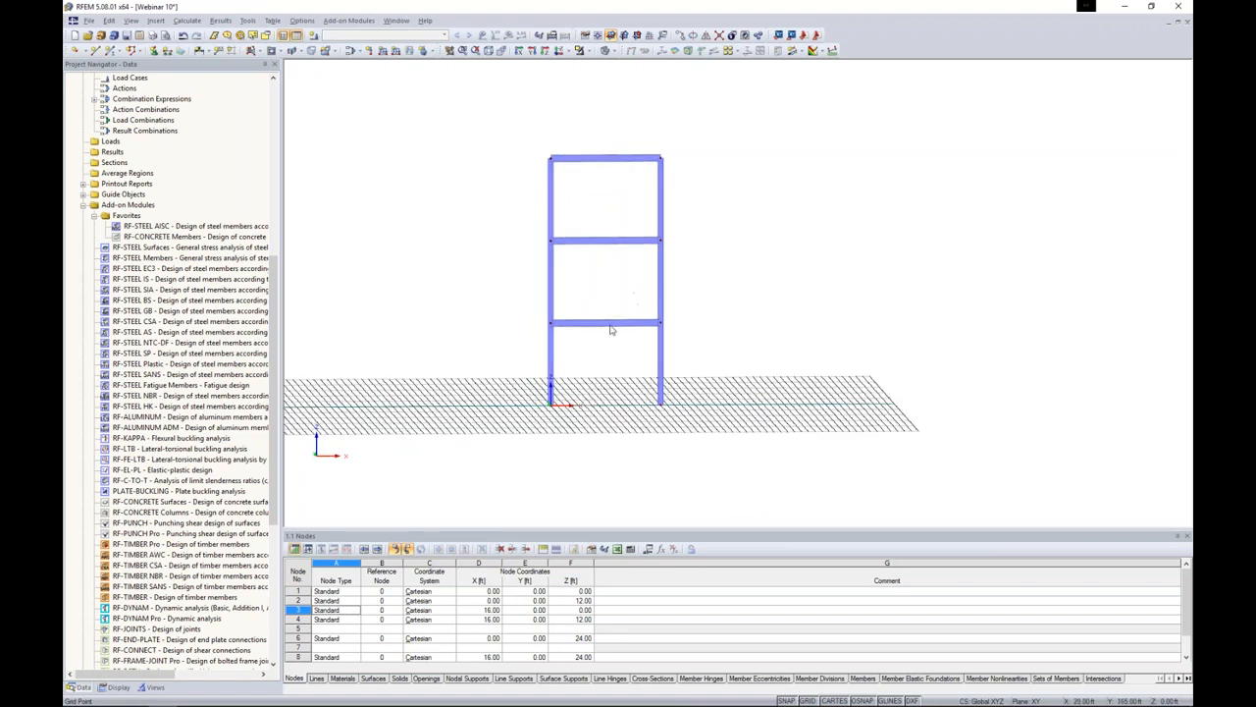
{"action": "left_click_drag", "start_coordinate": [629, 351], "coordinate": [590, 128]}
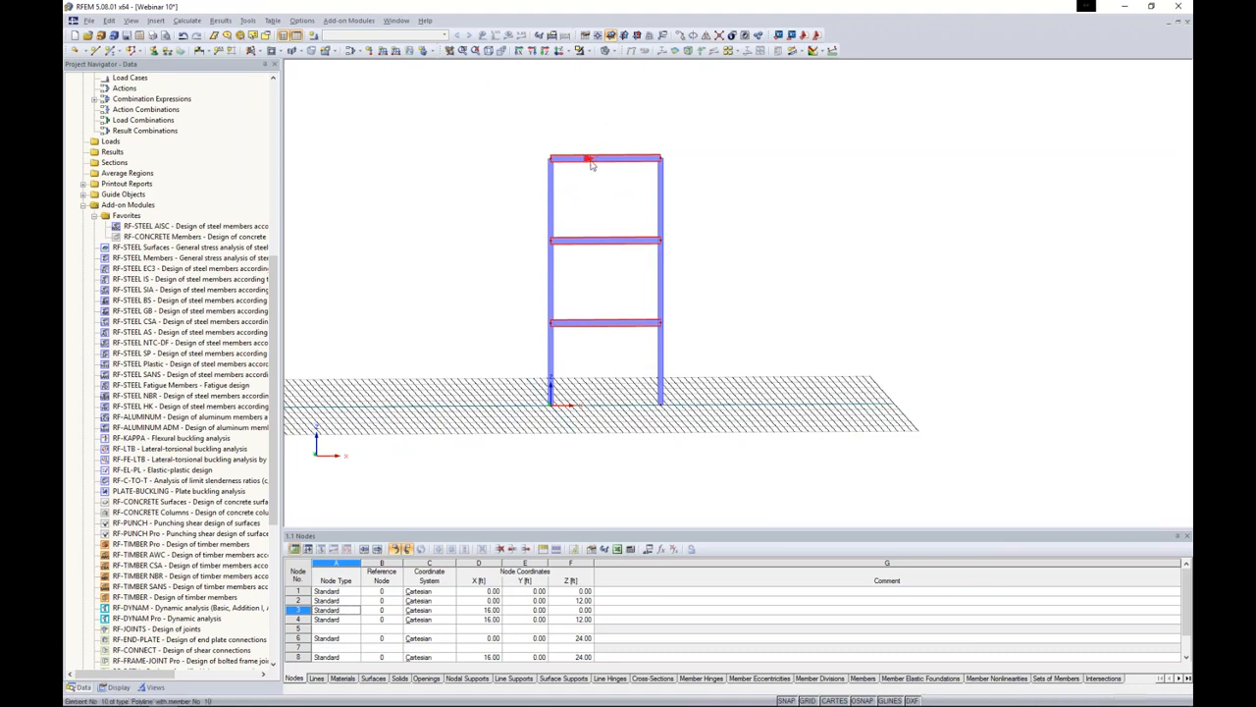
{"action": "right_click", "coordinate": [597, 162]}
{"action": "mouse_move", "coordinate": [625, 181]}
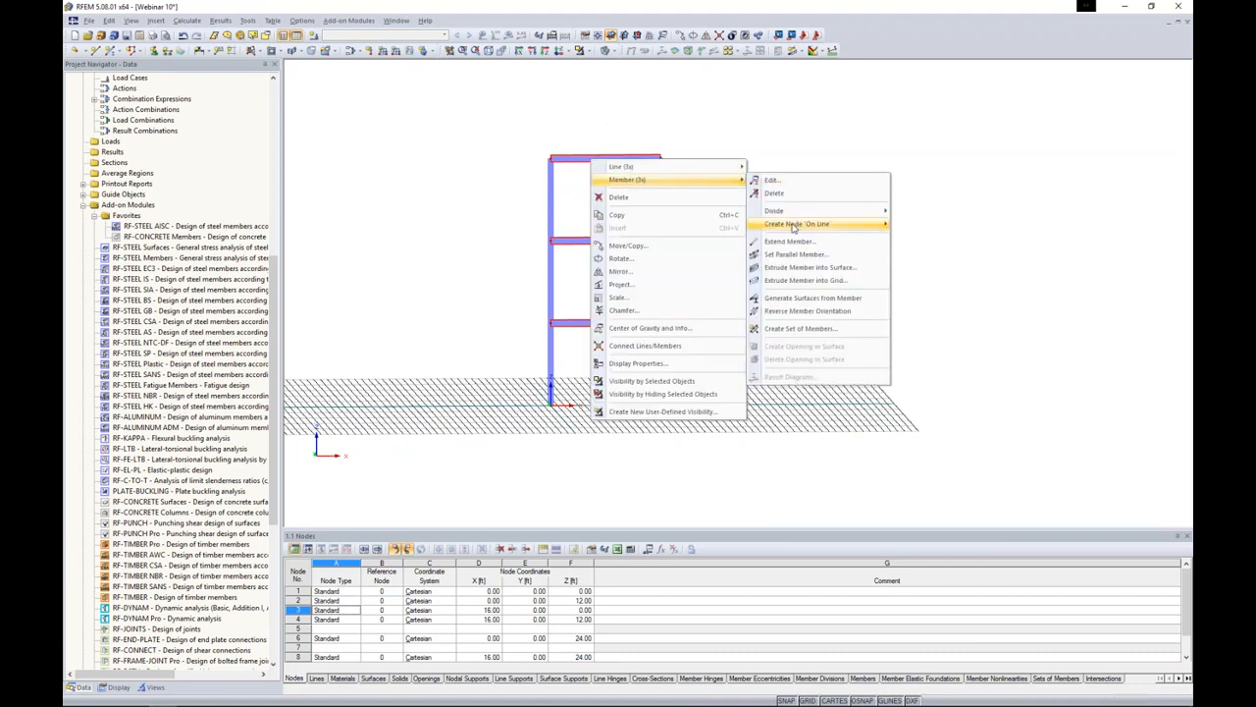
{"action": "mouse_move", "coordinate": [792, 227]}
{"action": "left_click", "coordinate": [937, 224]}
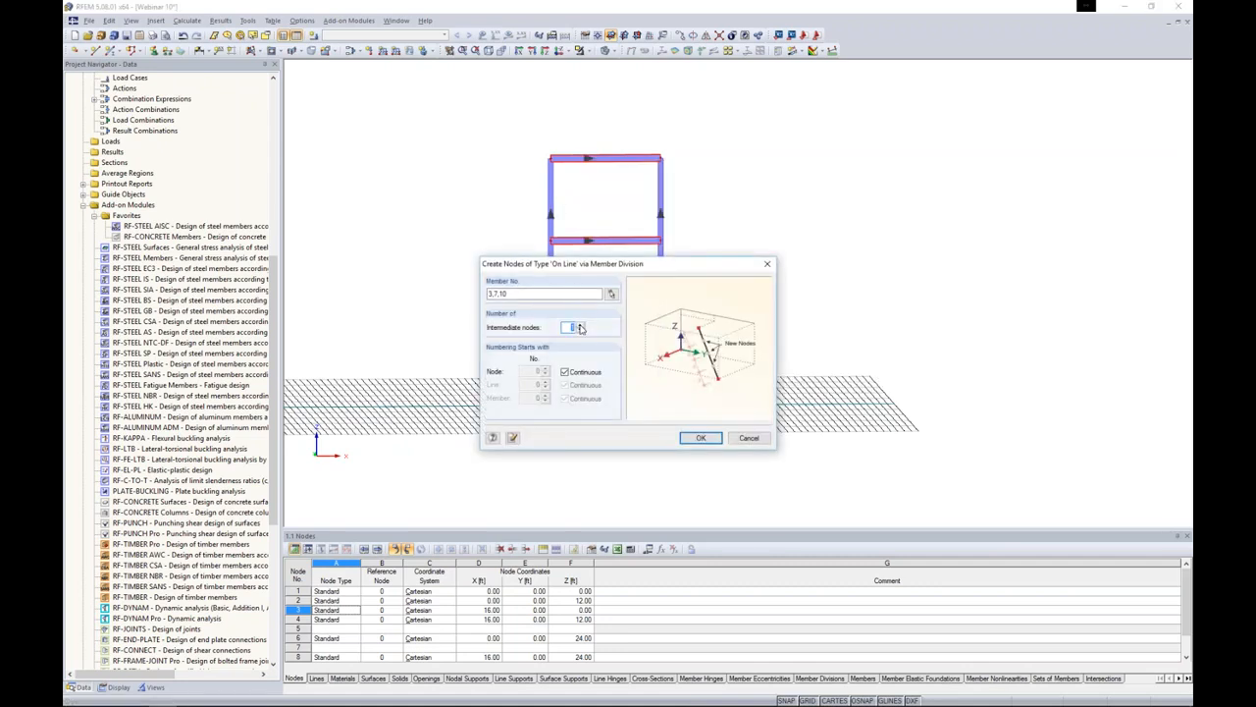
{"action": "left_click", "coordinate": [700, 438]}
- Open the node at the top beam's farther third point and examine its available node types, keeping On Line
{"action": "middle_click_drag", "start_coordinate": [743, 269], "coordinate": [631, 186], "text": "ctrl"}
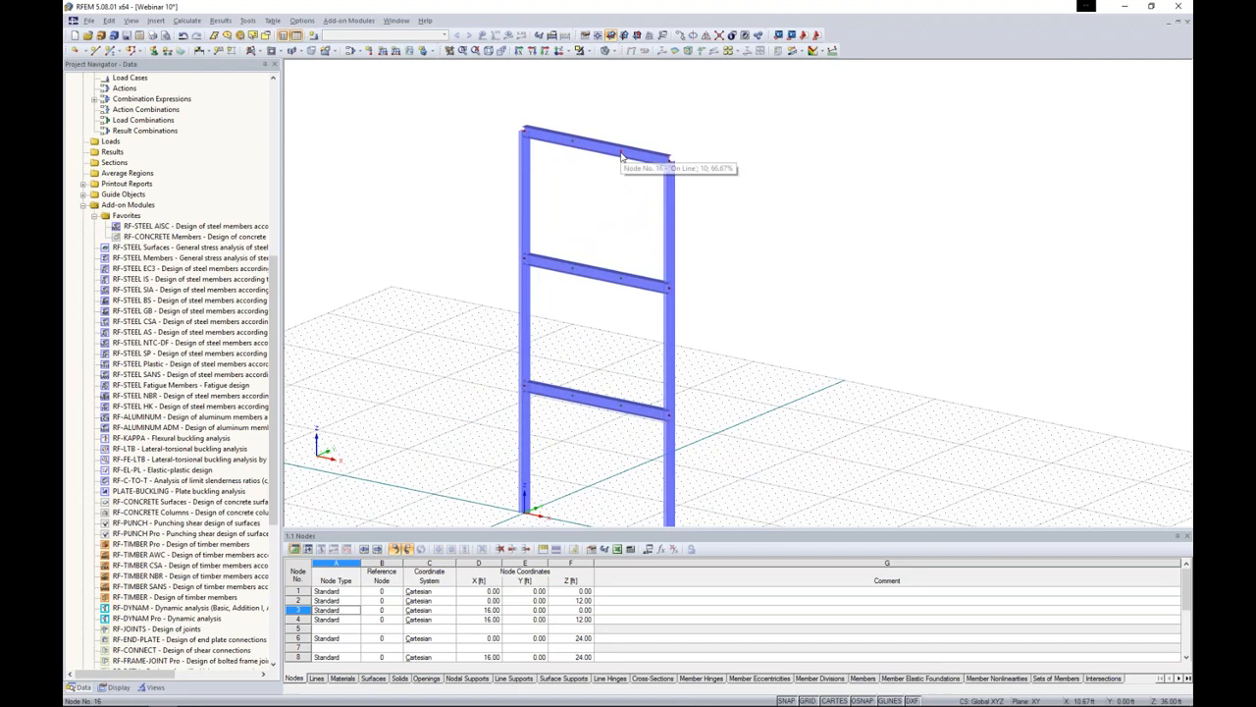
{"action": "double_click", "coordinate": [620, 155]}
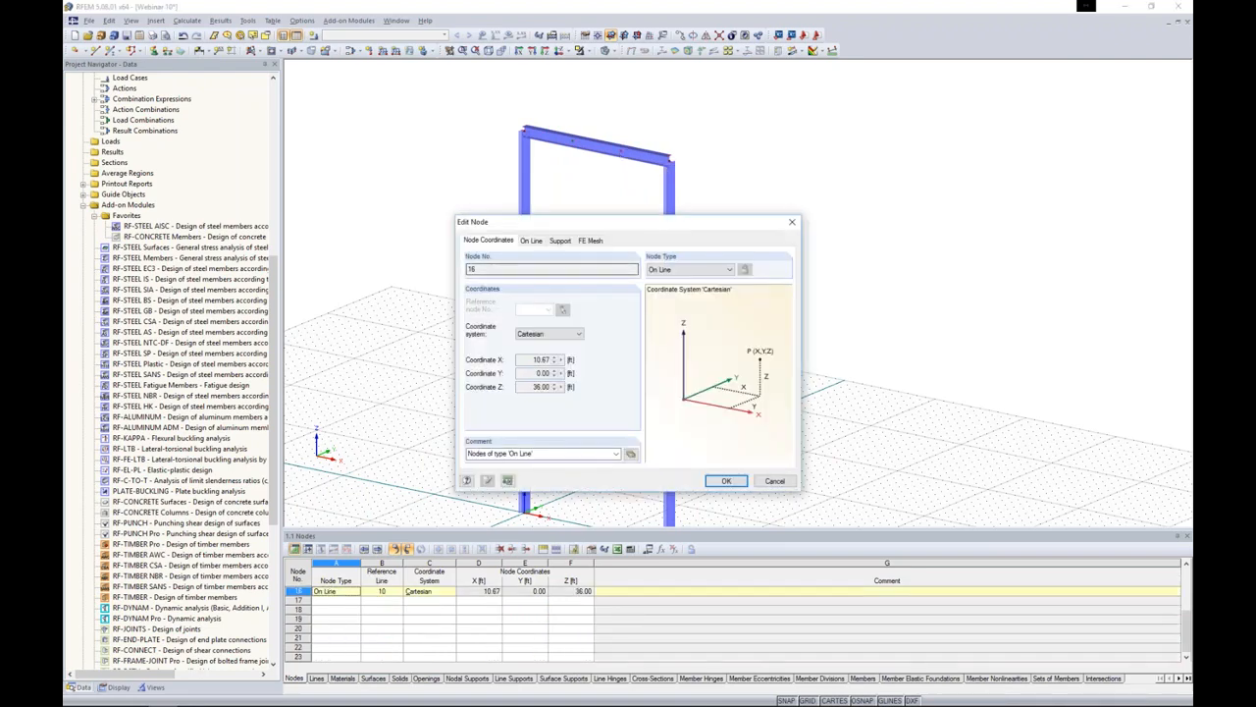
{"action": "left_click", "coordinate": [678, 271]}
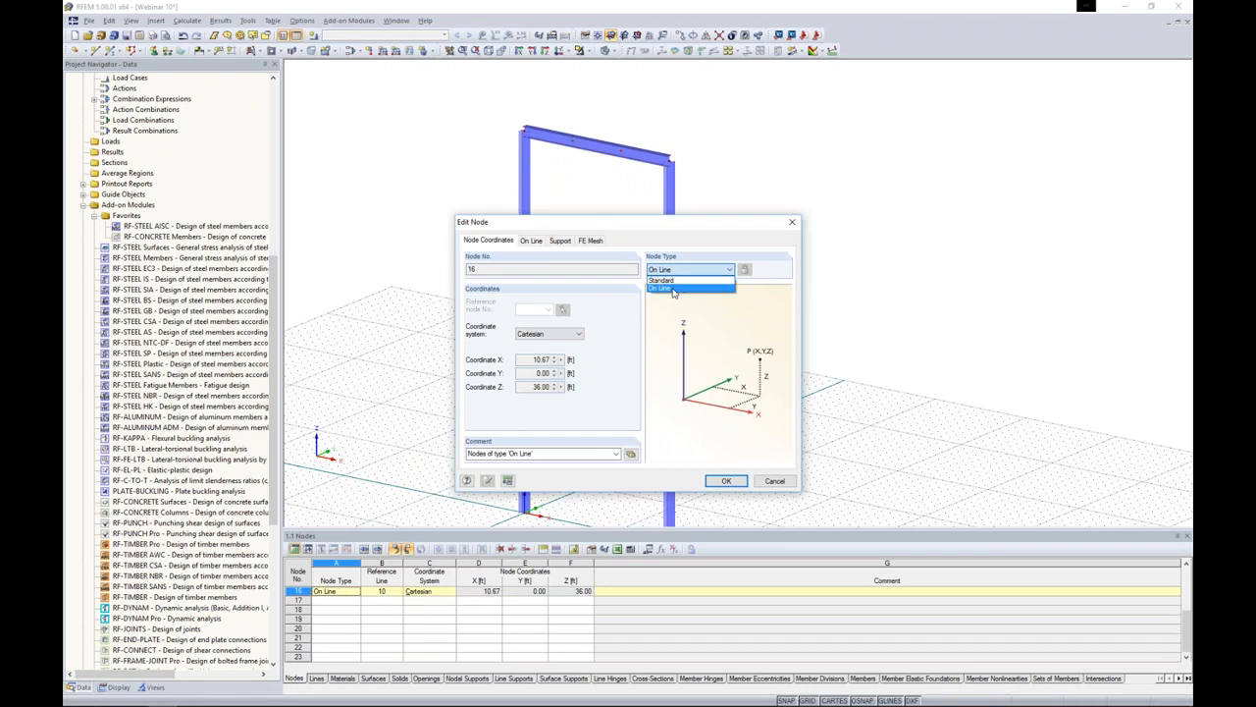
{"action": "left_click", "coordinate": [673, 306]}
{"action": "left_click", "coordinate": [726, 480]}
- Select the whole three-storey frame and set up two copies with a displacement of 16 ft in Y
{"action": "middle_click_drag", "start_coordinate": [780, 266], "coordinate": [836, 343], "text": "ctrl"}
{"action": "scroll", "coordinate": [760, 337], "scroll_direction": "down", "scroll_amount": 2}
{"action": "left_click_drag", "start_coordinate": [737, 409], "coordinate": [504, 144]}
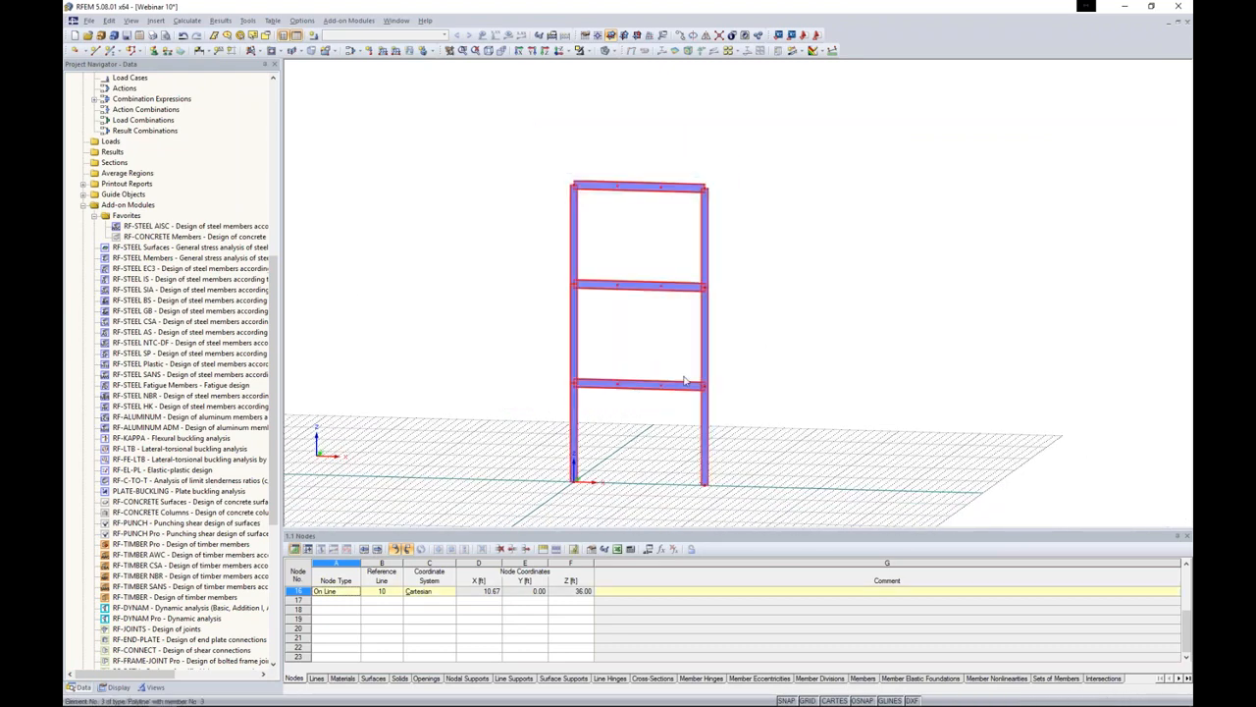
{"action": "left_click", "coordinate": [679, 35]}
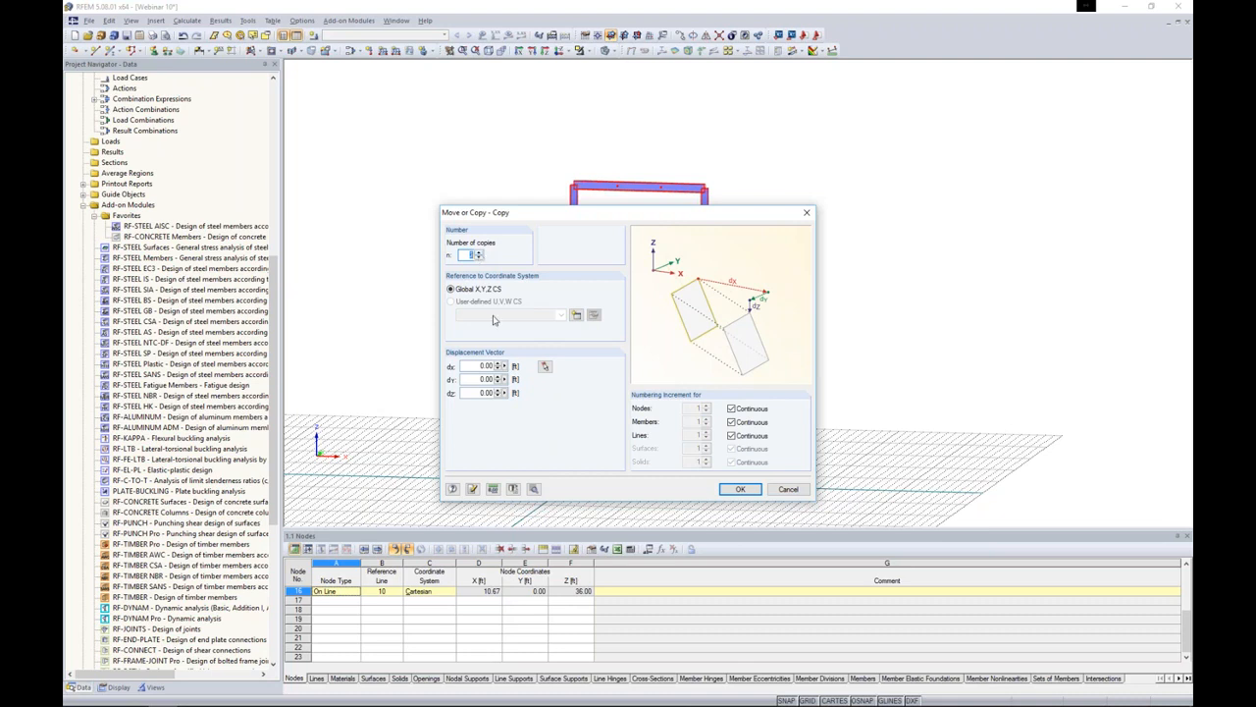
{"action": "left_click_drag", "start_coordinate": [476, 379], "coordinate": [514, 379]}
{"action": "type", "text": "18"}
- Copy the frame with connecting lines and members created between the nodes, using a W 12x40 beam as the member template
{"action": "left_click", "coordinate": [535, 489]}
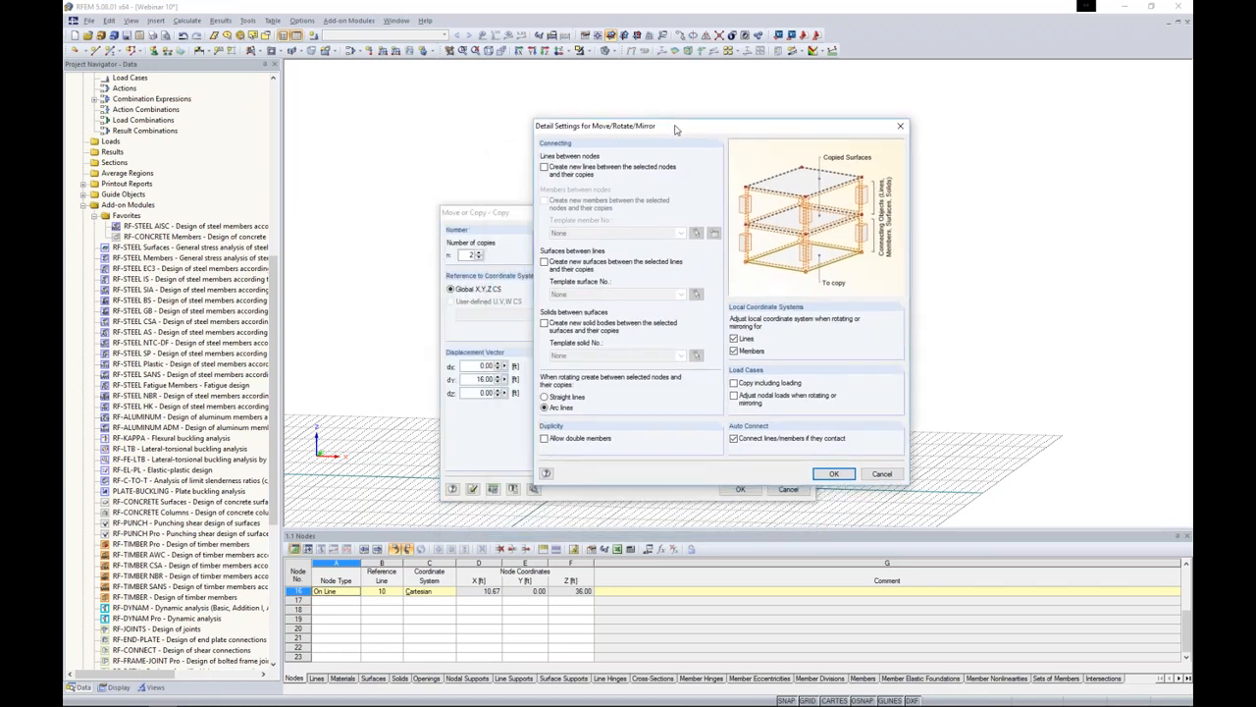
{"action": "left_click", "coordinate": [545, 167]}
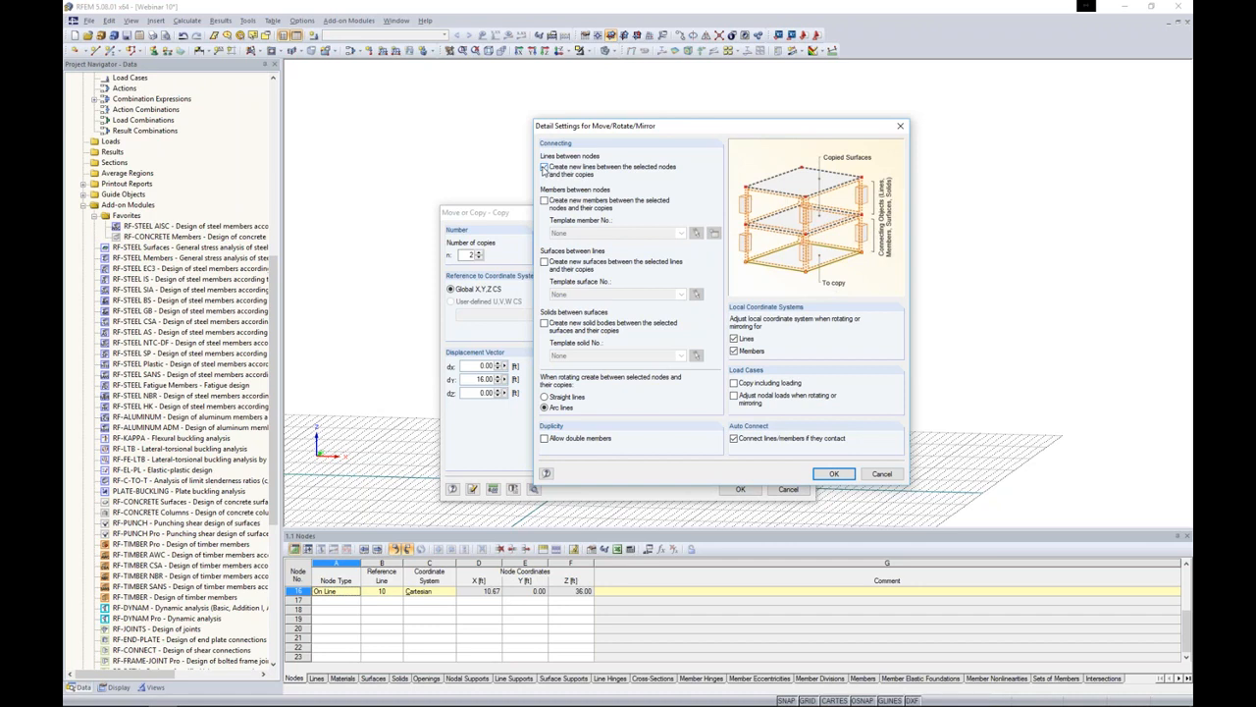
{"action": "left_click", "coordinate": [545, 200]}
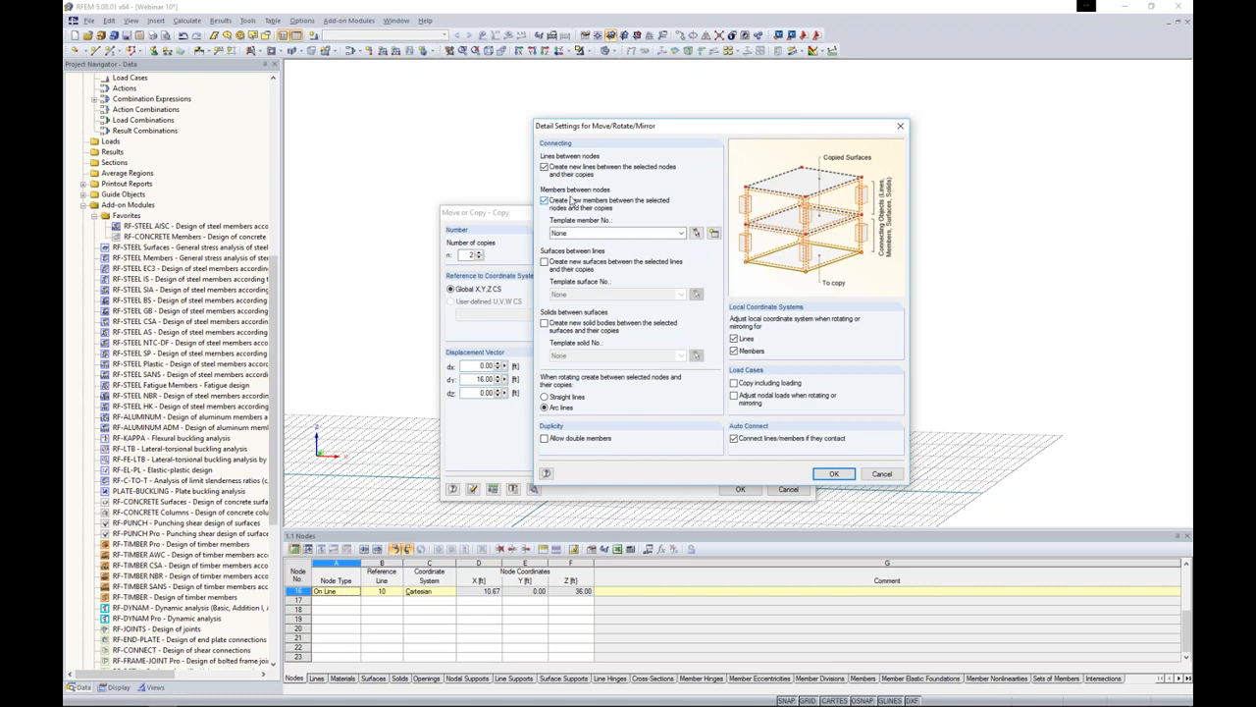
{"action": "left_click", "coordinate": [713, 232]}
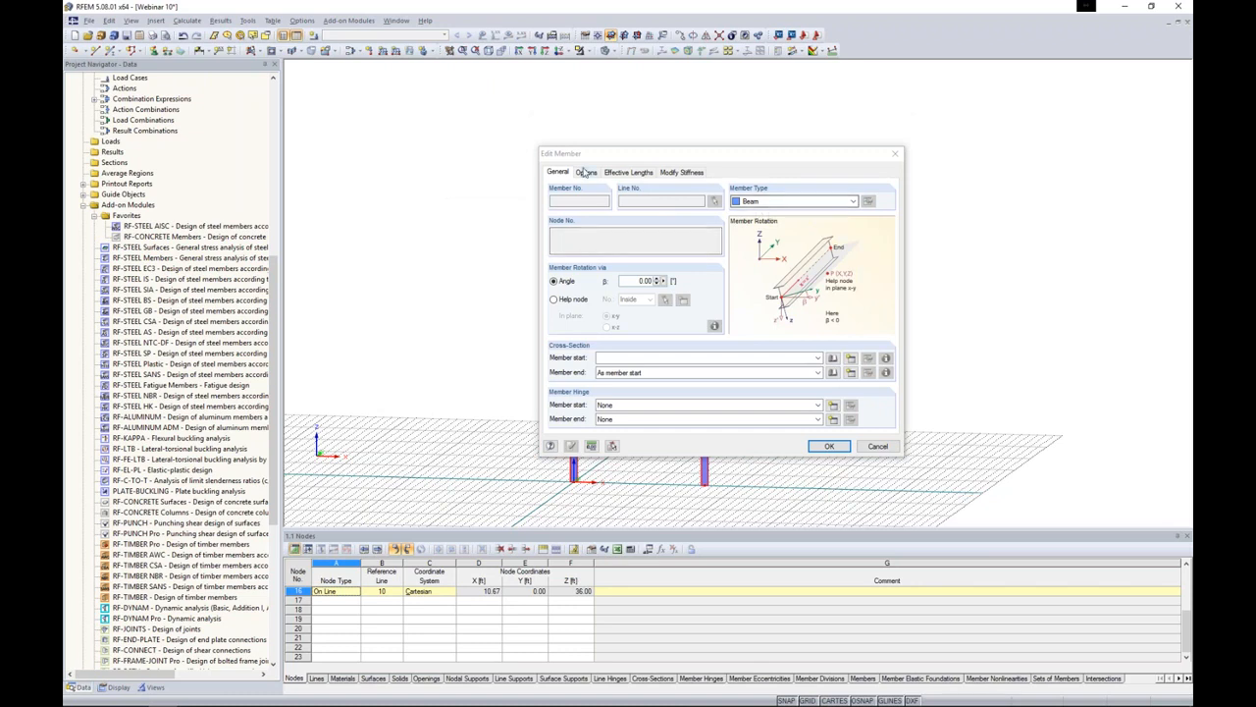
{"action": "left_click", "coordinate": [816, 358]}
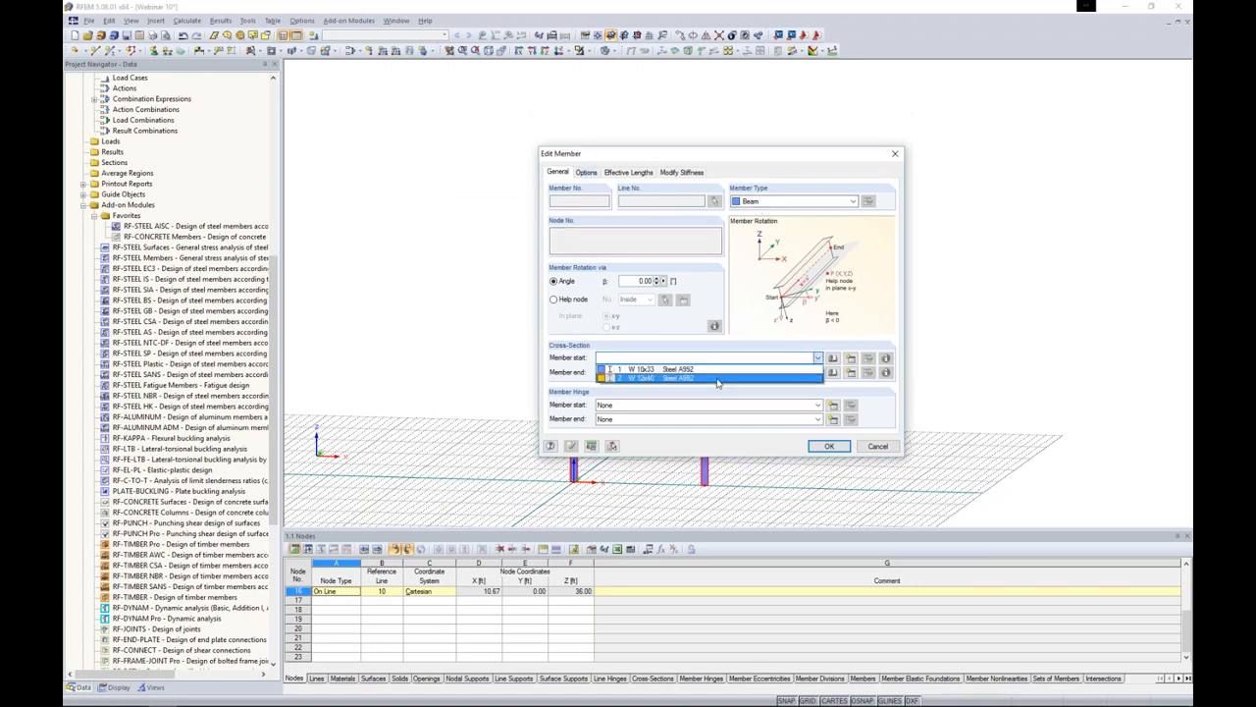
{"action": "left_click", "coordinate": [717, 379]}
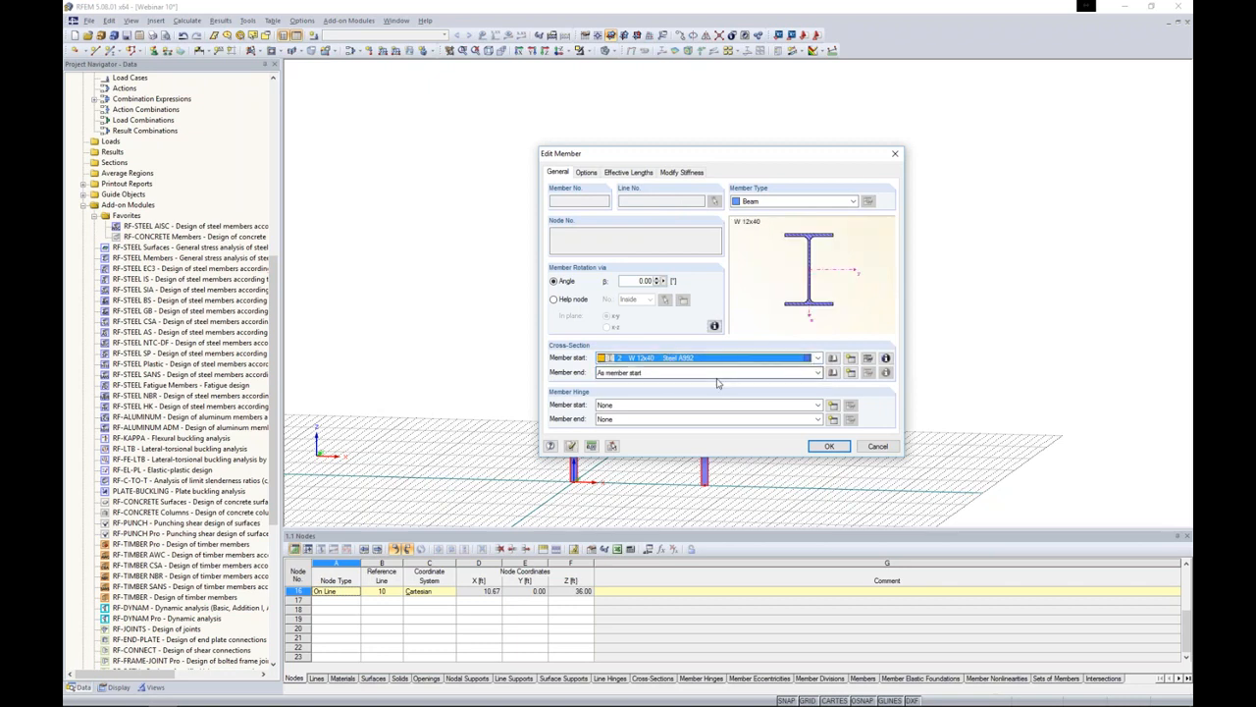
{"action": "left_click", "coordinate": [828, 447]}
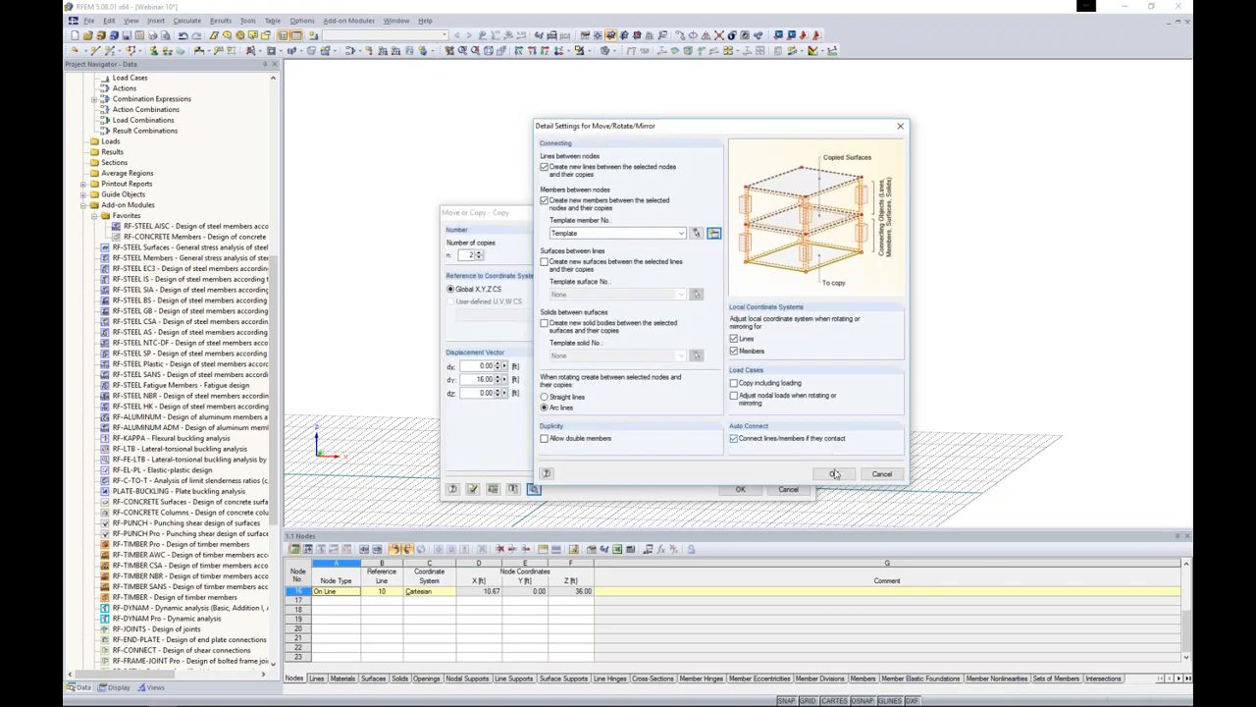
{"action": "left_click", "coordinate": [835, 473]}
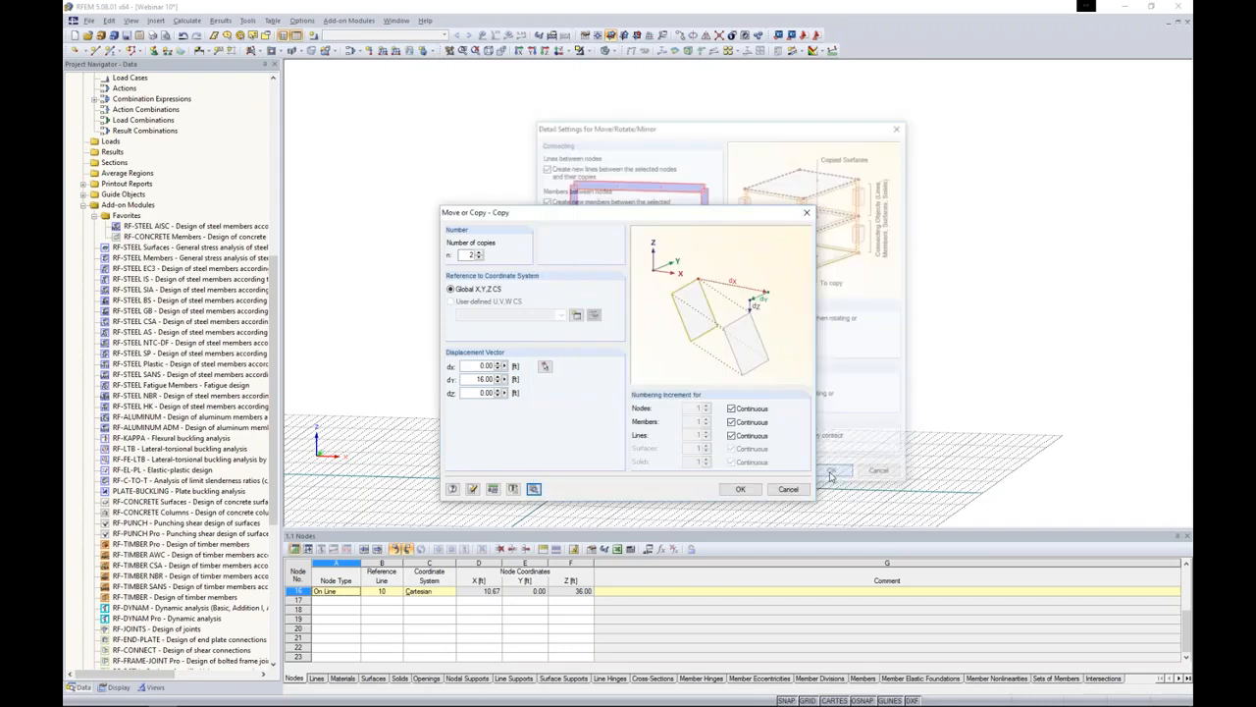
{"action": "left_click", "coordinate": [741, 488]}
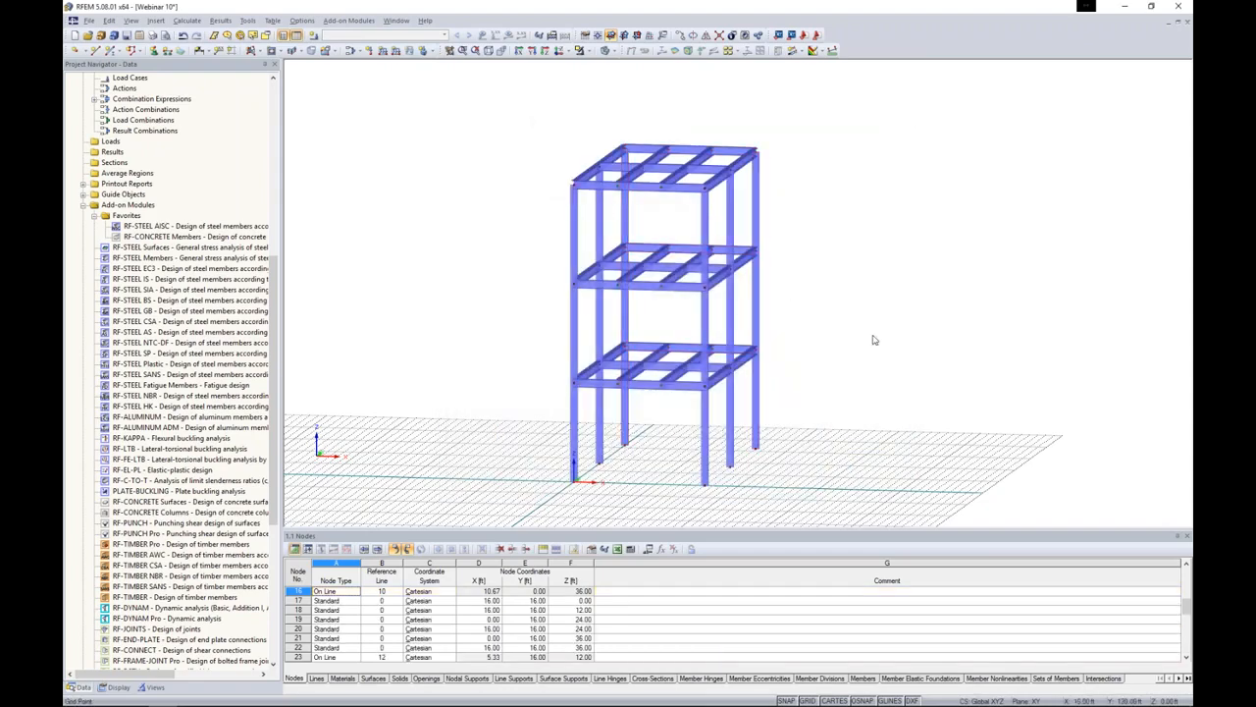
- Copy the farther bay one bay width in X, using the middle frame's two column bases as start and end points, then clear the selection
{"action": "middle_click_drag", "start_coordinate": [879, 341], "coordinate": [635, 417], "text": "ctrl"}
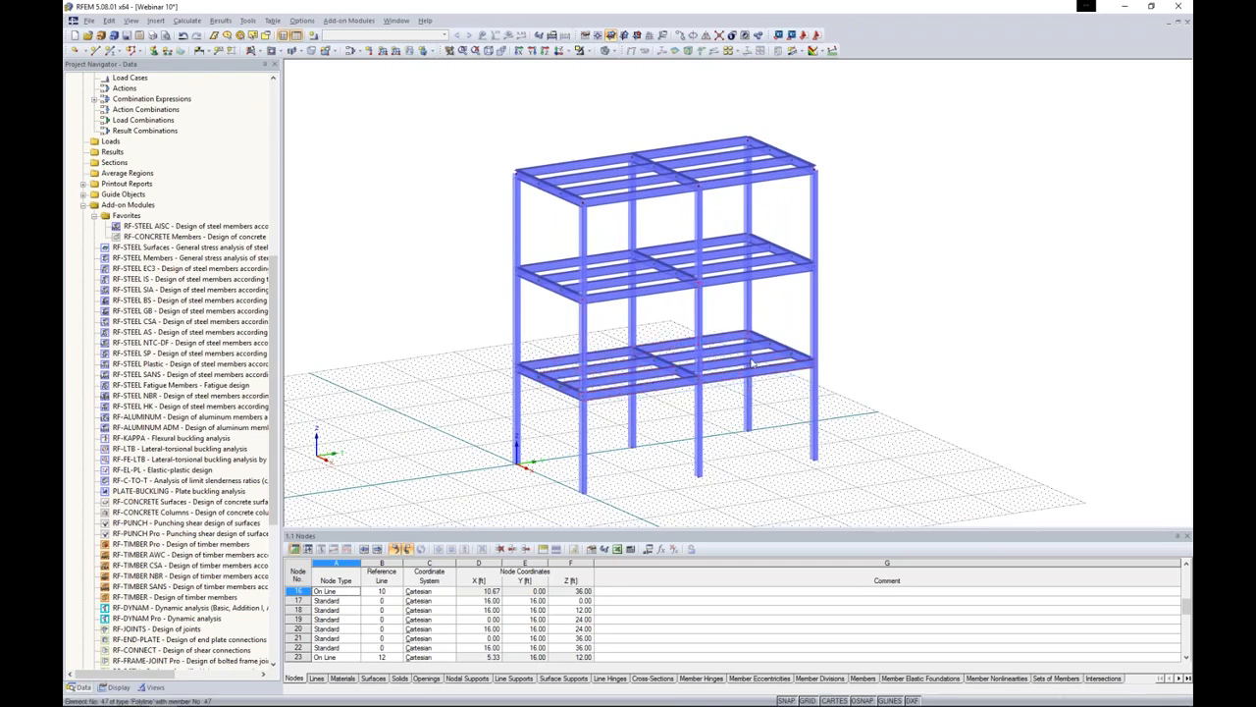
{"action": "middle_click_drag", "start_coordinate": [802, 417], "coordinate": [782, 352], "text": "ctrl"}
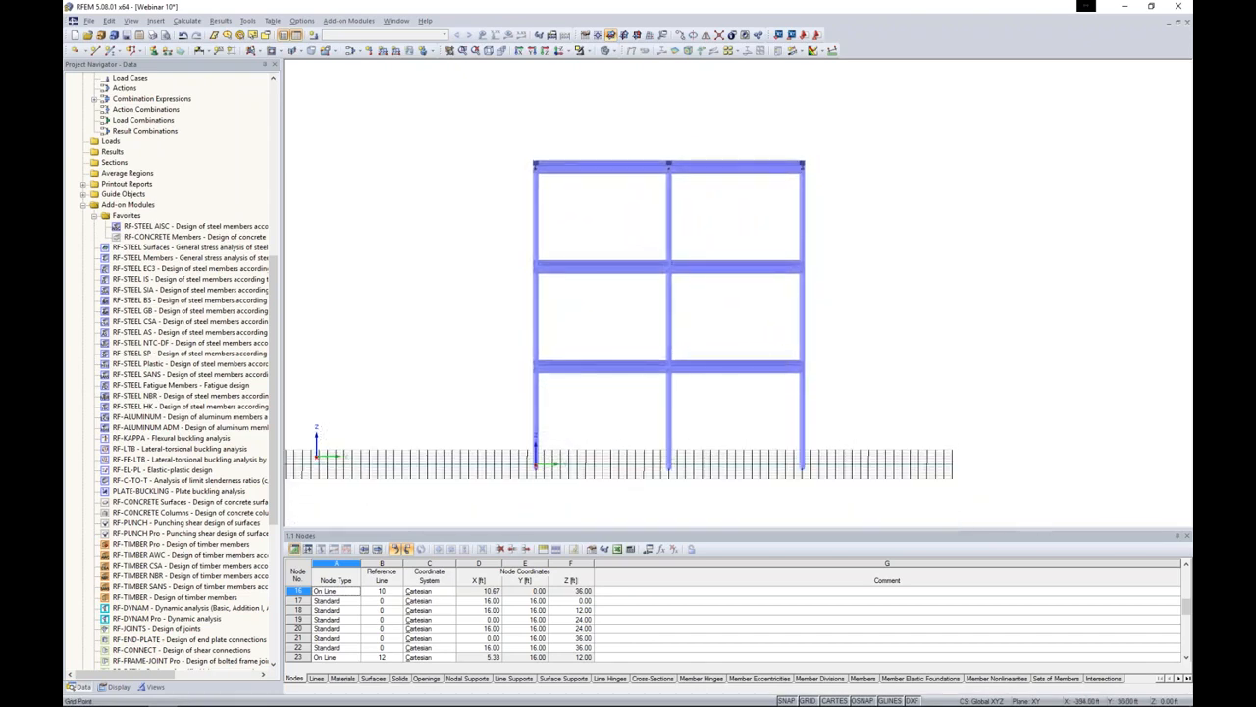
{"action": "left_click_drag", "start_coordinate": [645, 127], "coordinate": [895, 503]}
{"action": "middle_click_drag", "start_coordinate": [856, 398], "coordinate": [887, 400], "text": "ctrl"}
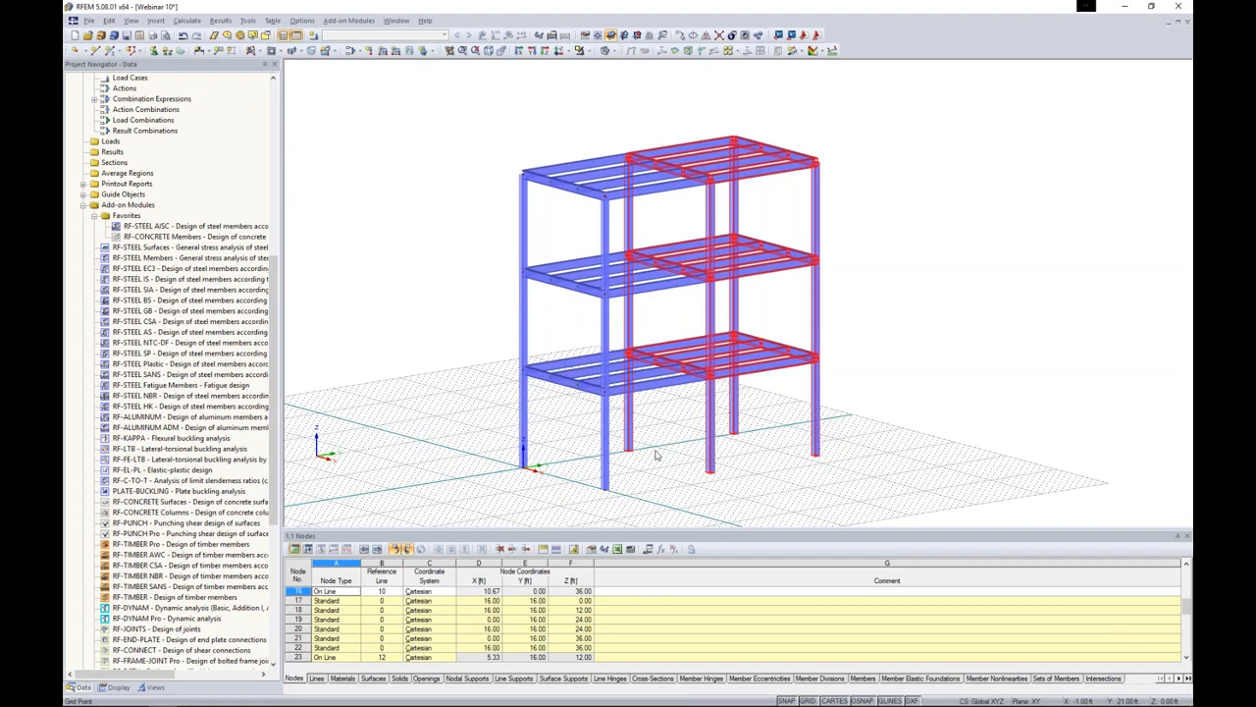
{"action": "left_click_drag", "start_coordinate": [629, 451], "coordinate": [713, 475], "text": "ctrl"}
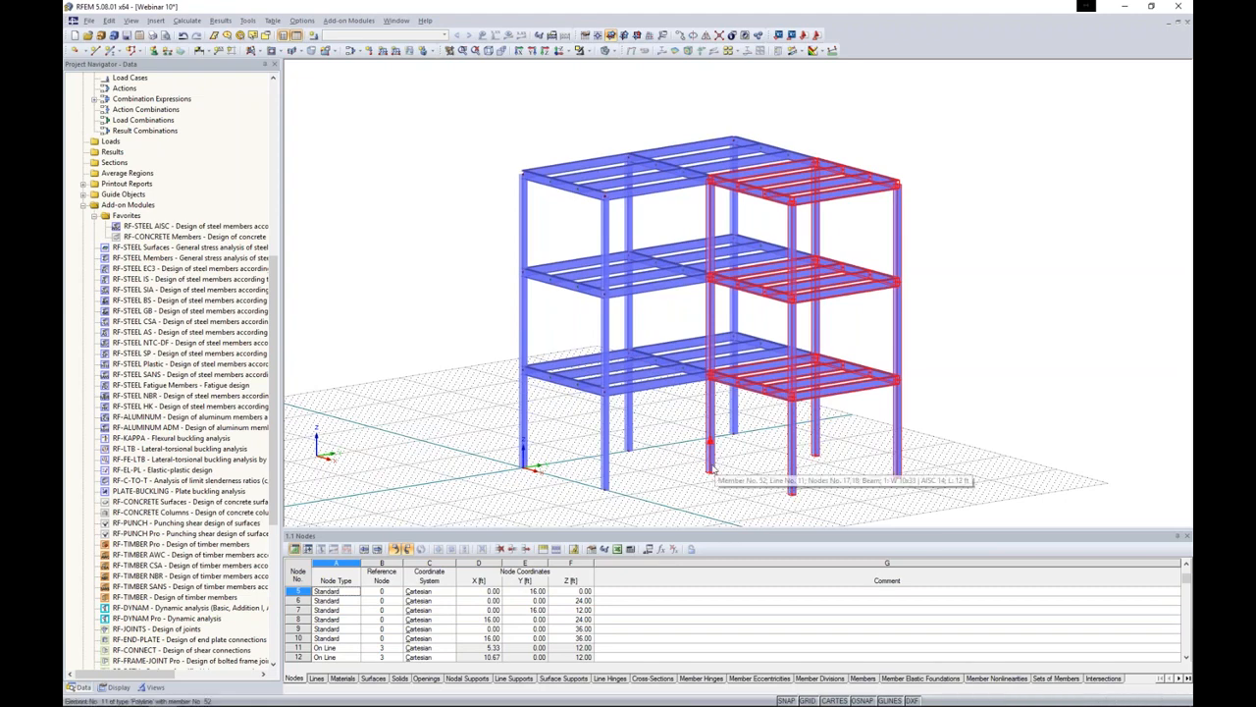
{"action": "scroll", "coordinate": [712, 473], "scroll_direction": "up", "scroll_amount": 2}
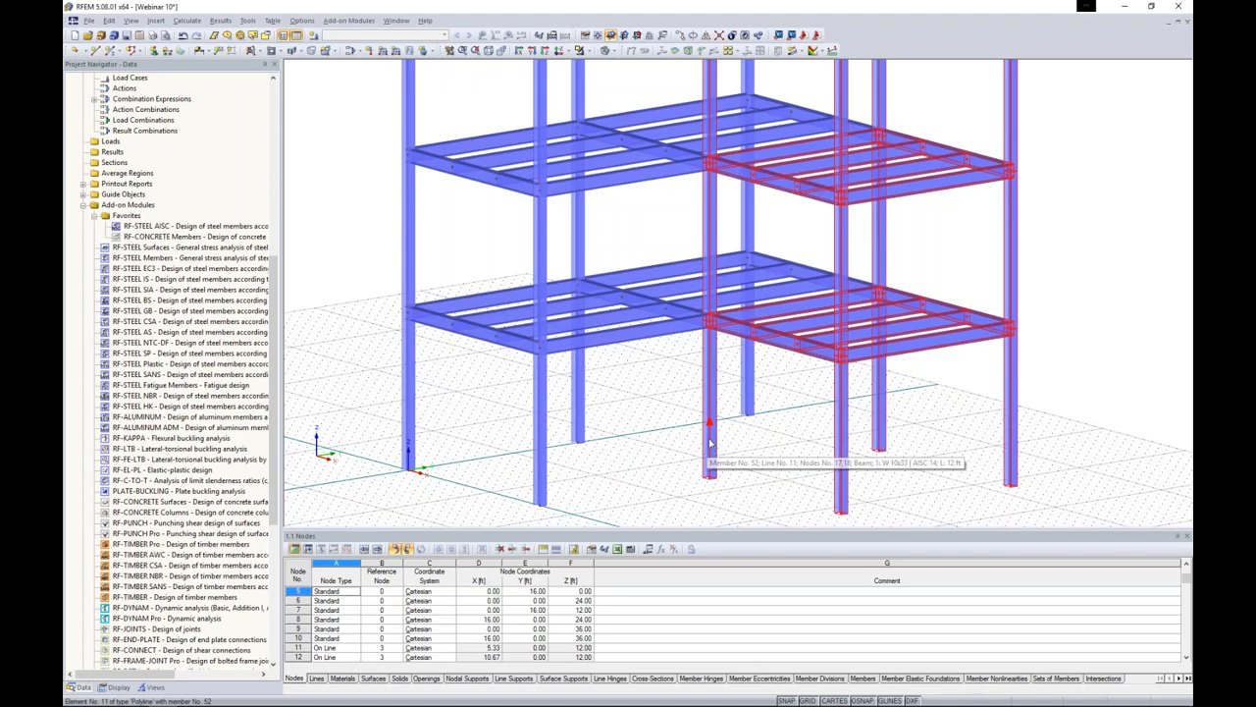
{"action": "left_click", "coordinate": [1088, 283]}
{"action": "scroll", "coordinate": [1087, 285], "scroll_direction": "down", "scroll_amount": 3}
{"action": "middle_click_drag", "start_coordinate": [1087, 284], "coordinate": [973, 314]}
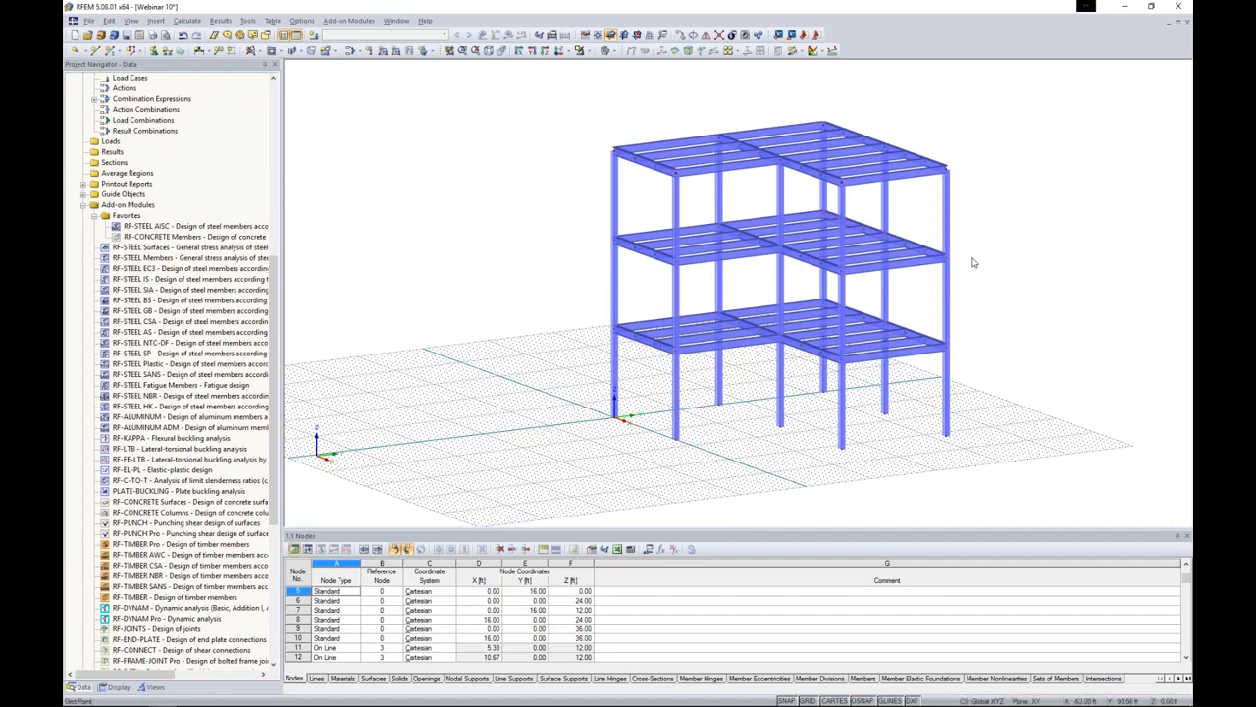
- Select the intermediate beams between the on-line nodes in all three bays on every storey
{"action": "left_click", "coordinate": [558, 52]}
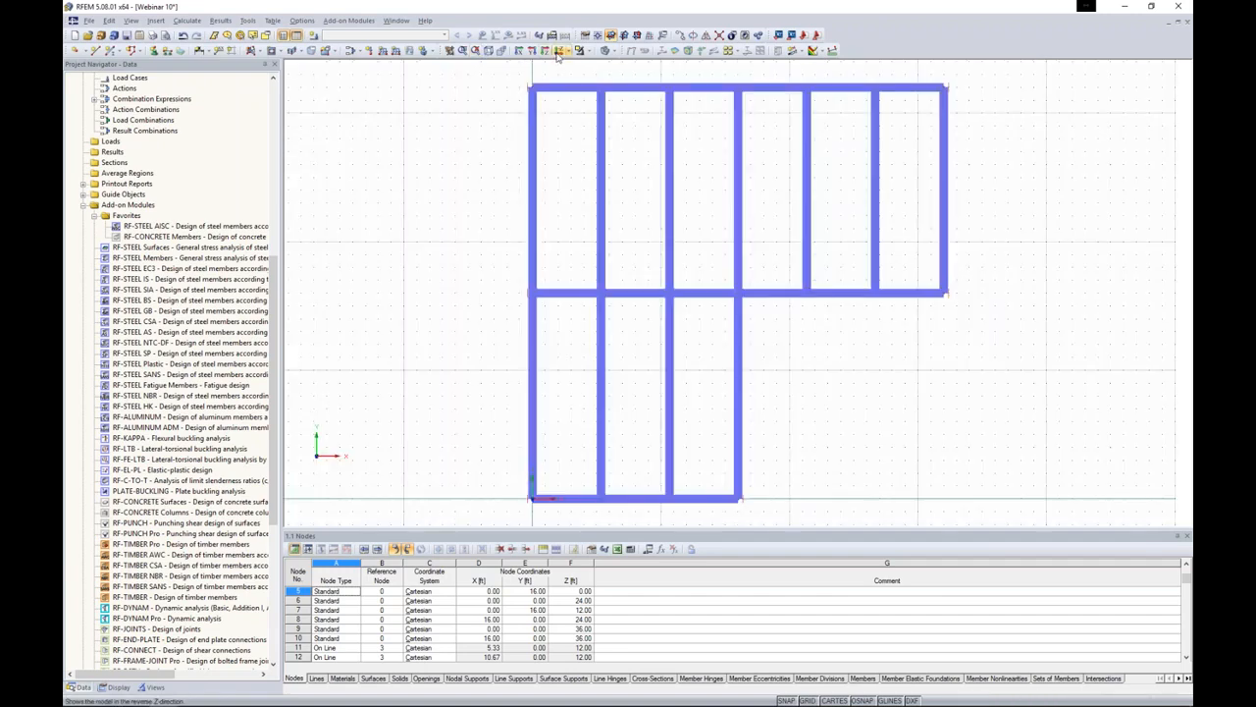
{"action": "left_click_drag", "start_coordinate": [705, 416], "coordinate": [567, 389]}
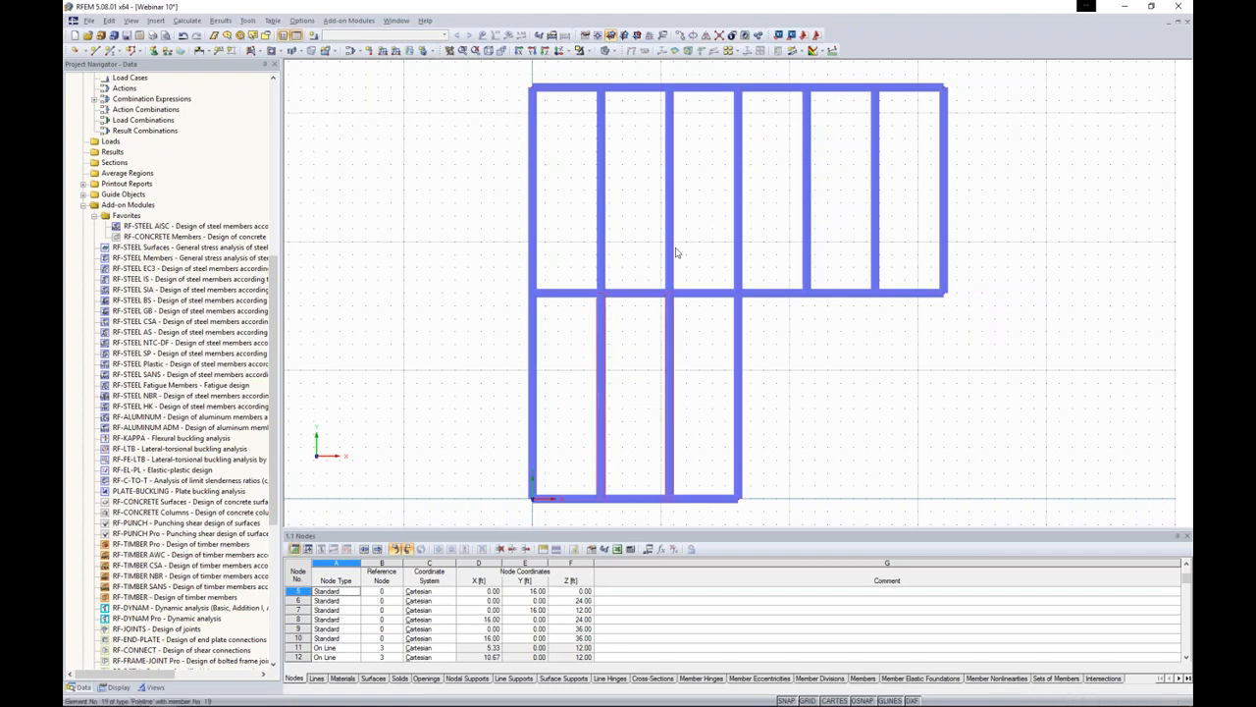
{"action": "left_click_drag", "start_coordinate": [900, 219], "coordinate": [784, 168], "text": "ctrl"}
{"action": "middle_click_drag", "start_coordinate": [816, 386], "coordinate": [479, 42], "text": "ctrl"}
{"action": "right_click", "coordinate": [478, 42]}
{"action": "left_click", "coordinate": [643, 191]}
{"action": "right_click", "coordinate": [644, 191]}
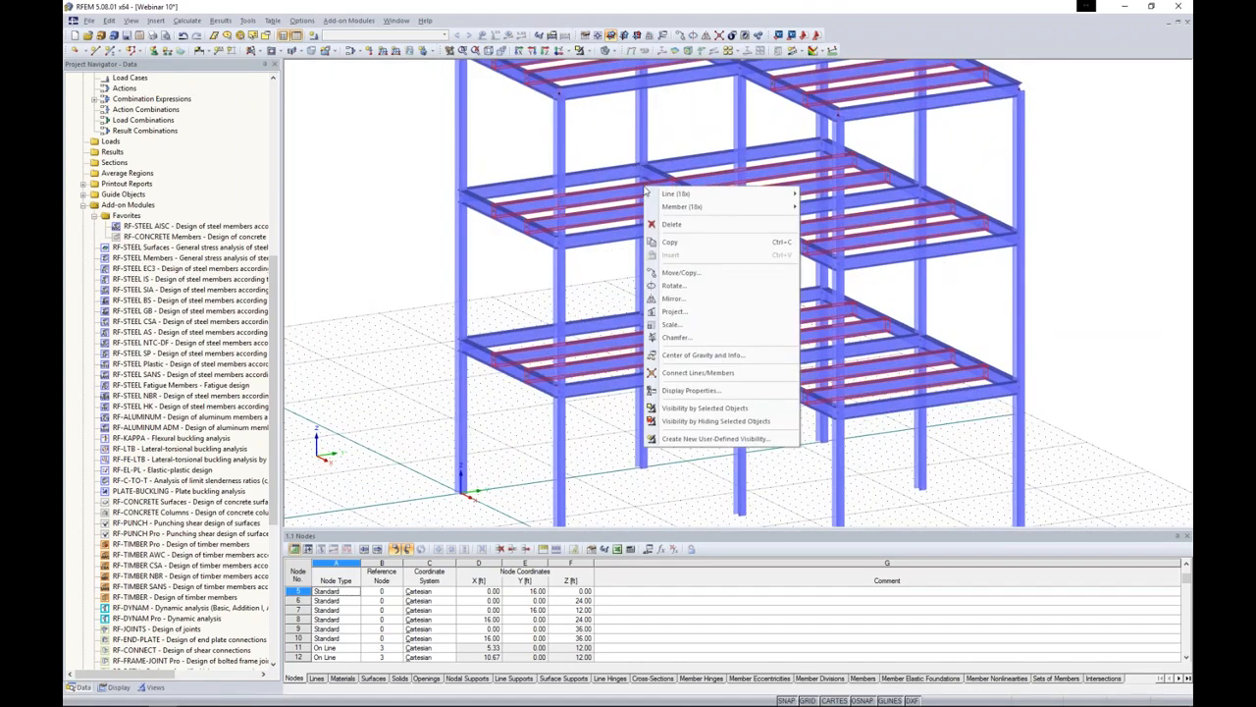
- Open the selected intermediate beams for joint editing and start a new member hinge at their start
{"action": "mouse_move", "coordinate": [684, 207]}
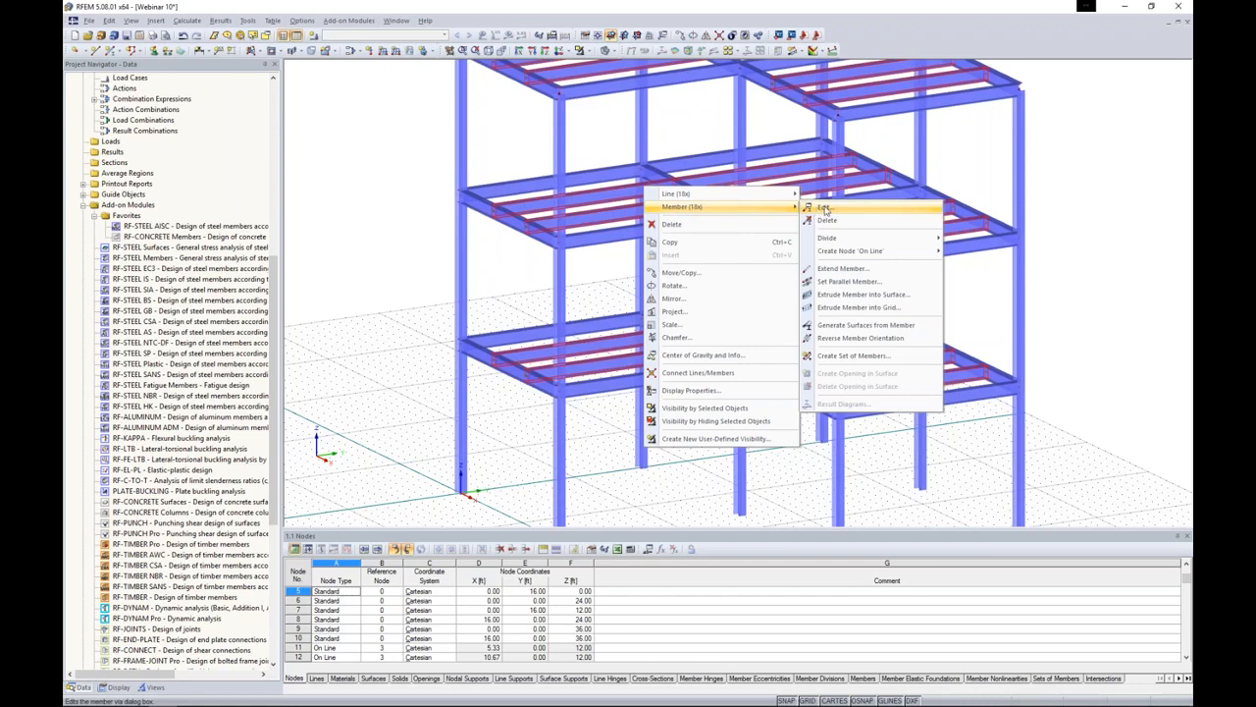
{"action": "left_click", "coordinate": [825, 211]}
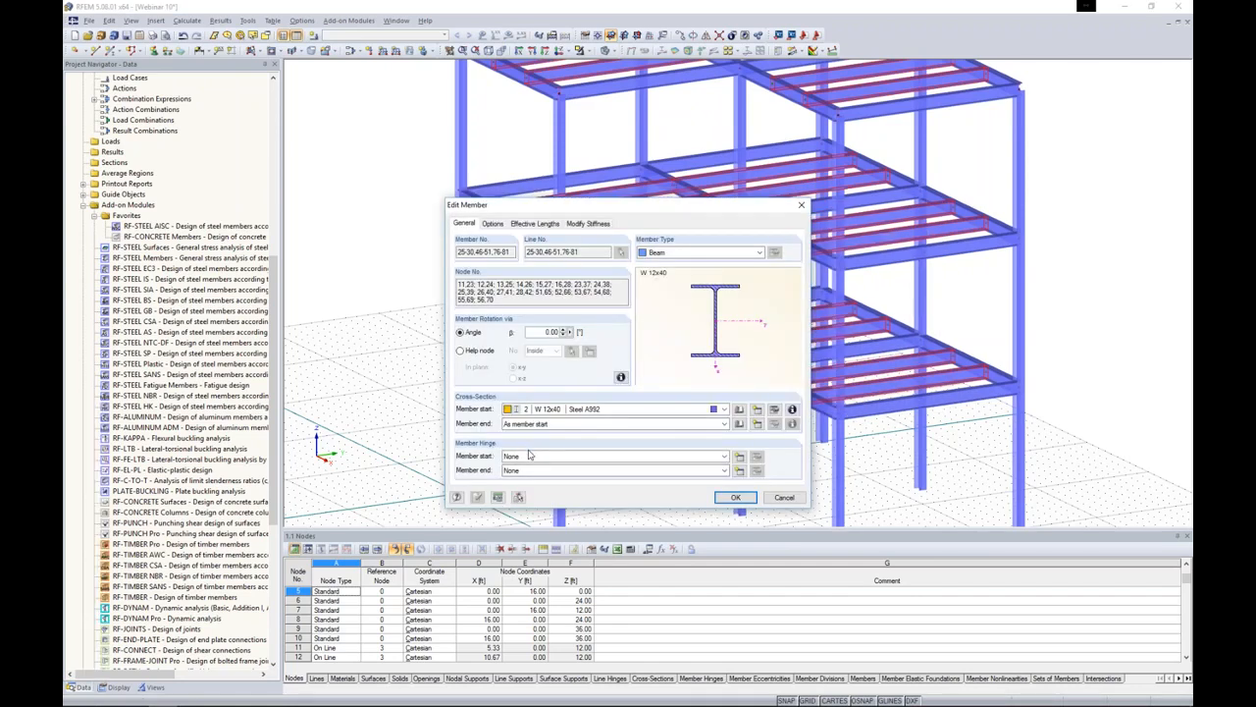
{"action": "left_click", "coordinate": [740, 458]}
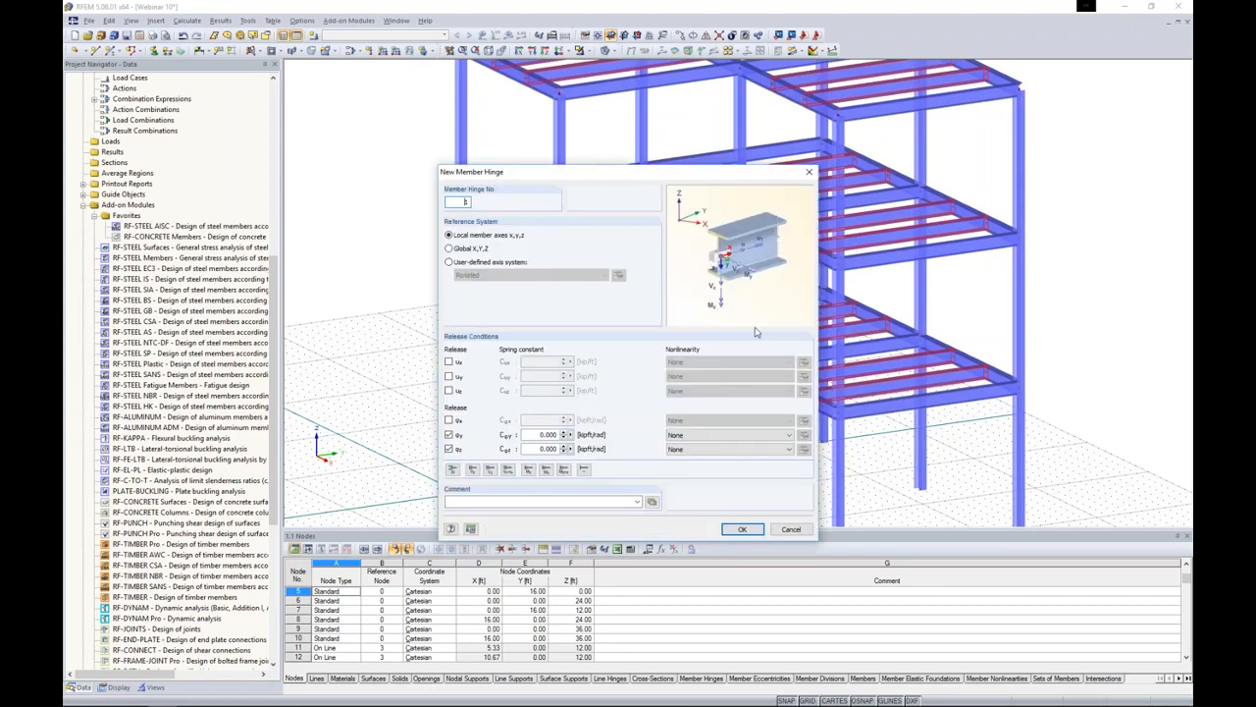
{"action": "left_click_drag", "start_coordinate": [732, 172], "coordinate": [765, 140]}
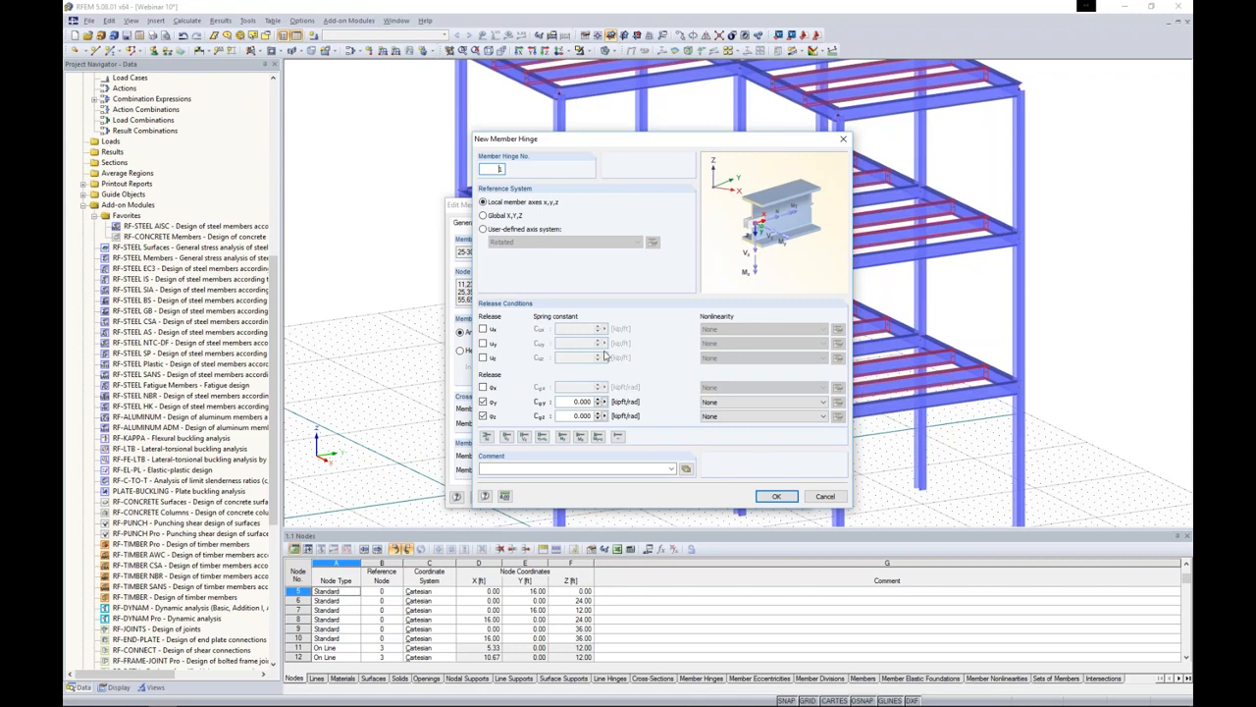
- Examine the Partial Activity nonlinearity settings for the hinge's phi-y release without applying them, leaving the nonlinearity at None
{"action": "double_click", "coordinate": [568, 403]}
{"action": "left_click", "coordinate": [717, 404]}
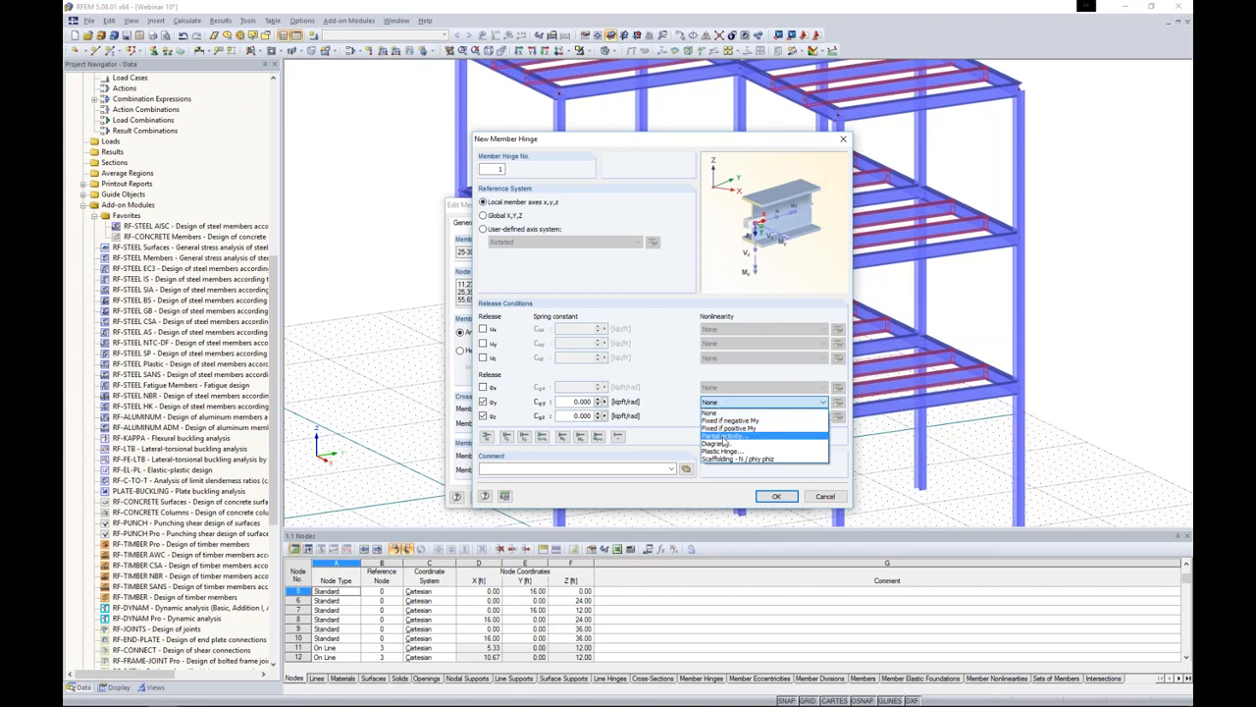
{"action": "left_click", "coordinate": [726, 435]}
{"action": "left_click", "coordinate": [838, 404]}
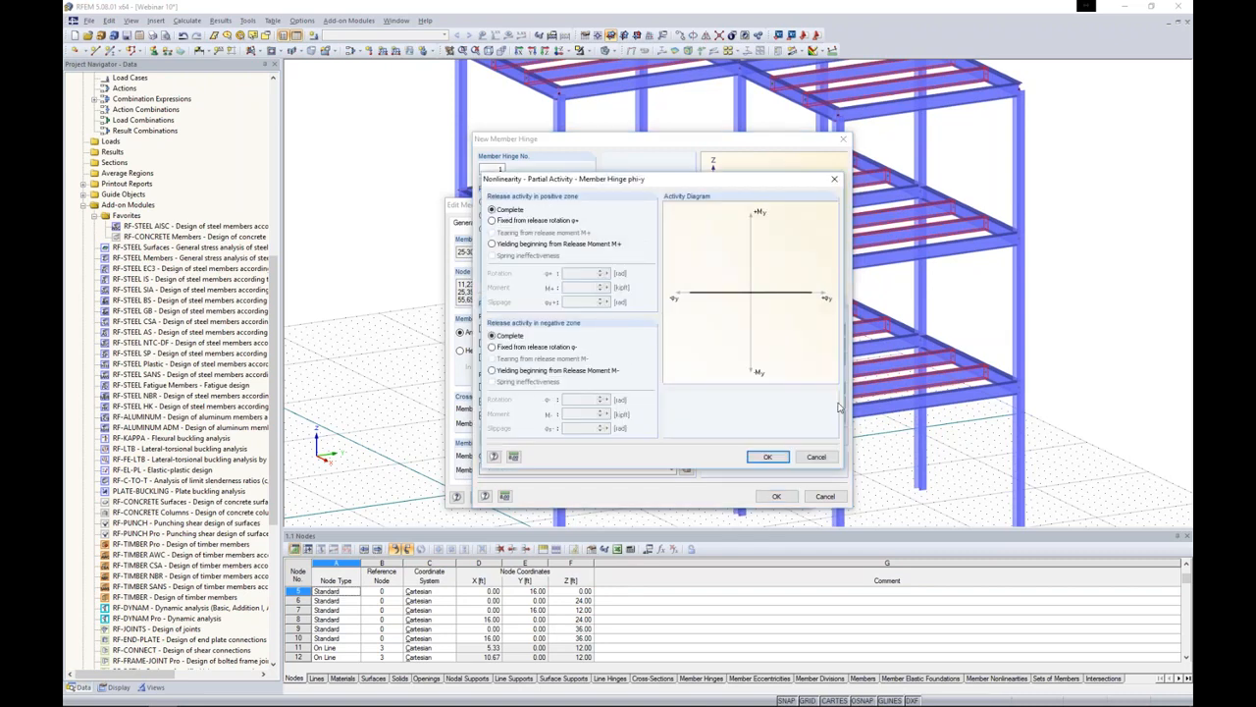
{"action": "left_click_drag", "start_coordinate": [731, 185], "coordinate": [736, 153]}
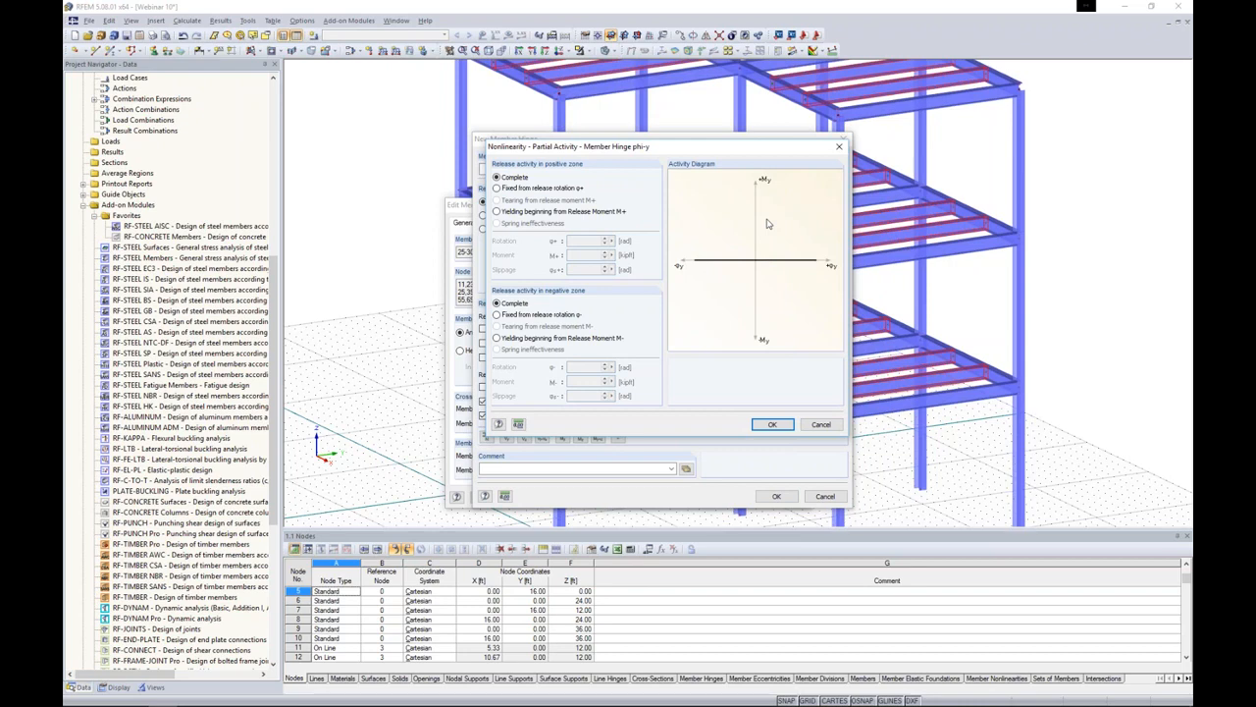
{"action": "left_click", "coordinate": [821, 424]}
{"action": "left_click", "coordinate": [745, 402]}
{"action": "left_click", "coordinate": [731, 413]}
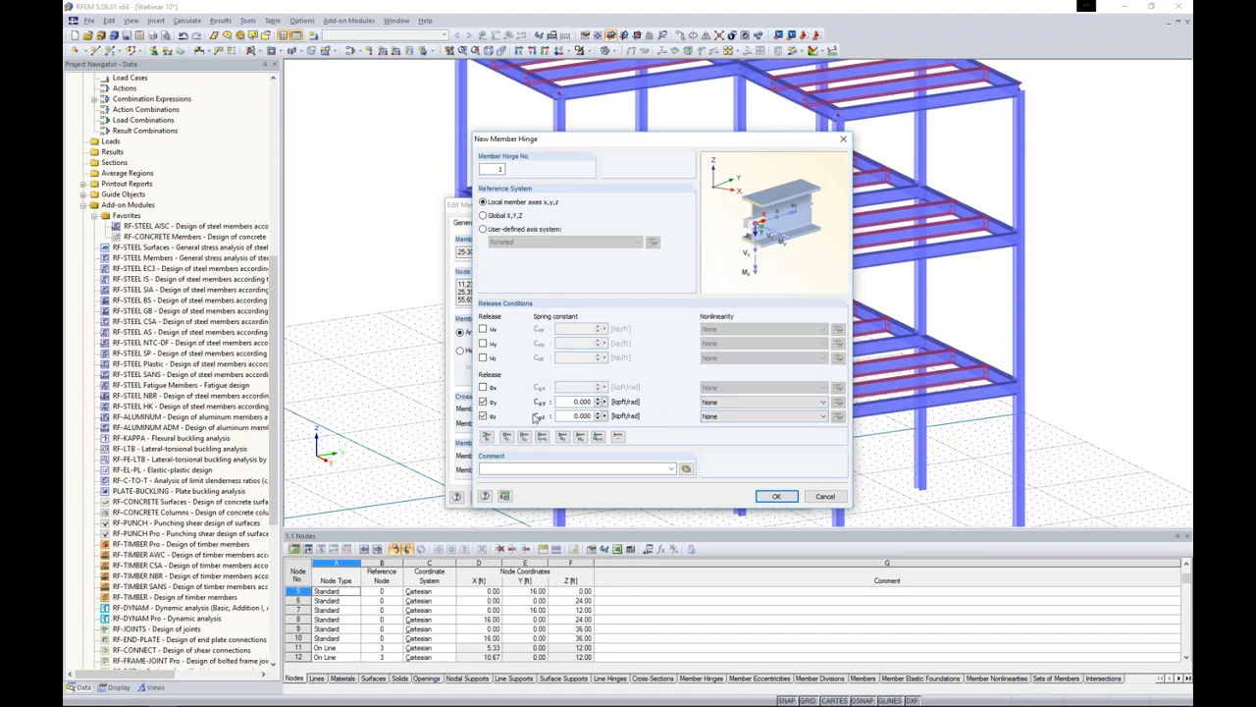
- Accept hinge 1 with phi-y and phi-z released and assign it to both ends of the intermediate beams
{"action": "left_click", "coordinate": [775, 497]}
{"action": "left_click", "coordinate": [692, 472]}
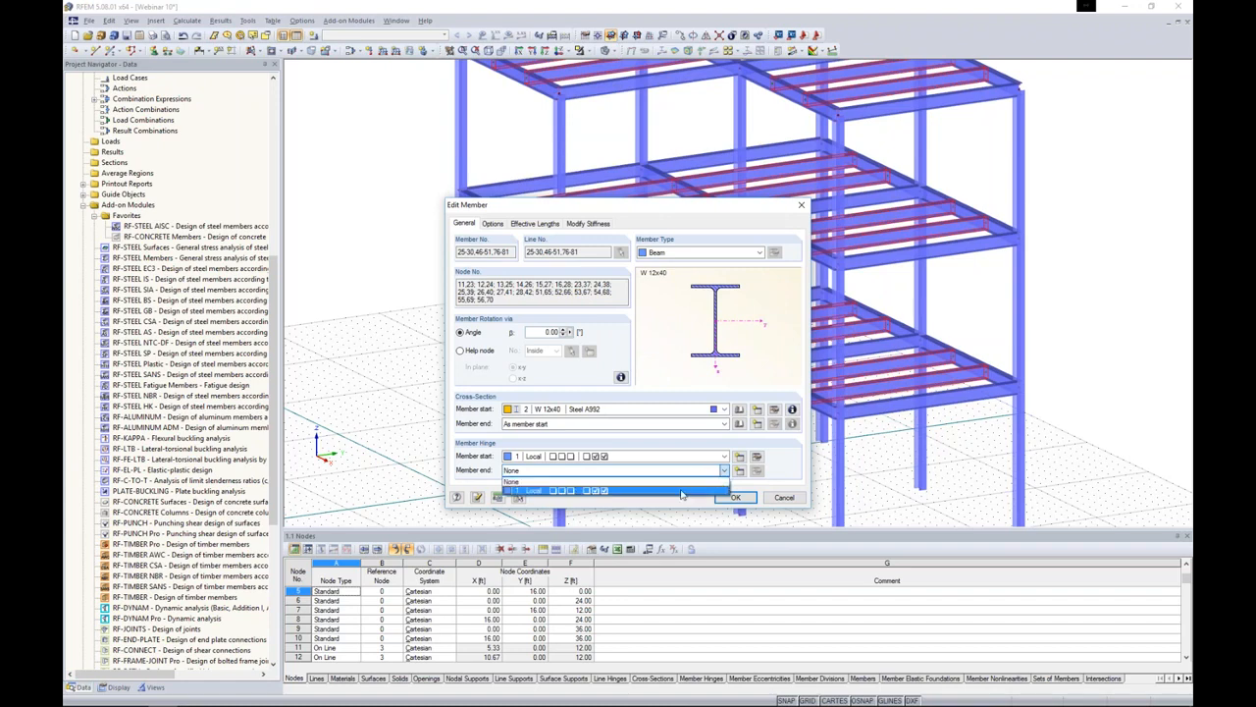
{"action": "left_click", "coordinate": [682, 491]}
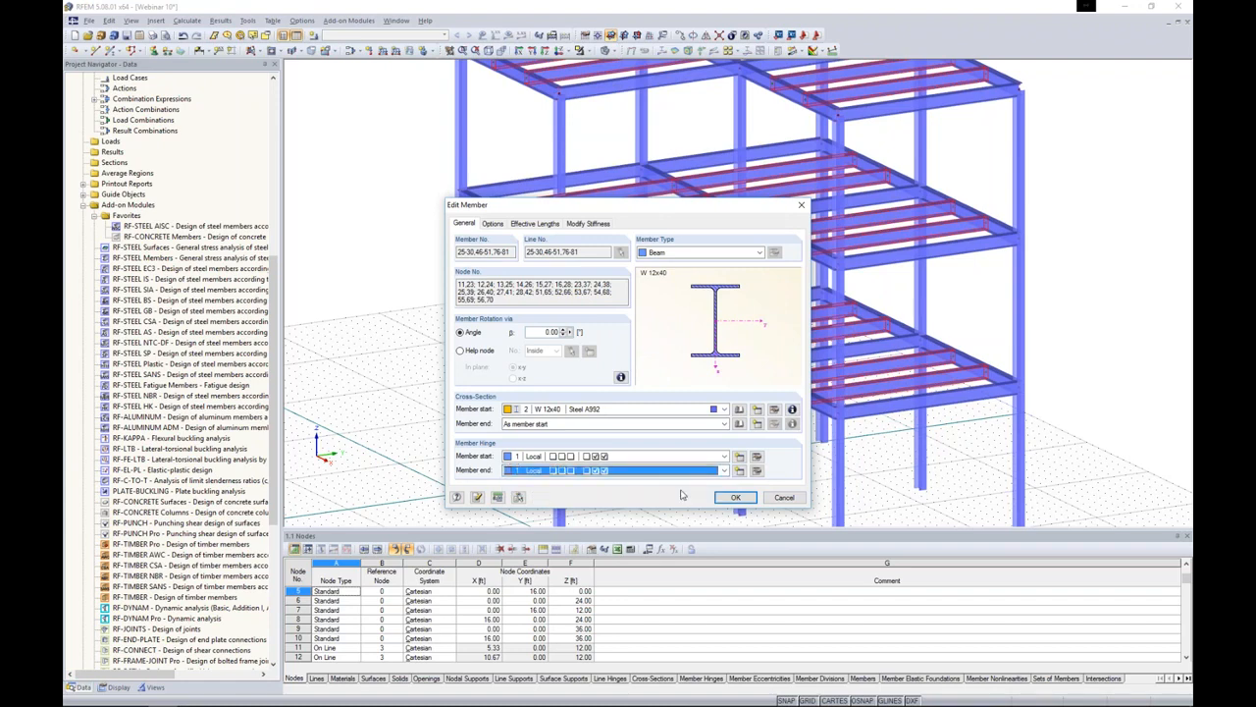
{"action": "left_click", "coordinate": [733, 498]}
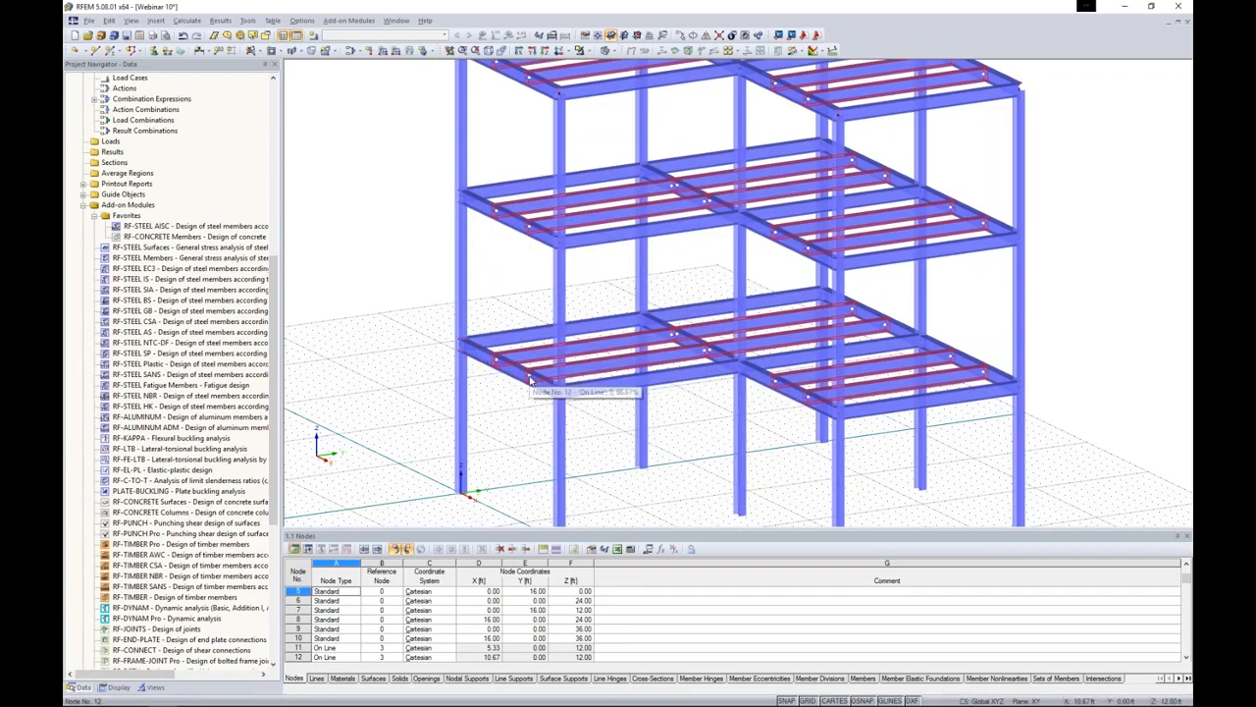
{"action": "scroll", "coordinate": [529, 378], "scroll_direction": "up", "scroll_amount": 4}
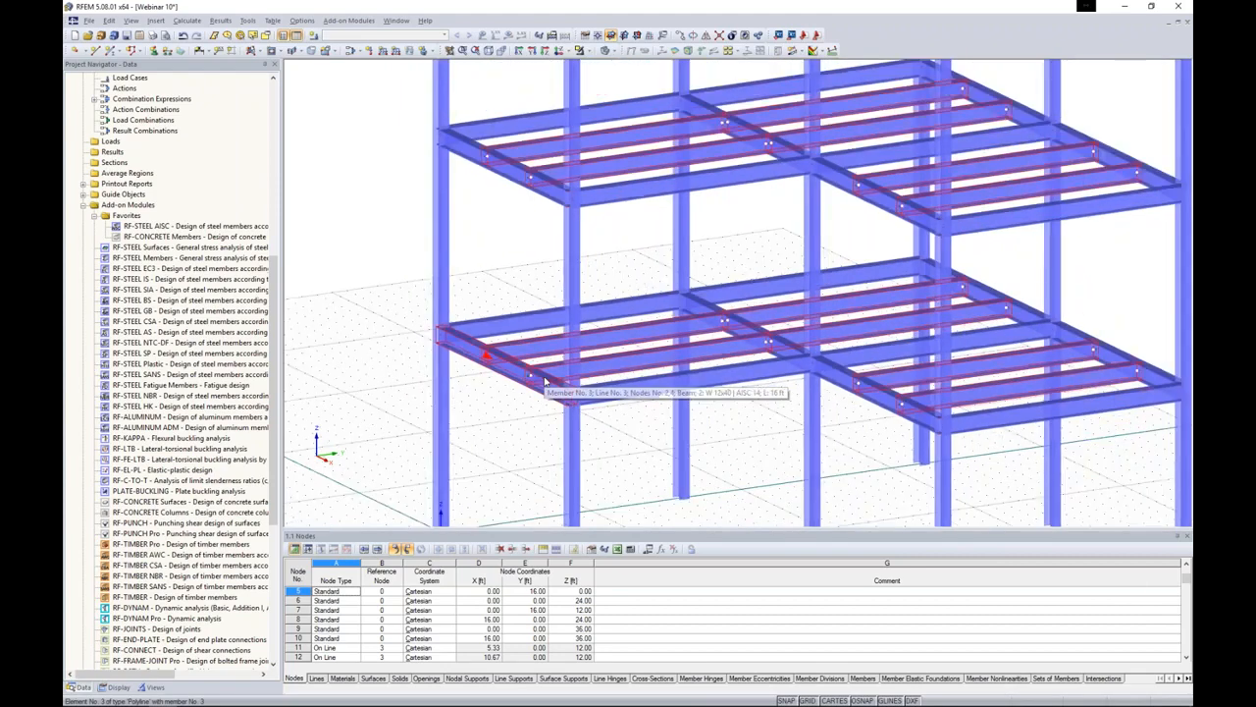
{"action": "scroll", "coordinate": [545, 381], "scroll_direction": "down", "scroll_amount": 5}
{"action": "scroll", "coordinate": [603, 457], "scroll_direction": "down", "scroll_amount": 3}
- Start a new member and open the rolled angle sections for its cross-section, keeping L 5x5x3/4 from the USA favorites
{"action": "middle_click_drag", "start_coordinate": [597, 461], "coordinate": [584, 426], "text": "ctrl"}
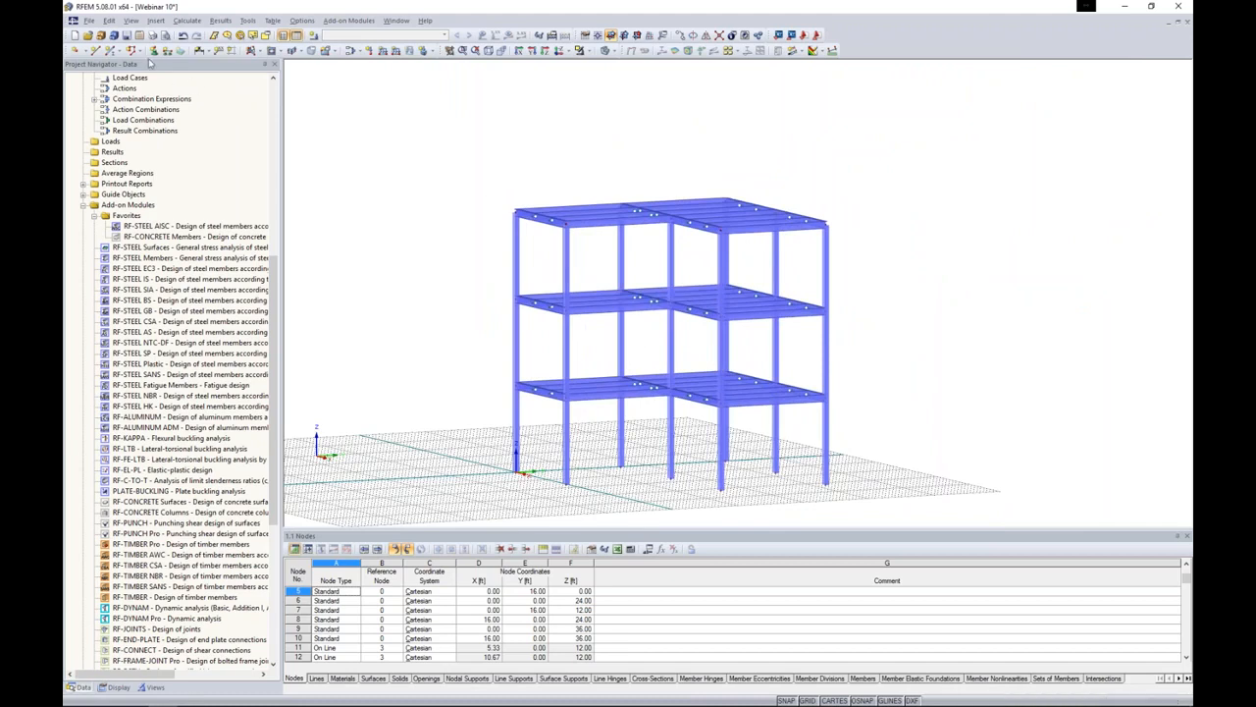
{"action": "left_click", "coordinate": [111, 50]}
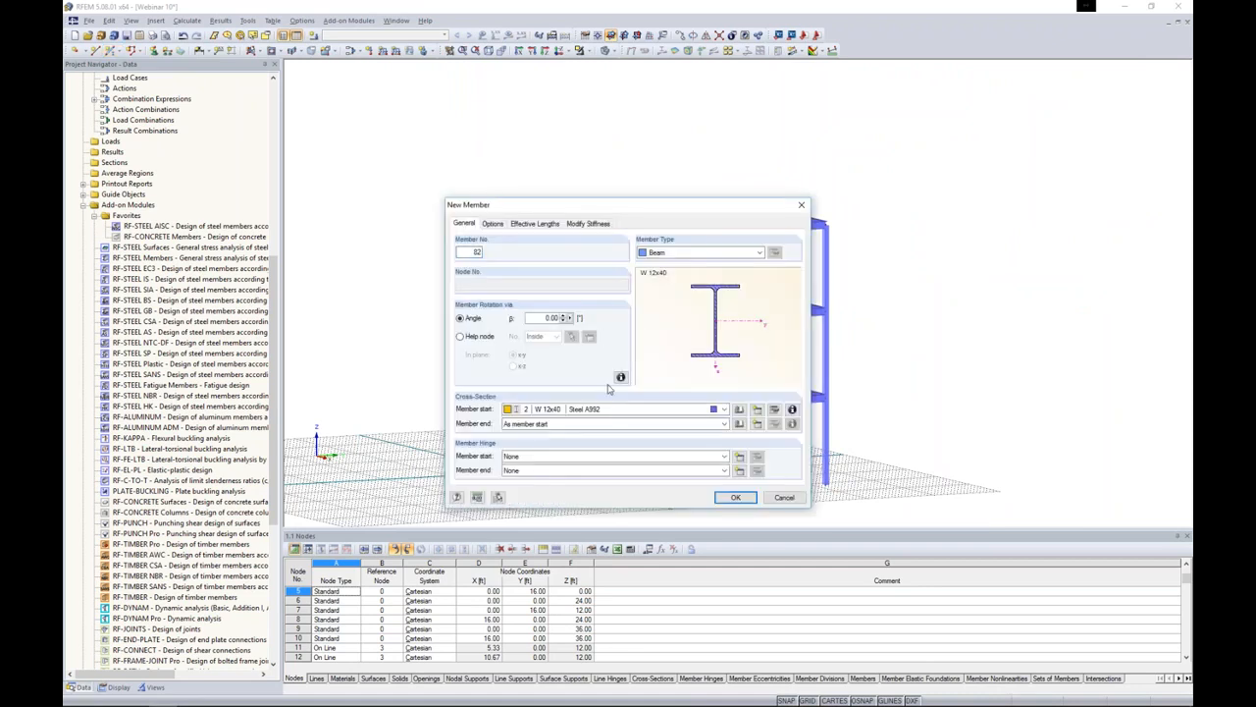
{"action": "left_click", "coordinate": [739, 410]}
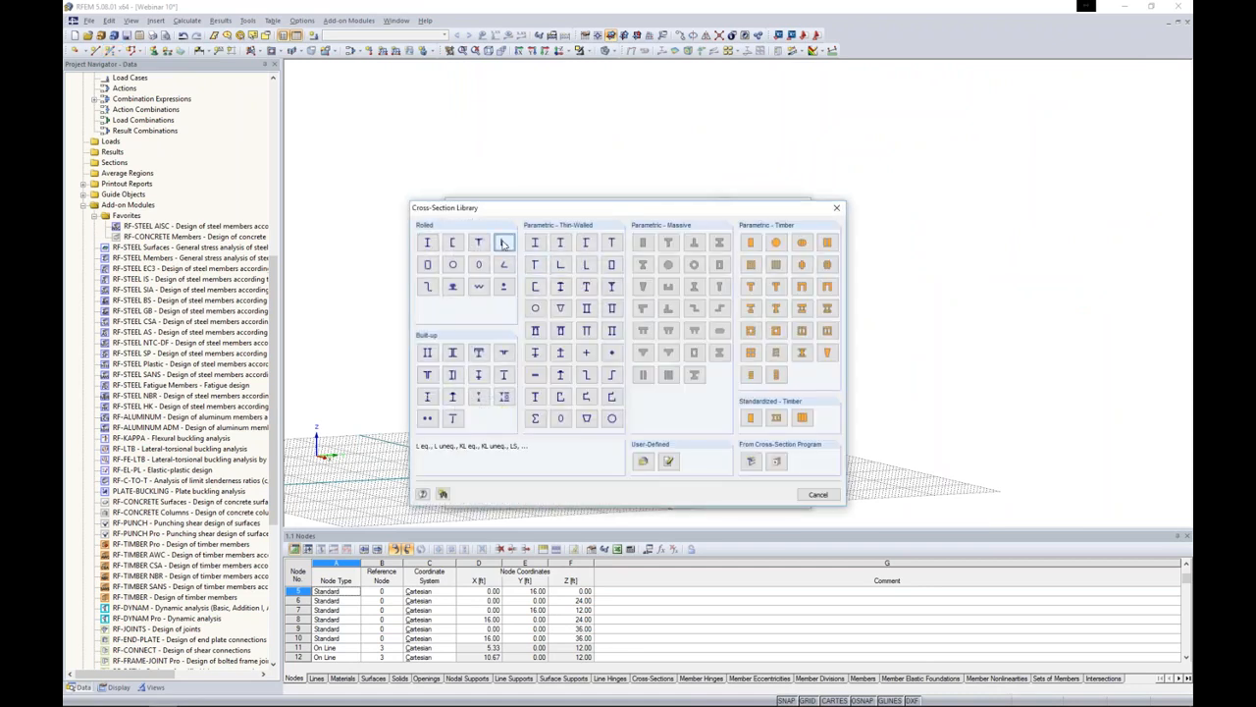
{"action": "left_click", "coordinate": [501, 245]}
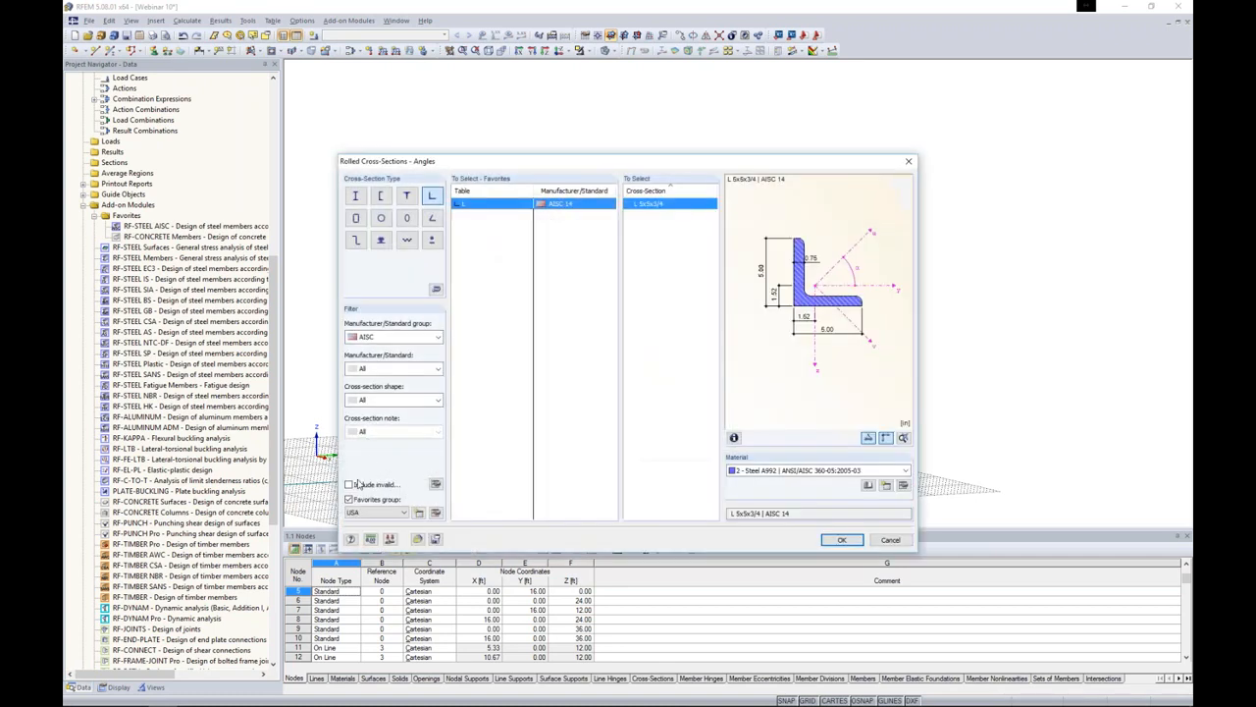
- Examine the full AISC 14 tables of L and LU angles without the favorites filter, and restore the USA favorites
{"action": "left_click", "coordinate": [349, 499]}
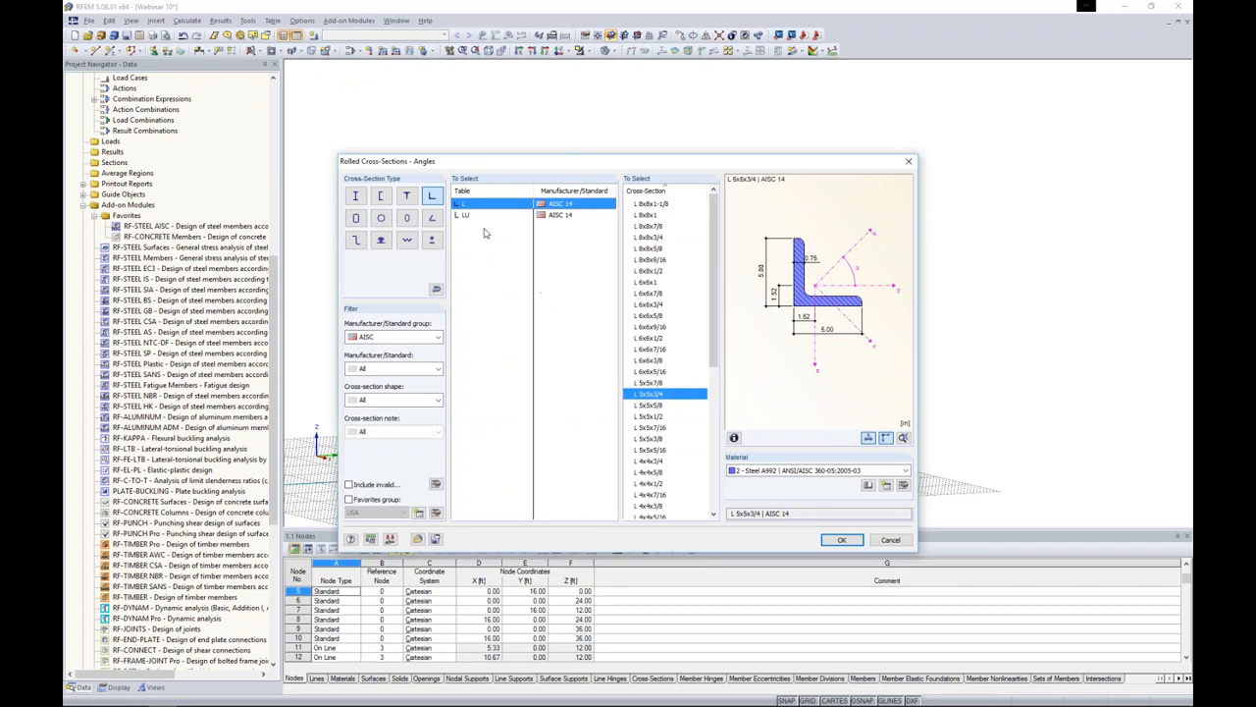
{"action": "left_click_drag", "start_coordinate": [711, 219], "coordinate": [706, 255]}
{"action": "scroll", "coordinate": [706, 255], "scroll_direction": "up", "scroll_amount": 2}
{"action": "left_click", "coordinate": [562, 215]}
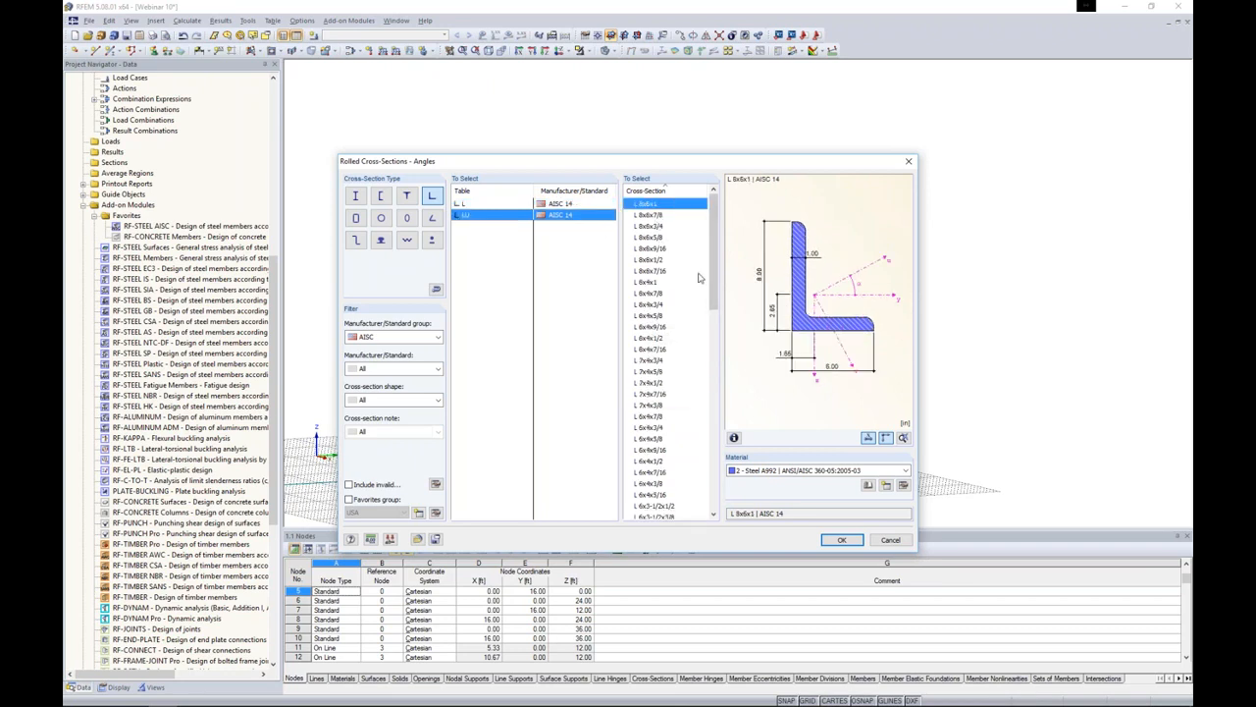
{"action": "left_click", "coordinate": [564, 205]}
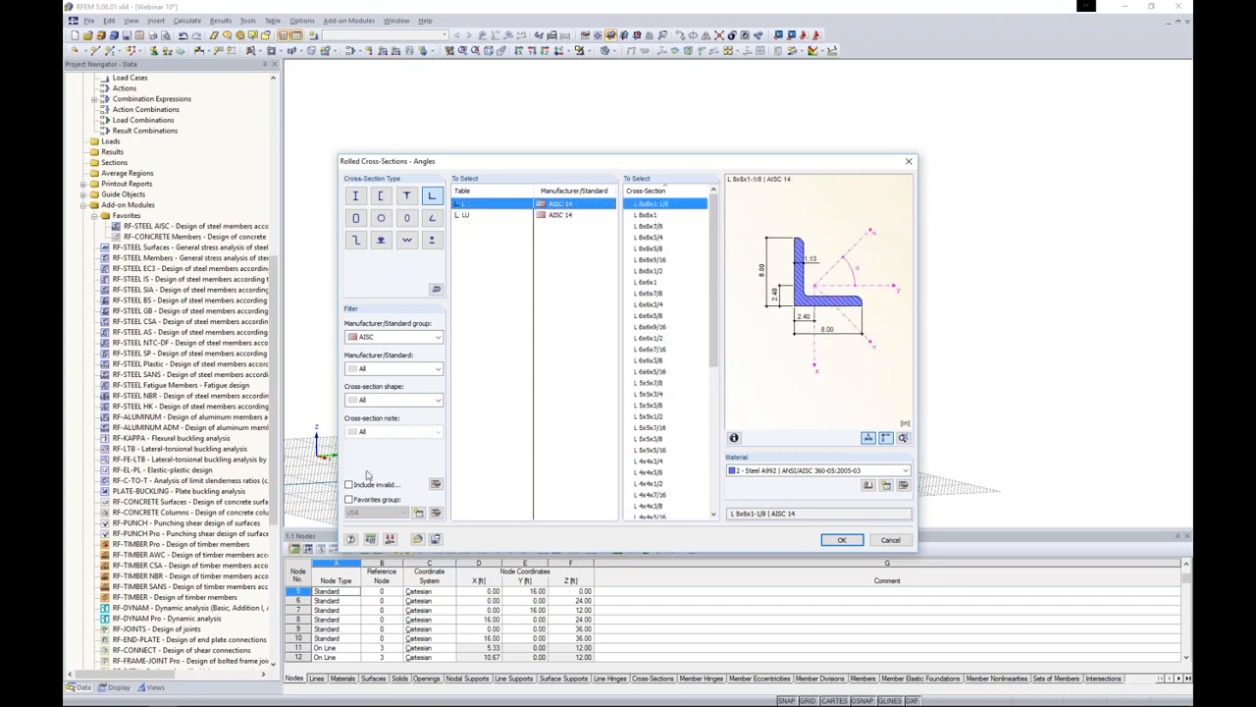
{"action": "left_click", "coordinate": [350, 501]}
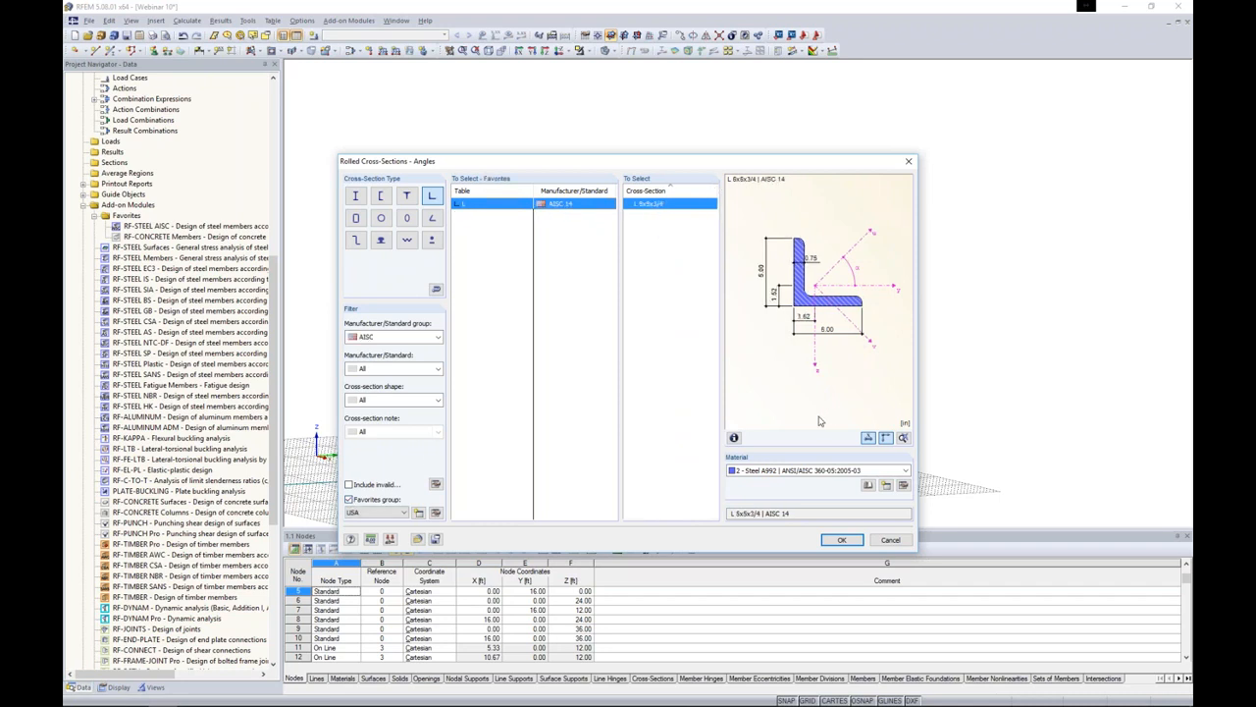
- Give the L 5x5x3/4 angle the material Steel A36 from the library's USA favorites and accept the cross-section
{"action": "left_click", "coordinate": [775, 471]}
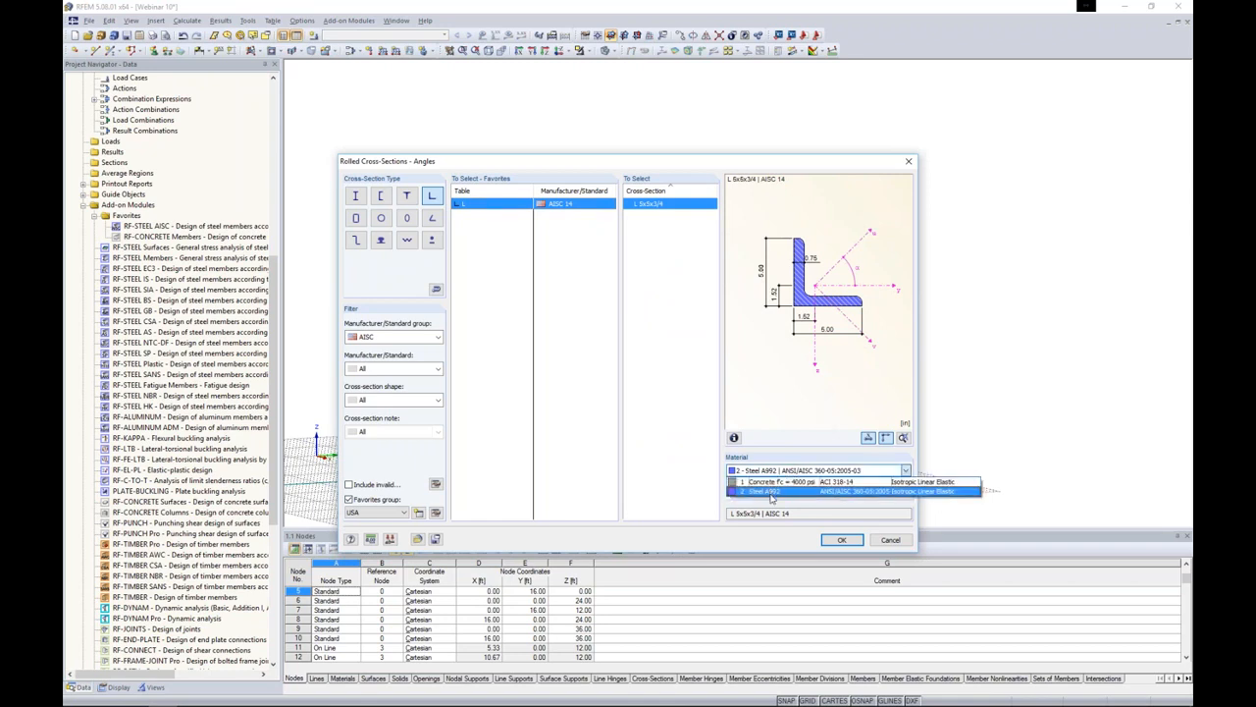
{"action": "left_click", "coordinate": [772, 491]}
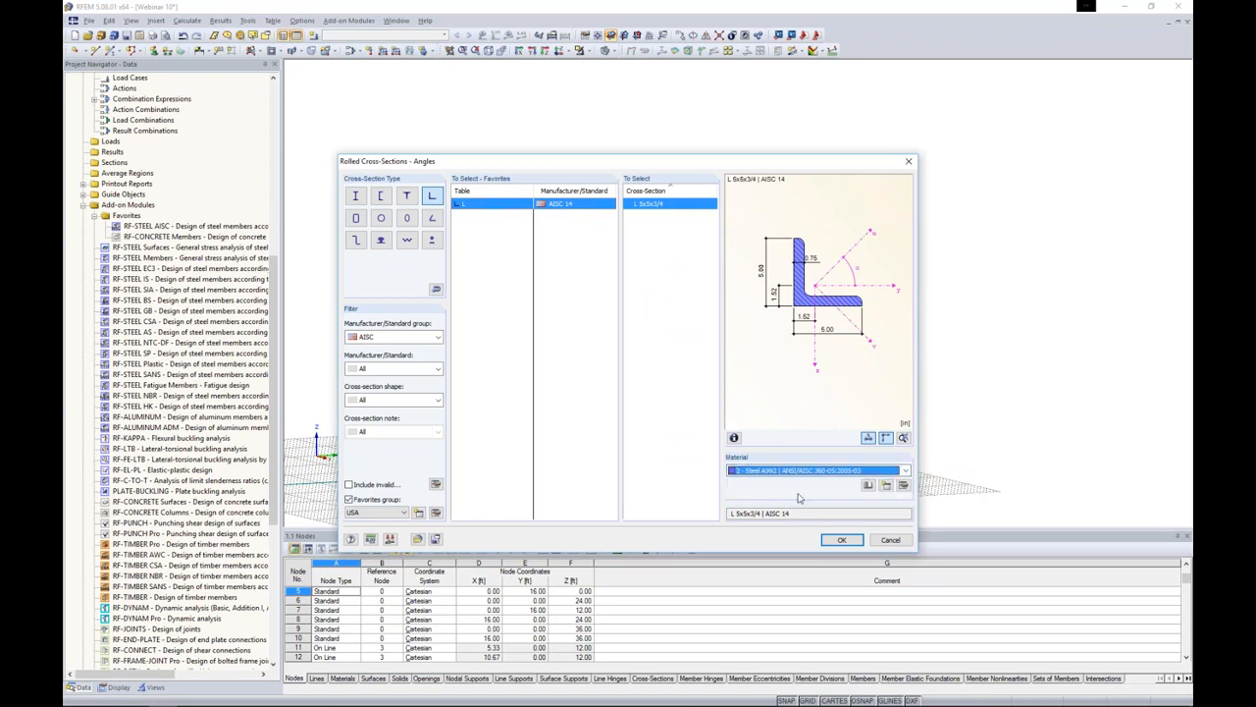
{"action": "left_click", "coordinate": [868, 486]}
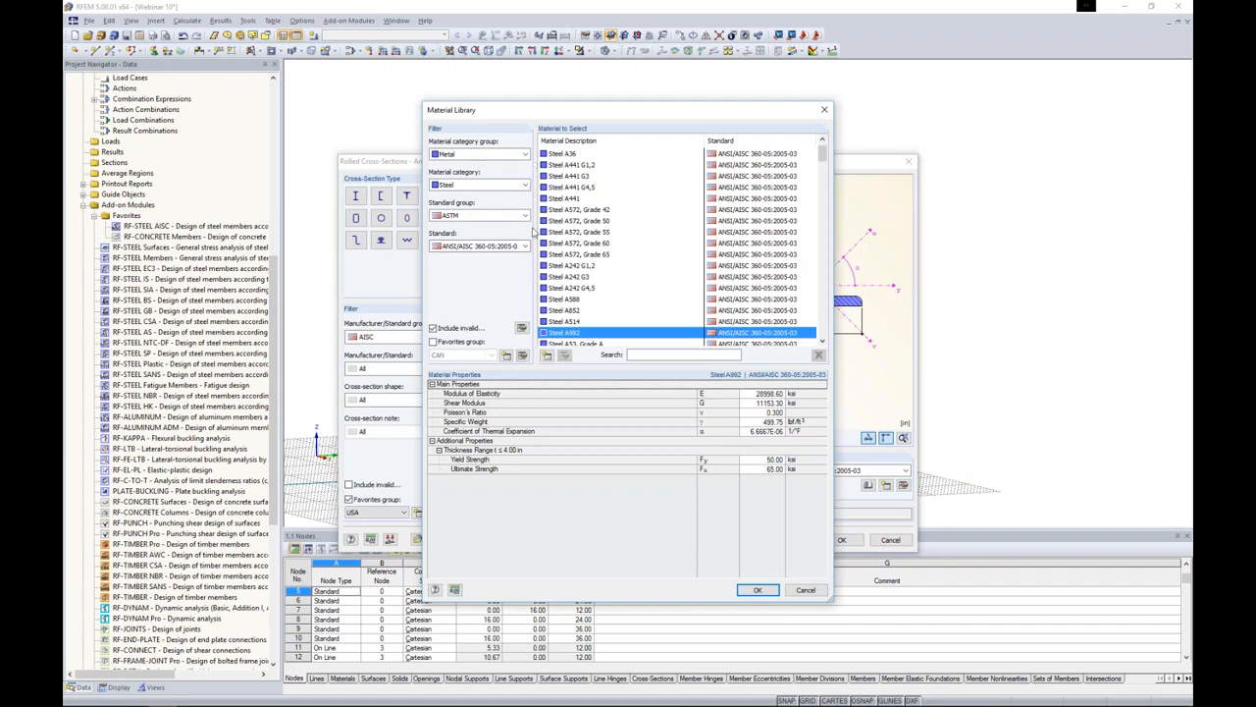
{"action": "scroll", "coordinate": [617, 173], "scroll_direction": "down", "scroll_amount": 5}
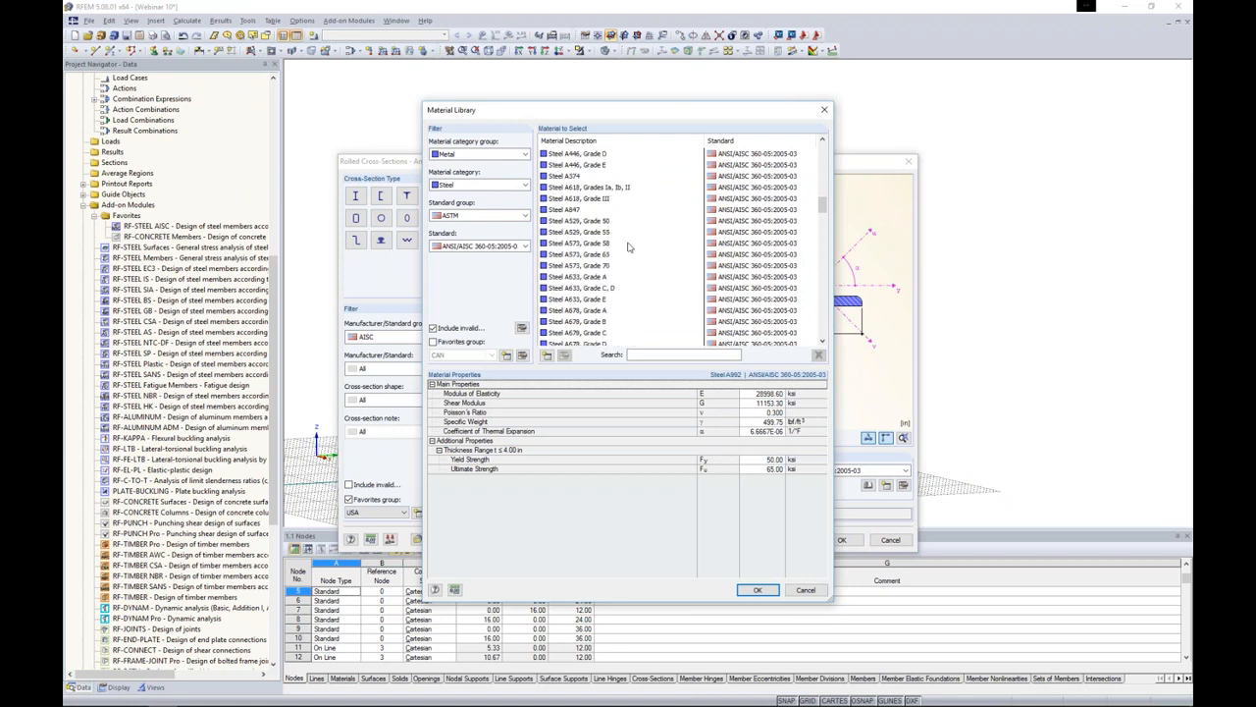
{"action": "left_click", "coordinate": [433, 341]}
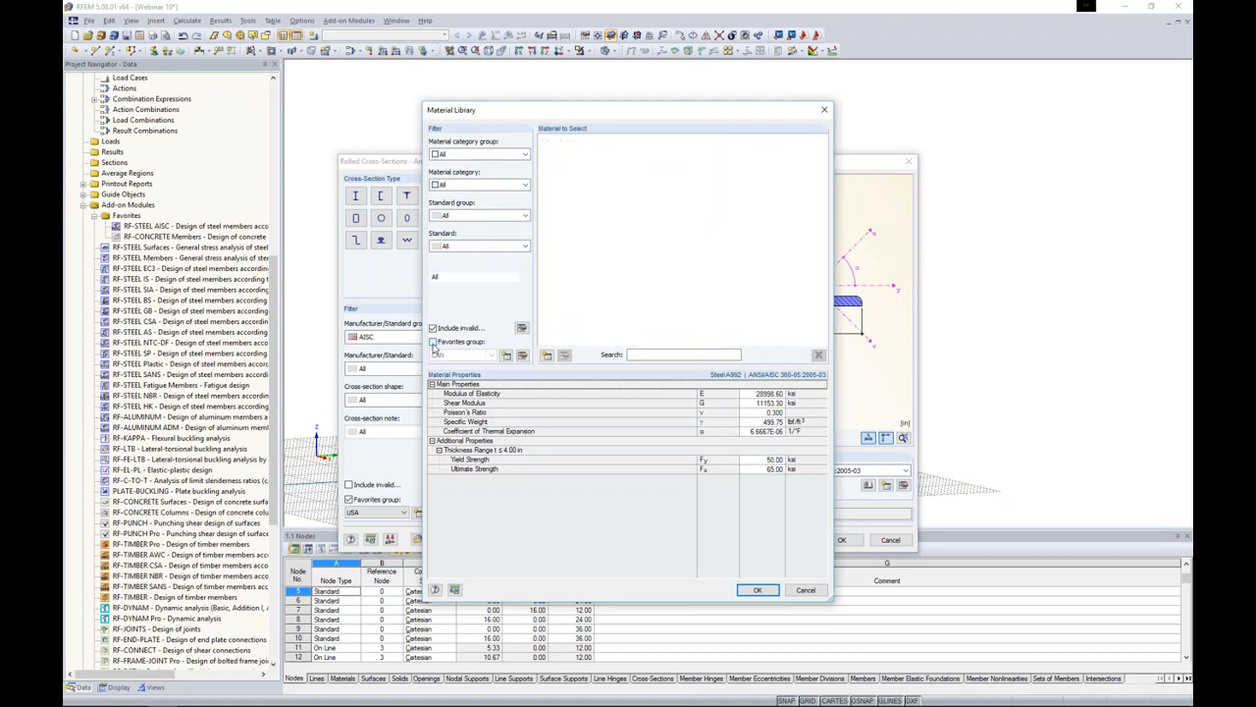
{"action": "left_click", "coordinate": [459, 354]}
{"action": "left_click", "coordinate": [453, 377]}
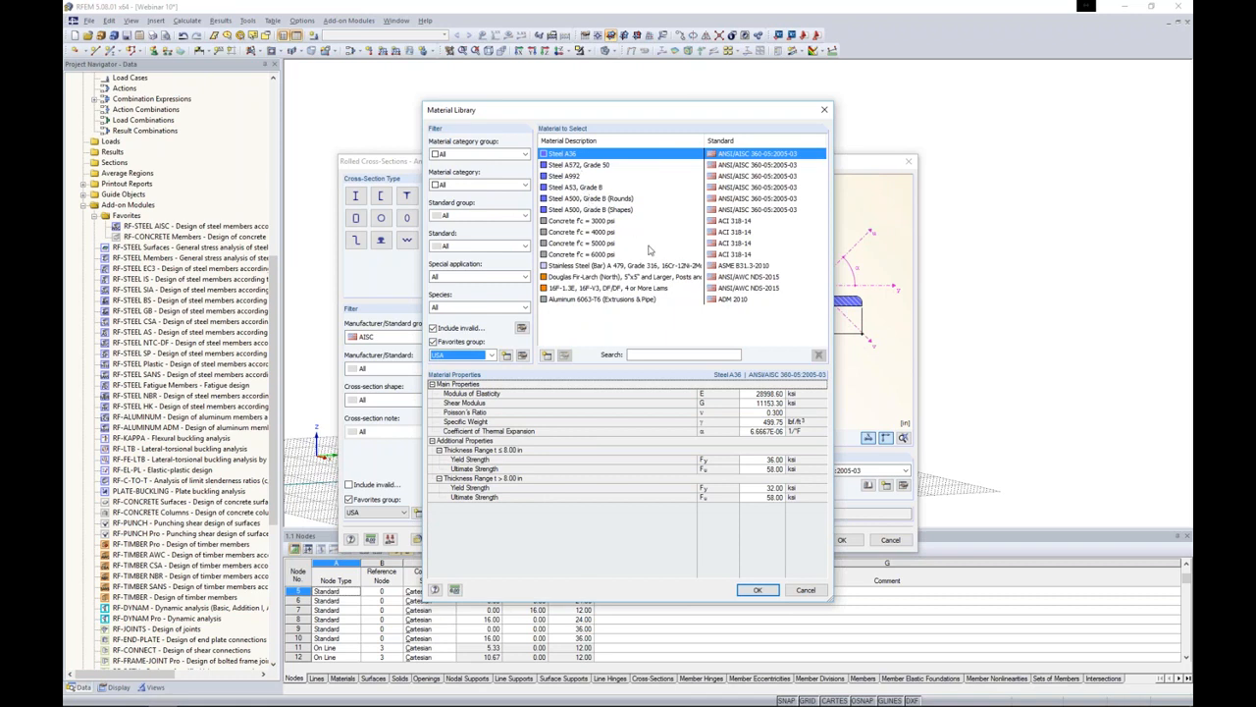
{"action": "left_click", "coordinate": [758, 590]}
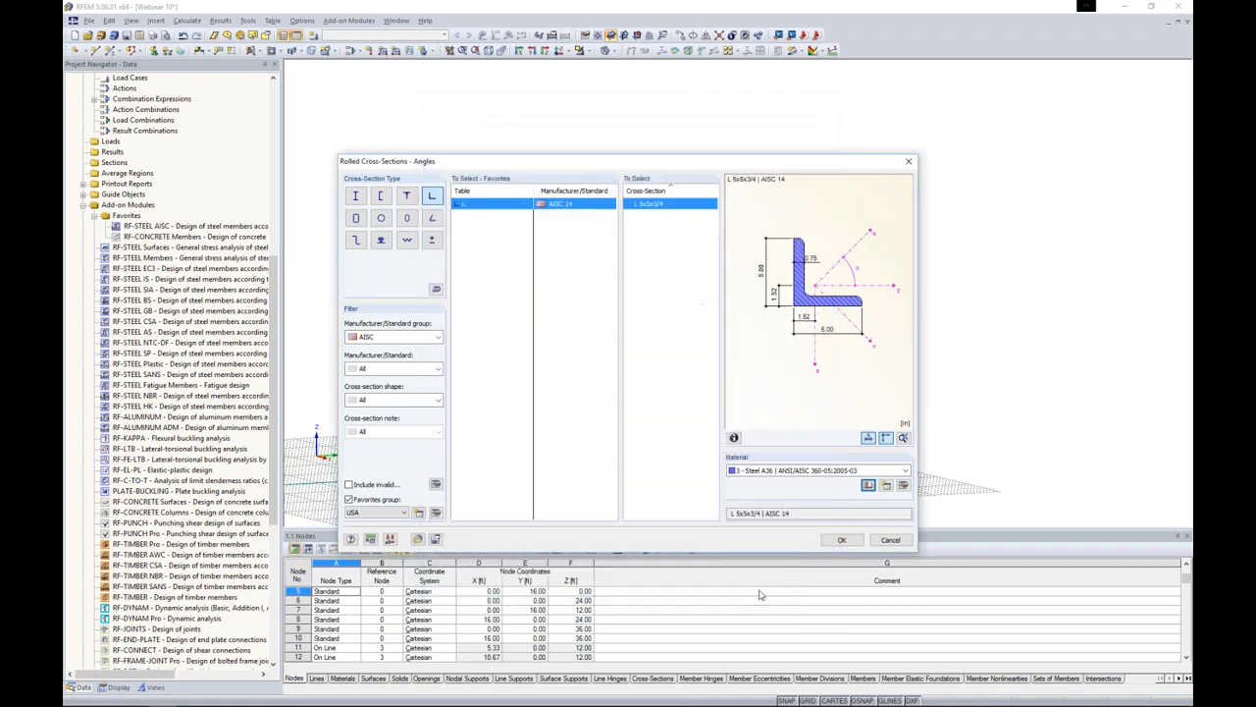
{"action": "left_click", "coordinate": [841, 540]}
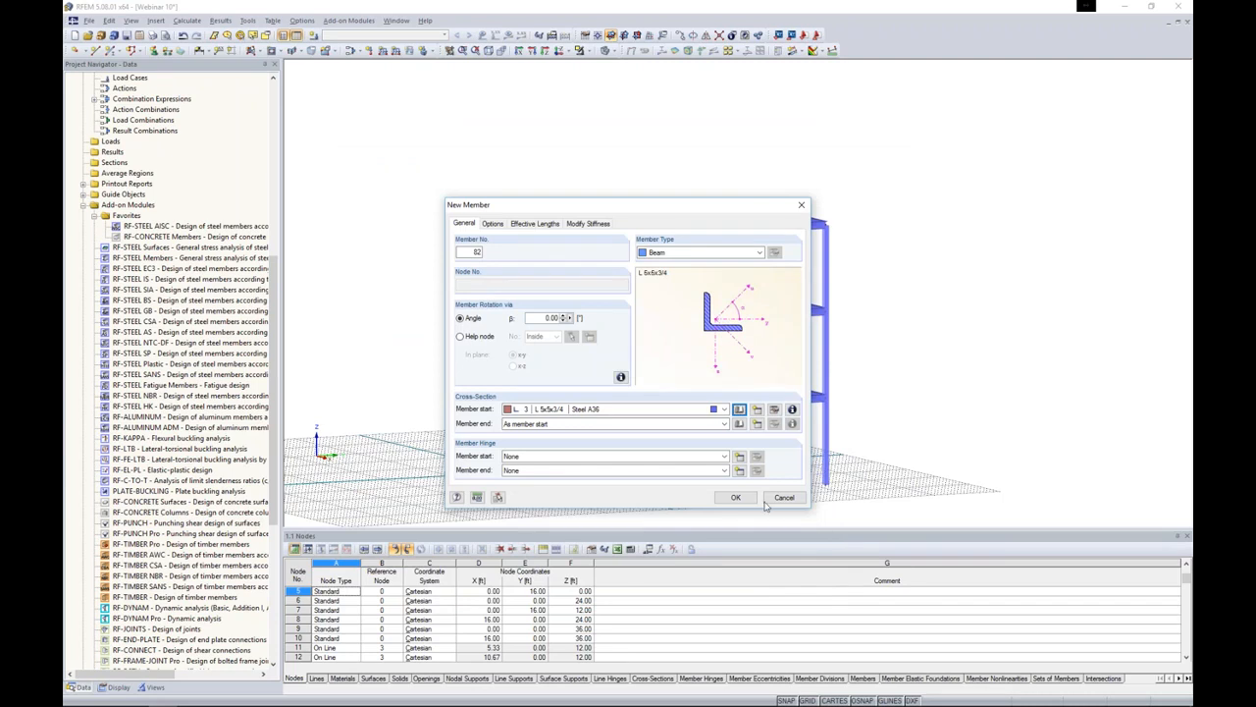
- Set the new member's type to Buckling and accept its properties for placement
{"action": "left_click", "coordinate": [692, 252]}
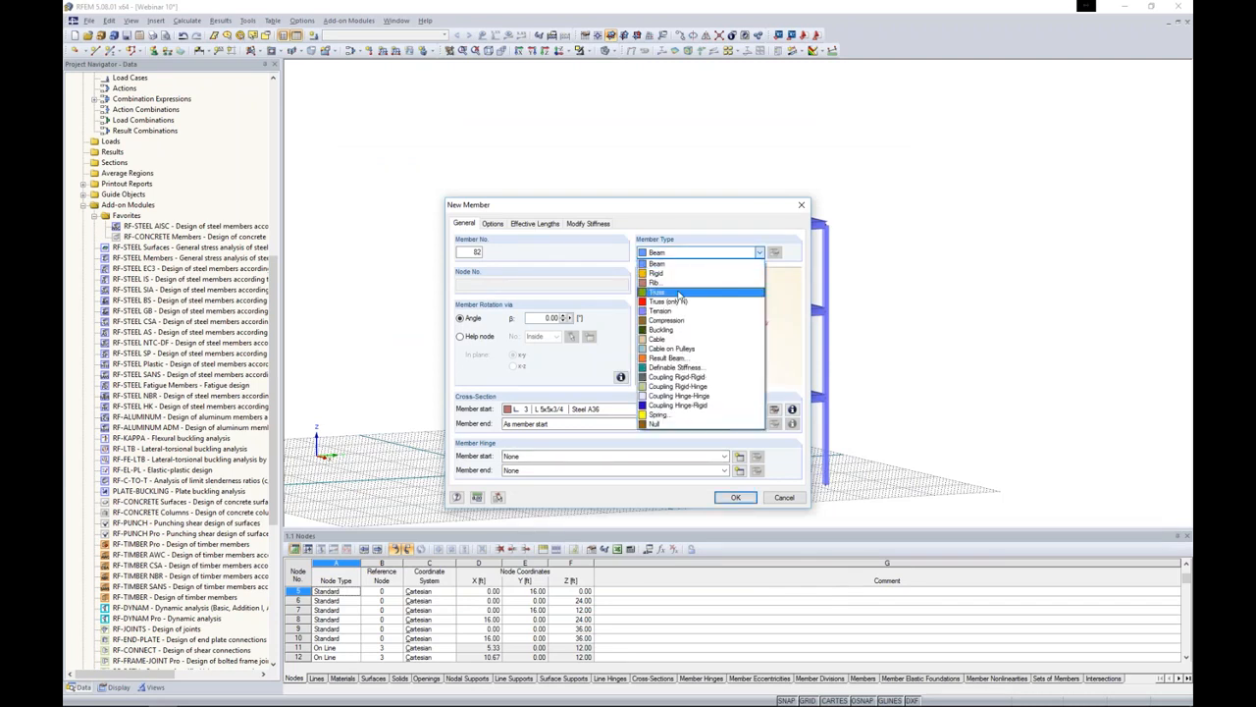
{"action": "left_click", "coordinate": [663, 329]}
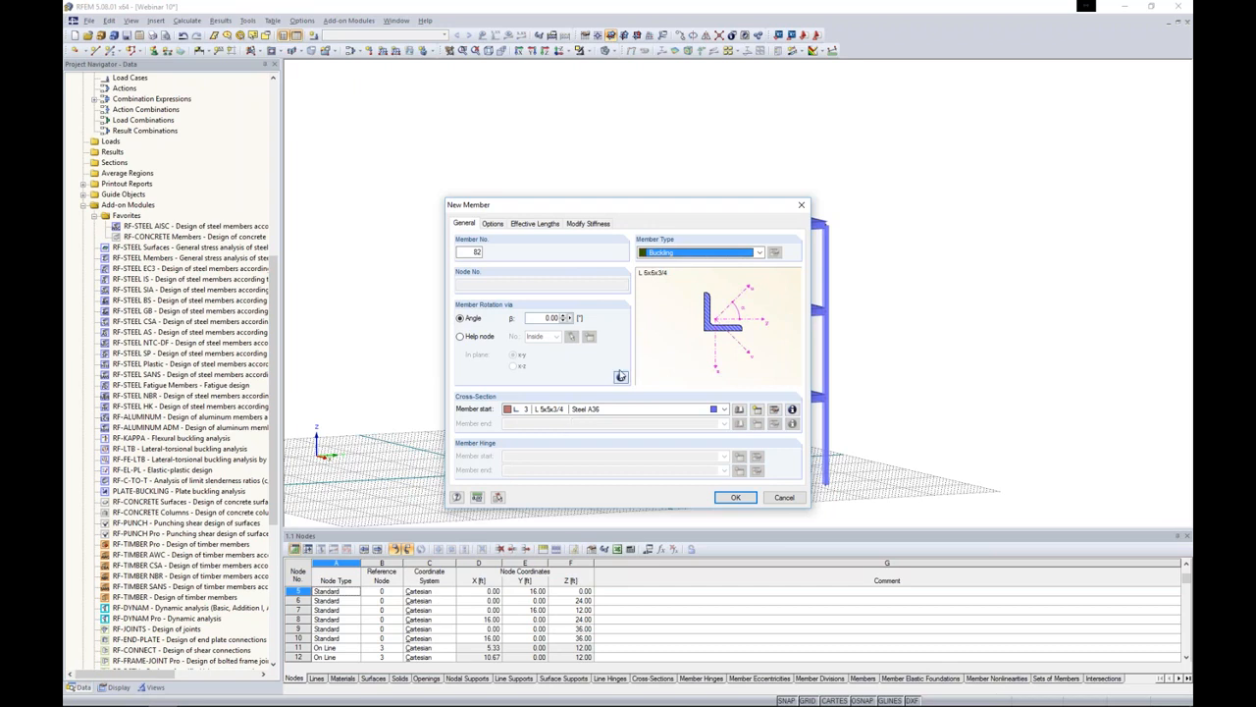
{"action": "left_click", "coordinate": [736, 498]}
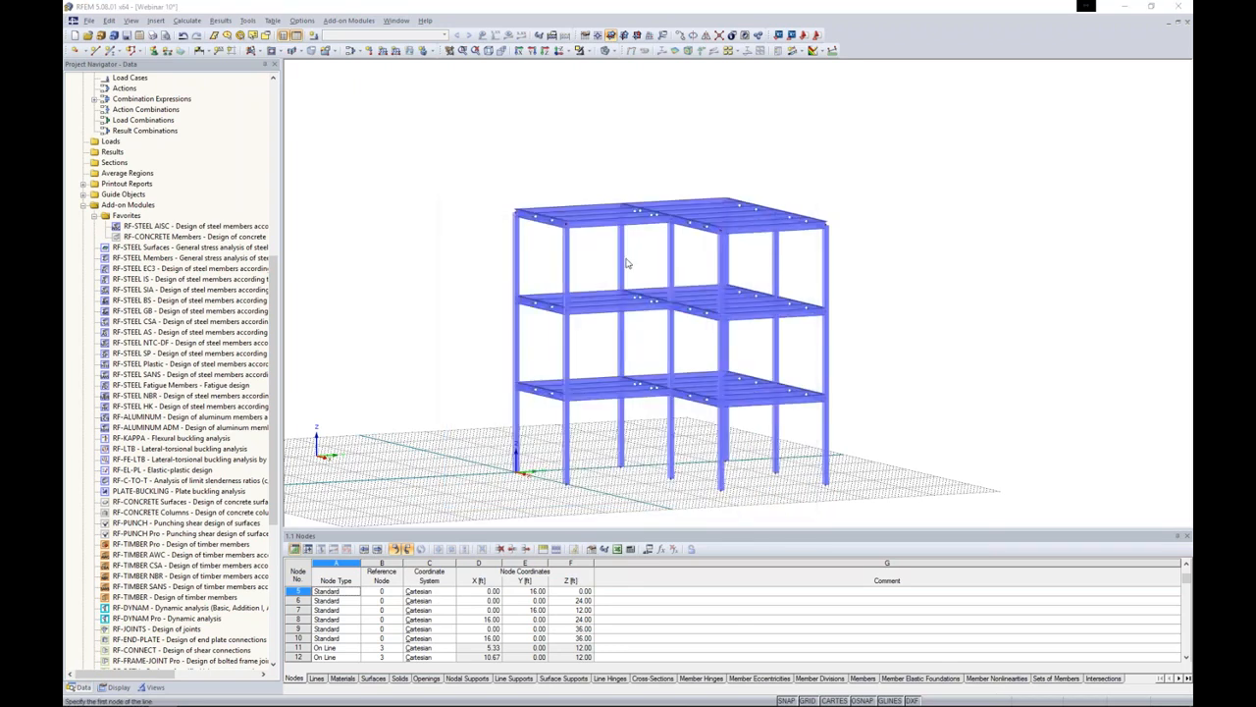
- Draw two crossing diagonal braces in the top storey between the columns at X 0 and X 16 ft on Y 16 ft
{"action": "scroll", "coordinate": [616, 309], "scroll_direction": "up", "scroll_amount": 5}
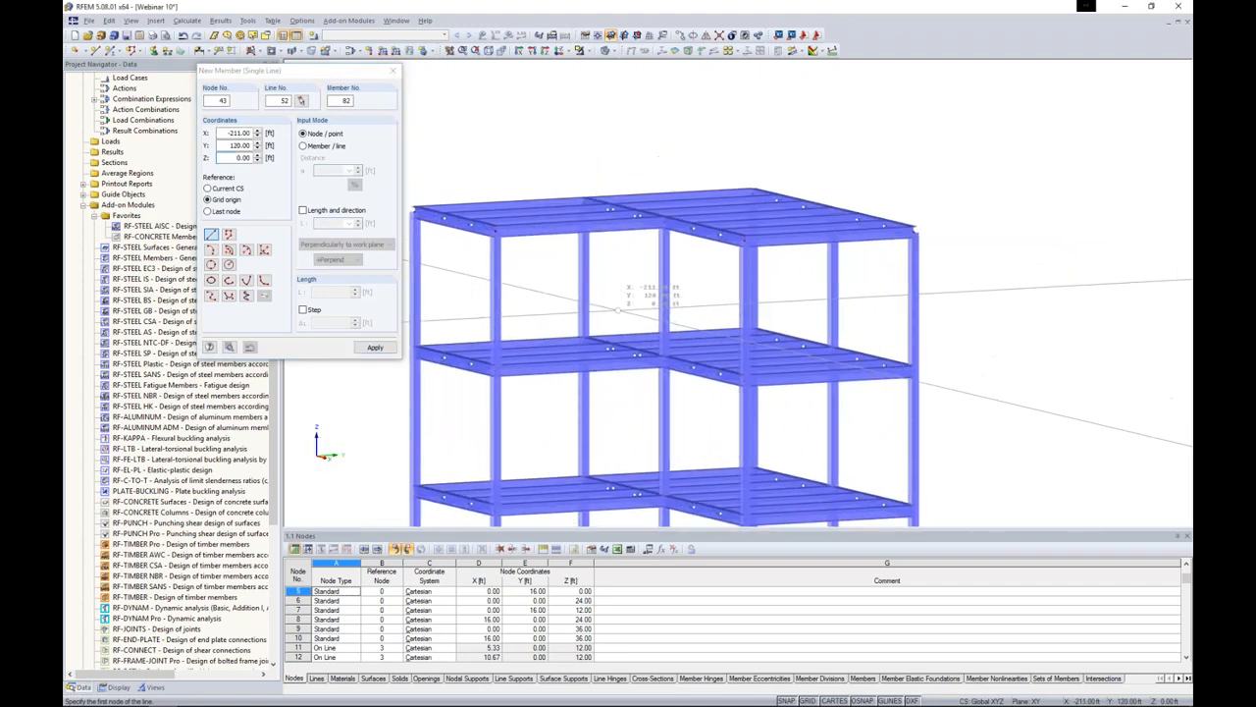
{"action": "scroll", "coordinate": [617, 310], "scroll_direction": "up", "scroll_amount": 5}
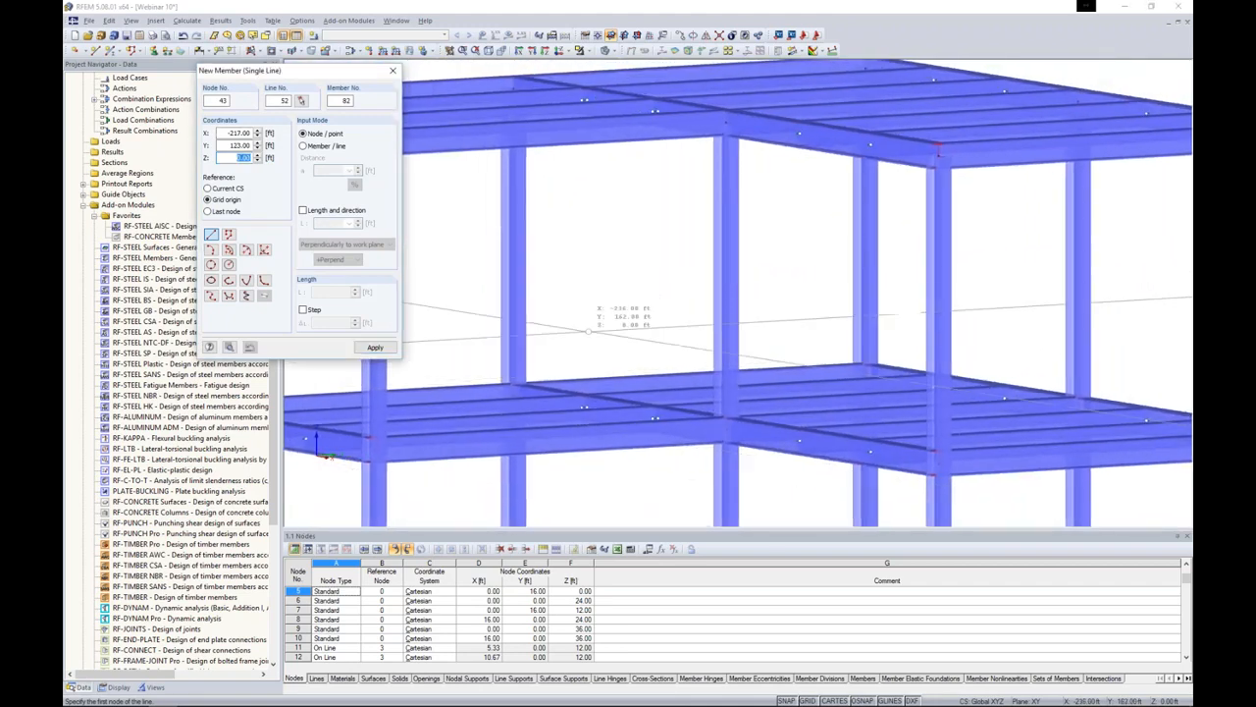
{"action": "middle_click_drag", "start_coordinate": [589, 330], "coordinate": [580, 327]}
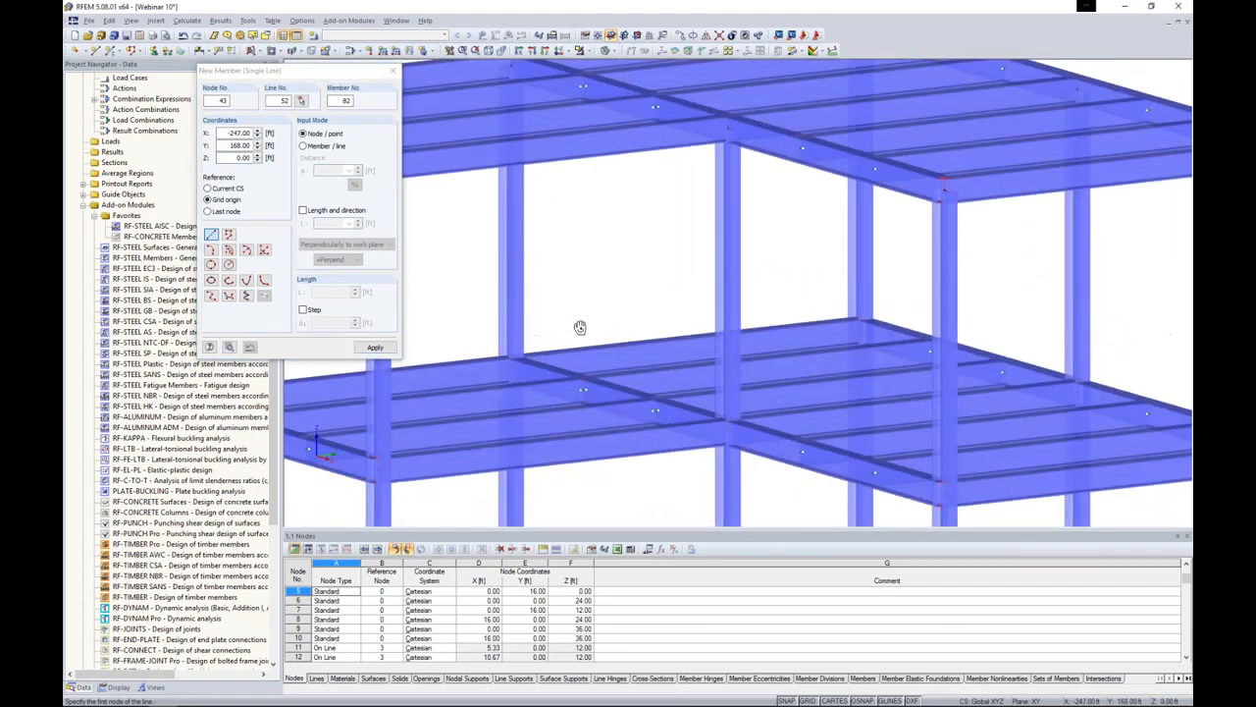
{"action": "left_click", "coordinate": [521, 357]}
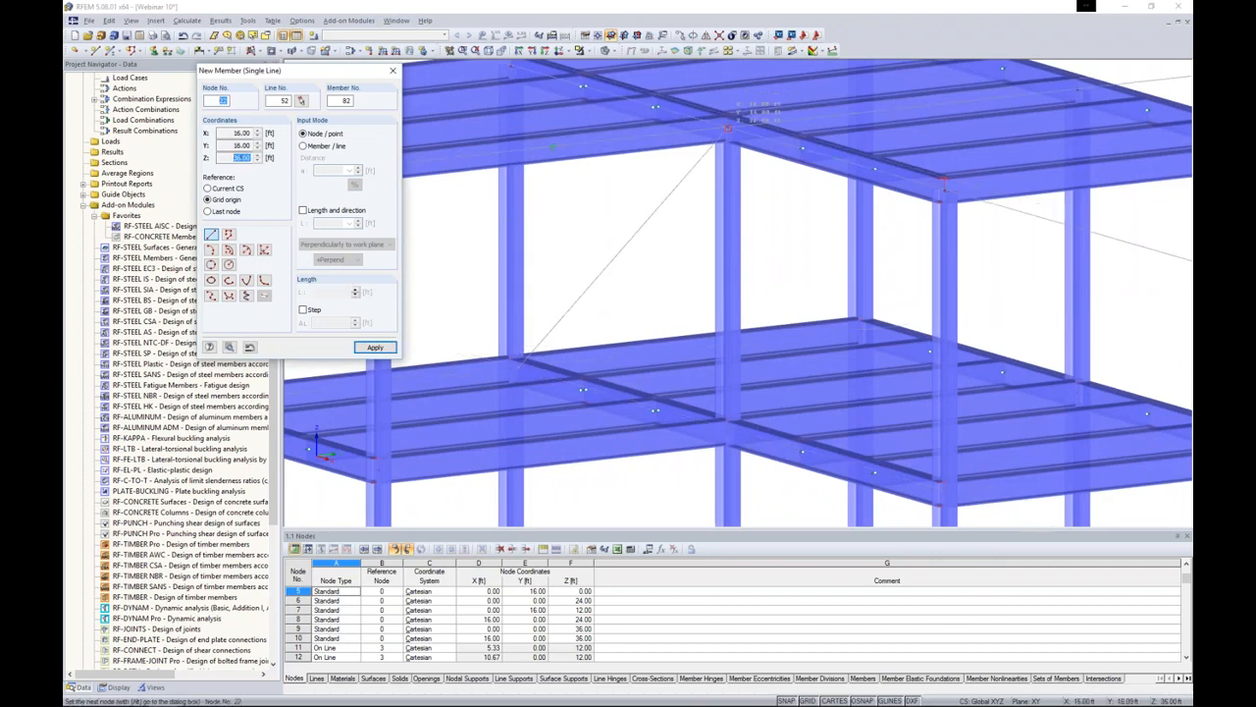
{"action": "left_click", "coordinate": [727, 127]}
{"action": "middle_click_drag", "start_coordinate": [534, 105], "coordinate": [556, 155]}
{"action": "left_click", "coordinate": [533, 116]}
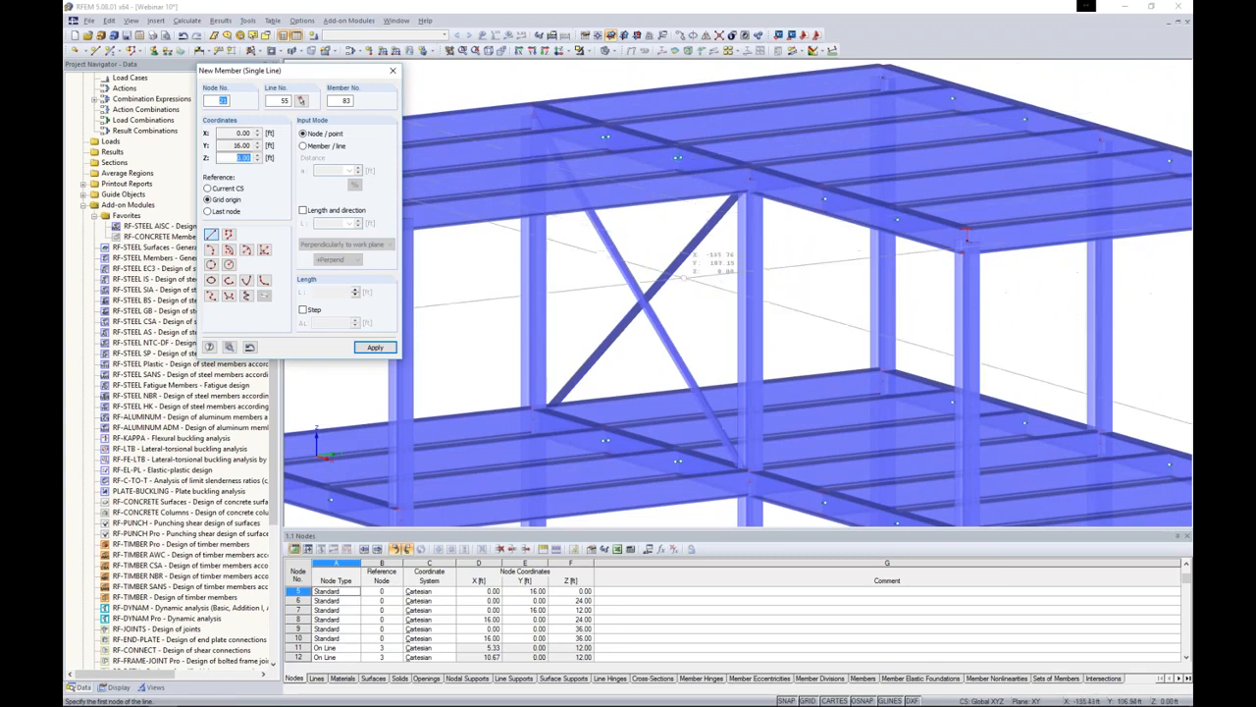
{"action": "key", "text": "Escape"}
- Copy both top-storey braces down to the middle storey in the same bay and to the ground storey in the adjacent bay
{"action": "scroll", "coordinate": [685, 285], "scroll_direction": "down", "scroll_amount": 5}
{"action": "middle_click_drag", "start_coordinate": [685, 288], "coordinate": [634, 246]}
{"action": "left_click_drag", "start_coordinate": [620, 298], "coordinate": [584, 232]}
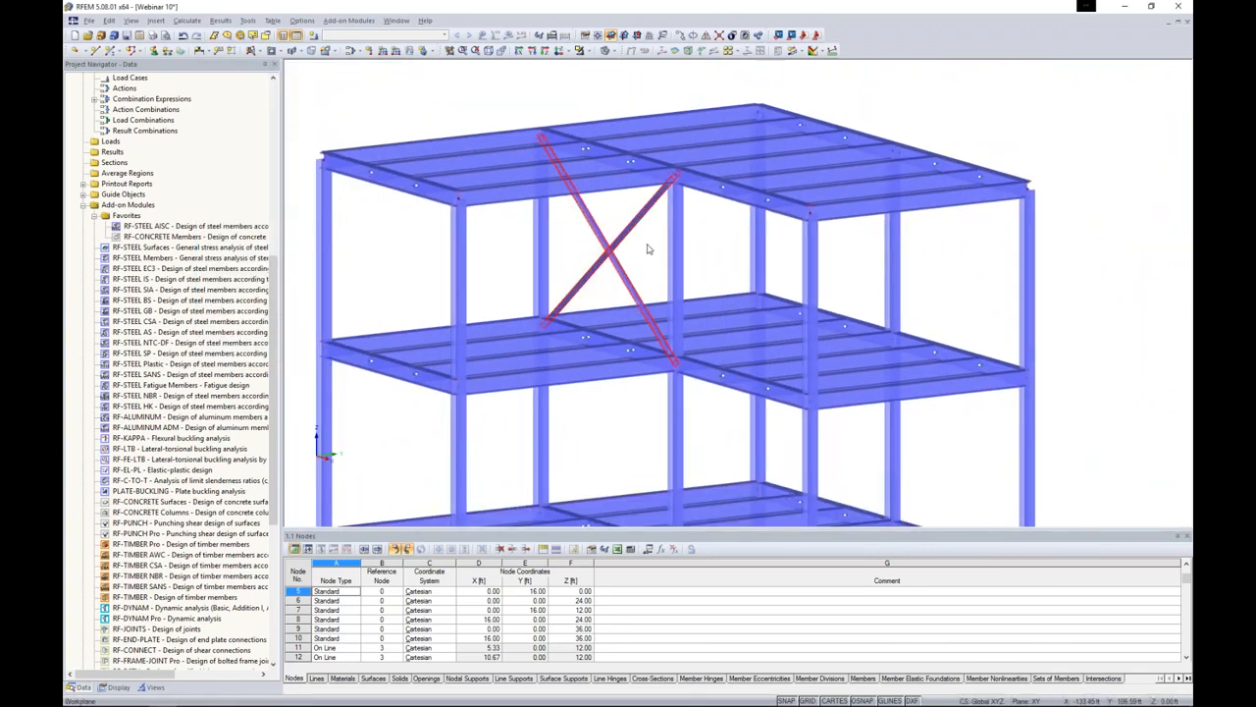
{"action": "middle_click_drag", "start_coordinate": [647, 249], "coordinate": [560, 162]}
{"action": "left_click_drag", "start_coordinate": [586, 88], "coordinate": [585, 276], "text": "ctrl"}
{"action": "middle_click_drag", "start_coordinate": [562, 326], "coordinate": [529, 210]}
{"action": "left_click_drag", "start_coordinate": [538, 181], "coordinate": [691, 385], "text": "ctrl"}
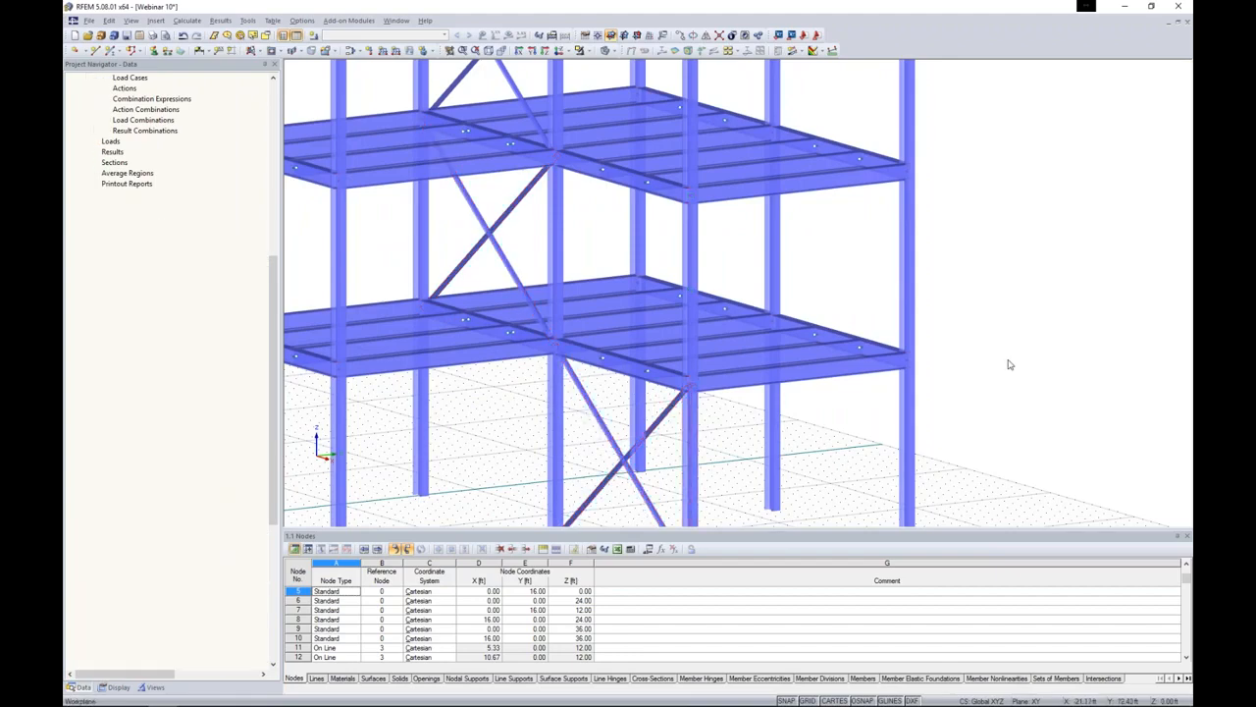
- Delete the brace diagonal that rises in the positive X direction on each of the three storeys
{"action": "scroll", "coordinate": [983, 402], "scroll_direction": "down", "scroll_amount": 2}
{"action": "middle_click_drag", "start_coordinate": [966, 424], "coordinate": [1147, 434], "text": "ctrl"}
{"action": "left_click_drag", "start_coordinate": [681, 512], "coordinate": [407, 239]}
{"action": "key", "text": "Delete"}
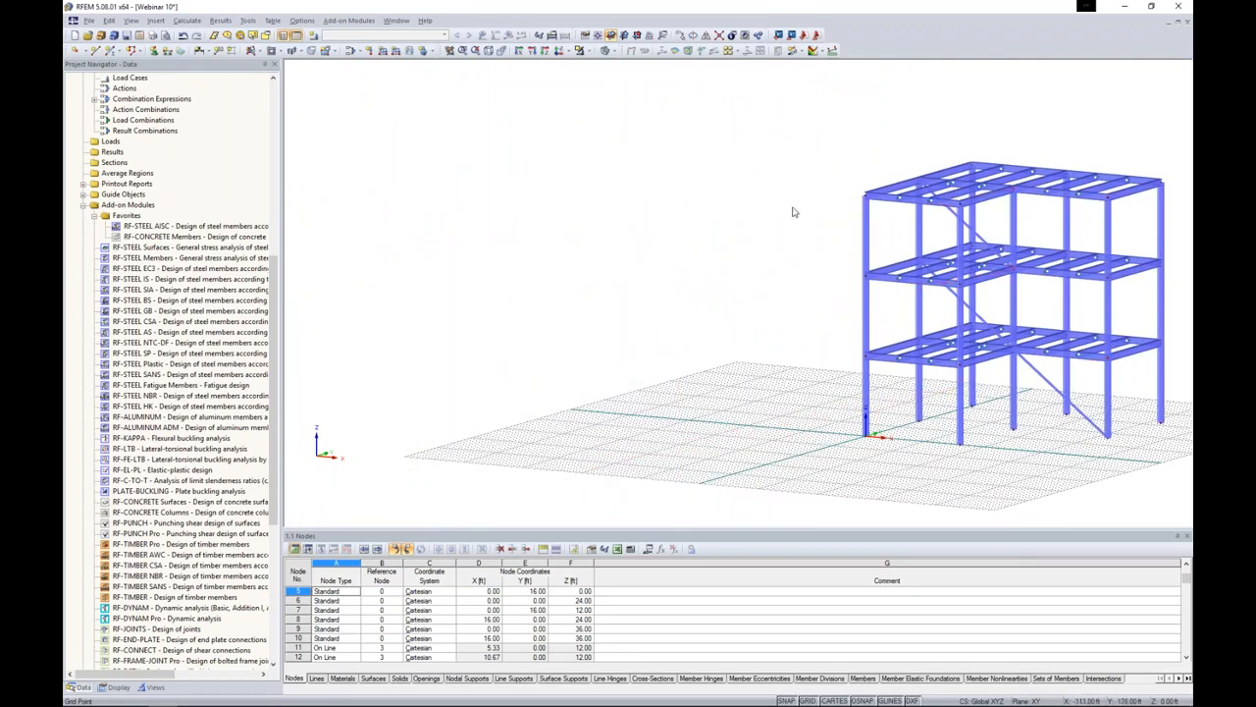
- Draw a Buckling brace with section L 5x5x3/4 in the top storey from node (0, 16, 24) to the inner corner column's top
{"action": "middle_click_drag", "start_coordinate": [792, 210], "coordinate": [560, 268], "text": "ctrl"}
{"action": "scroll", "coordinate": [937, 246], "scroll_direction": "up", "scroll_amount": 4}
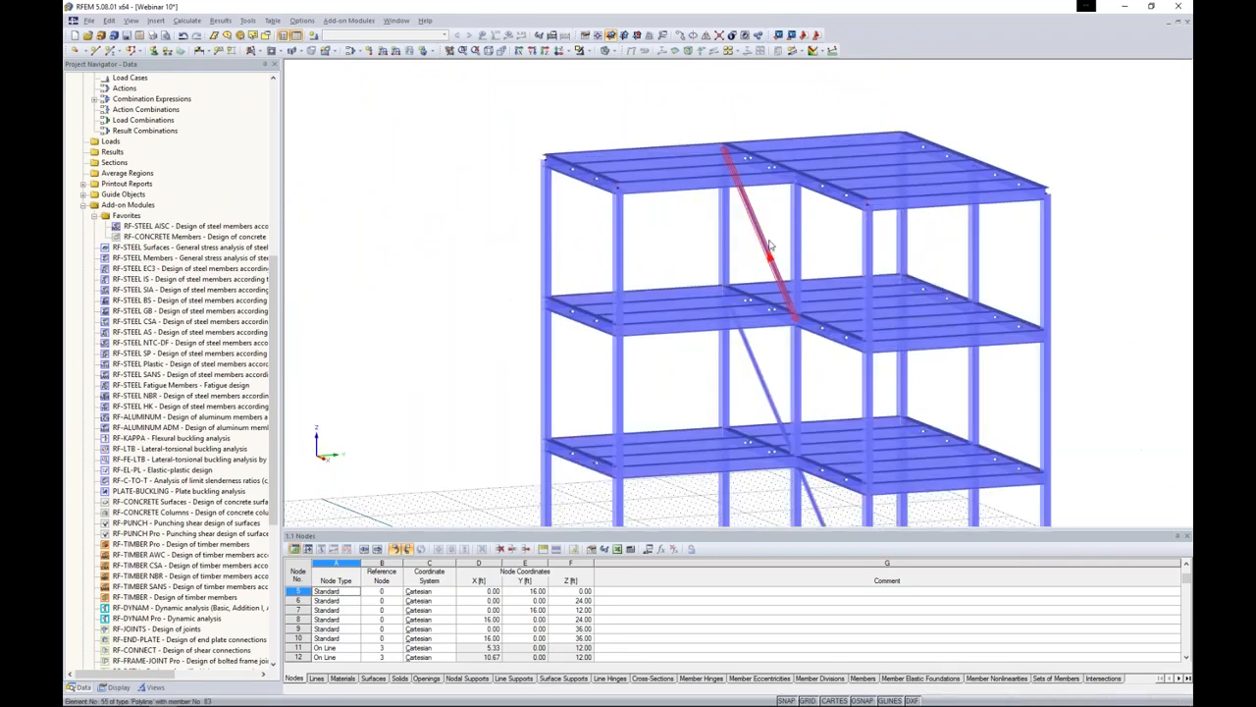
{"action": "left_click", "coordinate": [112, 51]}
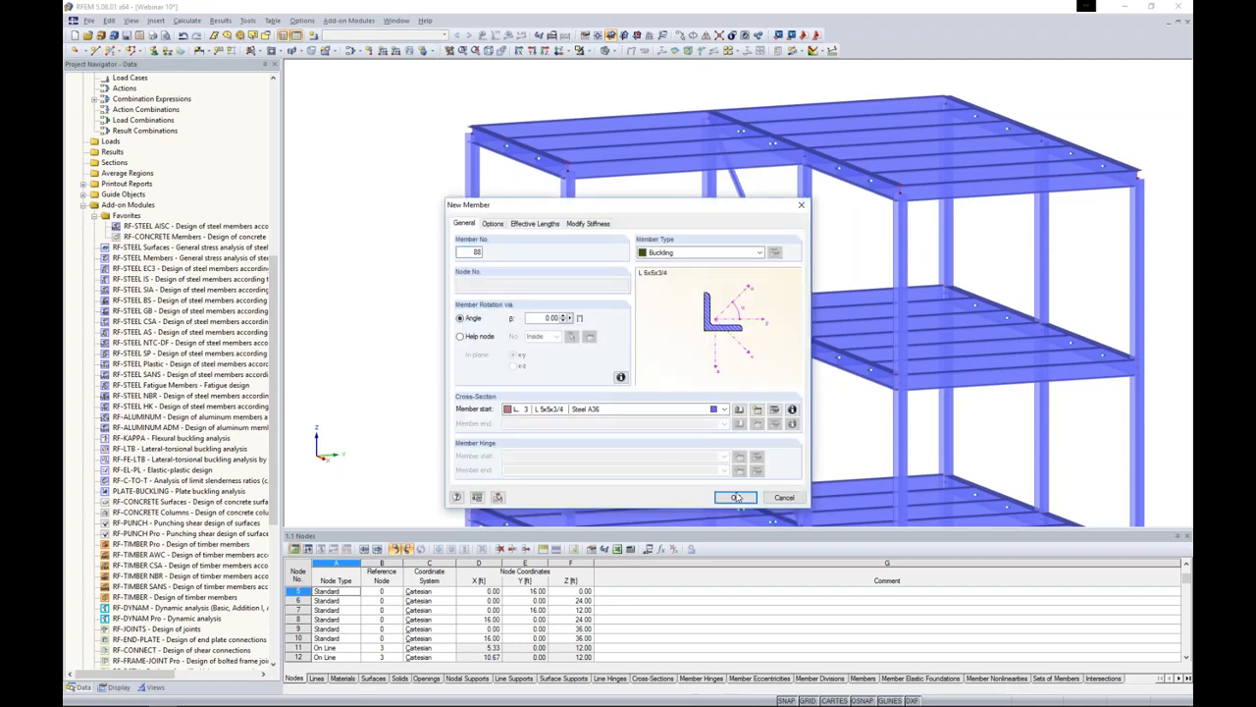
{"action": "left_click", "coordinate": [736, 497]}
{"action": "mouse_move", "coordinate": [735, 276]}
{"action": "middle_mouse_down", "text": "ctrl"}
{"action": "mouse_move", "coordinate": [603, 244]}
{"action": "mouse_move", "coordinate": [725, 295]}
{"action": "middle_mouse_up", "text": "ctrl"}
{"action": "left_click", "coordinate": [695, 308]}
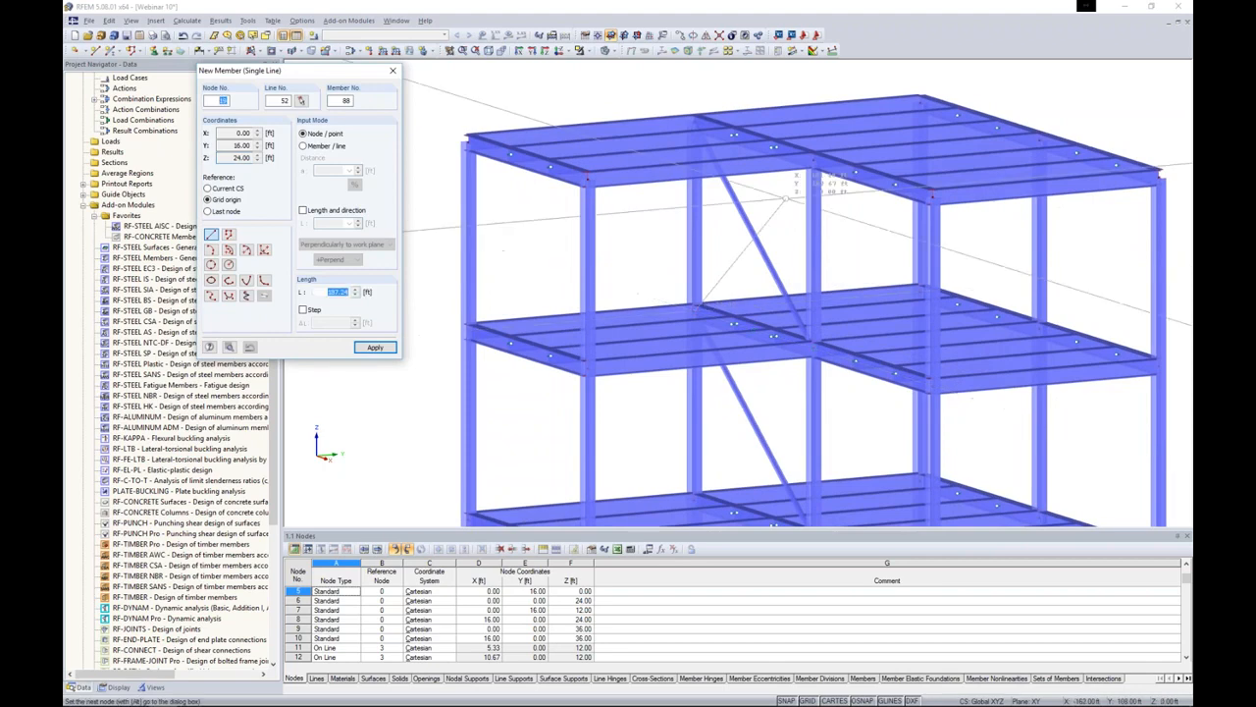
{"action": "left_click", "coordinate": [809, 172]}
{"action": "key", "text": "Escape"}
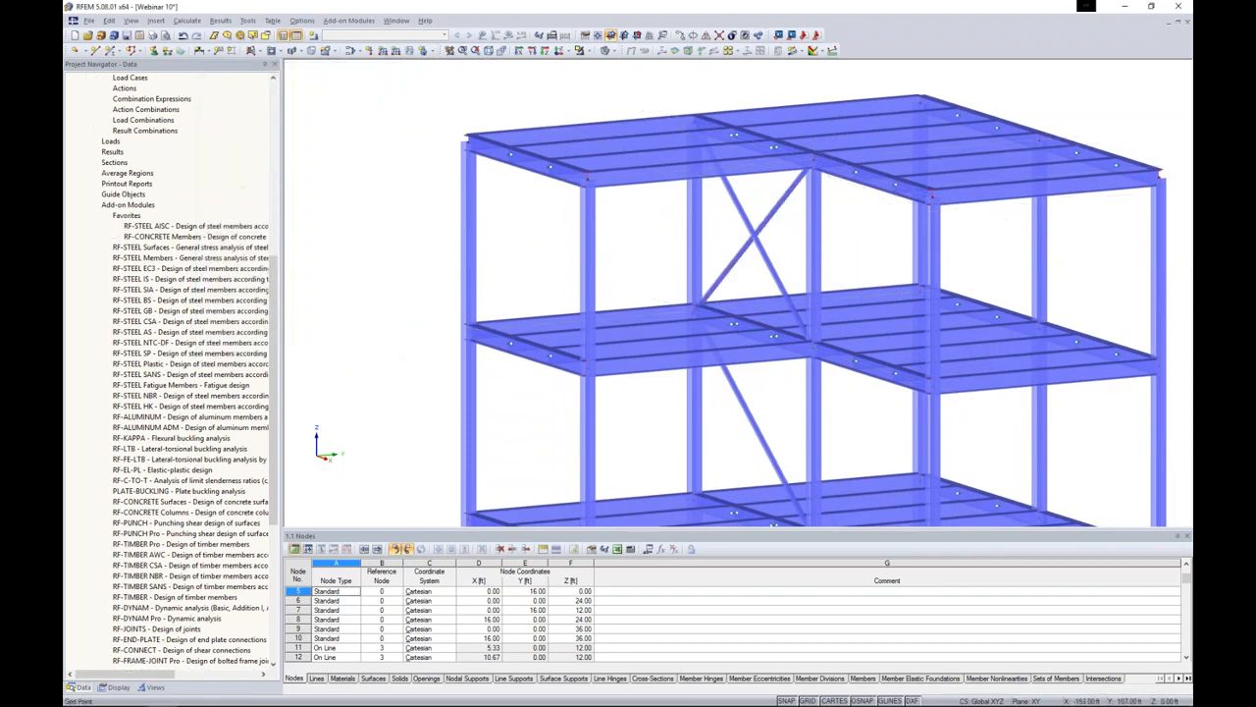
- Copy the new top-storey diagonal to the middle storey and to the ground-storey bay, crossing the existing diagonals
{"action": "left_click", "coordinate": [779, 202]}
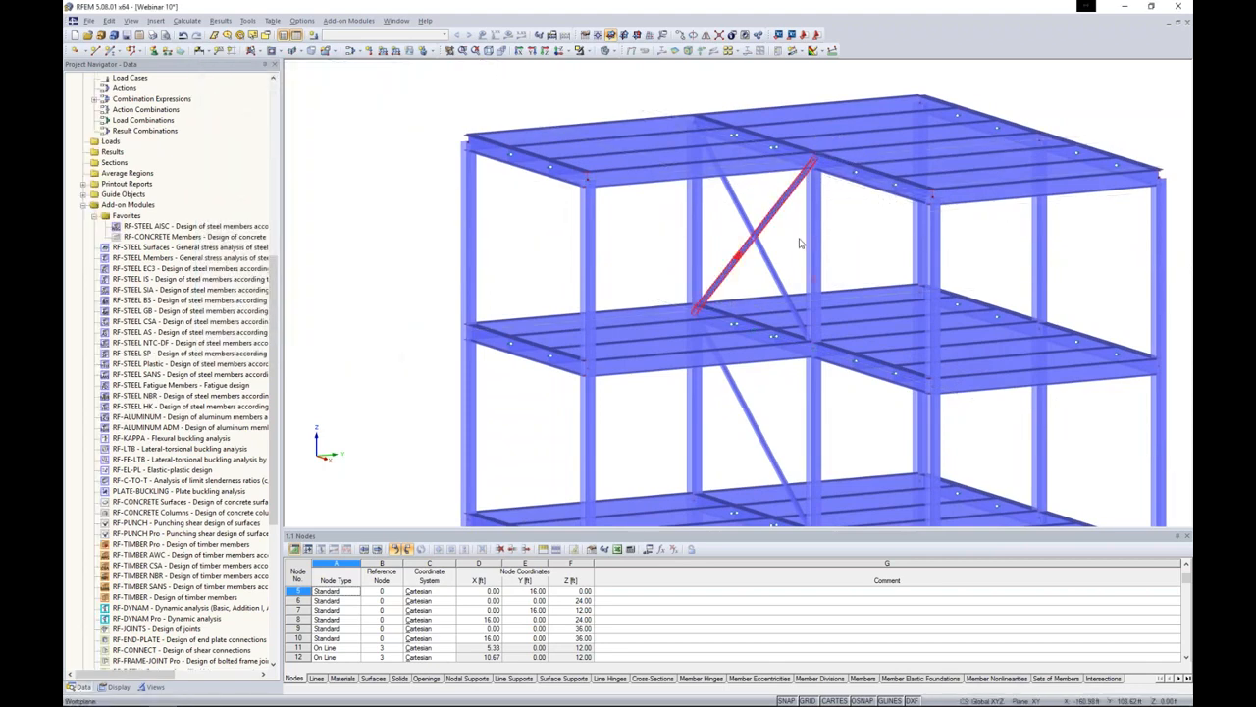
{"action": "middle_click_drag", "start_coordinate": [790, 233], "coordinate": [694, 165]}
{"action": "scroll", "coordinate": [708, 103], "scroll_direction": "down", "scroll_amount": 2}
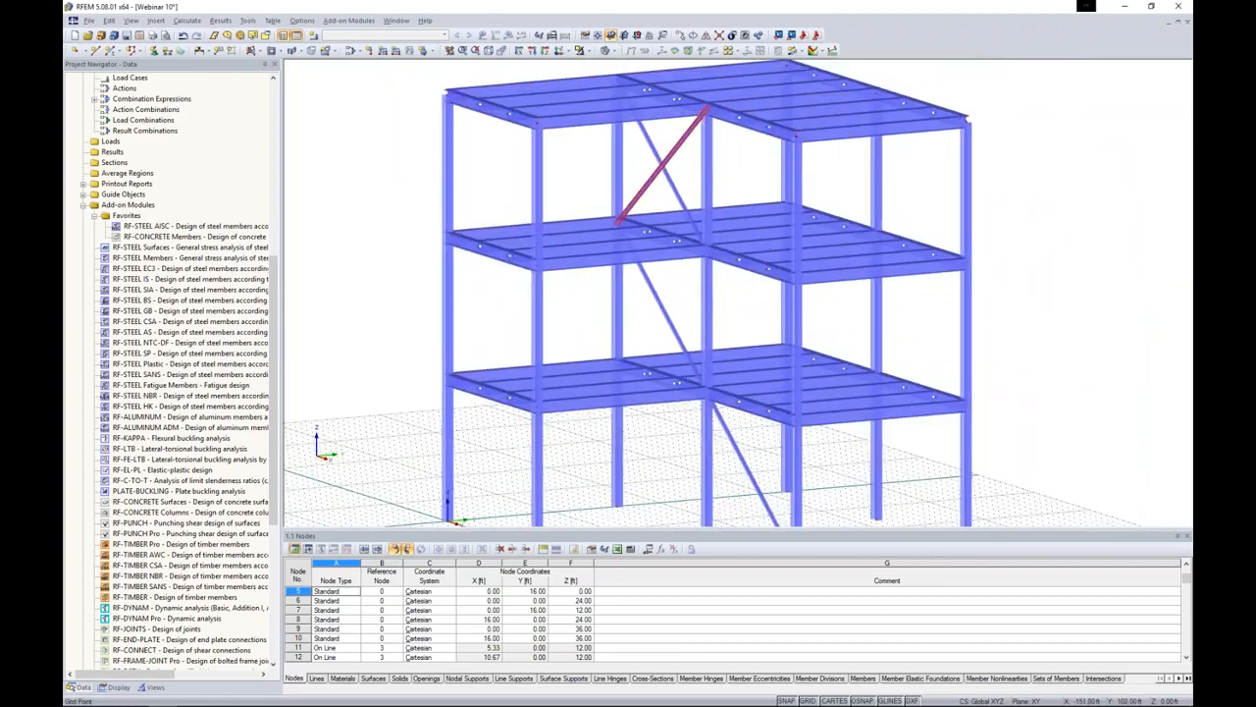
{"action": "left_click_drag", "start_coordinate": [649, 182], "coordinate": [649, 325], "text": "ctrl"}
{"action": "left_click_drag", "start_coordinate": [698, 270], "coordinate": [791, 437], "text": "ctrl"}
{"action": "left_click", "coordinate": [984, 343]}
- Show the whole braced frame in a tilted overall view and save the model
{"action": "middle_click_drag", "start_coordinate": [984, 344], "coordinate": [1010, 351], "text": "ctrl"}
{"action": "scroll", "coordinate": [1077, 324], "scroll_direction": "down", "scroll_amount": 3}
{"action": "middle_click_drag", "start_coordinate": [1084, 339], "coordinate": [967, 345], "text": "ctrl"}
{"action": "left_click", "coordinate": [125, 35]}
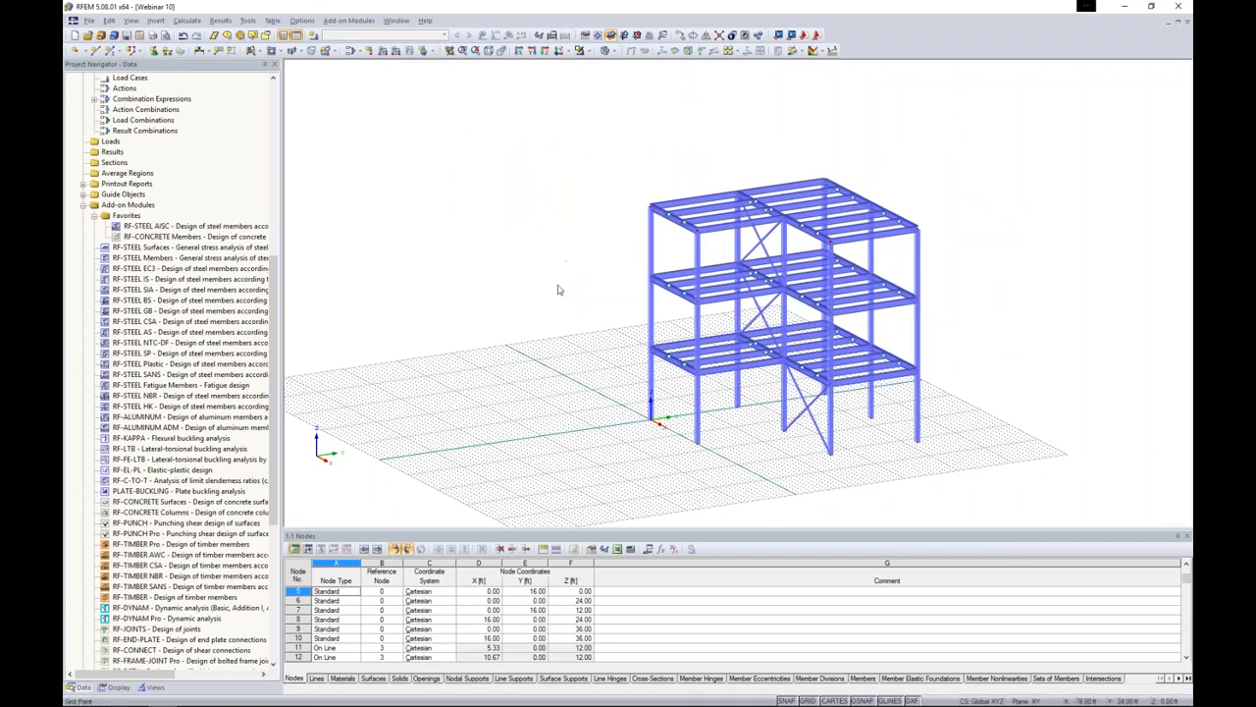
{"action": "middle_click_drag", "start_coordinate": [559, 289], "coordinate": [531, 233]}
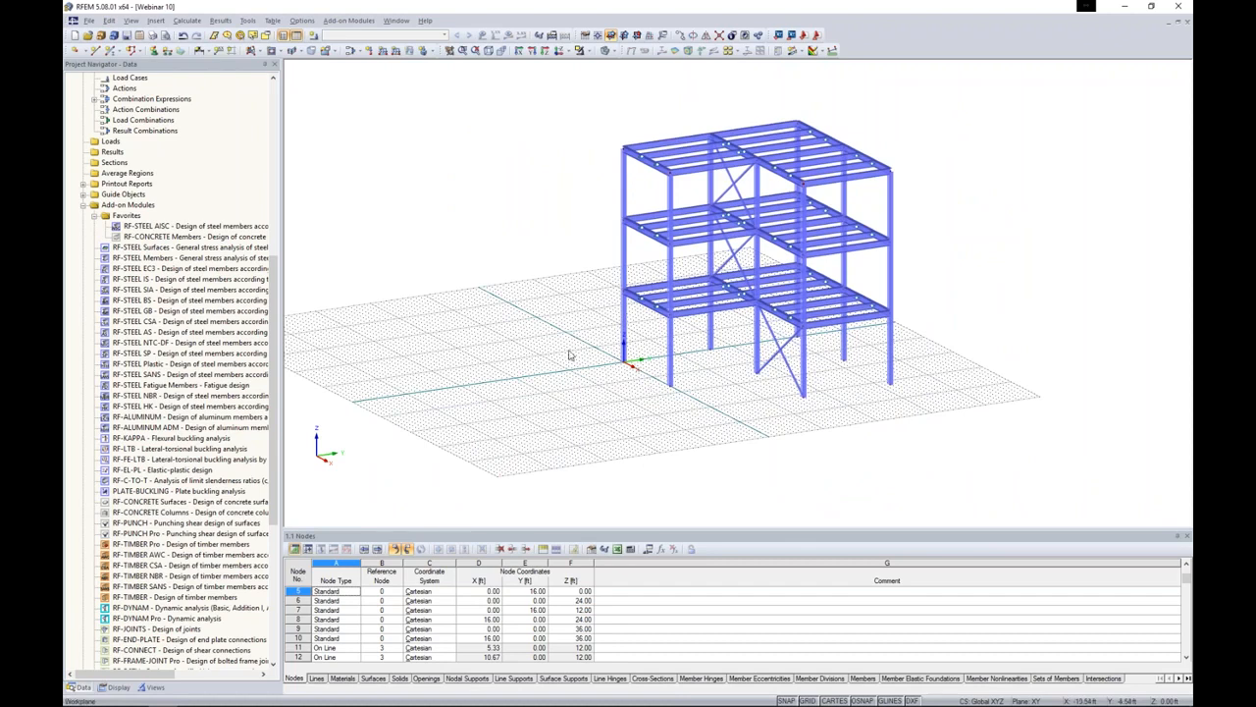
- Move the work plane origin to the frame's corner node at (0, 0, 12) and show the model in plan
{"action": "left_click", "coordinate": [601, 36]}
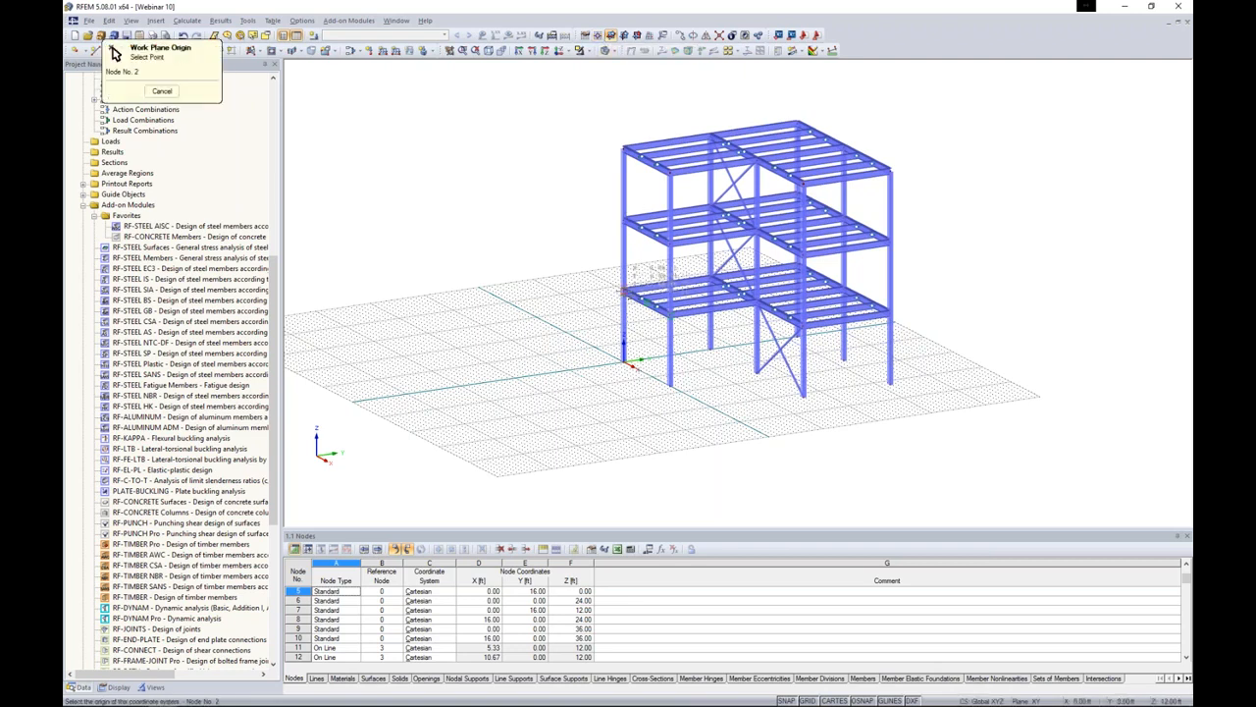
{"action": "left_click", "coordinate": [624, 290]}
{"action": "middle_click_drag", "start_coordinate": [664, 441], "coordinate": [712, 437], "text": "ctrl"}
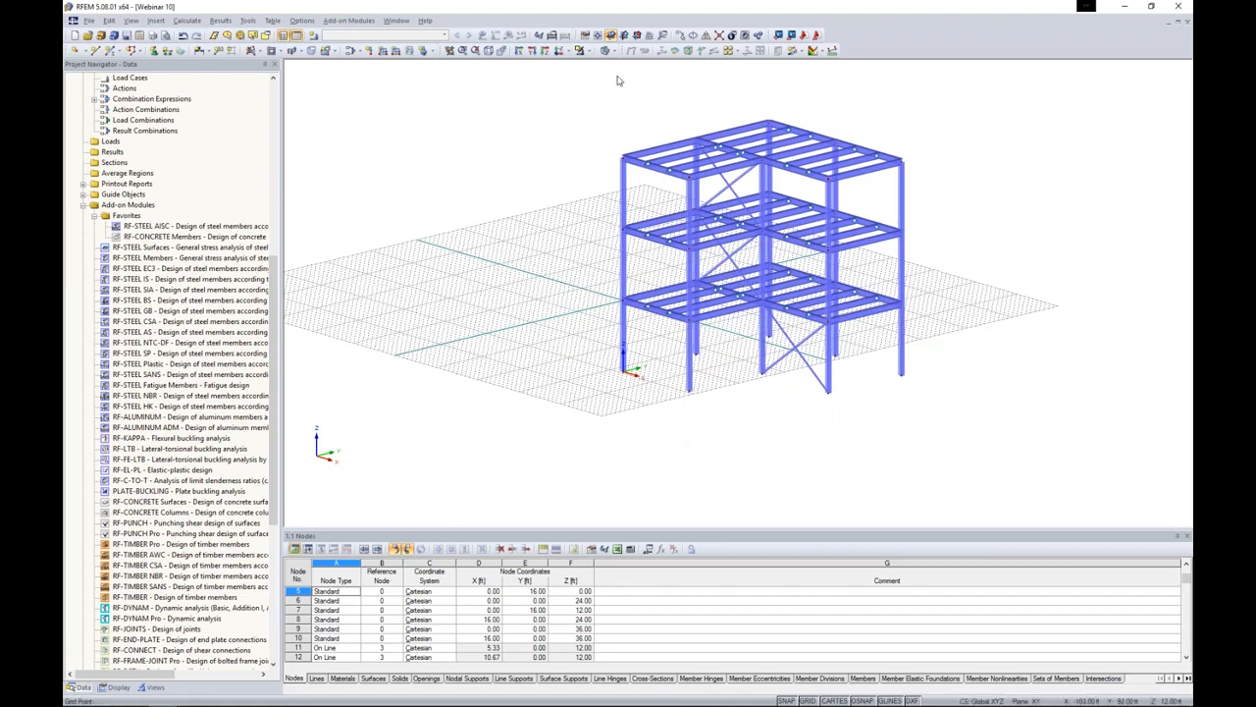
{"action": "left_click", "coordinate": [559, 50]}
{"action": "scroll", "coordinate": [645, 252], "scroll_direction": "down", "scroll_amount": 4}
{"action": "middle_click_drag", "start_coordinate": [695, 393], "coordinate": [694, 255]}
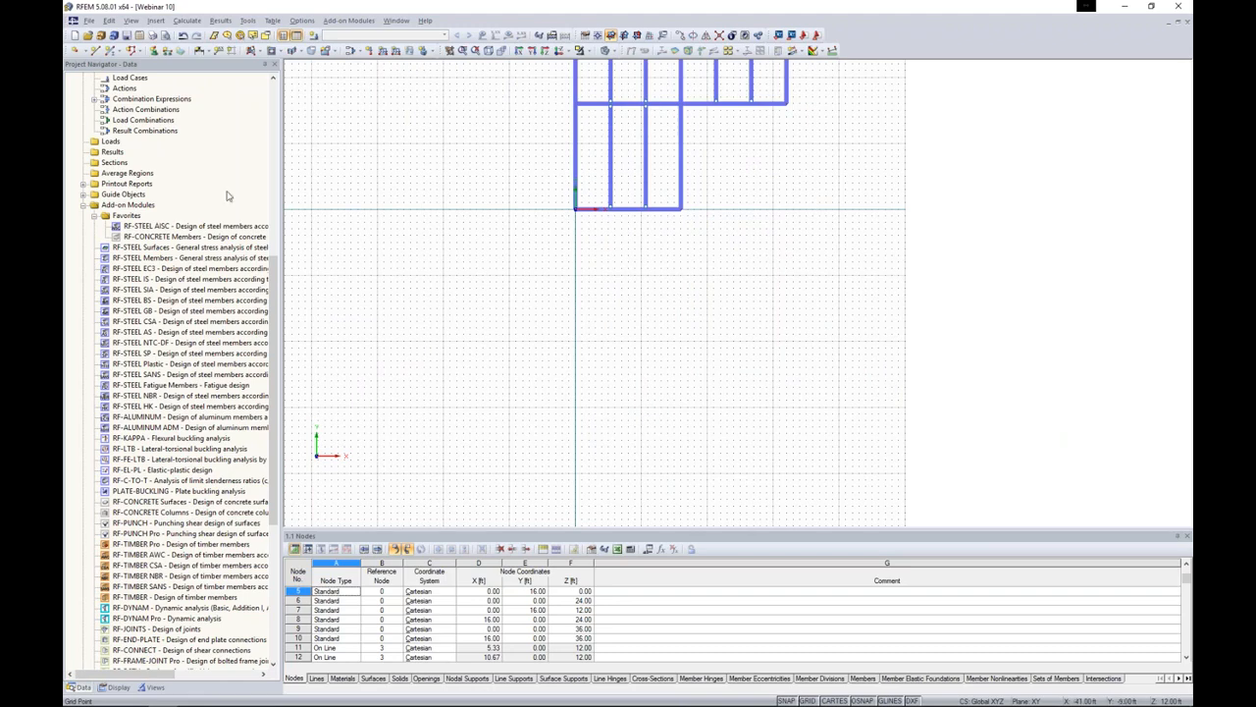
- Add a standard node at X -23, Y -25, Z 12 ft in row 72 of the nodes table
{"action": "left_click", "coordinate": [76, 51]}
{"action": "left_click_drag", "start_coordinate": [526, 535], "coordinate": [521, 430]}
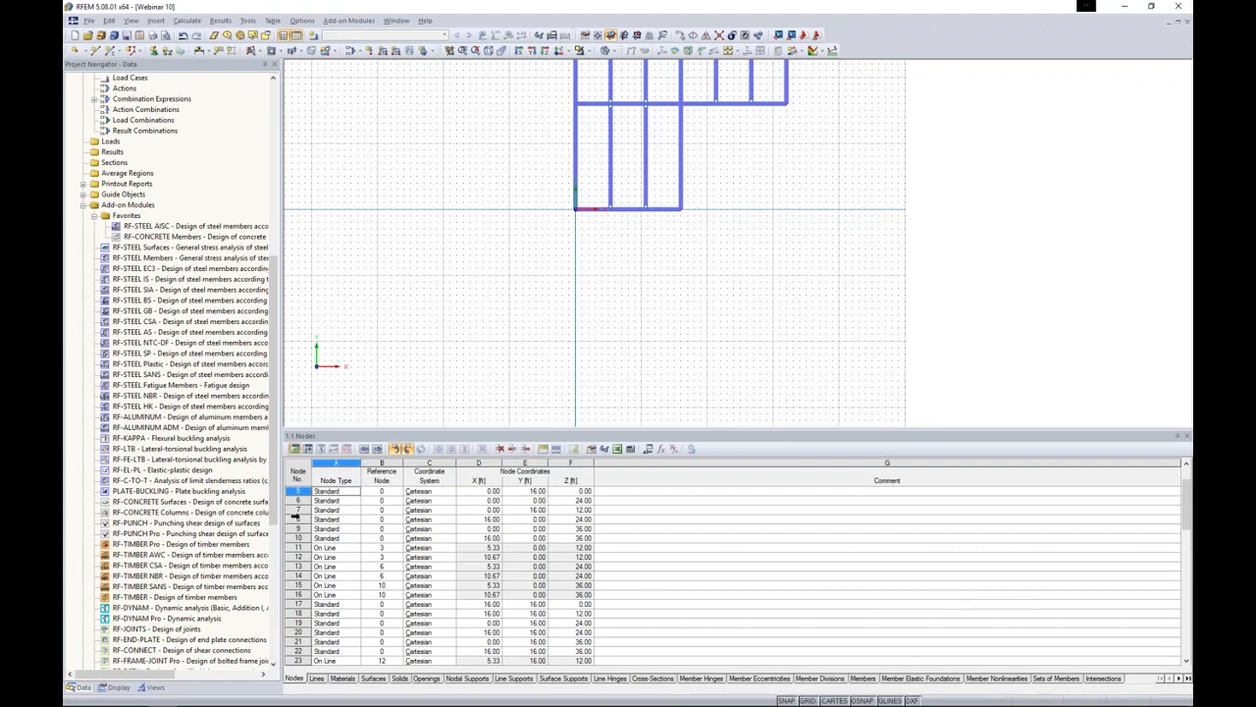
{"action": "scroll", "coordinate": [386, 565], "scroll_direction": "down", "scroll_amount": 15}
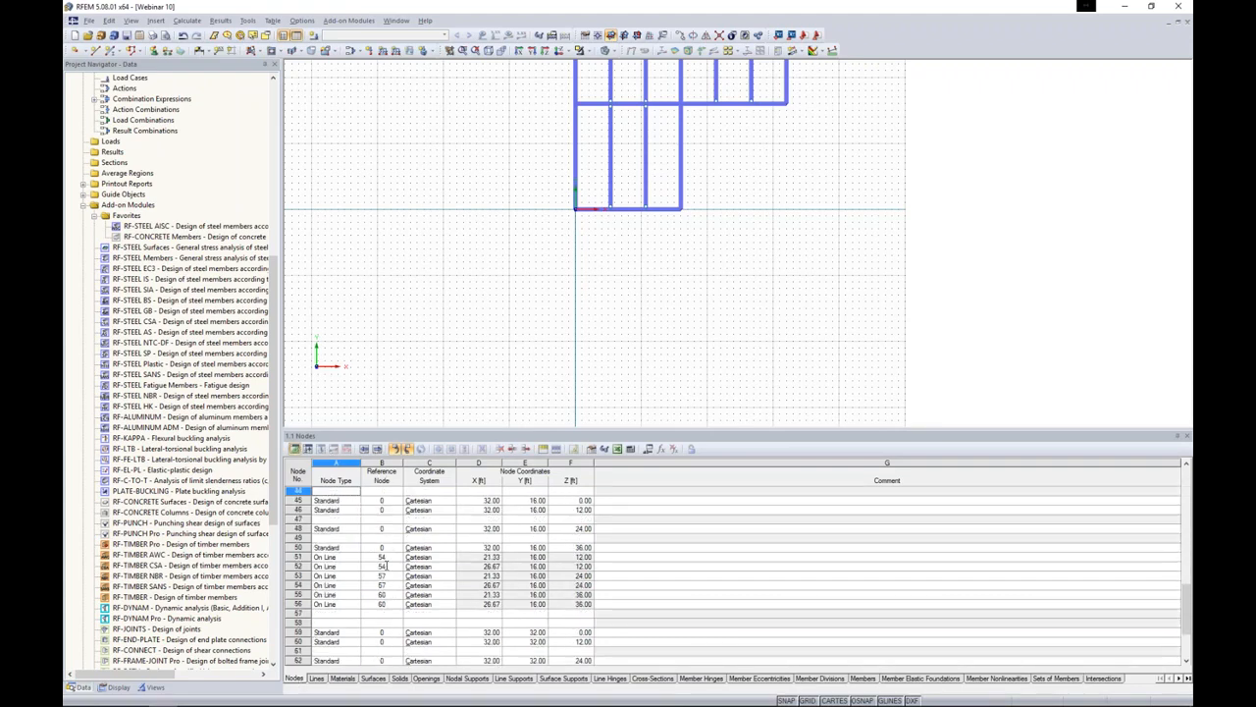
{"action": "scroll", "coordinate": [386, 565], "scroll_direction": "down", "scroll_amount": 5}
{"action": "scroll", "coordinate": [383, 564], "scroll_direction": "up", "scroll_amount": 2}
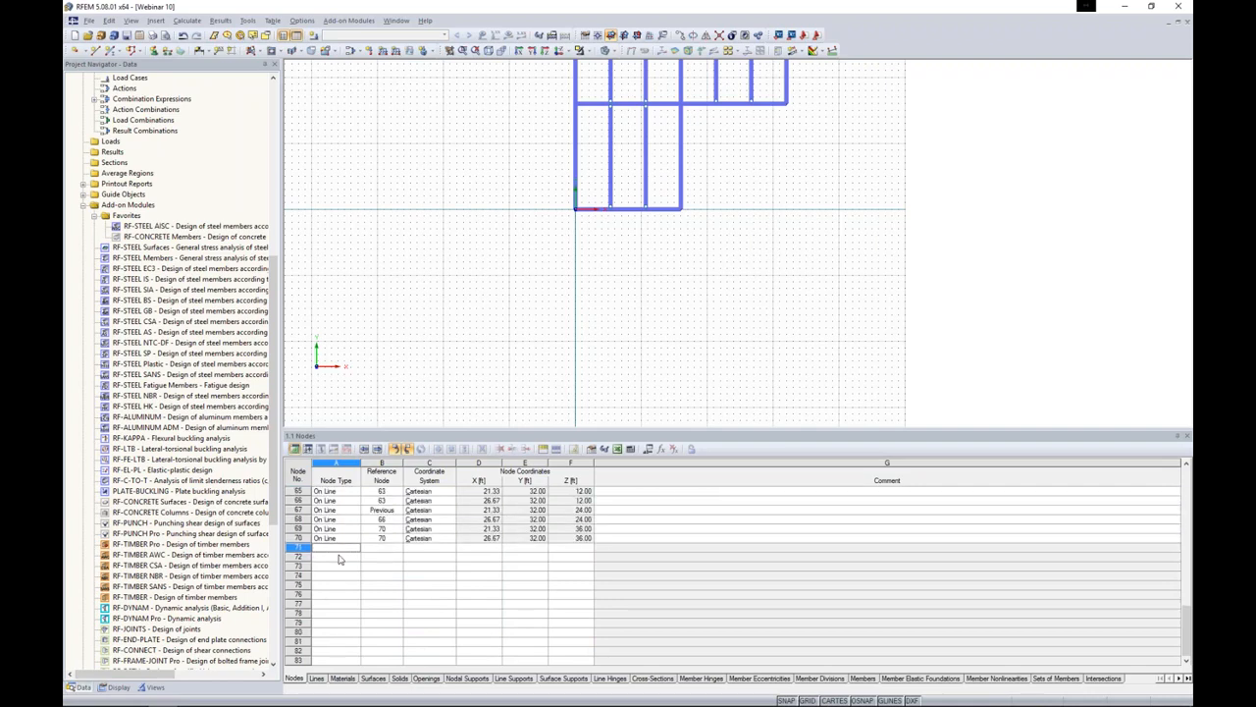
{"action": "left_click", "coordinate": [336, 556]}
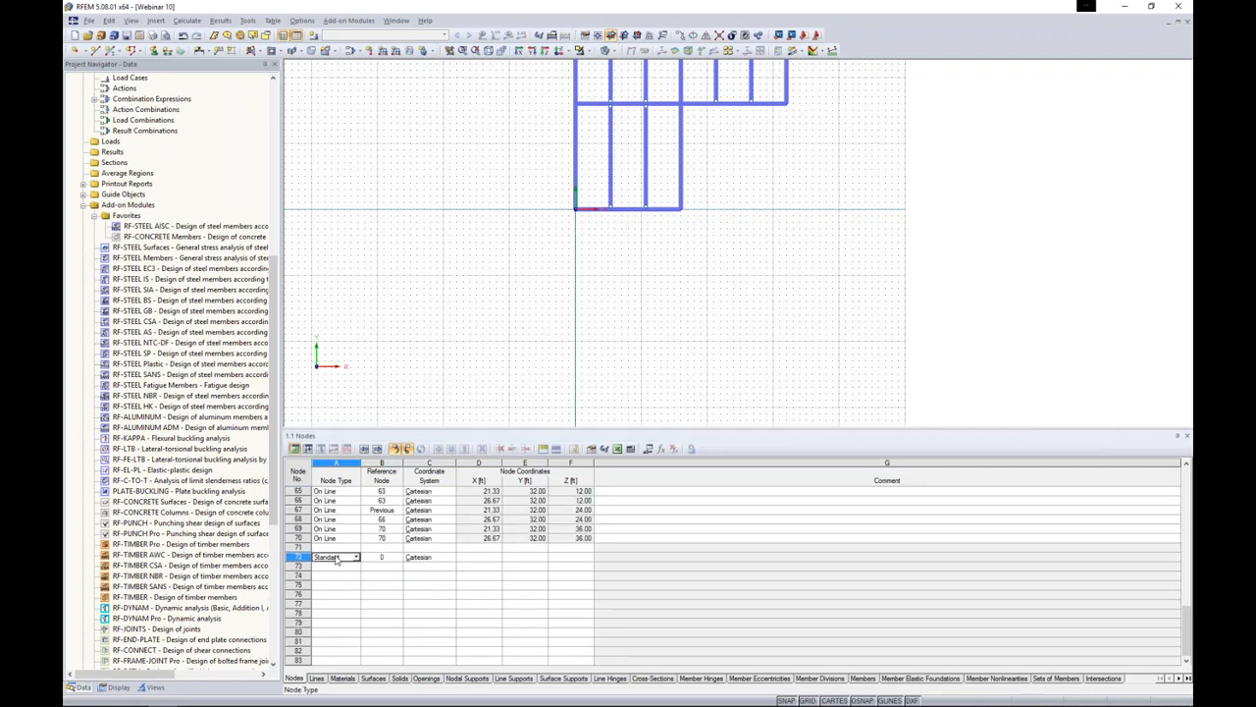
{"action": "left_click", "coordinate": [472, 557]}
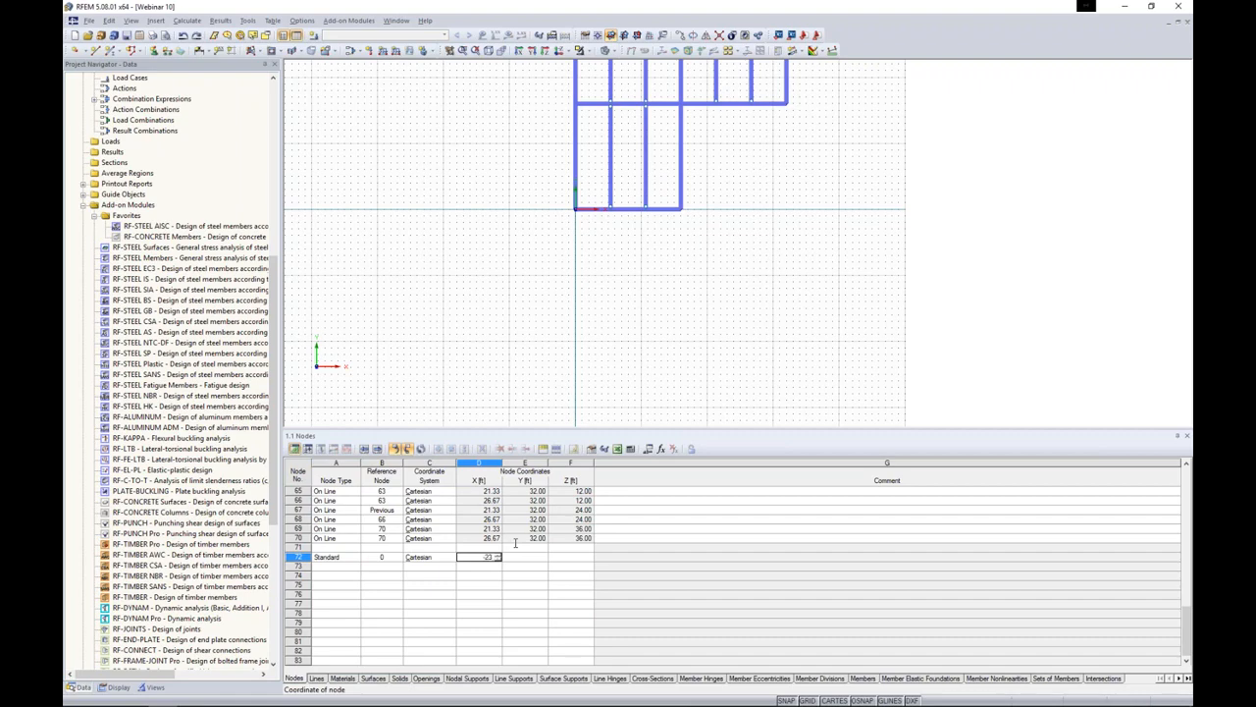
{"action": "key", "text": "Tab"}
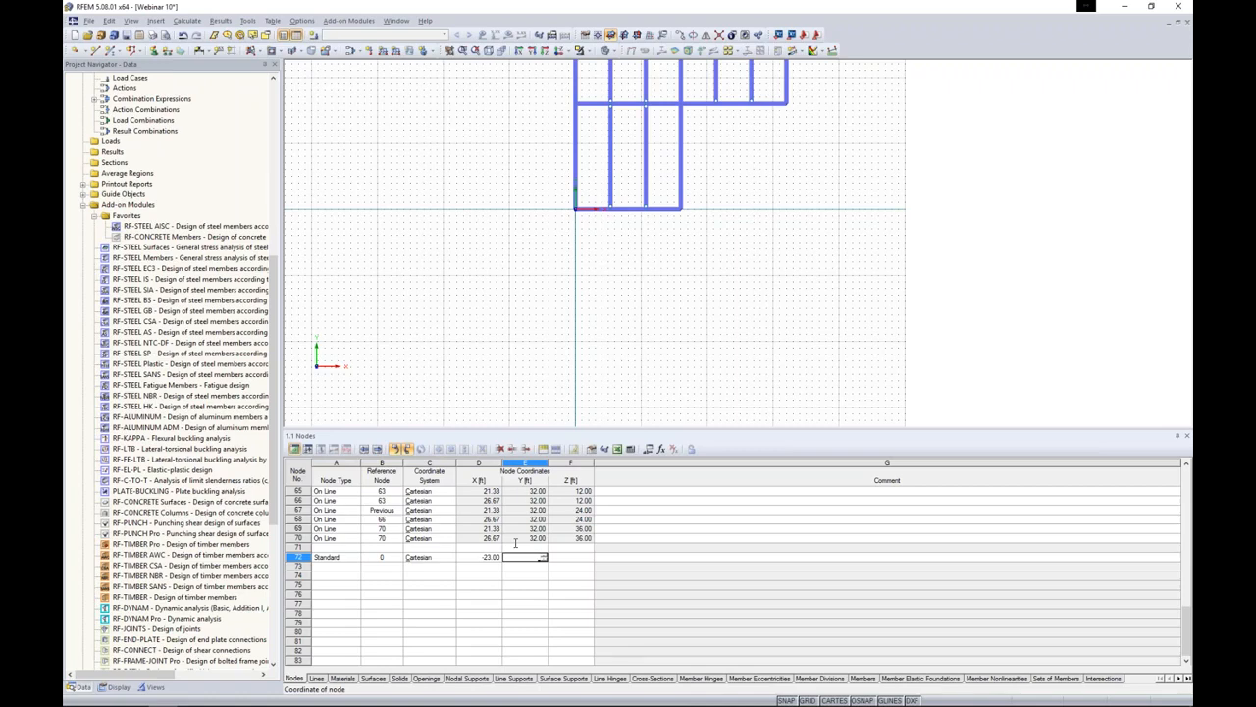
{"action": "type", "text": "3"}
{"action": "key", "text": "Tab"}
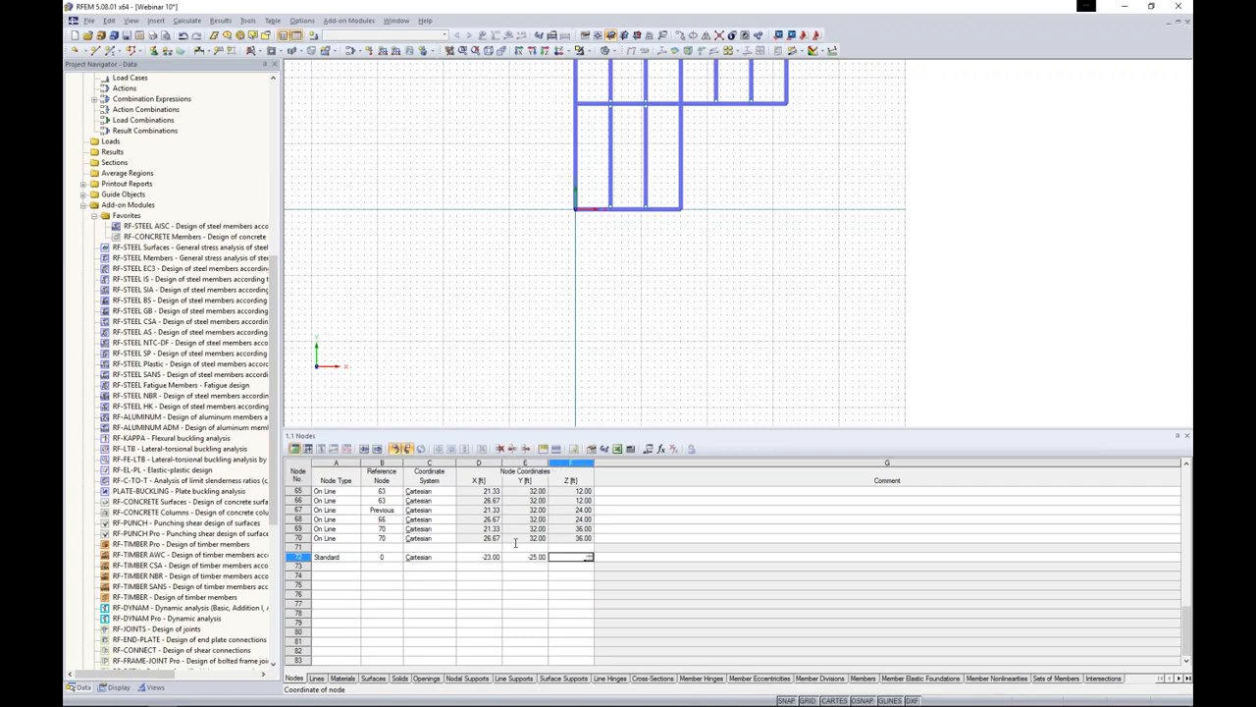
{"action": "type", "text": "12"}
{"action": "key", "text": "Return"}
- Add a standard node at X 39, Y -3, Z 12 ft in row 73 of the nodes table
{"action": "key", "text": "shift+Tab"}
{"action": "key", "text": "shift+Tab"}
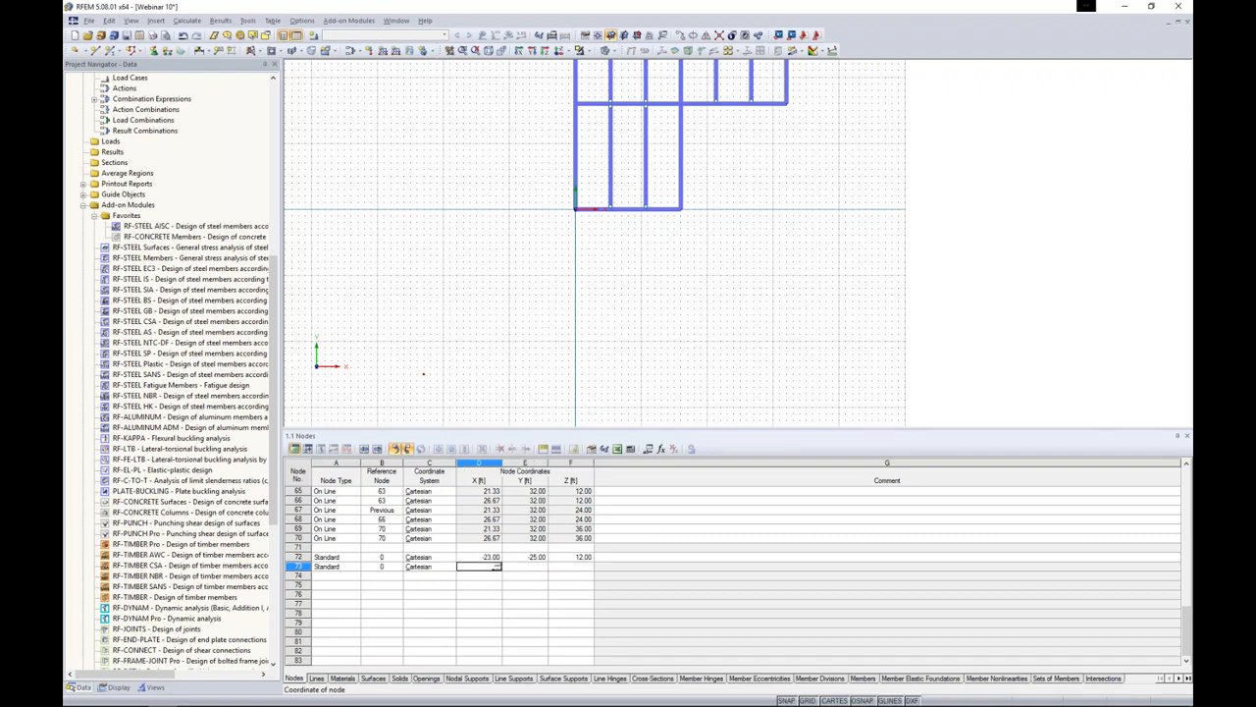
{"action": "type", "text": "39"}
{"action": "key", "text": "Tab"}
{"action": "type", "text": "-3"}
{"action": "key", "text": "Tab"}
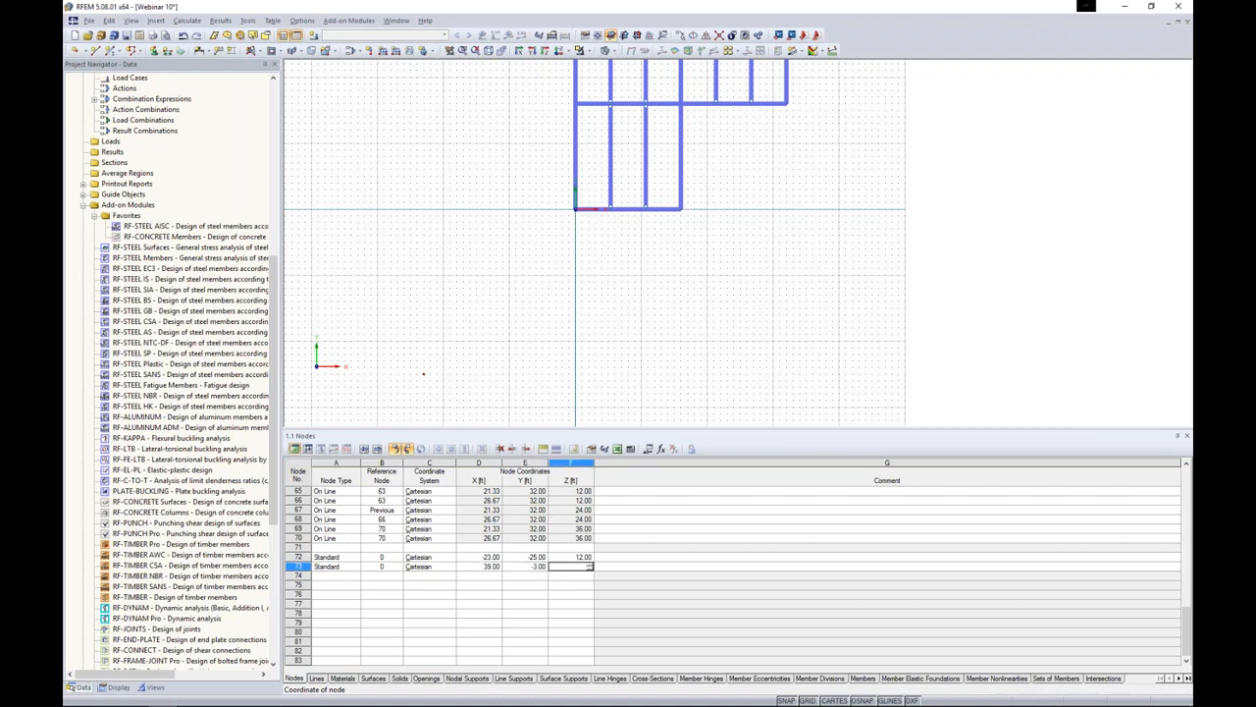
{"action": "type", "text": "12"}
{"action": "key", "text": "Return"}
- Add a standard node at X 15, Y -45, Z 12 ft in row 74 of the nodes table
{"action": "key", "text": "shift+Tab"}
{"action": "key", "text": "shift+Tab"}
{"action": "type", "text": "15"}
{"action": "key", "text": "Tab"}
{"action": "type", "text": "-45"}
{"action": "key", "text": "Tab"}
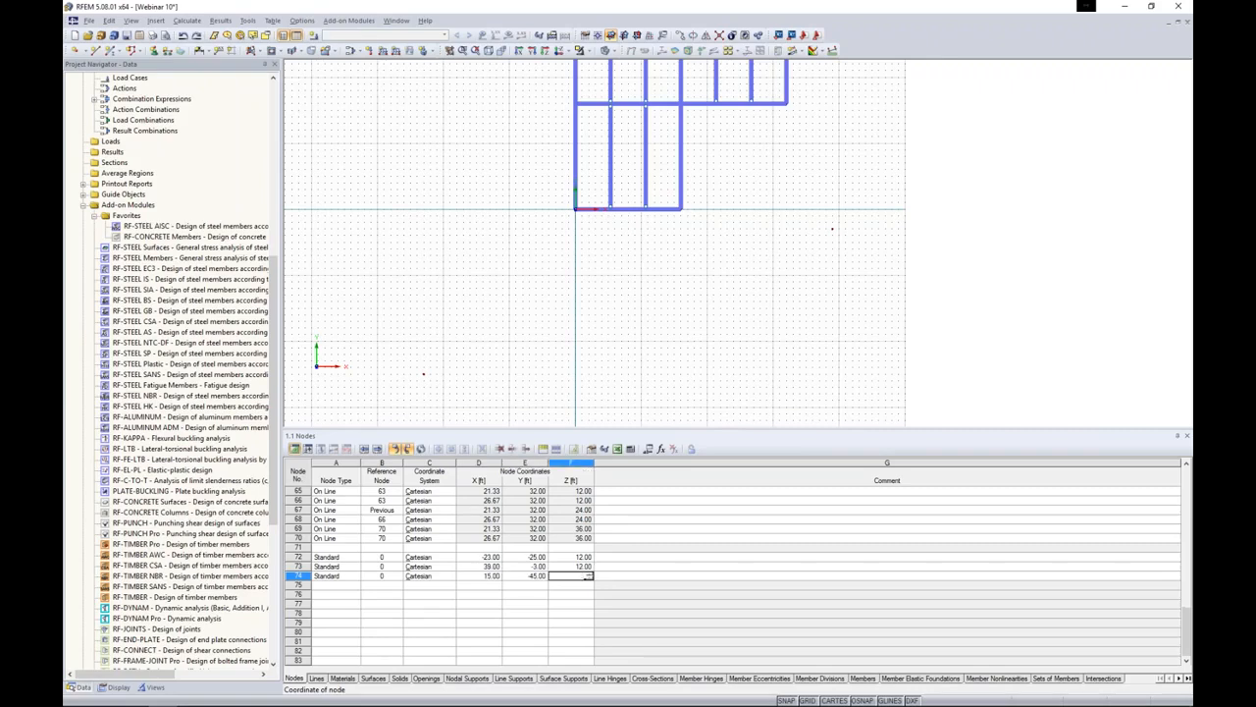
{"action": "type", "text": "12"}
{"action": "key", "text": "Return"}
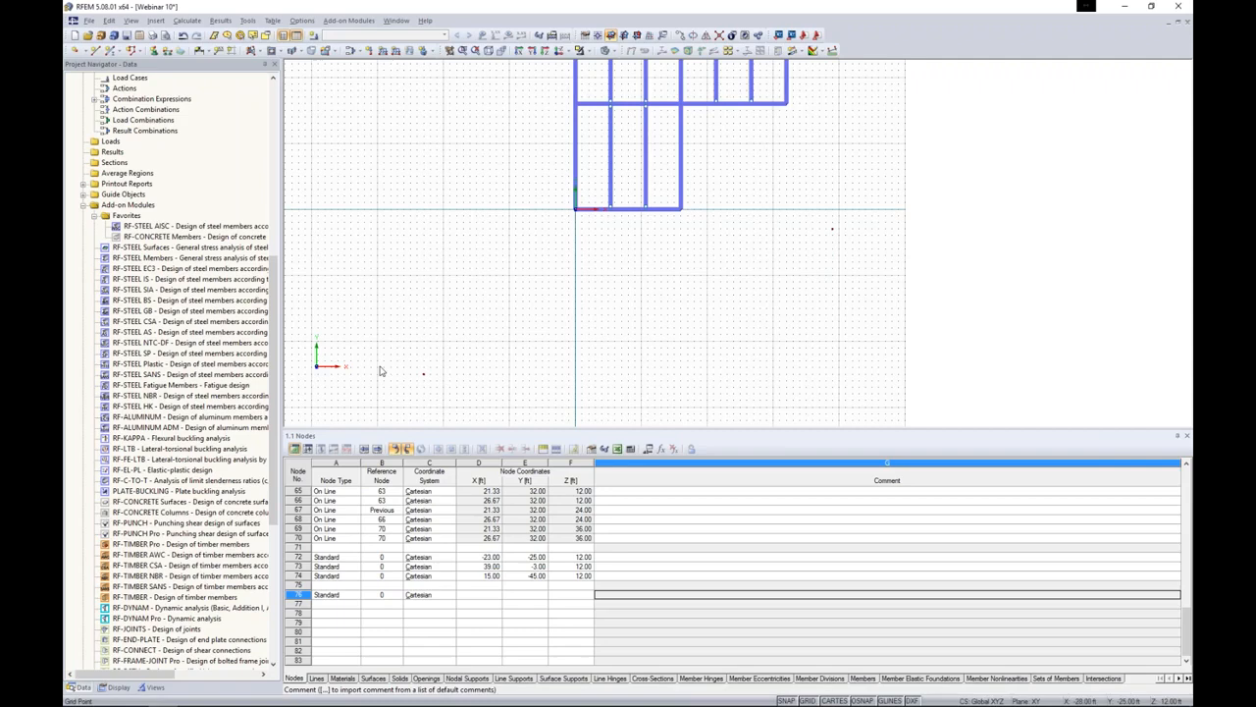
- Start a new rectangular surface and change its material to Concrete f'c = 5000 psi from ACI 318-14
{"action": "left_click_drag", "start_coordinate": [676, 428], "coordinate": [673, 518]}
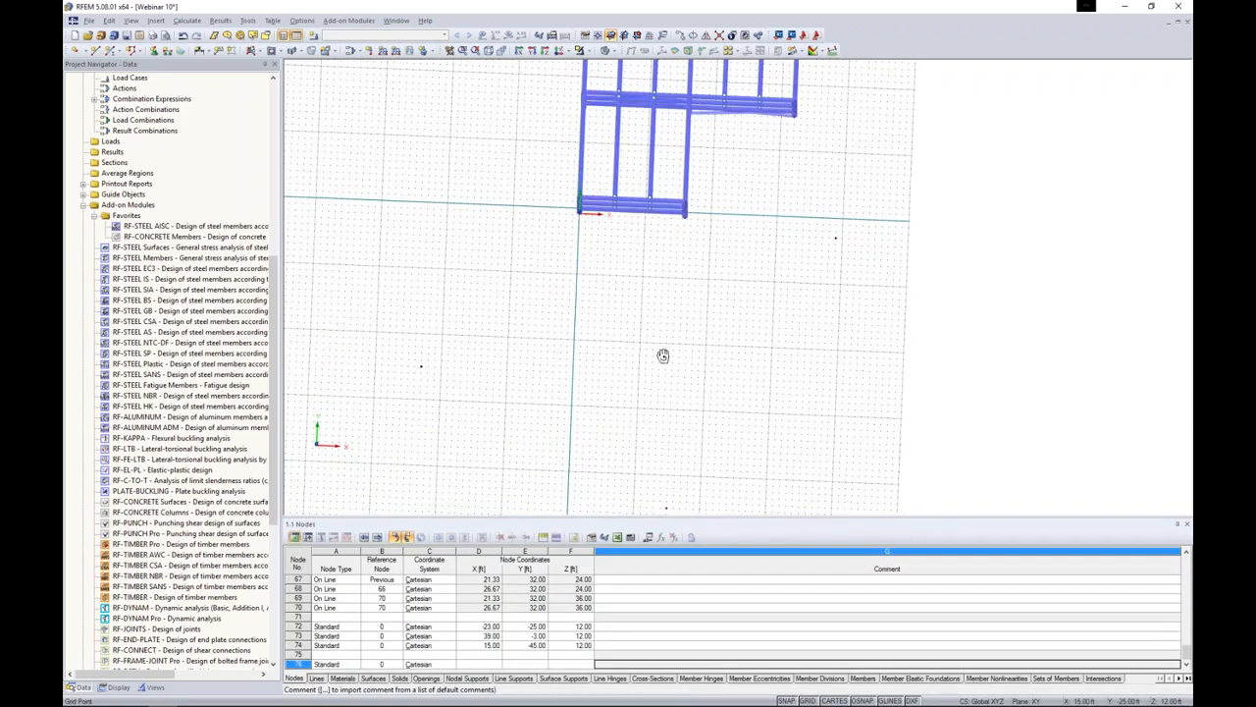
{"action": "middle_click_drag", "start_coordinate": [662, 356], "coordinate": [507, 148], "text": "ctrl"}
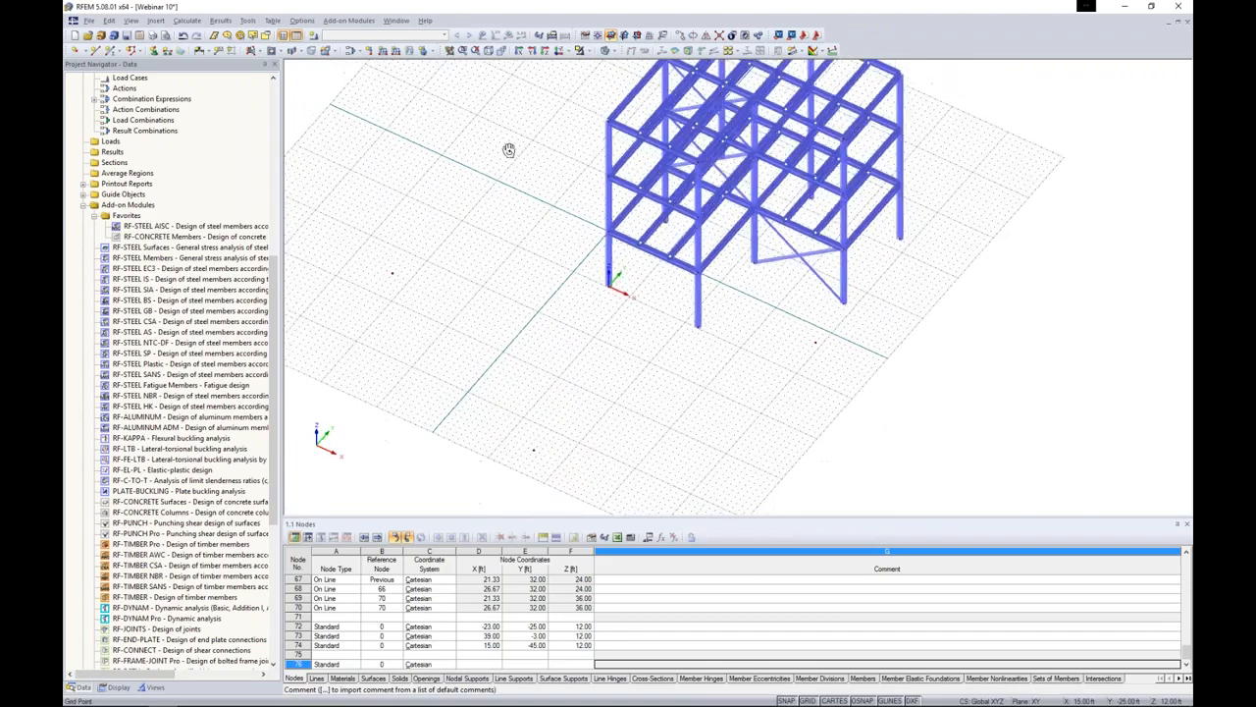
{"action": "scroll", "coordinate": [580, 383], "scroll_direction": "down", "scroll_amount": 2}
{"action": "middle_click_drag", "start_coordinate": [580, 383], "coordinate": [477, 291], "text": "ctrl"}
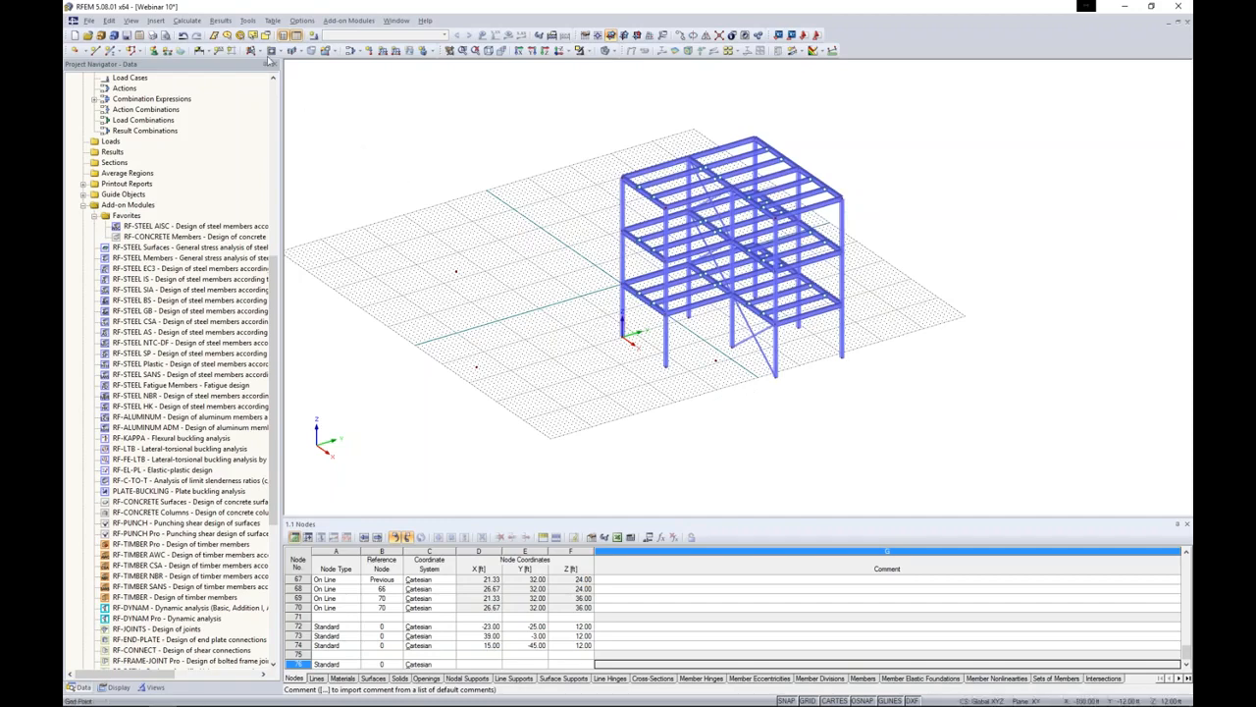
{"action": "left_click", "coordinate": [259, 52]}
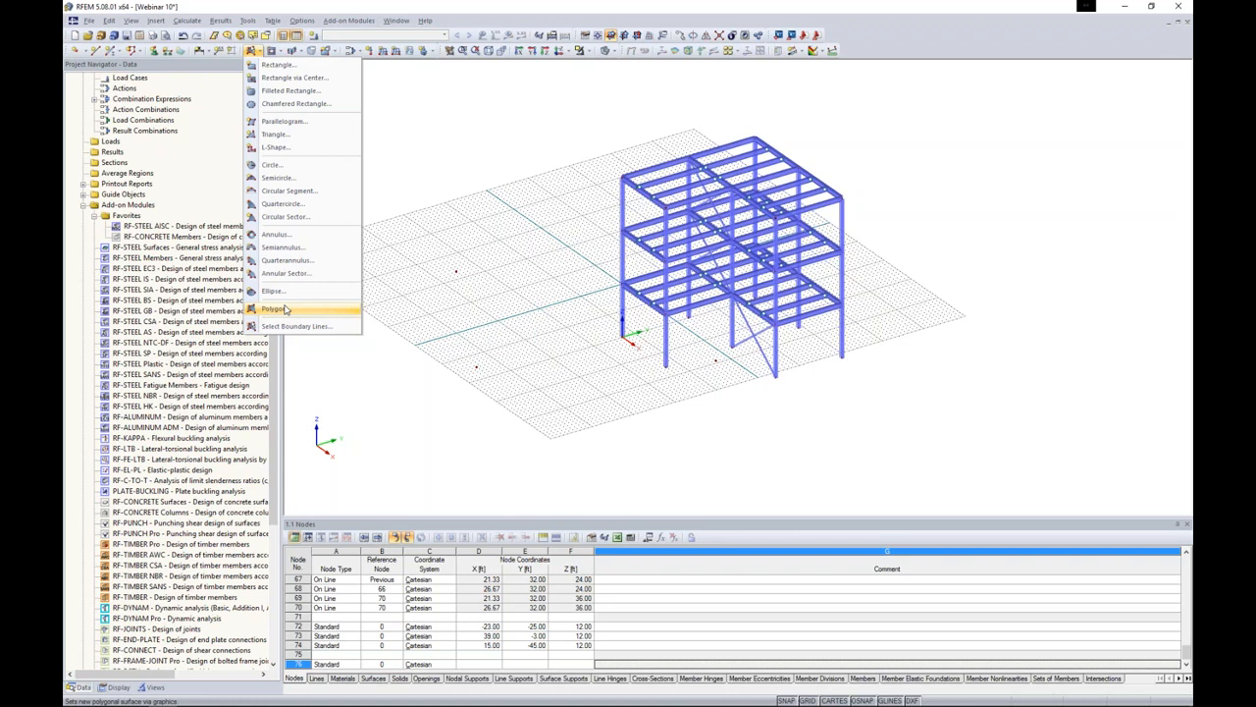
{"action": "left_click", "coordinate": [279, 66]}
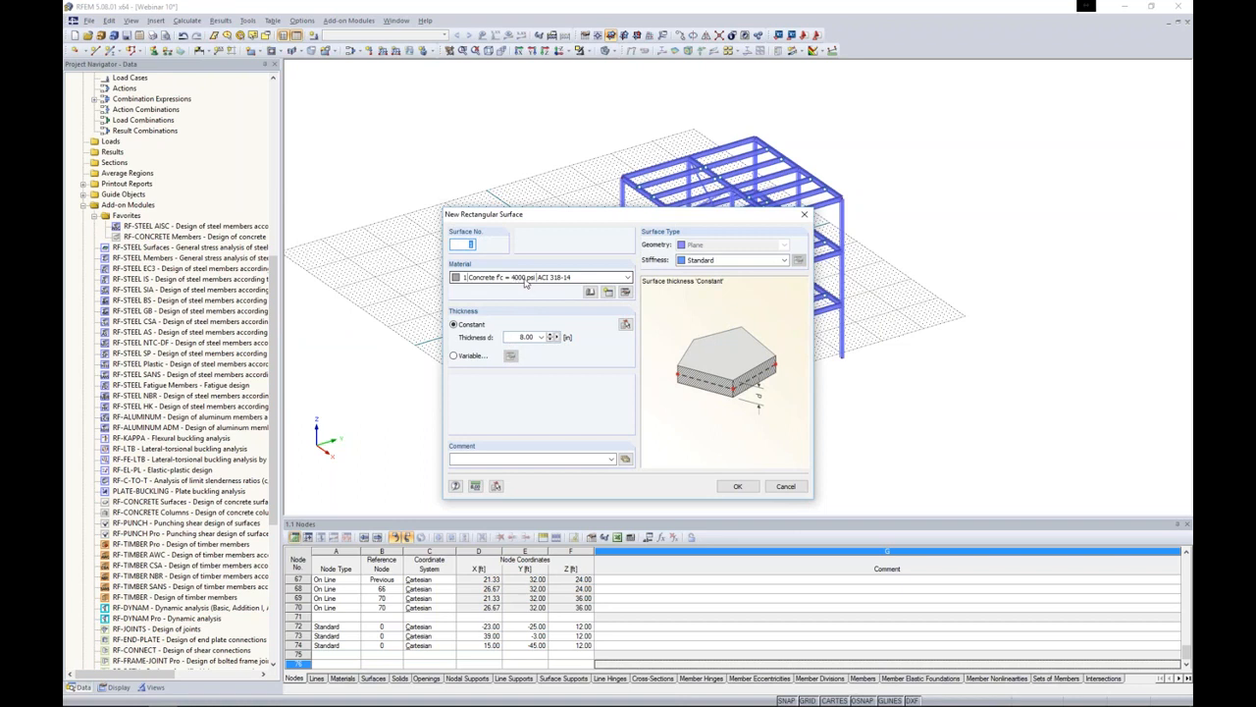
{"action": "left_click", "coordinate": [625, 292]}
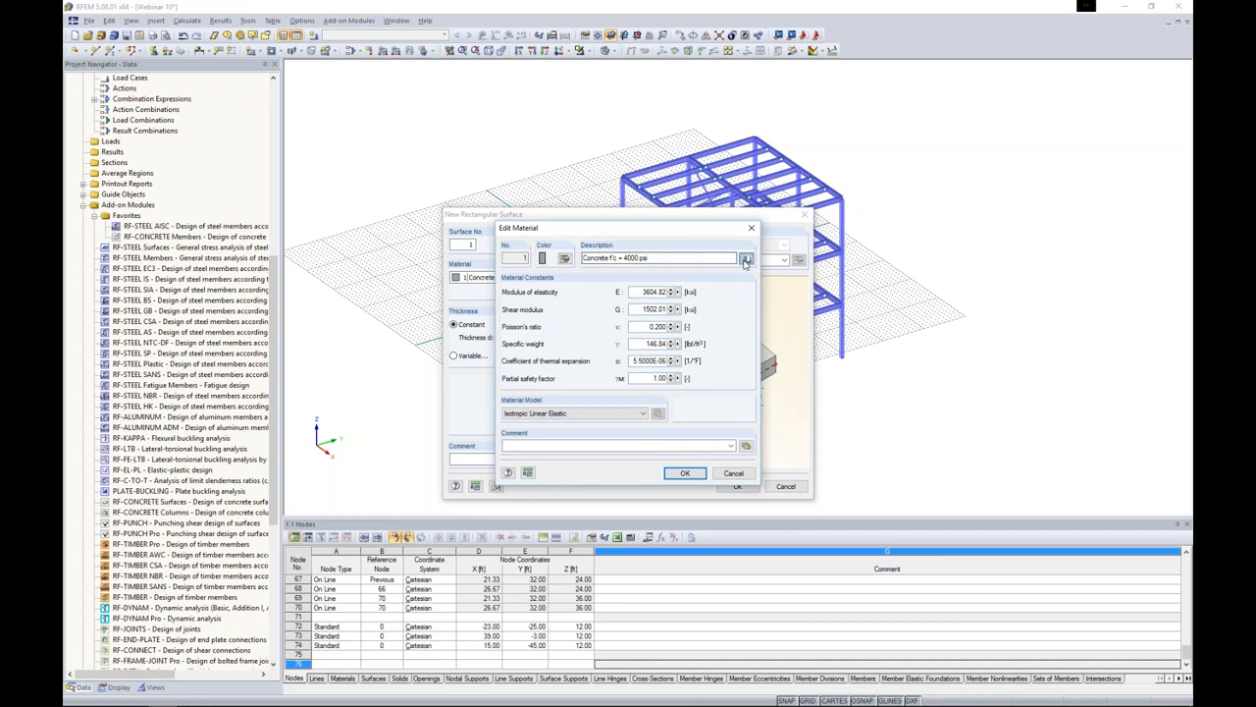
{"action": "left_click", "coordinate": [745, 259]}
{"action": "left_click", "coordinate": [576, 178]}
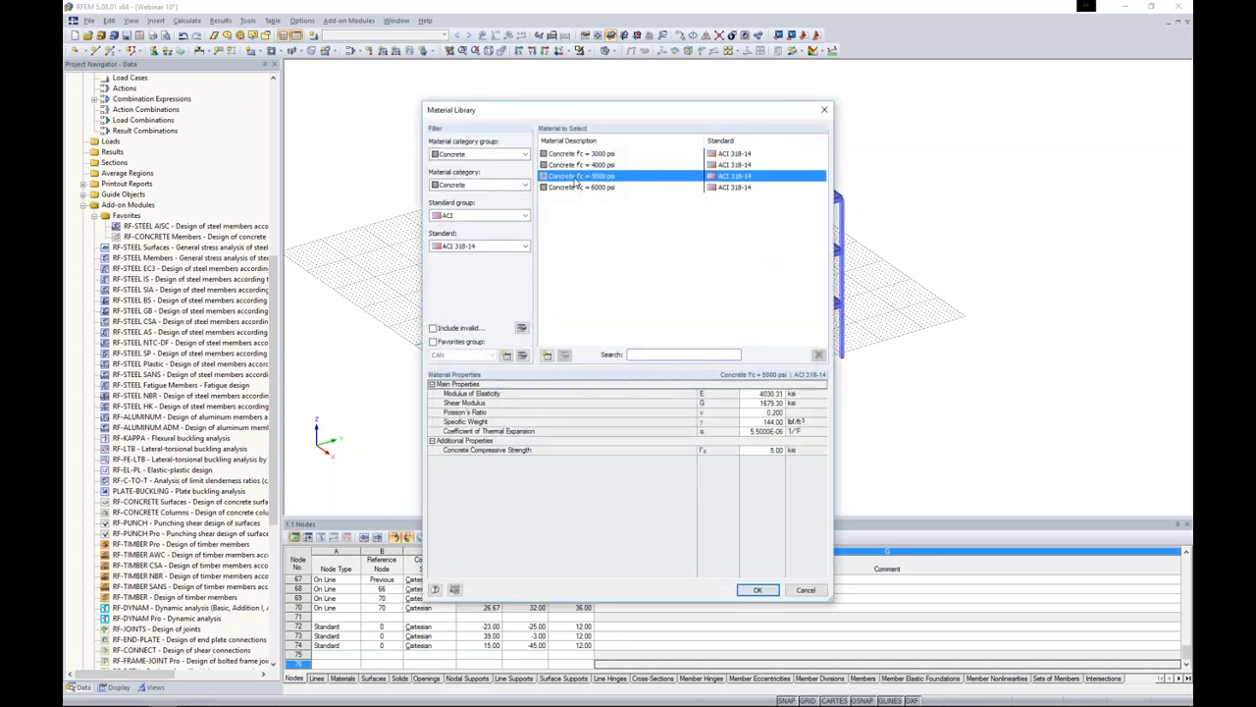
{"action": "left_click", "coordinate": [756, 590]}
{"action": "left_click", "coordinate": [694, 478]}
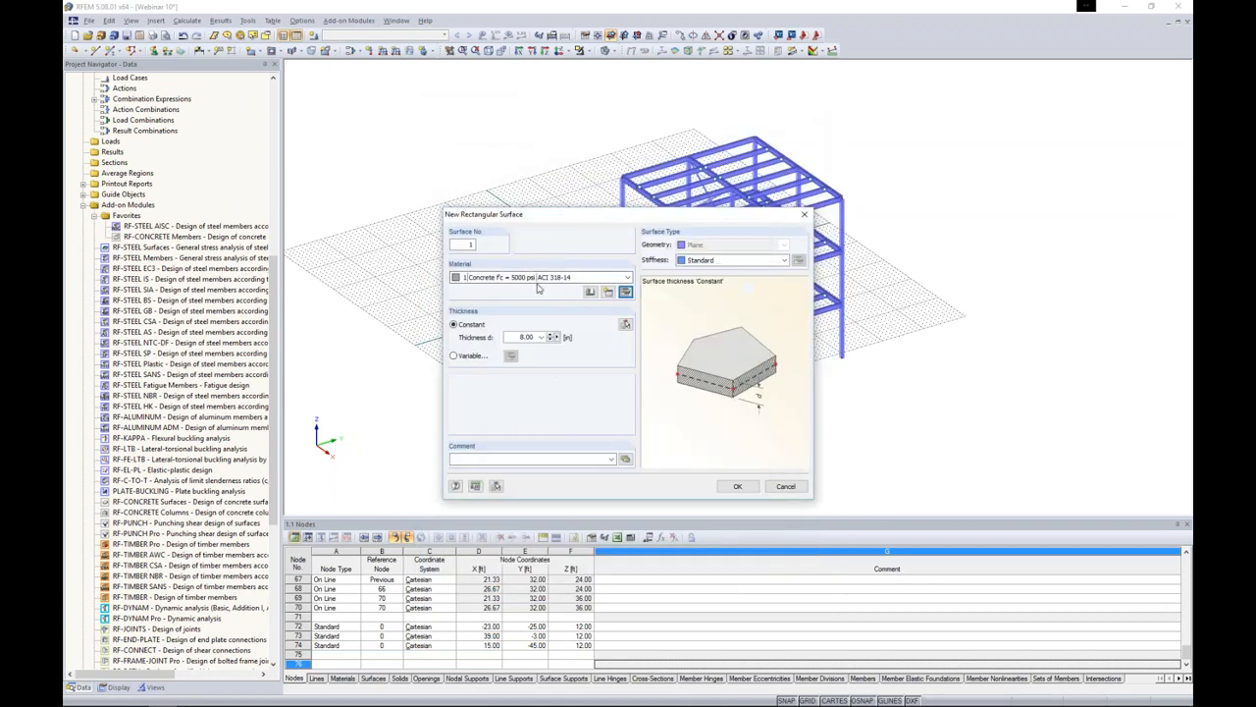
- Set the new surface's constant thickness to 10 in with Standard stiffness
{"action": "double_click", "coordinate": [512, 337]}
{"action": "type", "text": "10"}
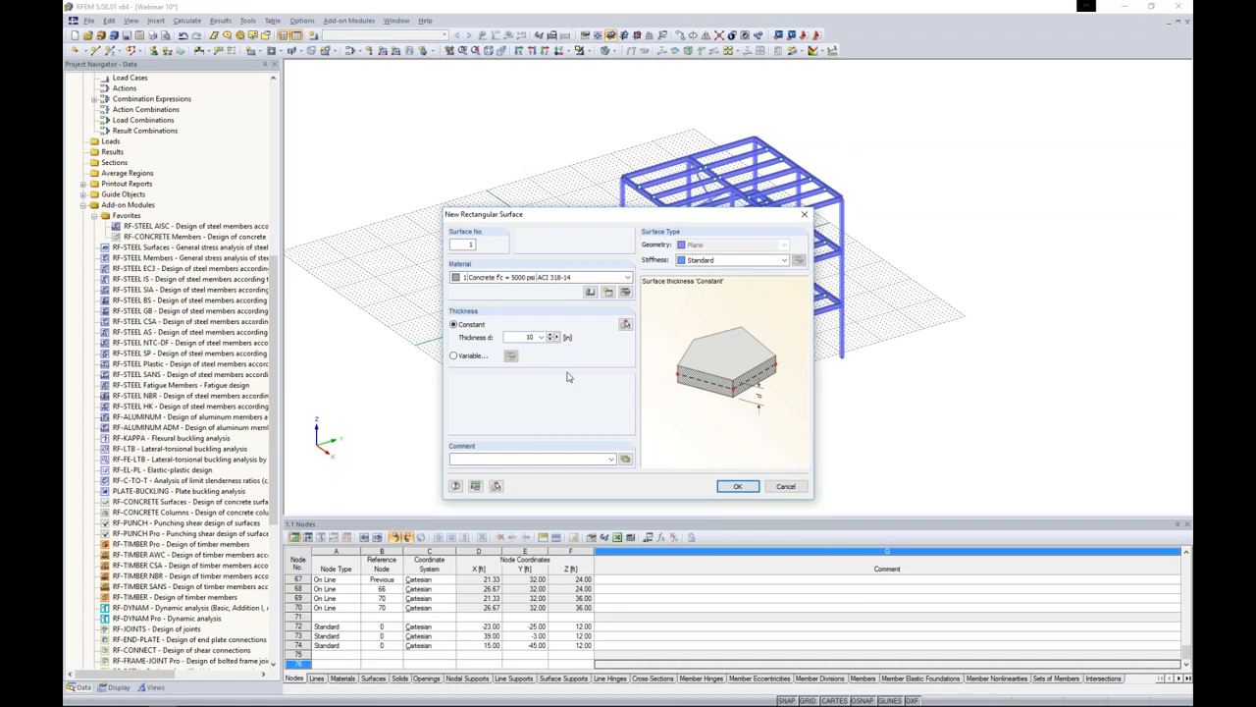
{"action": "left_click", "coordinate": [717, 261]}
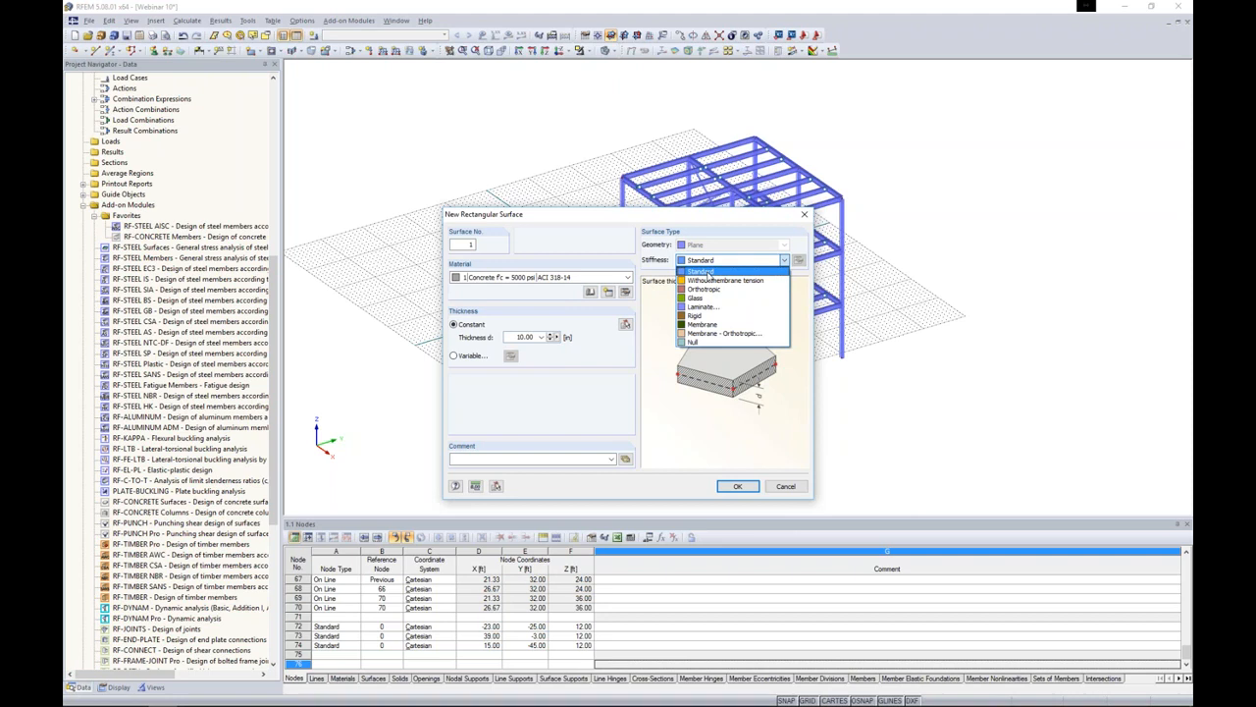
{"action": "left_click", "coordinate": [702, 272]}
- Set the surface stiffness to Orthotropic and examine the effective thicknesses type with its geometric properties and stiffness matrix
{"action": "left_click", "coordinate": [717, 260]}
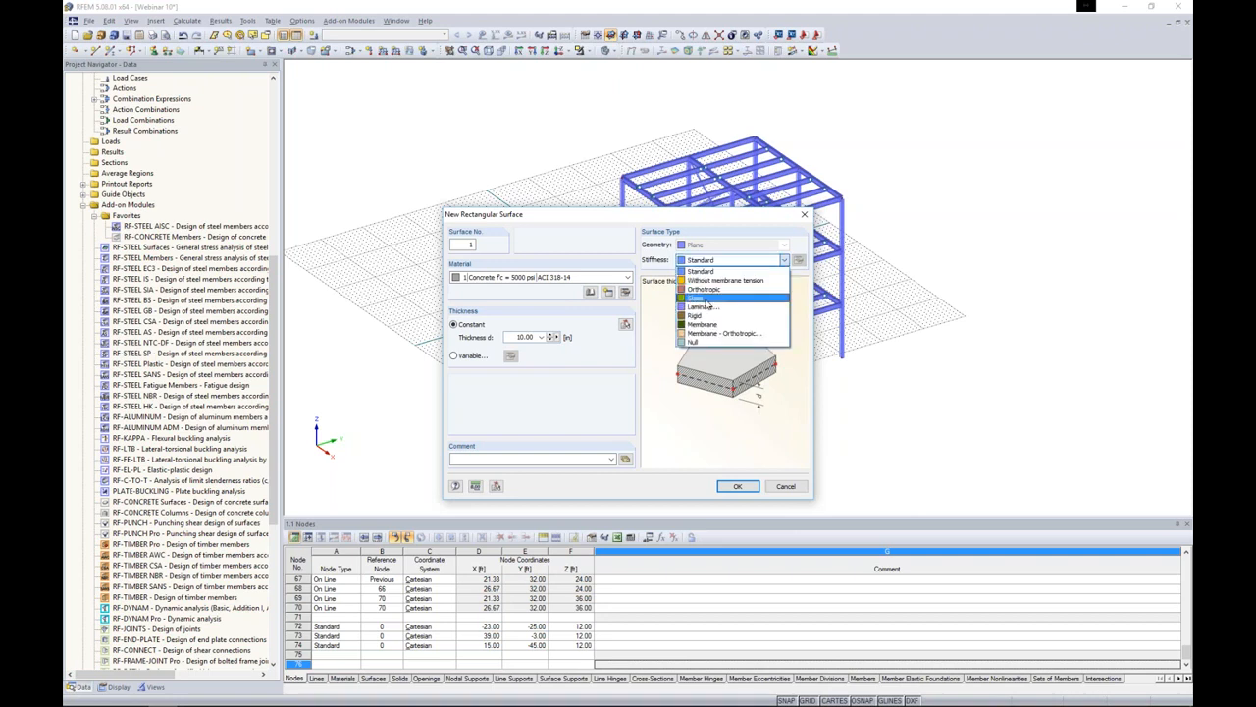
{"action": "left_click", "coordinate": [703, 291]}
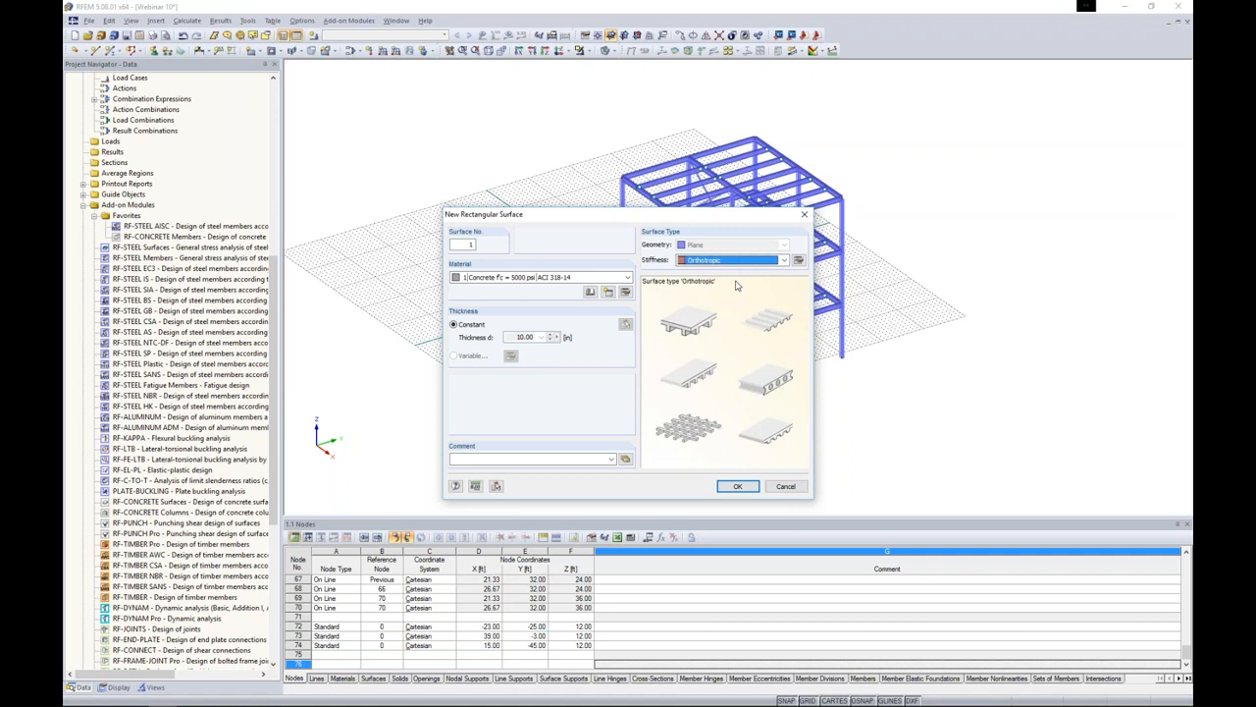
{"action": "left_click", "coordinate": [798, 261]}
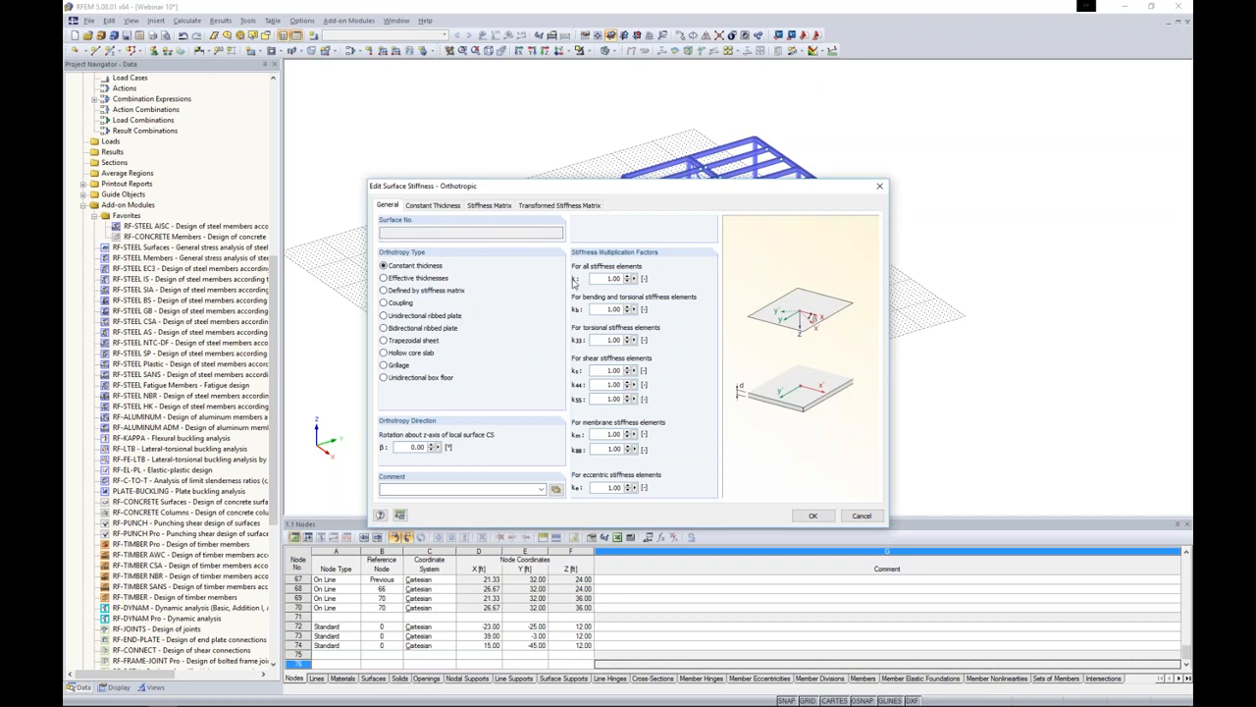
{"action": "left_click_drag", "start_coordinate": [572, 186], "coordinate": [561, 148]}
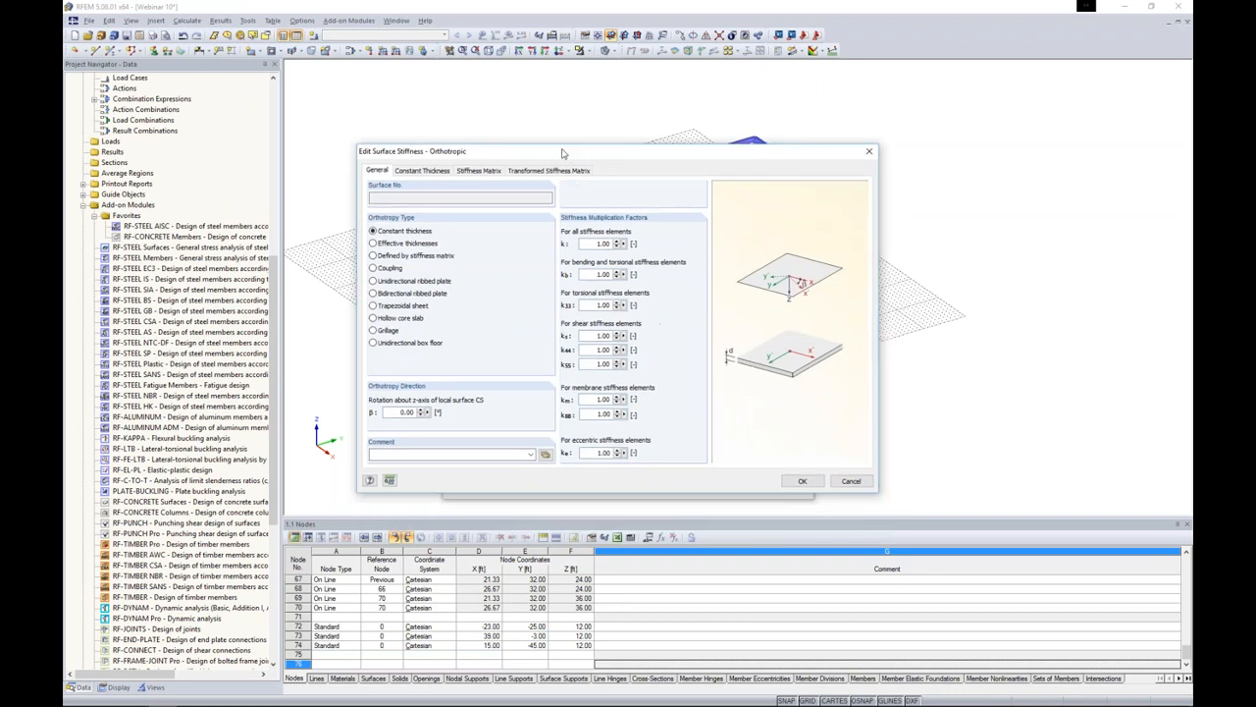
{"action": "left_click", "coordinate": [372, 239]}
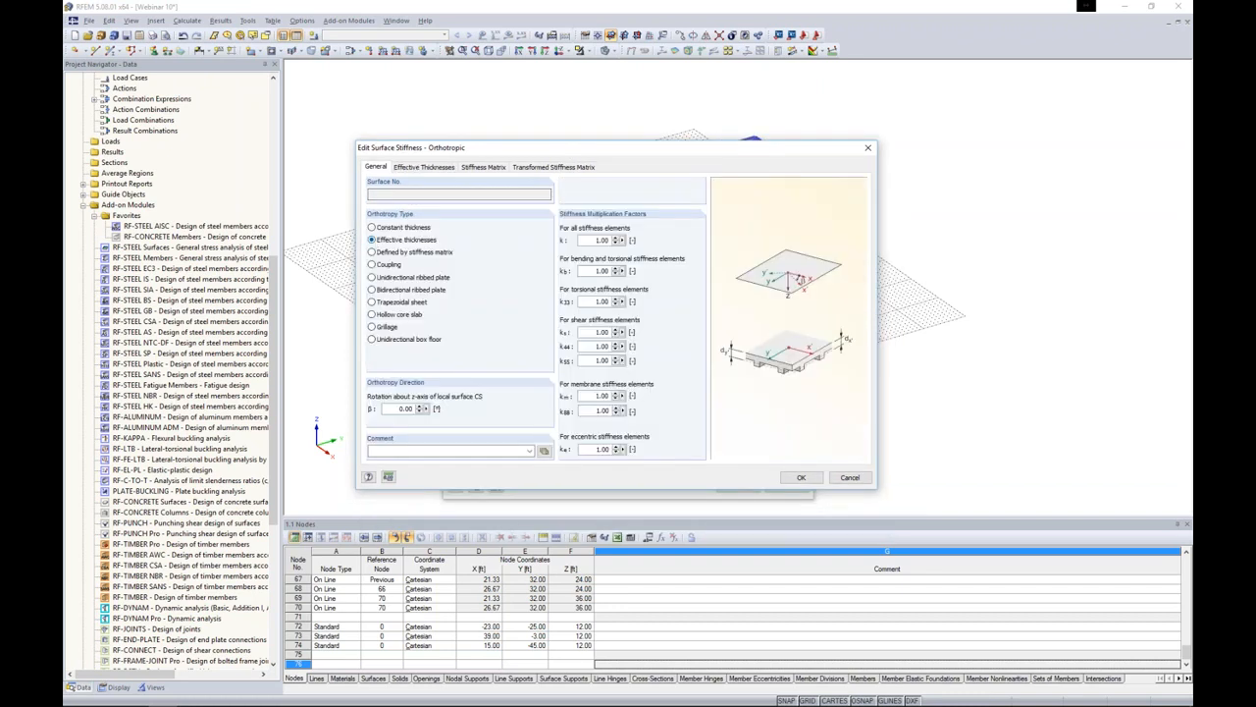
{"action": "left_click", "coordinate": [412, 169]}
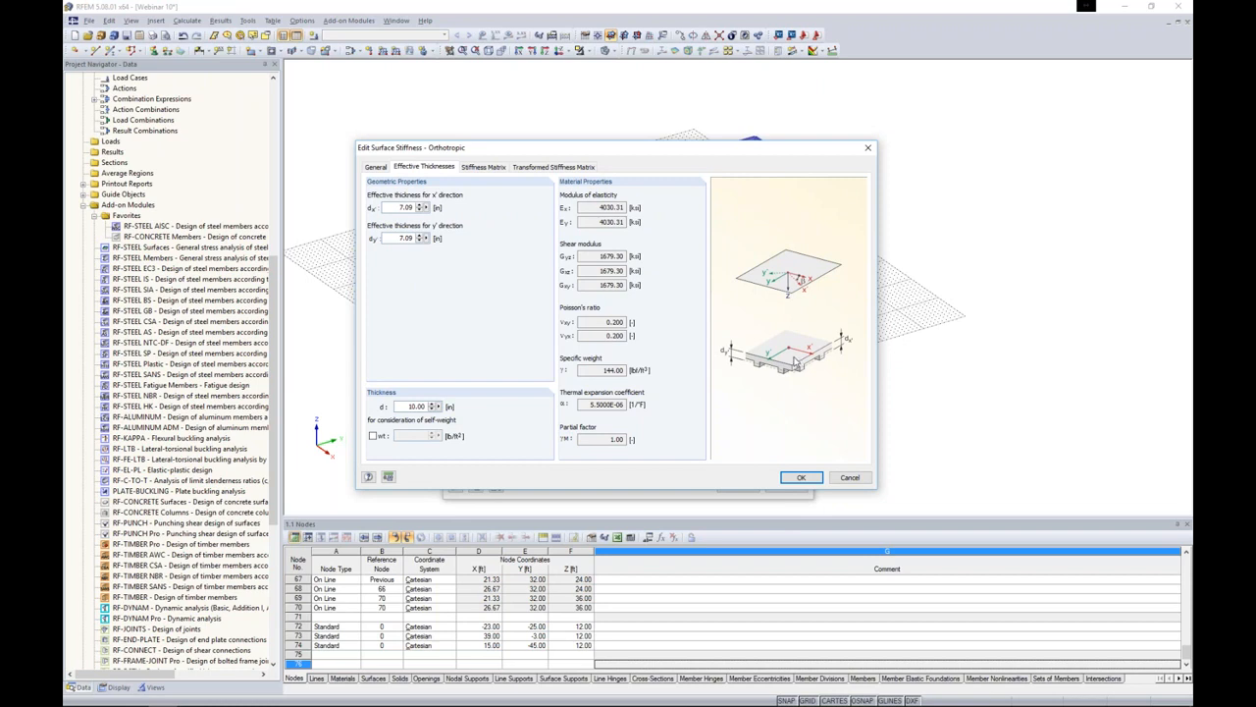
{"action": "left_click", "coordinate": [476, 172]}
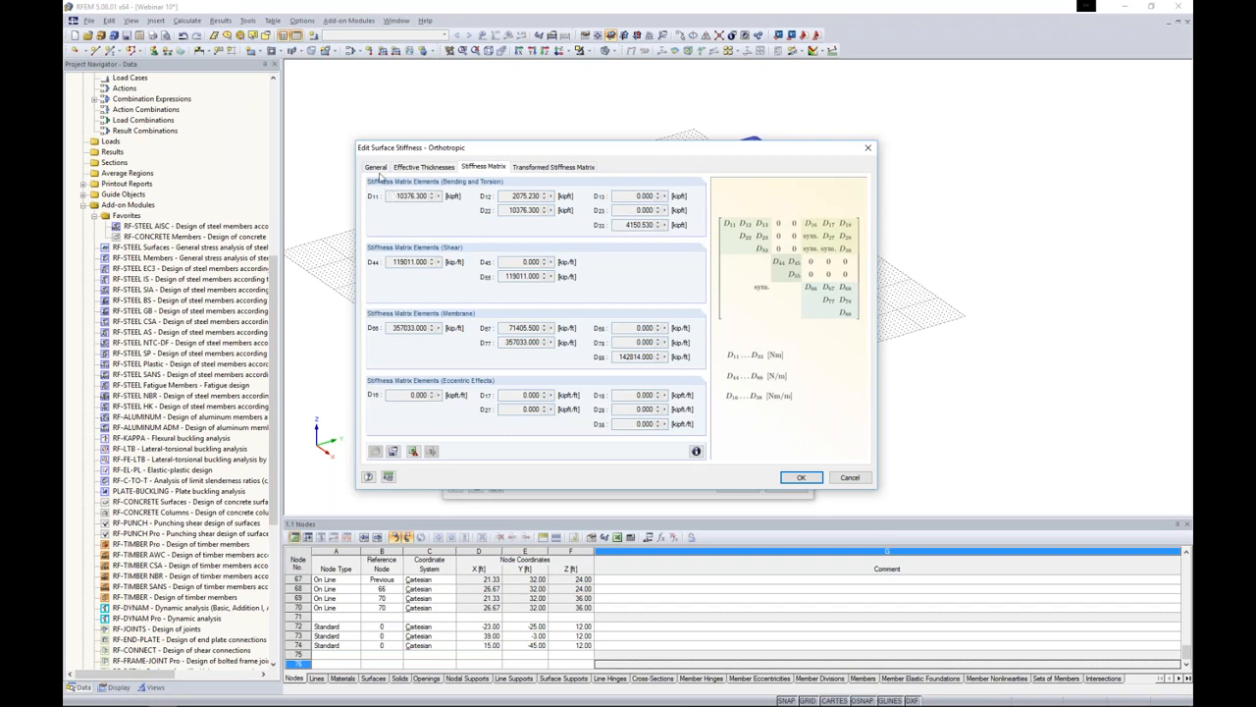
- Choose the hollow core slab orthotropy type and examine its geometric and material properties
{"action": "left_click", "coordinate": [377, 167]}
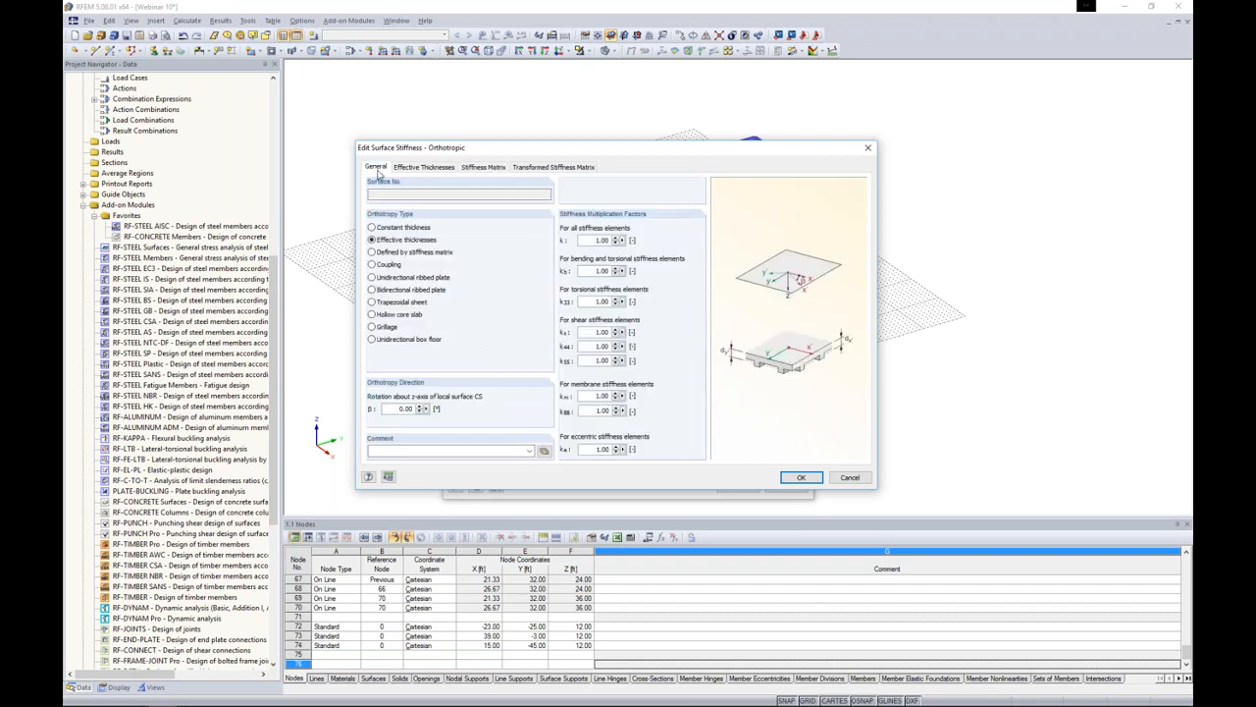
{"action": "left_click", "coordinate": [402, 316]}
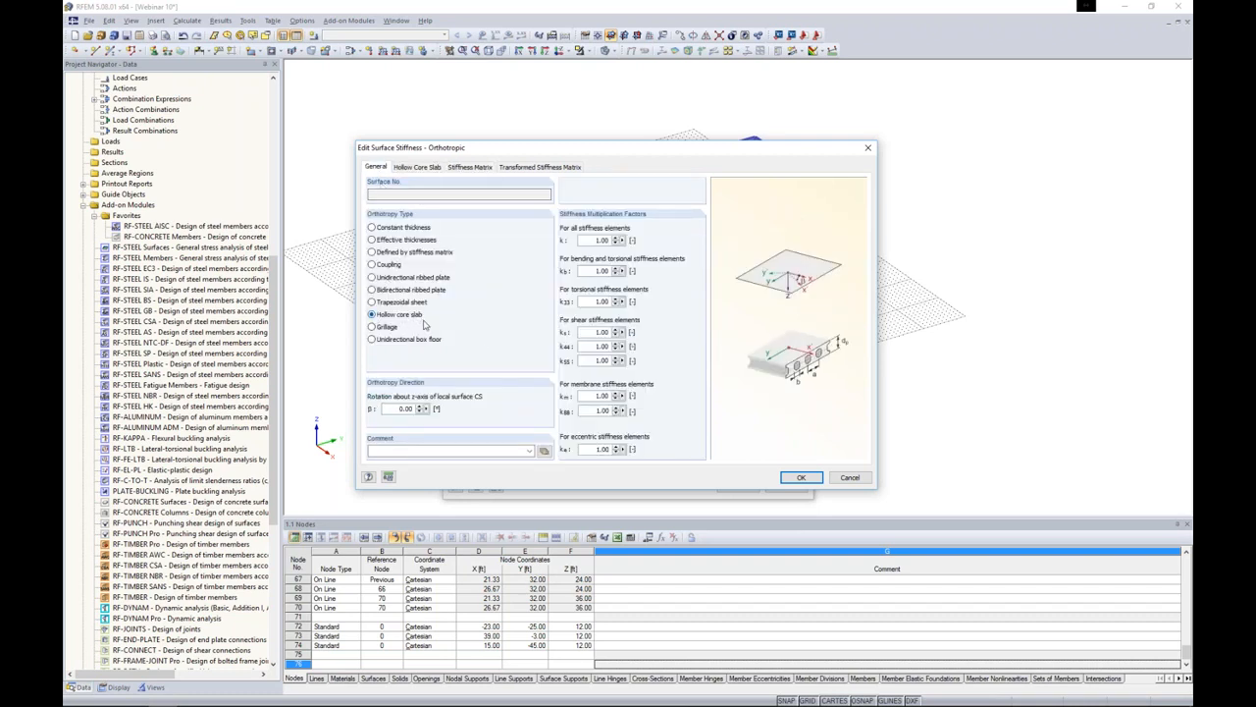
{"action": "left_click", "coordinate": [425, 168]}
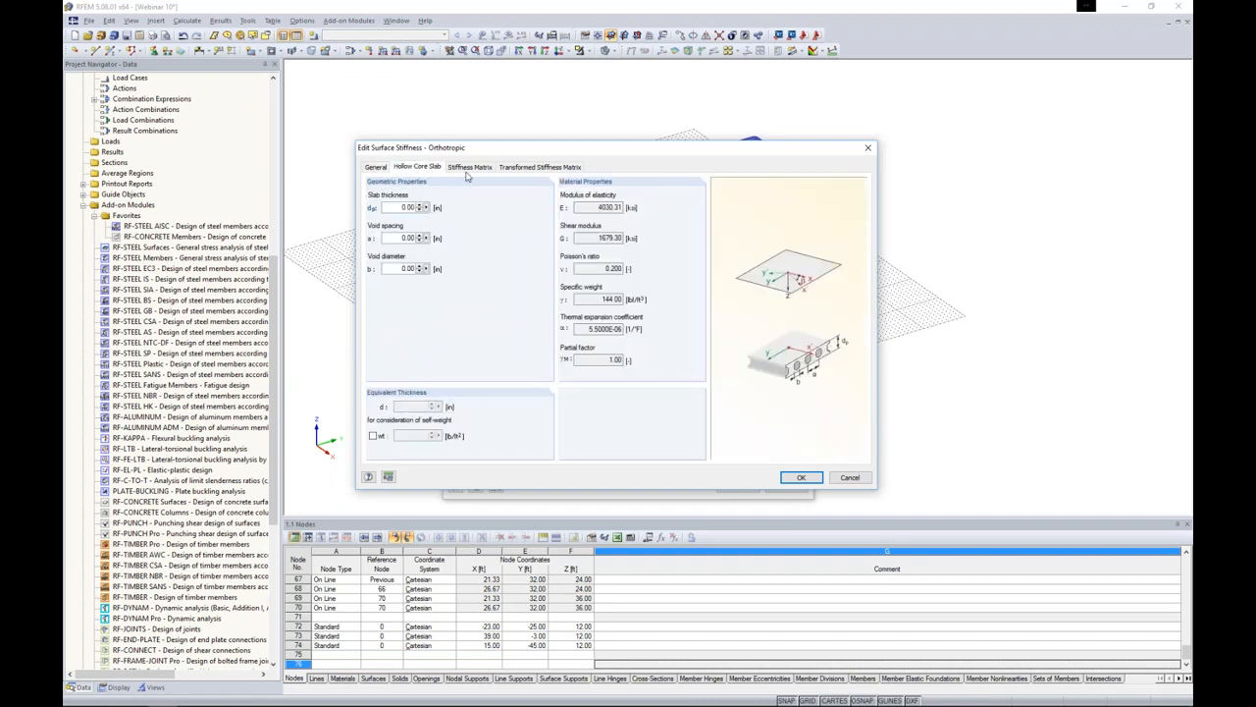
{"action": "left_click", "coordinate": [376, 167]}
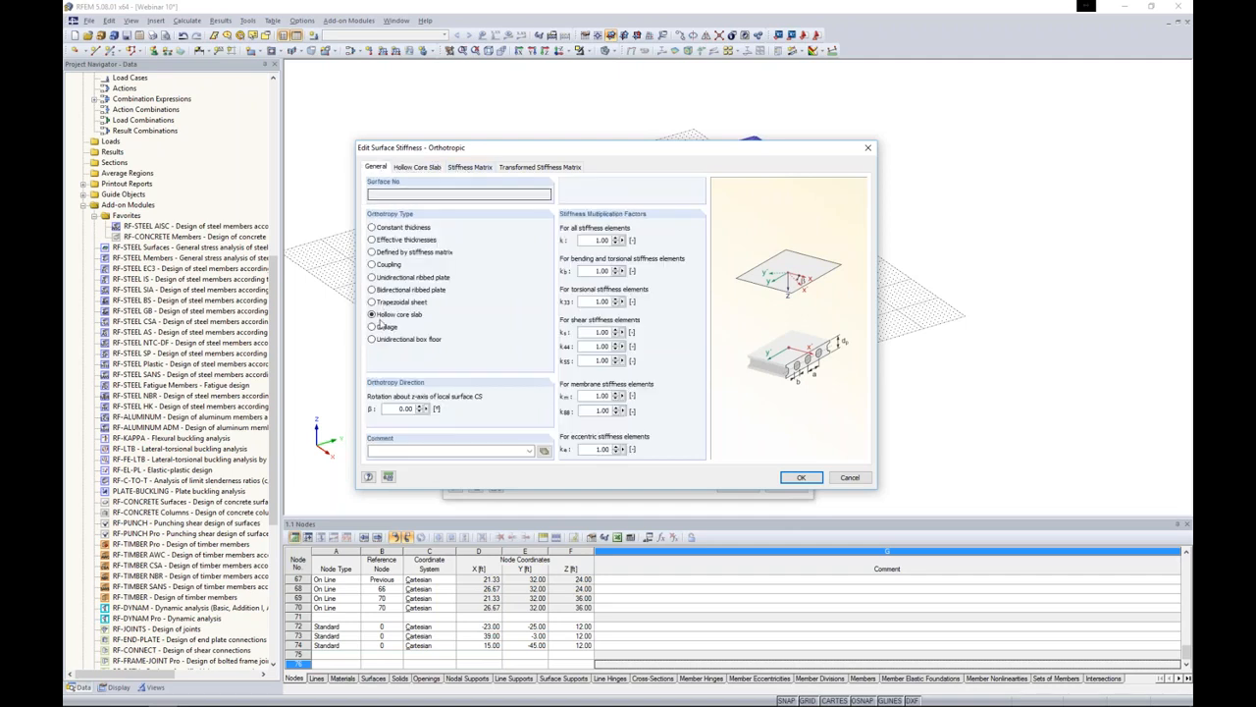
- Examine the grillage and unidirectional box floor orthotropy types, then discard the orthotropic stiffness edits
{"action": "left_click", "coordinate": [385, 326]}
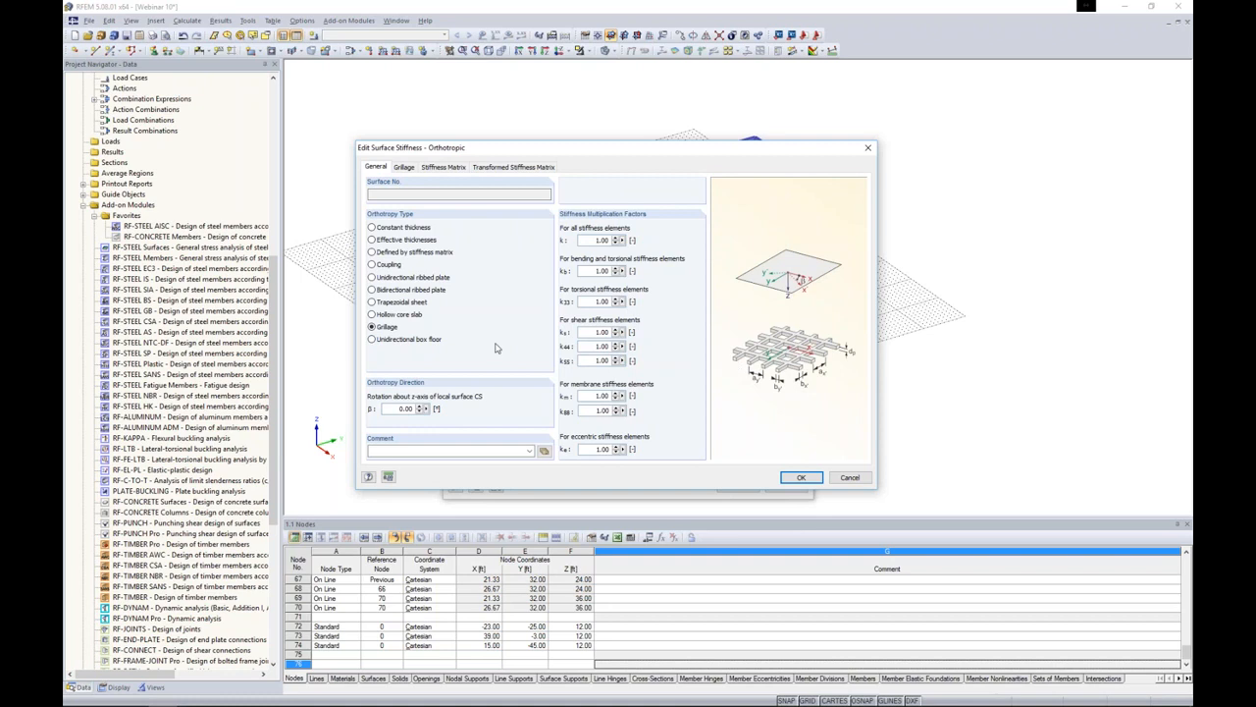
{"action": "left_click", "coordinate": [372, 339]}
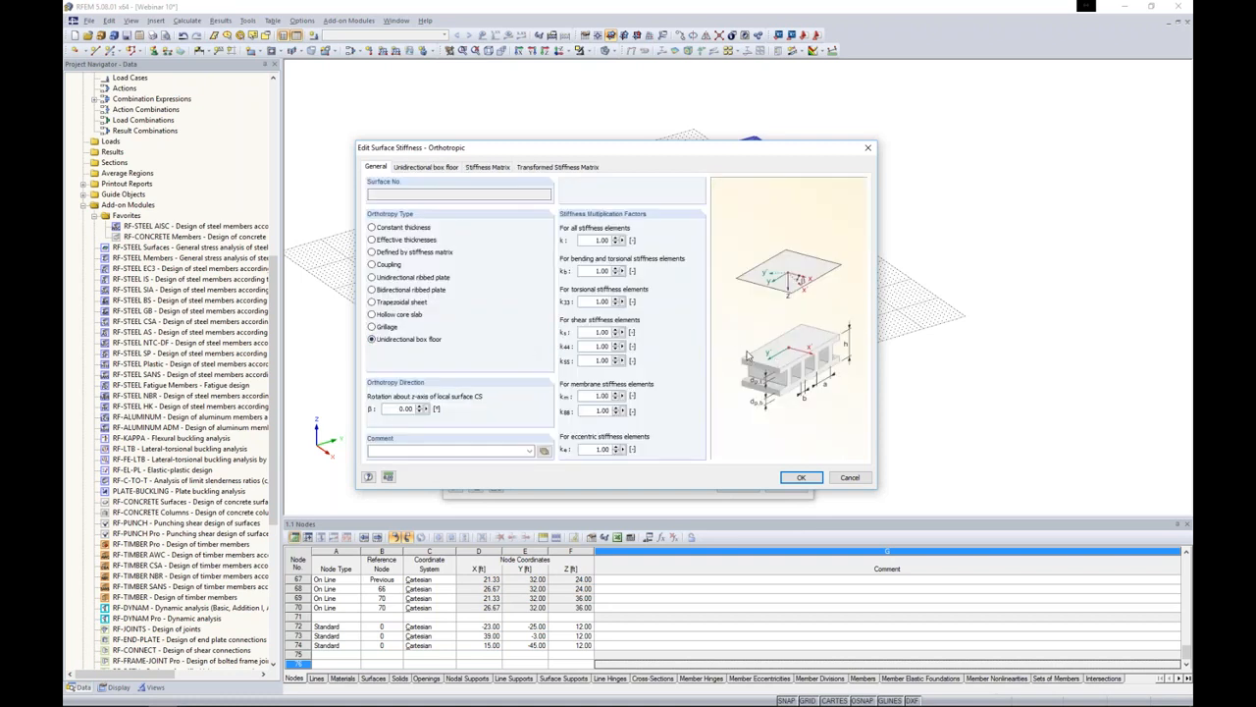
{"action": "left_click", "coordinate": [806, 478]}
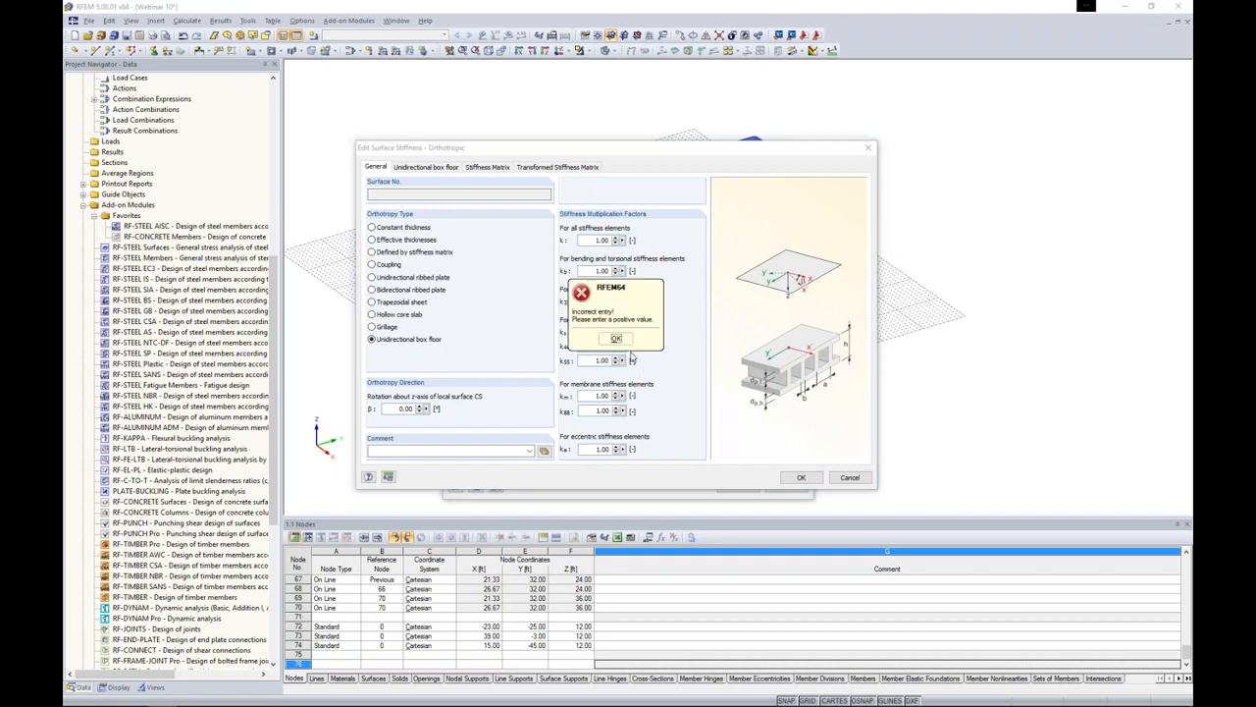
{"action": "left_click", "coordinate": [615, 339]}
{"action": "left_click", "coordinate": [850, 477]}
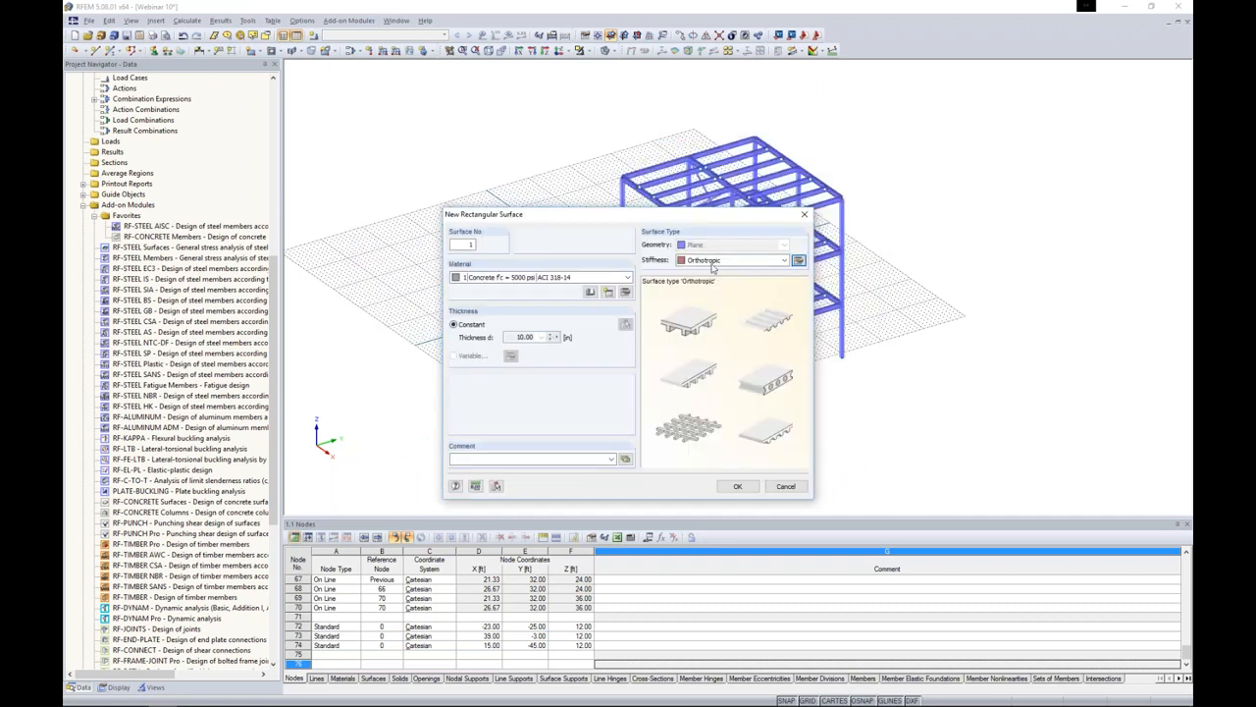
- Return the new surface's stiffness to Standard and accept the rectangular surface definition
{"action": "left_click", "coordinate": [713, 261]}
{"action": "left_click", "coordinate": [701, 276]}
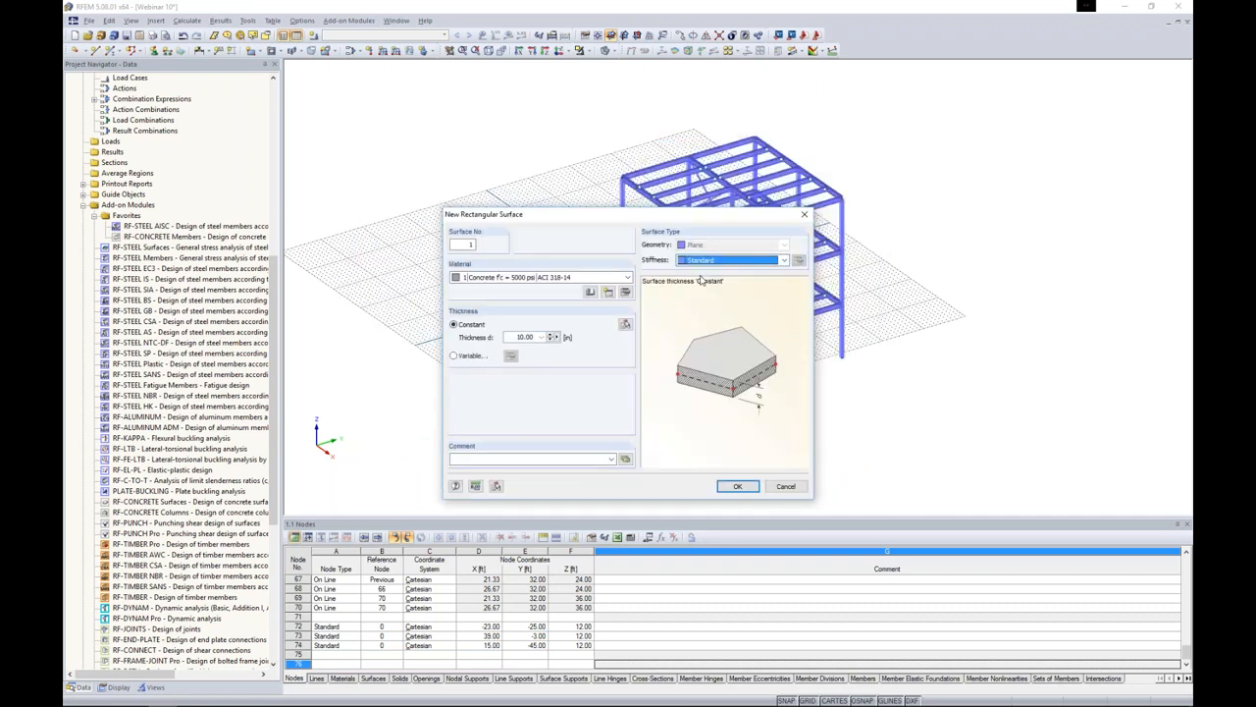
{"action": "left_click", "coordinate": [737, 486]}
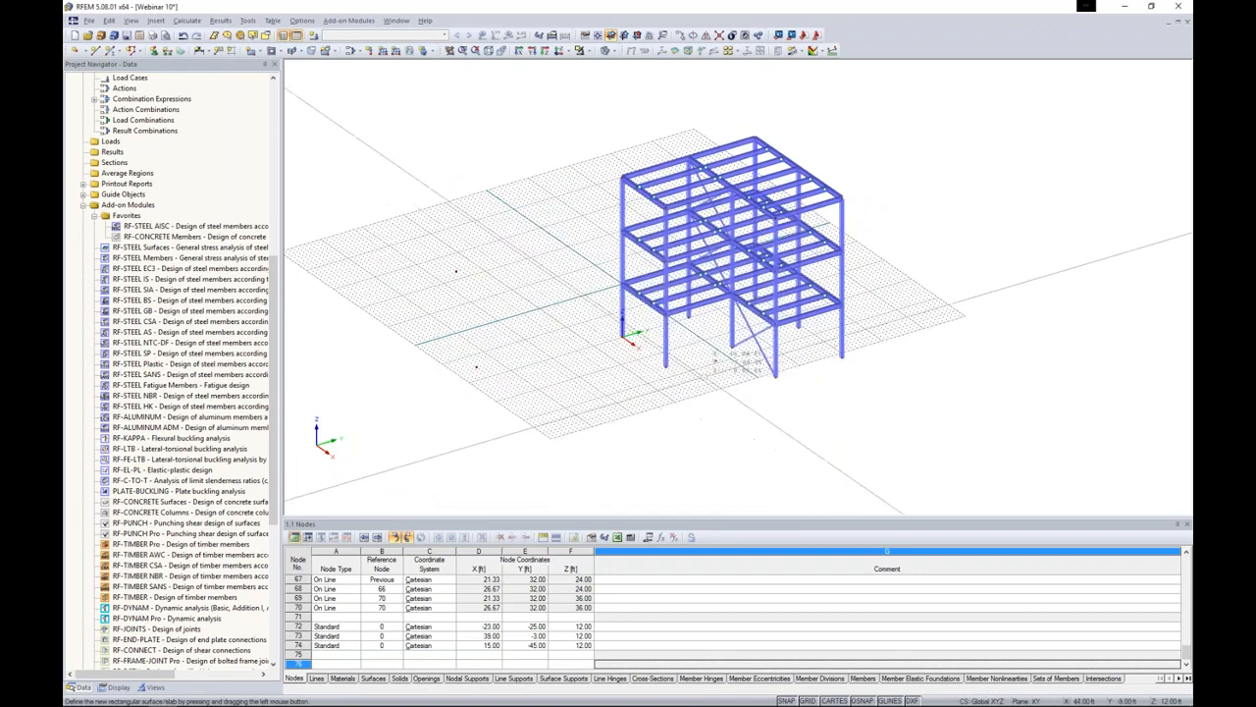
- Draw two adjoining rectangular surfaces at the 12 ft level, from (39, -3) to (-23, -25) and from (15, -45) to (39, -25) ft
{"action": "left_click_drag", "start_coordinate": [715, 360], "coordinate": [456, 270]}
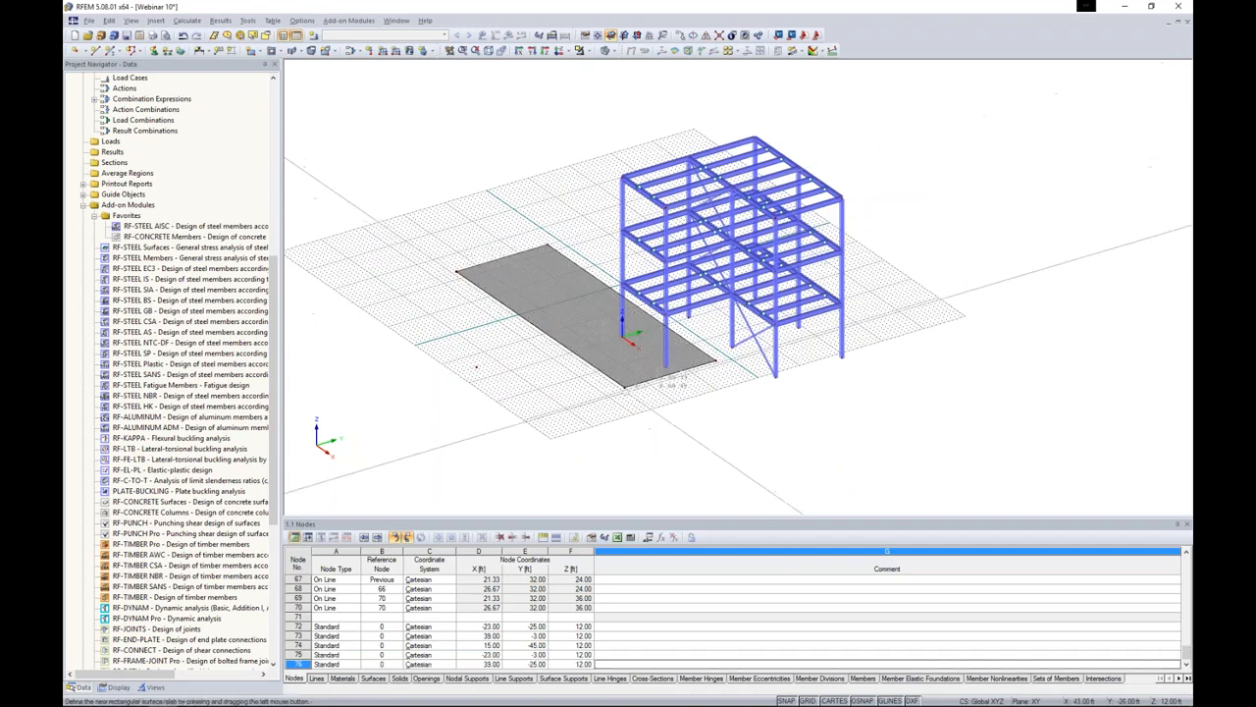
{"action": "left_click_drag", "start_coordinate": [475, 366], "coordinate": [493, 361]}
{"action": "left_click", "coordinate": [625, 386]}
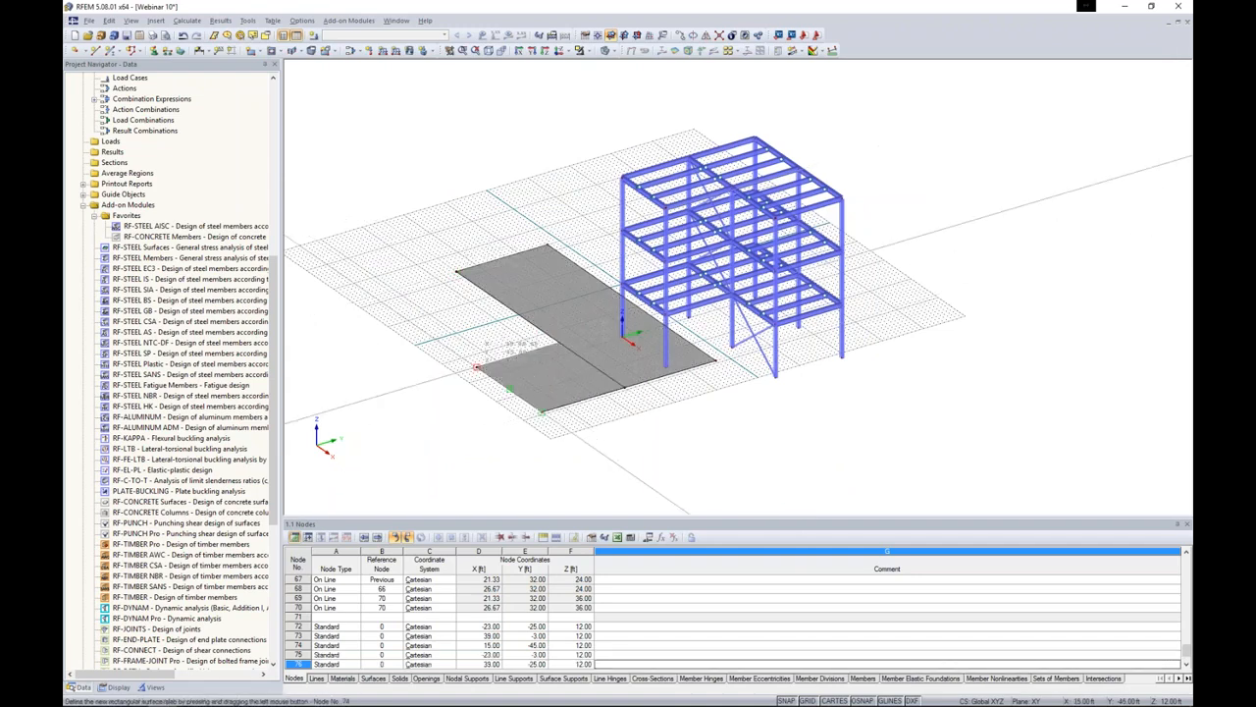
{"action": "mouse_move", "coordinate": [431, 343]}
{"action": "middle_mouse_down", "text": "ctrl"}
{"action": "mouse_move", "coordinate": [461, 339]}
{"action": "mouse_move", "coordinate": [438, 331]}
{"action": "middle_mouse_up", "text": "ctrl"}
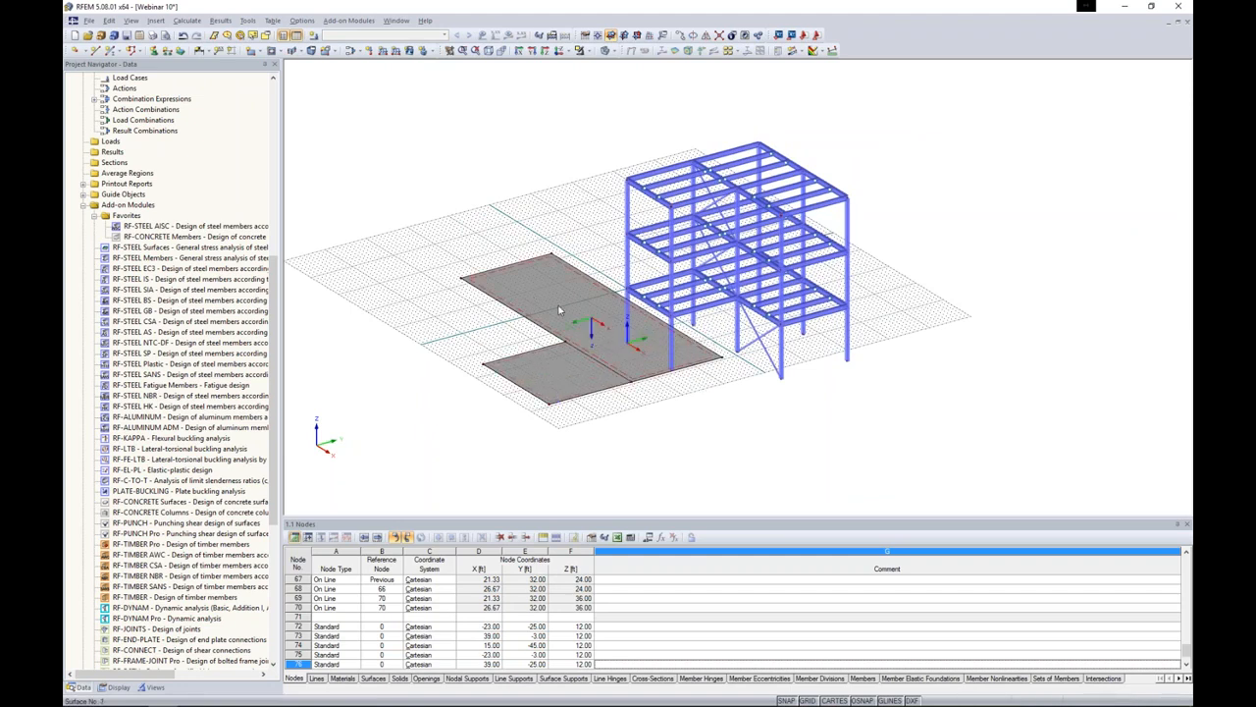
- Delete both rectangular surfaces and the dividing line between them, keeping the L-shaped boundary outline
{"action": "left_click", "coordinate": [603, 351]}
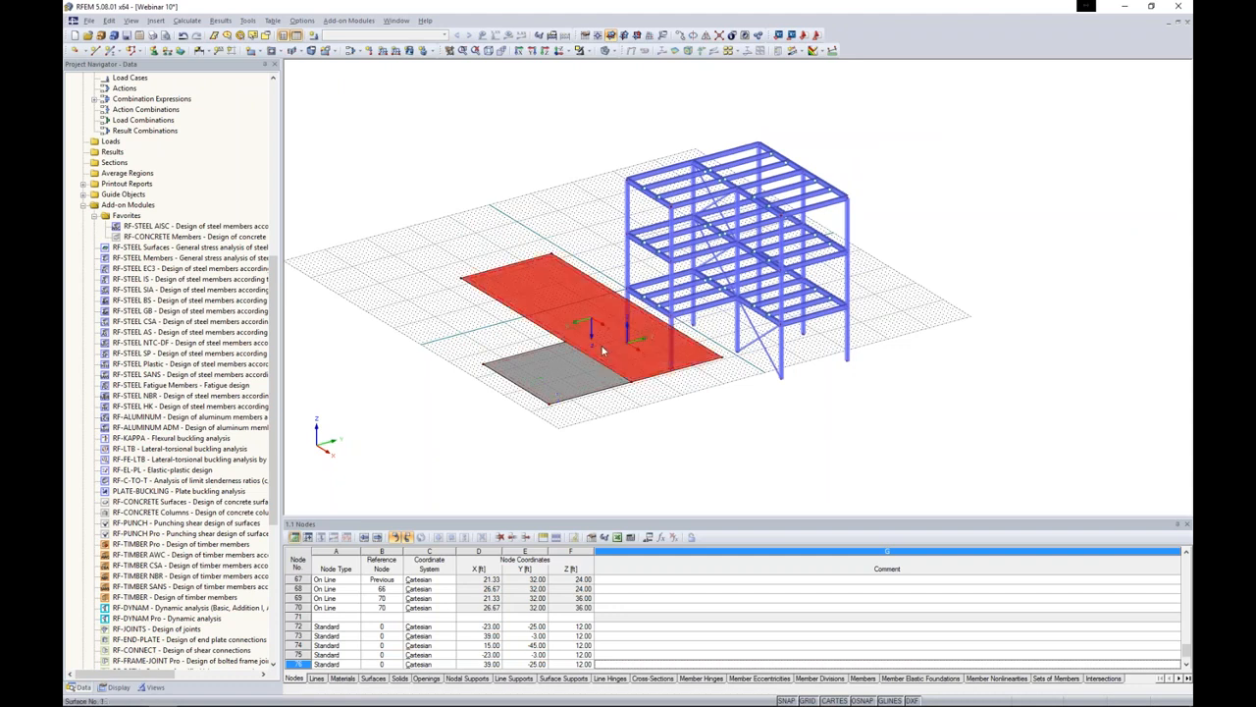
{"action": "key", "text": "Delete"}
{"action": "left_click", "coordinate": [573, 382]}
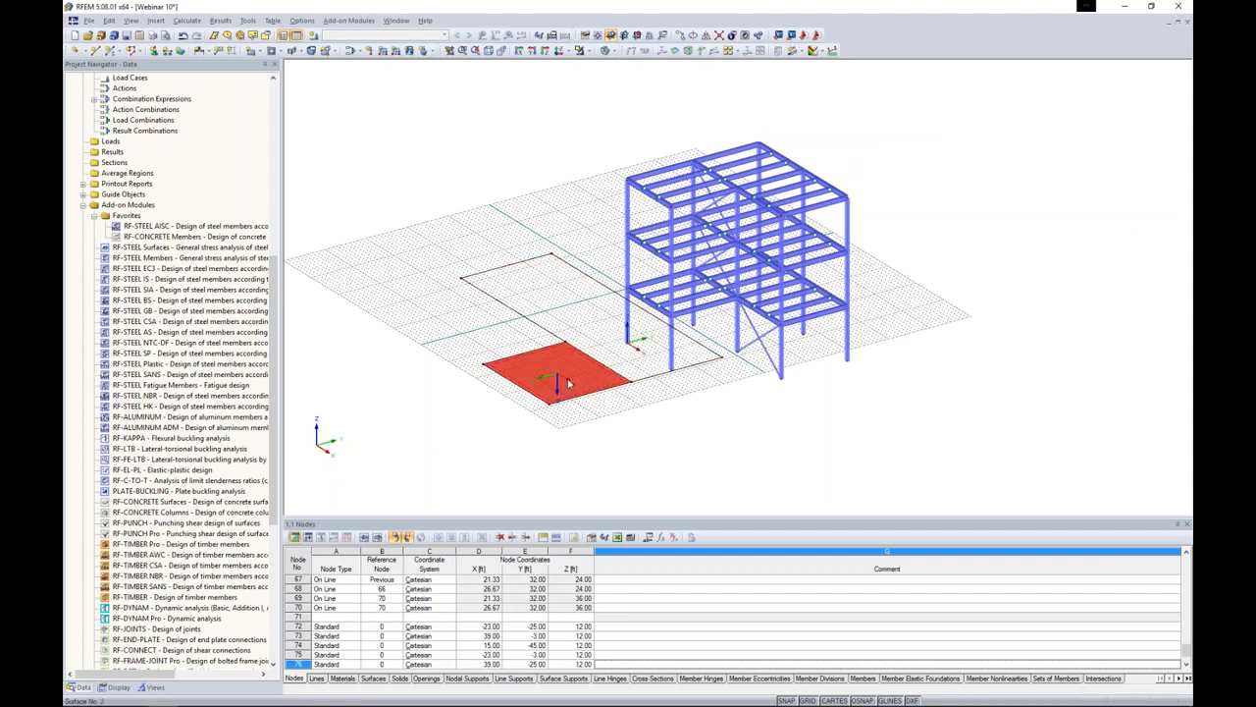
{"action": "key", "text": "Delete"}
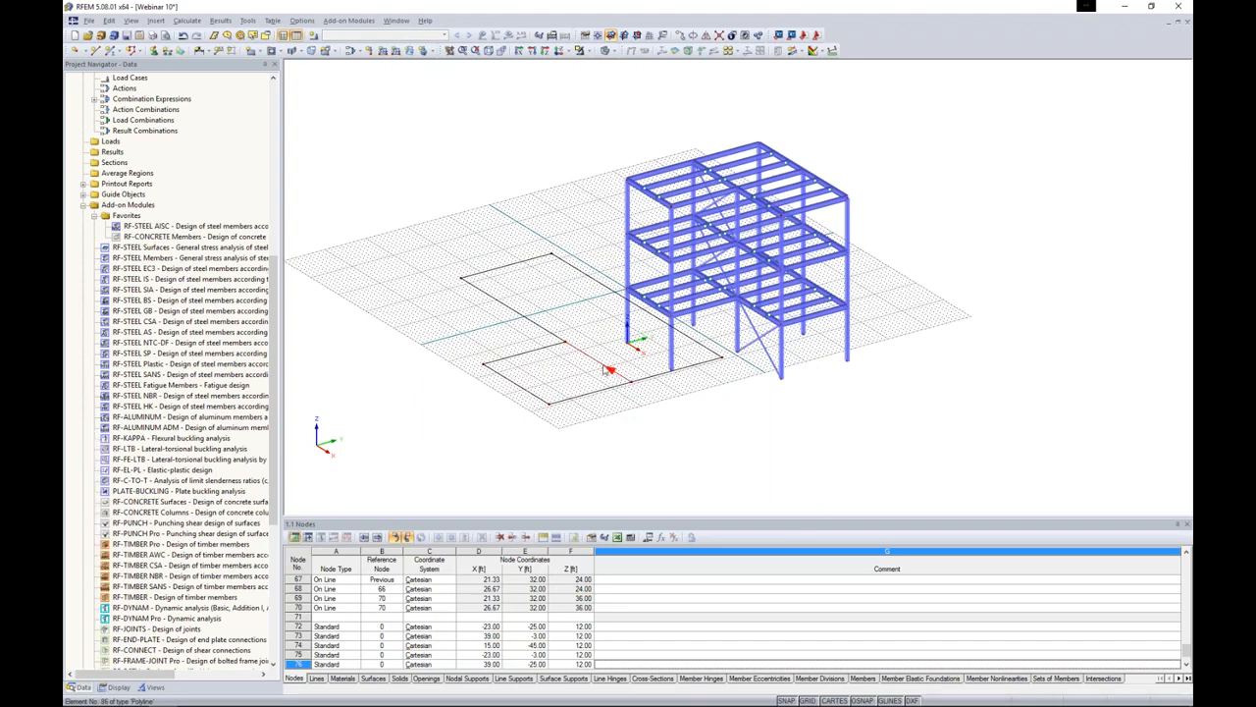
{"action": "key", "text": "Delete"}
{"action": "scroll", "coordinate": [595, 364], "scroll_direction": "up", "scroll_amount": 2}
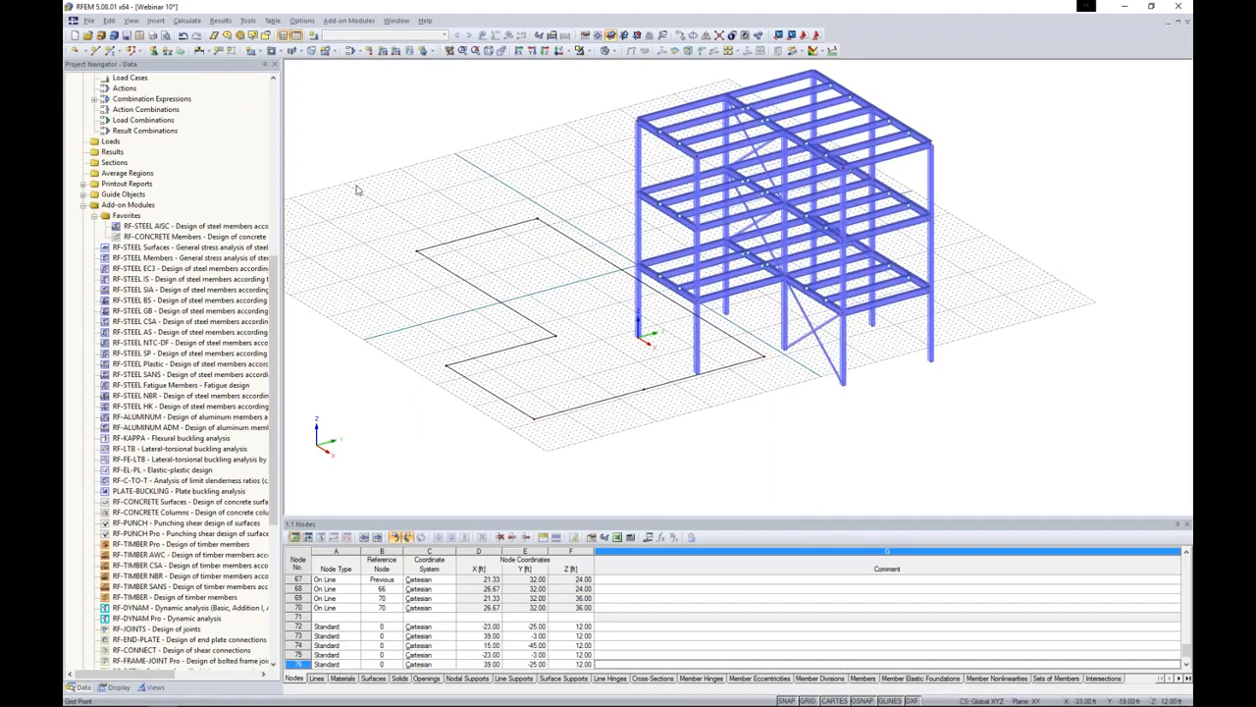
- Create one L-shaped surface from the existing boundary lines, using Concrete f'c = 5000 psi, 10 in constant thickness and Standard stiffness
{"action": "left_click", "coordinate": [260, 54]}
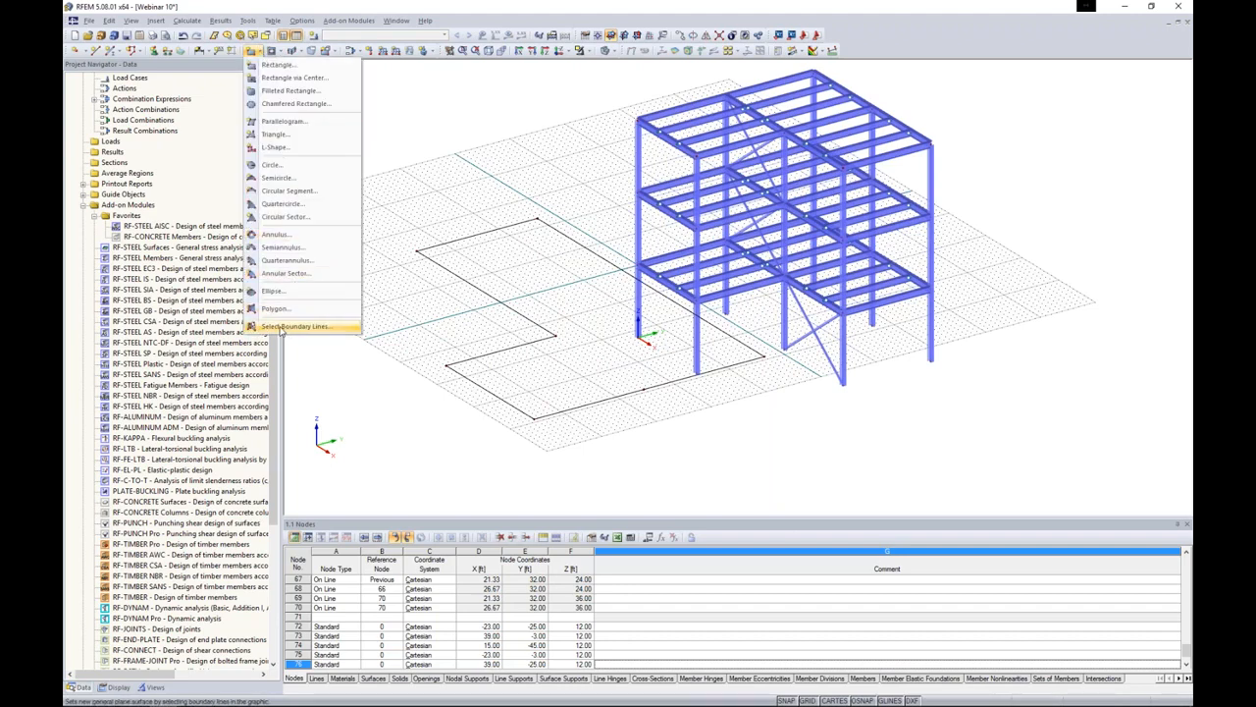
{"action": "left_click", "coordinate": [284, 325]}
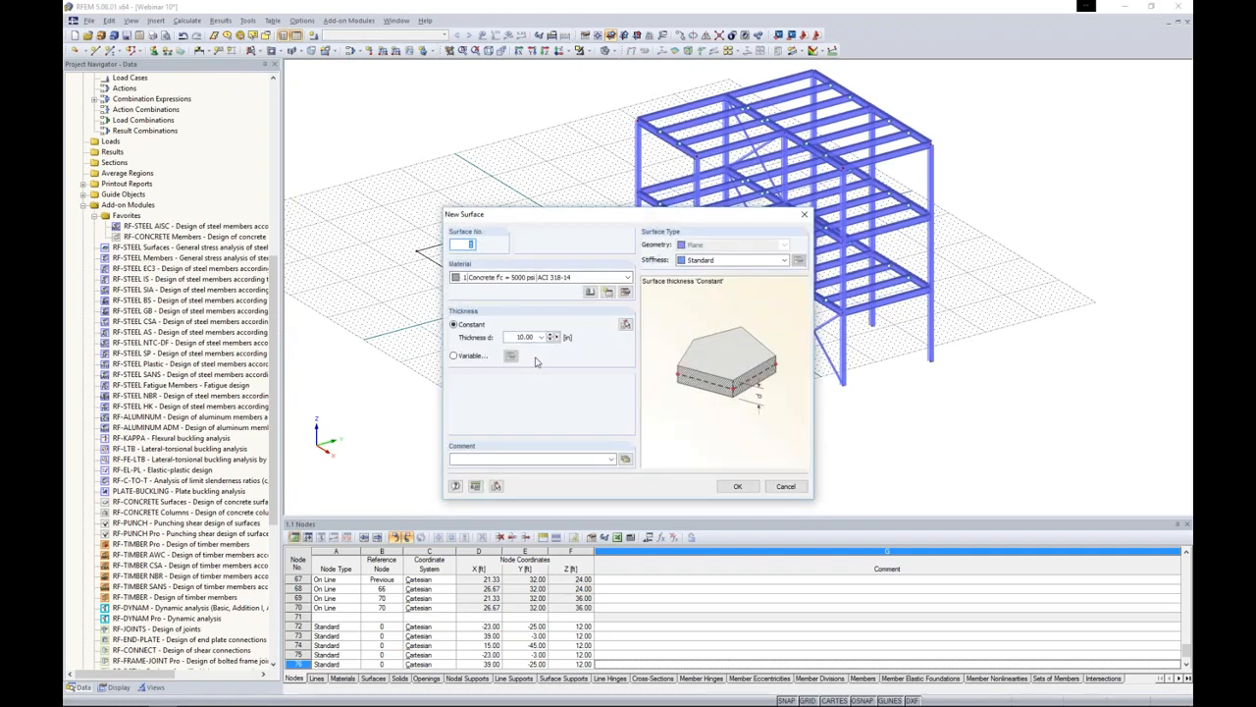
{"action": "left_click", "coordinate": [736, 486]}
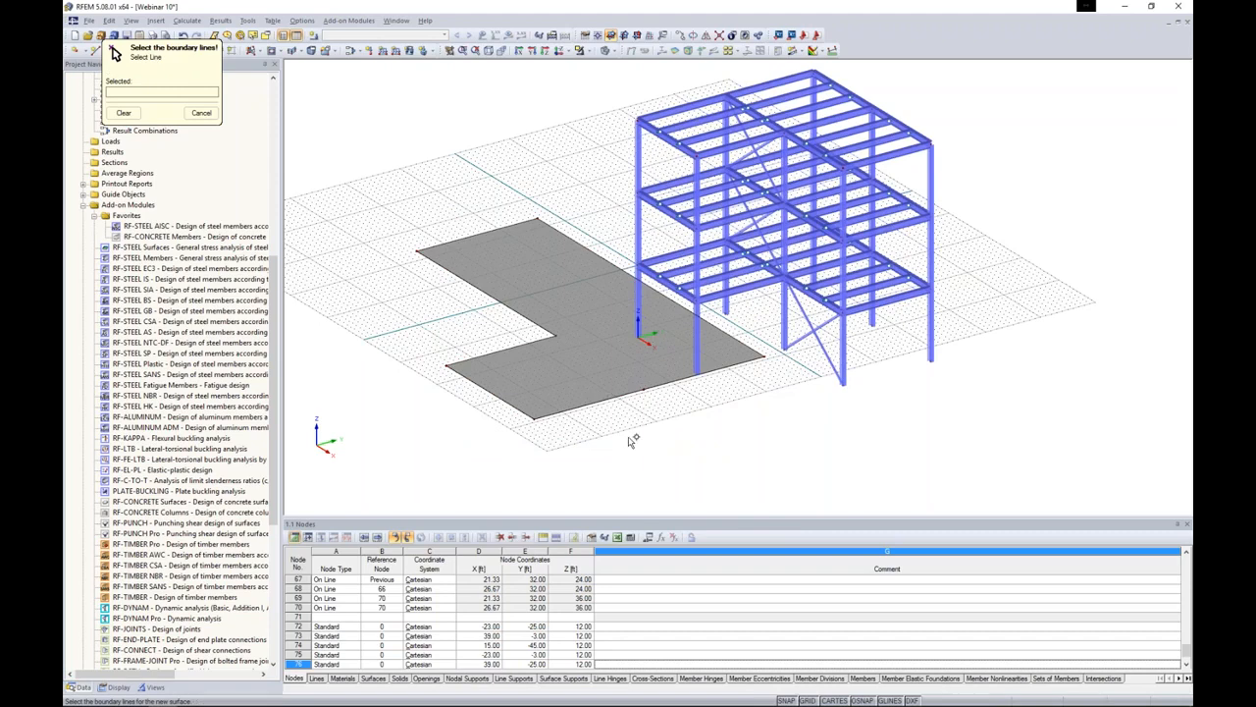
{"action": "middle_click_drag", "start_coordinate": [630, 438], "coordinate": [592, 378], "text": "ctrl"}
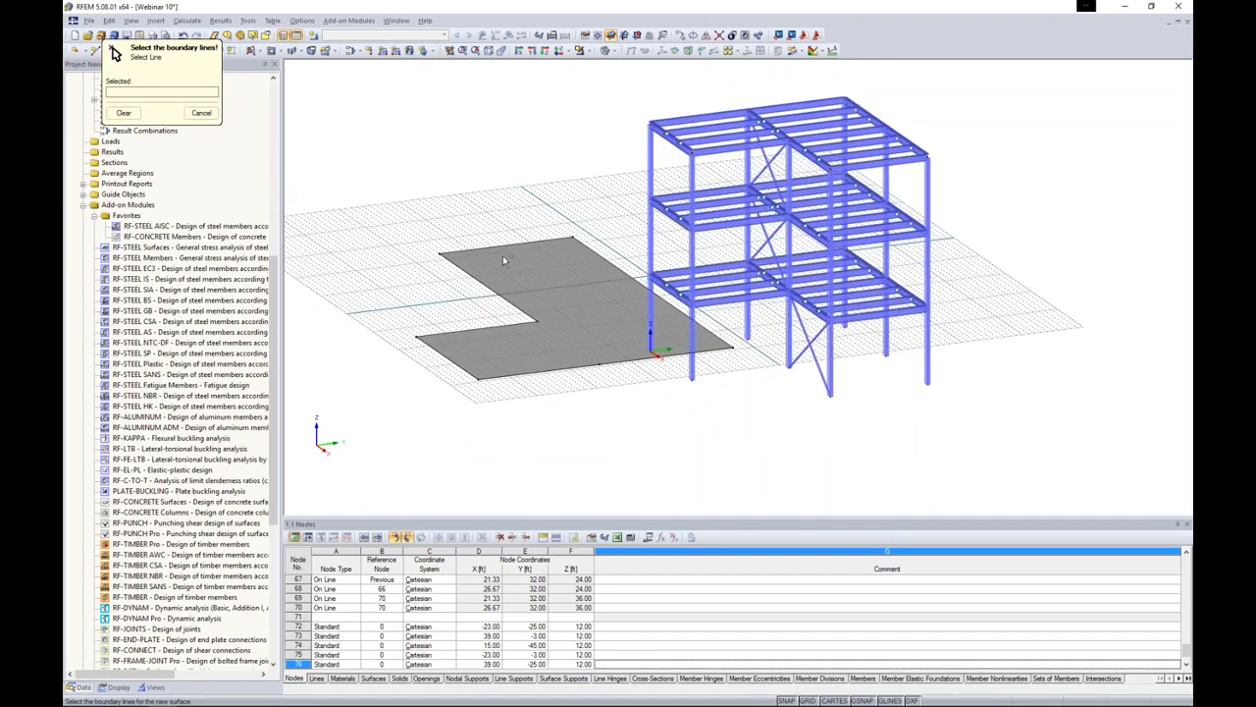
{"action": "left_click", "coordinate": [201, 113]}
{"action": "middle_click_drag", "start_coordinate": [398, 275], "coordinate": [413, 274], "text": "ctrl"}
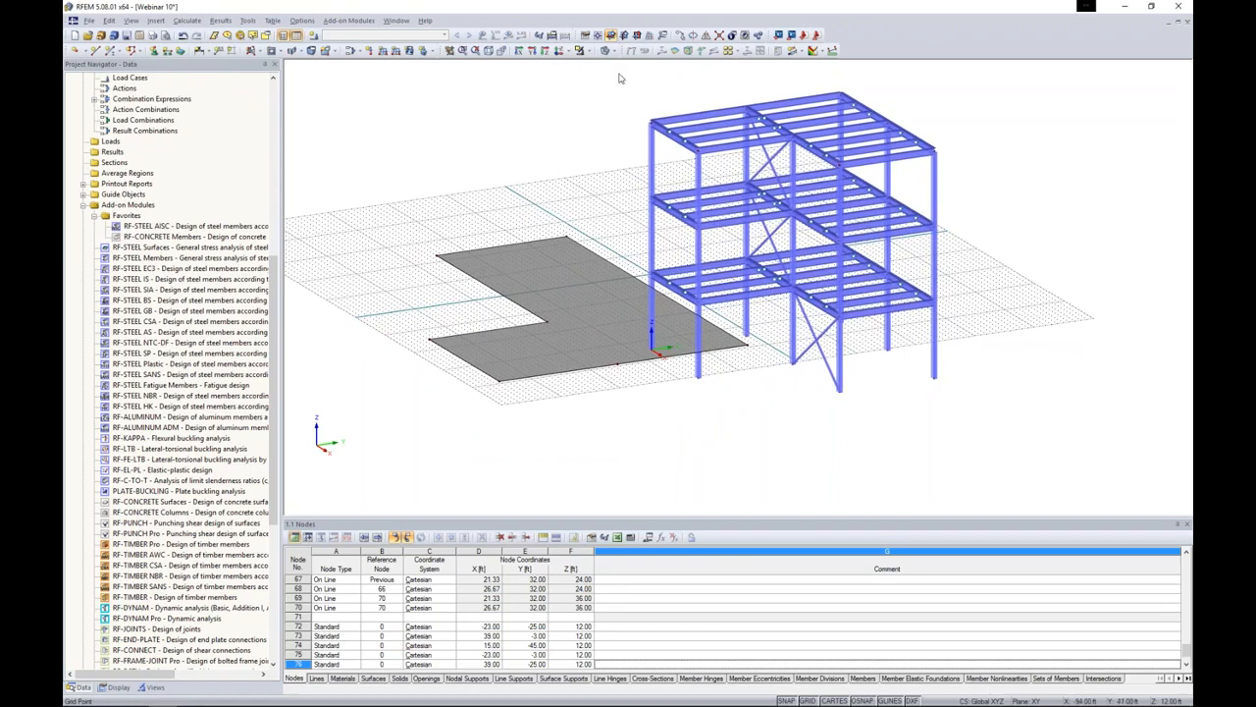
- In a wireframe plan view, place a row of four standard nodes along the slab's frame-side edge at Y = -6 ft
{"action": "left_click", "coordinate": [556, 51]}
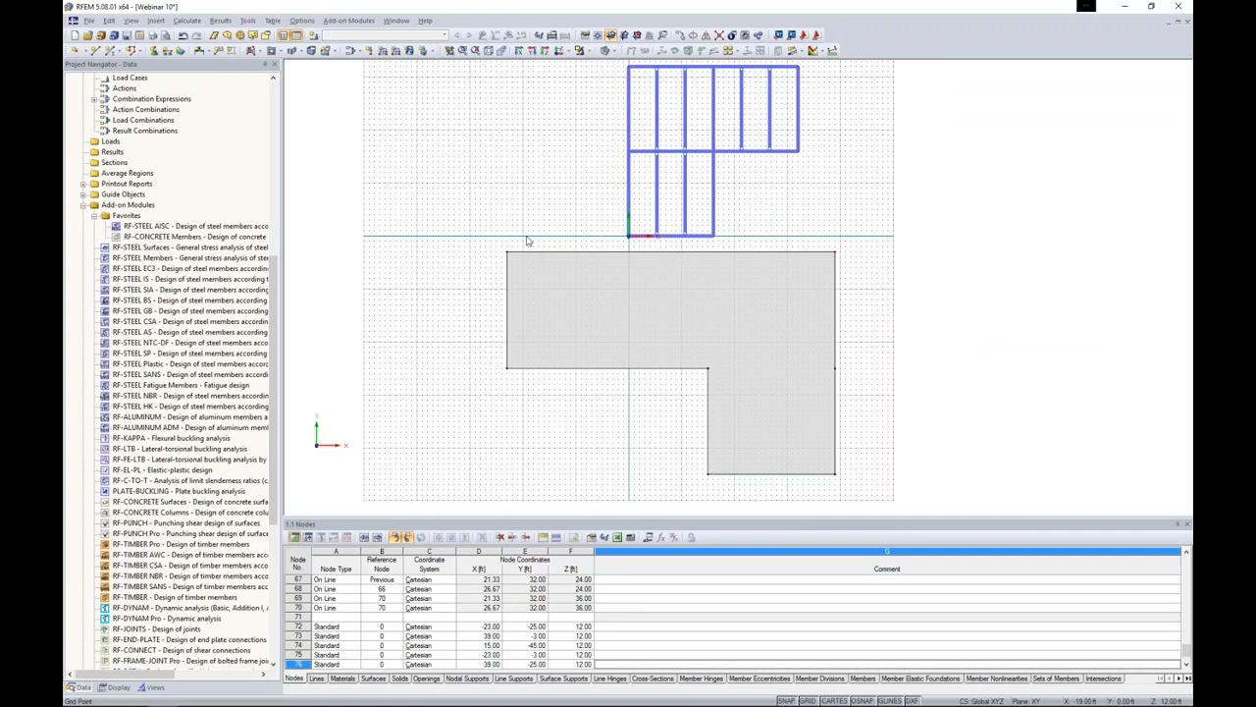
{"action": "left_click", "coordinate": [79, 50]}
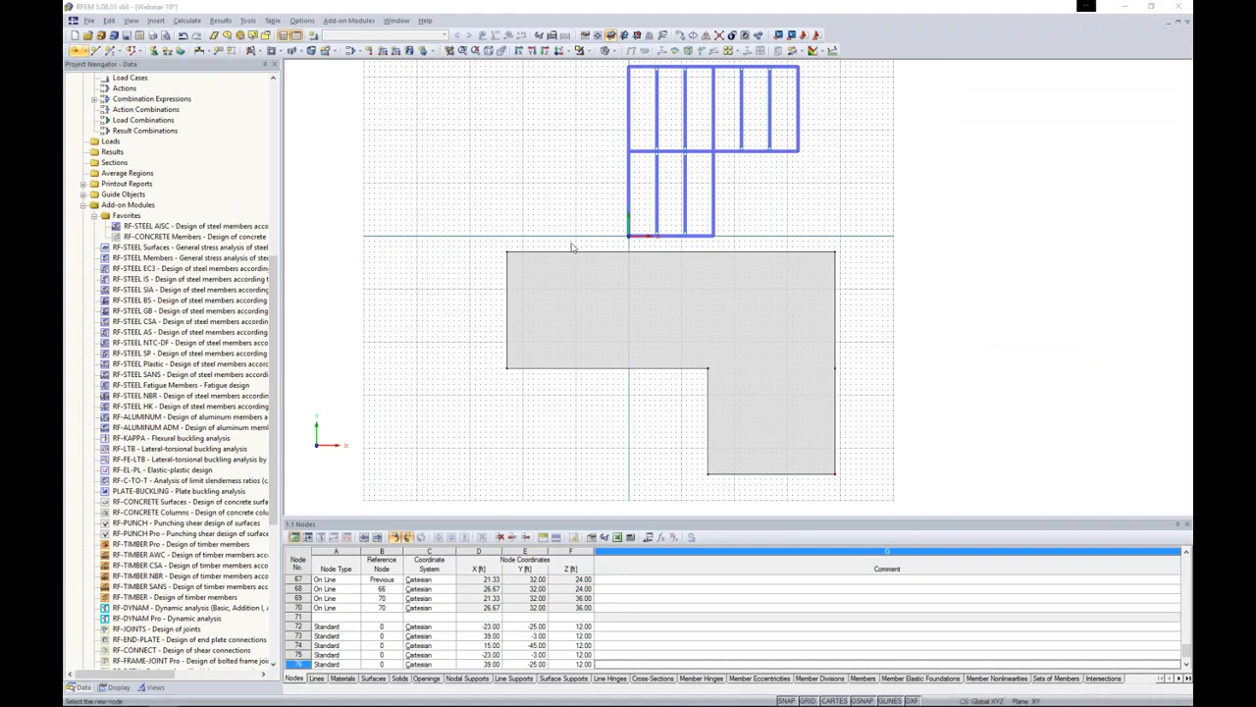
{"action": "left_click", "coordinate": [615, 52]}
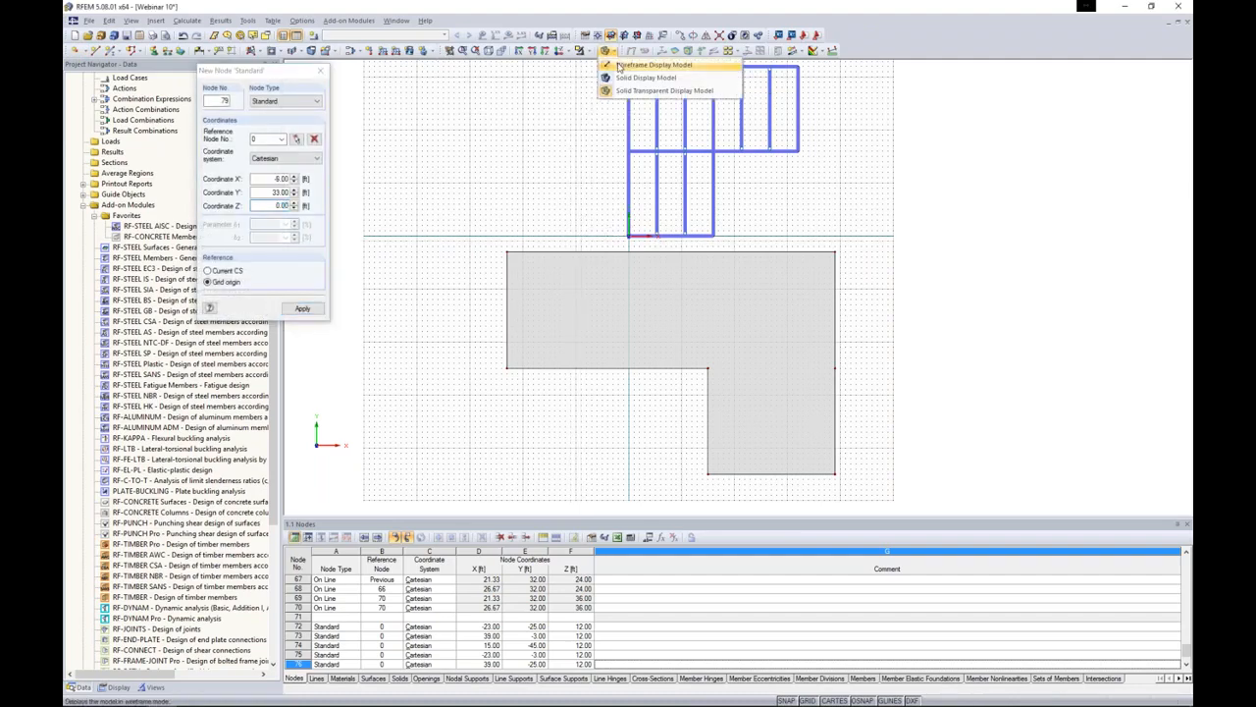
{"action": "left_click", "coordinate": [620, 65]}
{"action": "middle_click_drag", "start_coordinate": [571, 180], "coordinate": [482, 147]}
{"action": "scroll", "coordinate": [546, 240], "scroll_direction": "up", "scroll_amount": 2}
{"action": "left_click", "coordinate": [541, 227]}
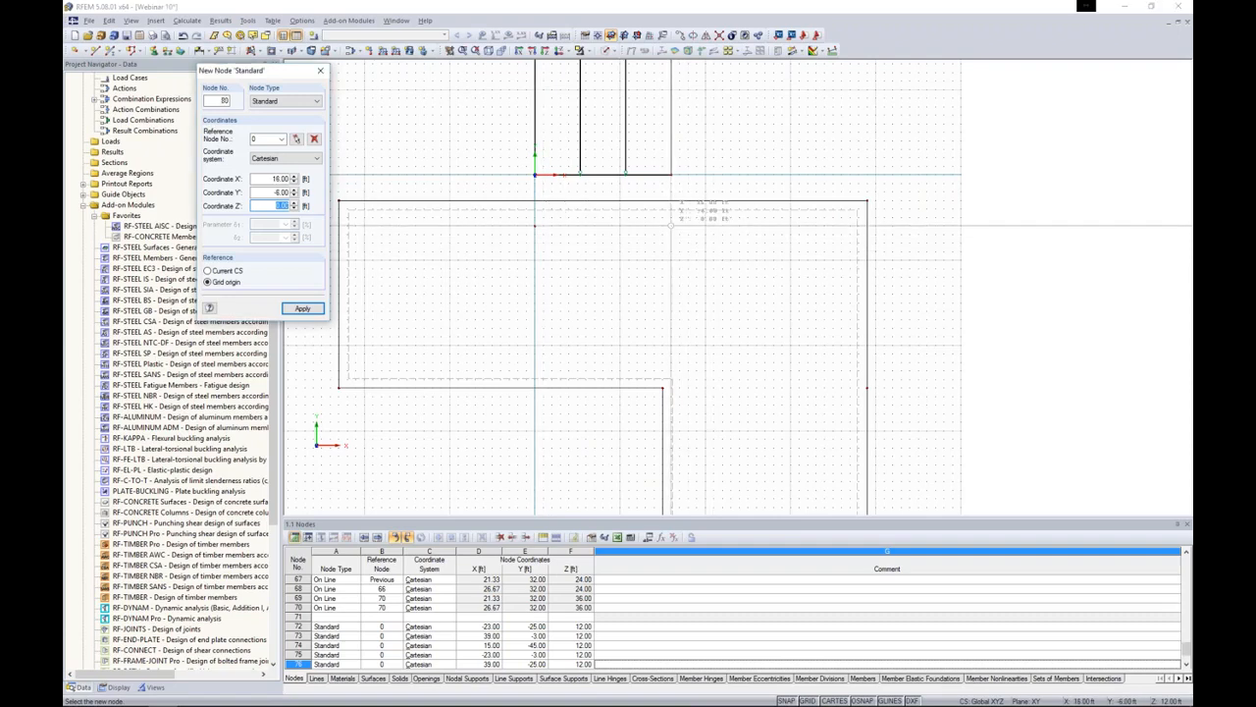
{"action": "left_click", "coordinate": [841, 224]}
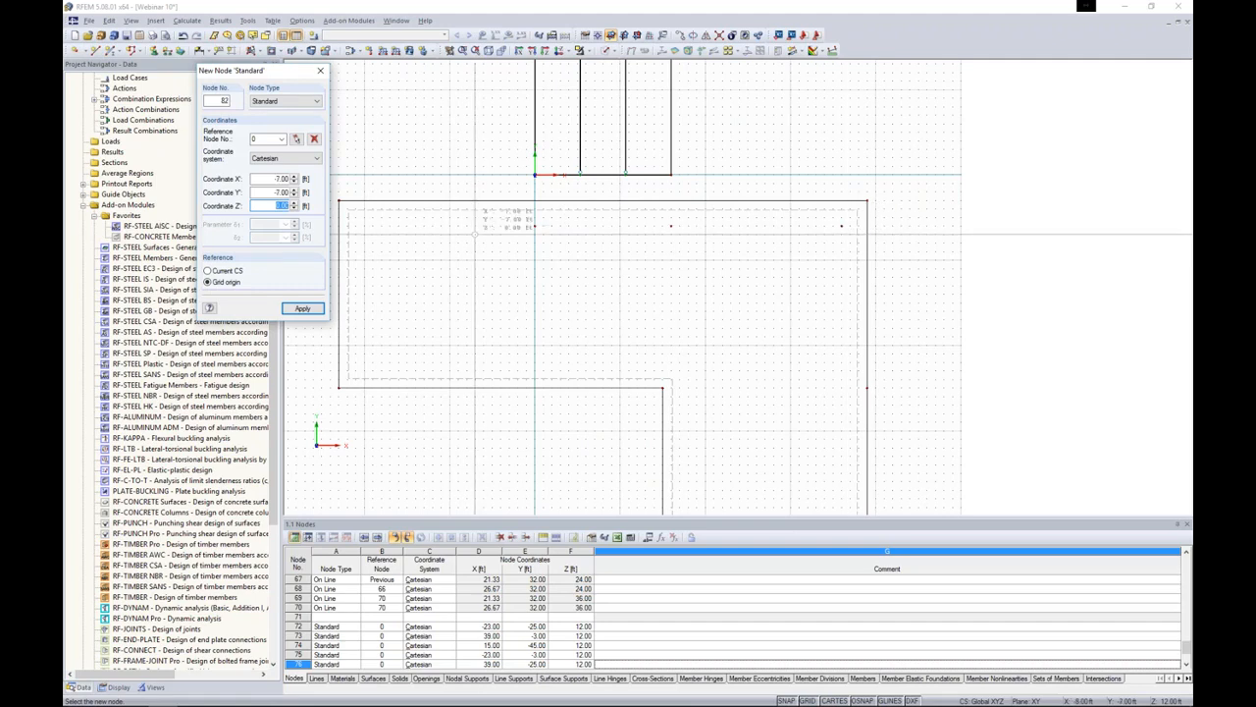
{"action": "left_click", "coordinate": [372, 224]}
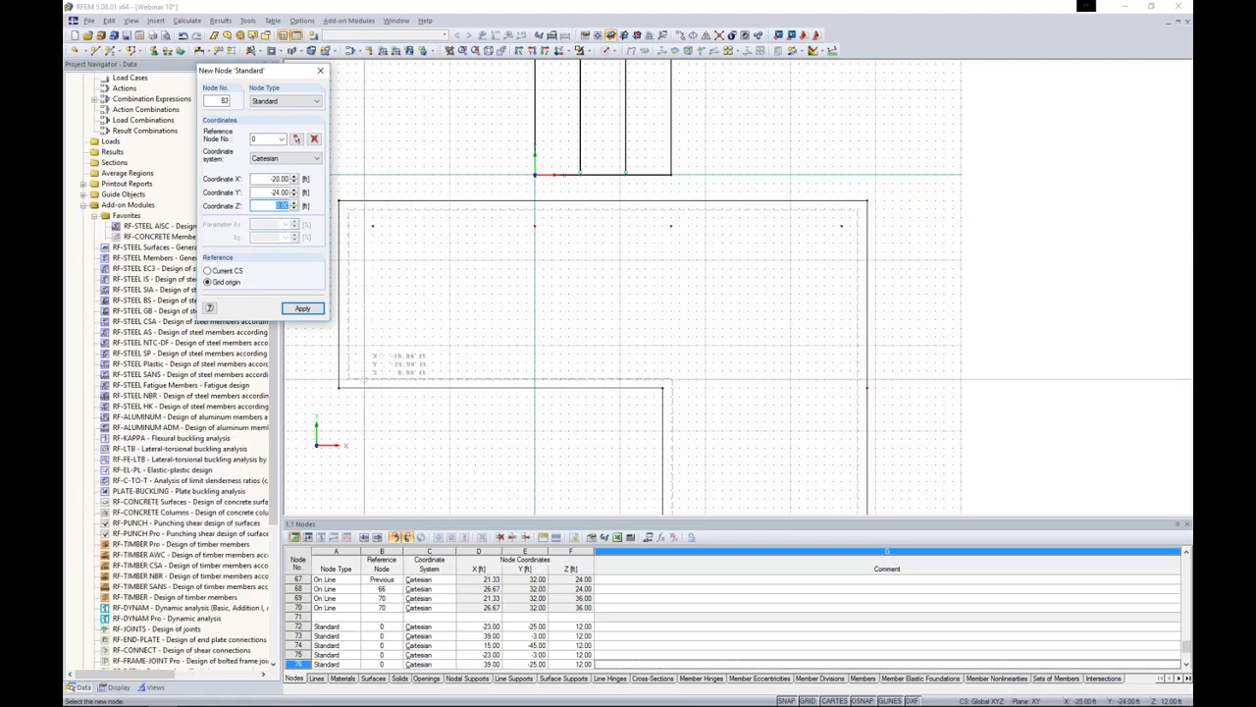
- Place three more nodes along Y = -22 ft and two near the far end of the slab's short leg
{"action": "left_click", "coordinate": [372, 362]}
{"action": "left_click", "coordinate": [534, 363]}
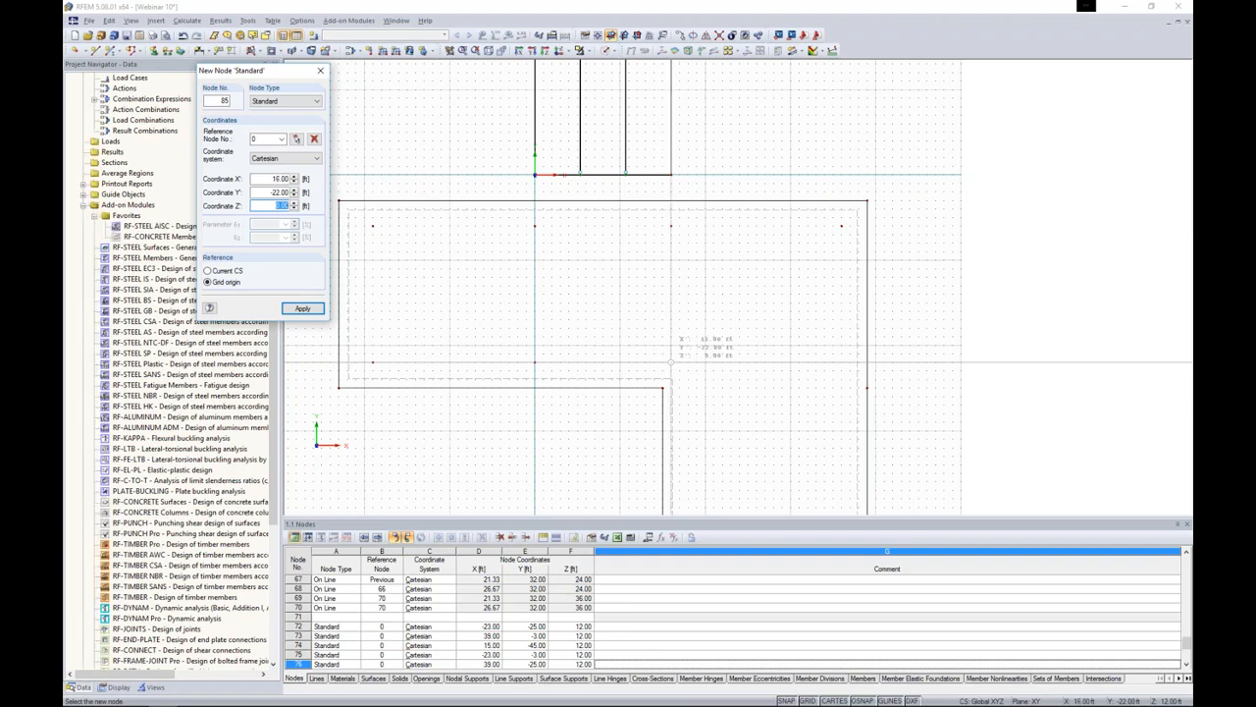
{"action": "middle_click_drag", "start_coordinate": [720, 400], "coordinate": [694, 223]}
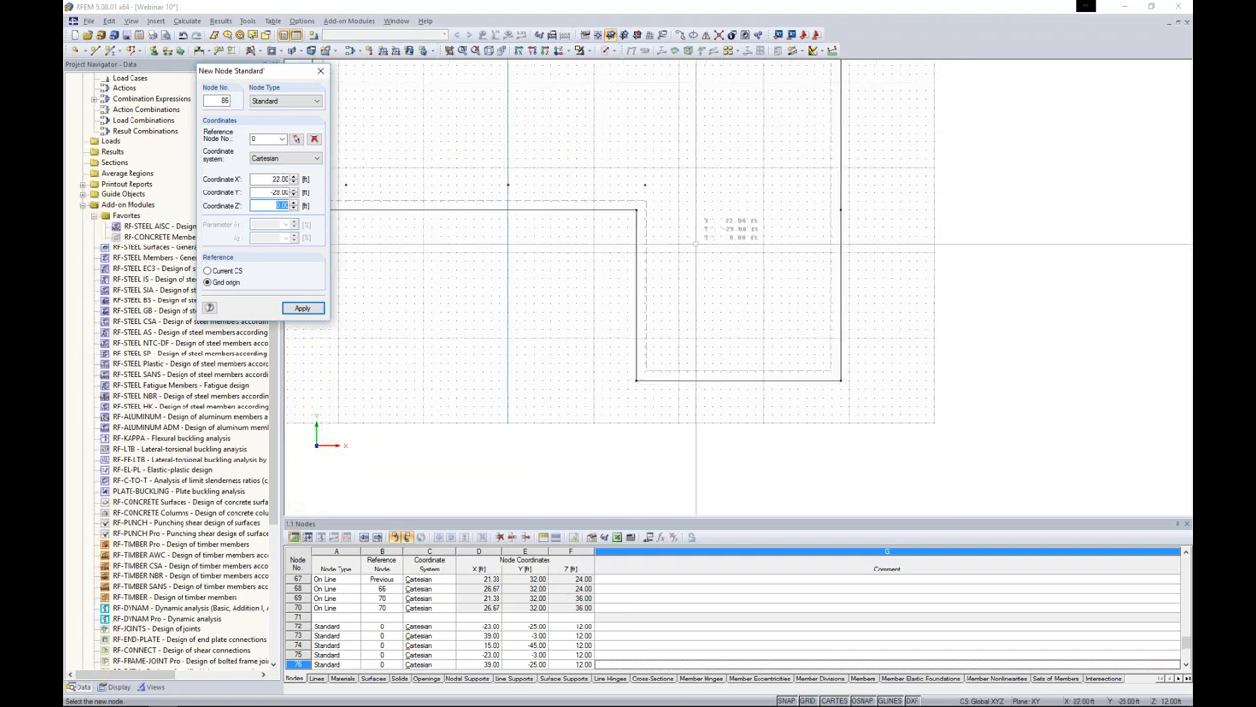
{"action": "left_click", "coordinate": [661, 354]}
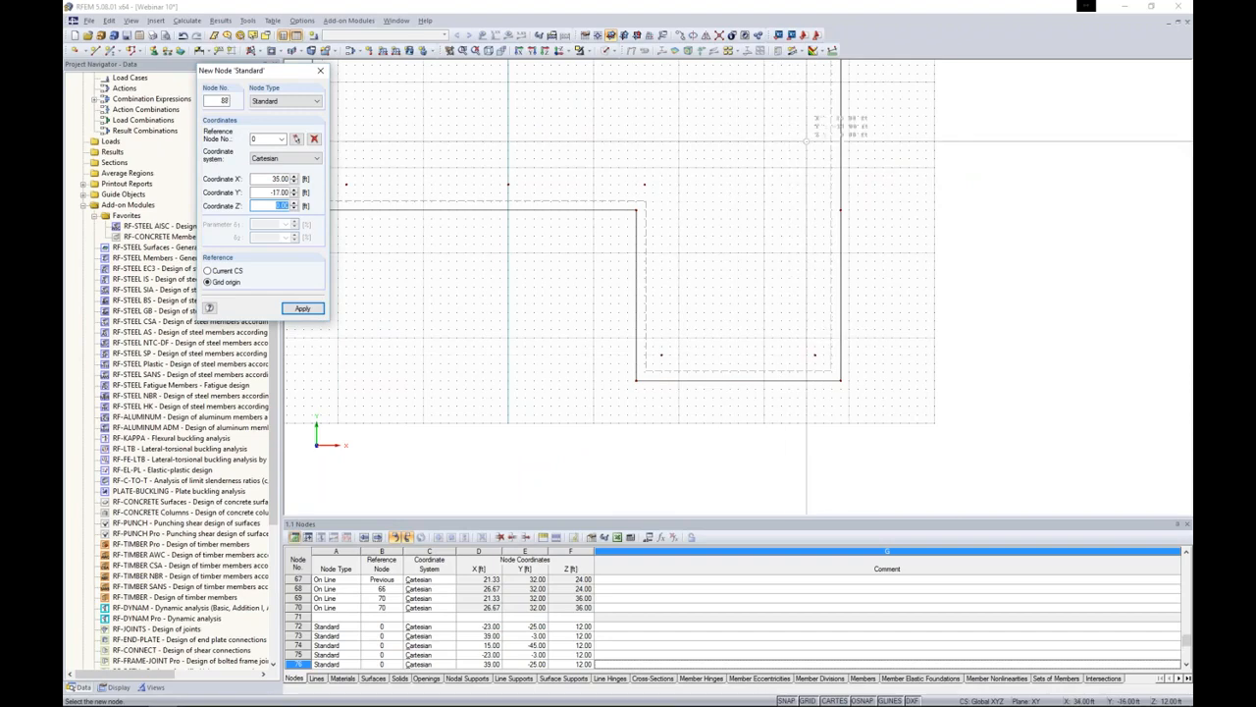
{"action": "key", "text": "Escape"}
{"action": "mouse_move", "coordinate": [788, 197]}
{"action": "middle_mouse_down"}
{"action": "mouse_move", "coordinate": [780, 247]}
{"action": "mouse_move", "coordinate": [761, 235]}
{"action": "middle_mouse_up"}
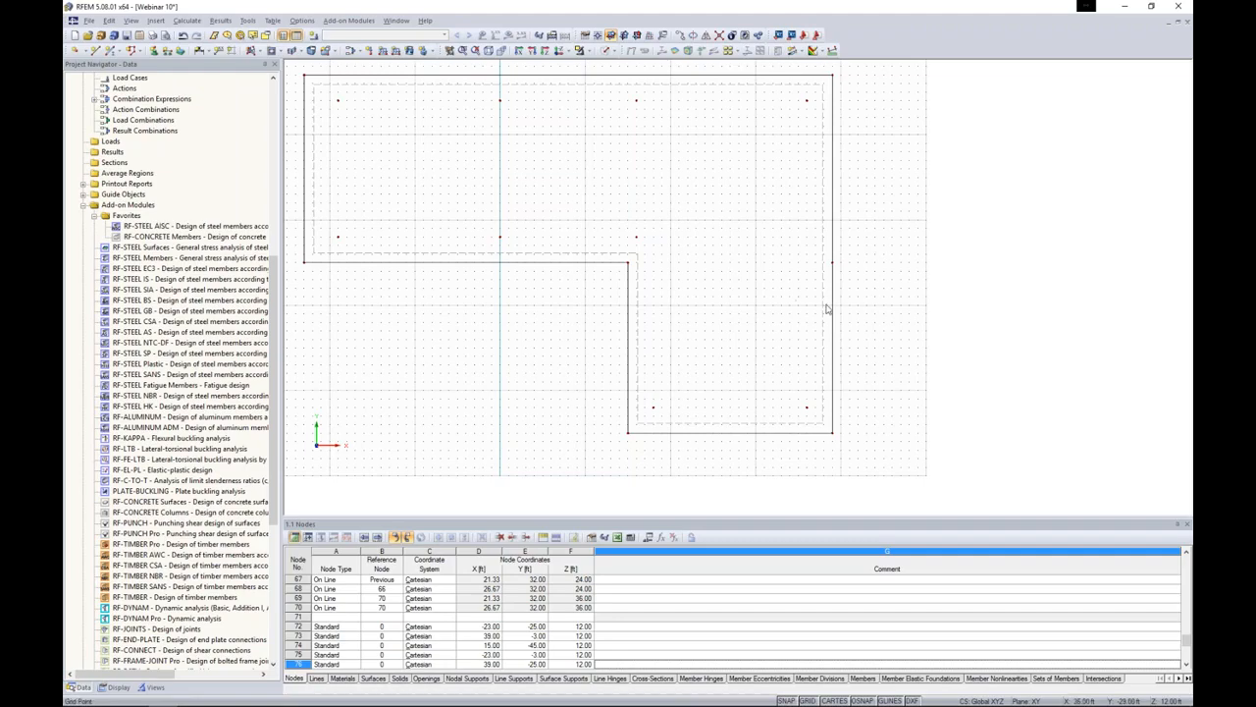
- Set up one copy of the nine interior slab nodes at dZ = -12 ft with connecting lines and template members between nodes and copies
{"action": "mouse_move", "coordinate": [962, 443]}
{"action": "middle_mouse_down", "text": "ctrl"}
{"action": "mouse_move", "coordinate": [727, 227]}
{"action": "mouse_move", "coordinate": [657, 67]}
{"action": "mouse_move", "coordinate": [723, 168]}
{"action": "mouse_move", "coordinate": [971, 337]}
{"action": "mouse_move", "coordinate": [928, 415]}
{"action": "mouse_move", "coordinate": [964, 427]}
{"action": "middle_mouse_up", "text": "ctrl"}
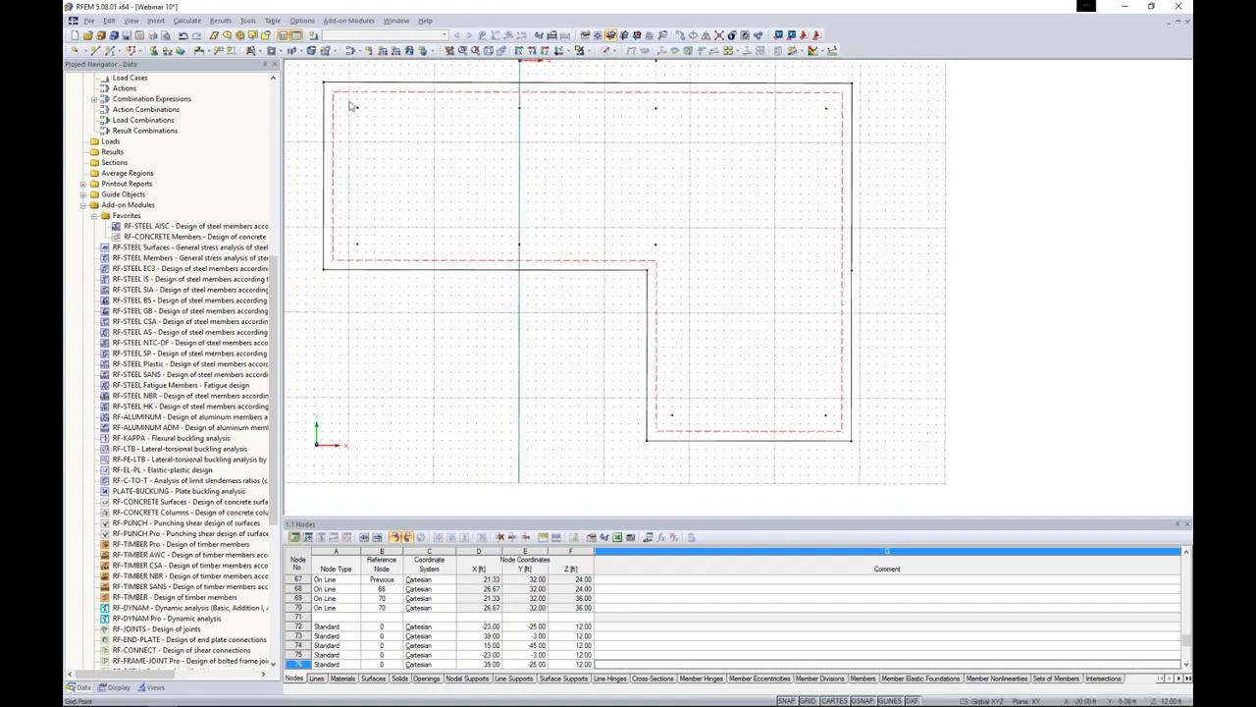
{"action": "left_click_drag", "start_coordinate": [345, 99], "coordinate": [833, 256]}
{"action": "left_click_drag", "start_coordinate": [667, 405], "coordinate": [830, 426]}
{"action": "middle_click_drag", "start_coordinate": [924, 412], "coordinate": [716, 106], "text": "ctrl"}
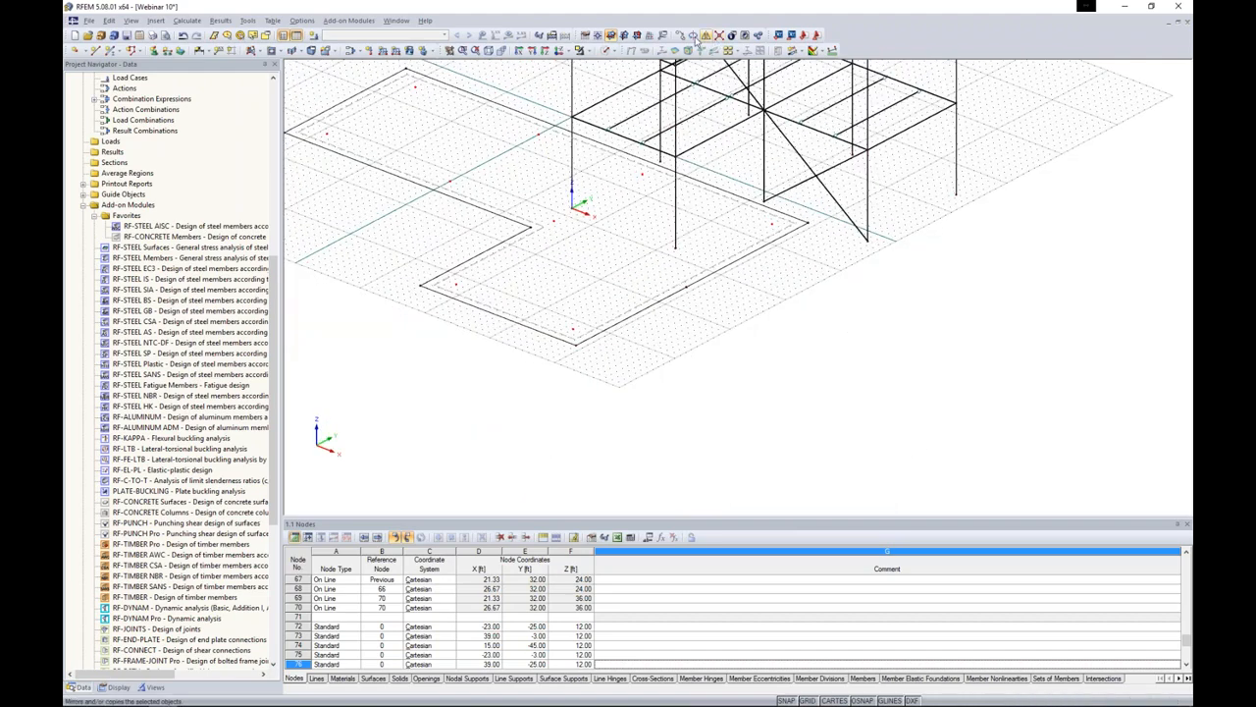
{"action": "left_click", "coordinate": [680, 36]}
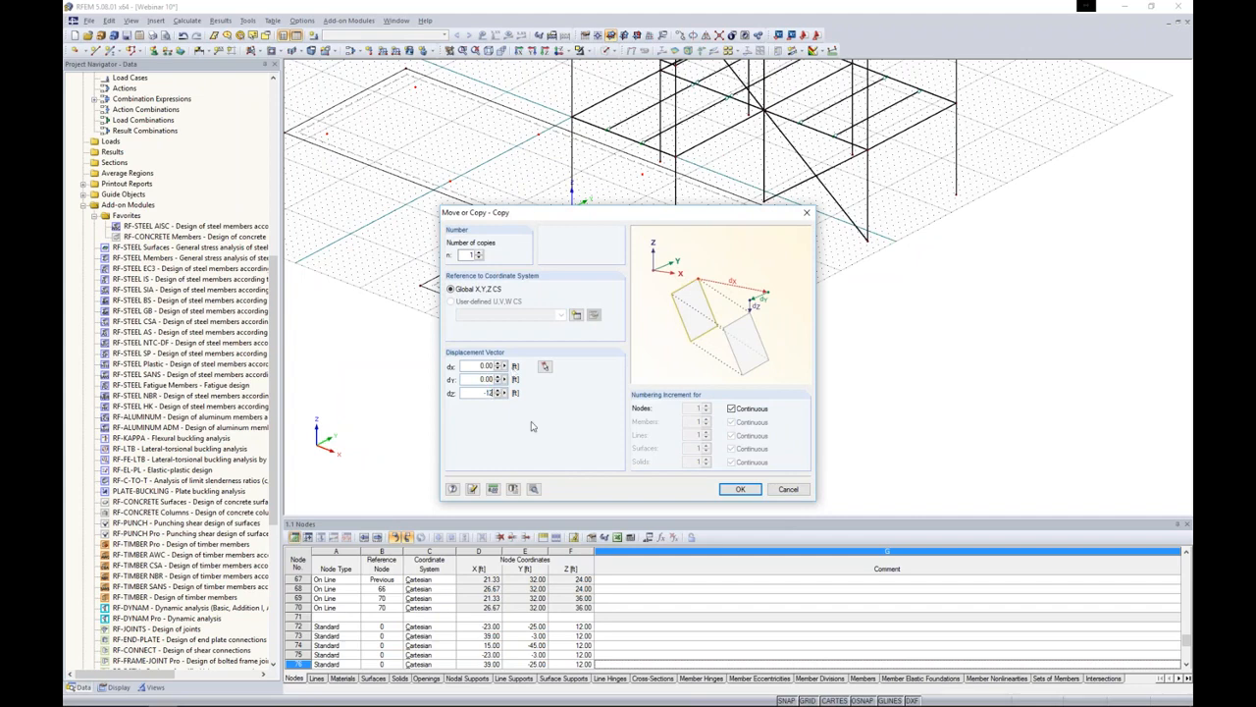
{"action": "left_click", "coordinate": [535, 490]}
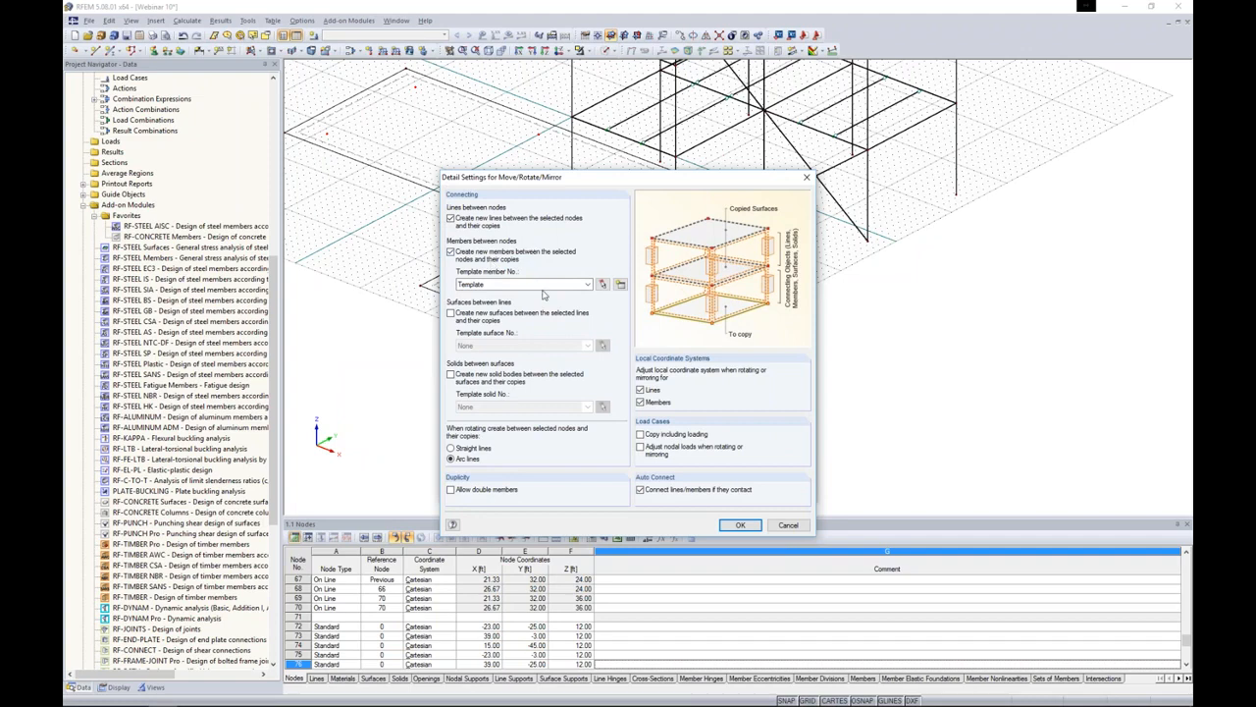
- Give the template member a 15 x 15 in rectangular section in Concrete f'c = 5000 psi and create the columns with the node copy
{"action": "left_click", "coordinate": [620, 283]}
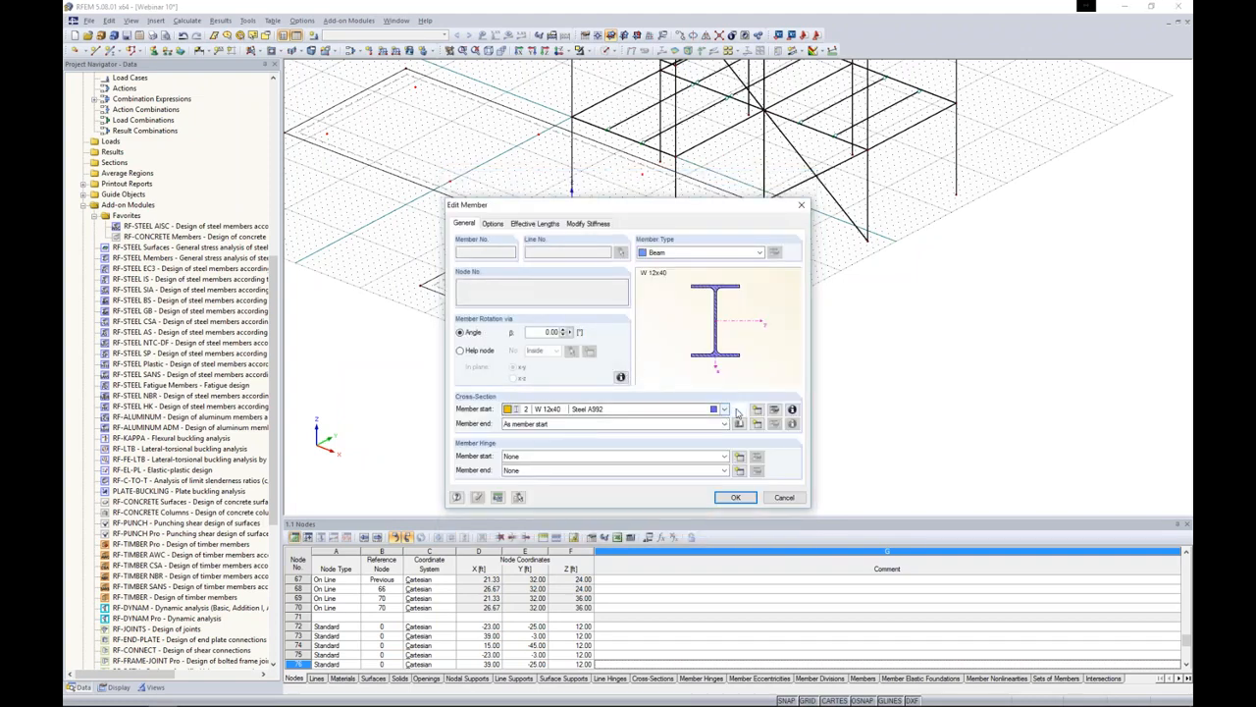
{"action": "left_click", "coordinate": [739, 410]}
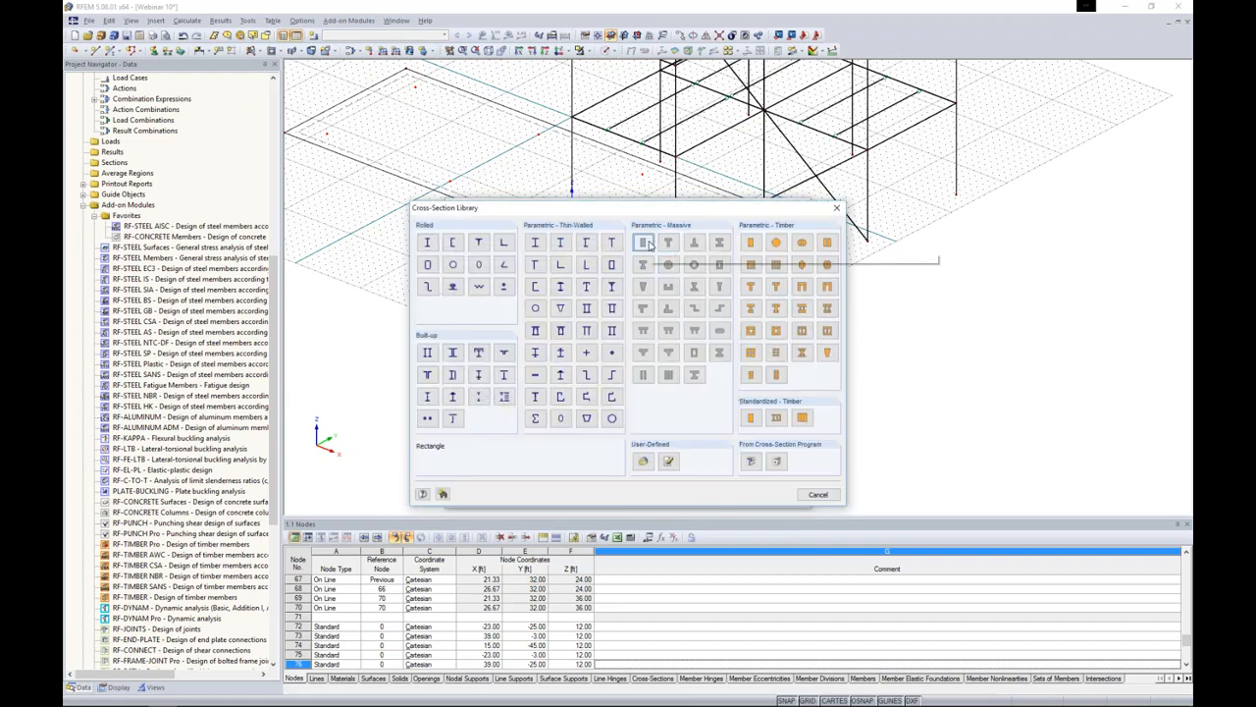
{"action": "key", "text": "Escape"}
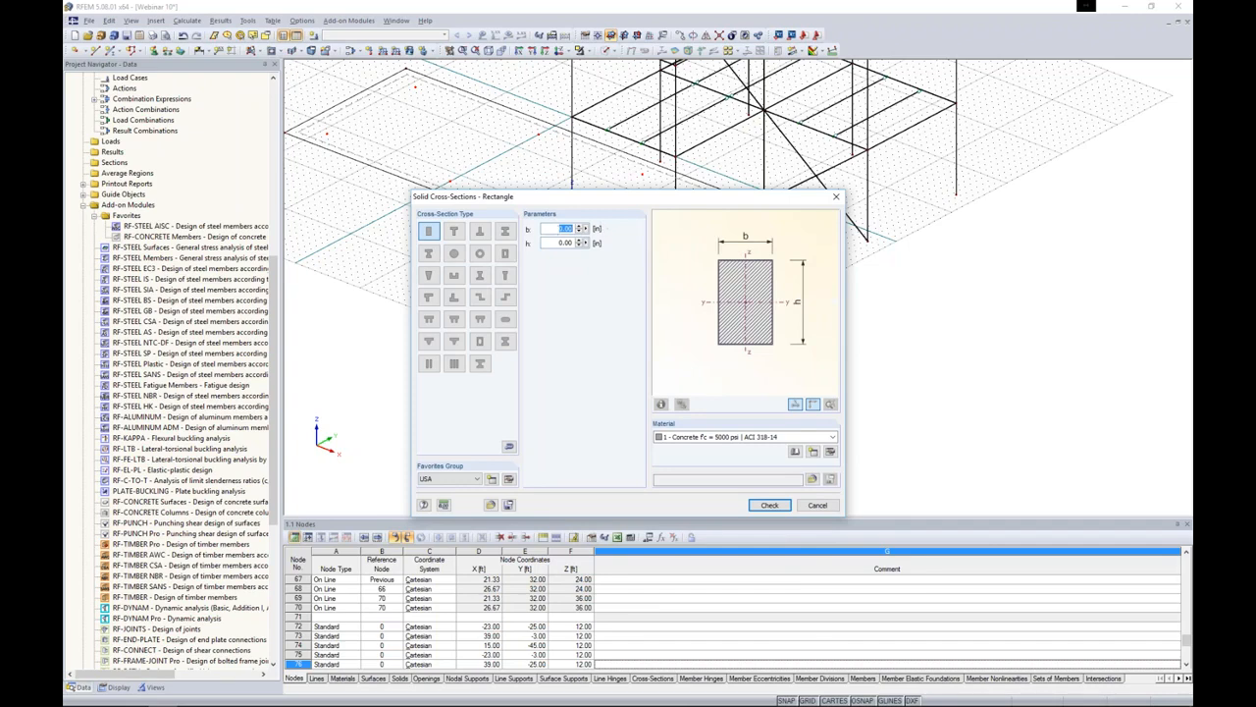
{"action": "key", "text": "Tab"}
{"action": "type", "text": "15"}
{"action": "left_click", "coordinate": [660, 403]}
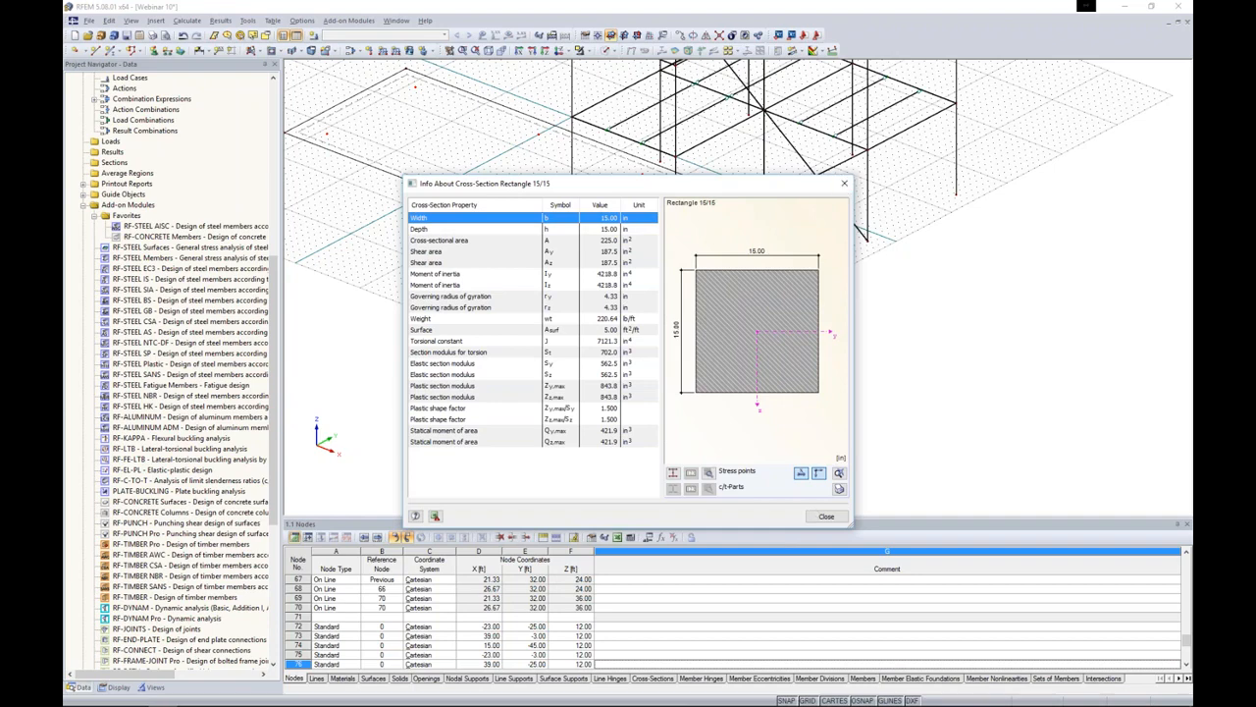
{"action": "left_click", "coordinate": [818, 514]}
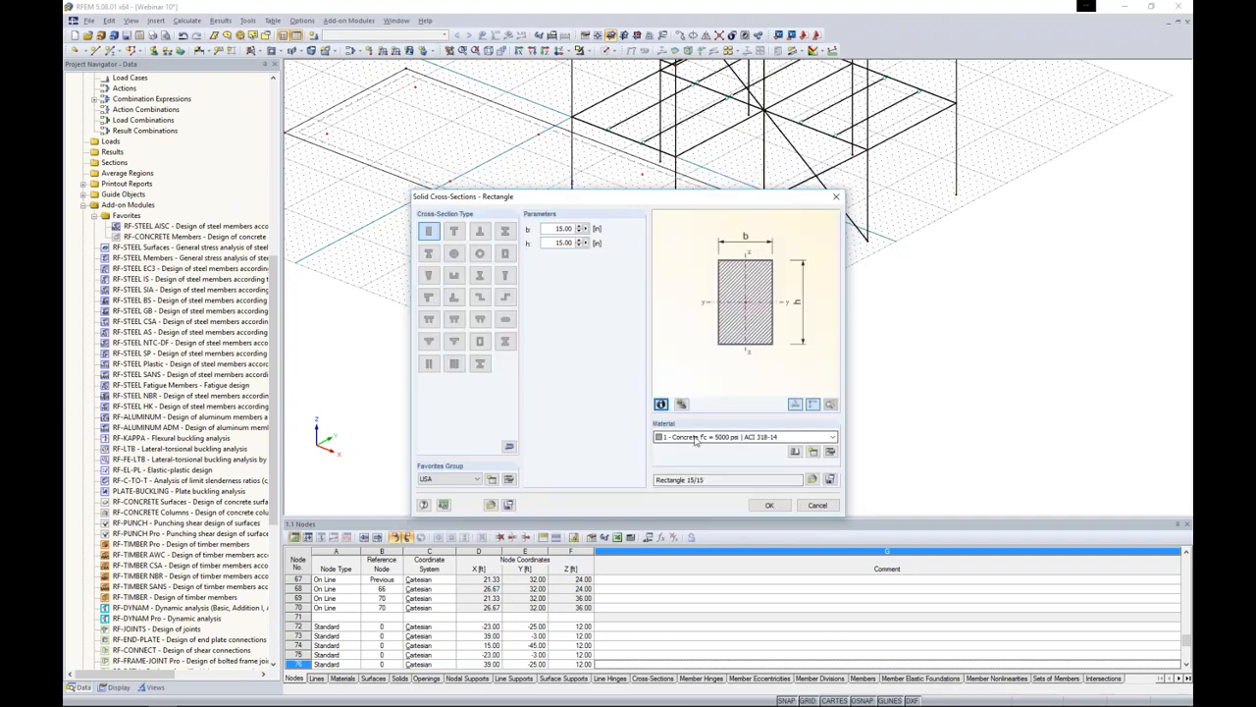
{"action": "left_click", "coordinate": [769, 505]}
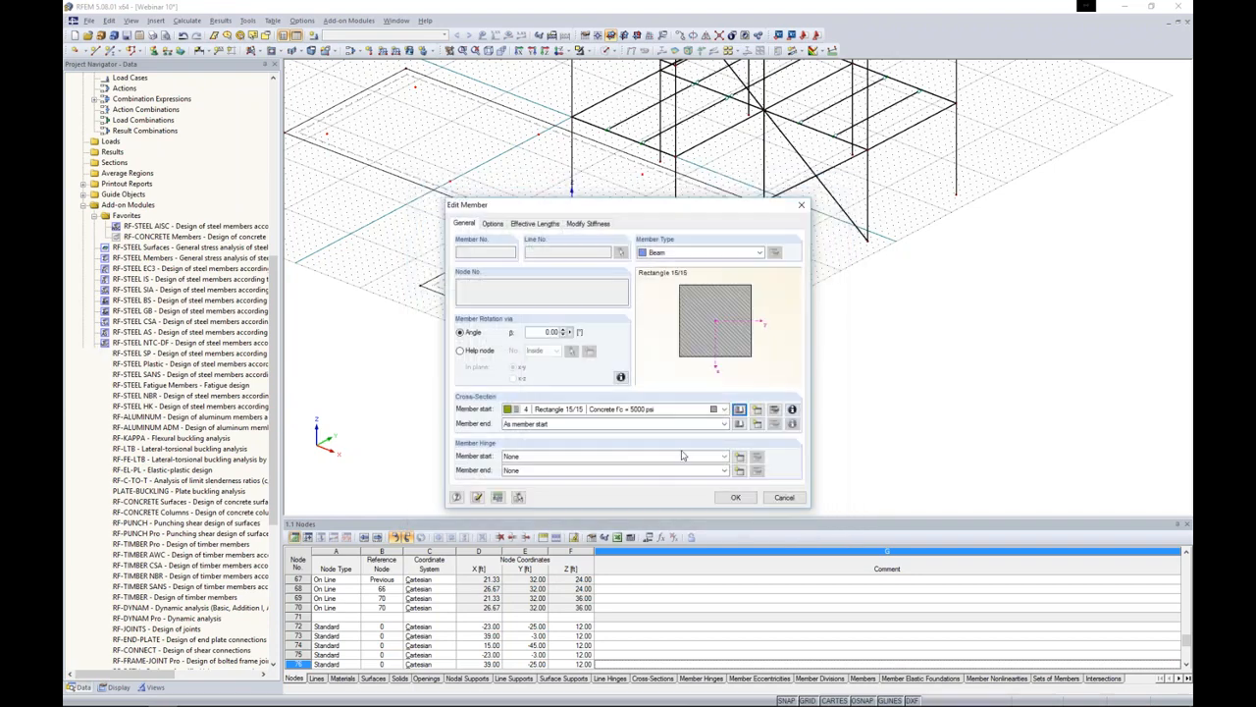
{"action": "left_click", "coordinate": [735, 496]}
{"action": "left_click", "coordinate": [736, 525]}
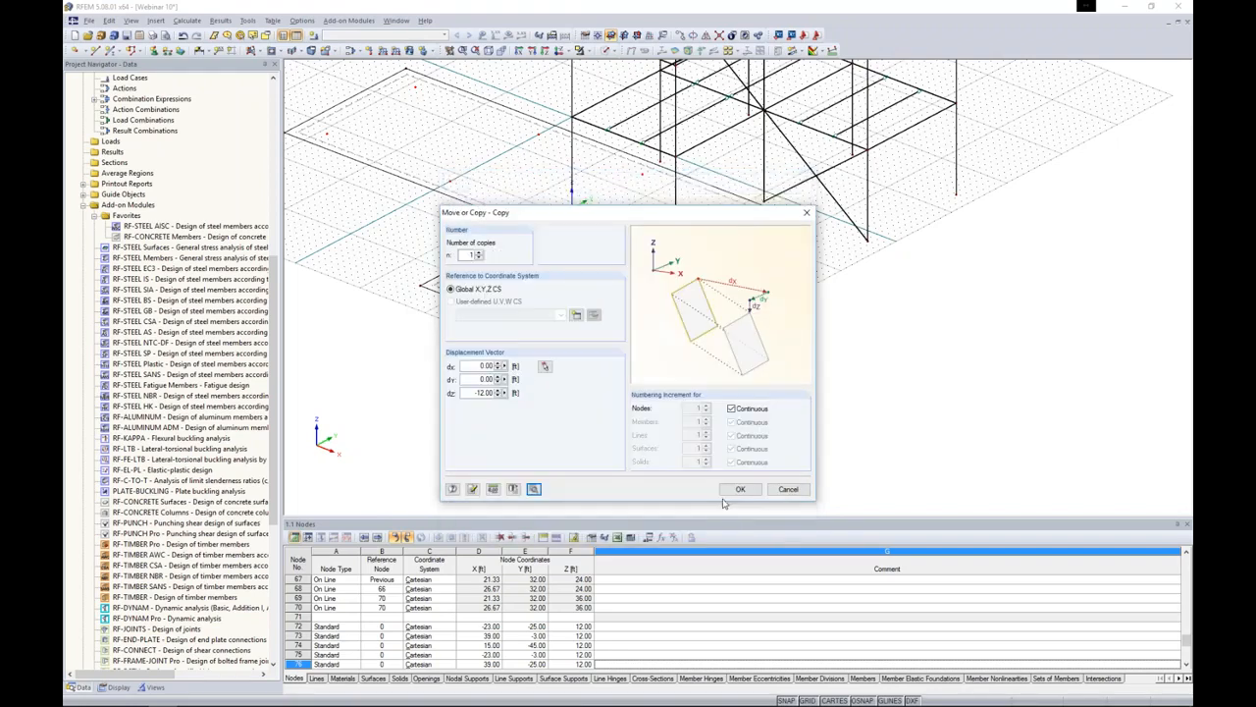
{"action": "left_click", "coordinate": [738, 490]}
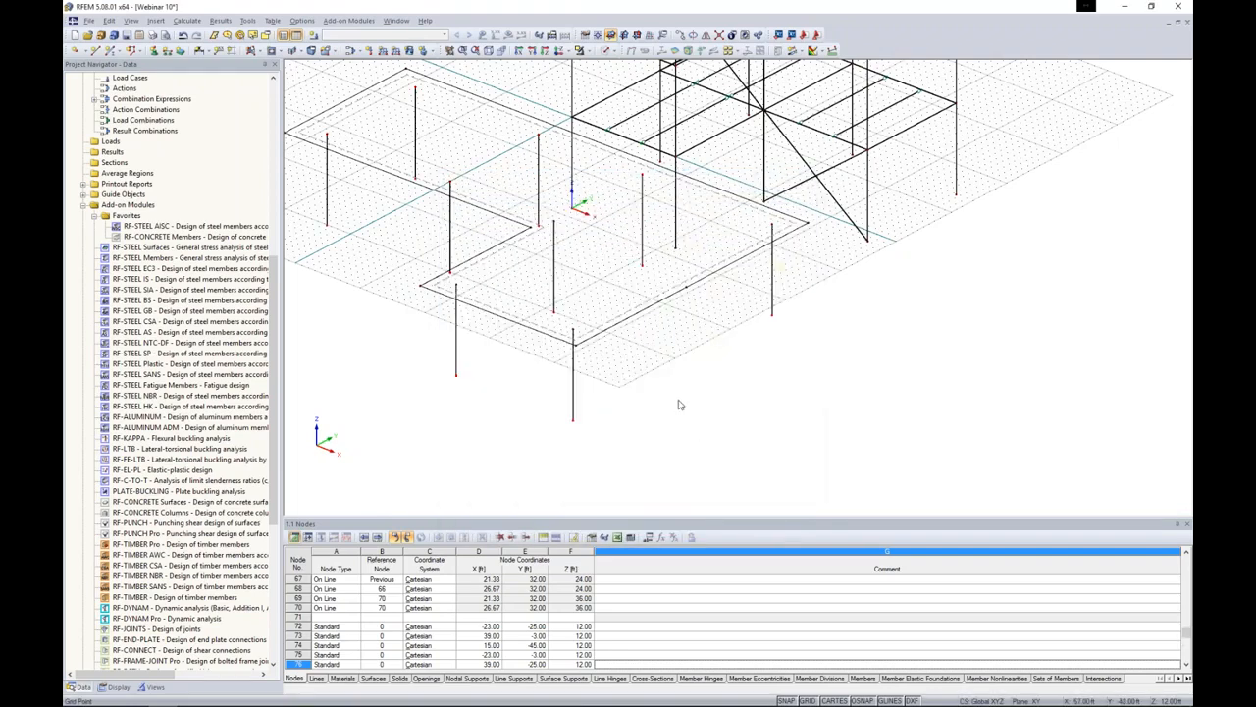
- Switch to the solid transparent display and copy the slab with its columns one storey up, from column base to column top
{"action": "left_click", "coordinate": [613, 50]}
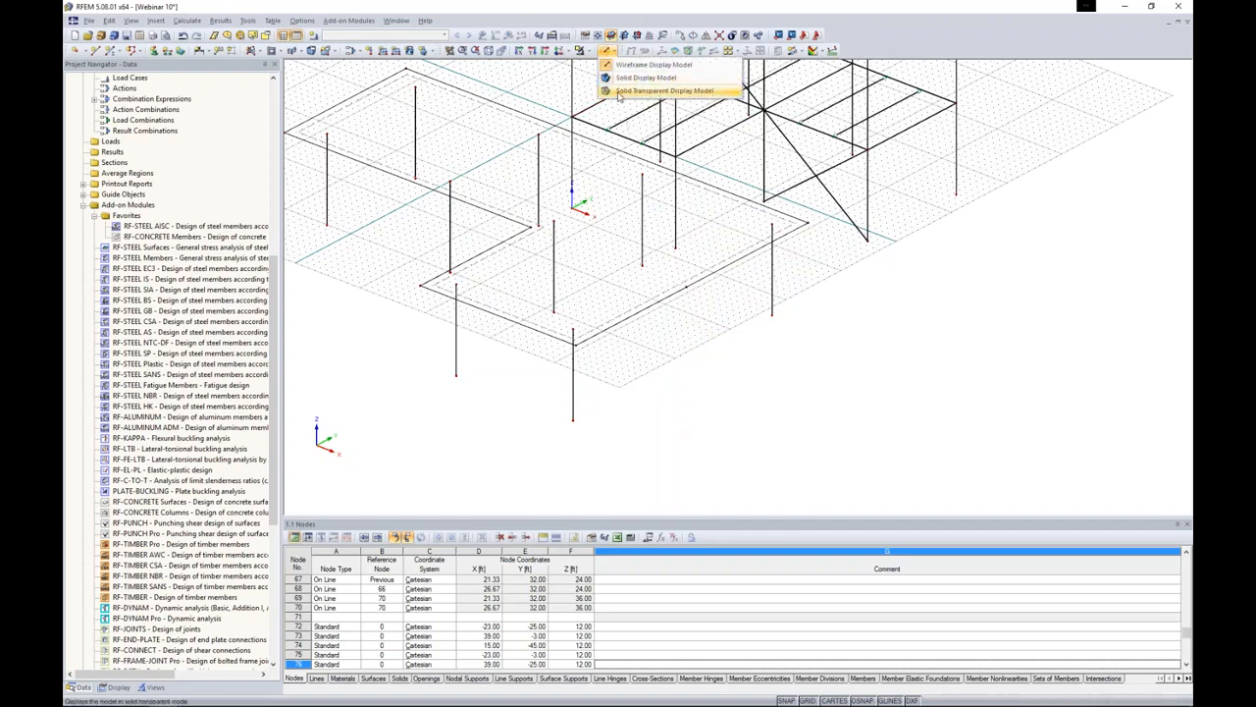
{"action": "left_click", "coordinate": [638, 92]}
{"action": "middle_click_drag", "start_coordinate": [665, 264], "coordinate": [488, 258], "text": "ctrl"}
{"action": "left_click_drag", "start_coordinate": [342, 155], "coordinate": [722, 366]}
{"action": "middle_click_drag", "start_coordinate": [567, 350], "coordinate": [639, 395], "text": "ctrl"}
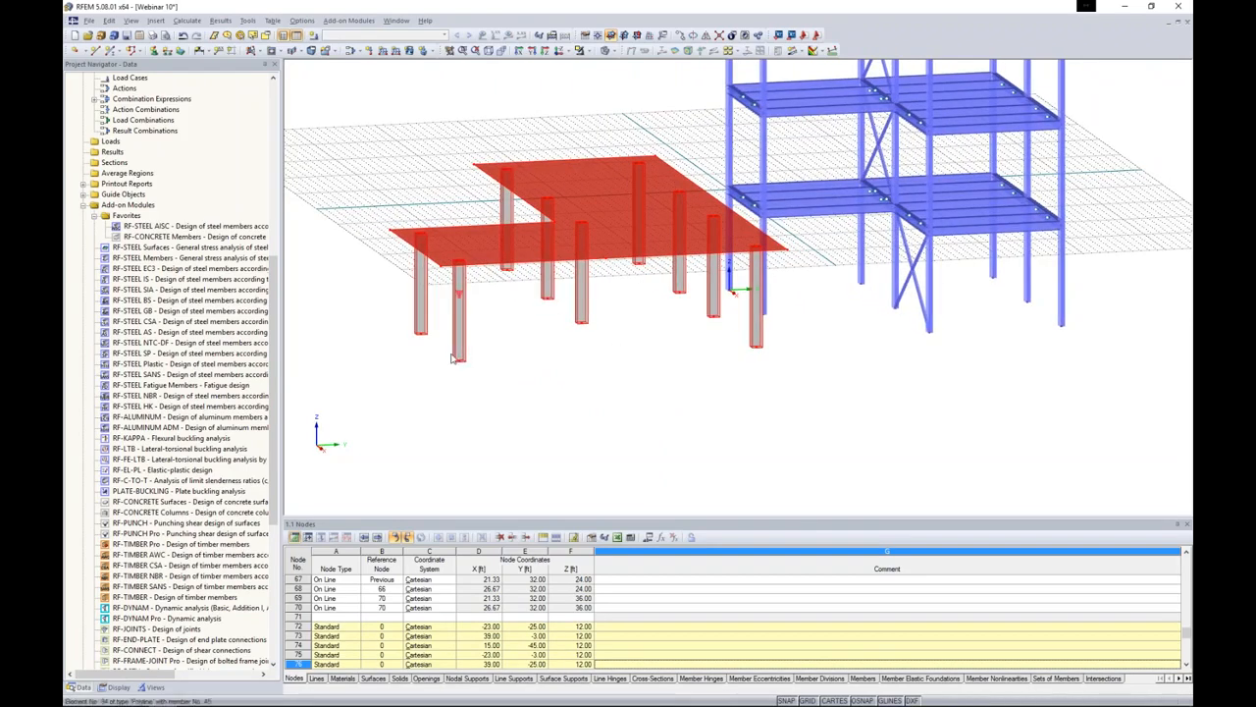
{"action": "left_click_drag", "start_coordinate": [460, 361], "coordinate": [460, 260], "text": "ctrl"}
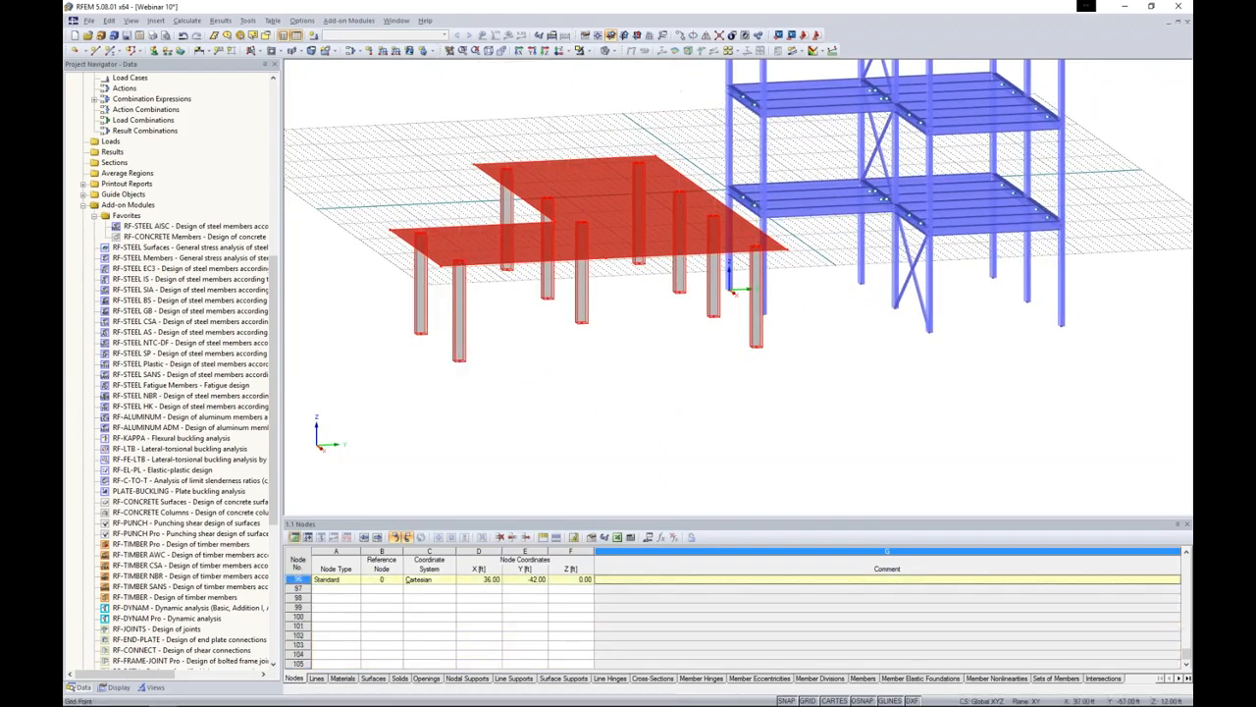
{"action": "left_click", "coordinate": [522, 365]}
{"action": "middle_click_drag", "start_coordinate": [522, 365], "coordinate": [636, 343], "text": "ctrl"}
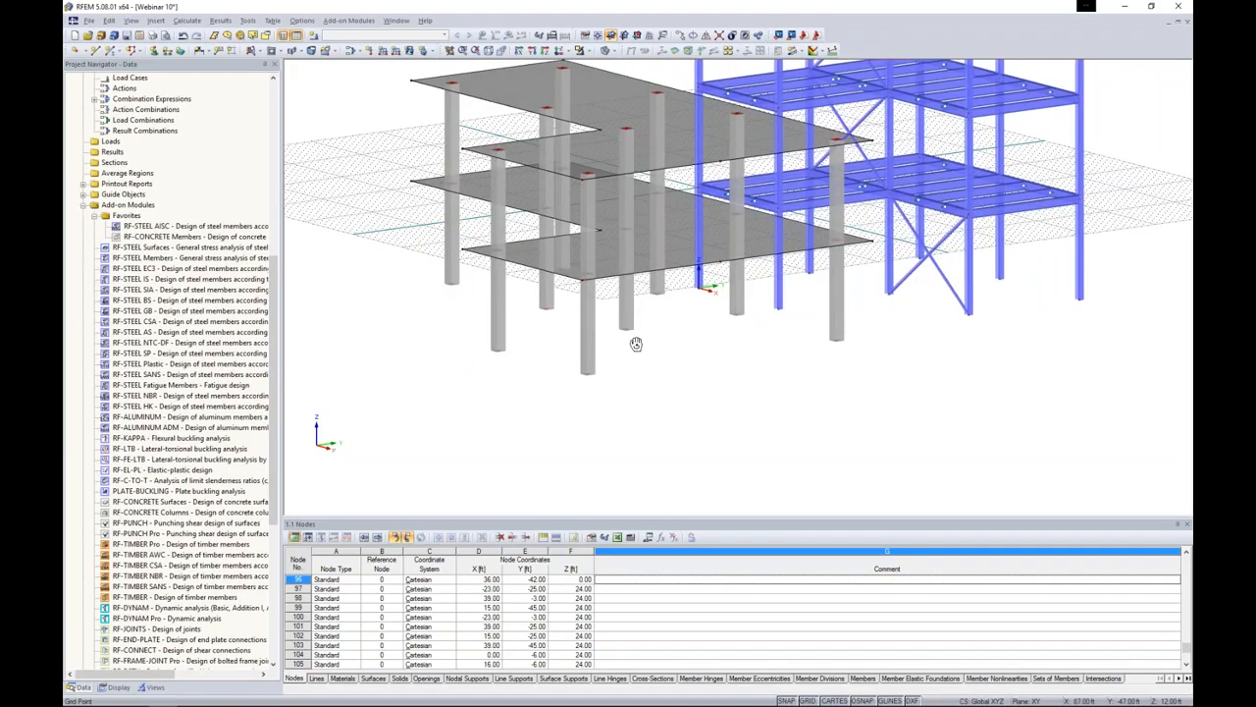
- Draw a line between the two corner columns along the slab's long outer edge, on both the upper and lower slab
{"action": "left_click", "coordinate": [503, 337]}
{"action": "middle_click_drag", "start_coordinate": [503, 337], "coordinate": [1001, 350], "text": "ctrl"}
{"action": "middle_click_drag", "start_coordinate": [1023, 281], "coordinate": [858, 409]}
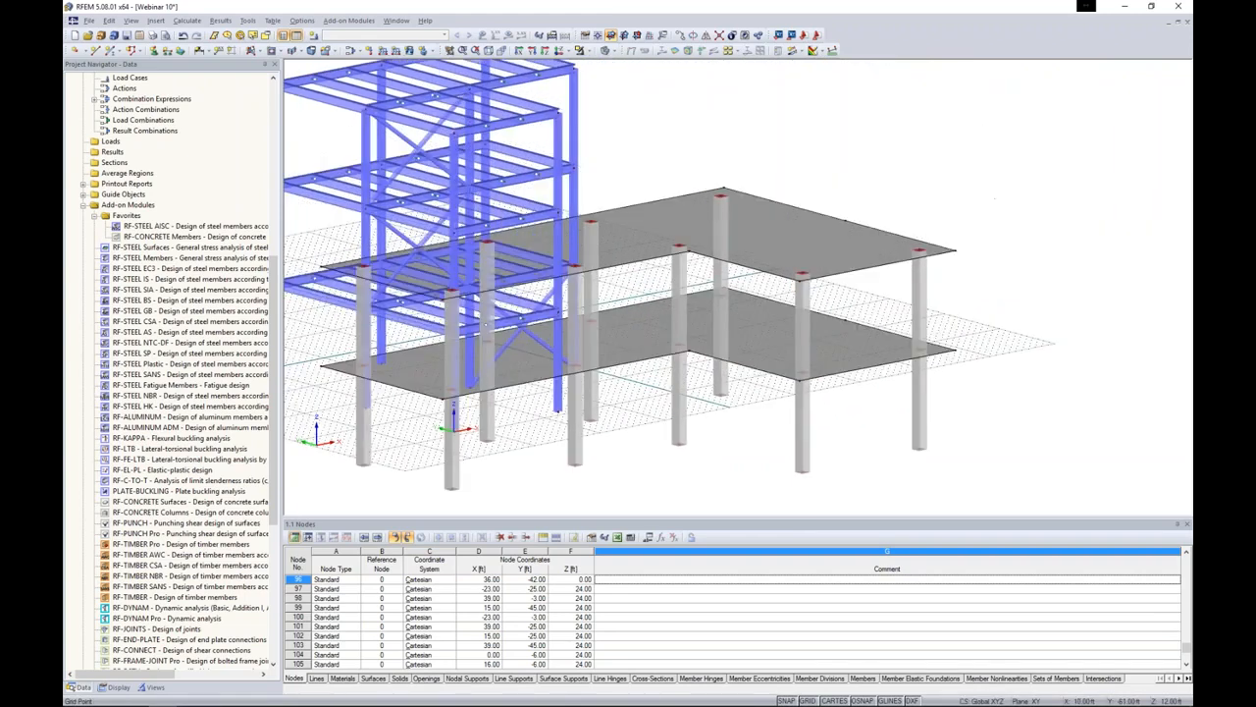
{"action": "middle_click_drag", "start_coordinate": [979, 226], "coordinate": [899, 214]}
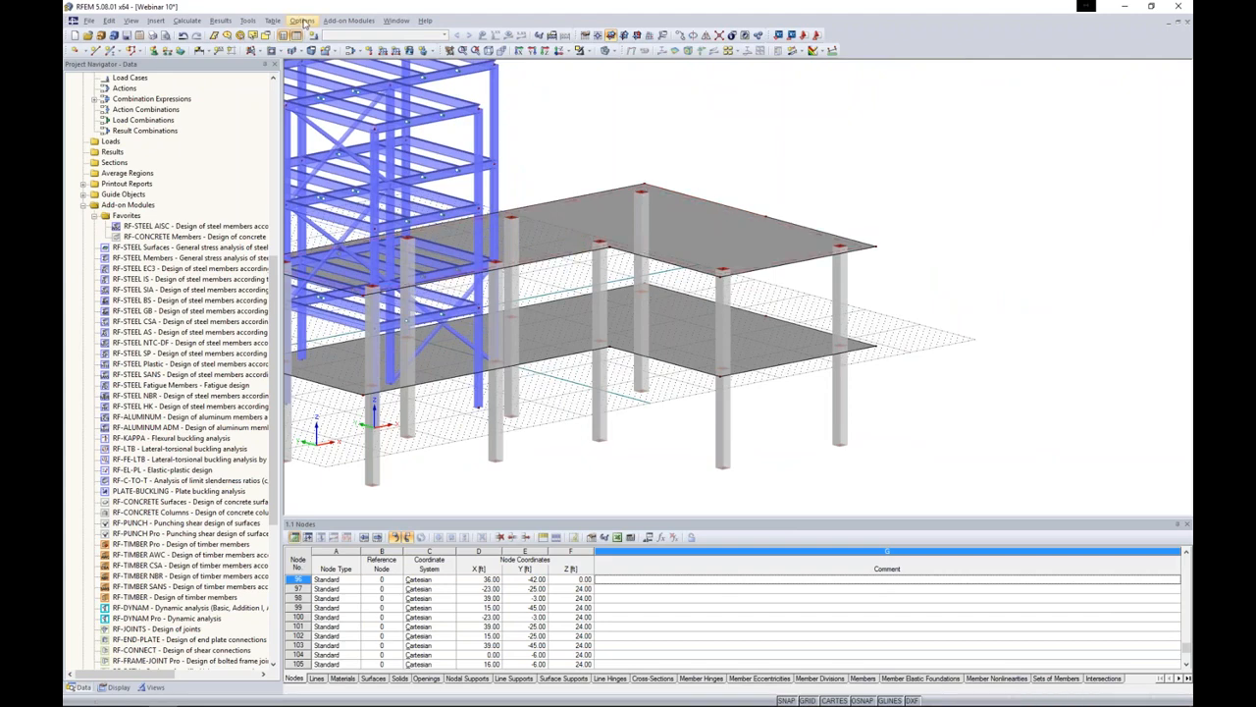
{"action": "scroll", "coordinate": [823, 214], "scroll_direction": "up", "scroll_amount": 4}
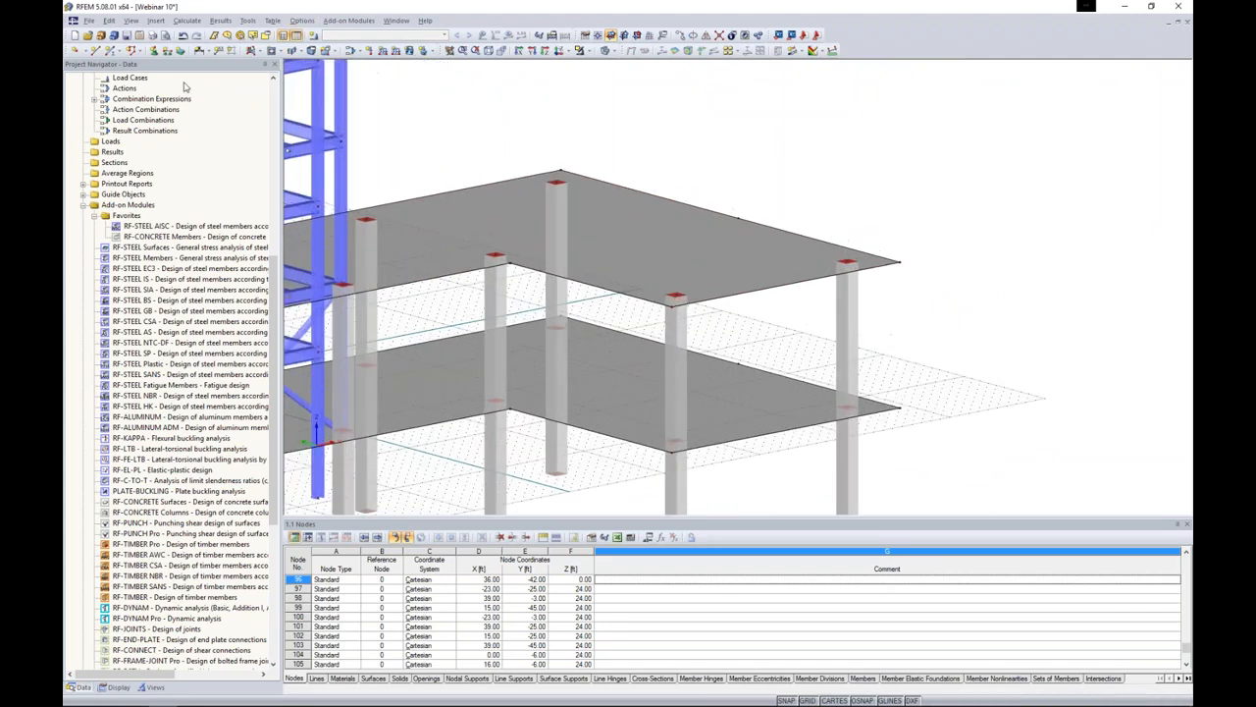
{"action": "left_click", "coordinate": [95, 50]}
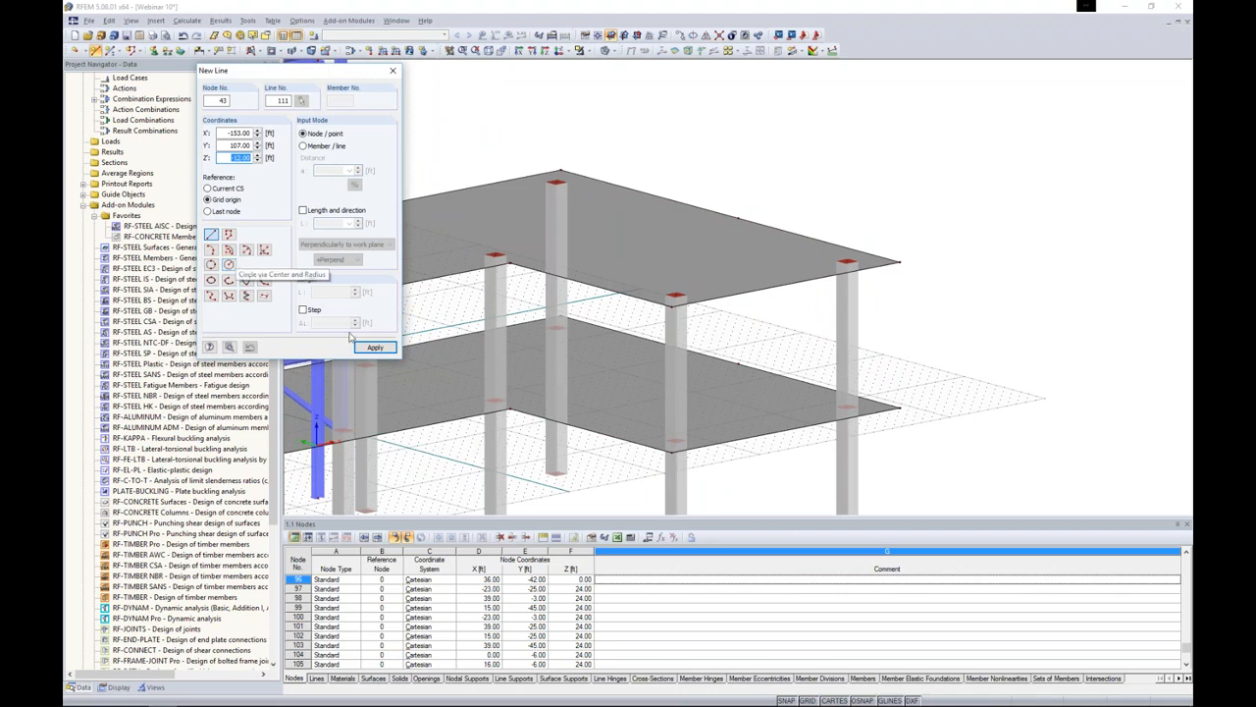
{"action": "left_click", "coordinate": [848, 261]}
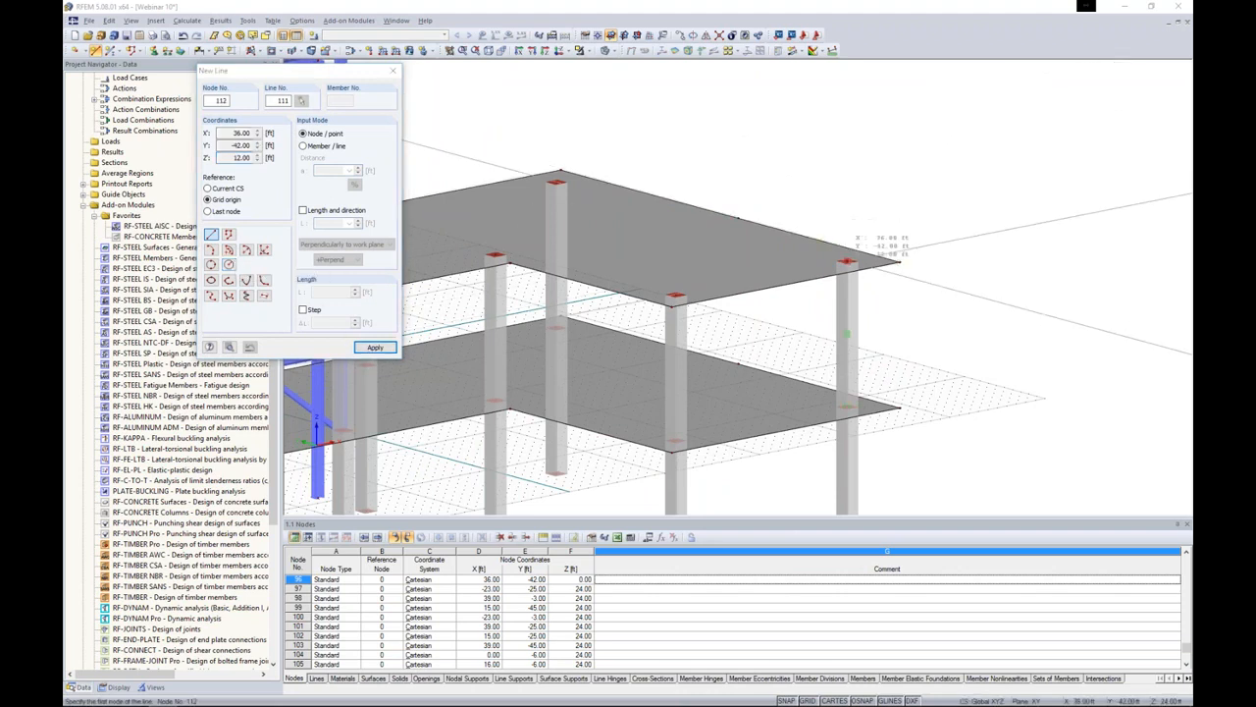
{"action": "left_click", "coordinate": [556, 181]}
{"action": "left_click", "coordinate": [574, 330]}
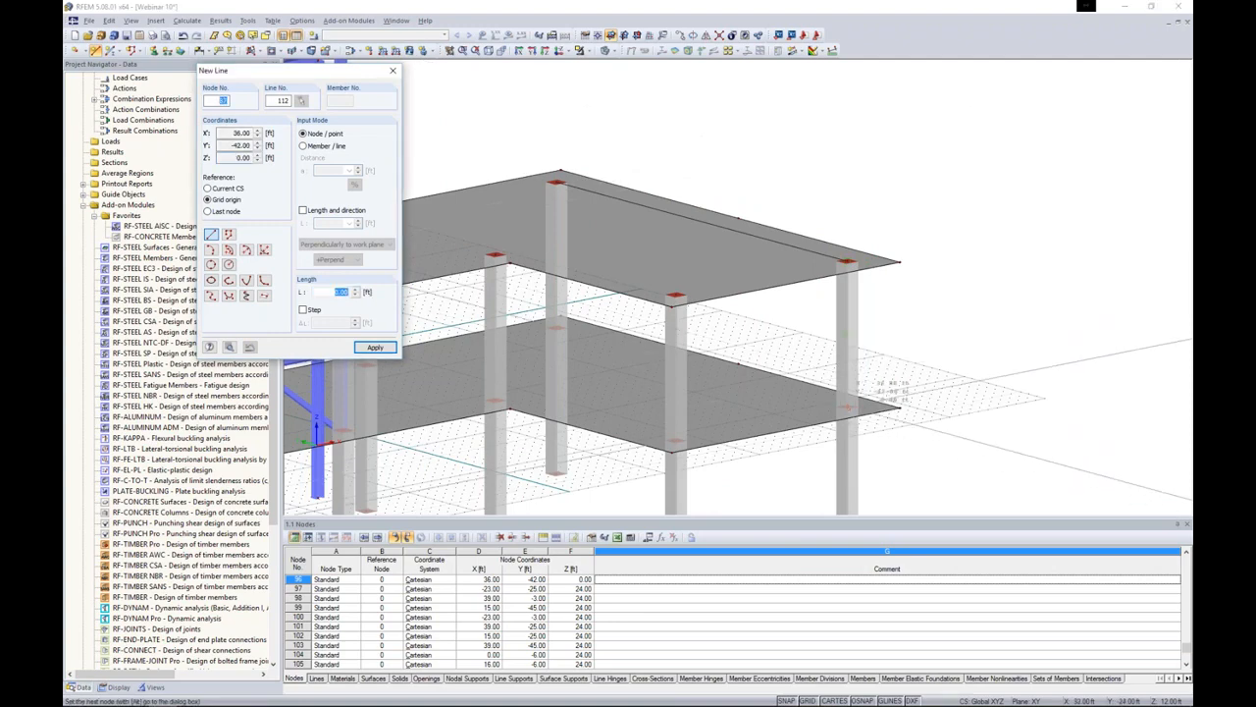
{"action": "left_click", "coordinate": [848, 406]}
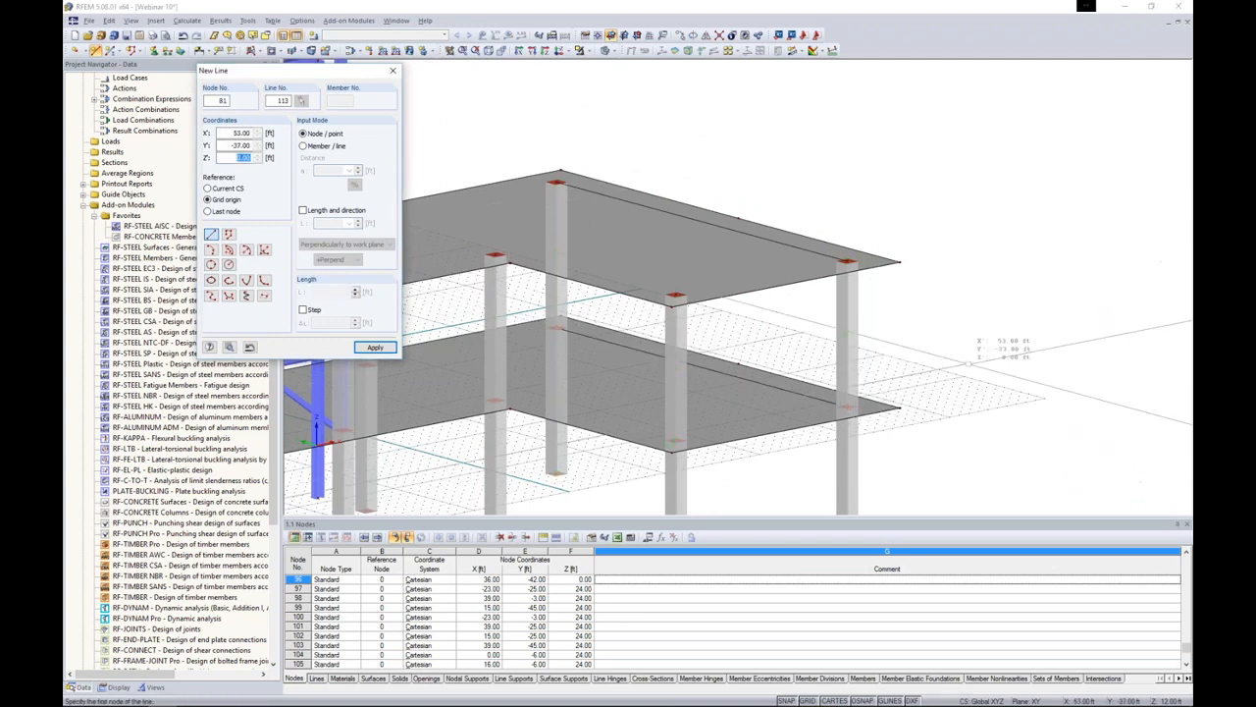
{"action": "key", "text": "Escape"}
- Edit the two new slab lines together, add a member to them and set its member type to Rib
{"action": "middle_click_drag", "start_coordinate": [953, 382], "coordinate": [861, 376], "text": "ctrl"}
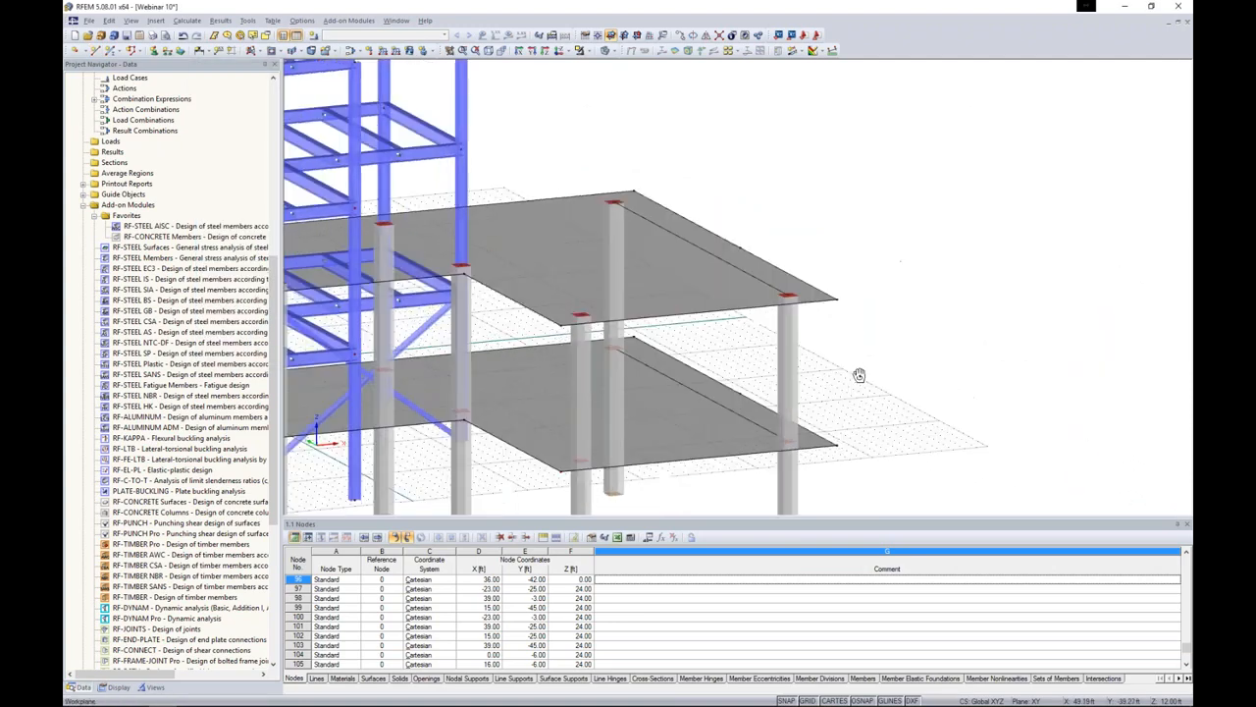
{"action": "right_click", "coordinate": [753, 275]}
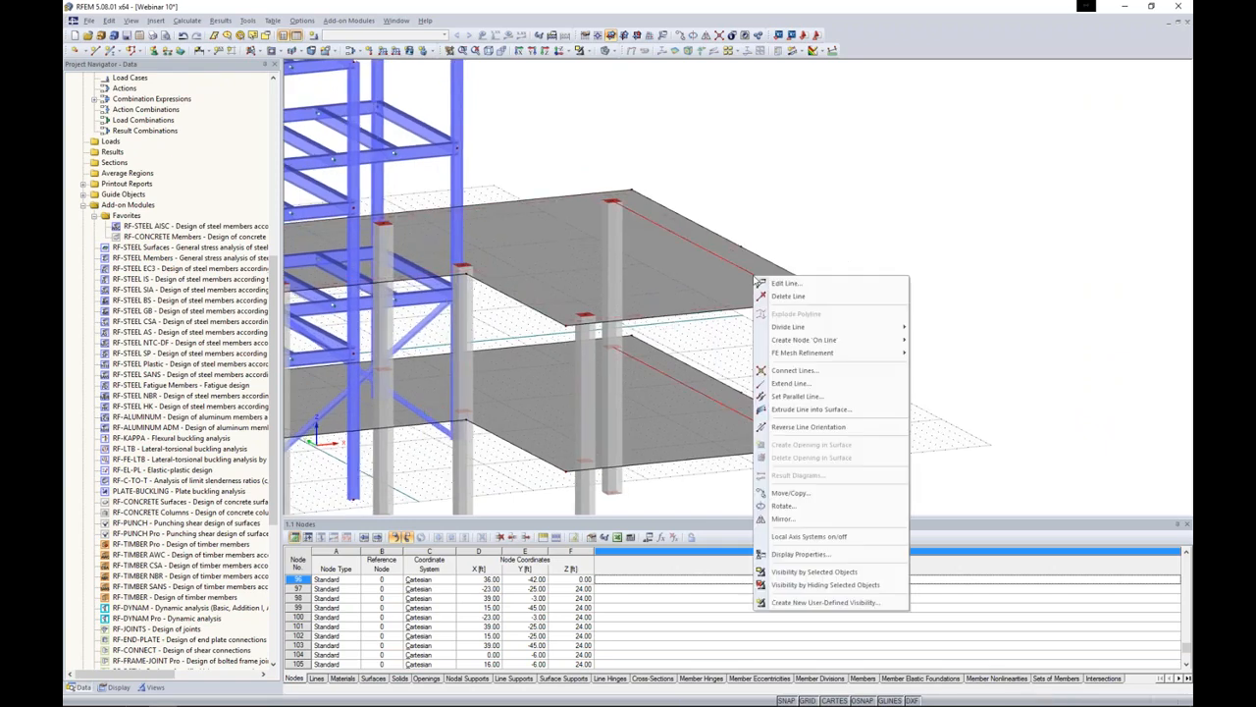
{"action": "left_click", "coordinate": [778, 286]}
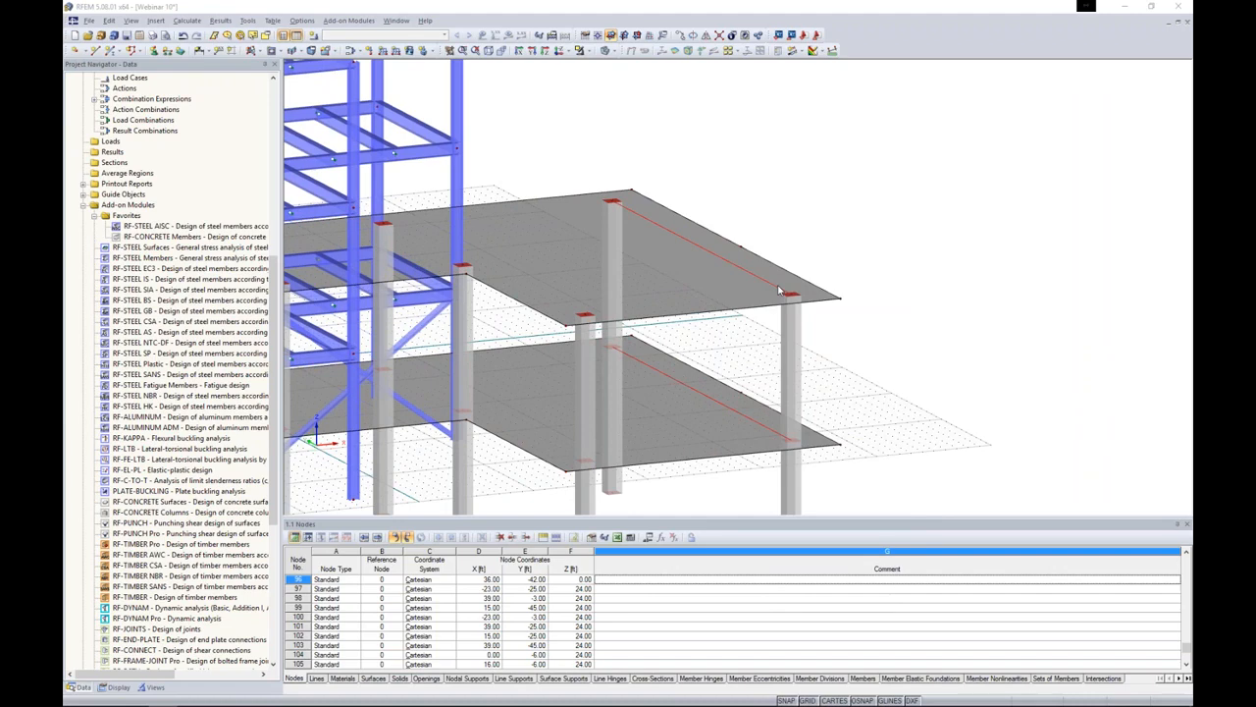
{"action": "left_click_drag", "start_coordinate": [717, 217], "coordinate": [985, 104]}
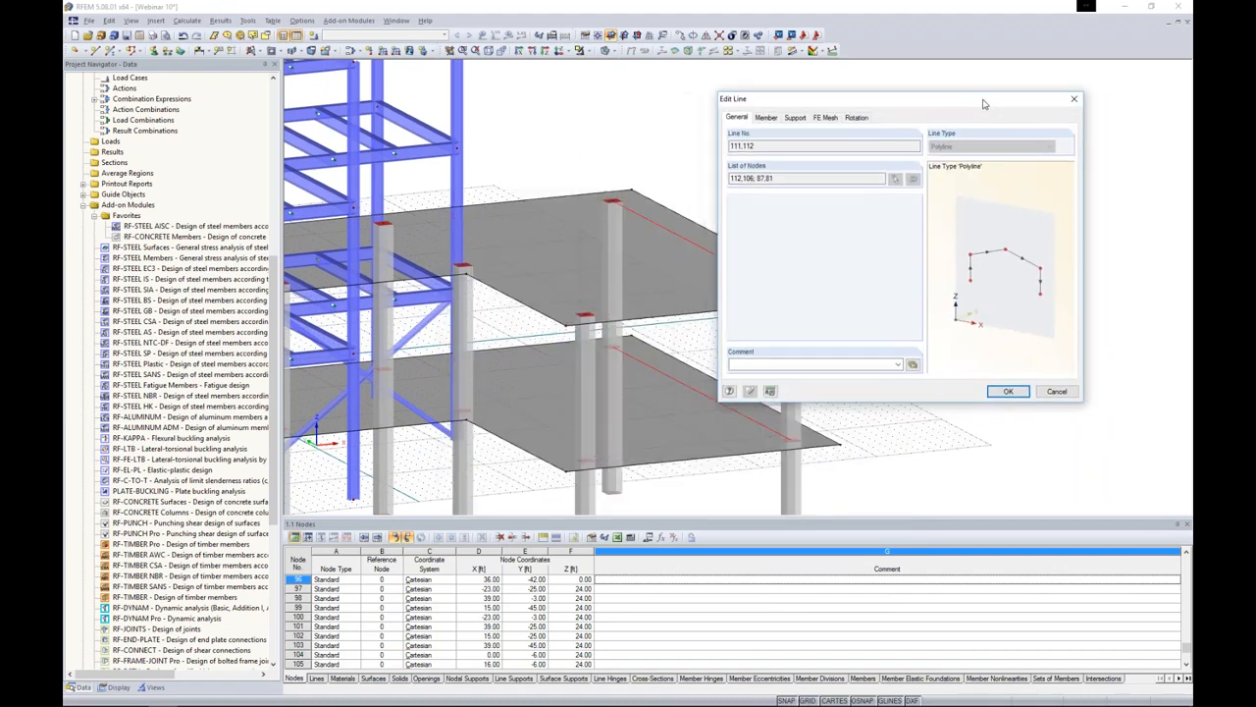
{"action": "left_click", "coordinate": [767, 118]}
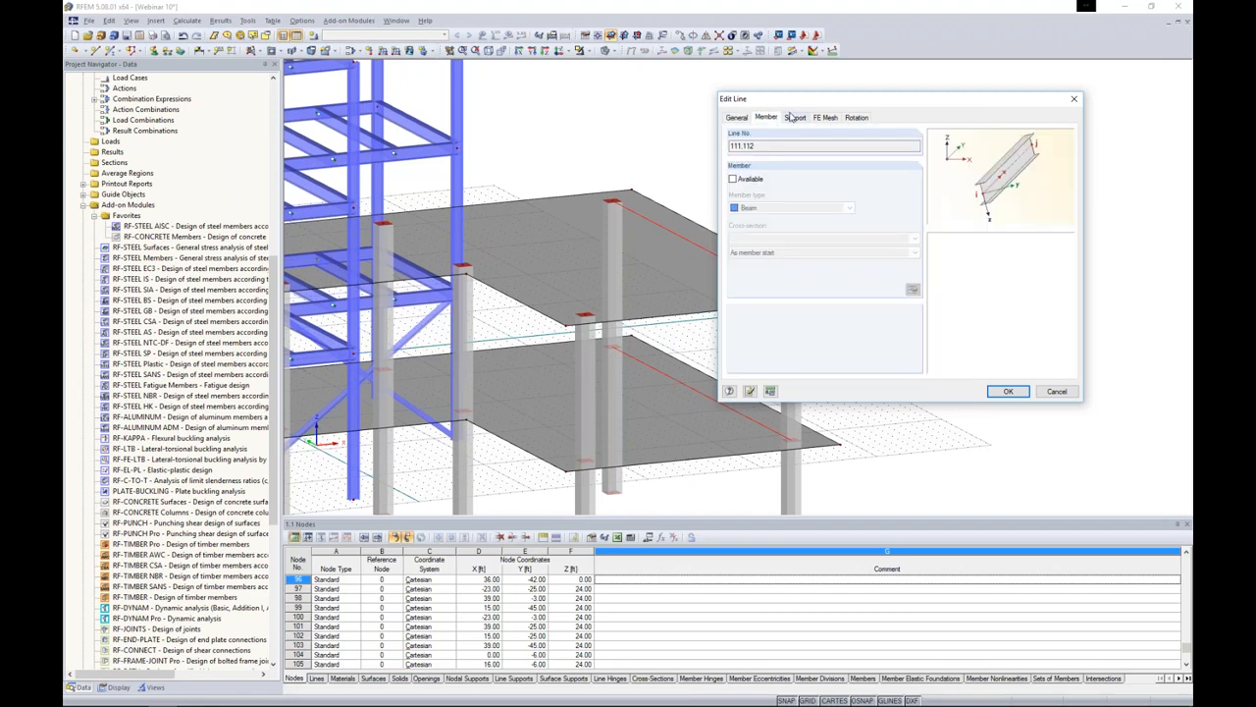
{"action": "left_click", "coordinate": [732, 179]}
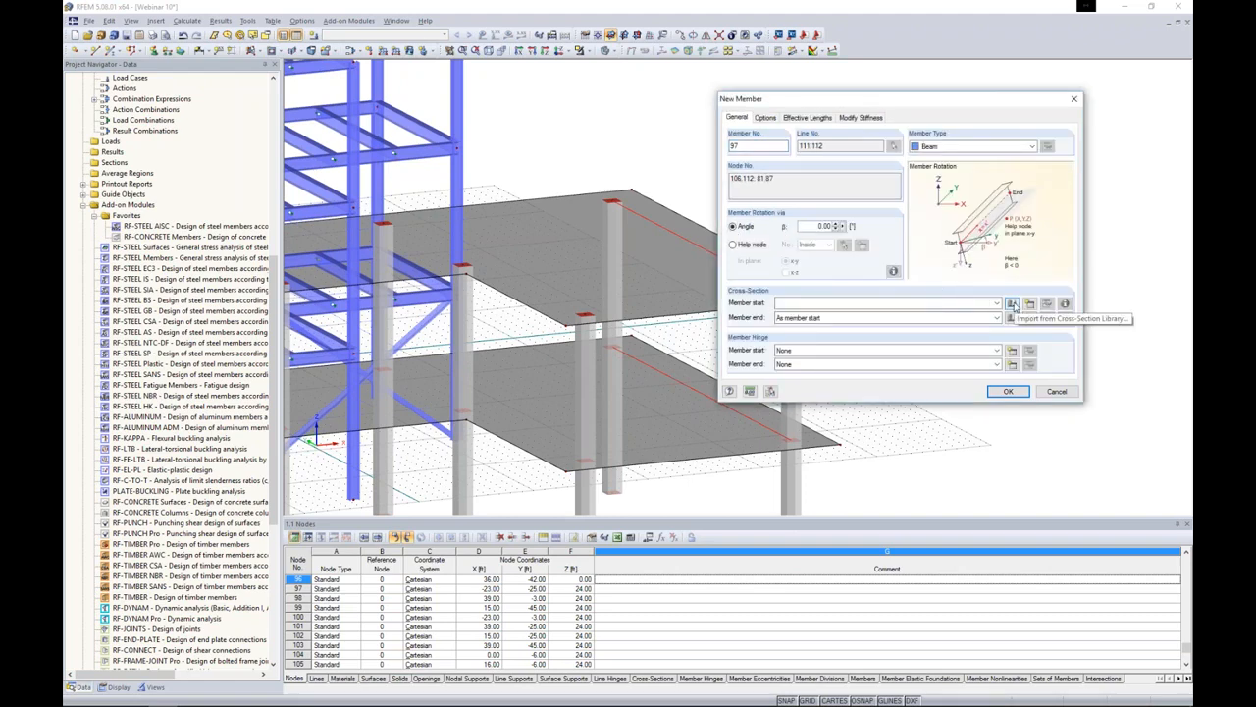
{"action": "left_click", "coordinate": [1021, 146]}
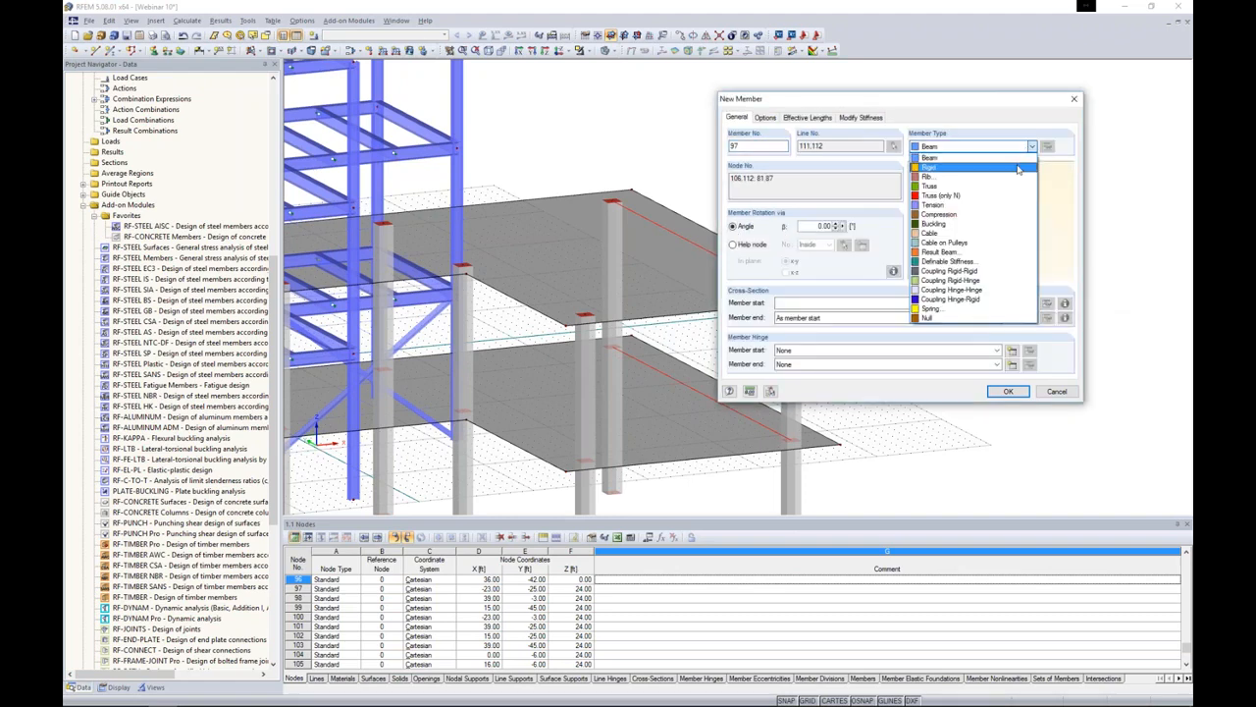
{"action": "left_click", "coordinate": [1016, 178]}
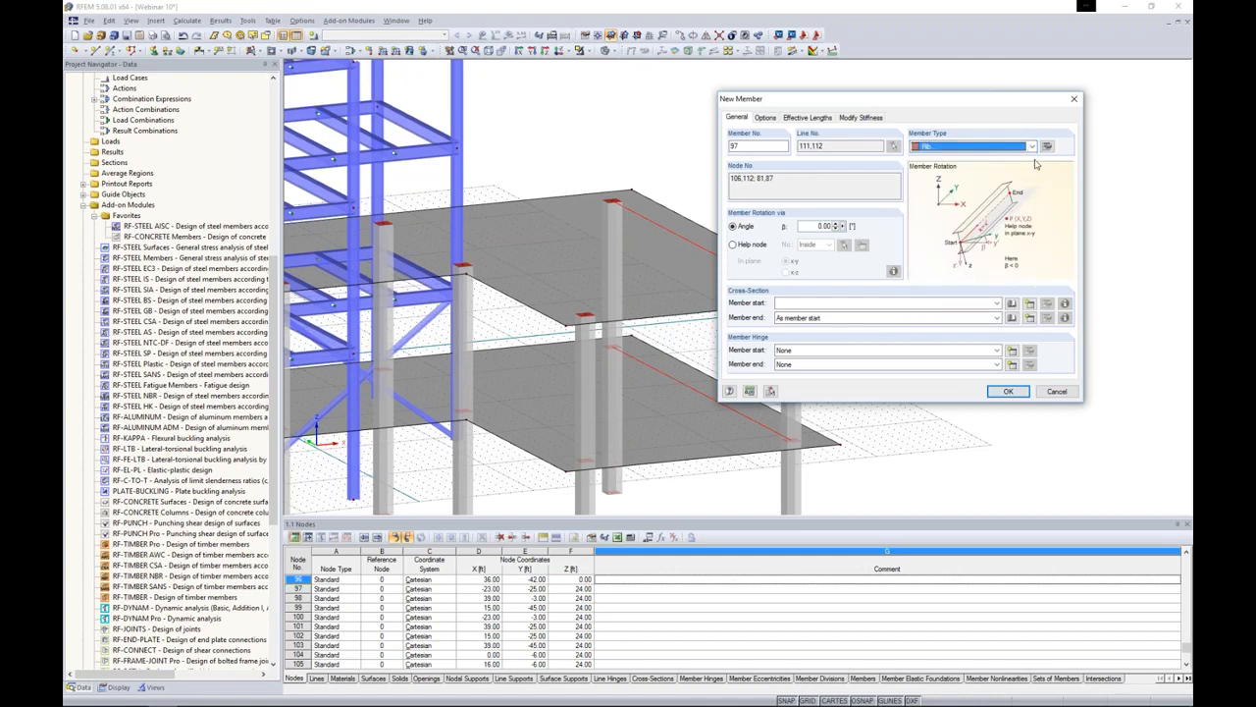
- Place the rib on the +z-side of the surface, with integration widths of L/8 on side 1 and 3.0 ft on side 2
{"action": "left_click", "coordinate": [1047, 146]}
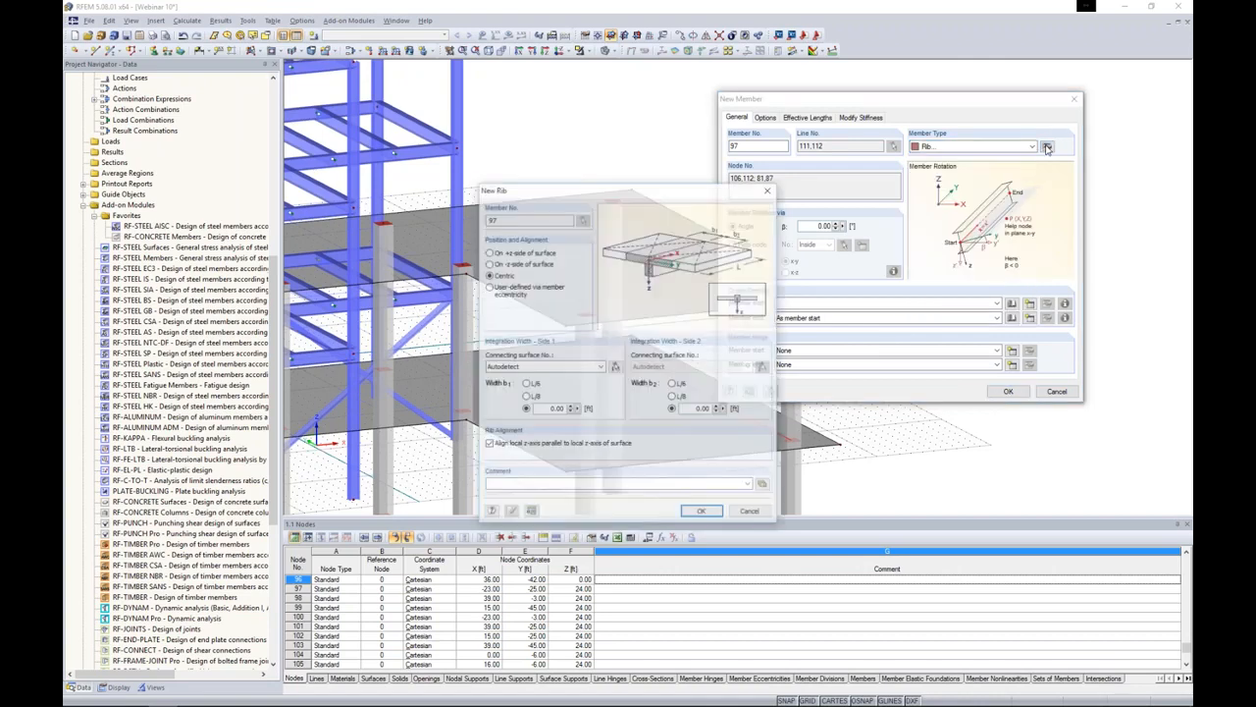
{"action": "left_click_drag", "start_coordinate": [683, 188], "coordinate": [881, 111]}
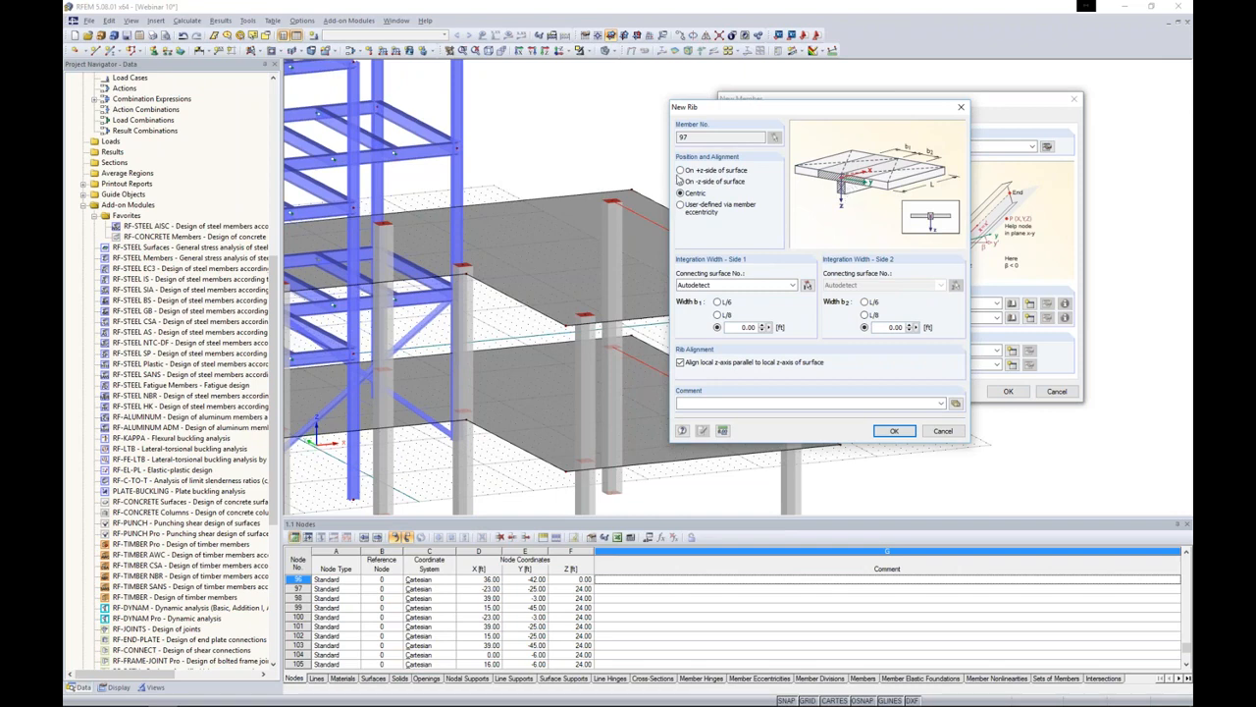
{"action": "left_click", "coordinate": [680, 171]}
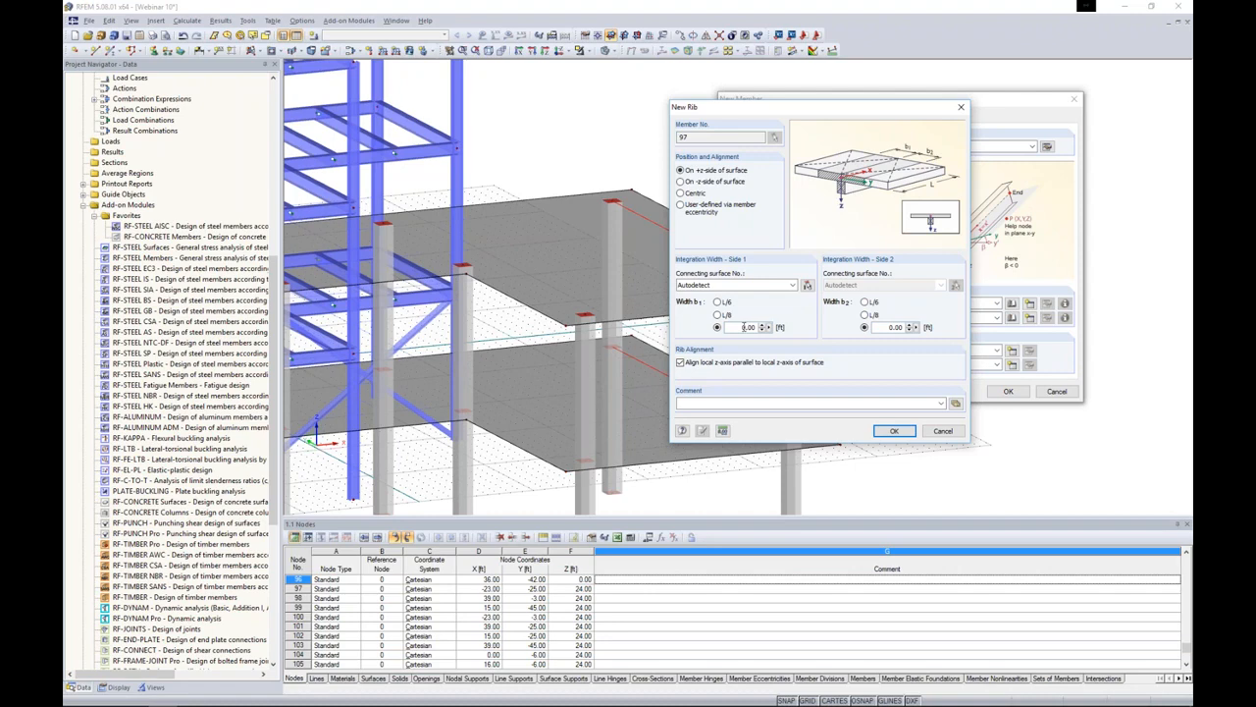
{"action": "left_click", "coordinate": [717, 314]}
{"action": "double_click", "coordinate": [886, 327]}
{"action": "type", "text": "3.0"}
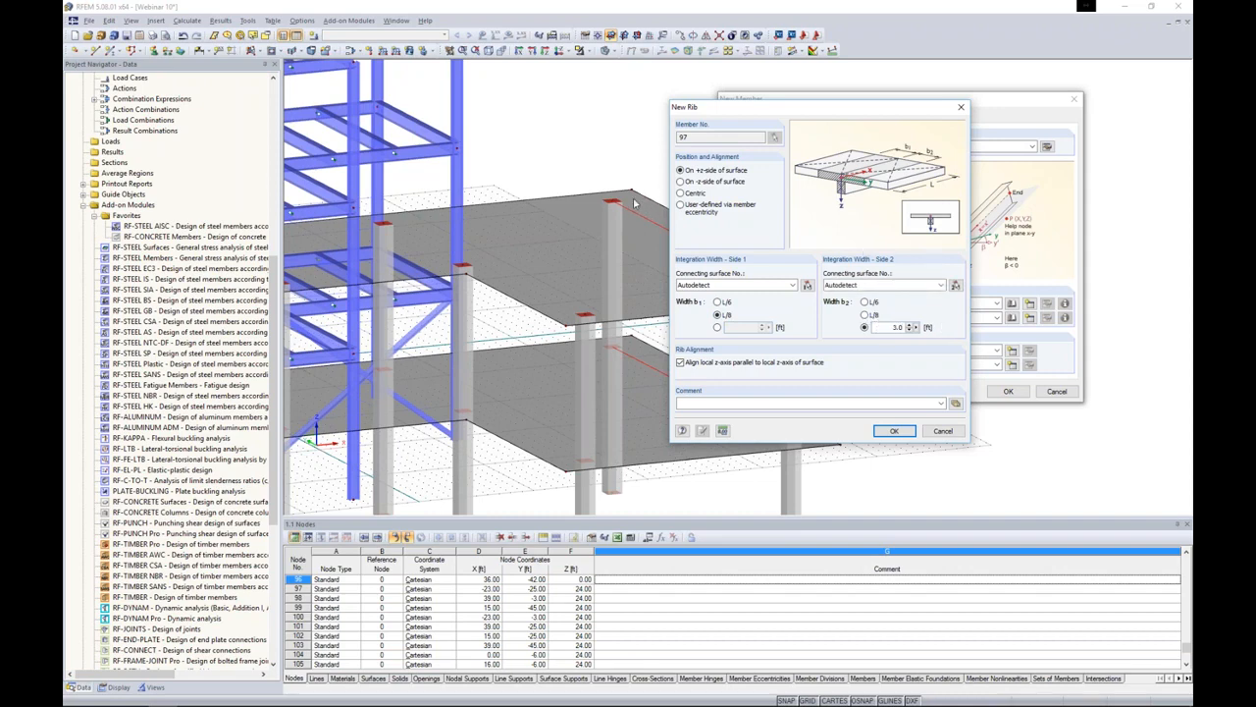
{"action": "left_click", "coordinate": [882, 433]}
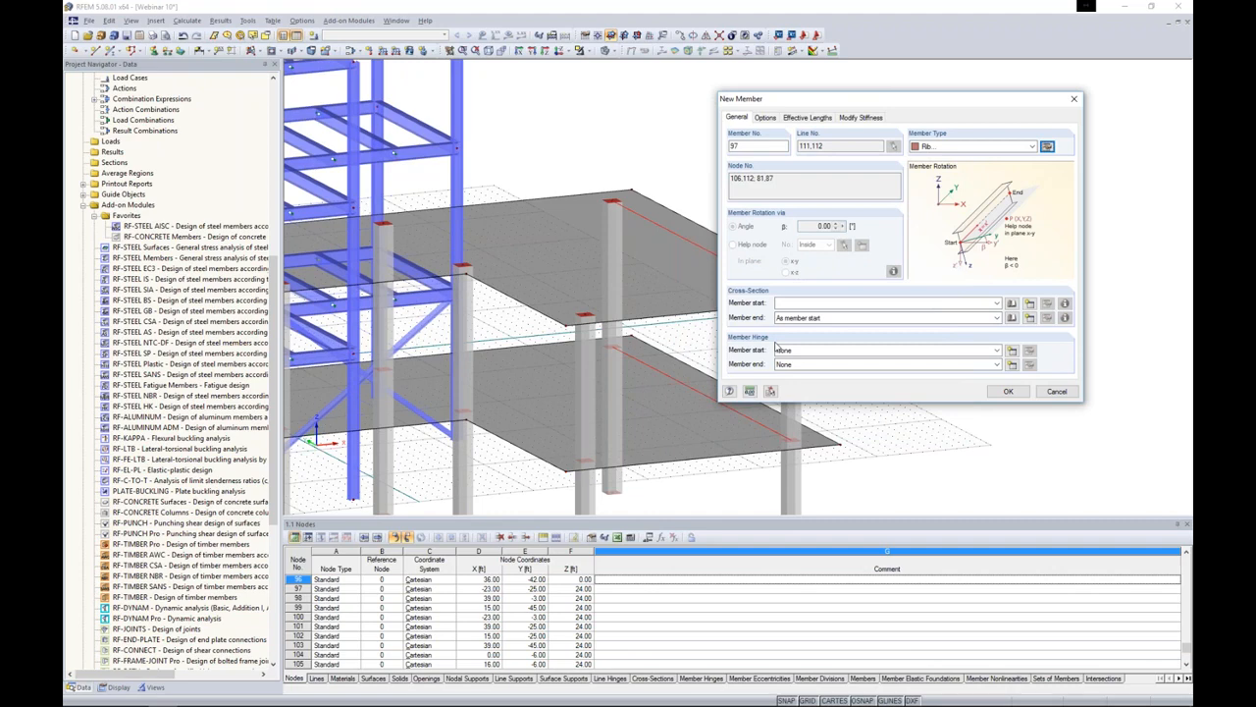
- Give both ribs a 15 x 22 in rectangular cross-section in concrete f'c = 5000 psi and apply the line edits
{"action": "left_click", "coordinate": [1012, 306]}
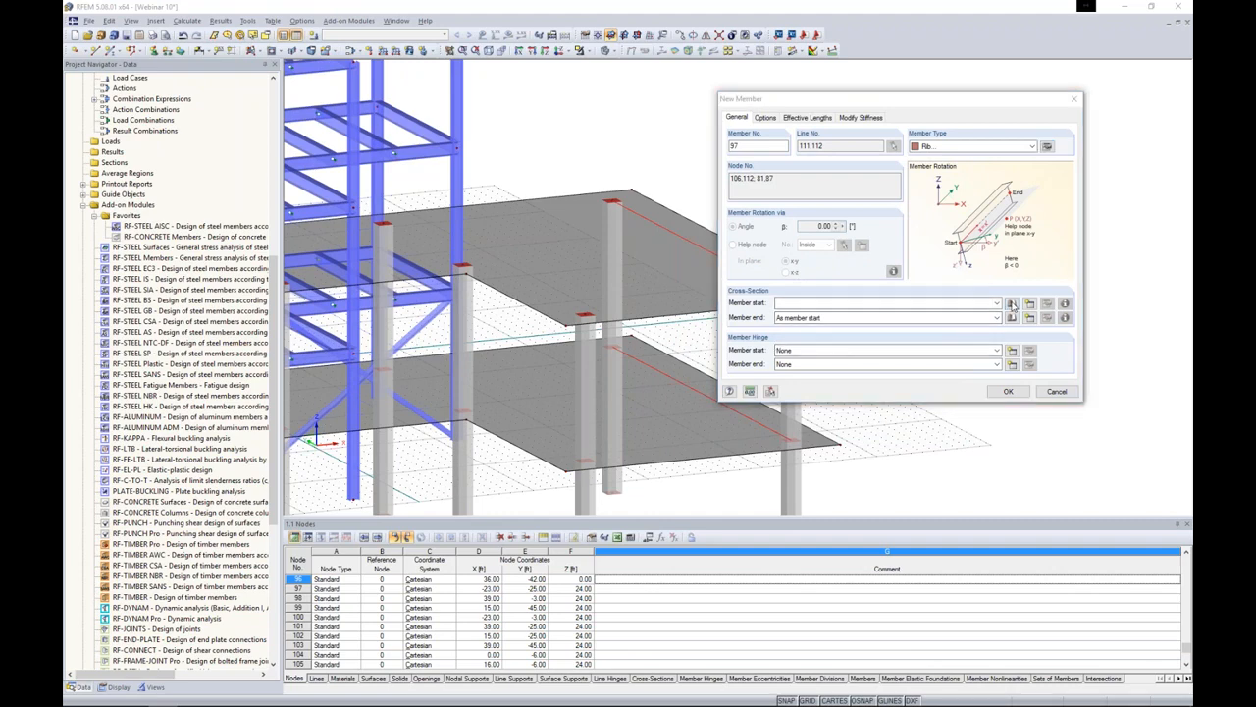
{"action": "left_click", "coordinate": [917, 138]}
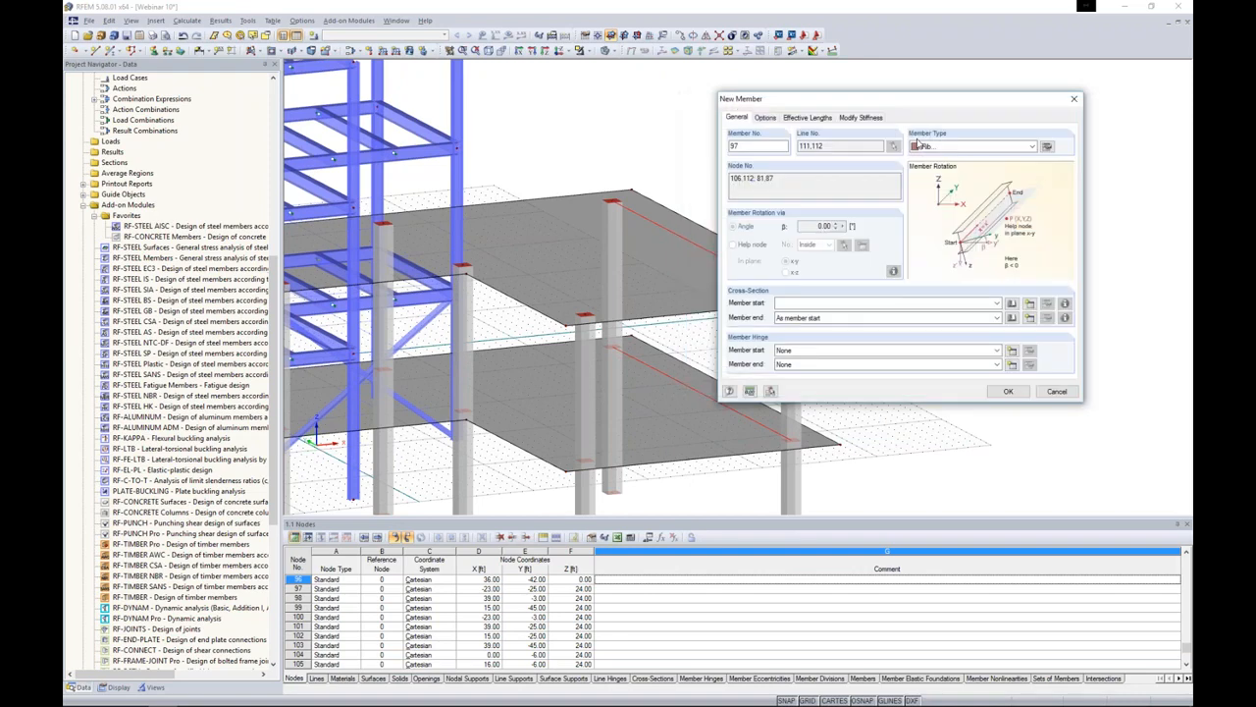
{"action": "type", "text": "15"}
{"action": "key", "text": "Tab"}
{"action": "type", "text": "2"}
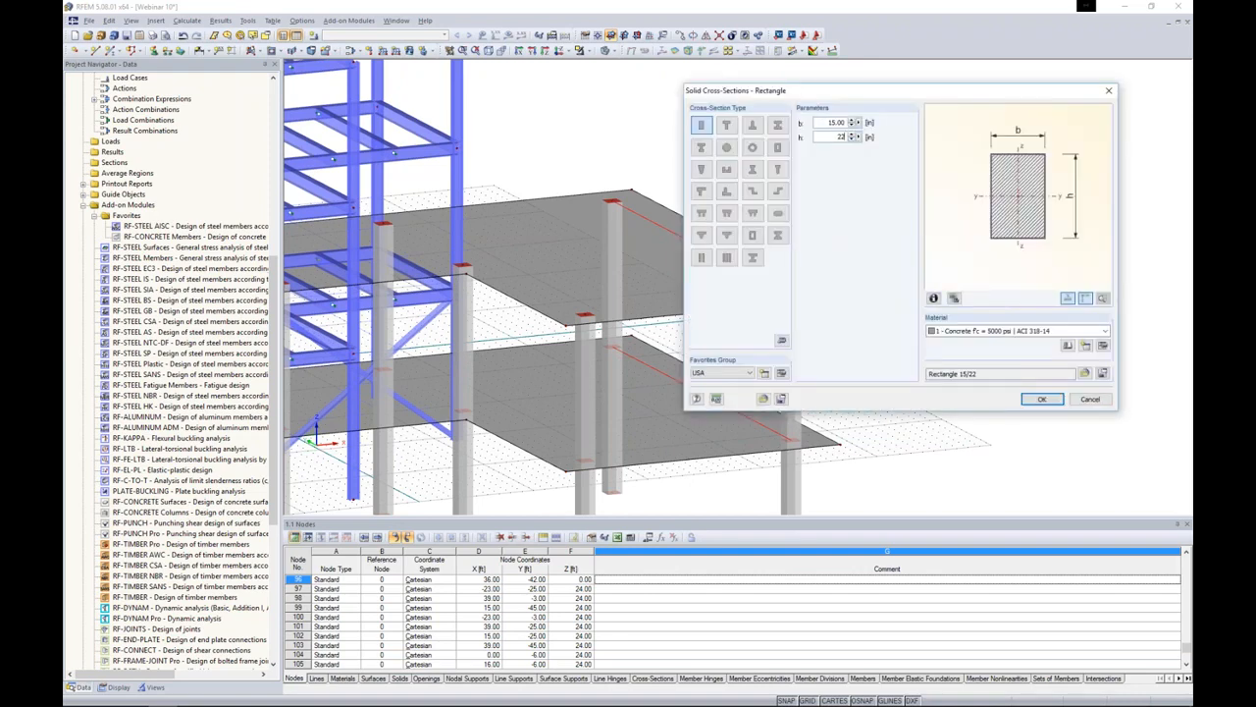
{"action": "left_click", "coordinate": [1044, 401]}
{"action": "left_click", "coordinate": [1001, 393]}
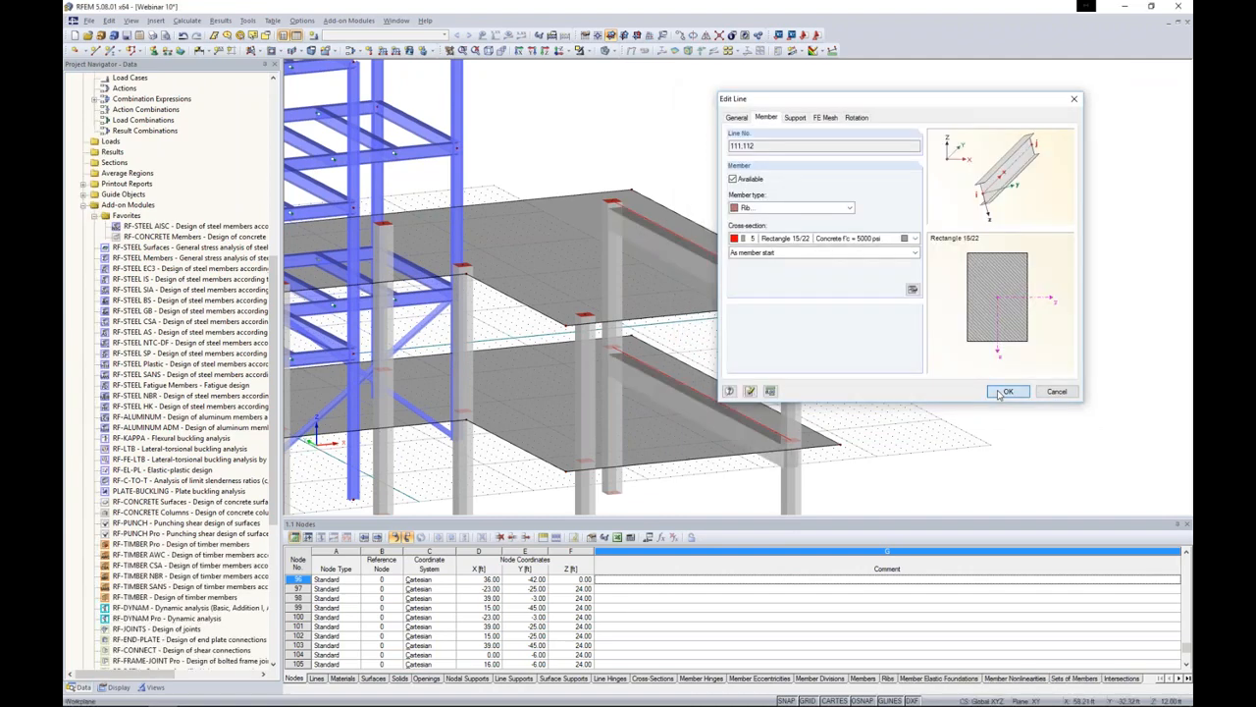
{"action": "left_click", "coordinate": [999, 394]}
- Examine the ribs beneath both slabs and review the model's listed cross-sections, surfaces and materials
{"action": "middle_click_drag", "start_coordinate": [892, 375], "coordinate": [940, 327], "text": "ctrl"}
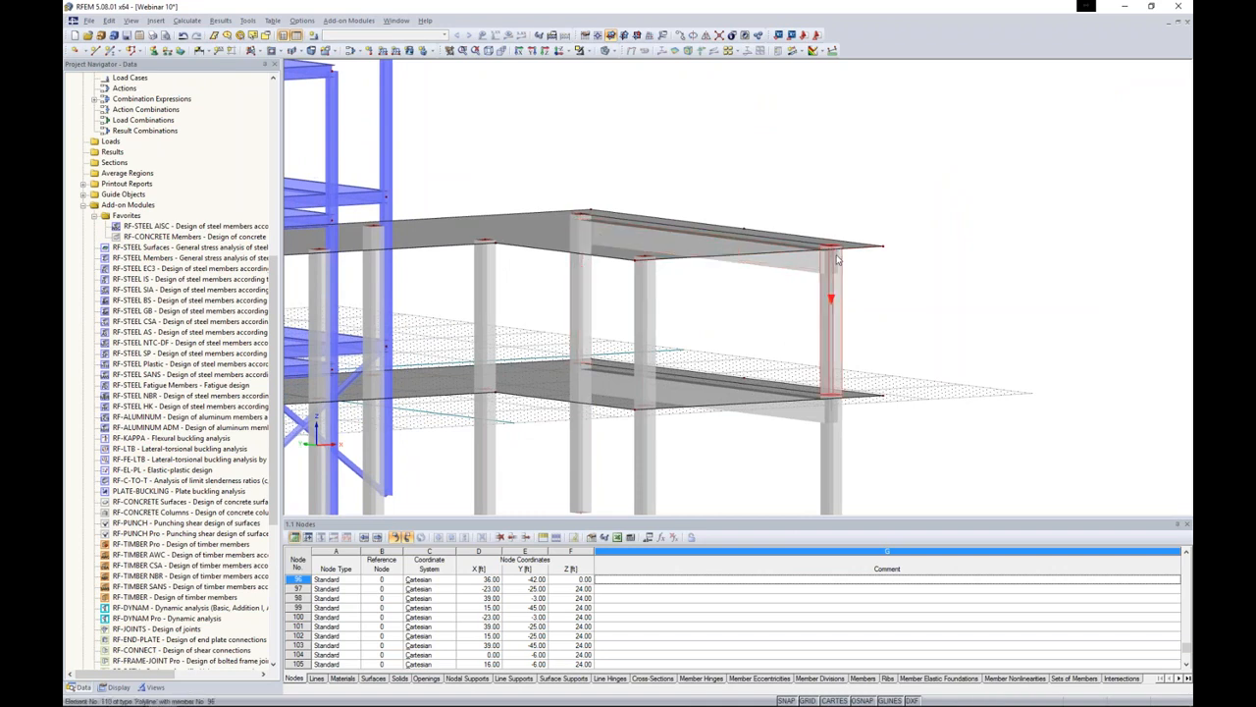
{"action": "middle_click_drag", "start_coordinate": [925, 255], "coordinate": [886, 287], "text": "ctrl"}
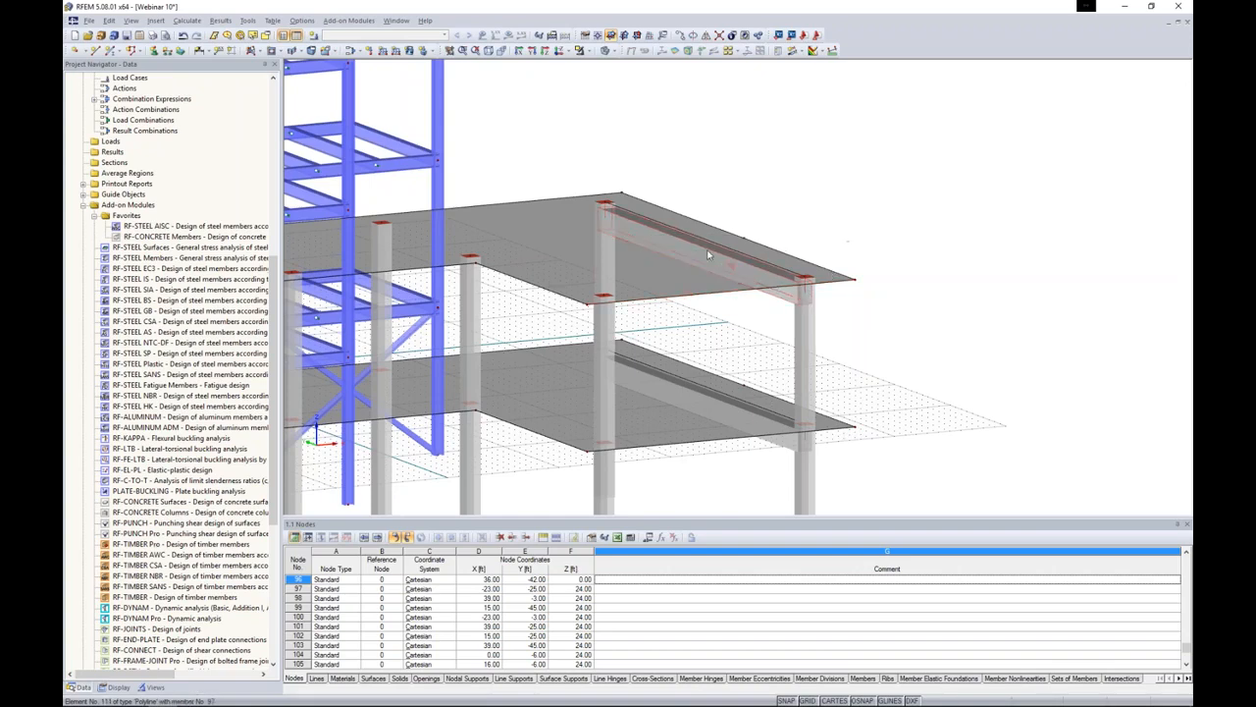
{"action": "scroll", "coordinate": [893, 320], "scroll_direction": "down", "scroll_amount": 4}
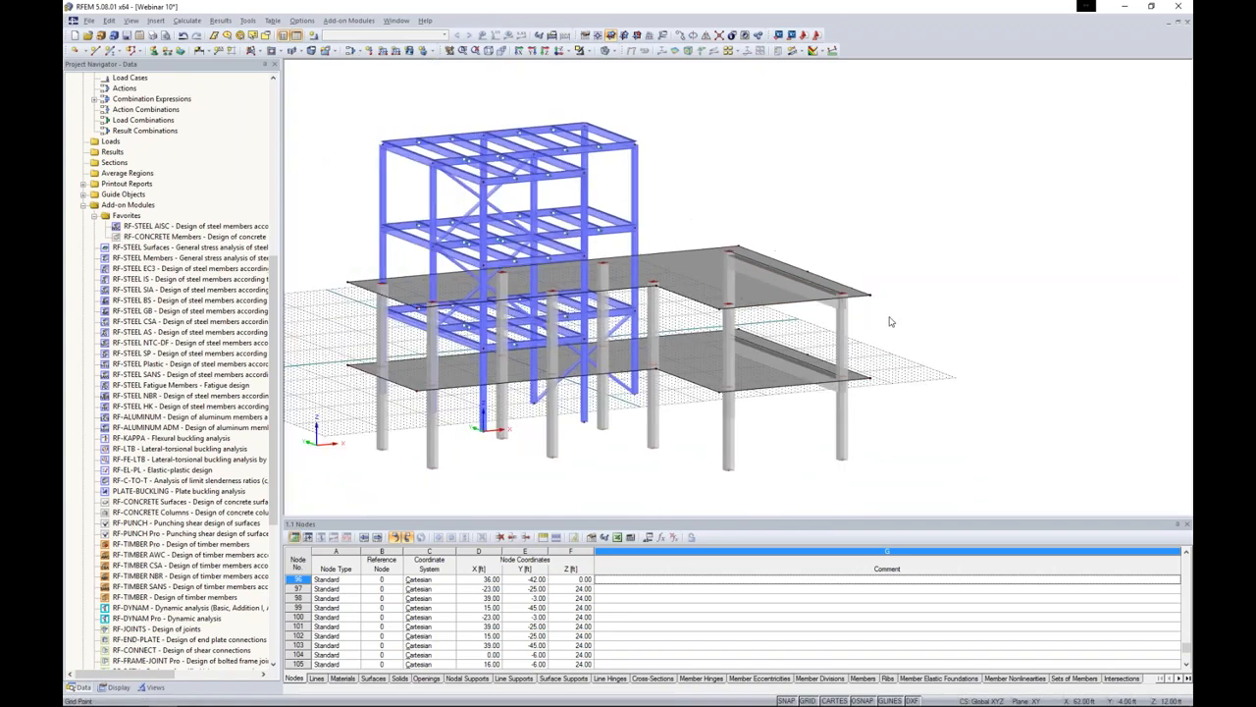
{"action": "middle_click_drag", "start_coordinate": [928, 367], "coordinate": [816, 351], "text": "ctrl"}
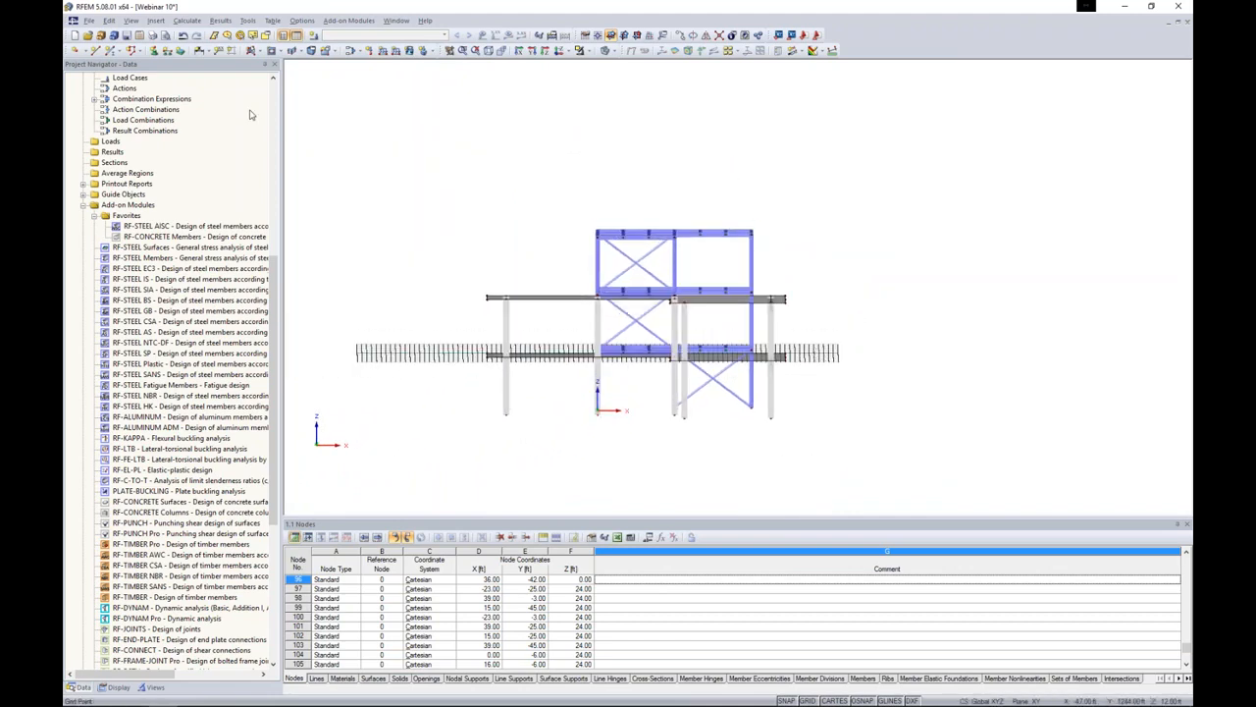
{"action": "scroll", "coordinate": [128, 282], "scroll_direction": "up", "scroll_amount": 7}
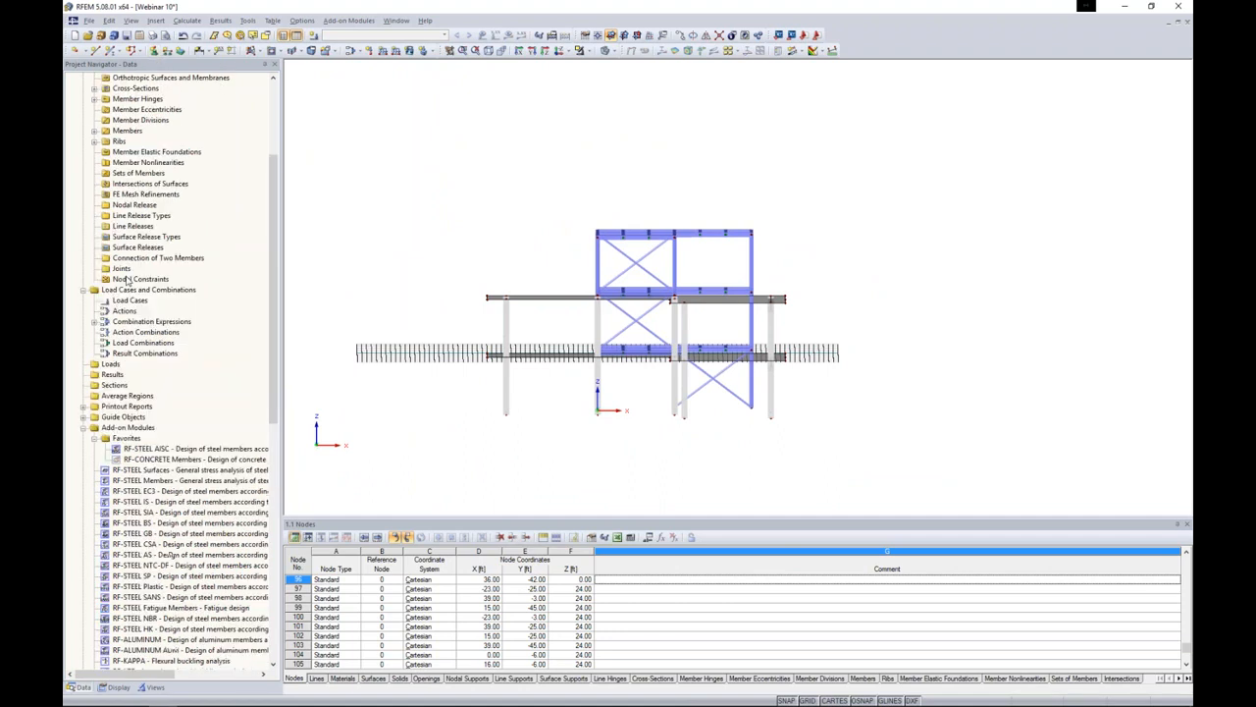
{"action": "scroll", "coordinate": [126, 281], "scroll_direction": "up", "scroll_amount": 5}
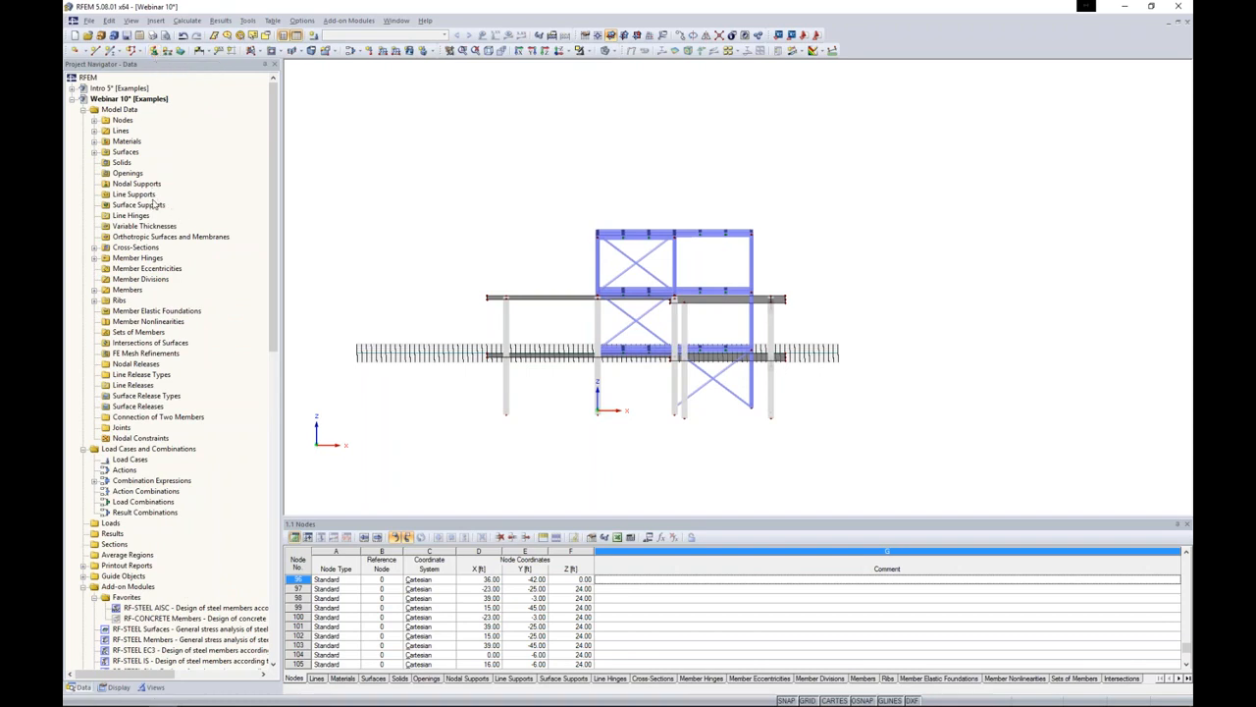
{"action": "left_click", "coordinate": [94, 247]}
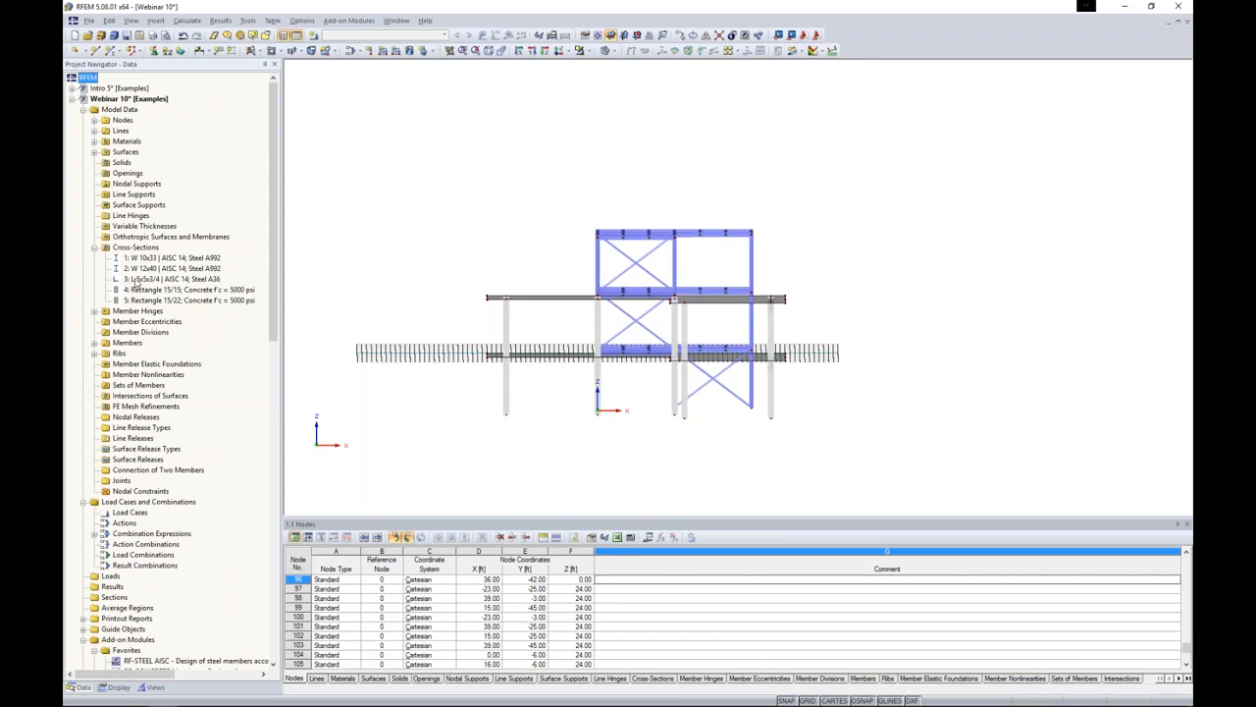
{"action": "left_click", "coordinate": [94, 152]}
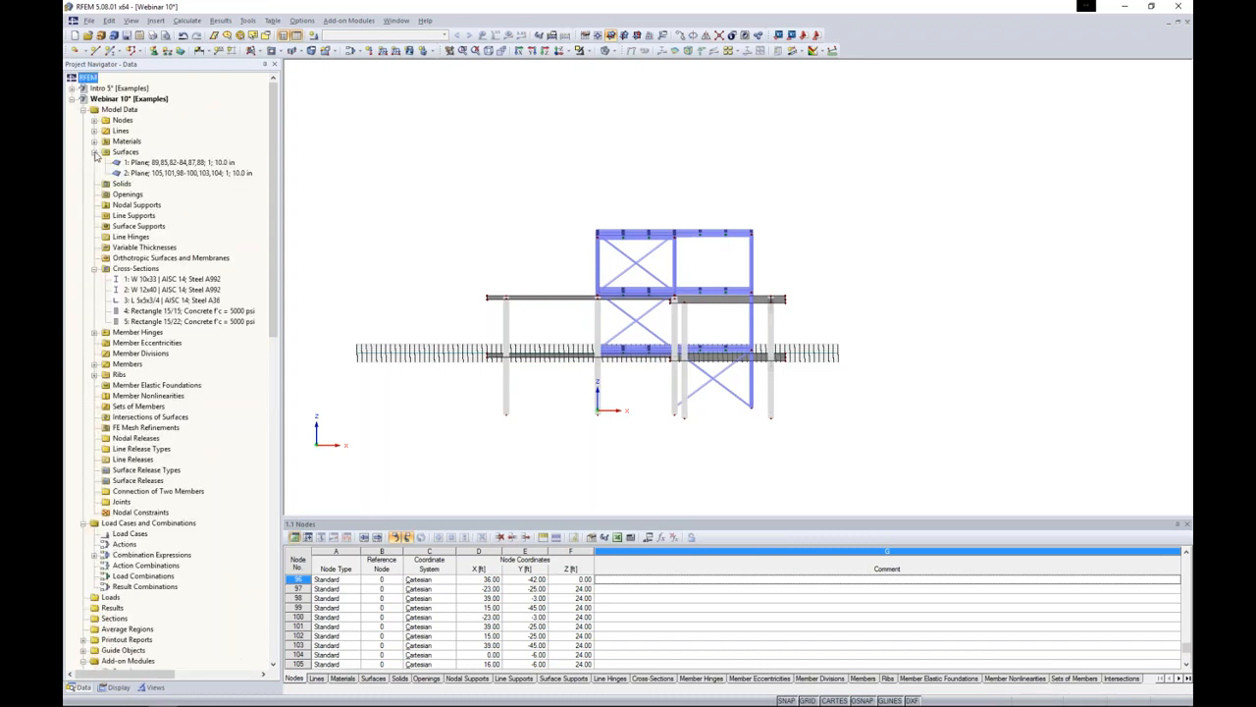
{"action": "left_click", "coordinate": [94, 142]}
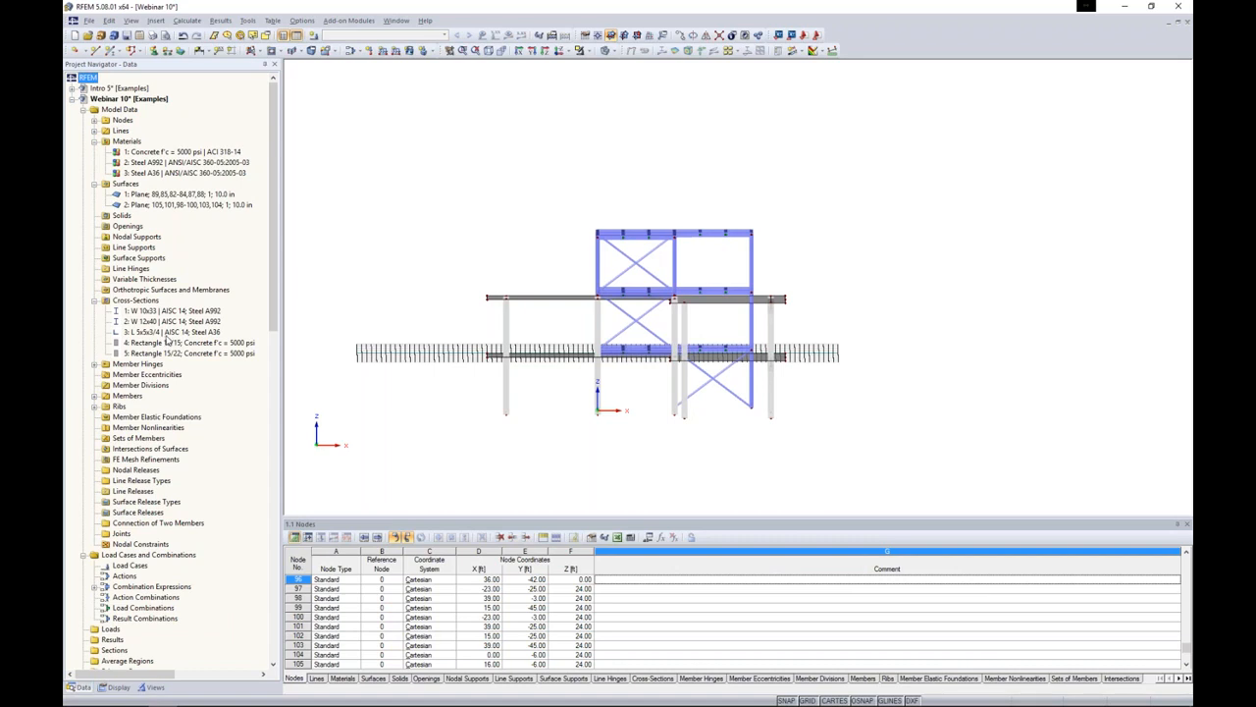
- Create a new nodal support that is fully fixed, restraining displacement and rotation about all three axes
{"action": "right_click", "coordinate": [149, 237]}
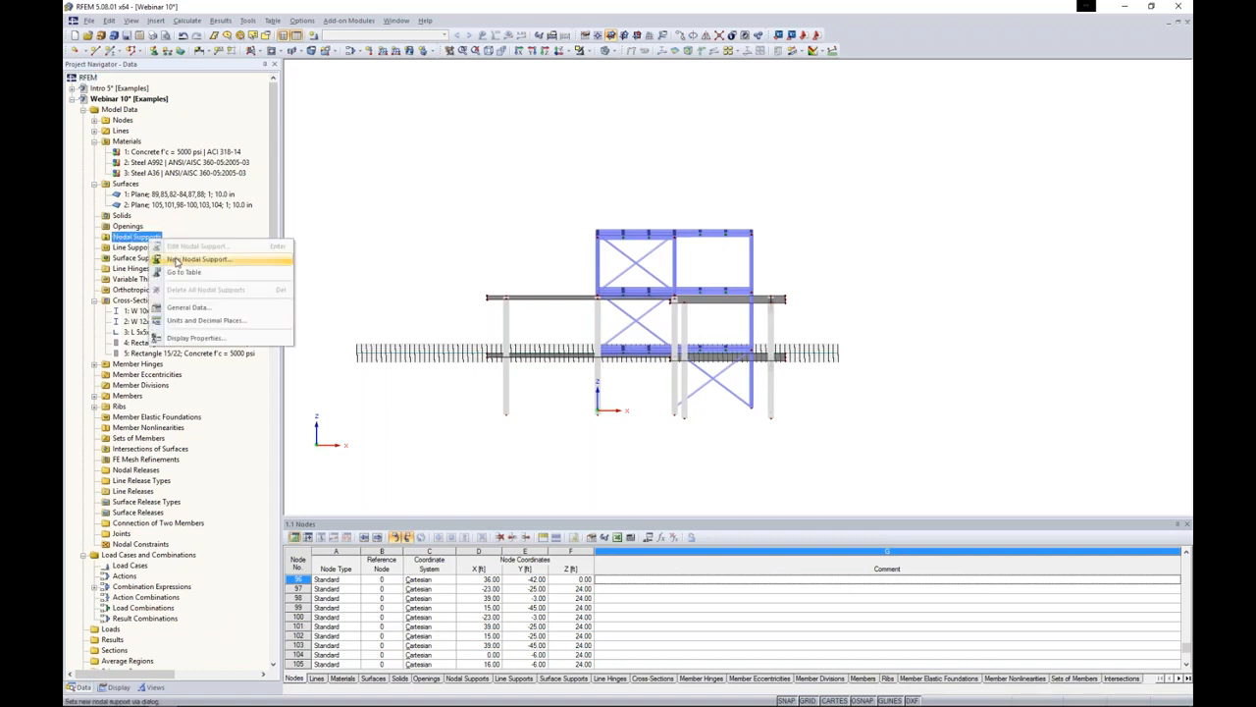
{"action": "left_click", "coordinate": [187, 262]}
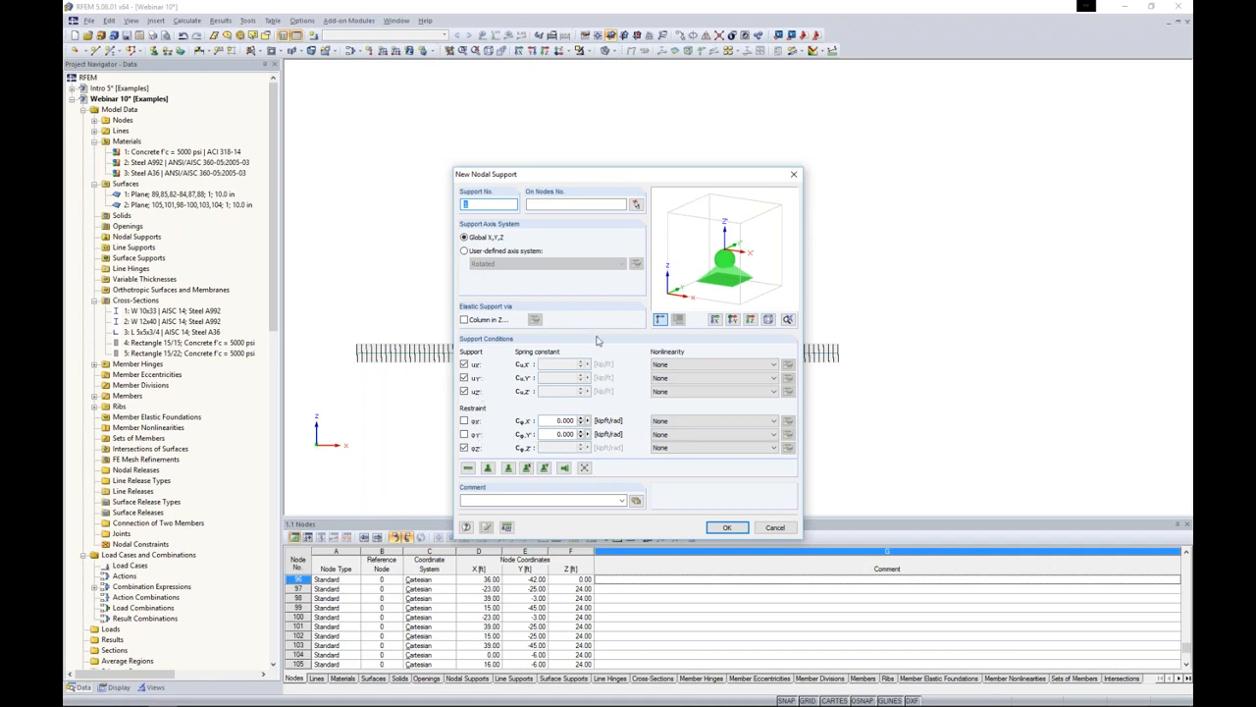
{"action": "left_click", "coordinate": [661, 422]}
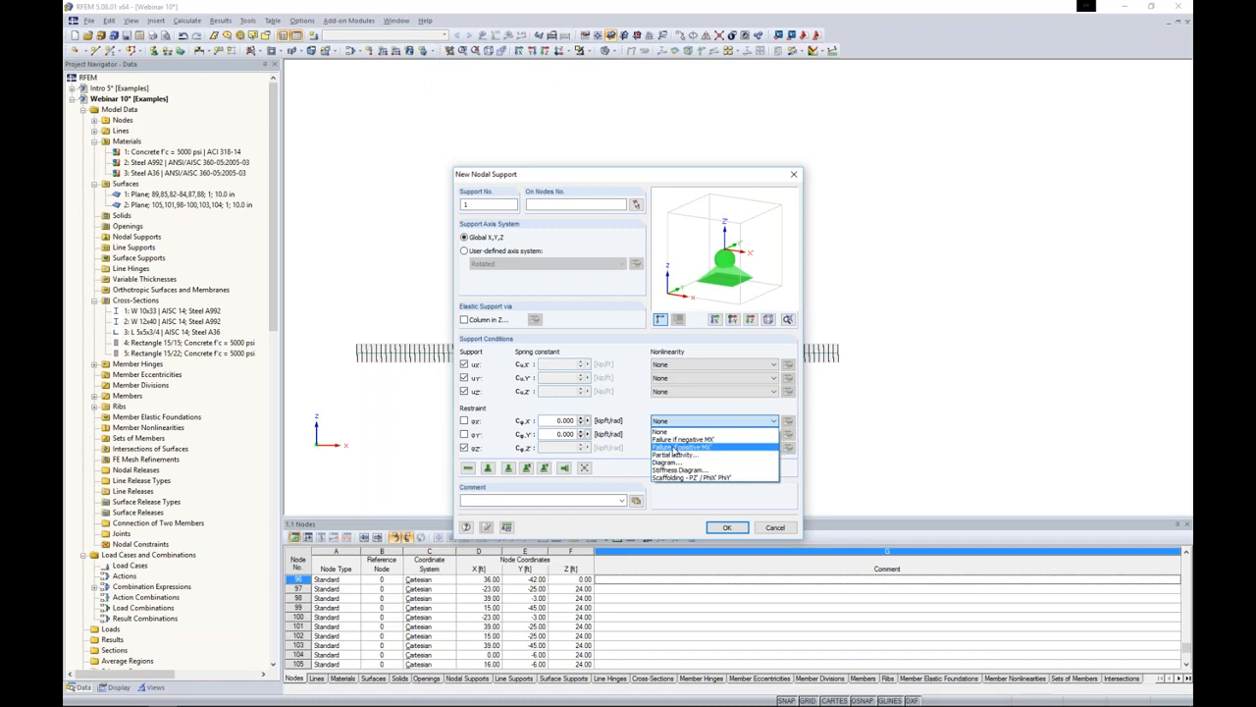
{"action": "left_click", "coordinate": [641, 438]}
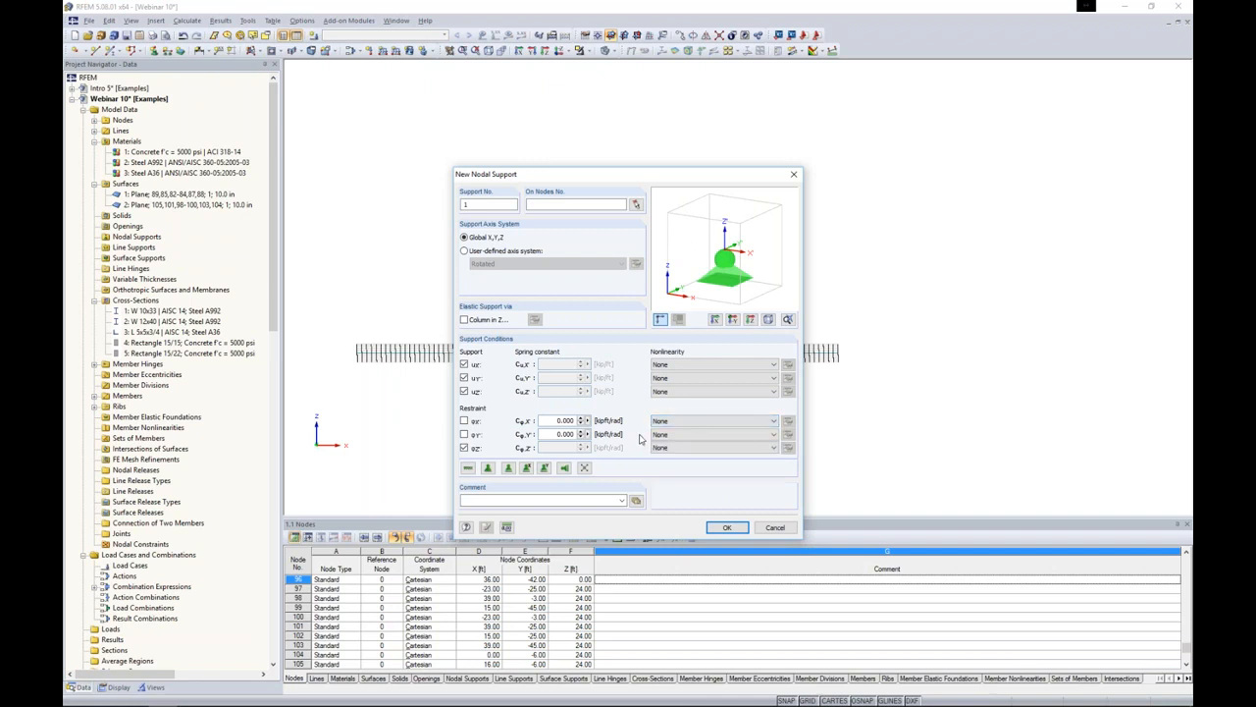
{"action": "left_click", "coordinate": [475, 468]}
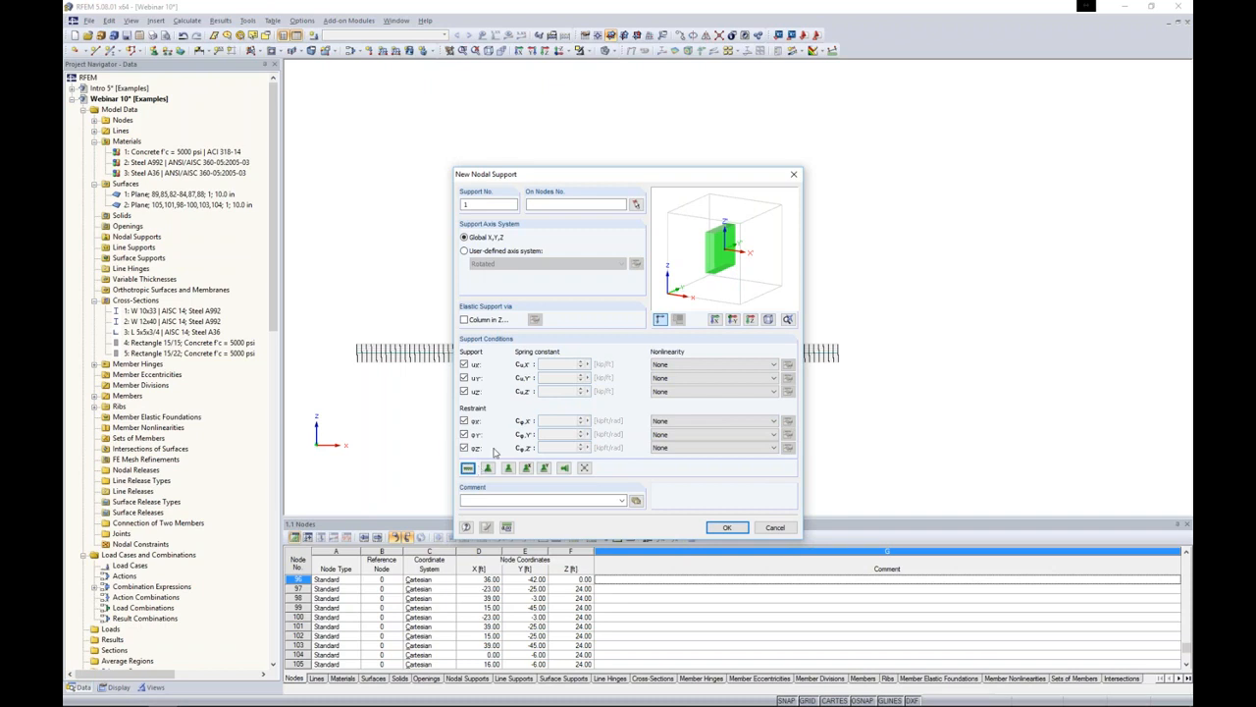
- Assign the fixed support to all base nodes of the steel frame and the concrete columns
{"action": "left_click", "coordinate": [636, 204]}
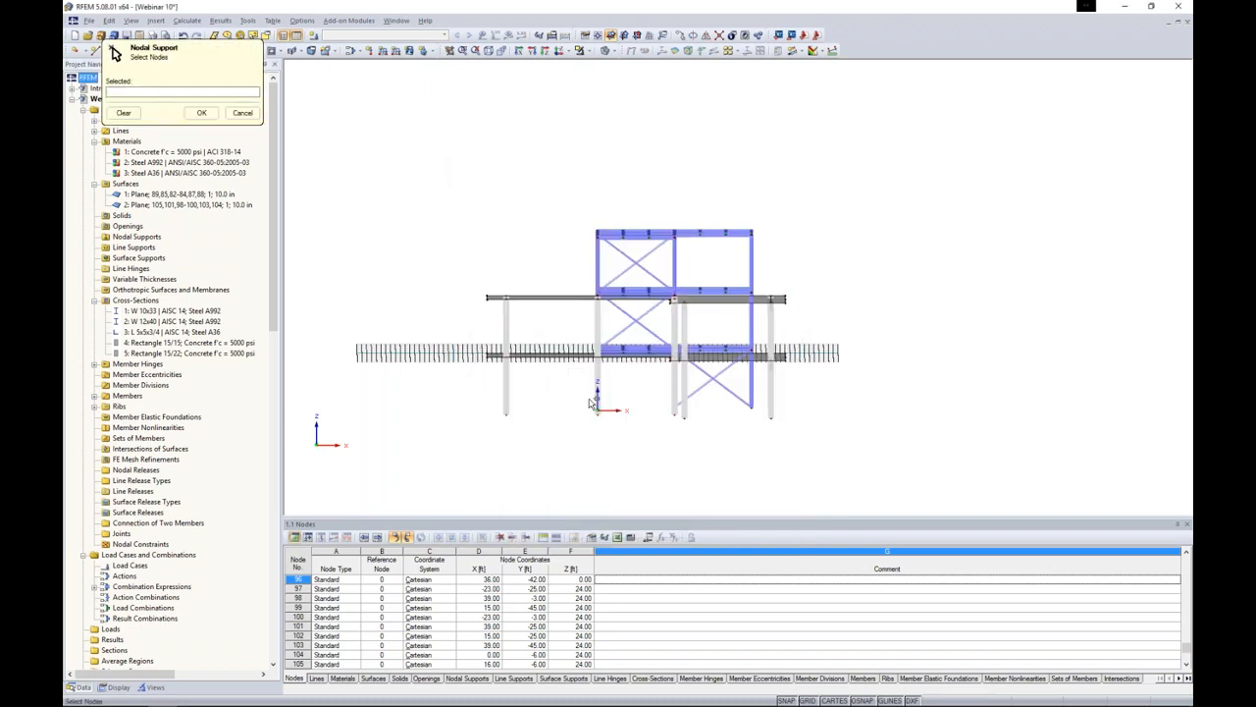
{"action": "left_click_drag", "start_coordinate": [461, 399], "coordinate": [807, 444]}
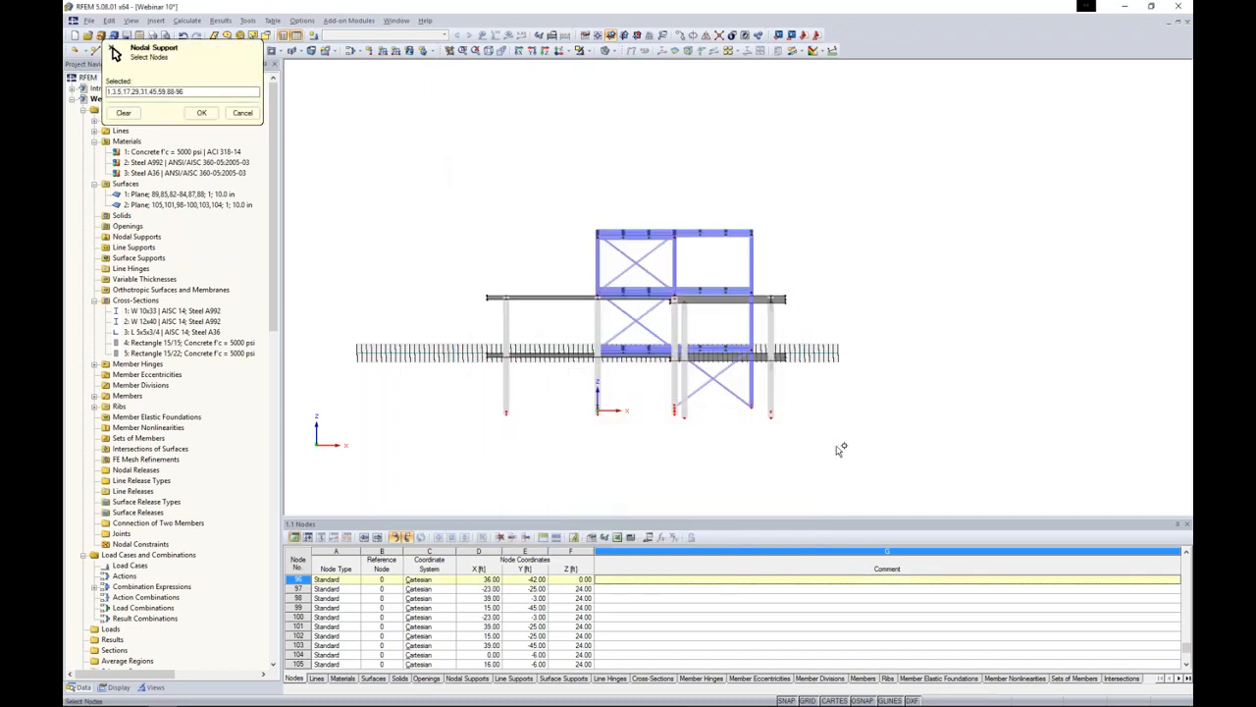
{"action": "left_click", "coordinate": [201, 113]}
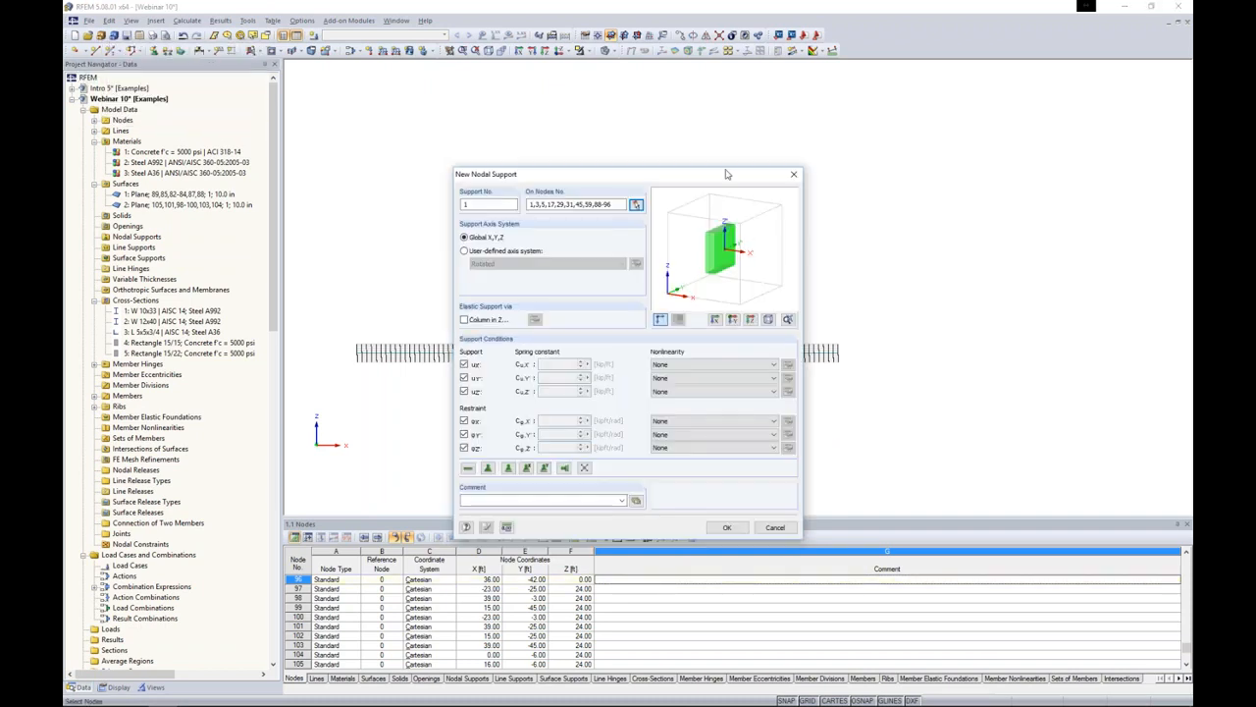
{"action": "left_click", "coordinate": [727, 529]}
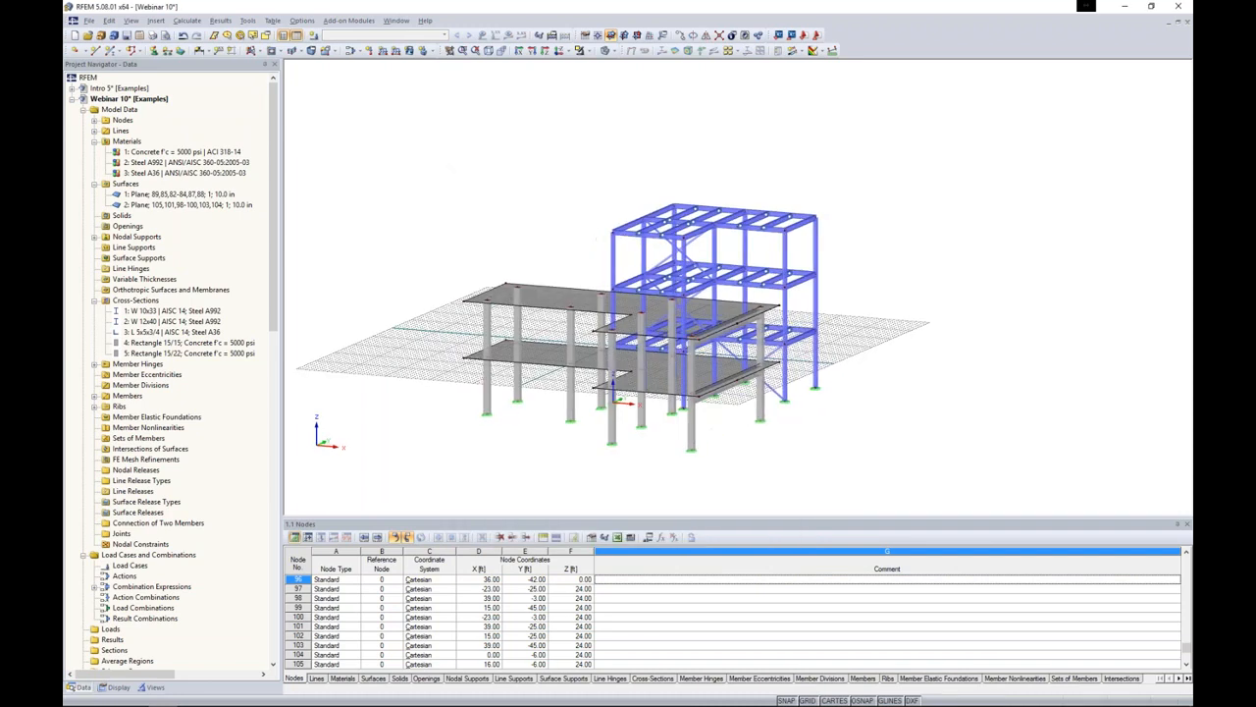
- Start a new single member with member type Beam and cross-section W 12x40 in Steel A992
{"action": "middle_click_drag", "start_coordinate": [747, 477], "coordinate": [643, 457], "text": "ctrl"}
{"action": "scroll", "coordinate": [579, 281], "scroll_direction": "up", "scroll_amount": 3}
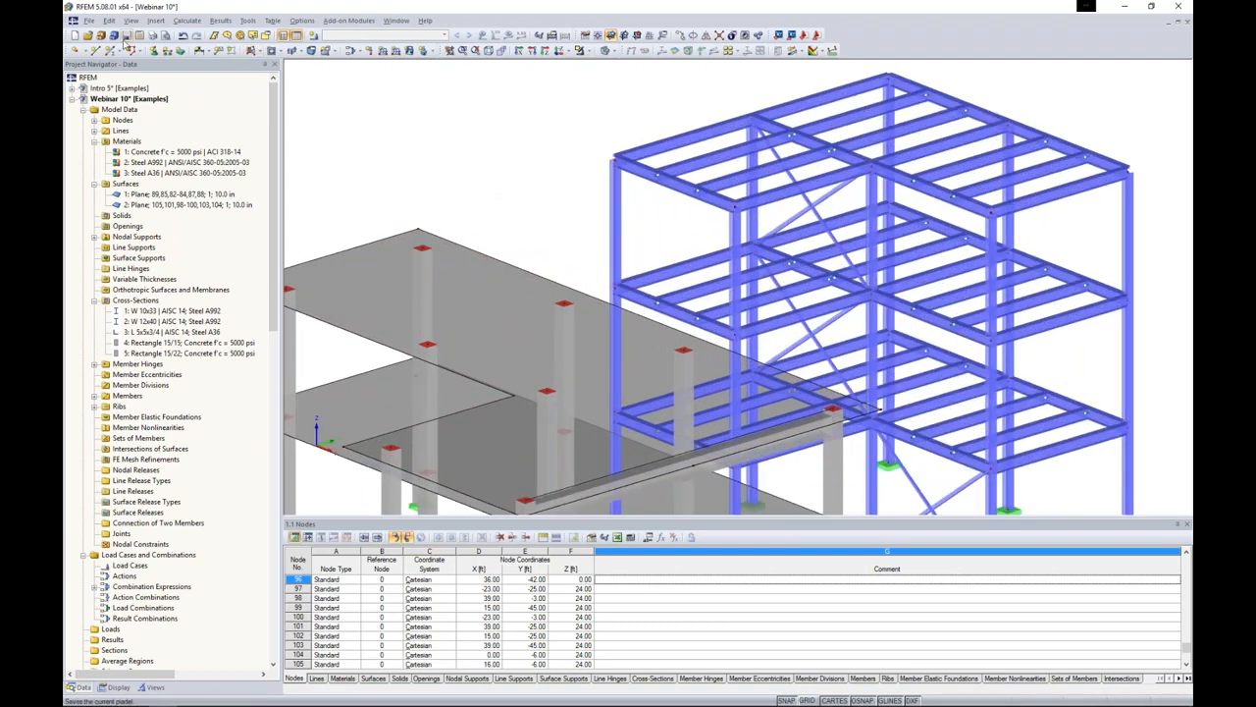
{"action": "left_click", "coordinate": [112, 51]}
{"action": "left_click", "coordinate": [666, 256]}
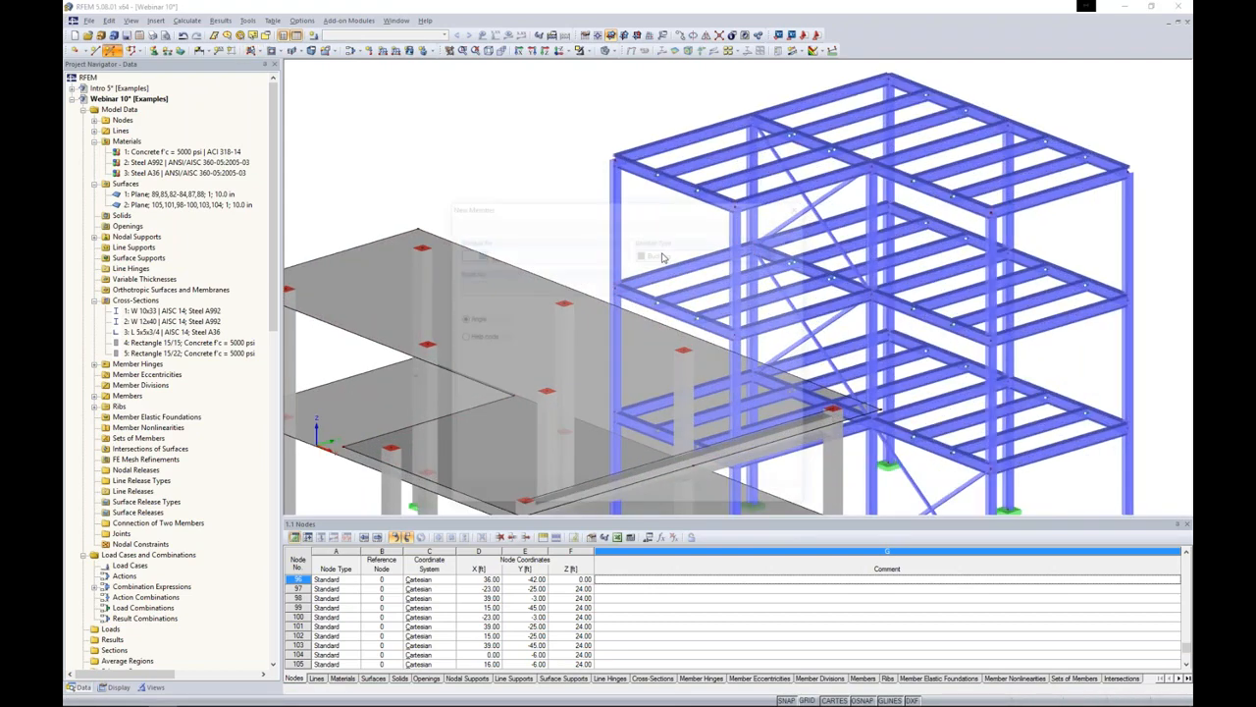
{"action": "left_click_drag", "start_coordinate": [636, 198], "coordinate": [505, 107]}
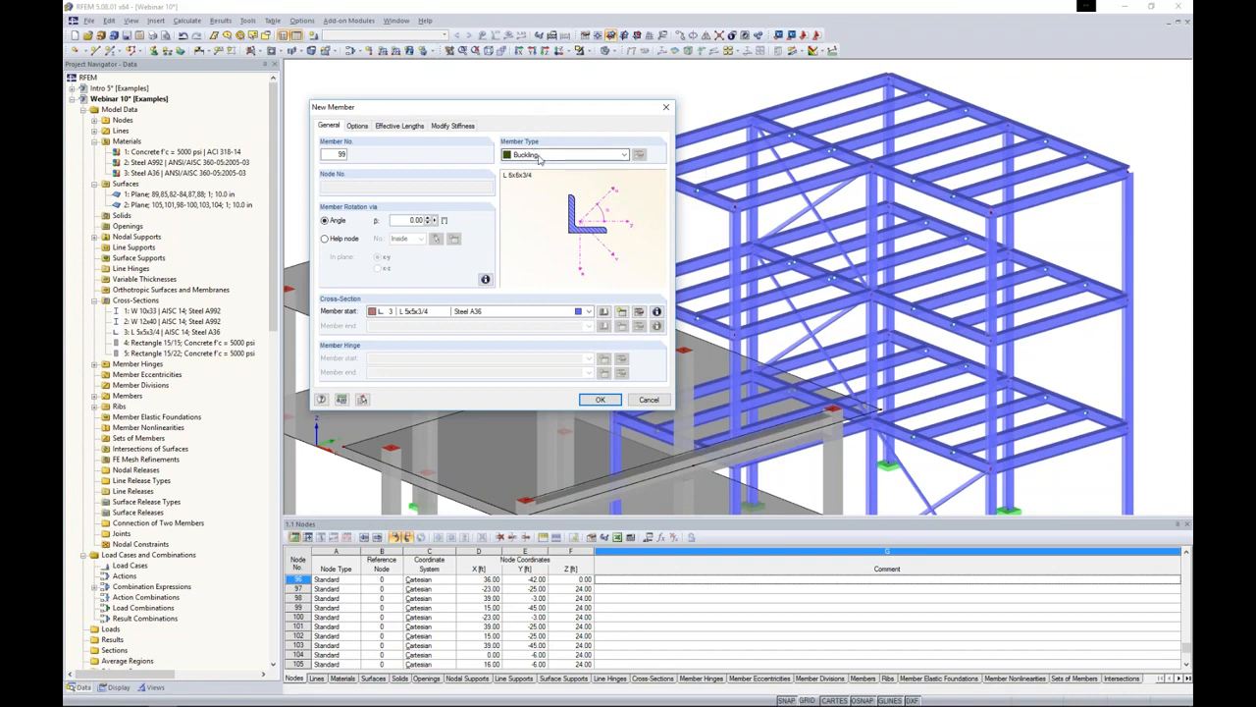
{"action": "left_click", "coordinate": [535, 155]}
{"action": "left_click", "coordinate": [537, 168]}
{"action": "left_click", "coordinate": [461, 312]}
{"action": "left_click", "coordinate": [458, 333]}
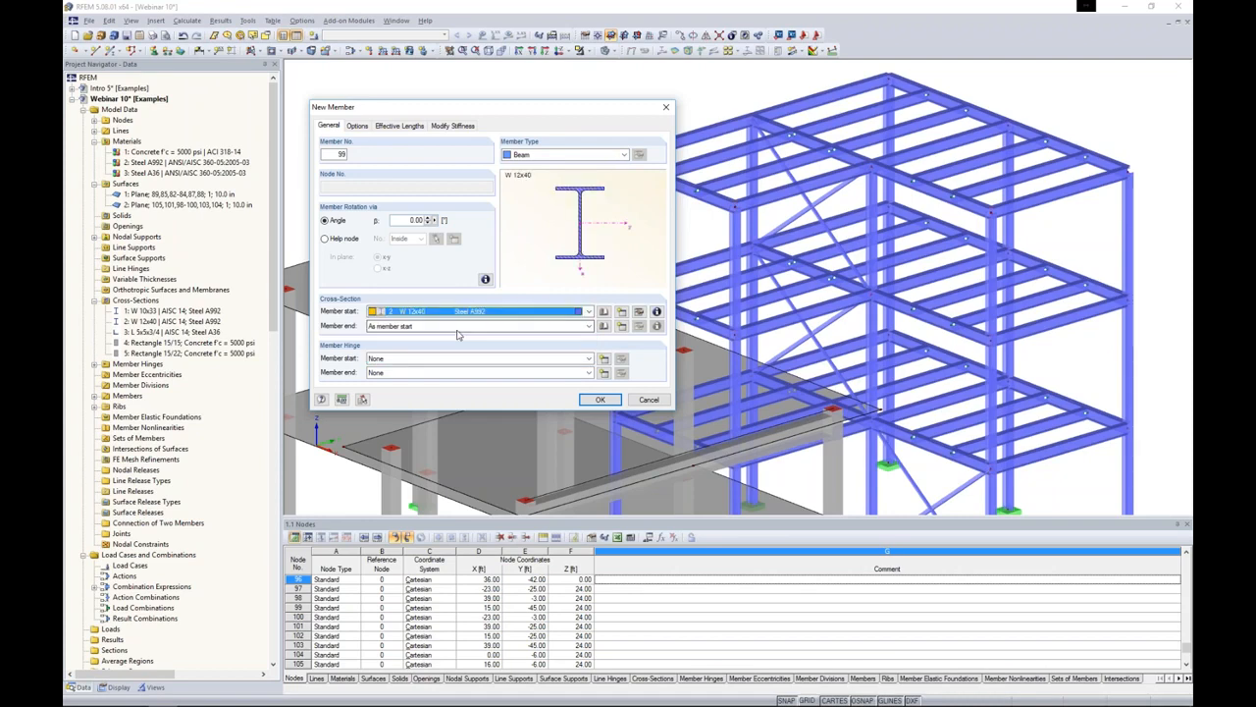
- Assign the existing local hinge 1 to the new beam's member end, keep the start unhinged, and accept the member definition
{"action": "left_click", "coordinate": [410, 358]}
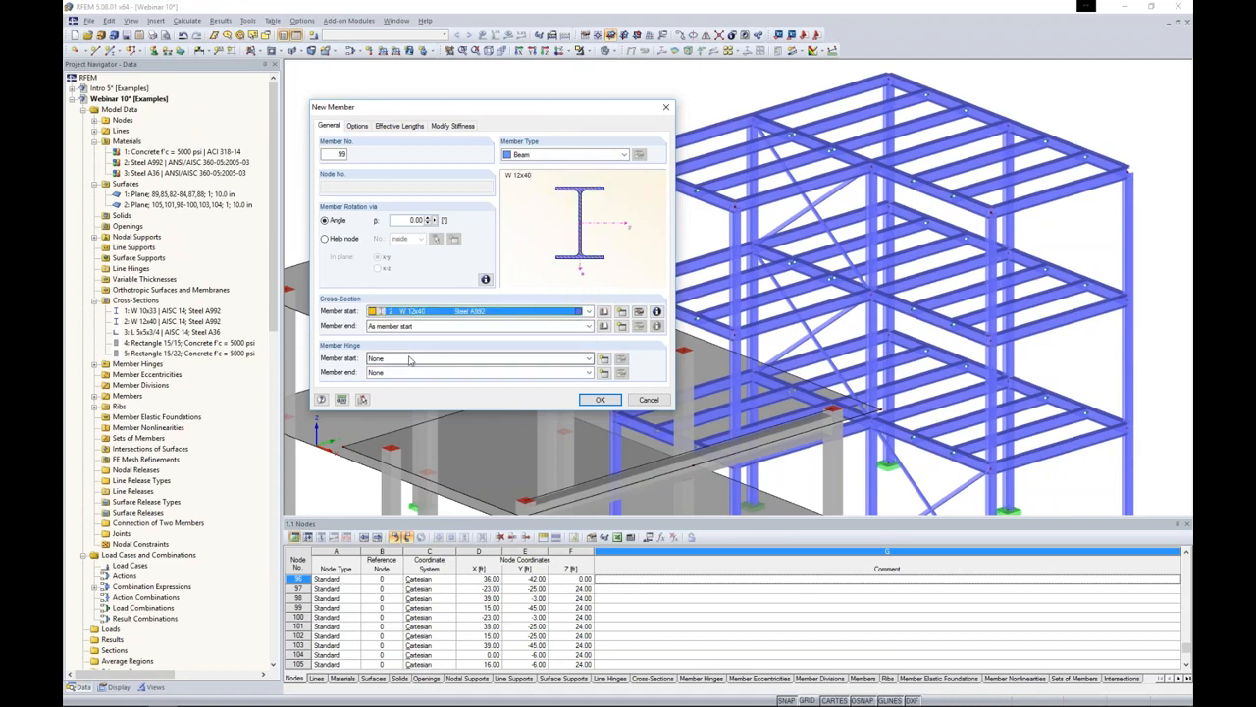
{"action": "left_click", "coordinate": [410, 369]}
{"action": "left_click", "coordinate": [413, 373]}
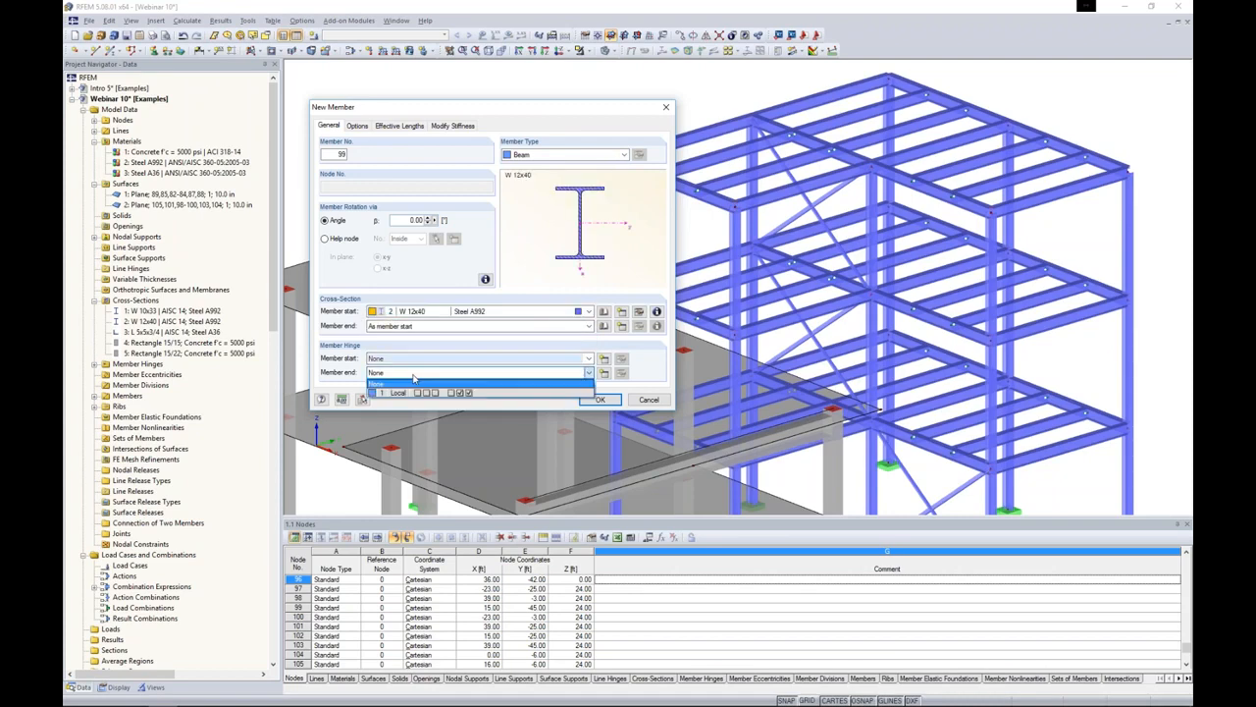
{"action": "left_click", "coordinate": [413, 394]}
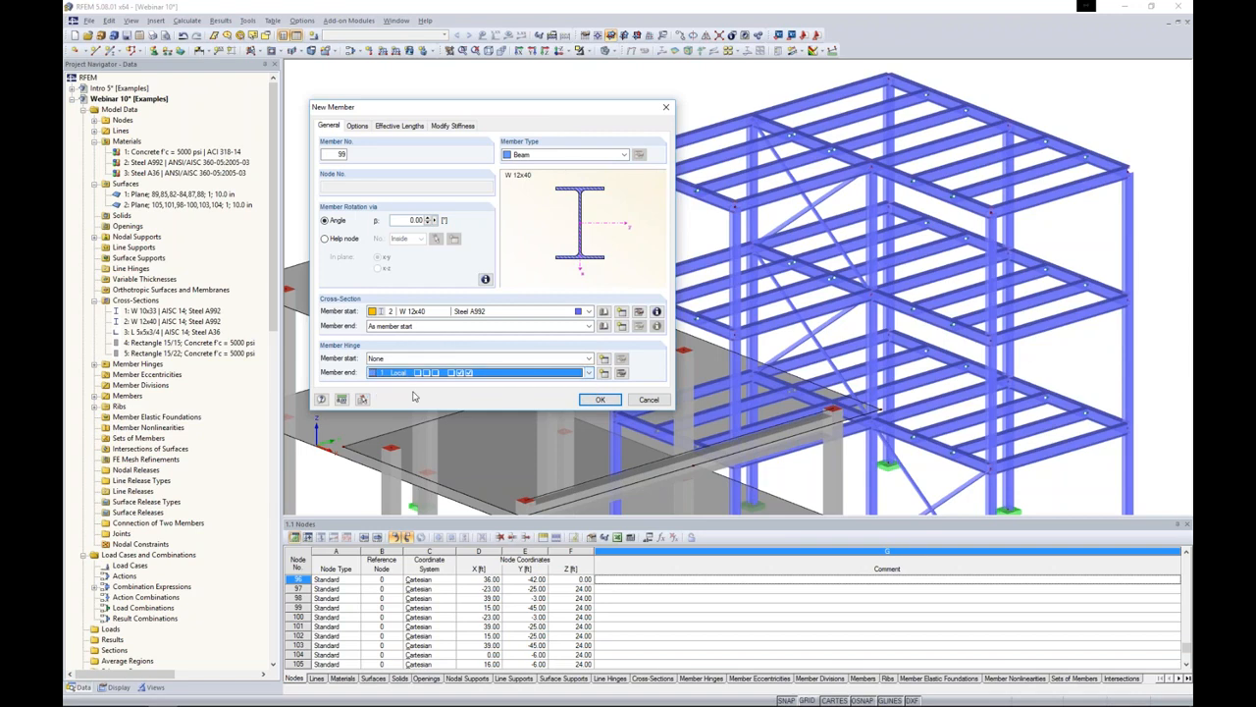
{"action": "left_click", "coordinate": [599, 399]}
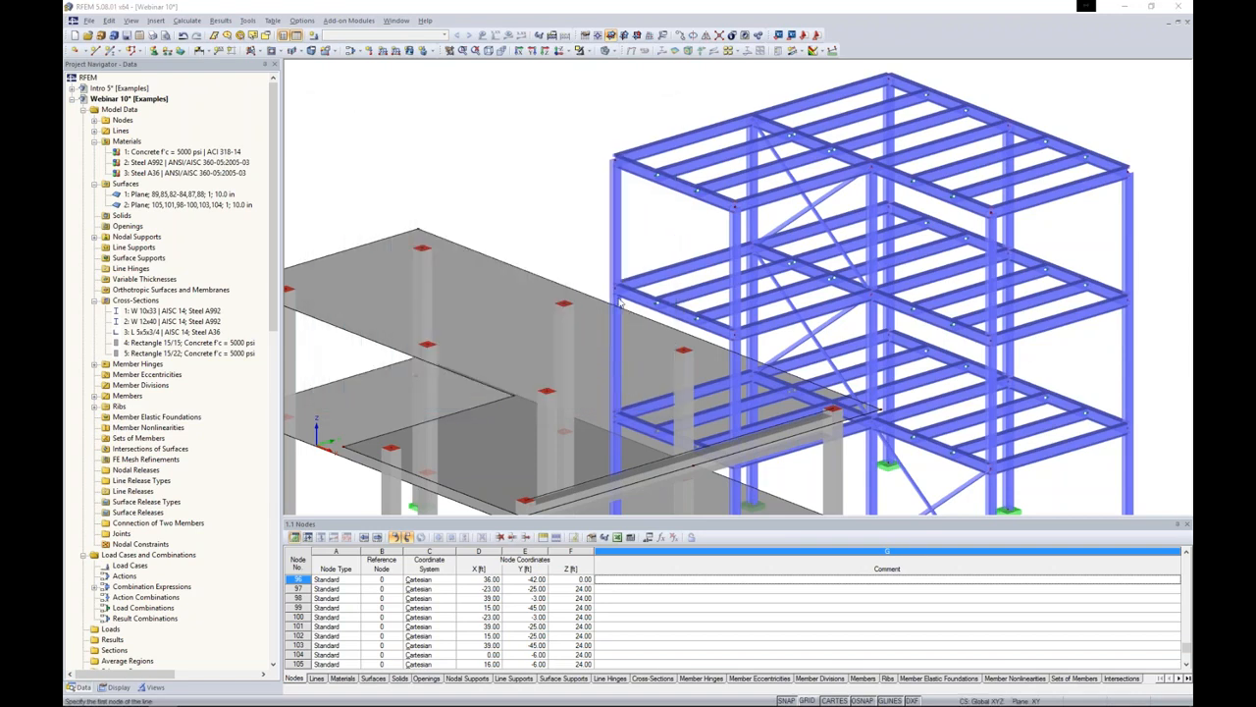
- Draw two 3 ft connecting beams from the steel frame's column nodes at the middle level perpendicular to the upper slab's edge
{"action": "scroll", "coordinate": [616, 286], "scroll_direction": "up", "scroll_amount": 5}
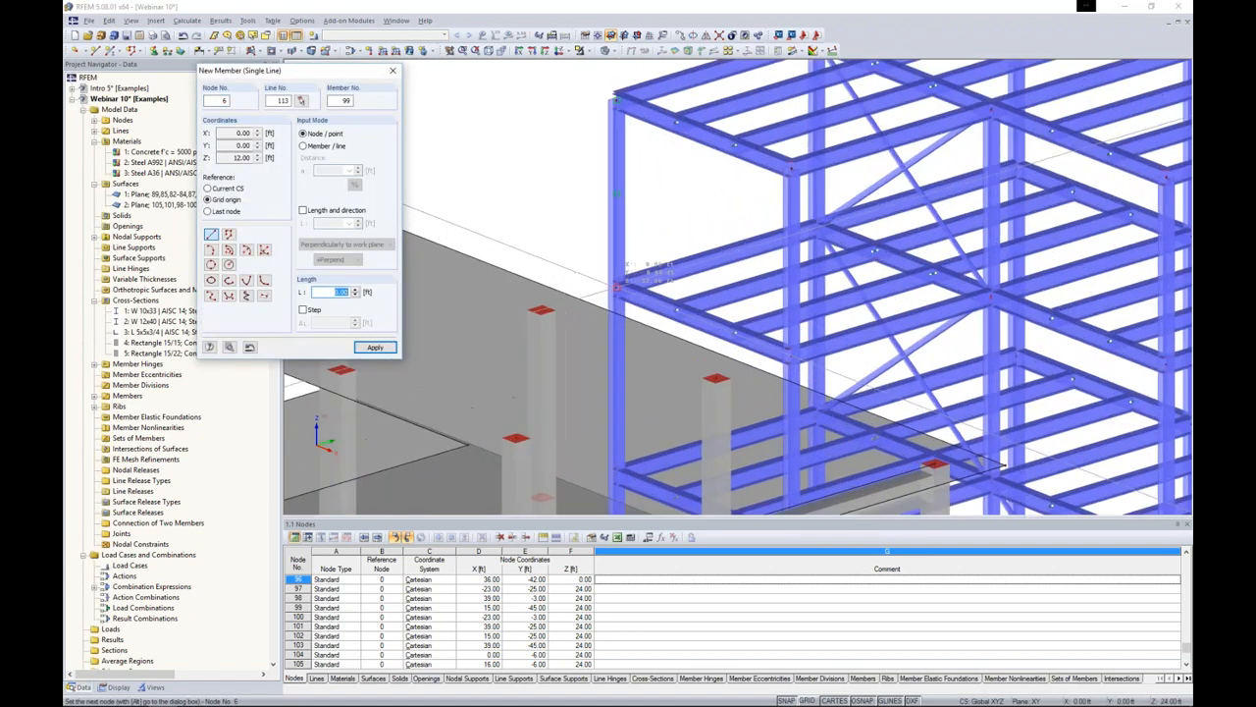
{"action": "left_click", "coordinate": [563, 304]}
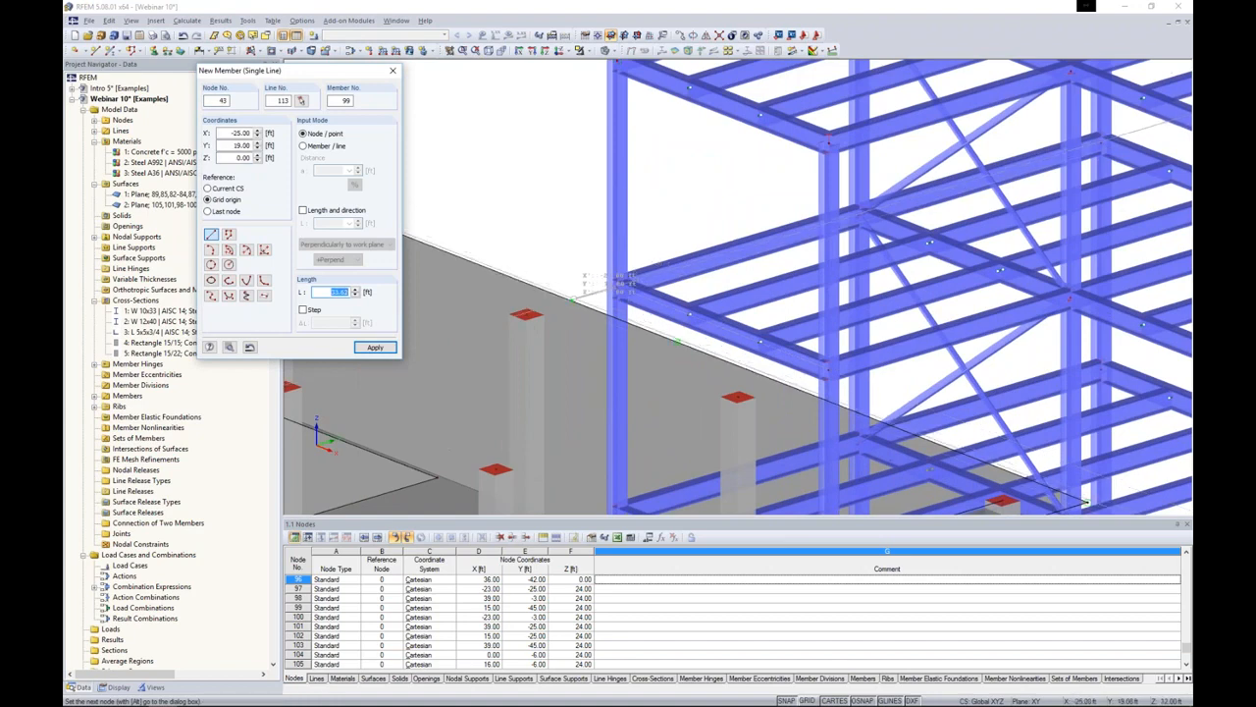
{"action": "left_click", "coordinate": [622, 289]}
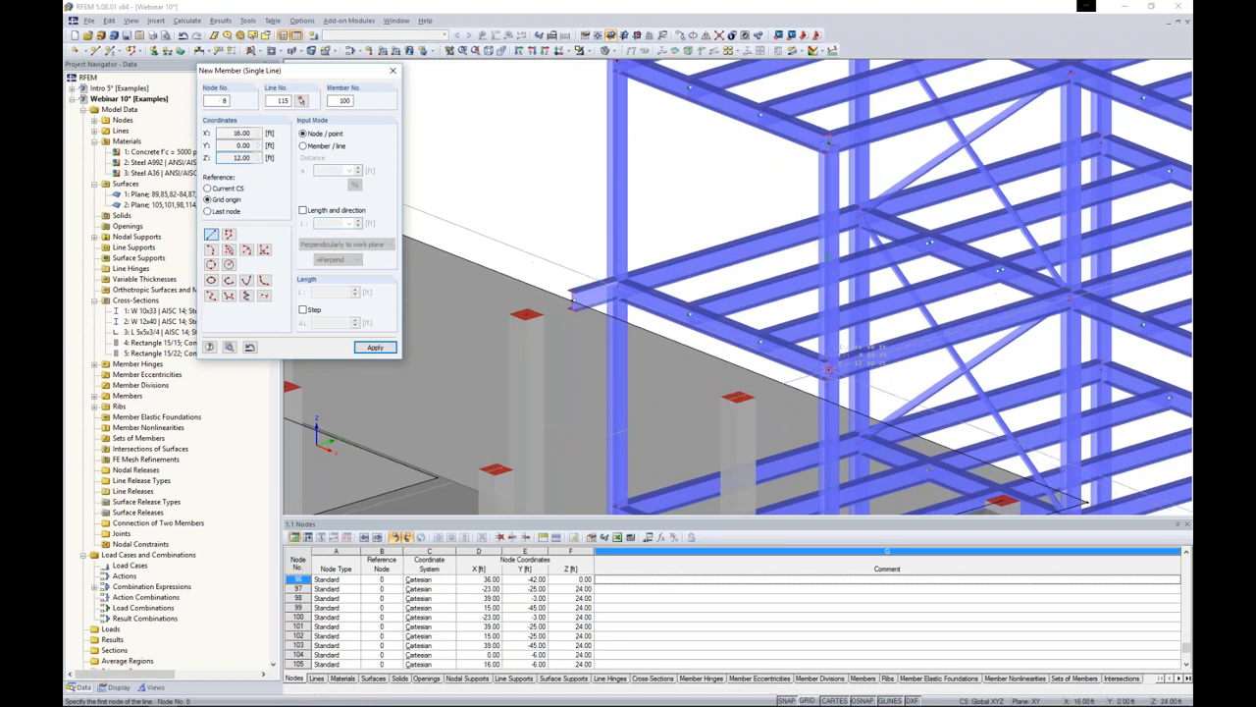
{"action": "left_click", "coordinate": [828, 369]}
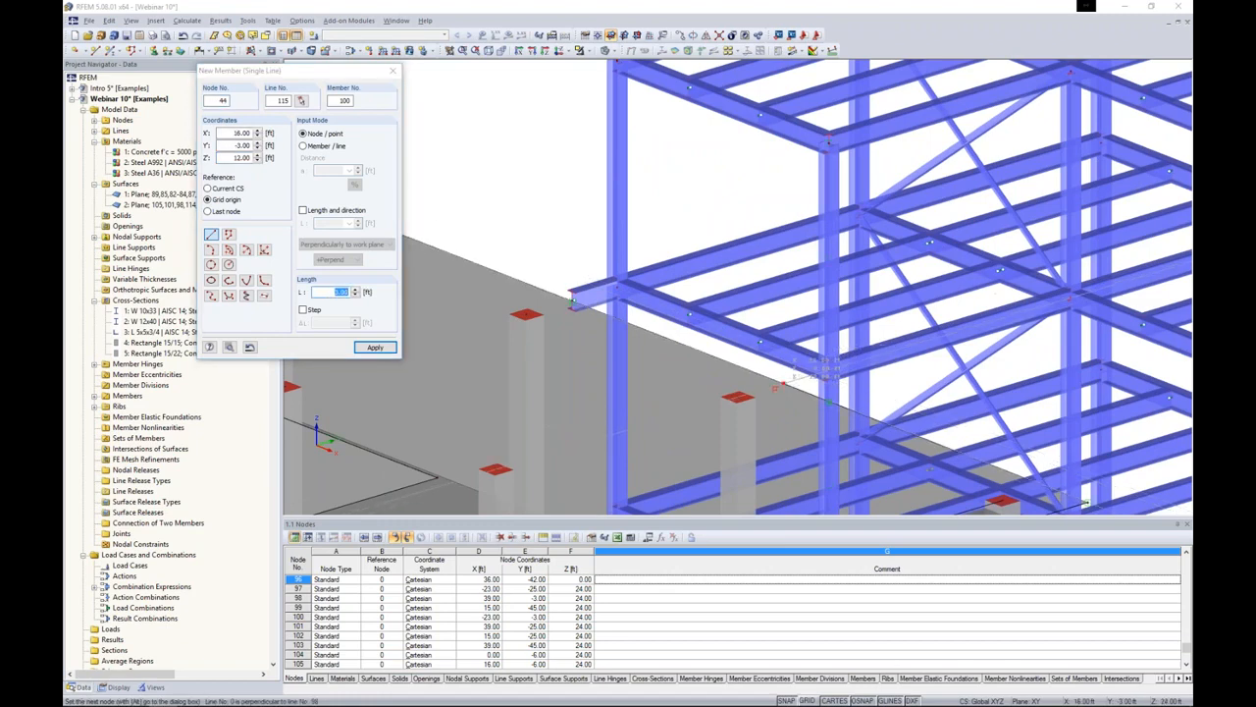
{"action": "key", "text": "Escape"}
{"action": "scroll", "coordinate": [704, 373], "scroll_direction": "down", "scroll_amount": 6}
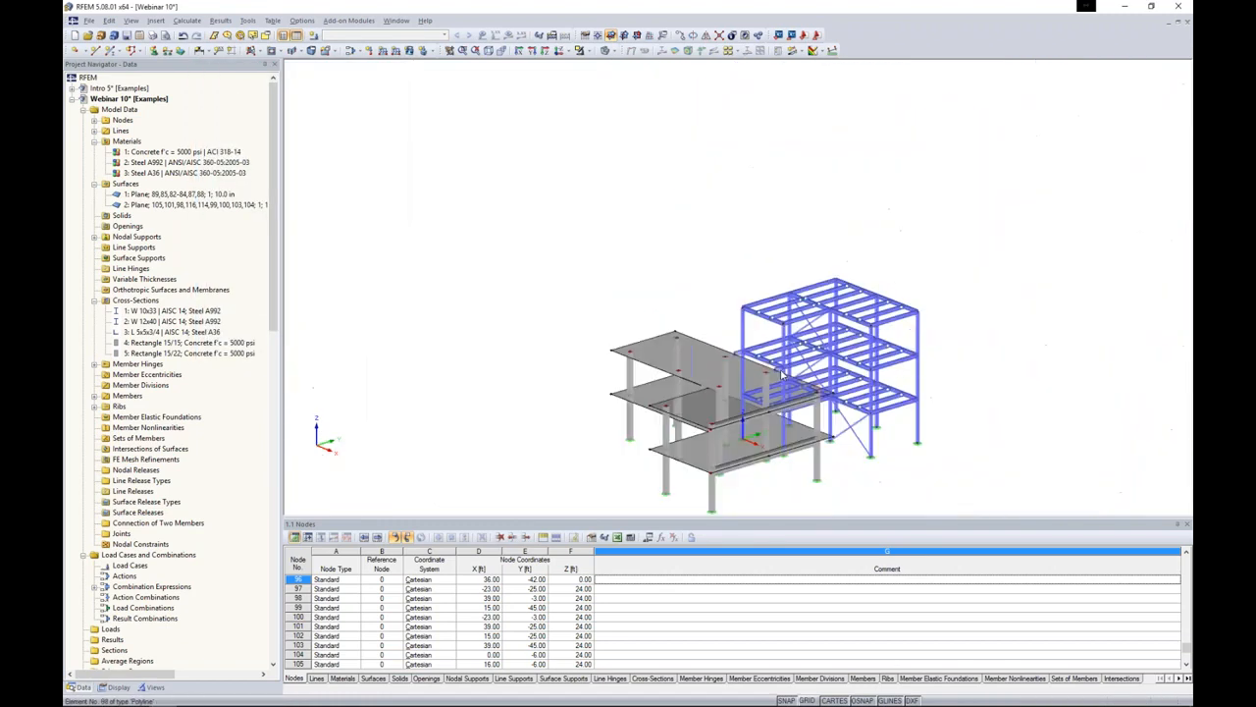
{"action": "mouse_move", "coordinate": [705, 373]}
{"action": "middle_mouse_down", "text": "ctrl"}
{"action": "mouse_move", "coordinate": [734, 378]}
{"action": "mouse_move", "coordinate": [695, 363]}
{"action": "middle_mouse_up", "text": "ctrl"}
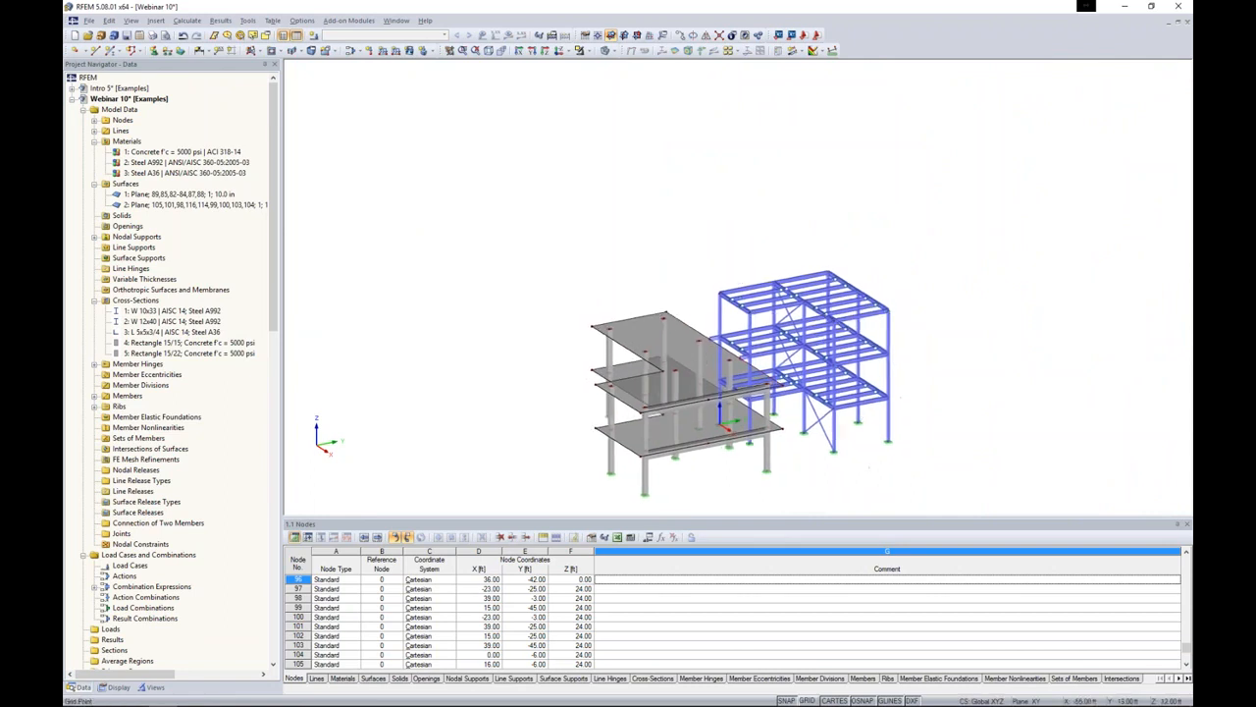
{"action": "scroll", "coordinate": [617, 298], "scroll_direction": "up", "scroll_amount": 2}
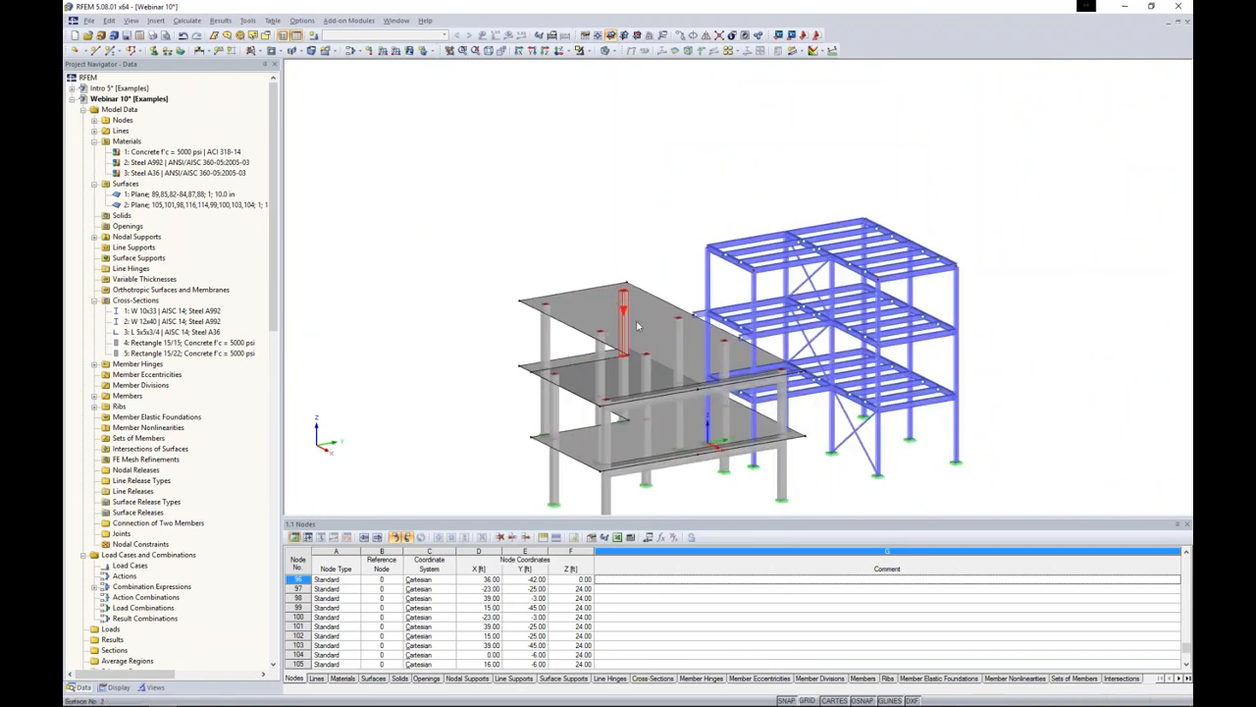
{"action": "scroll", "coordinate": [593, 277], "scroll_direction": "up", "scroll_amount": 2}
{"action": "middle_click_drag", "start_coordinate": [592, 278], "coordinate": [613, 276], "text": "ctrl"}
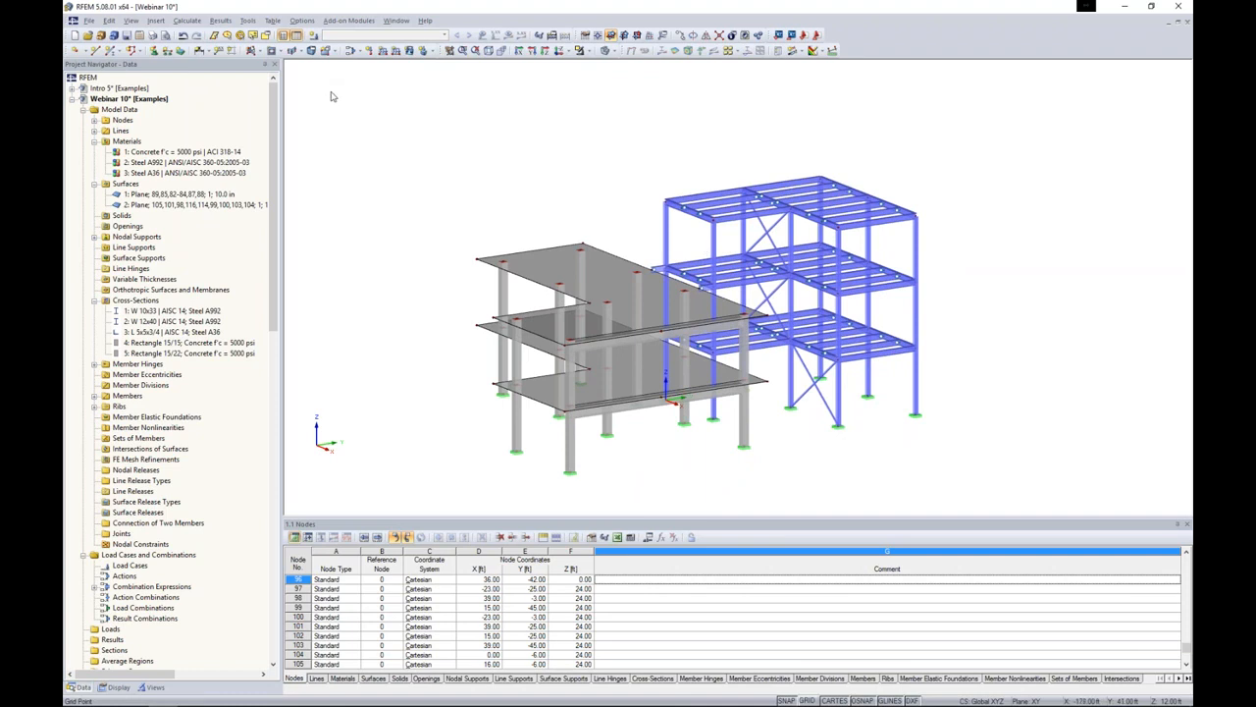
- Create load case 1 with the description Dead, keeping the Dead action category and active self-weight with factor -1.000 in Z
{"action": "left_click", "coordinate": [315, 36]}
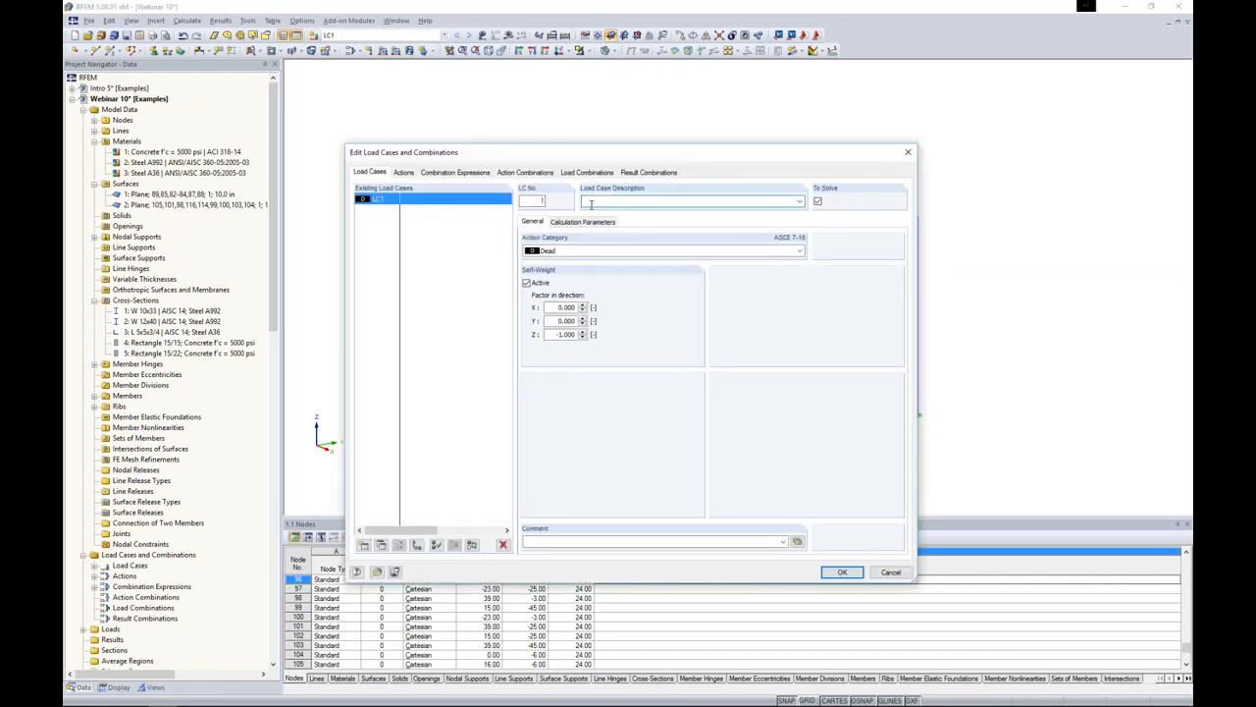
{"action": "type", "text": "Dead"}
{"action": "left_click", "coordinate": [587, 251]}
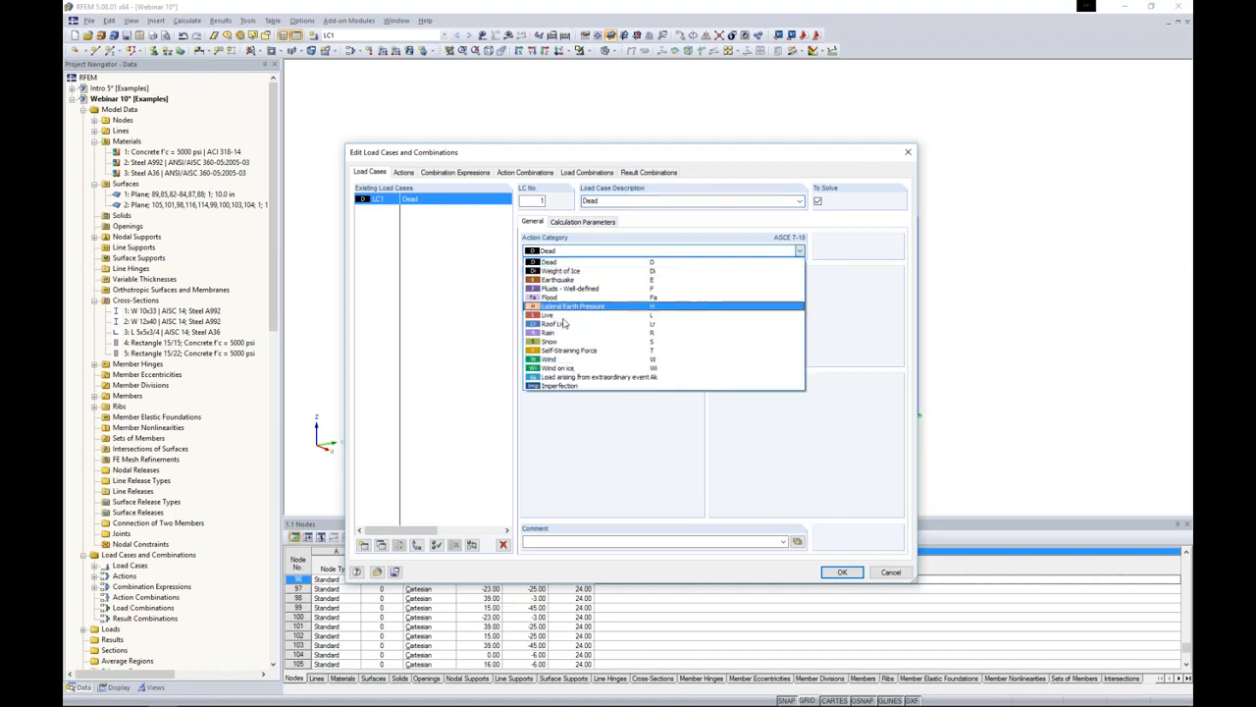
{"action": "left_click", "coordinate": [471, 371]}
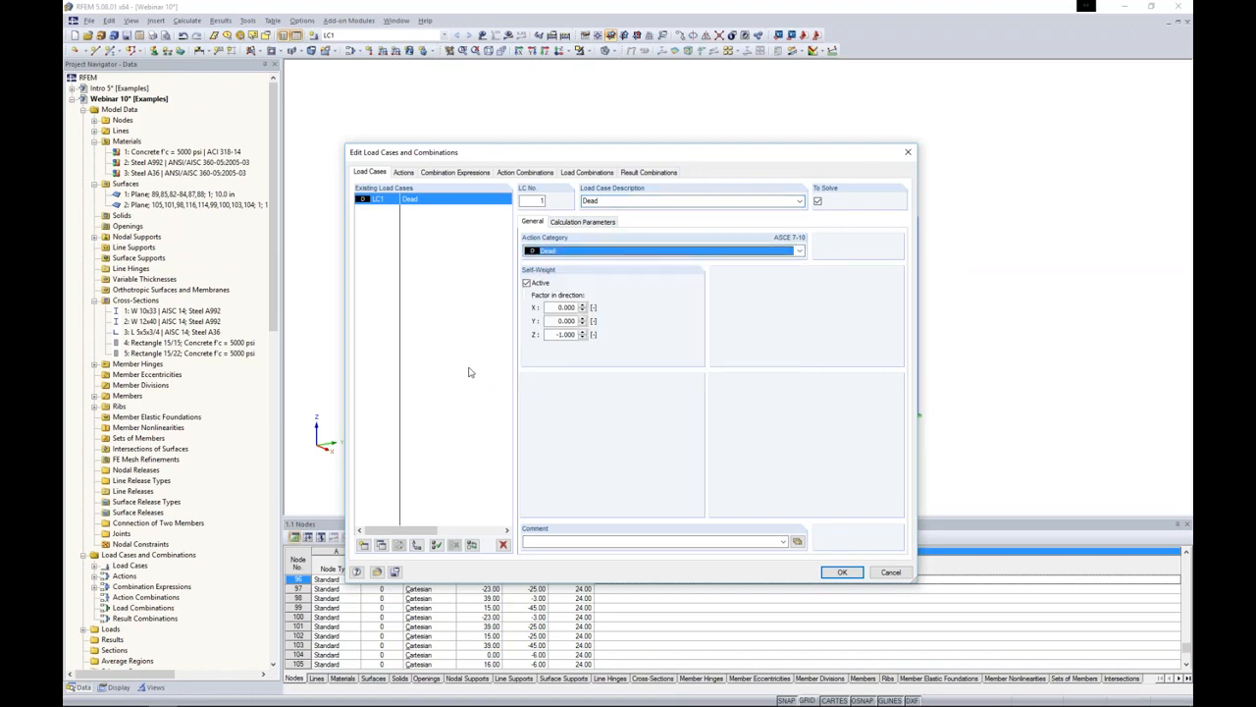
{"action": "left_click", "coordinate": [577, 253]}
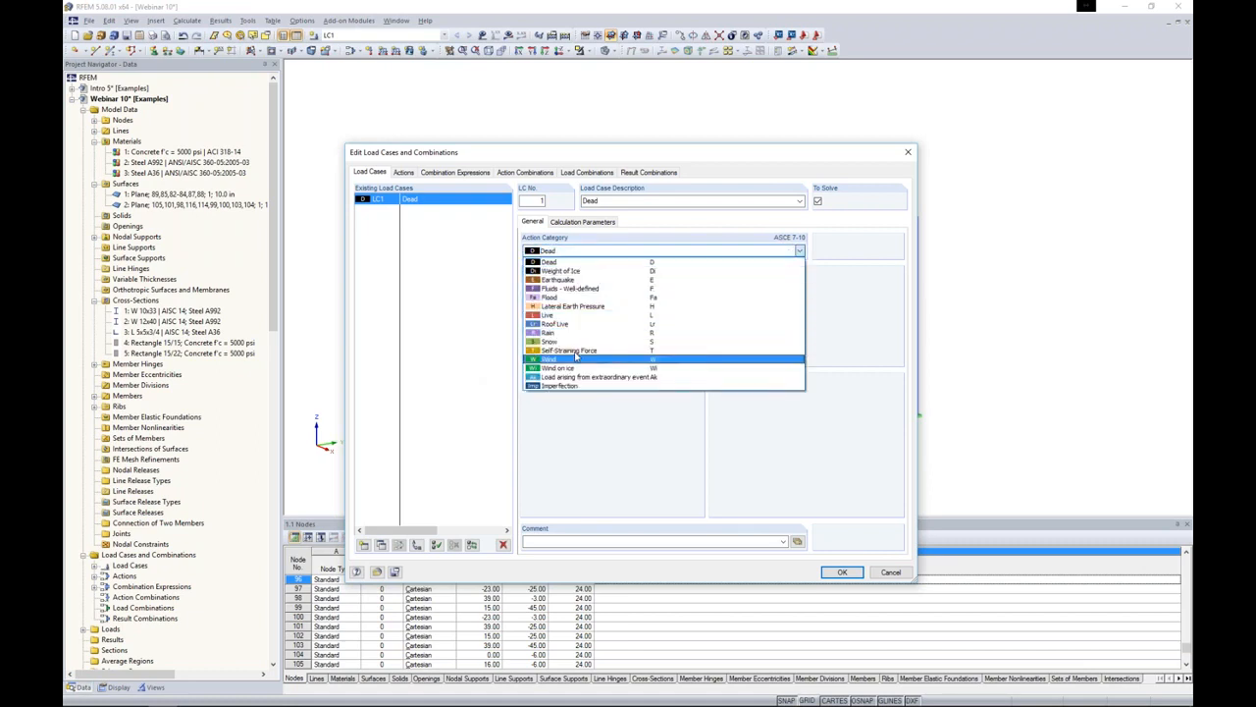
{"action": "left_click", "coordinate": [472, 308]}
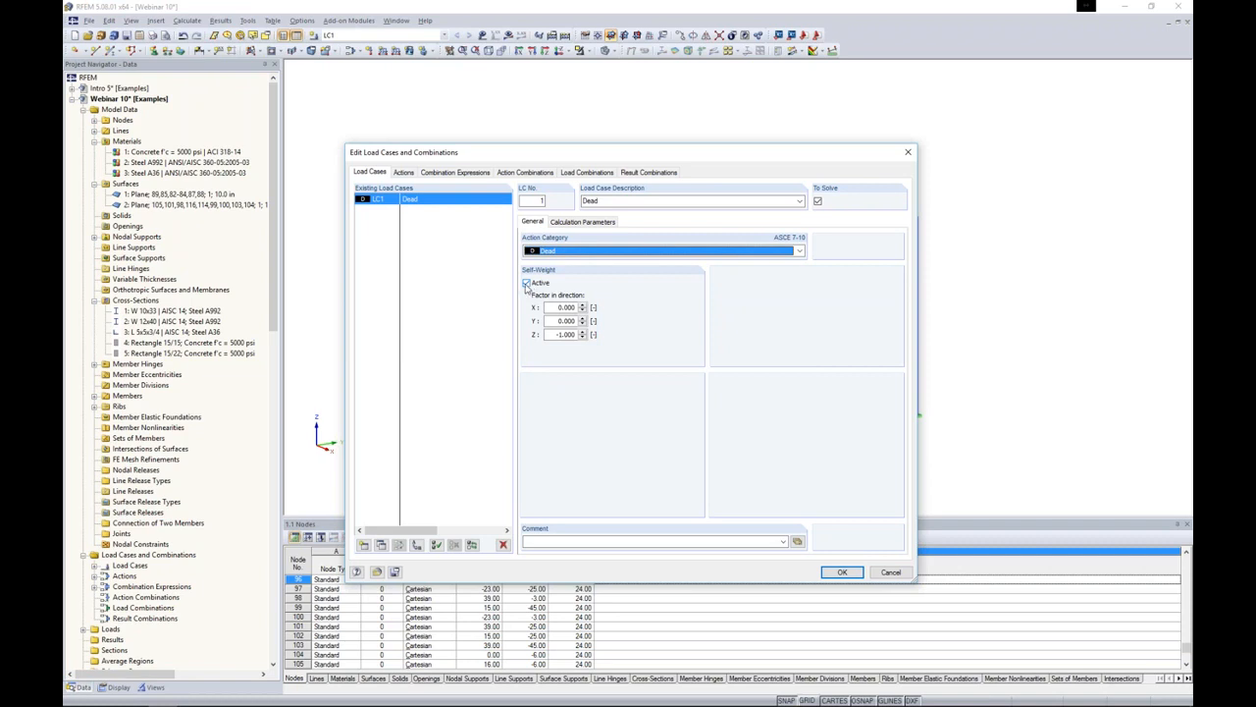
- Add a second load case to the list of existing load cases
{"action": "left_click", "coordinate": [364, 545]}
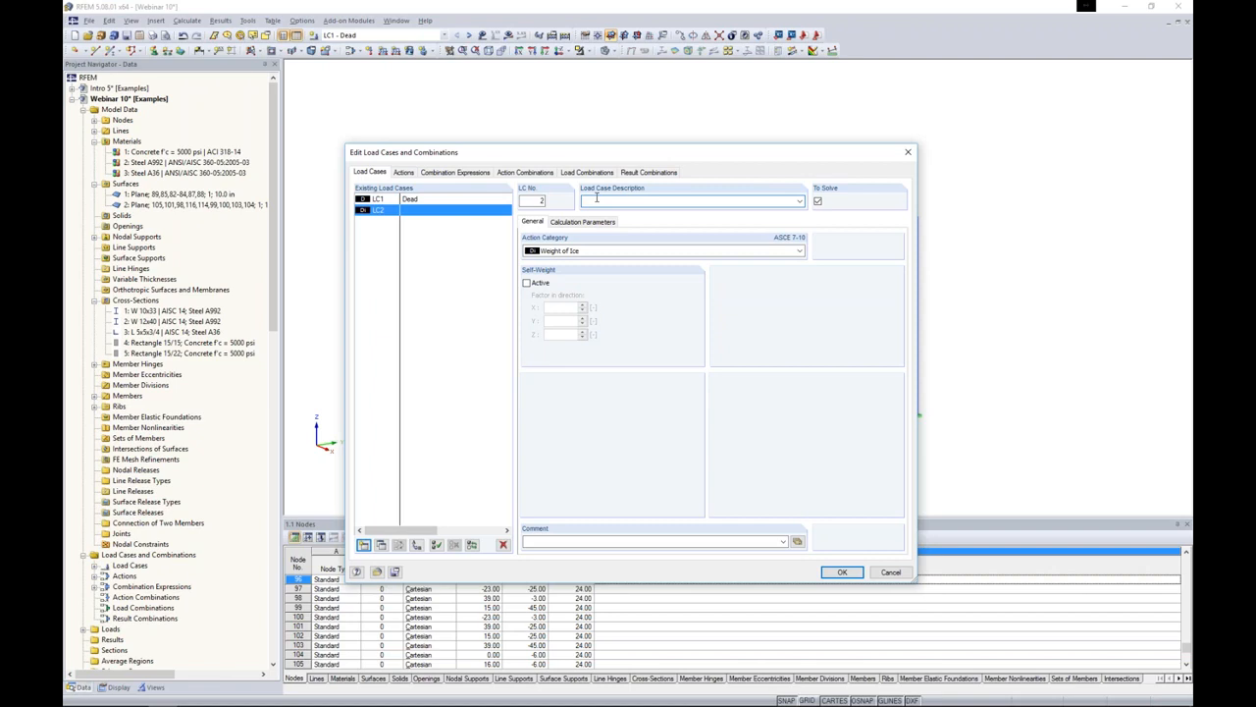
- Assign the Live action category to load case LC2 and add load case LC3 "Wind" with the Wind action category
{"action": "left_click", "coordinate": [574, 250]}
{"action": "left_click", "coordinate": [551, 315]}
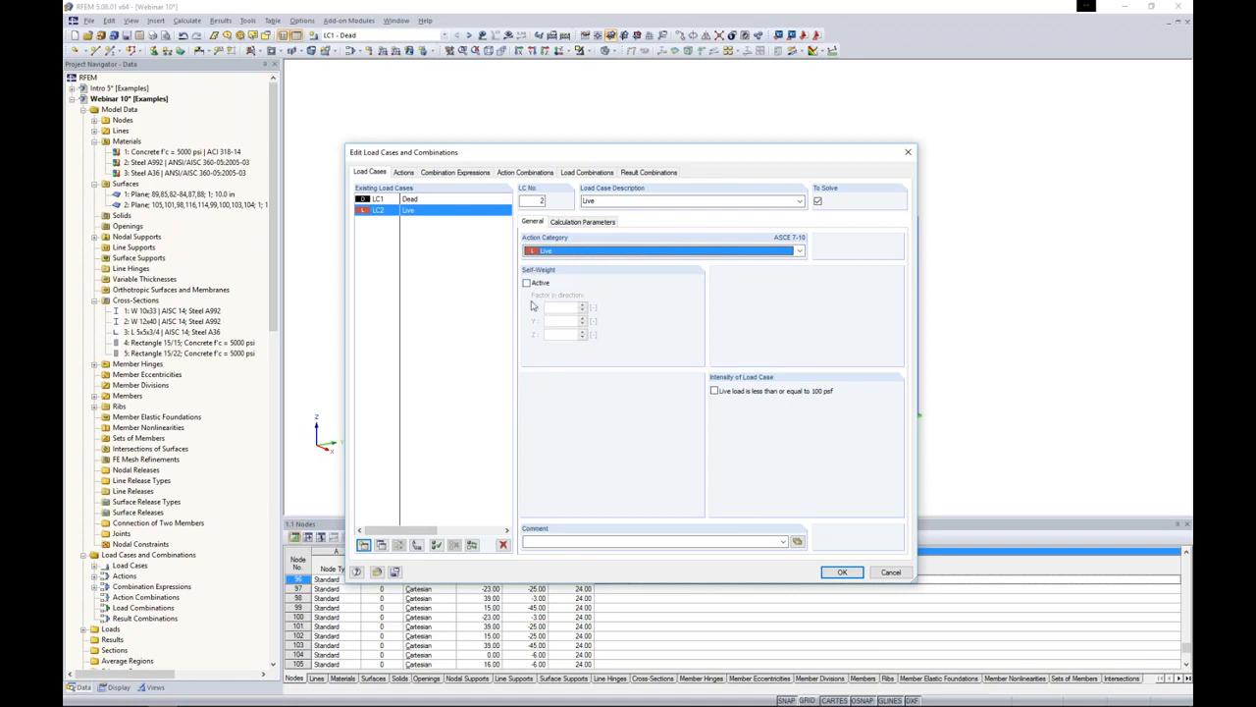
{"action": "left_click", "coordinate": [363, 544]}
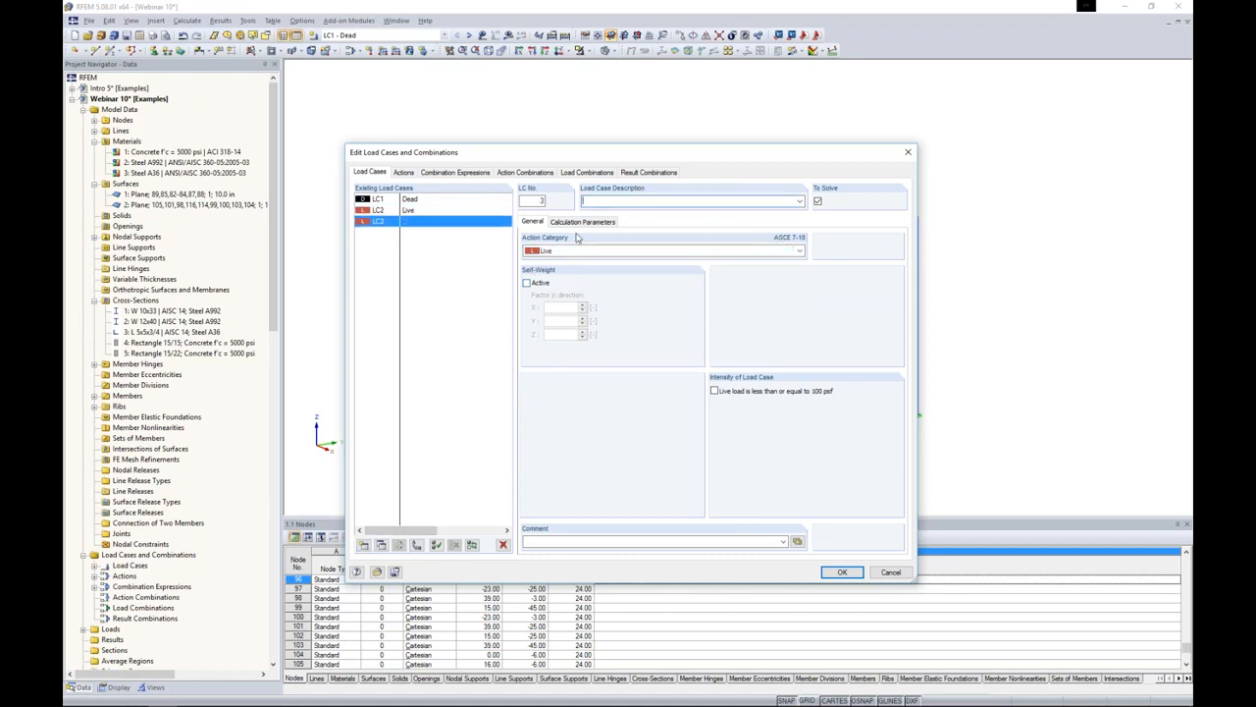
{"action": "type", "text": "Wind"}
{"action": "left_click", "coordinate": [567, 252]}
{"action": "left_click", "coordinate": [565, 356]}
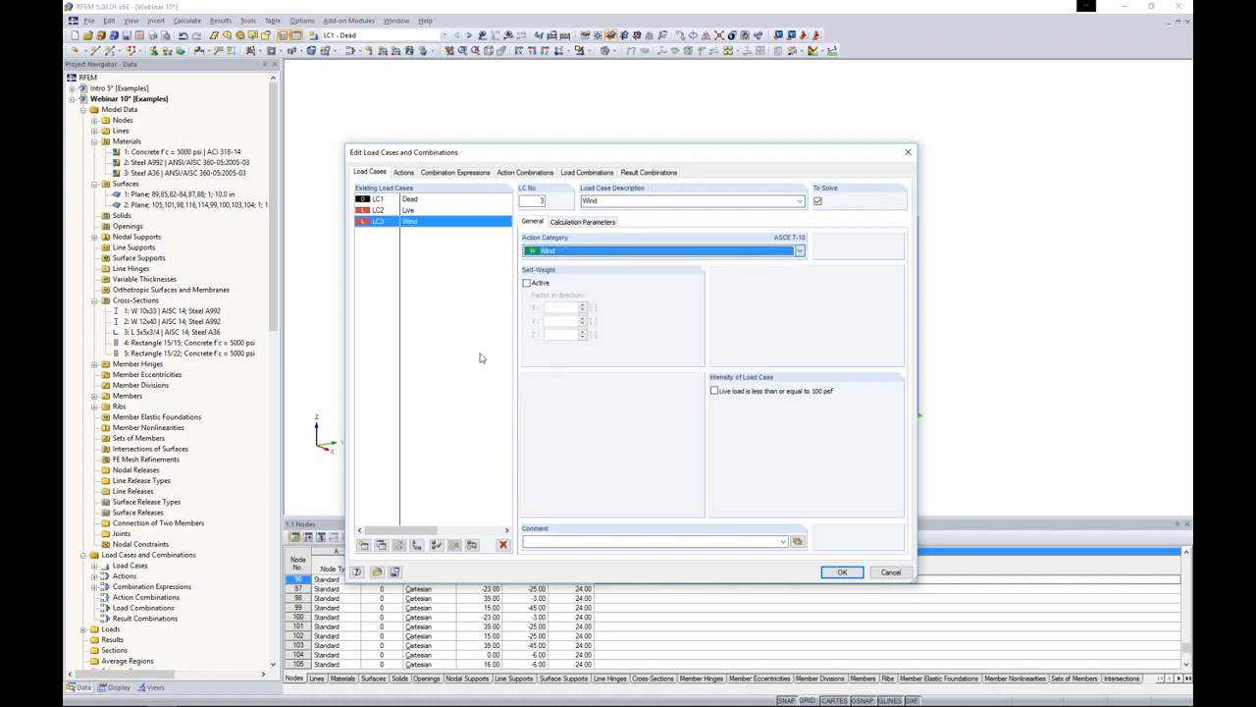
- Review the LRFD combination expressions, the load combinations with their calculation parameters, and the result combinations, and accept the load case definitions
{"action": "left_click", "coordinate": [474, 173]}
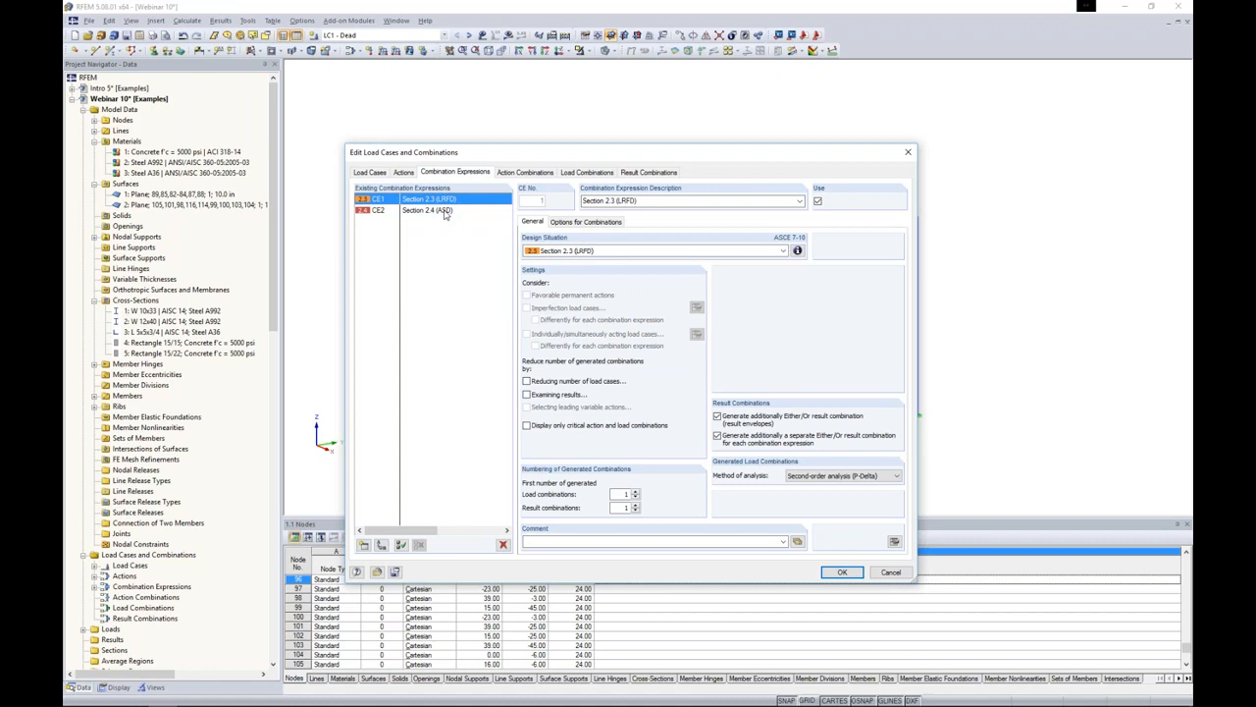
{"action": "left_click", "coordinate": [798, 252]}
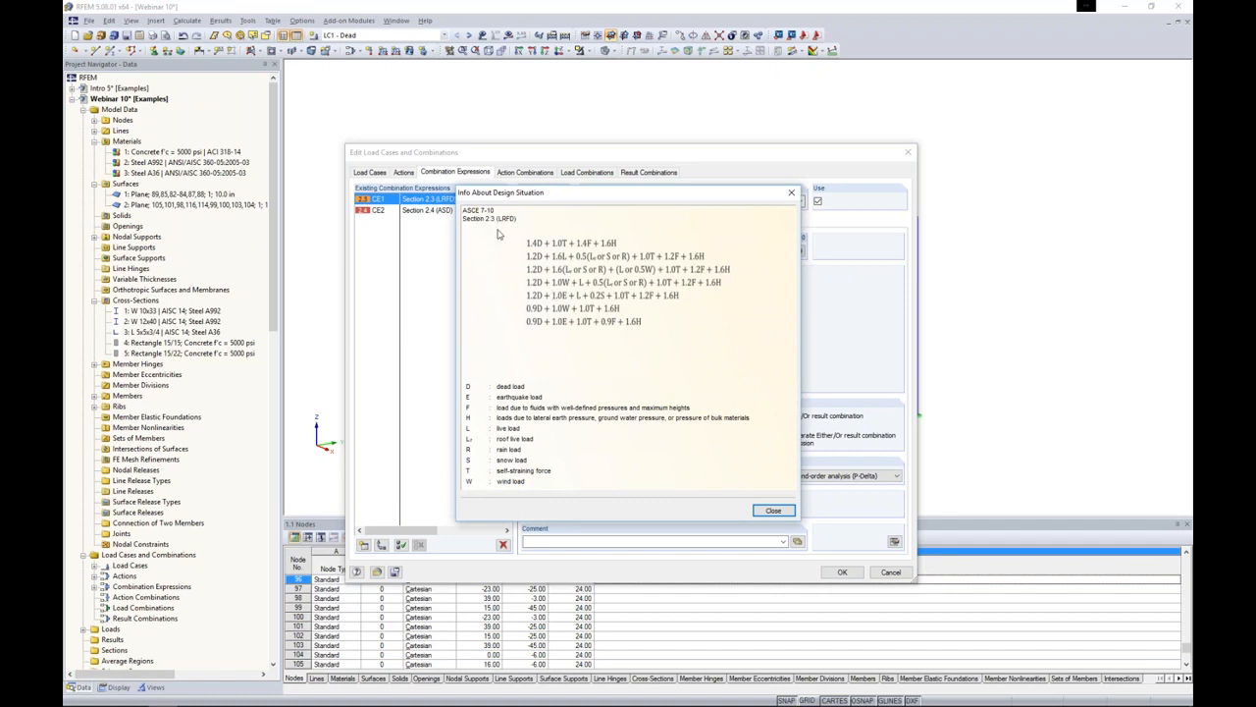
{"action": "left_click", "coordinate": [772, 510]}
{"action": "left_click", "coordinate": [572, 174]}
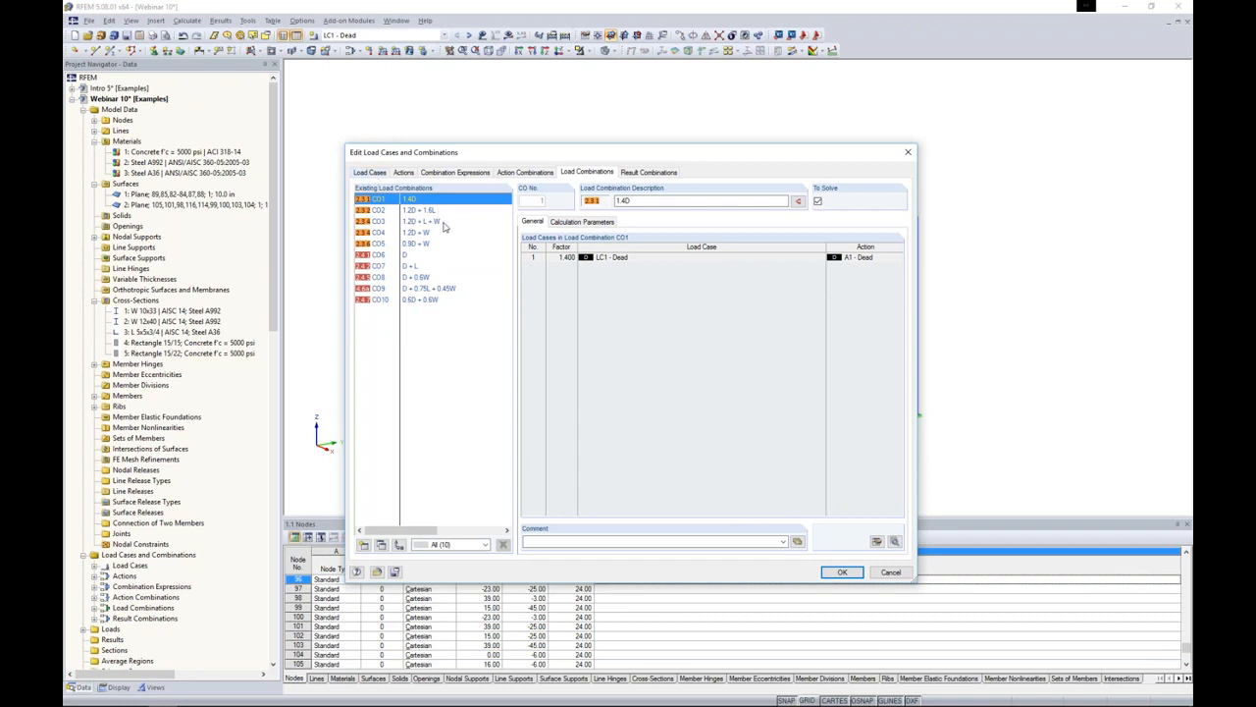
{"action": "left_click", "coordinate": [580, 222]}
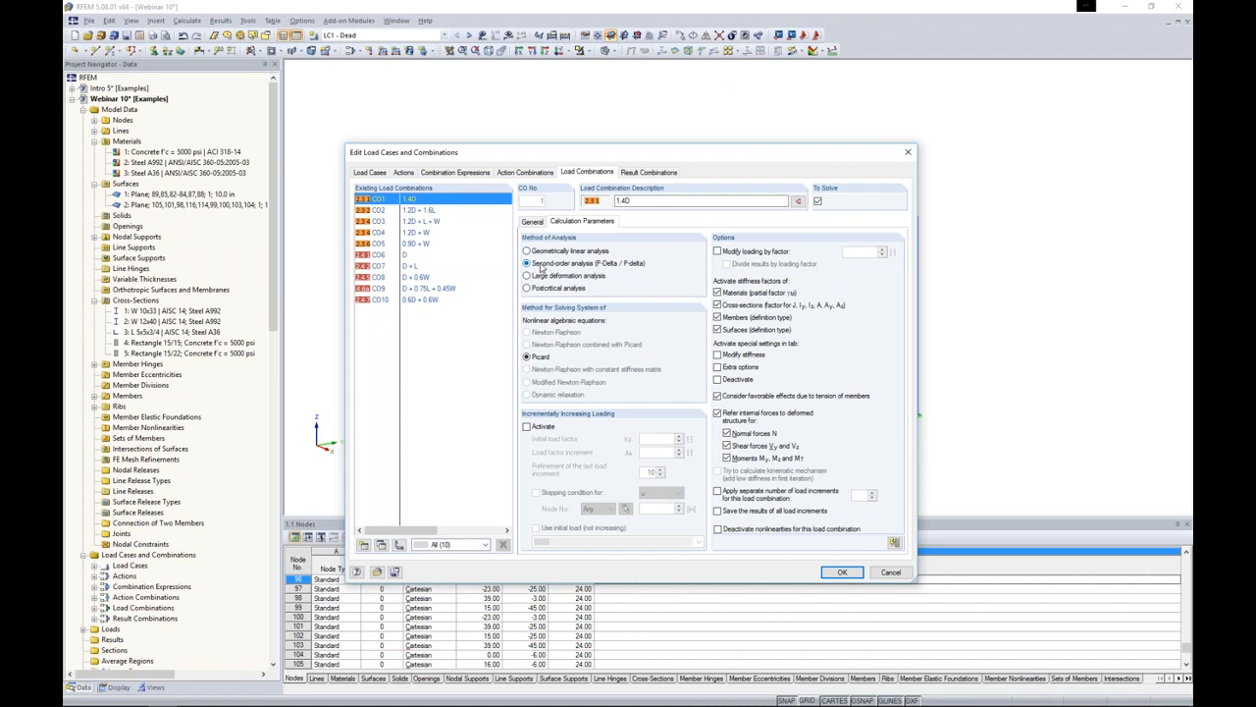
{"action": "left_click", "coordinate": [648, 172]}
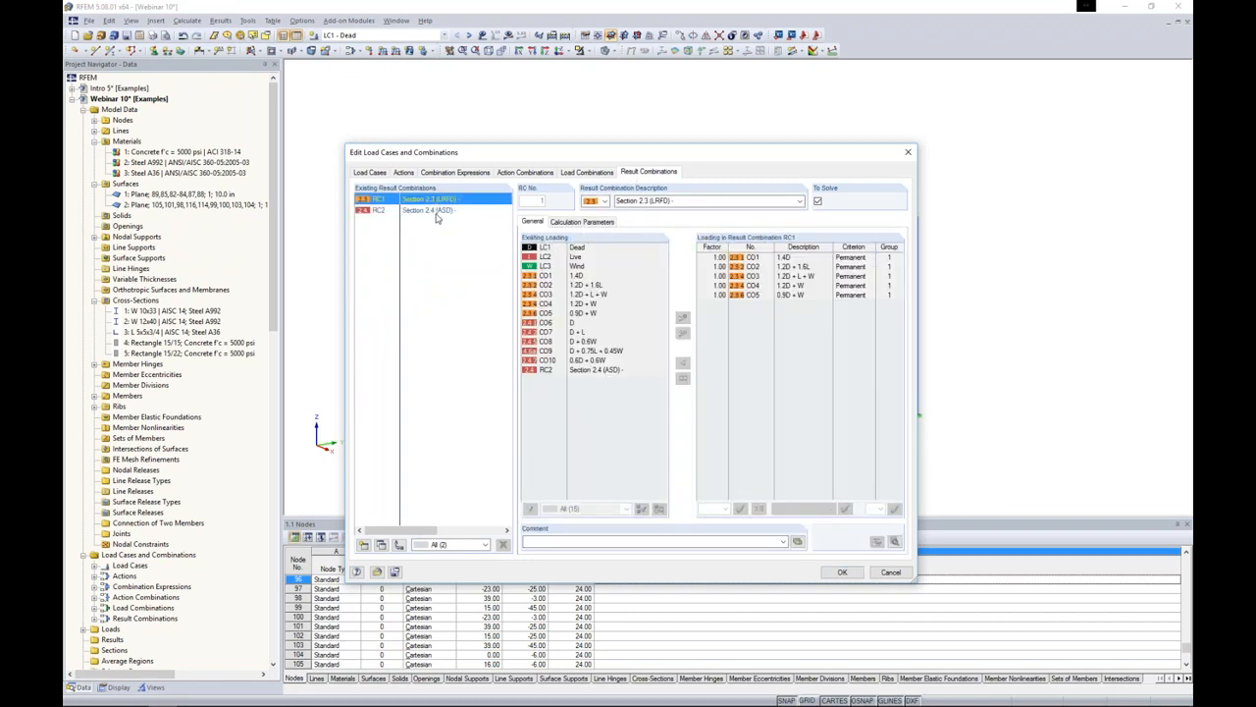
{"action": "left_click", "coordinate": [842, 572]}
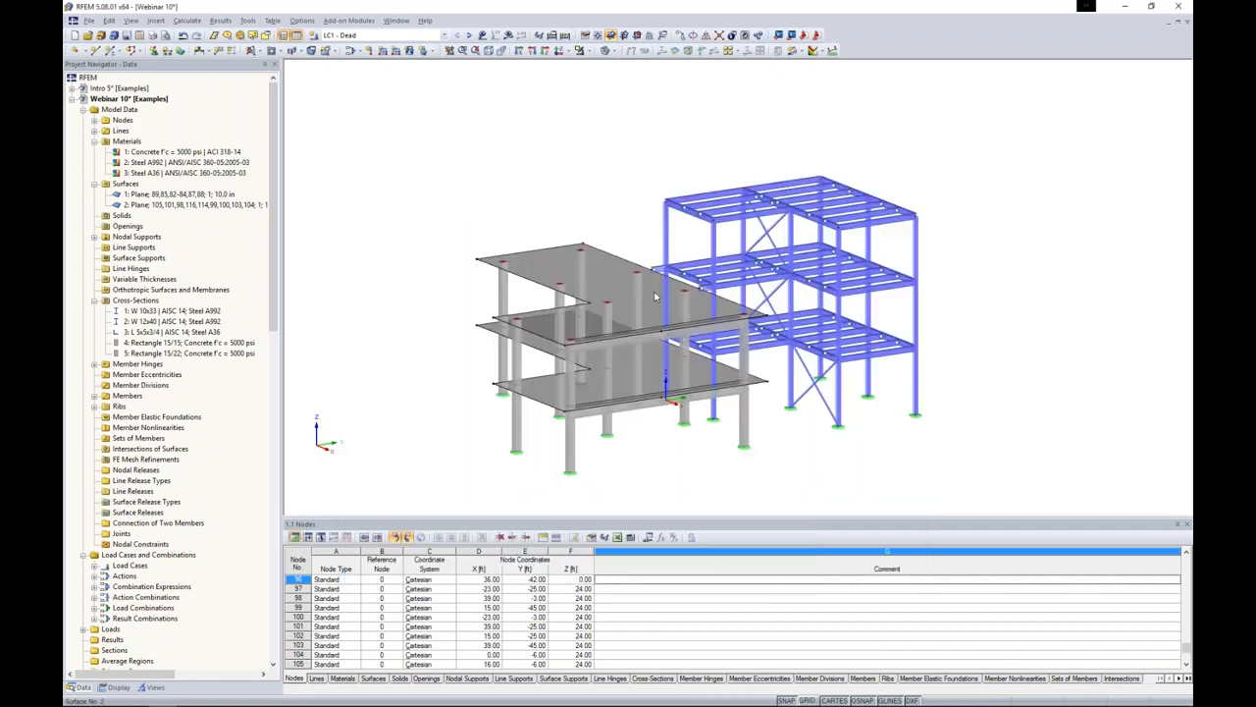
- Make LC1 - Dead the current load case and define a uniform downward surface force in the global true-area ZL direction
{"action": "left_click", "coordinate": [444, 36]}
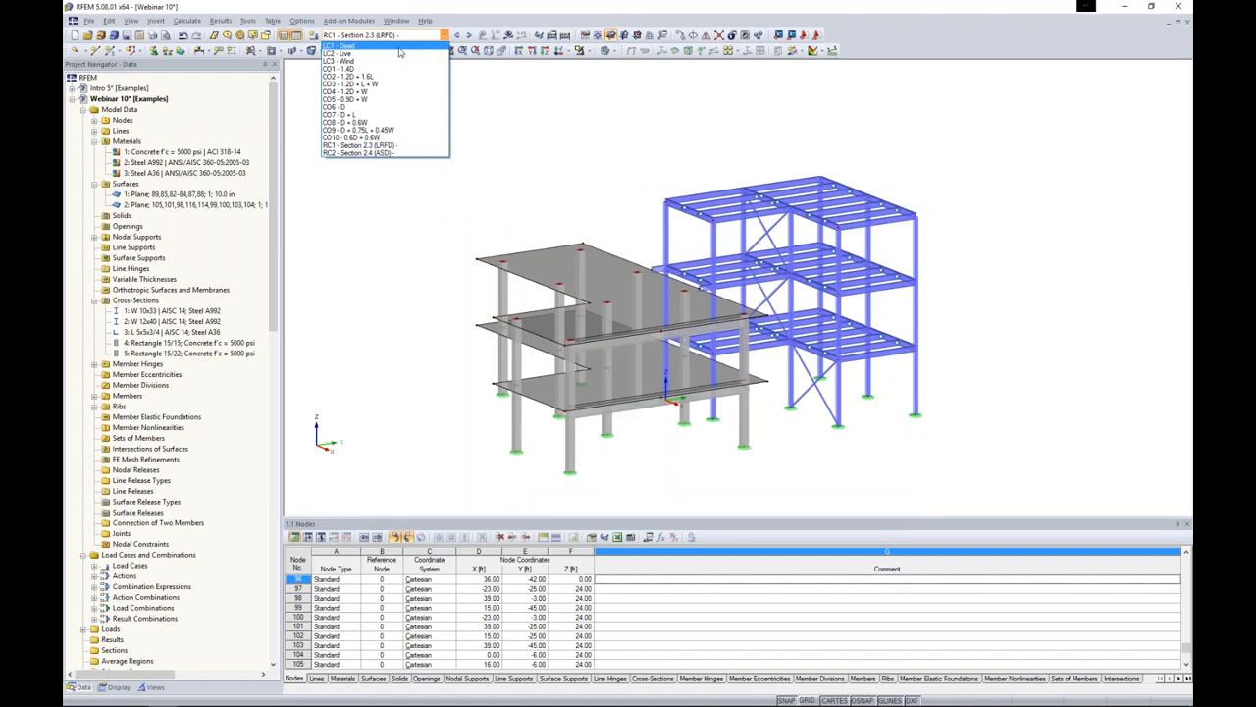
{"action": "left_click", "coordinate": [399, 46]}
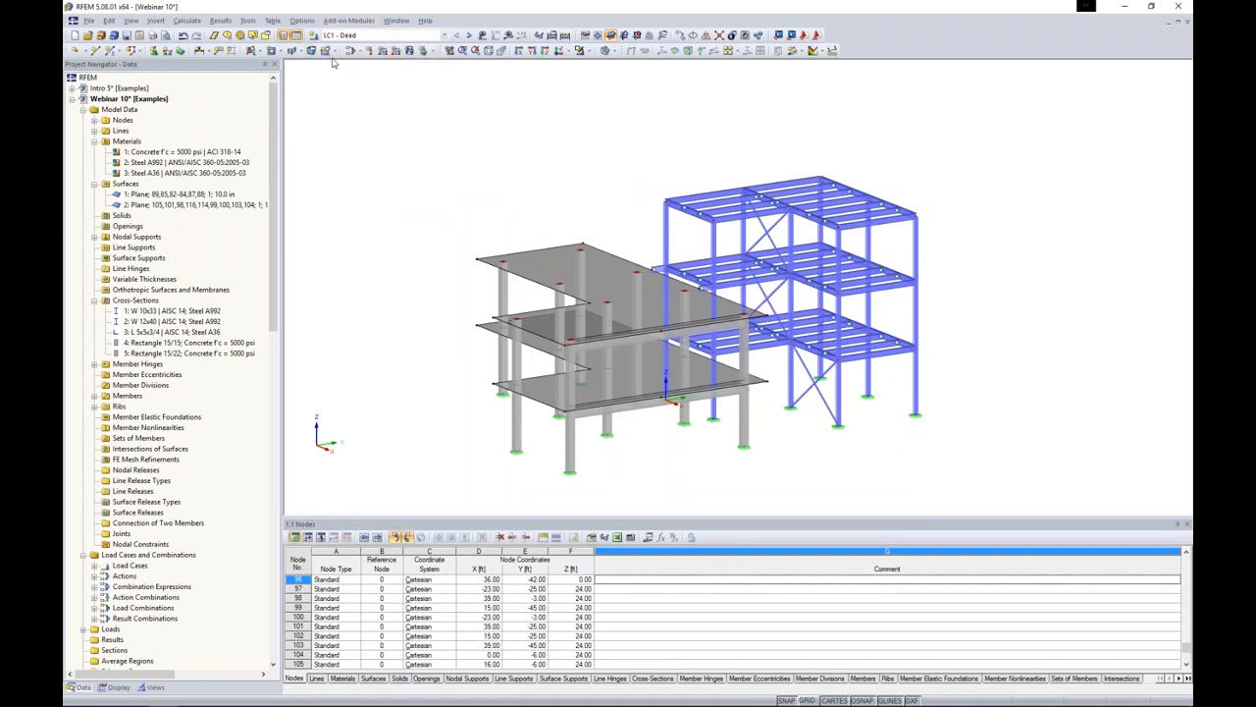
{"action": "middle_click_drag", "start_coordinate": [416, 125], "coordinate": [421, 189], "text": "ctrl"}
{"action": "scroll", "coordinate": [464, 199], "scroll_direction": "up", "scroll_amount": 3}
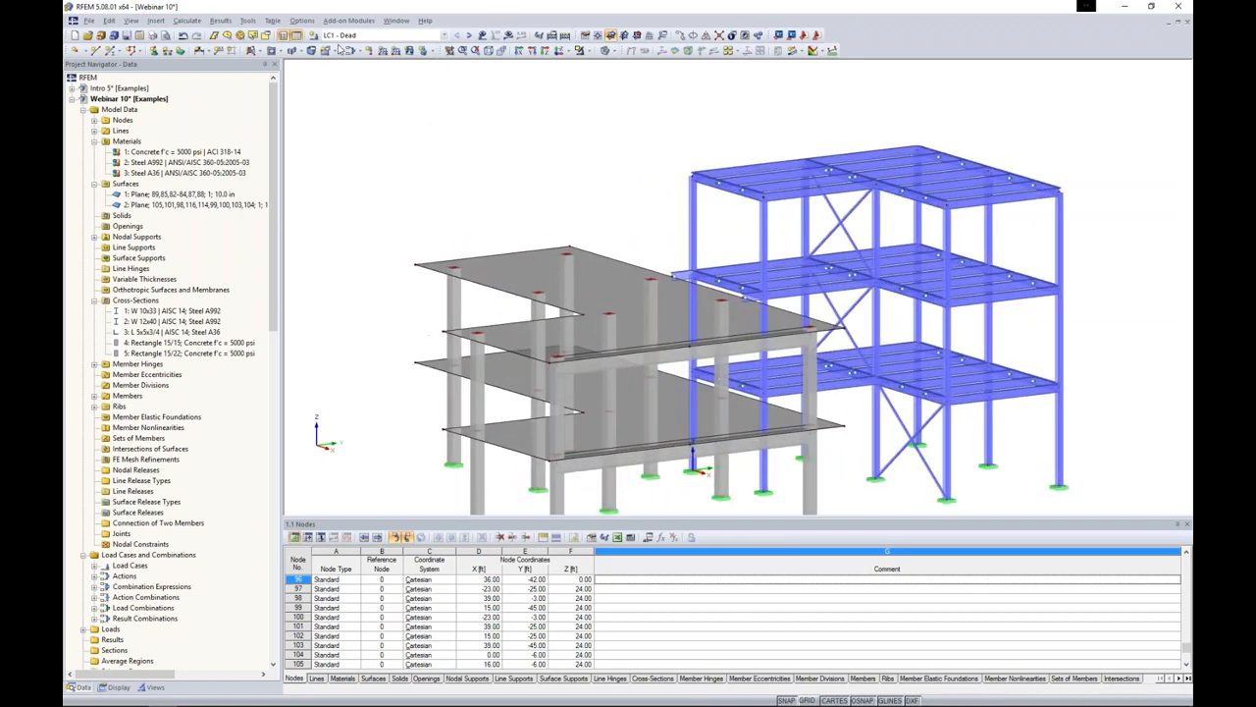
{"action": "left_click", "coordinate": [410, 51]}
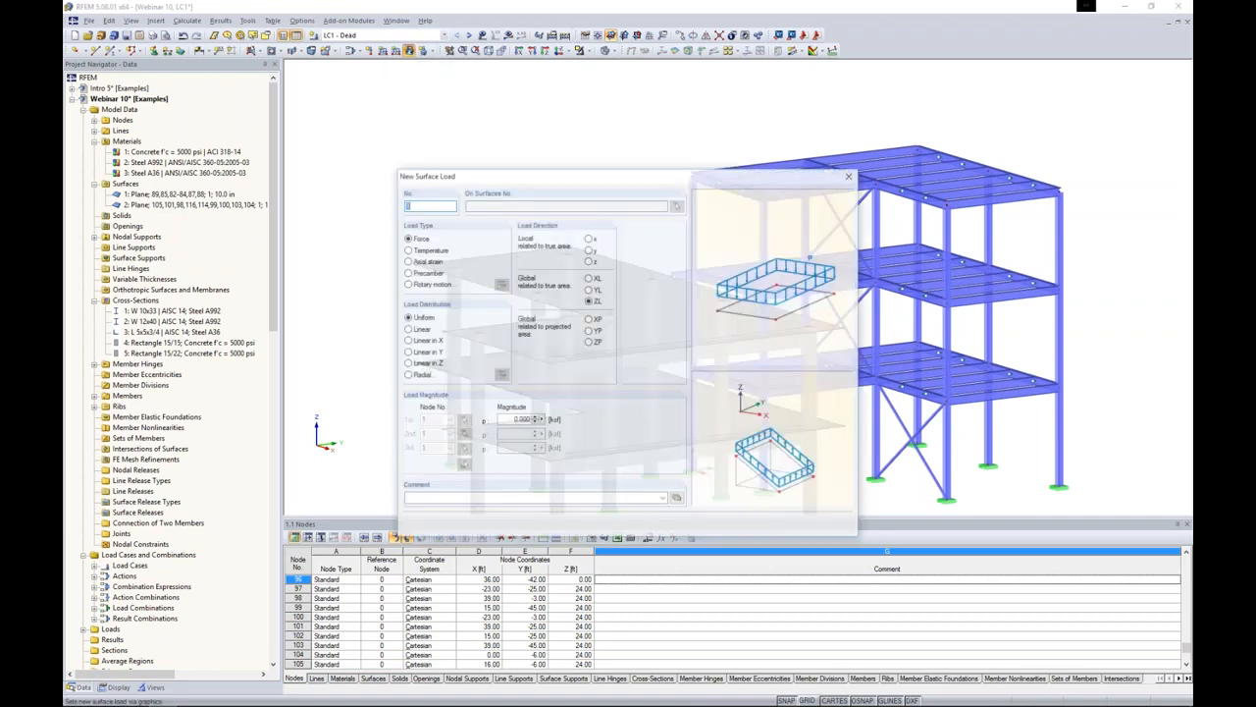
{"action": "left_click_drag", "start_coordinate": [516, 164], "coordinate": [517, 125]}
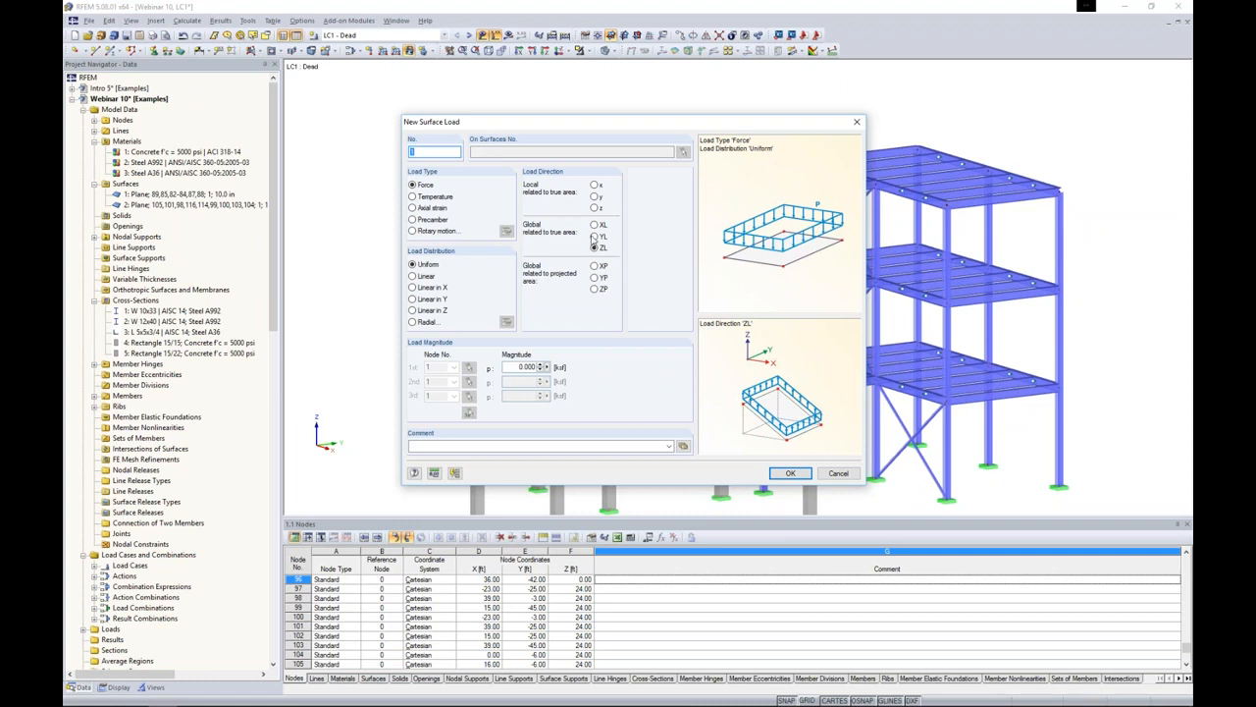
{"action": "left_click", "coordinate": [593, 288]}
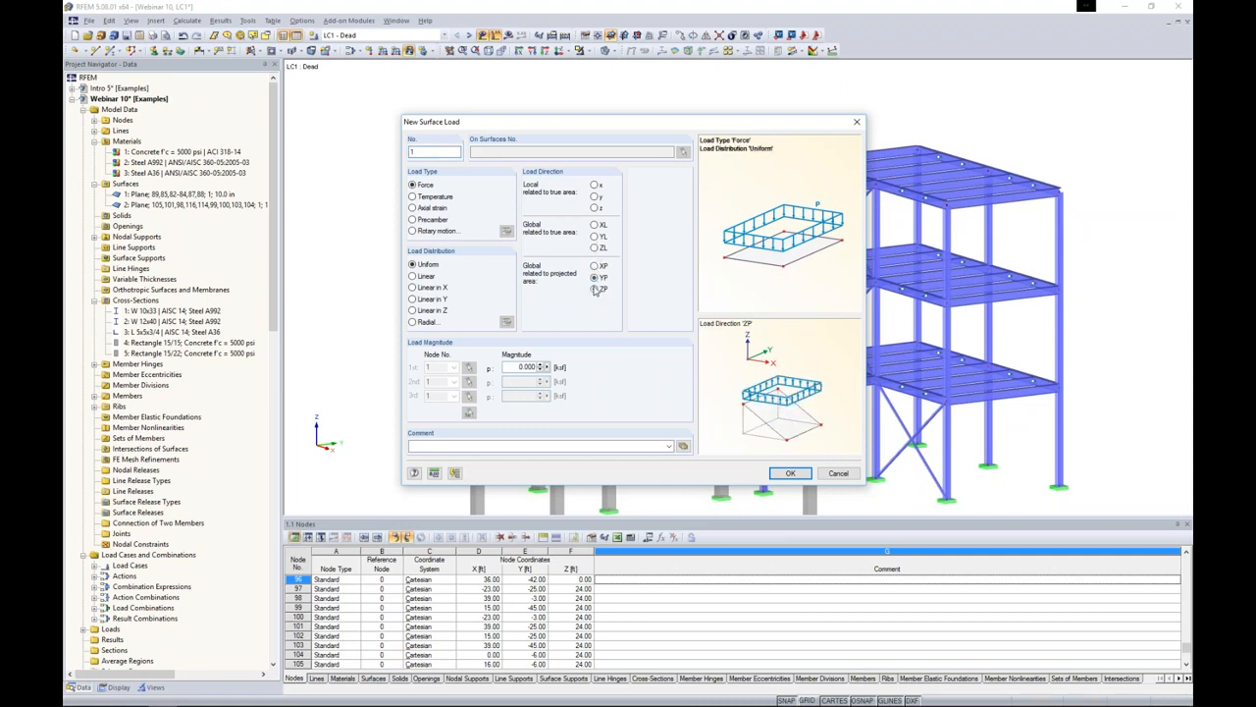
{"action": "left_click", "coordinate": [593, 248]}
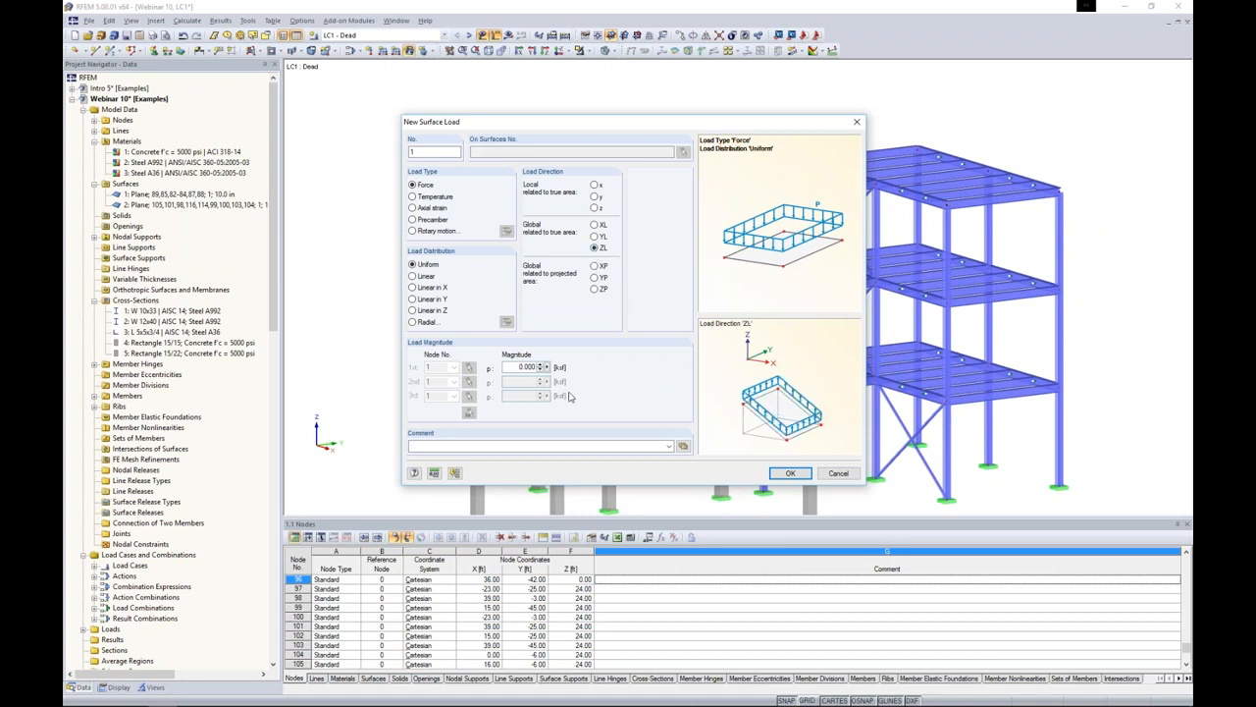
{"action": "left_click_drag", "start_coordinate": [509, 366], "coordinate": [593, 361]}
{"action": "type", "text": "-0"}
{"action": "left_click", "coordinate": [786, 474]}
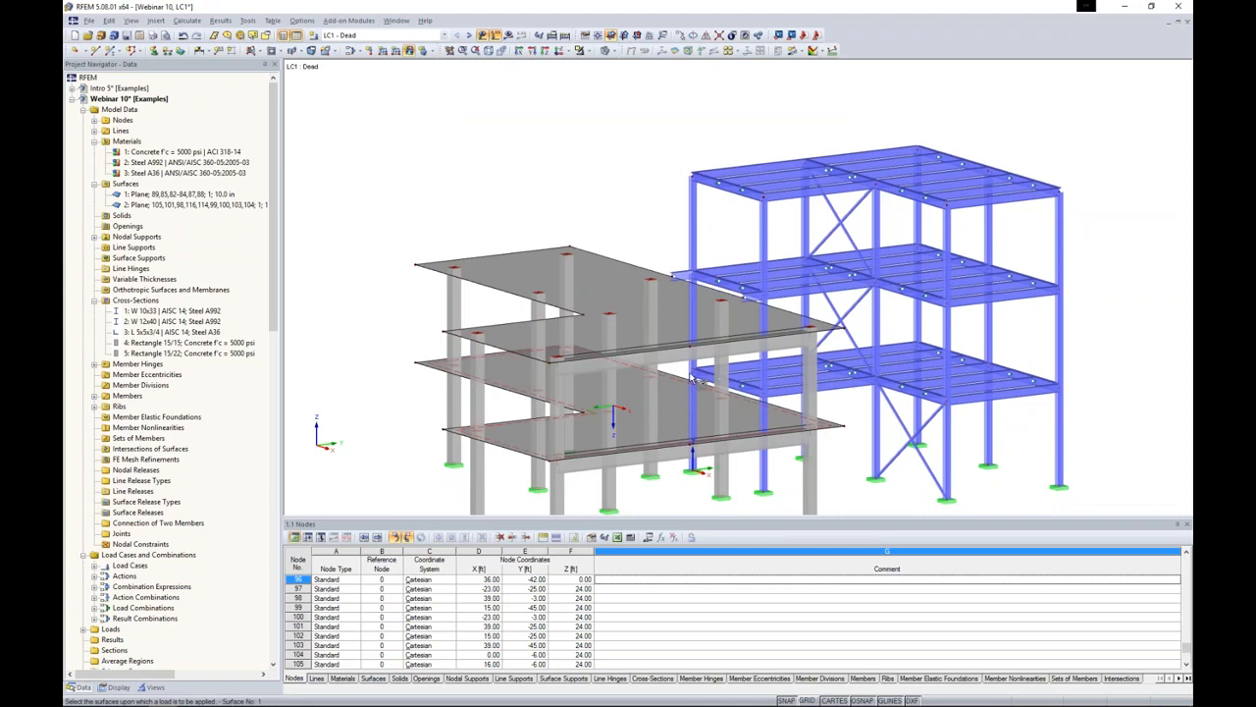
- Apply the surface load to the upper and lower concrete slabs
{"action": "left_click", "coordinate": [653, 323]}
{"action": "left_click", "coordinate": [650, 411]}
{"action": "right_click", "coordinate": [390, 378]}
{"action": "middle_click_drag", "start_coordinate": [387, 398], "coordinate": [342, 325], "text": "ctrl"}
{"action": "scroll", "coordinate": [455, 306], "scroll_direction": "down", "scroll_amount": 2}
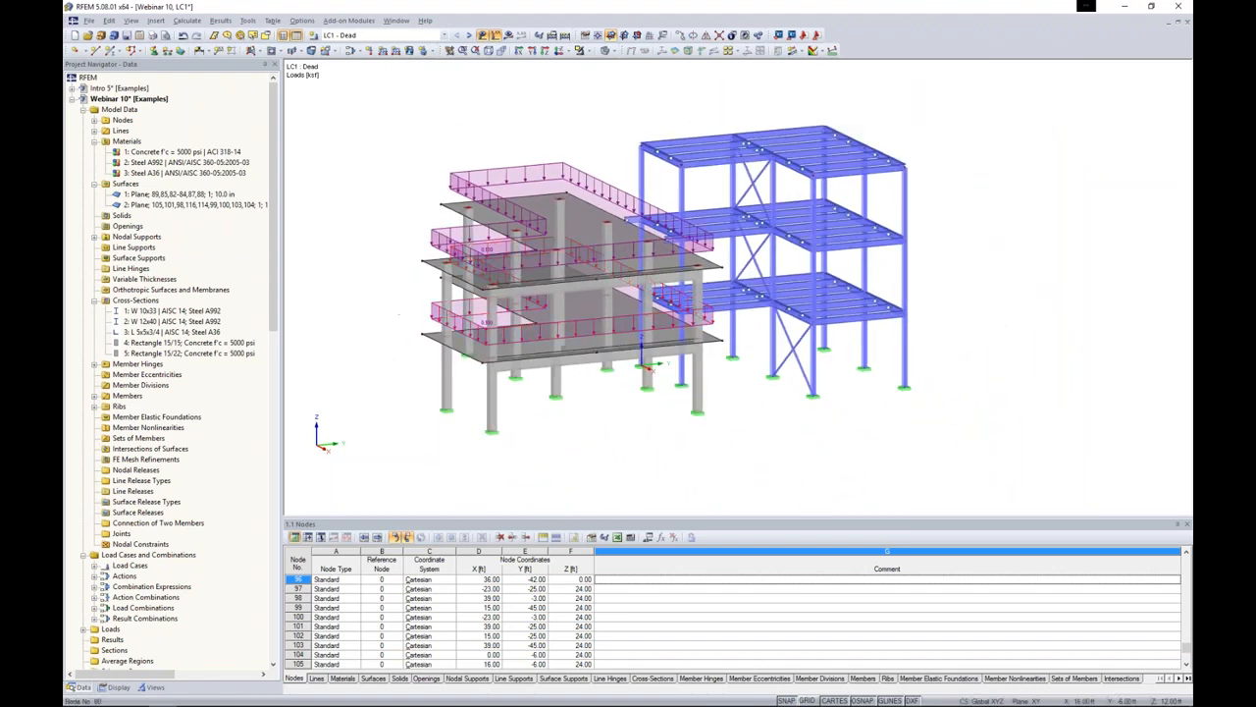
- Try the ASCE/SEI 7-10 snow load generator for a duopitch roof, choosing a 0.025 ksf ground snow load from the zone map
{"action": "middle_click_drag", "start_coordinate": [520, 295], "coordinate": [420, 342]}
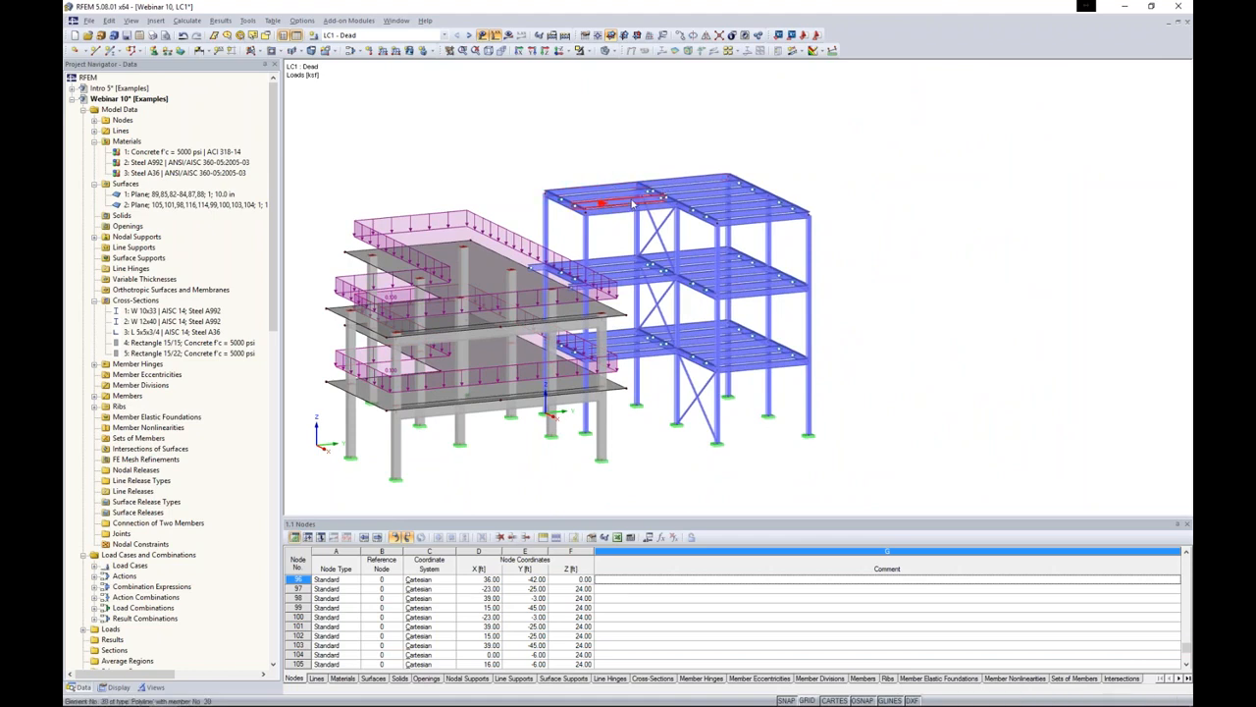
{"action": "scroll", "coordinate": [745, 221], "scroll_direction": "up", "scroll_amount": 2}
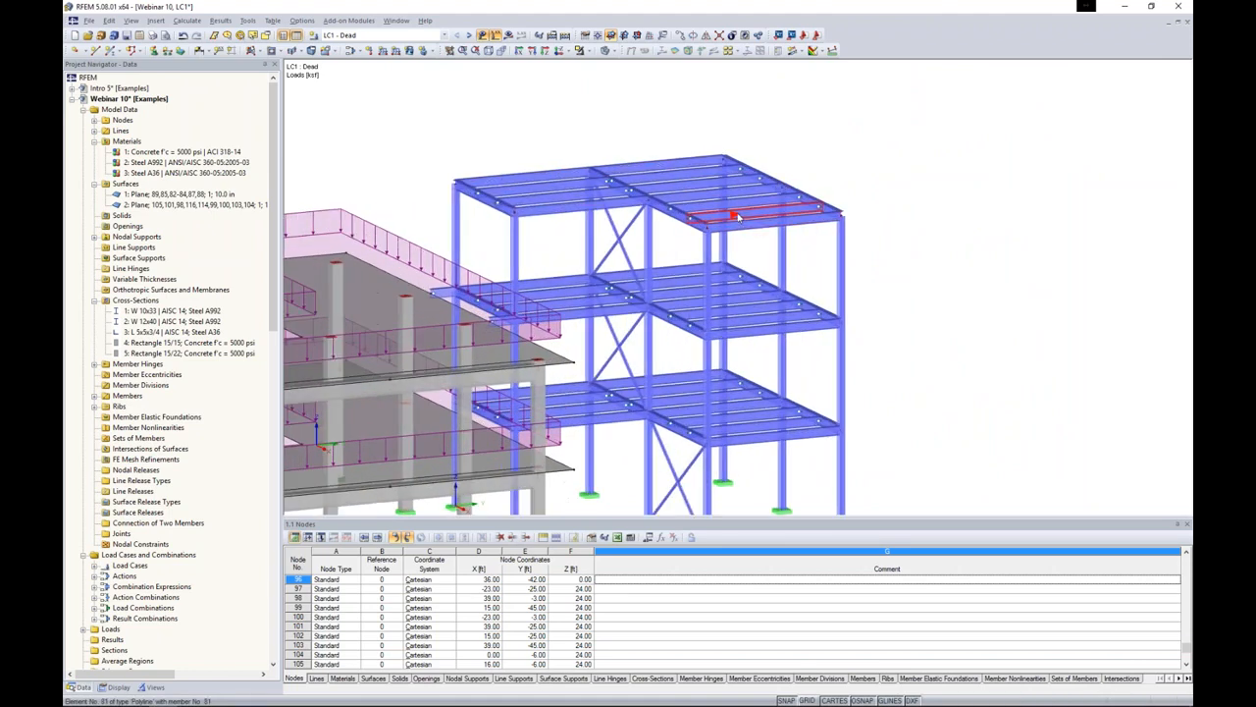
{"action": "mouse_move", "coordinate": [531, 189]}
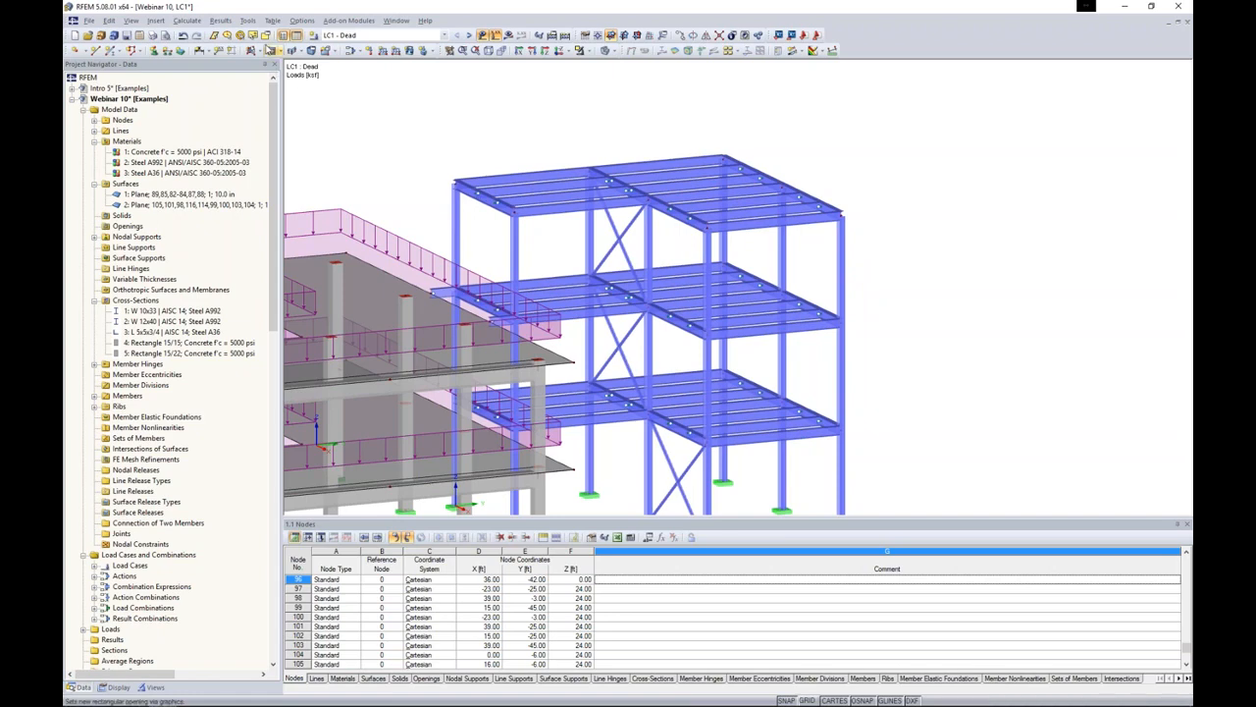
{"action": "left_click", "coordinate": [248, 21]}
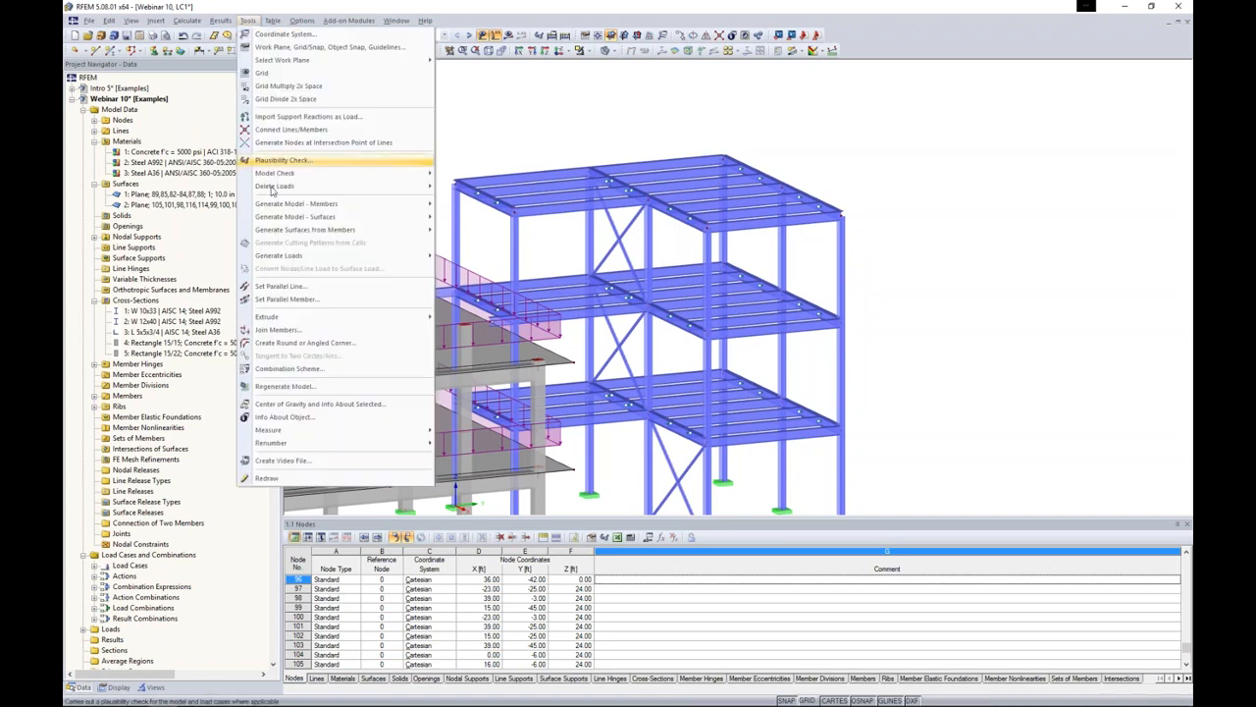
{"action": "mouse_move", "coordinate": [372, 255]}
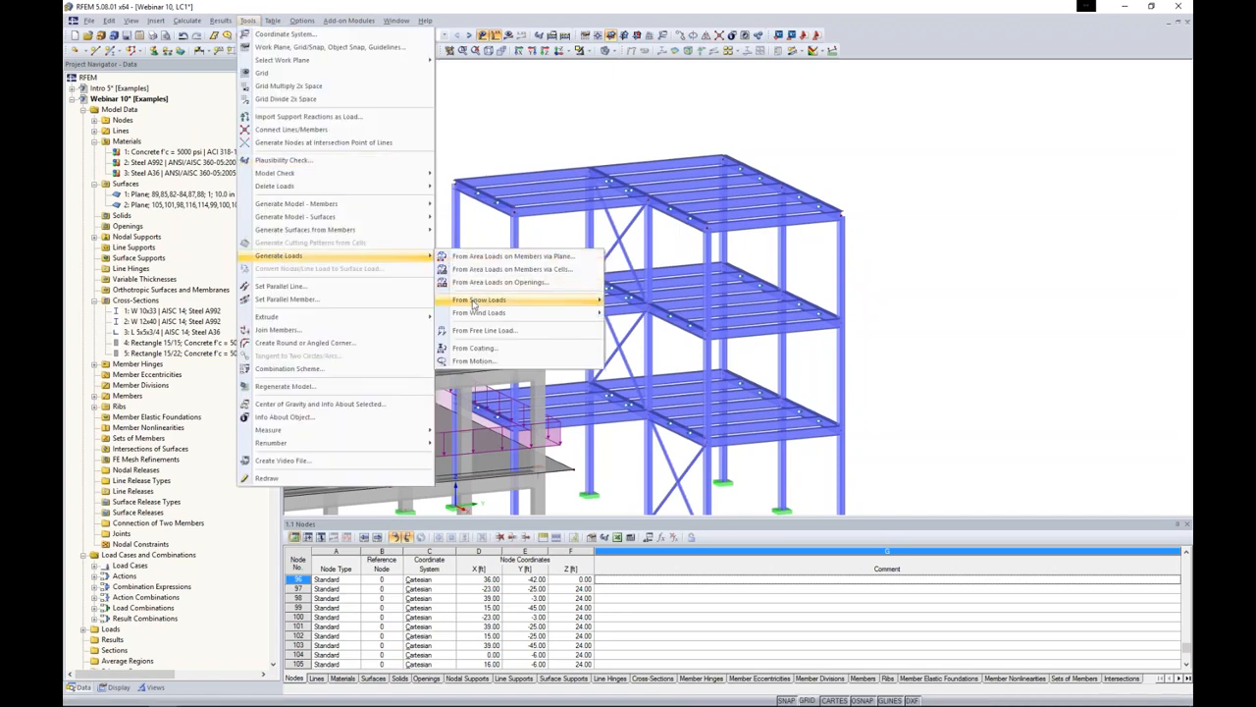
{"action": "mouse_move", "coordinate": [473, 301]}
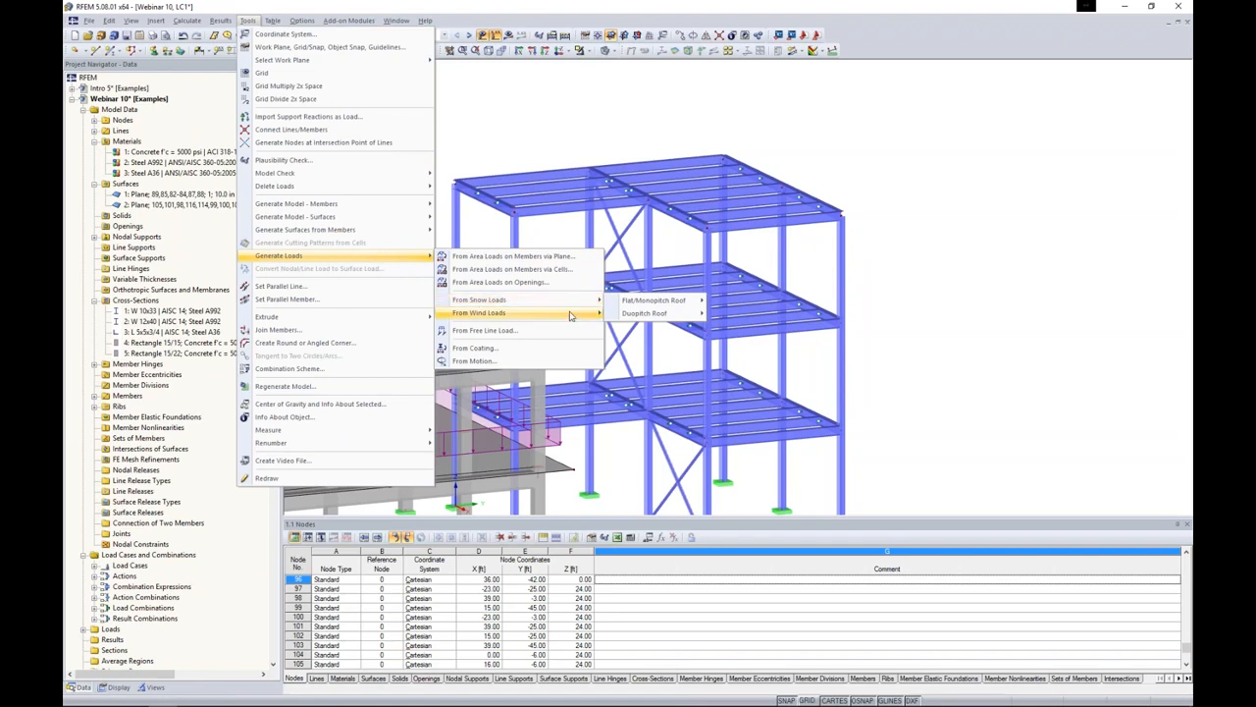
{"action": "mouse_move", "coordinate": [630, 314]}
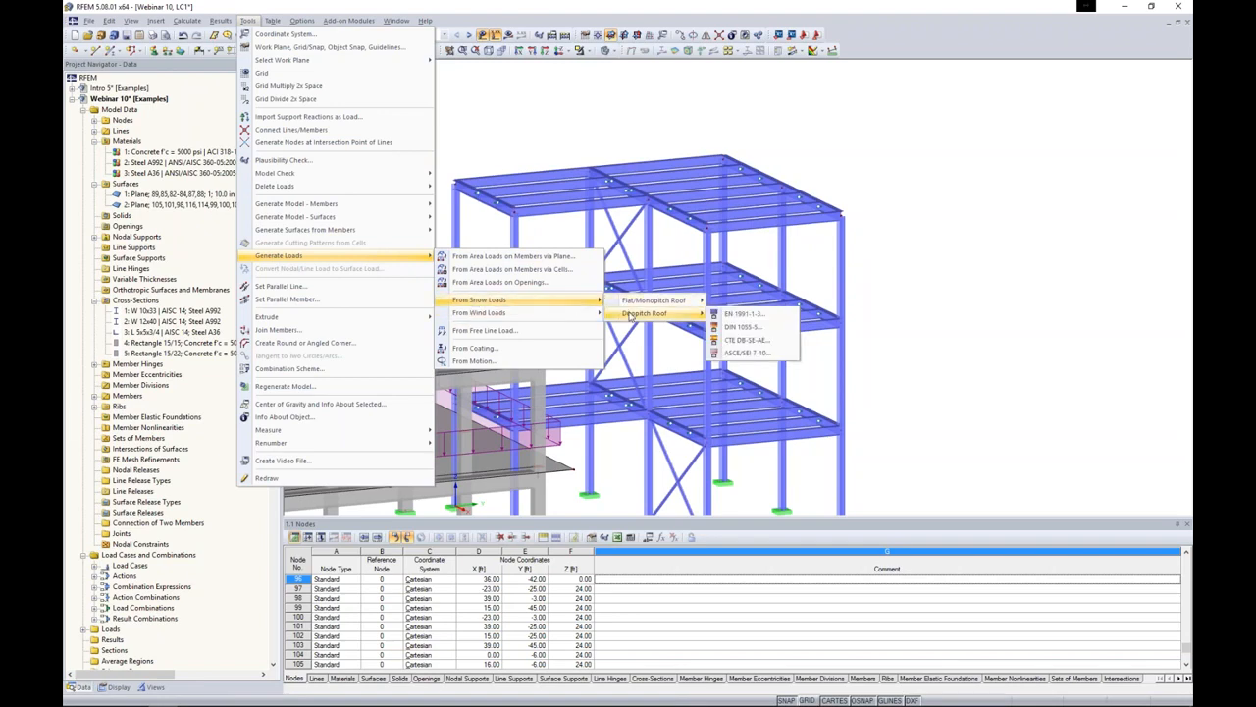
{"action": "left_click", "coordinate": [742, 353]}
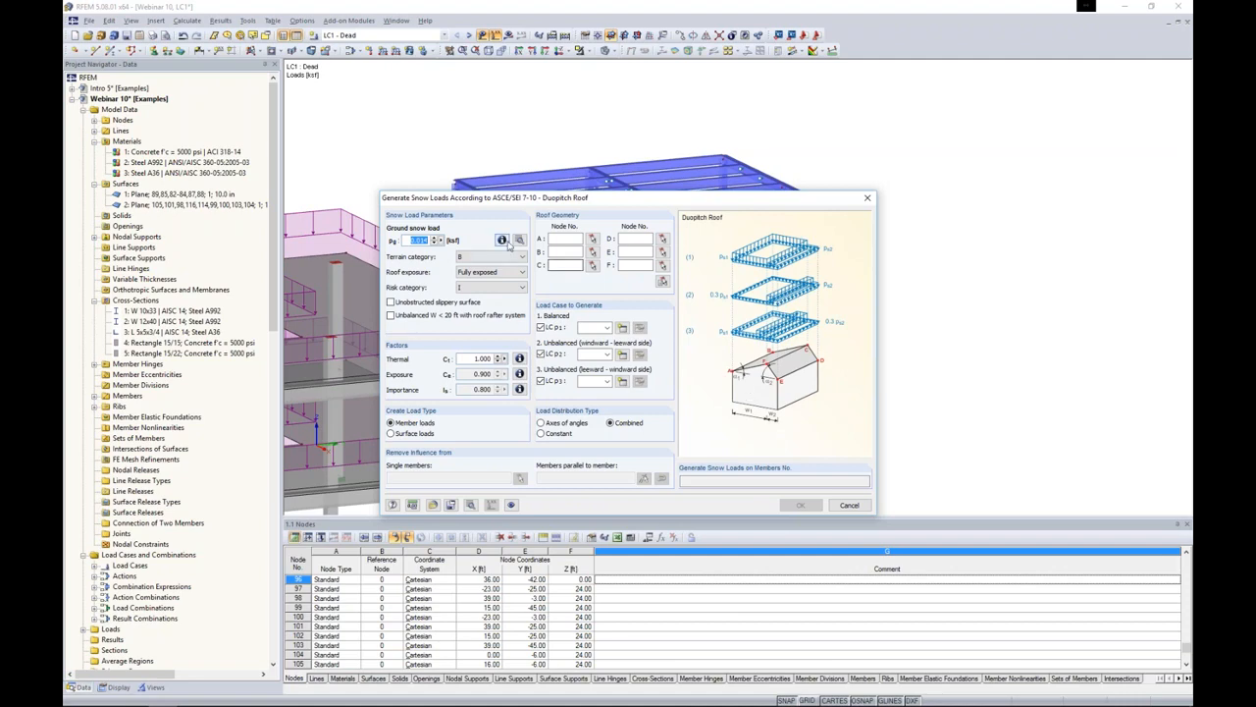
{"action": "left_click", "coordinate": [503, 240]}
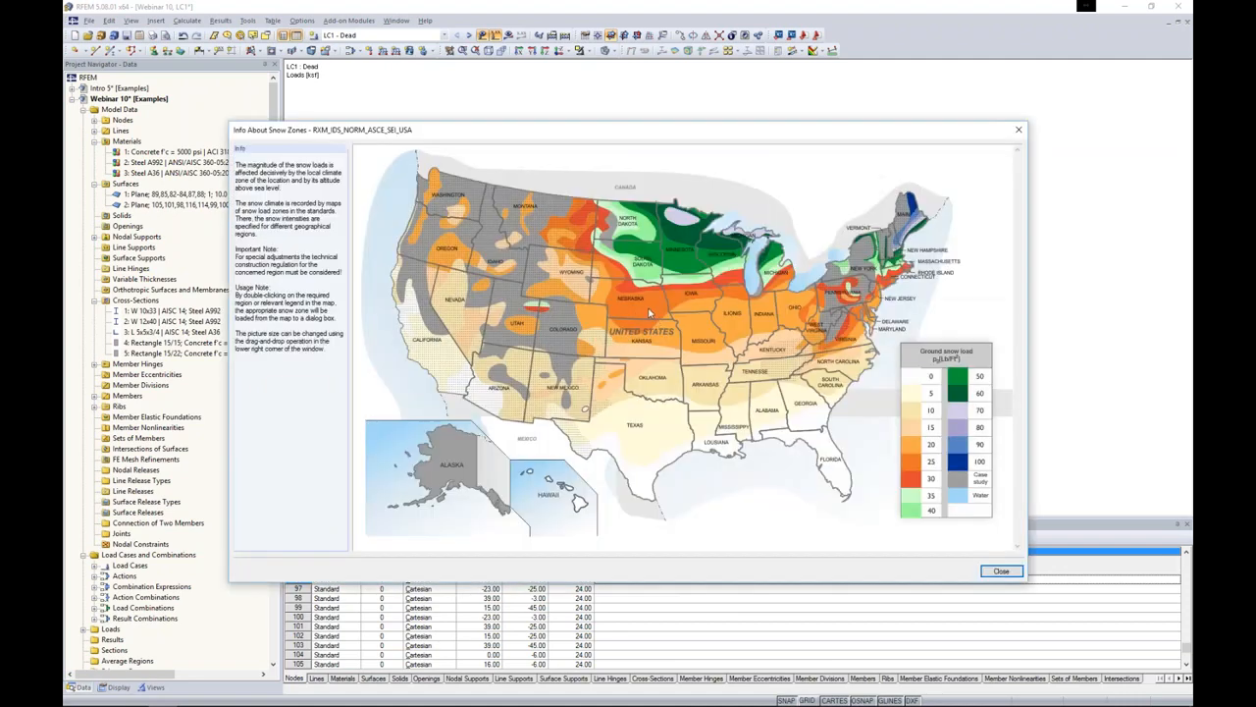
{"action": "double_click", "coordinate": [648, 312]}
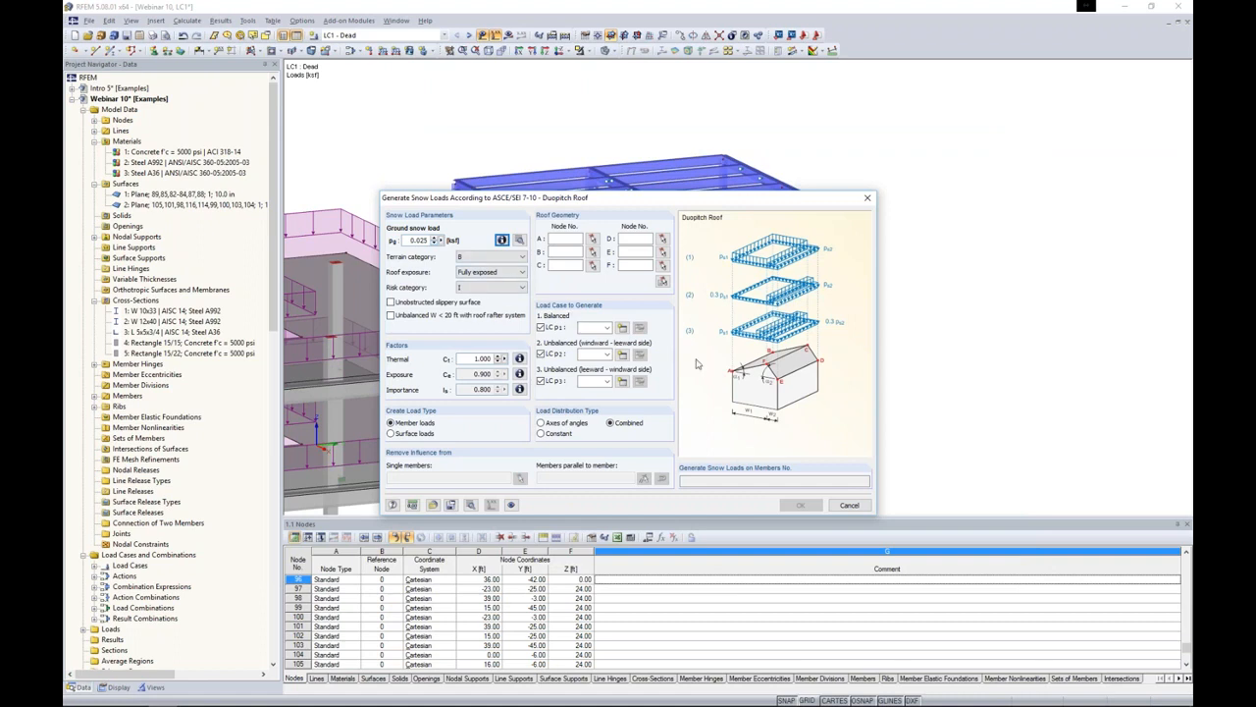
{"action": "left_click", "coordinate": [848, 505]}
- Start generating member loads from area loads via planes, with a uniform -0.1 ksf load in the global true-area ZL direction
{"action": "left_click", "coordinate": [248, 20]}
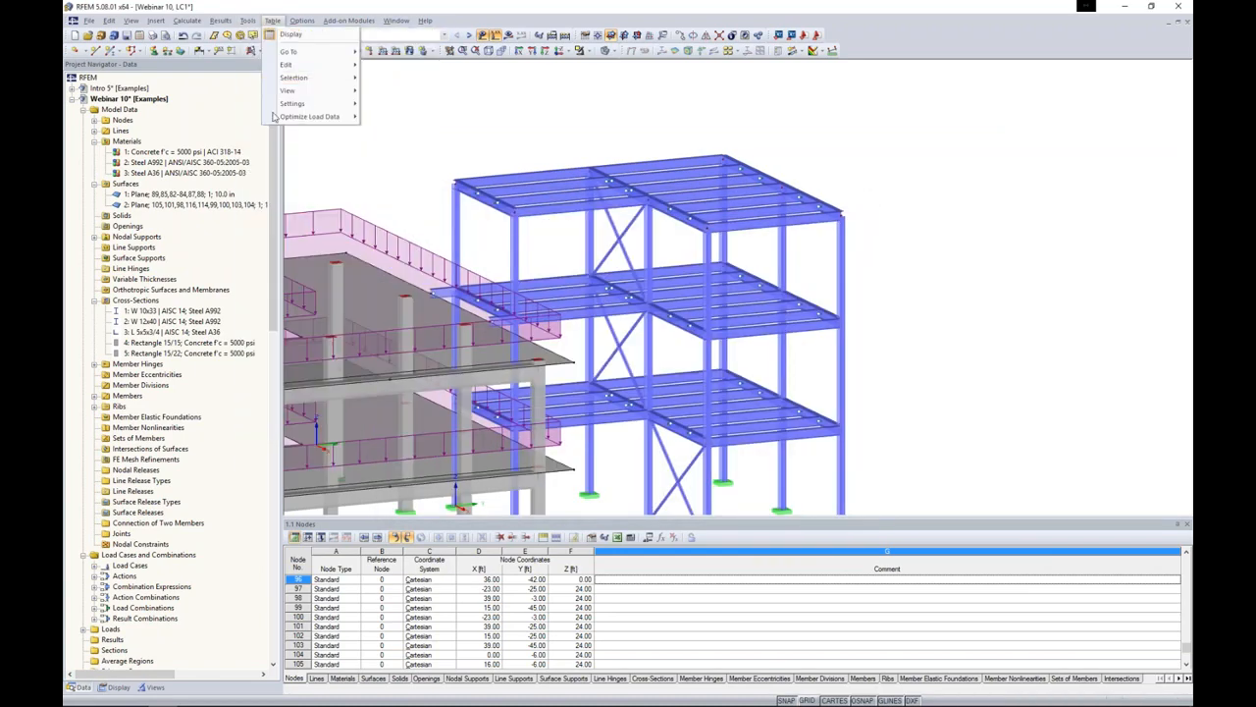
{"action": "left_click", "coordinate": [223, 21]}
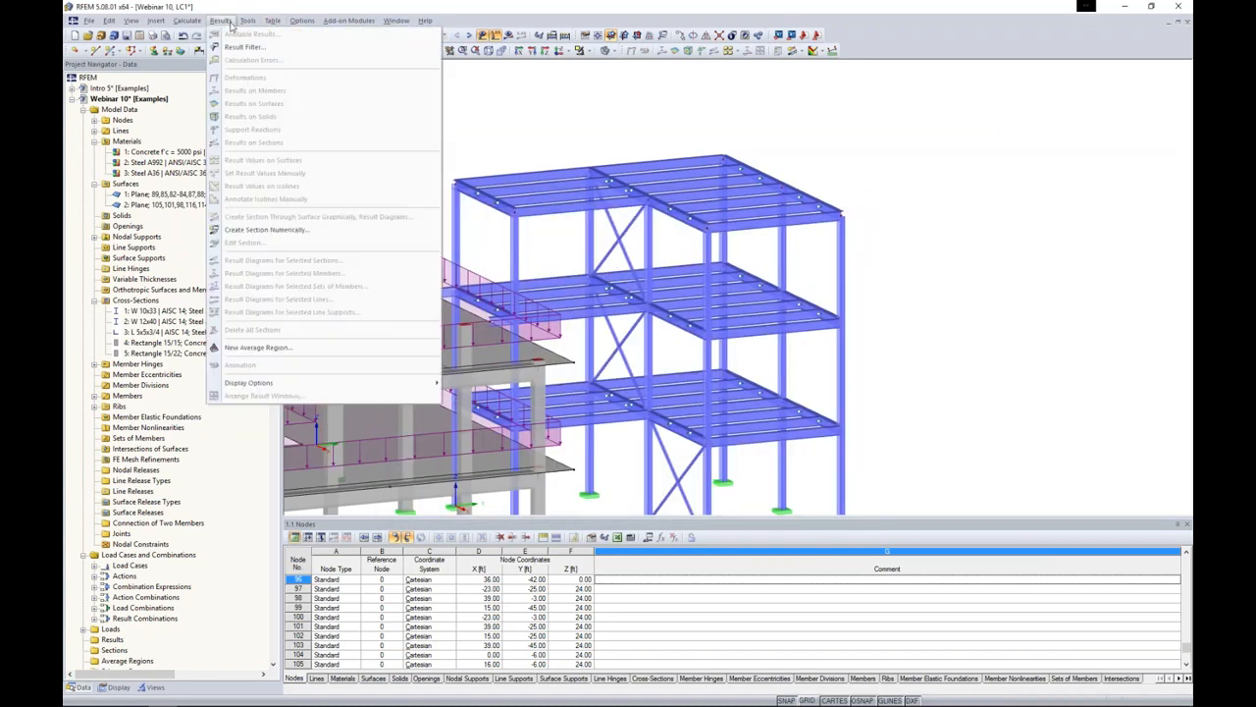
{"action": "mouse_move", "coordinate": [279, 256]}
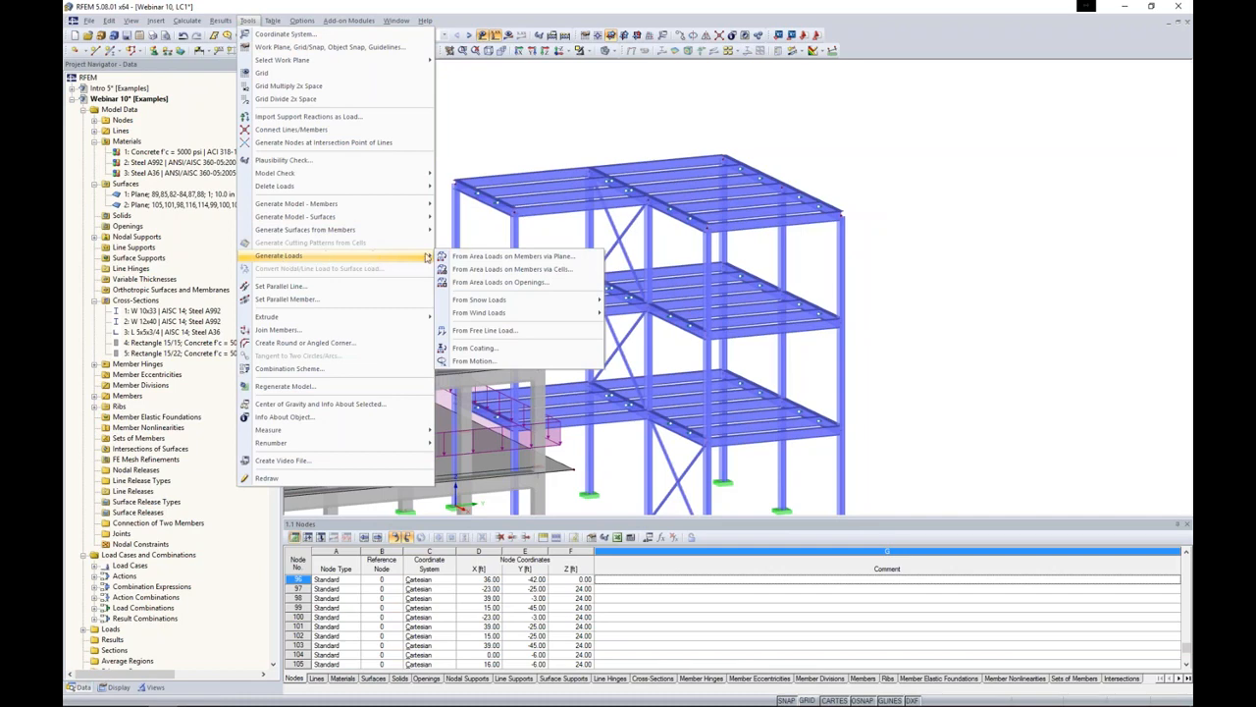
{"action": "left_click", "coordinate": [475, 257]}
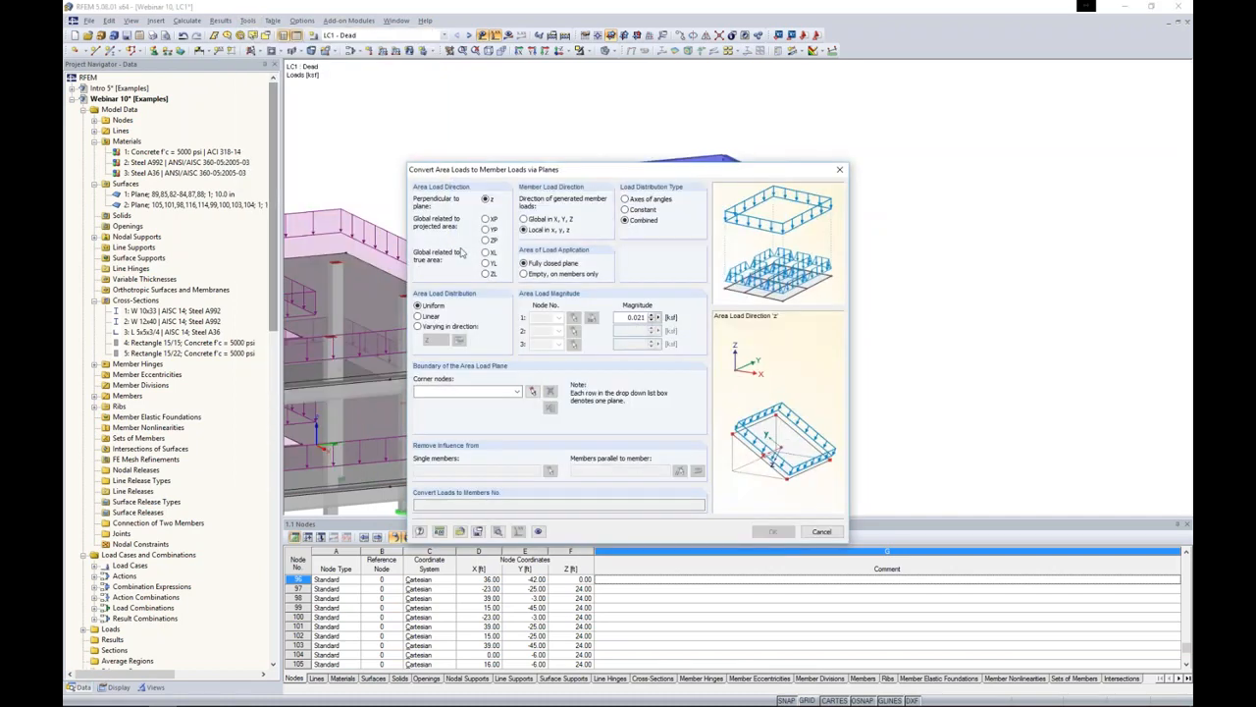
{"action": "left_click_drag", "start_coordinate": [471, 170], "coordinate": [714, 113]}
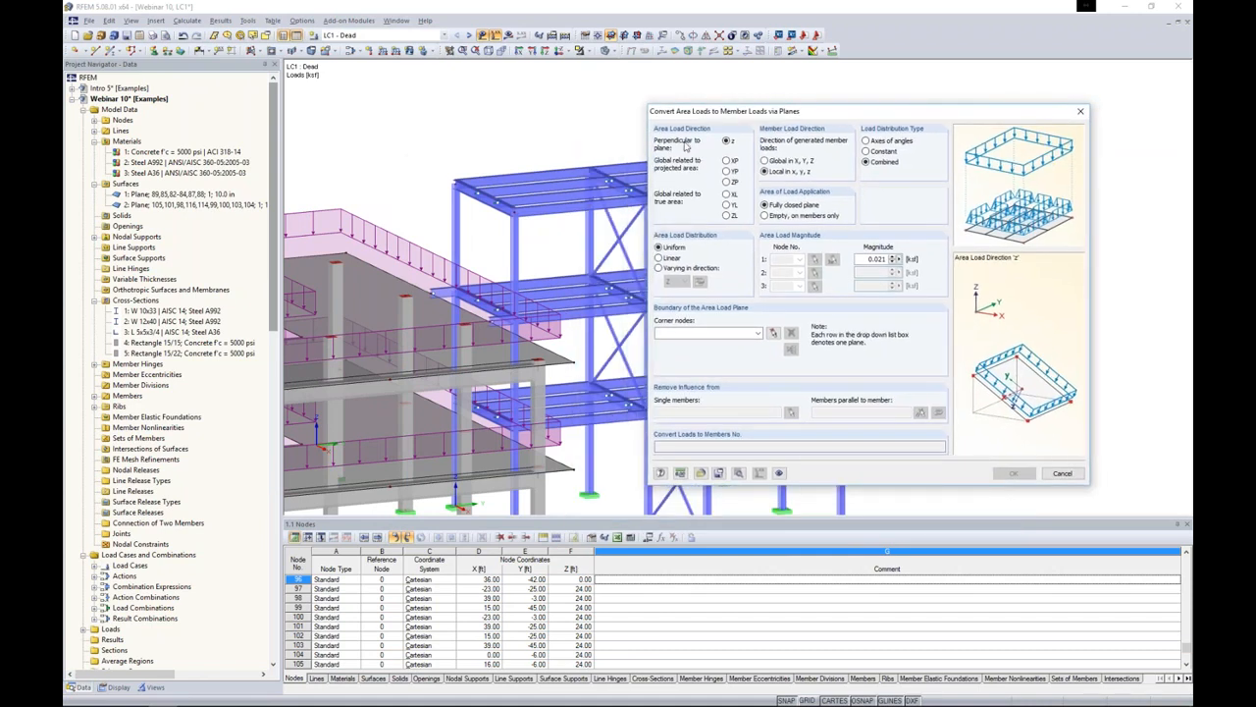
{"action": "left_click", "coordinate": [727, 215]}
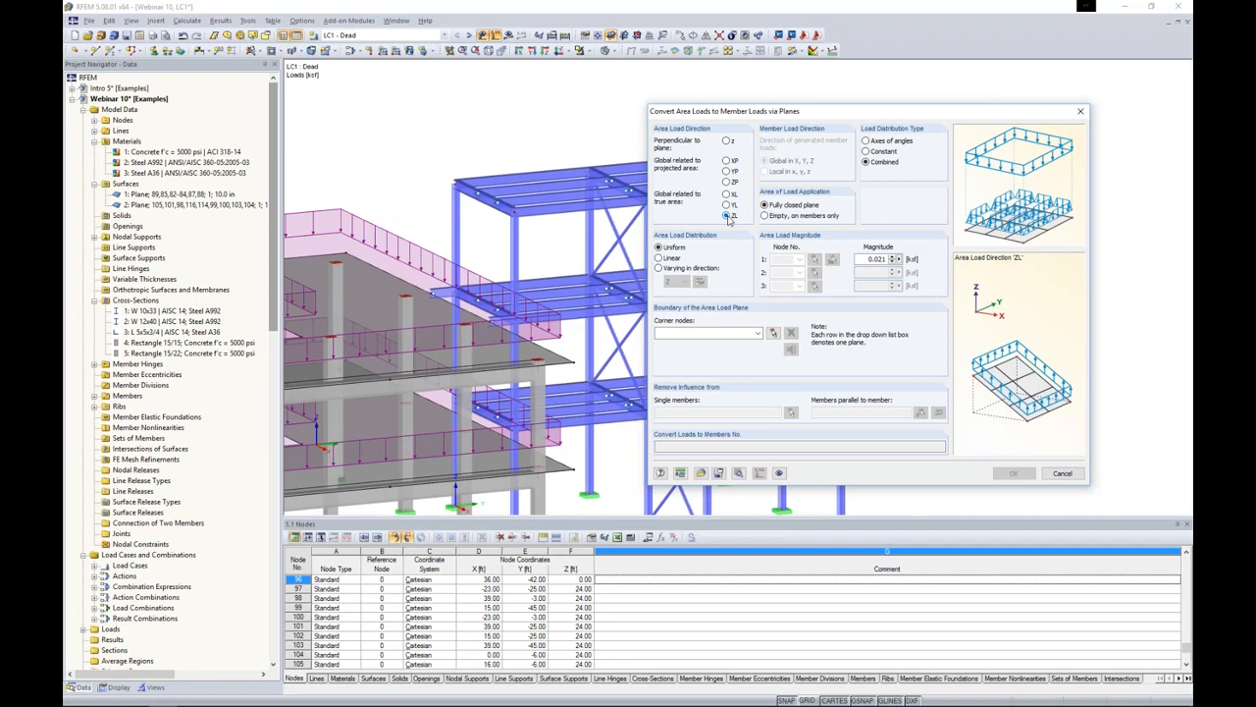
{"action": "left_click_drag", "start_coordinate": [866, 258], "coordinate": [970, 257]}
{"action": "type", "text": "-0.1"}
- Outline the steel frame's roof level as a closed area load plane through its corner nodes
{"action": "left_click", "coordinate": [773, 332]}
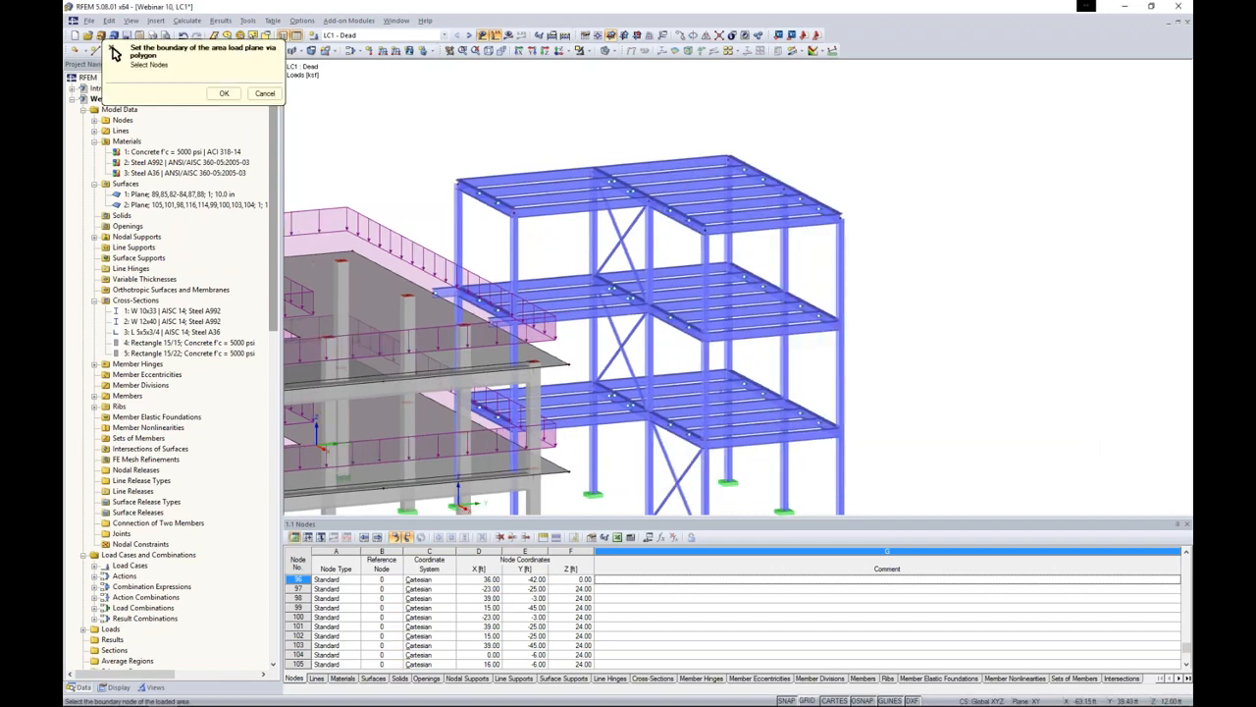
{"action": "scroll", "coordinate": [530, 241], "scroll_direction": "up", "scroll_amount": 4}
{"action": "middle_click_drag", "start_coordinate": [589, 264], "coordinate": [518, 295]}
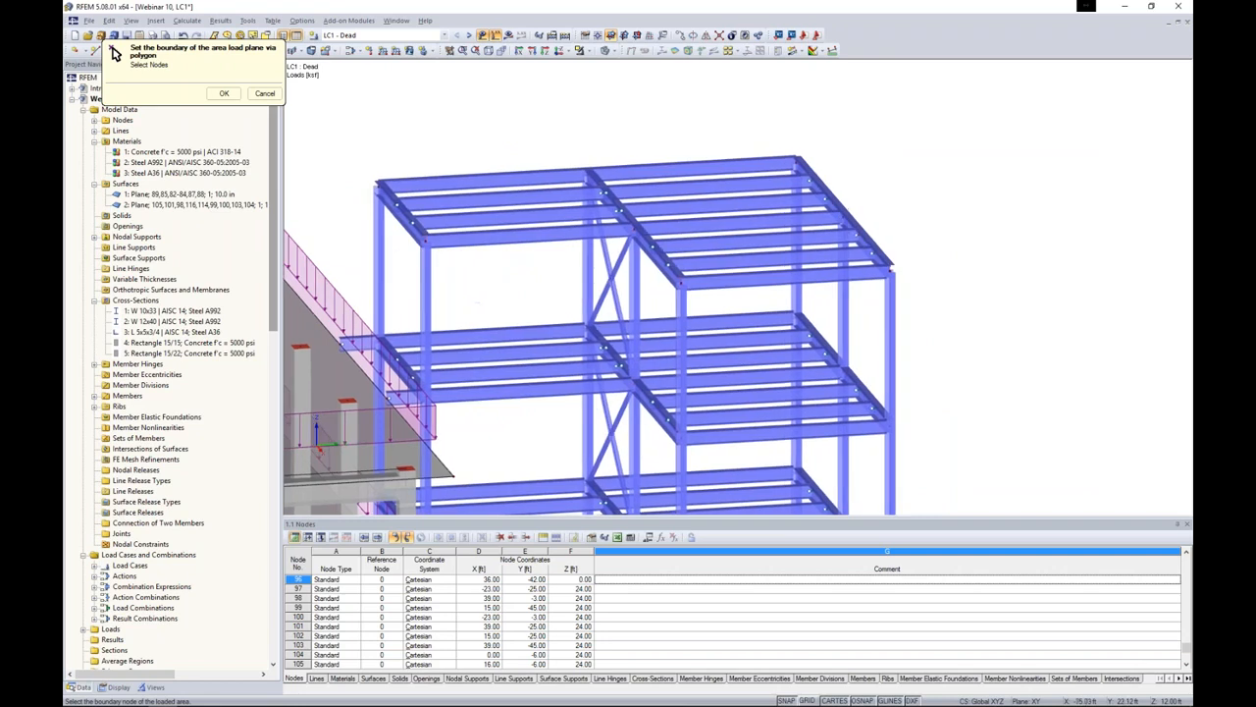
{"action": "left_click", "coordinate": [378, 183]}
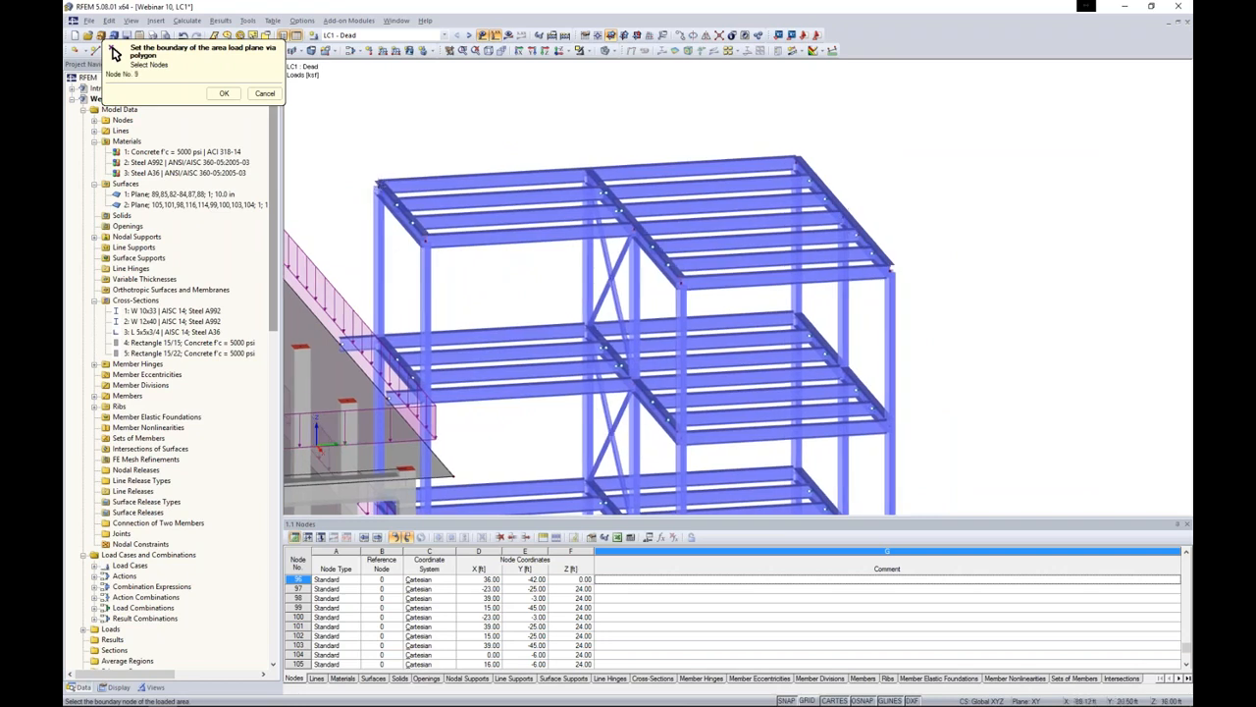
{"action": "left_click", "coordinate": [796, 158]}
{"action": "left_click", "coordinate": [892, 266]}
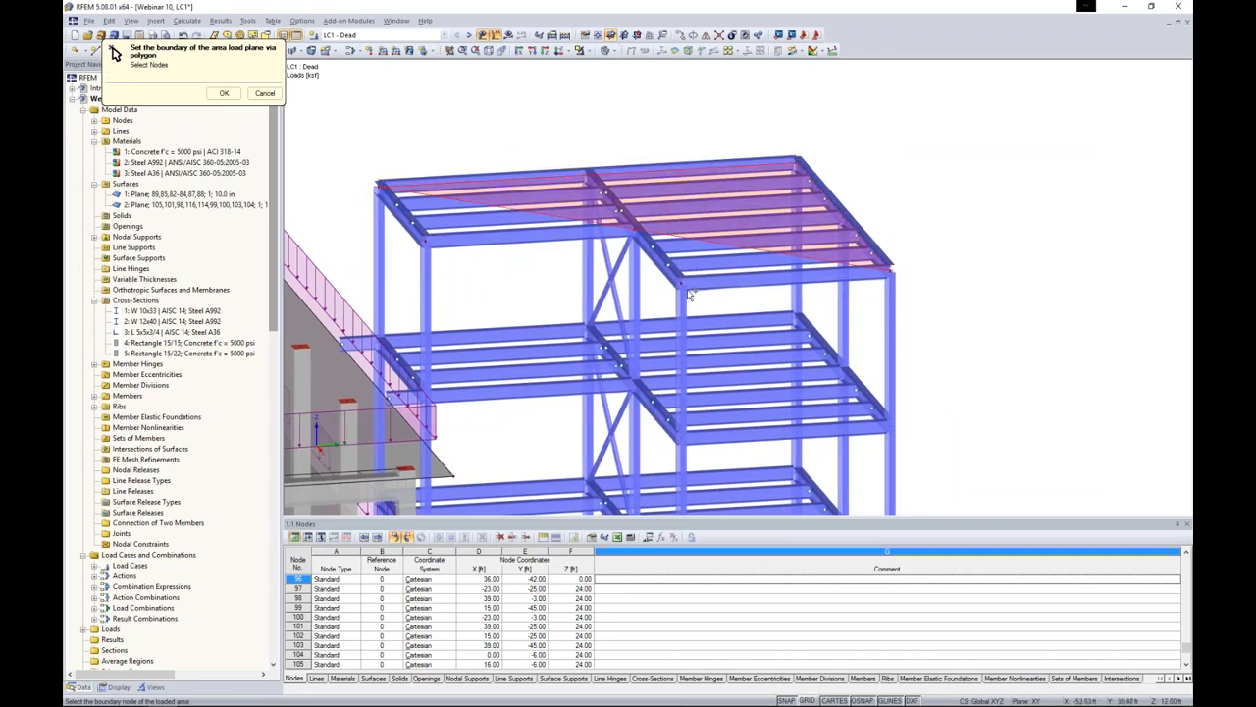
{"action": "left_click", "coordinate": [682, 282]}
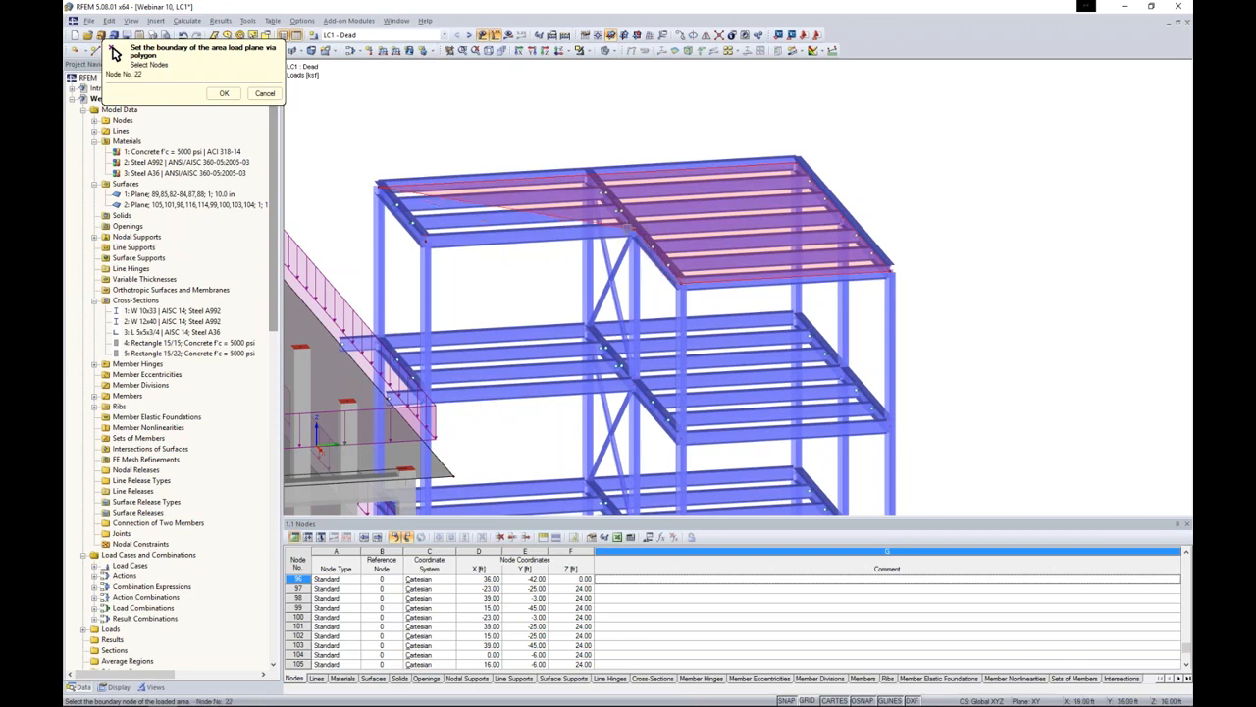
{"action": "left_click", "coordinate": [425, 241]}
{"action": "left_click", "coordinate": [380, 185]}
- Add the steel frame's middle floor as a second area load plane through its corner nodes
{"action": "middle_click_drag", "start_coordinate": [511, 280], "coordinate": [436, 253], "text": "ctrl"}
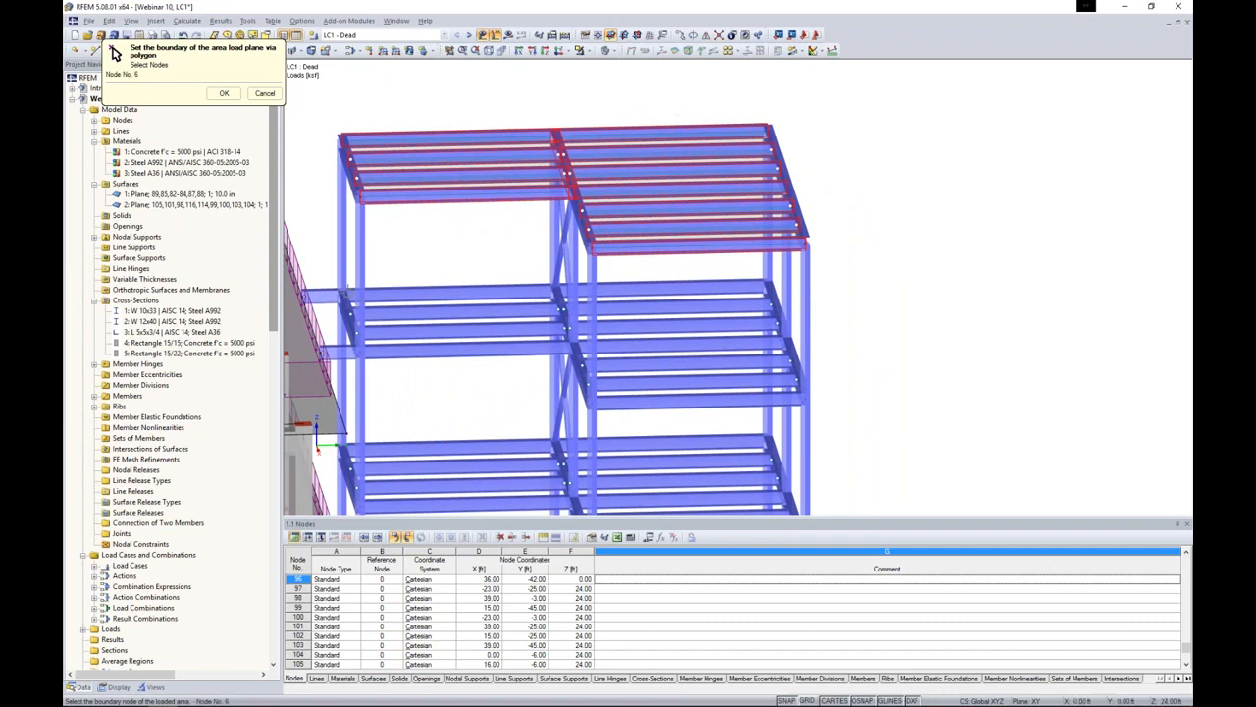
{"action": "left_click", "coordinate": [770, 286]}
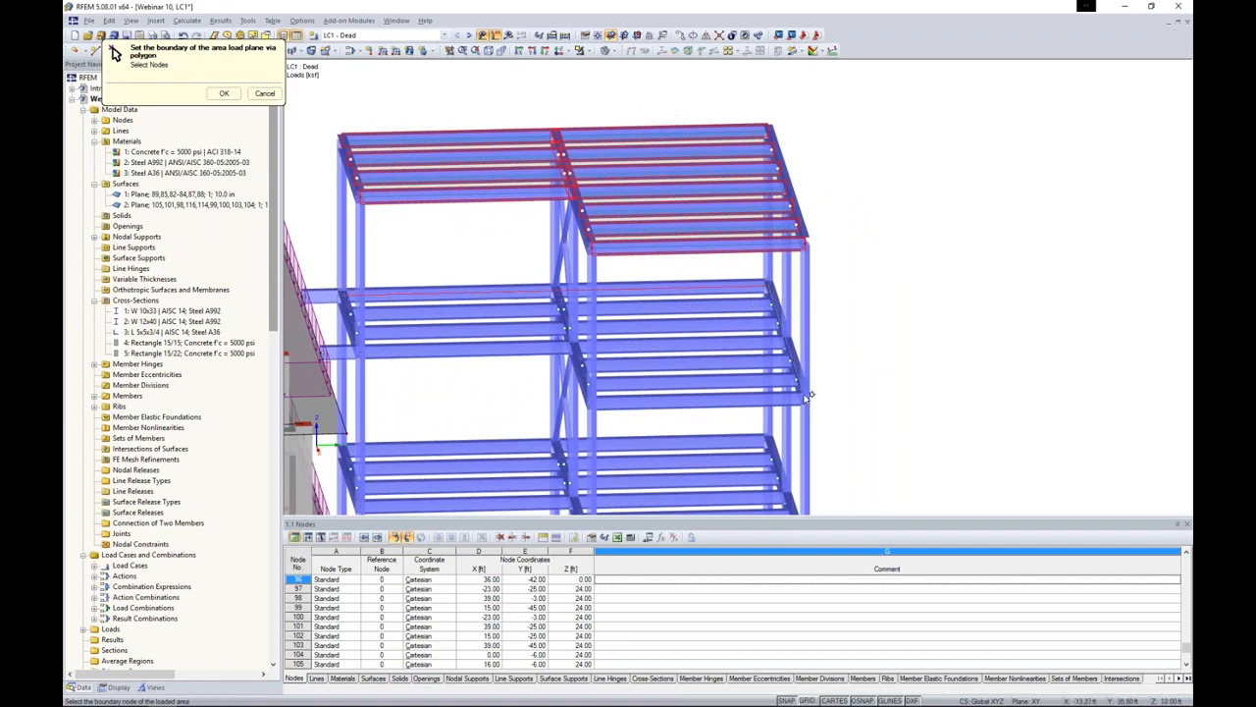
{"action": "left_click", "coordinate": [803, 396]}
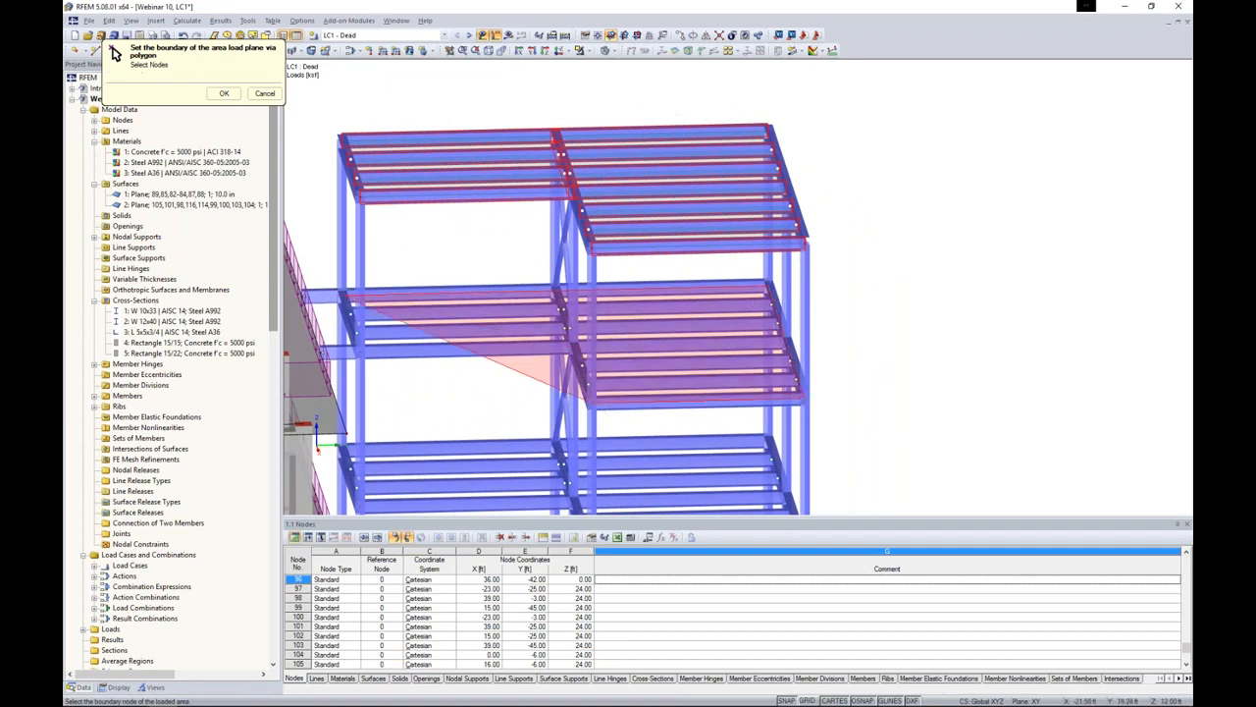
{"action": "left_click", "coordinate": [359, 353]}
{"action": "left_click", "coordinate": [344, 293]}
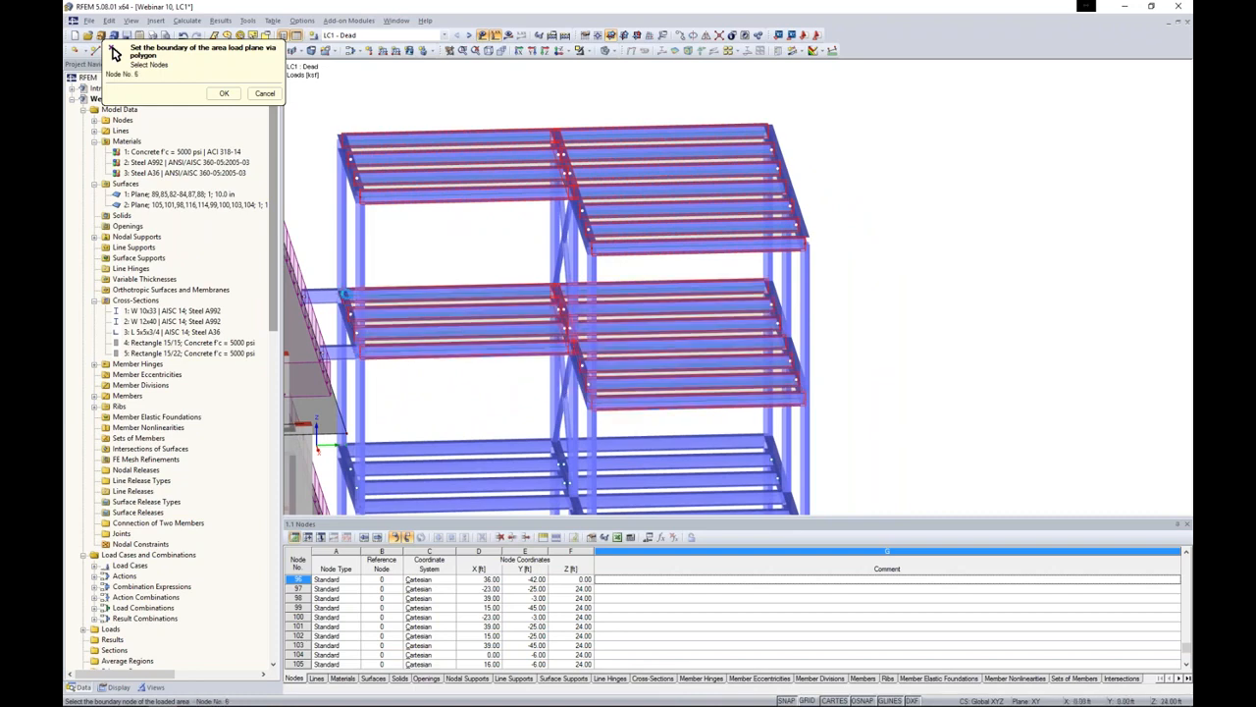
- Add the steel frame's lowest floor as a third area load plane and accept the plane boundaries
{"action": "middle_click_drag", "start_coordinate": [490, 386], "coordinate": [554, 192]}
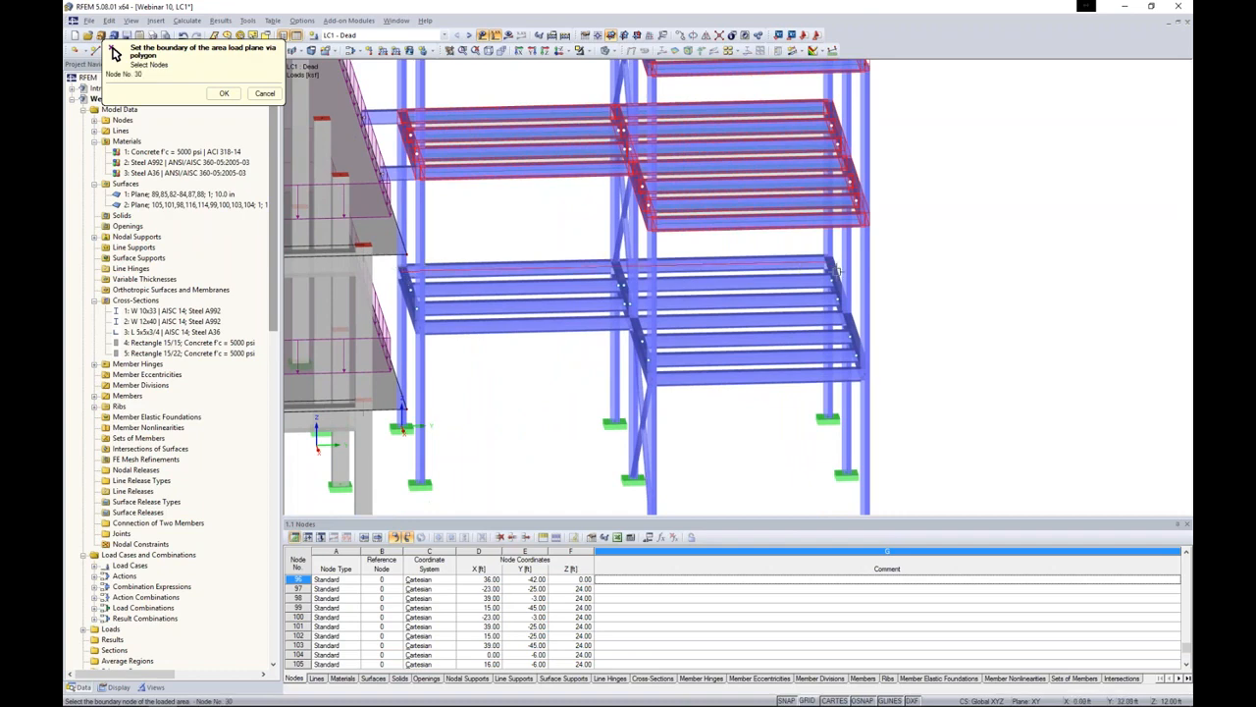
{"action": "left_click", "coordinate": [863, 372]}
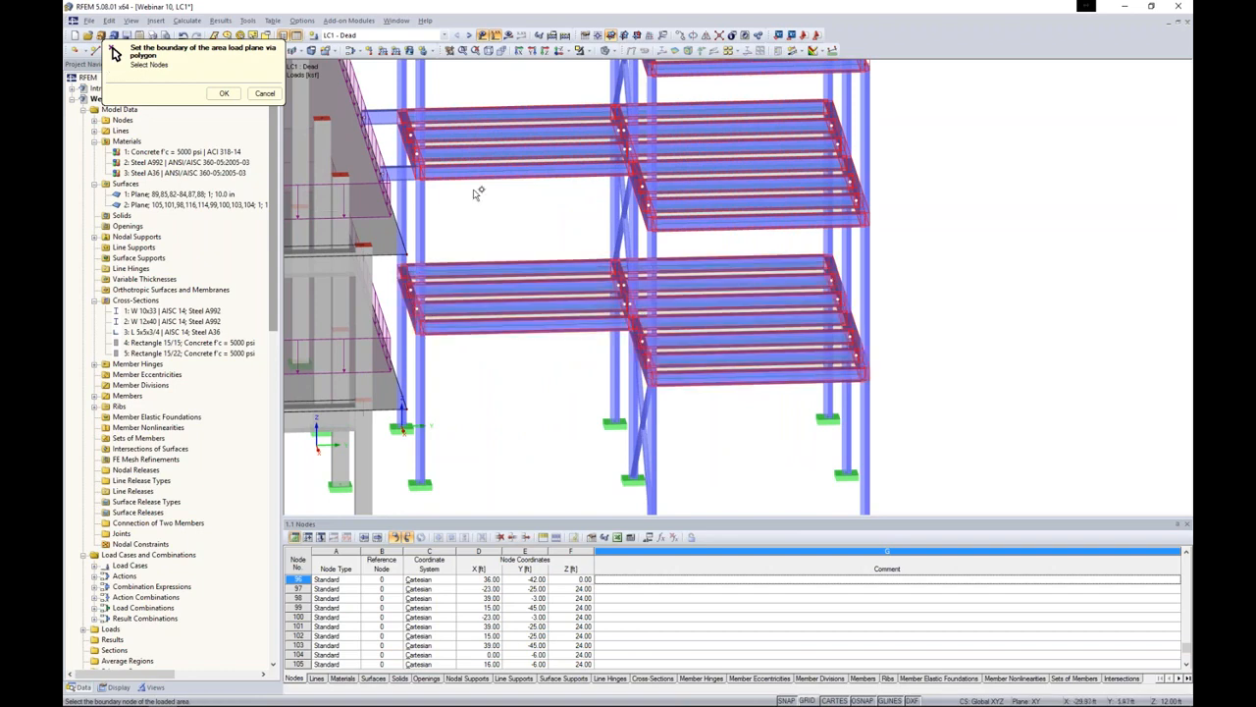
{"action": "left_click", "coordinate": [224, 93]}
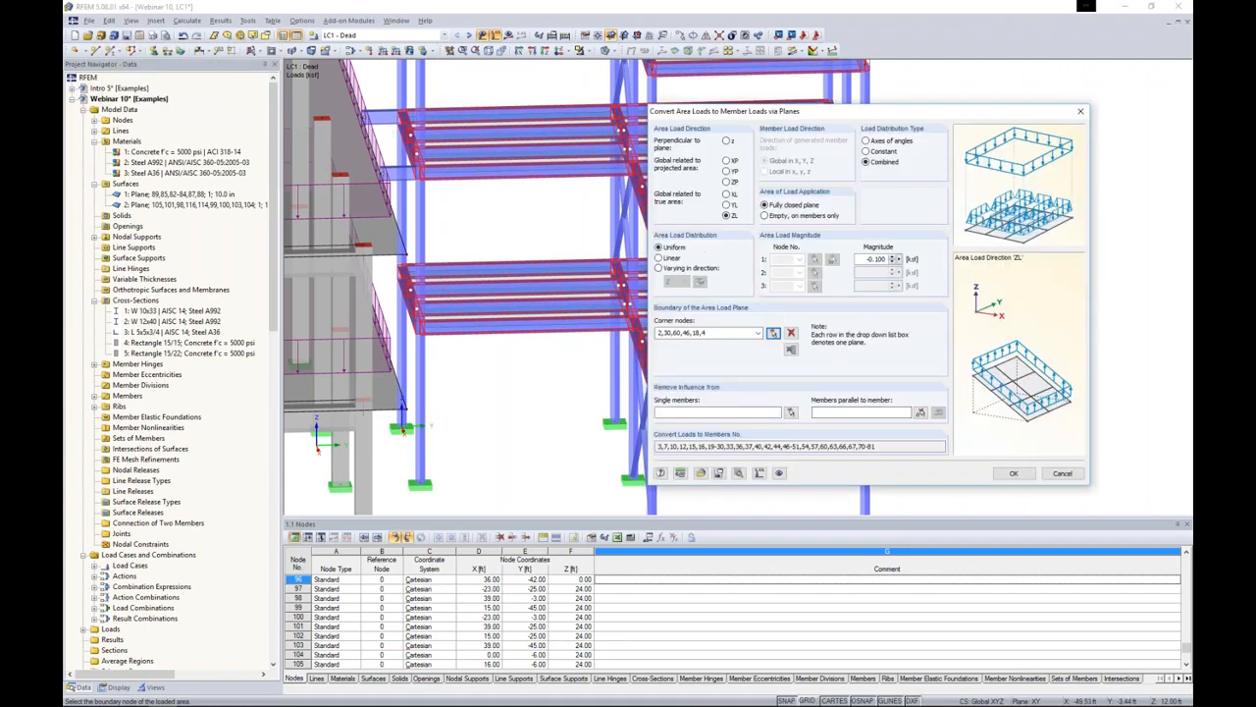
- Remove the load influence from all members parallel to member 54 and generate the member loads
{"action": "left_click", "coordinate": [852, 411]}
{"action": "left_click", "coordinate": [920, 412]}
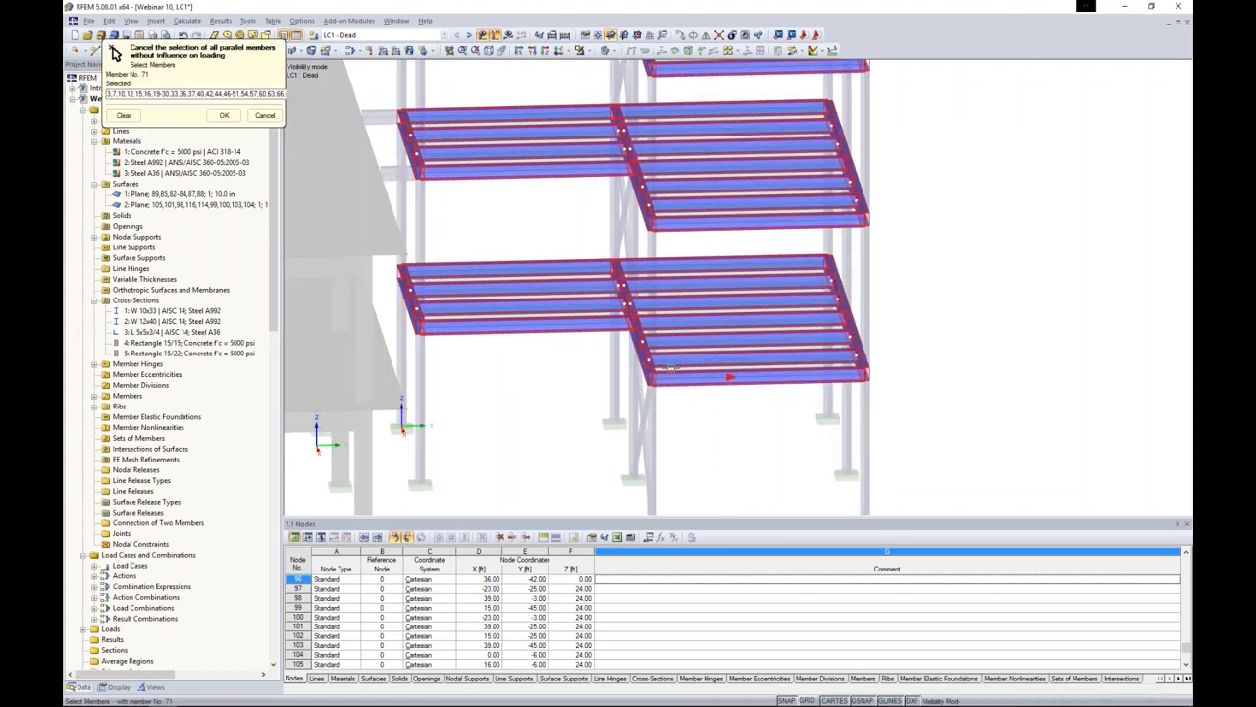
{"action": "left_click", "coordinate": [670, 369]}
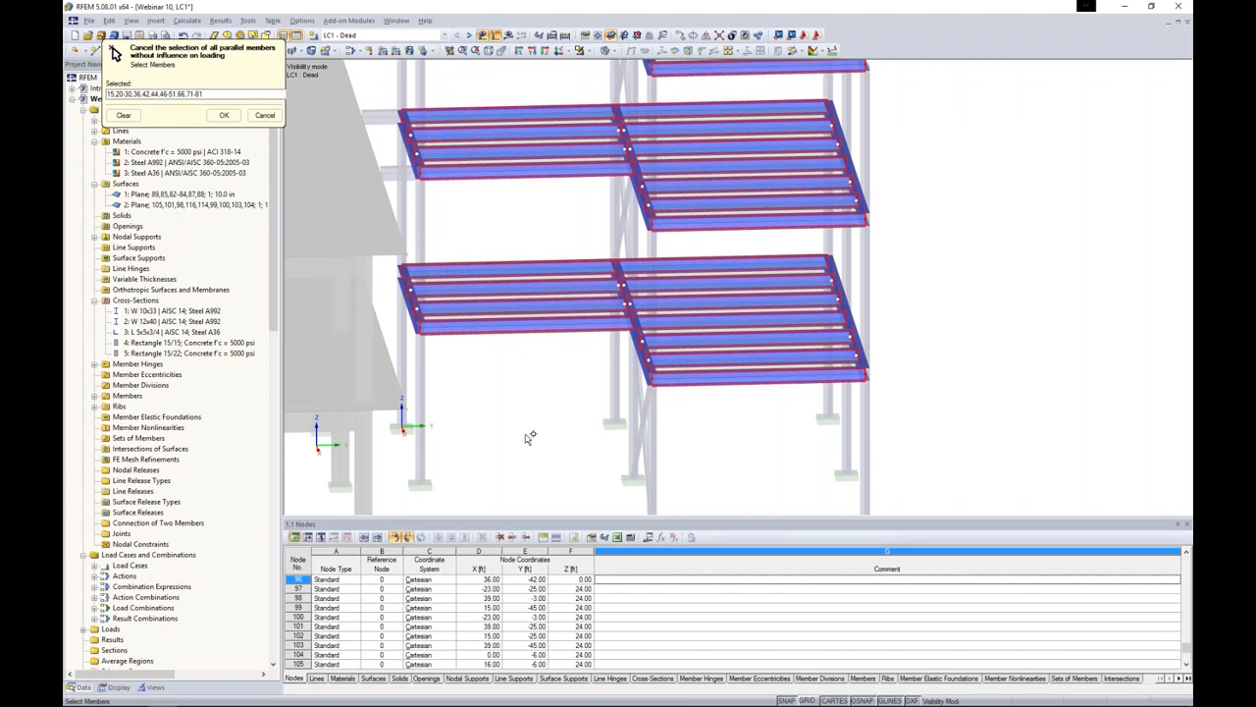
{"action": "left_click", "coordinate": [224, 115]}
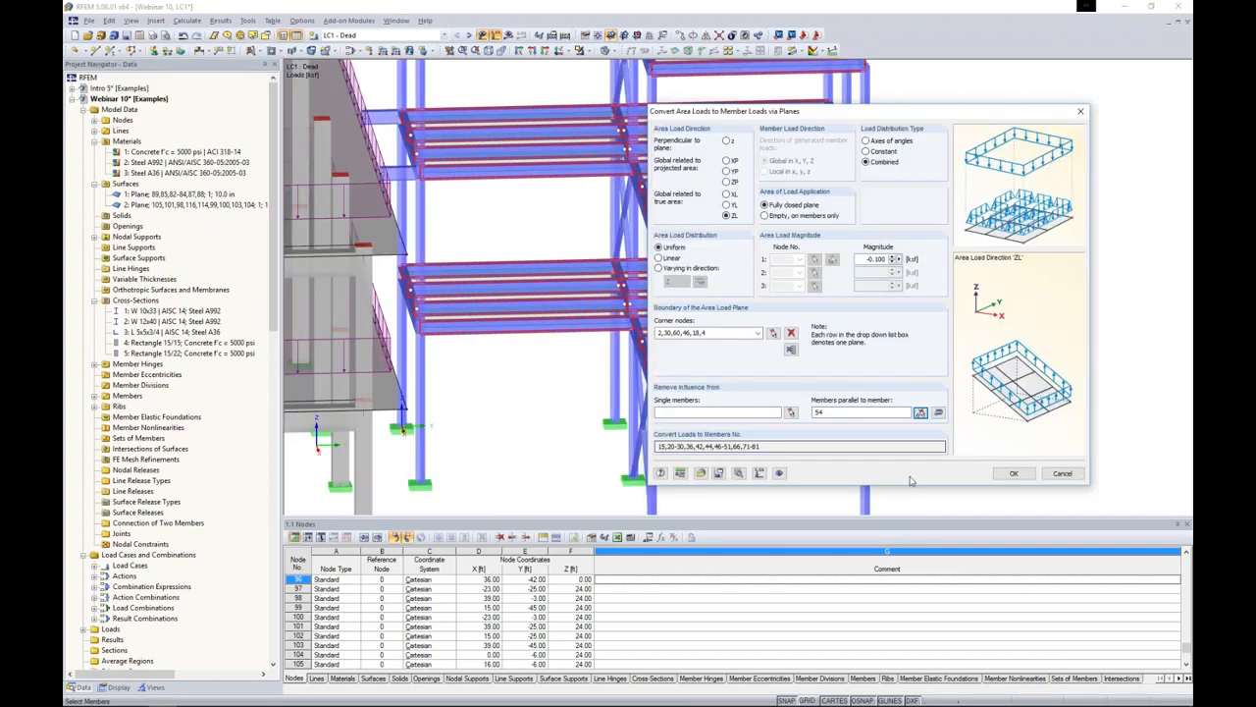
{"action": "left_click", "coordinate": [1014, 473]}
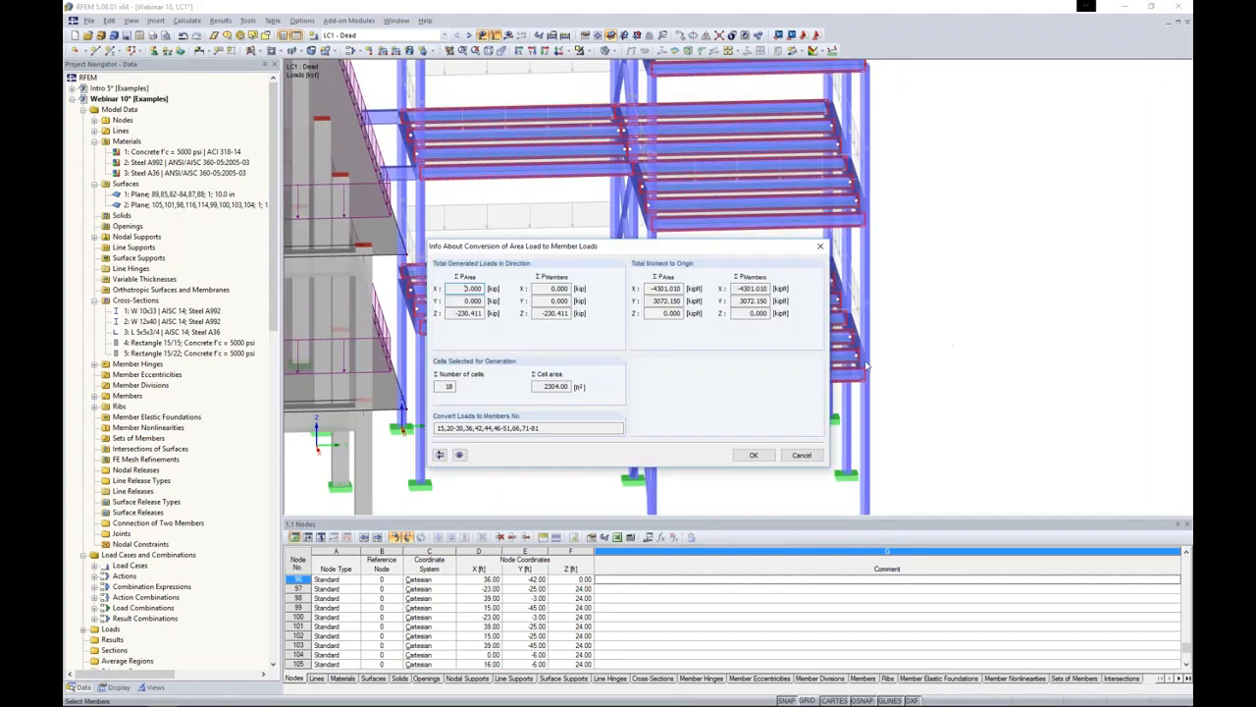
{"action": "left_click", "coordinate": [754, 455]}
- Show the generated area load as individual member line loads and inspect them on the steel beams
{"action": "middle_click_drag", "start_coordinate": [730, 376], "coordinate": [775, 343], "text": "ctrl"}
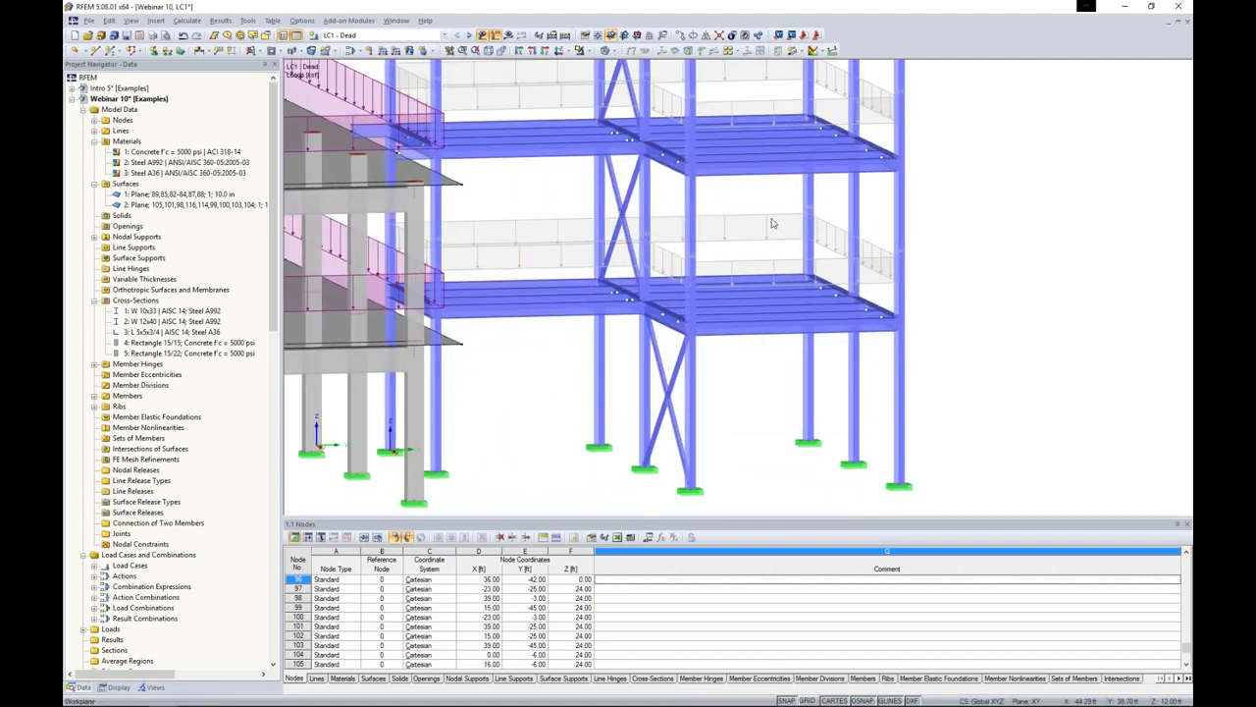
{"action": "scroll", "coordinate": [773, 223], "scroll_direction": "down", "scroll_amount": 8}
{"action": "middle_click_drag", "start_coordinate": [812, 211], "coordinate": [779, 258]}
{"action": "scroll", "coordinate": [740, 219], "scroll_direction": "up", "scroll_amount": 4}
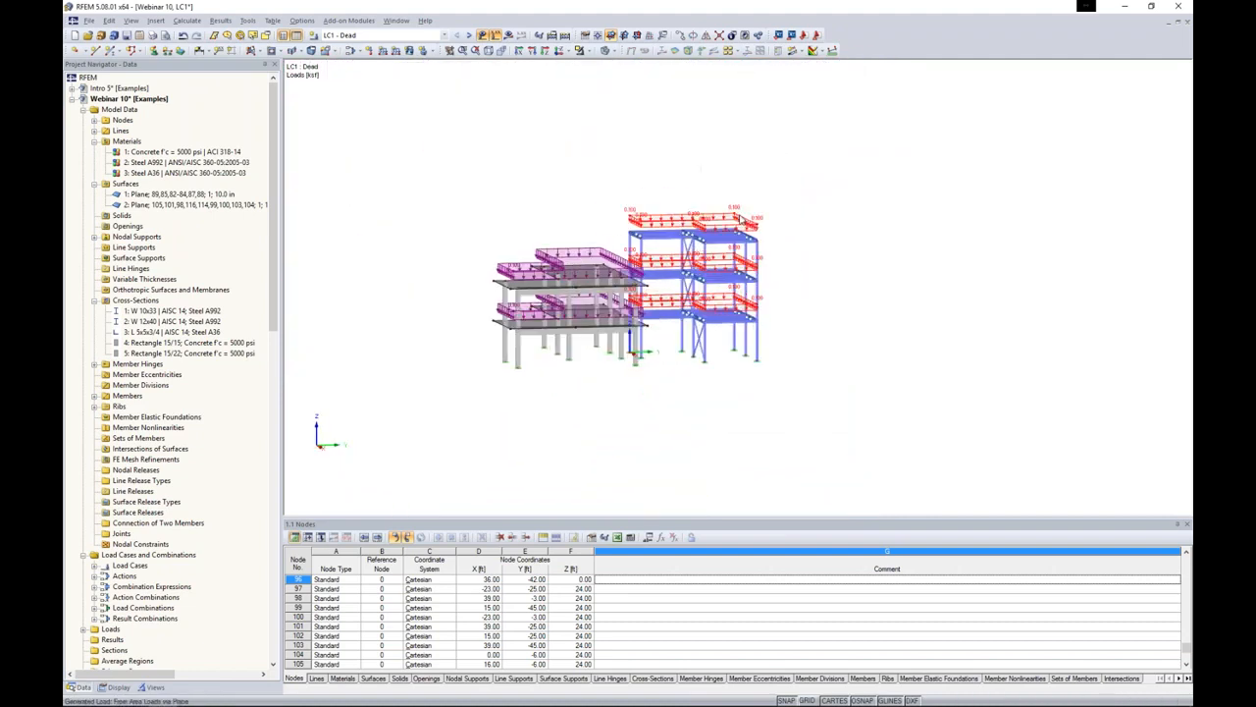
{"action": "scroll", "coordinate": [741, 218], "scroll_direction": "up", "scroll_amount": 3}
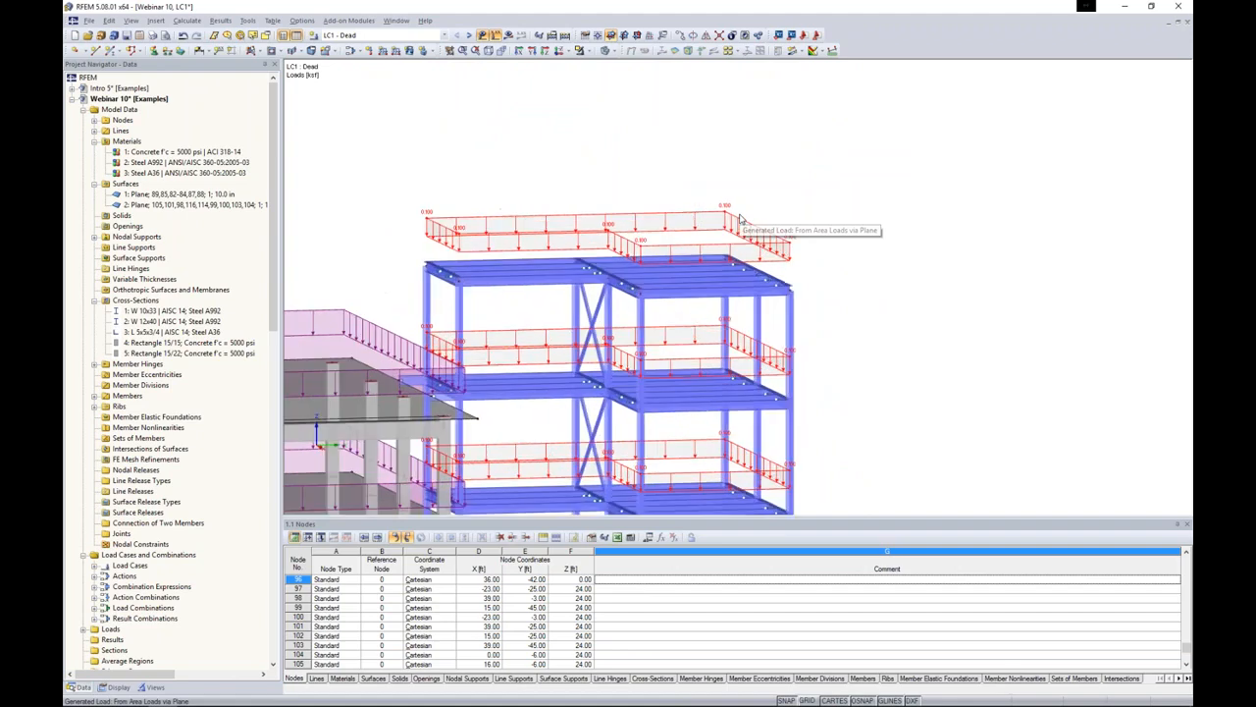
{"action": "right_click", "coordinate": [635, 223]}
{"action": "left_click", "coordinate": [667, 259]}
{"action": "middle_click_drag", "start_coordinate": [815, 265], "coordinate": [967, 379], "text": "ctrl"}
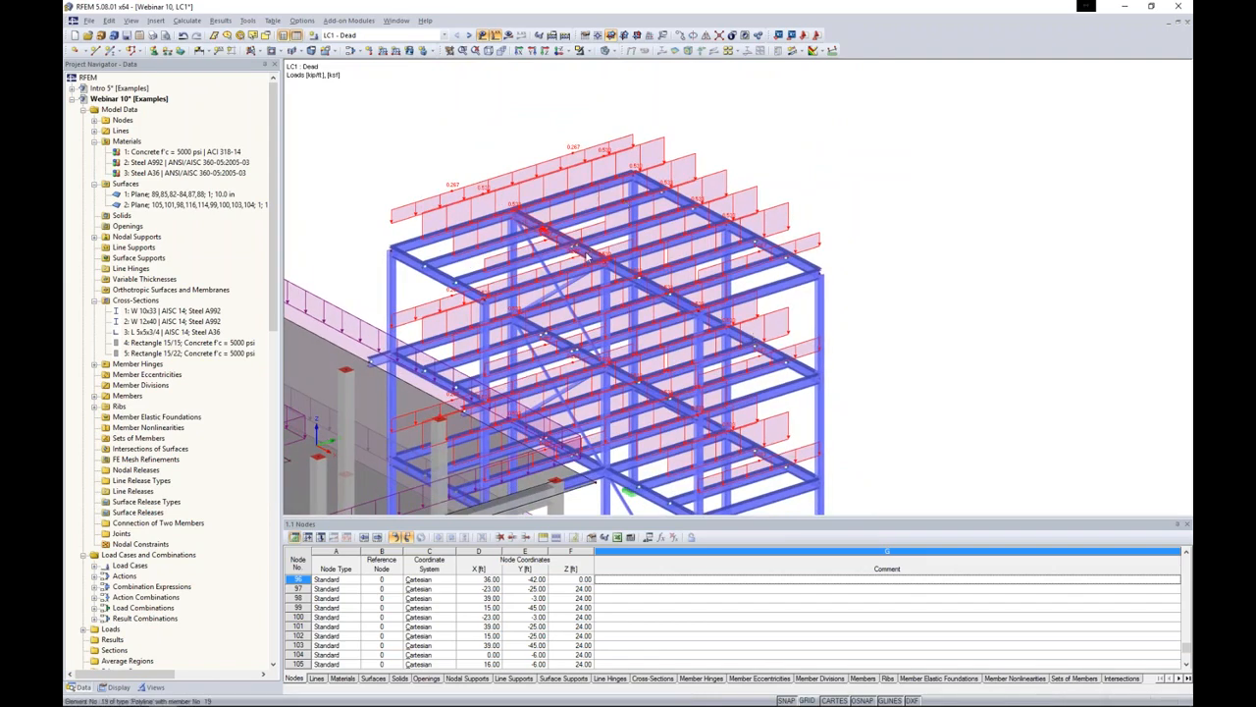
{"action": "scroll", "coordinate": [671, 268], "scroll_direction": "up", "scroll_amount": 5}
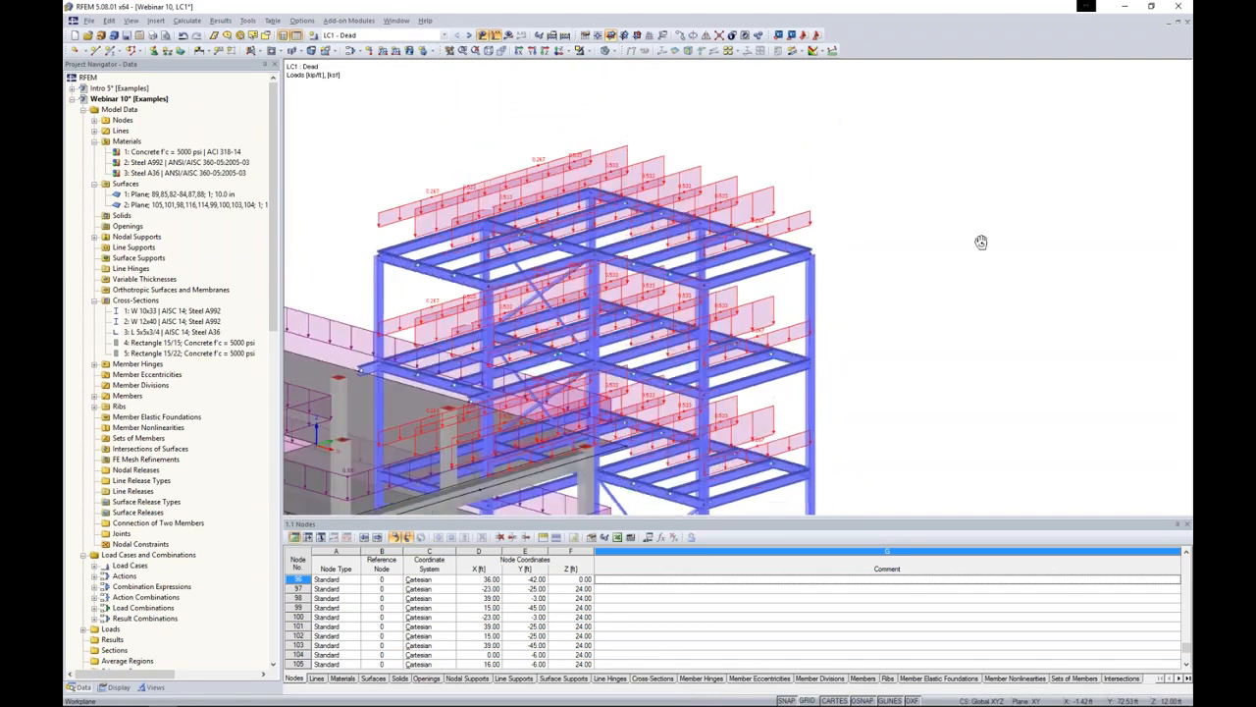
{"action": "scroll", "coordinate": [776, 231], "scroll_direction": "down", "scroll_amount": 5}
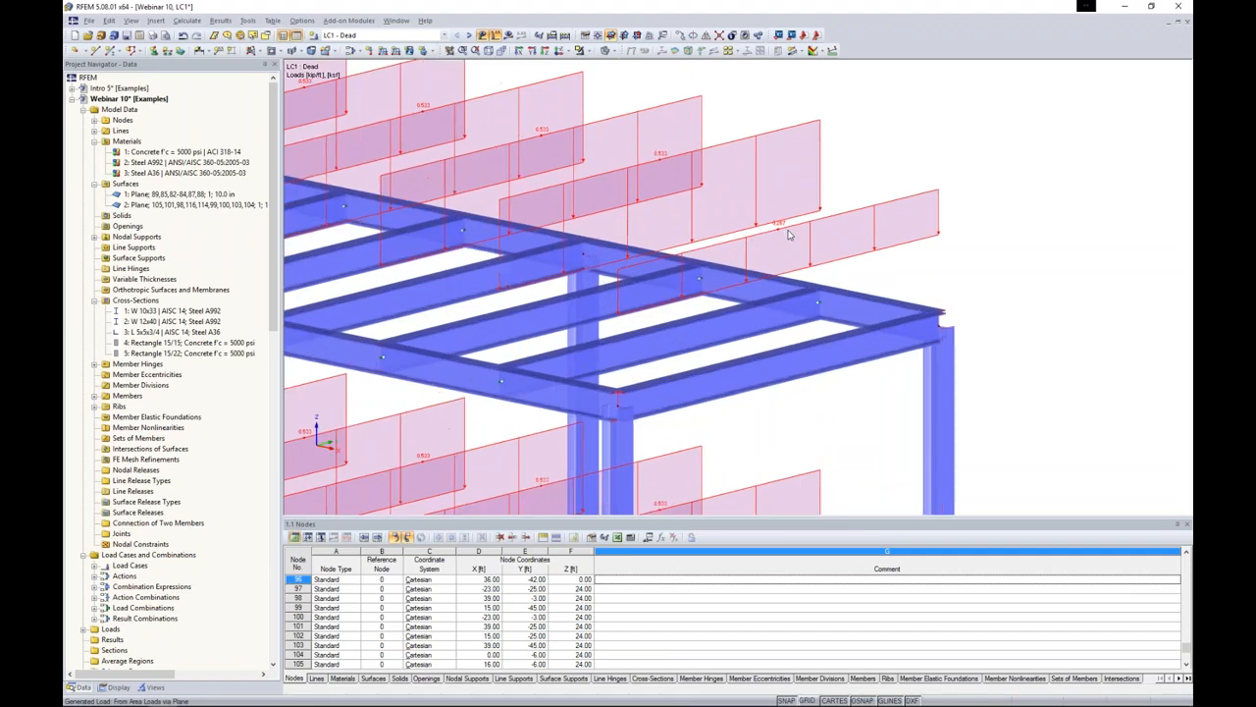
{"action": "scroll", "coordinate": [789, 237], "scroll_direction": "down", "scroll_amount": 2}
{"action": "middle_click_drag", "start_coordinate": [788, 239], "coordinate": [901, 296], "text": "ctrl"}
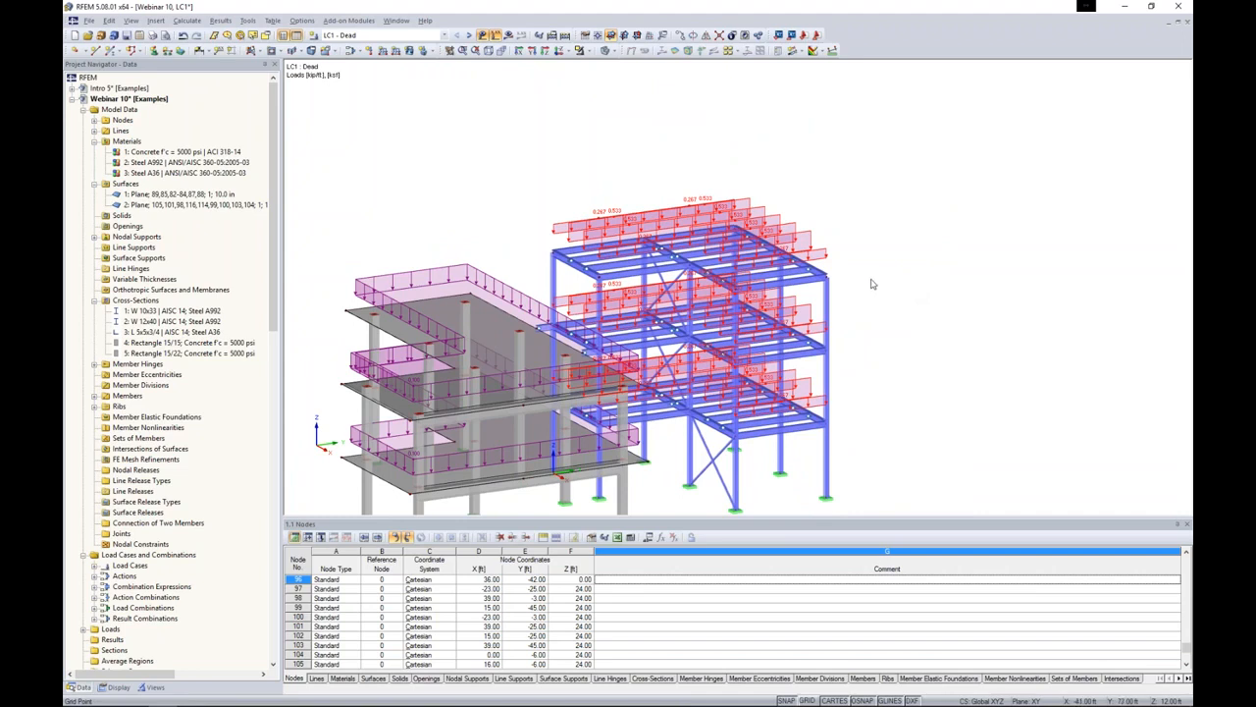
- Switch to LC2 - Live and apply a uniform -0.05 ksf surface load in global ZL to the concrete slabs
{"action": "left_click", "coordinate": [345, 35]}
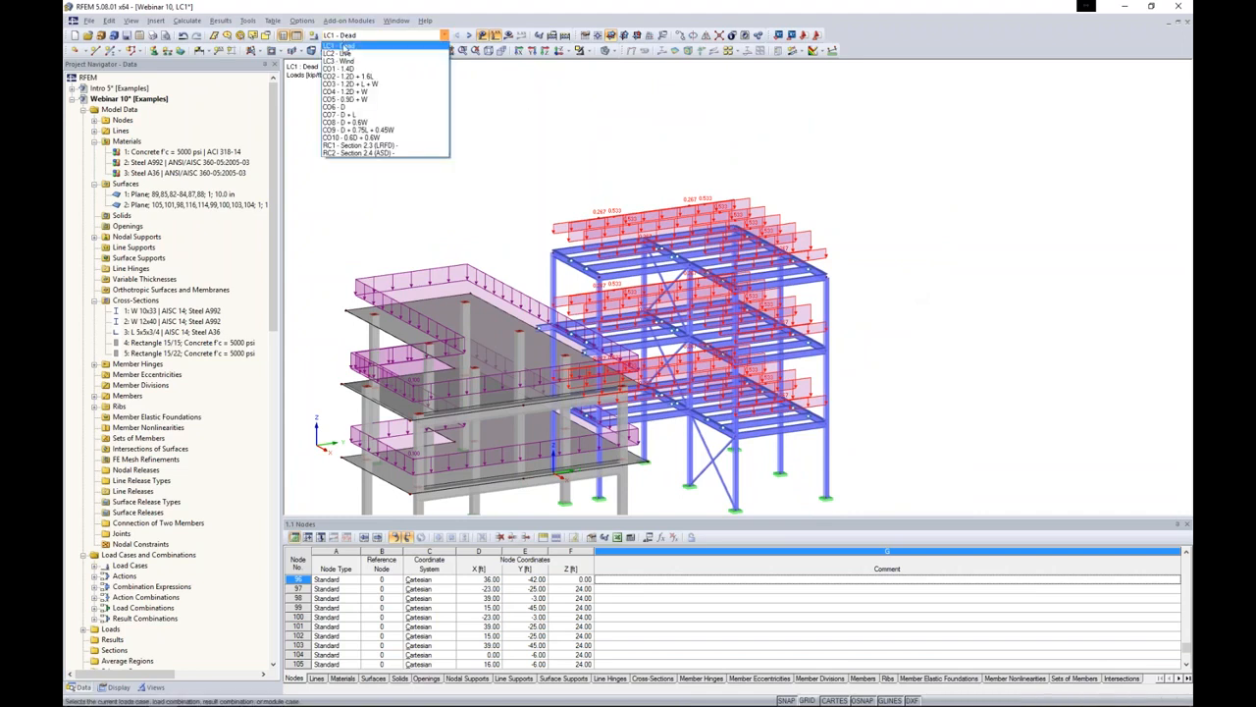
{"action": "left_click", "coordinate": [343, 54]}
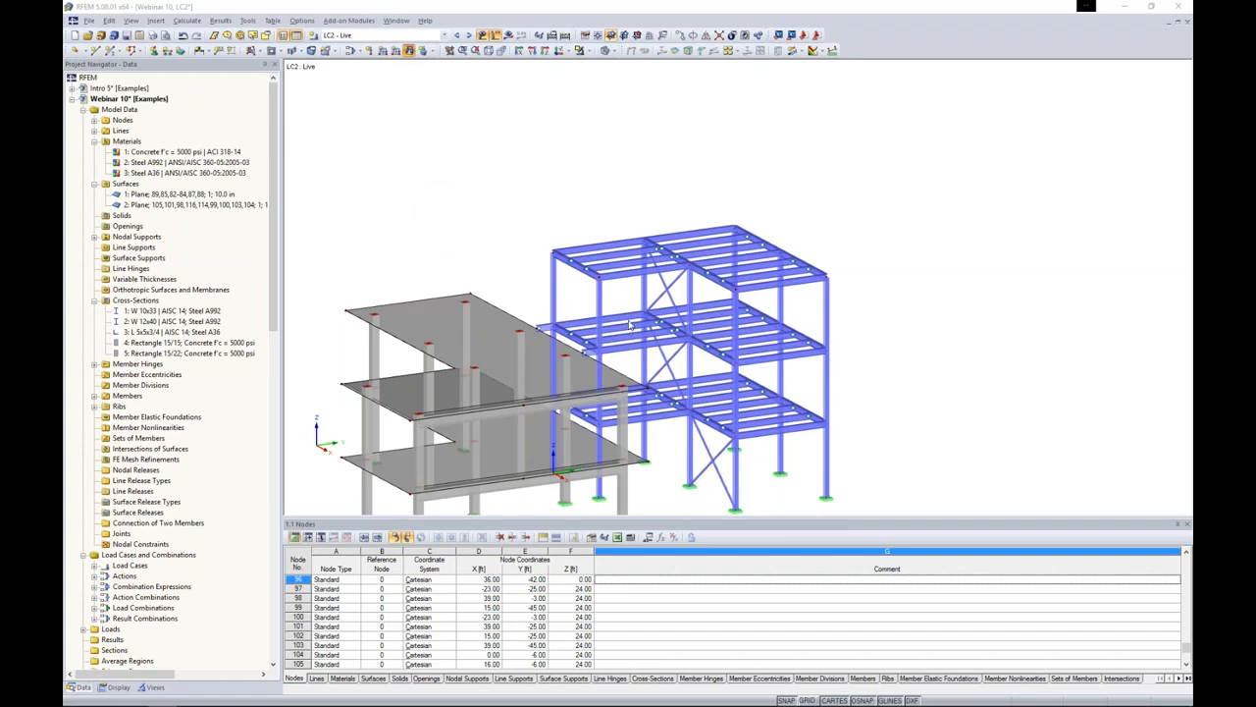
{"action": "double_click", "coordinate": [519, 419]}
{"action": "type", "text": "-0.05"}
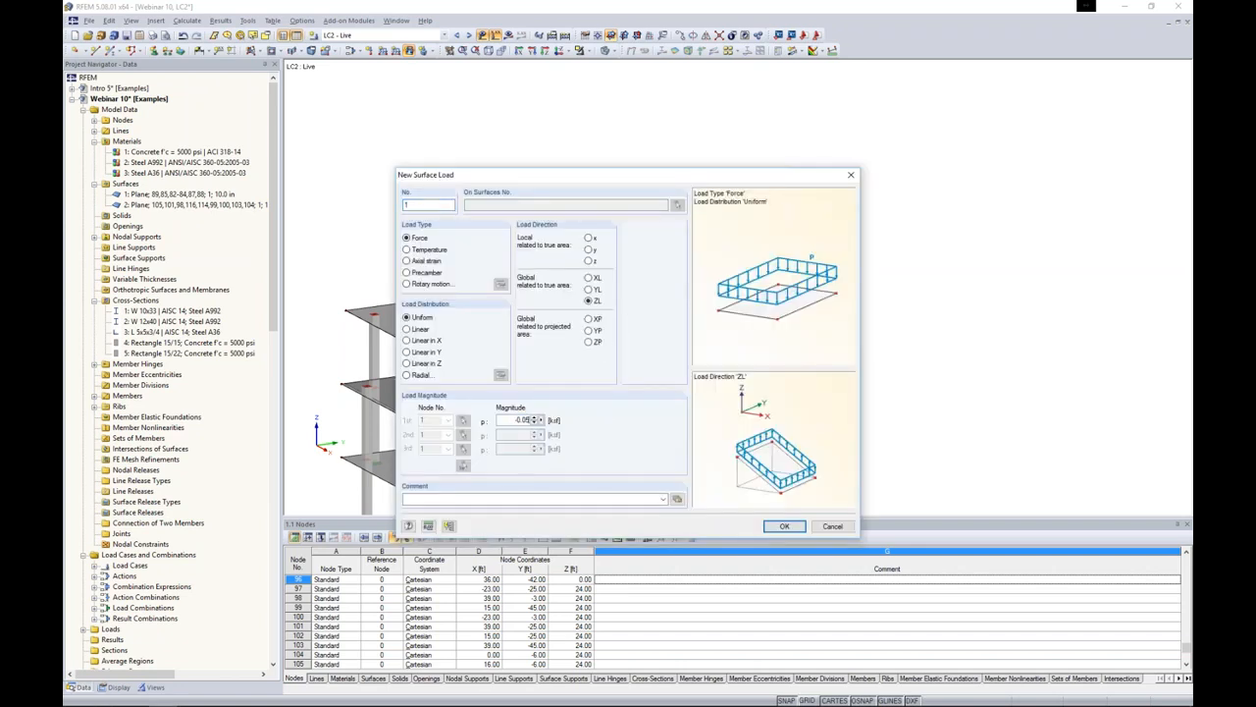
{"action": "left_click", "coordinate": [784, 526]}
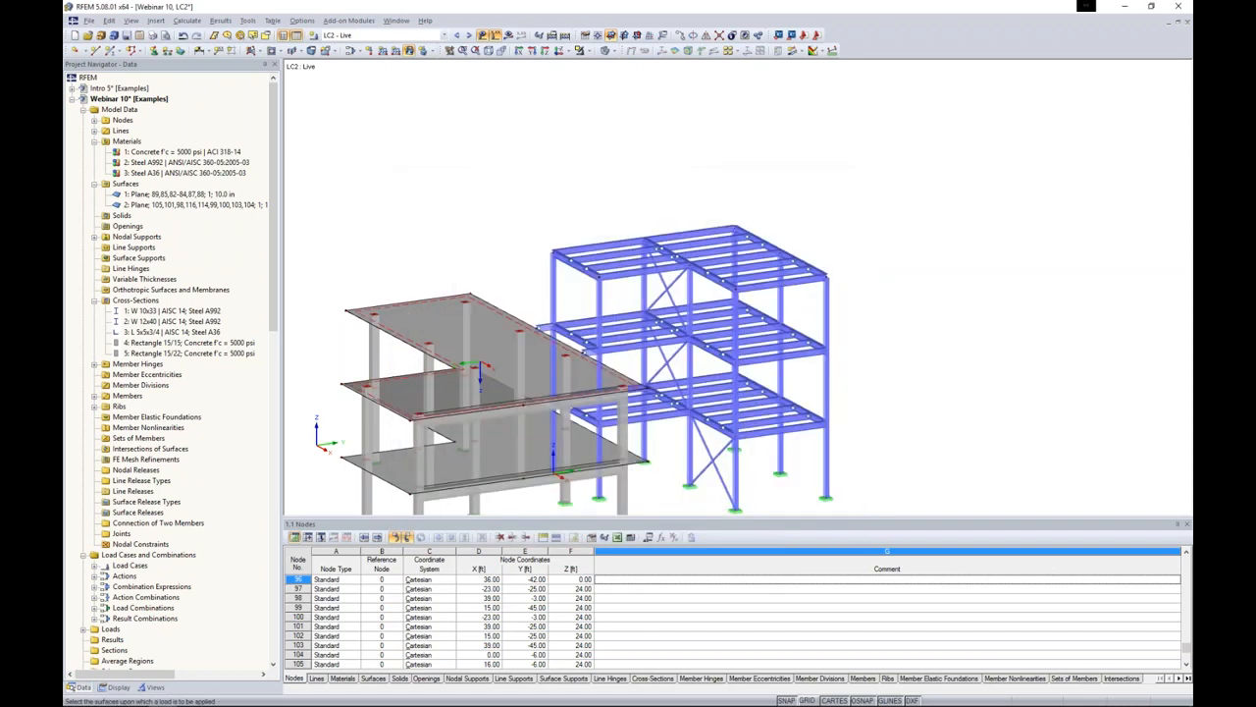
- Generate member loads on the steel frame's three floors from a uniform -0.05 ksf area load in global ZL for LC2 - Live
{"action": "left_click", "coordinate": [248, 21]}
{"action": "mouse_move", "coordinate": [378, 256]}
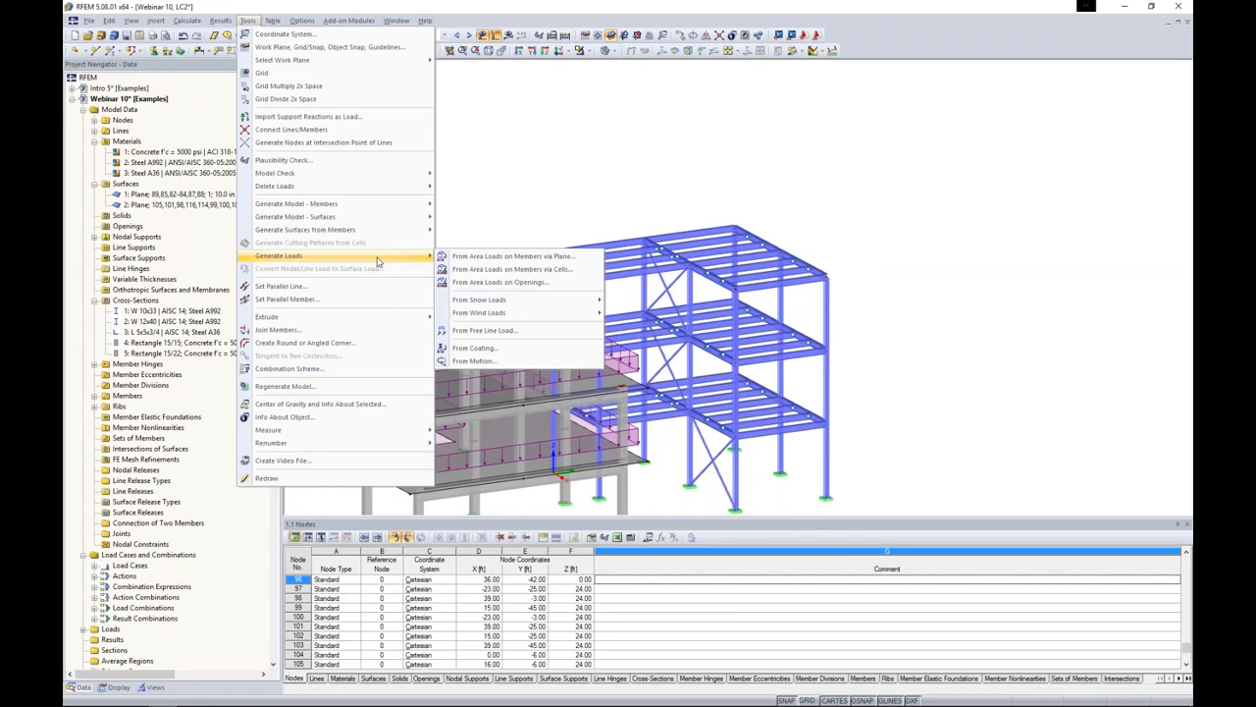
{"action": "left_click", "coordinate": [469, 257]}
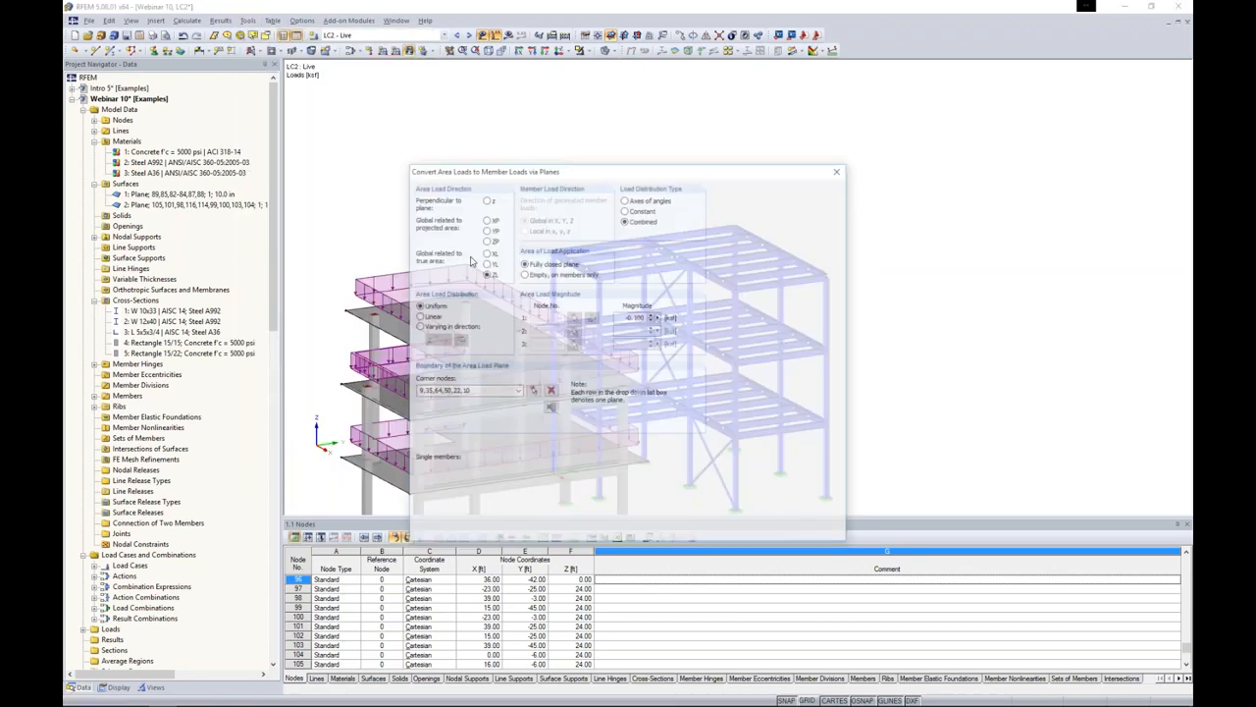
{"action": "left_click_drag", "start_coordinate": [505, 157], "coordinate": [344, 60]}
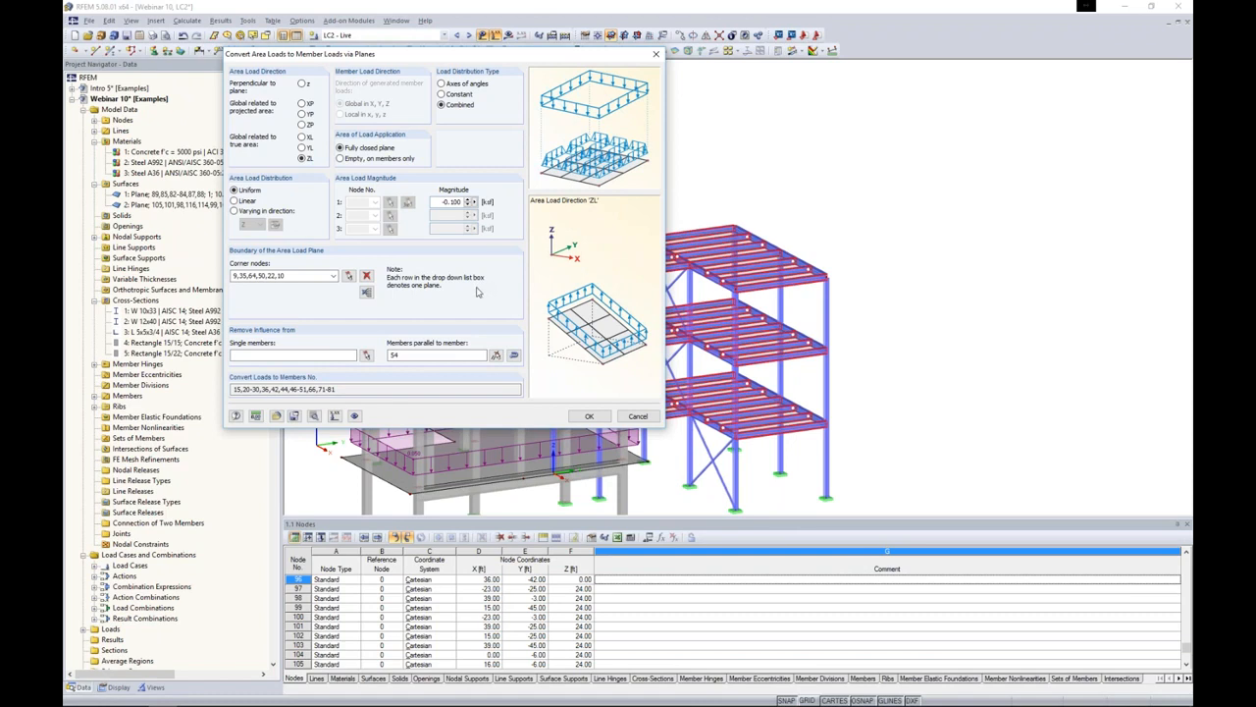
{"action": "double_click", "coordinate": [444, 202]}
{"action": "key", "text": "BackSpace"}
{"action": "left_click", "coordinate": [590, 416]}
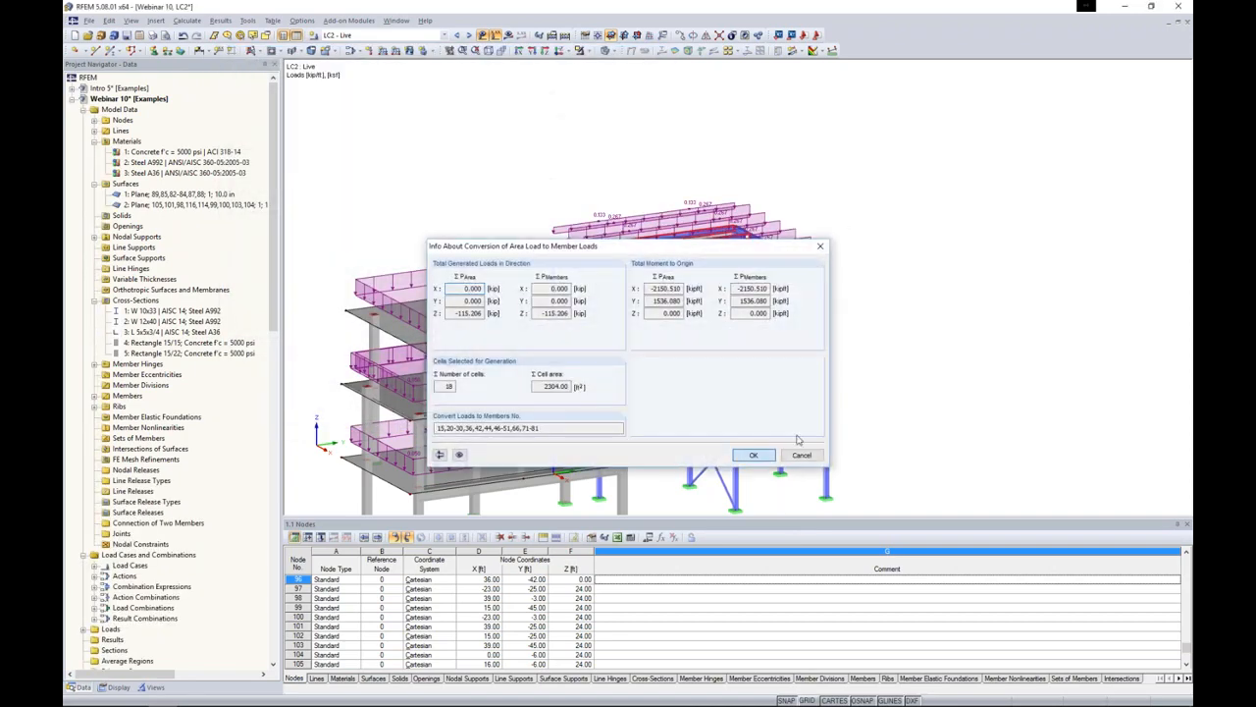
{"action": "left_click", "coordinate": [754, 455]}
- Show the generated live load as separate member loads on the steel beams
{"action": "left_click", "coordinate": [703, 216]}
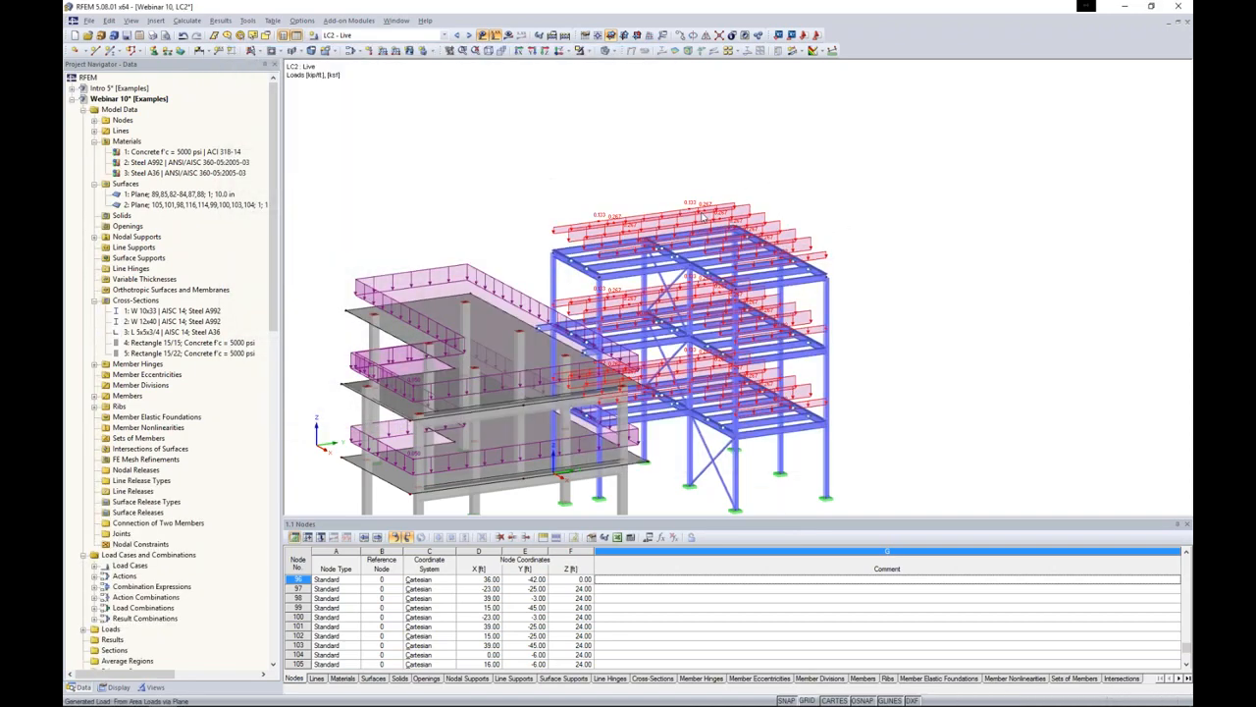
{"action": "right_click", "coordinate": [702, 216]}
{"action": "left_click", "coordinate": [730, 250]}
{"action": "left_click", "coordinate": [634, 192]}
- Switch to LC3 - Wind and define a uniform 0.3 kip/ft line load in the global YL direction
{"action": "middle_click_drag", "start_coordinate": [905, 297], "coordinate": [881, 257], "text": "ctrl"}
{"action": "middle_click_drag", "start_coordinate": [891, 301], "coordinate": [967, 261]}
{"action": "left_click", "coordinate": [472, 36]}
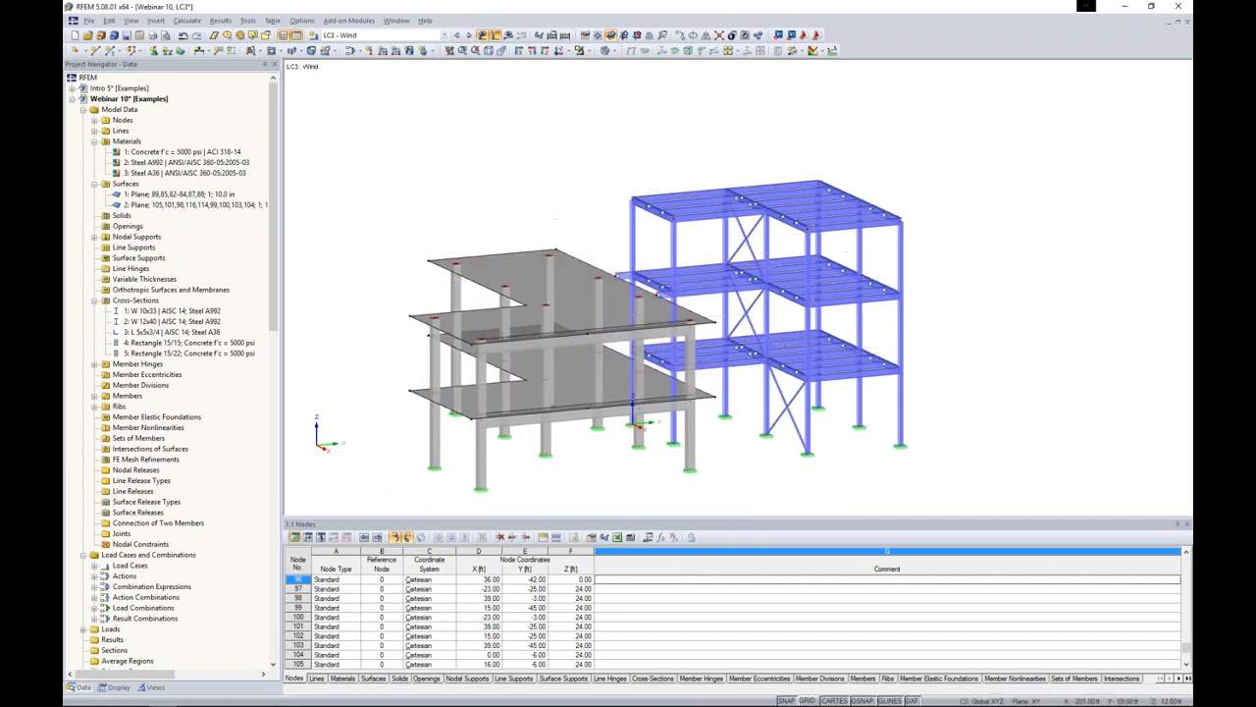
{"action": "middle_click_drag", "start_coordinate": [520, 168], "coordinate": [548, 162], "text": "ctrl"}
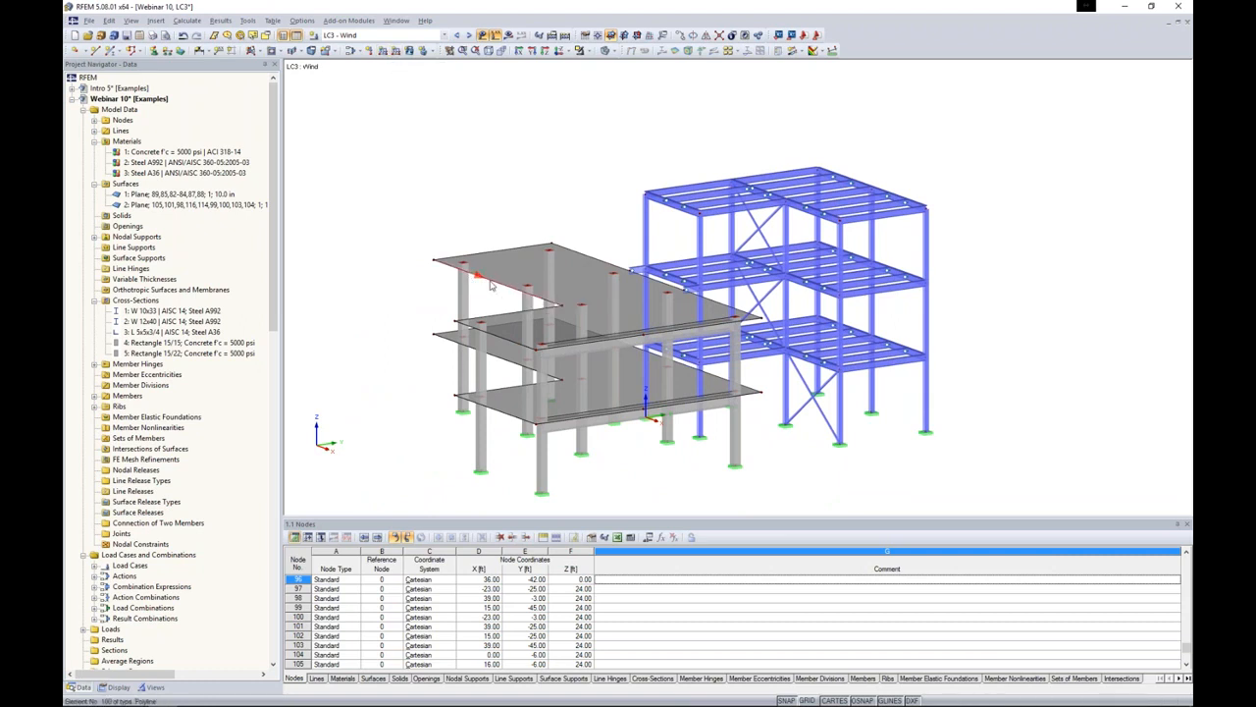
{"action": "left_click", "coordinate": [394, 52]}
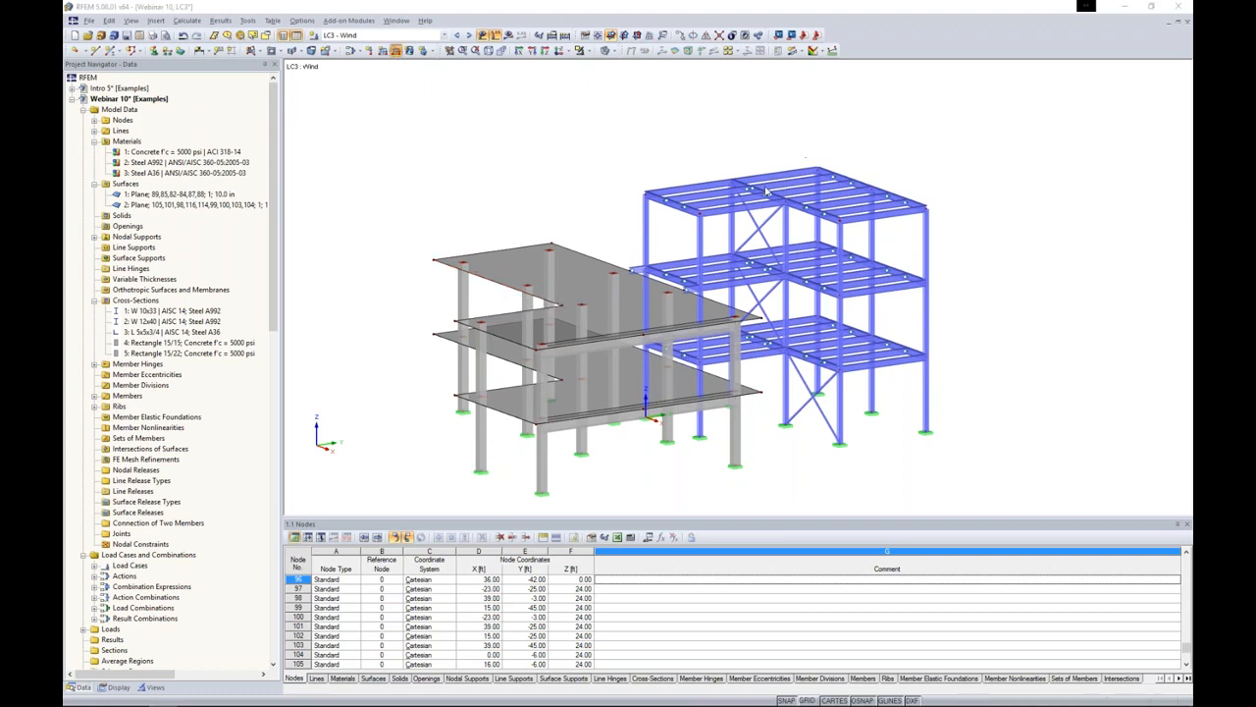
{"action": "left_click_drag", "start_coordinate": [714, 169], "coordinate": [751, 95]}
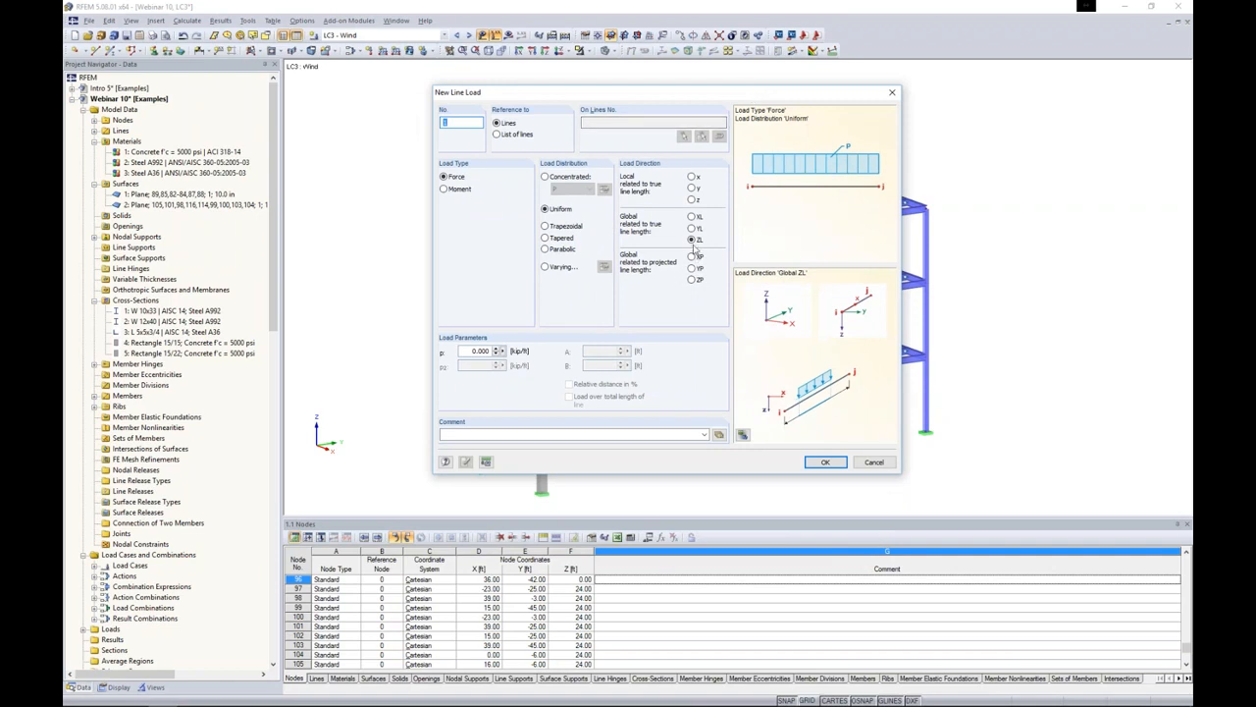
{"action": "left_click", "coordinate": [691, 228]}
{"action": "left_click_drag", "start_coordinate": [469, 351], "coordinate": [563, 349]}
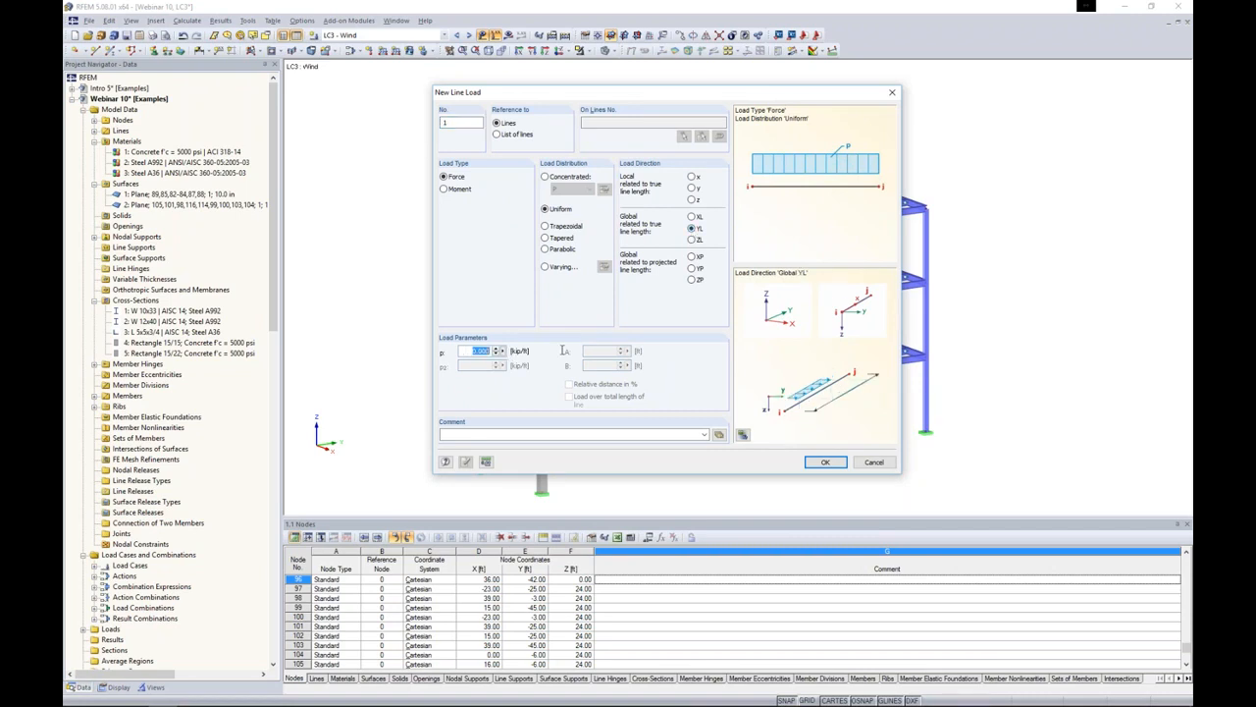
{"action": "type", "text": "0"}
{"action": "left_click", "coordinate": [825, 462]}
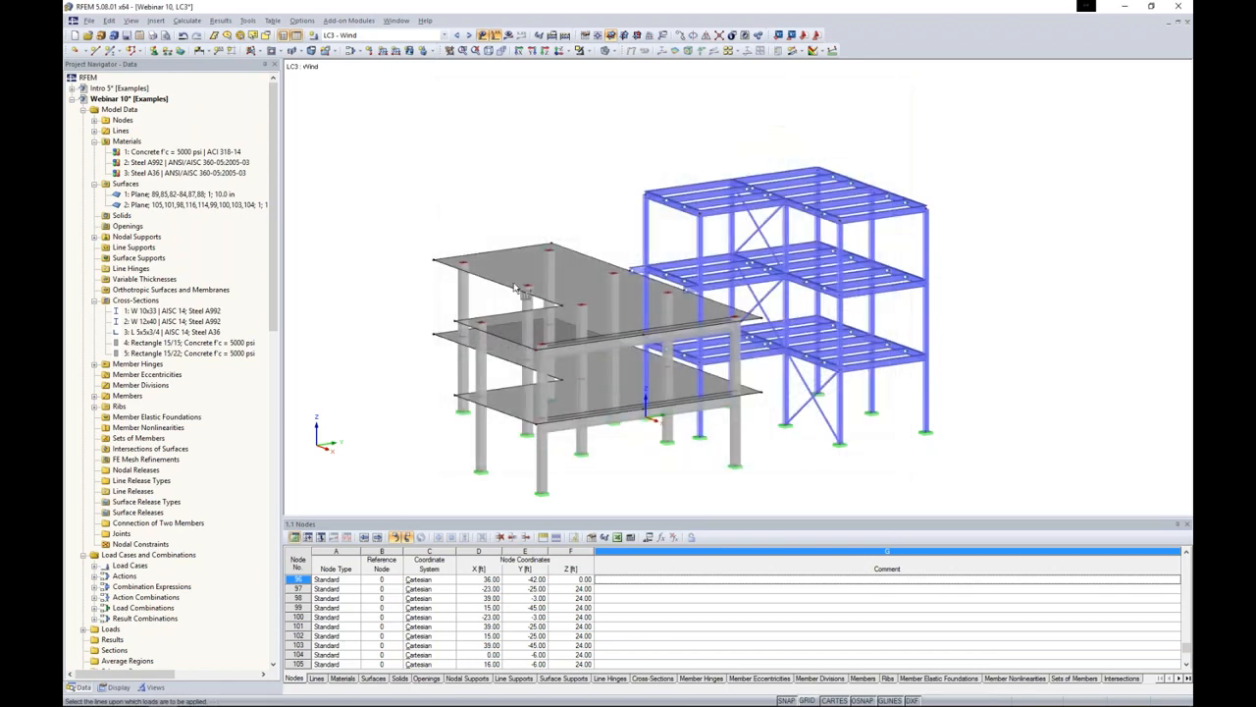
- Apply the line load to the four windward edges of the two concrete slabs, two edges per level
{"action": "left_click", "coordinate": [505, 292]}
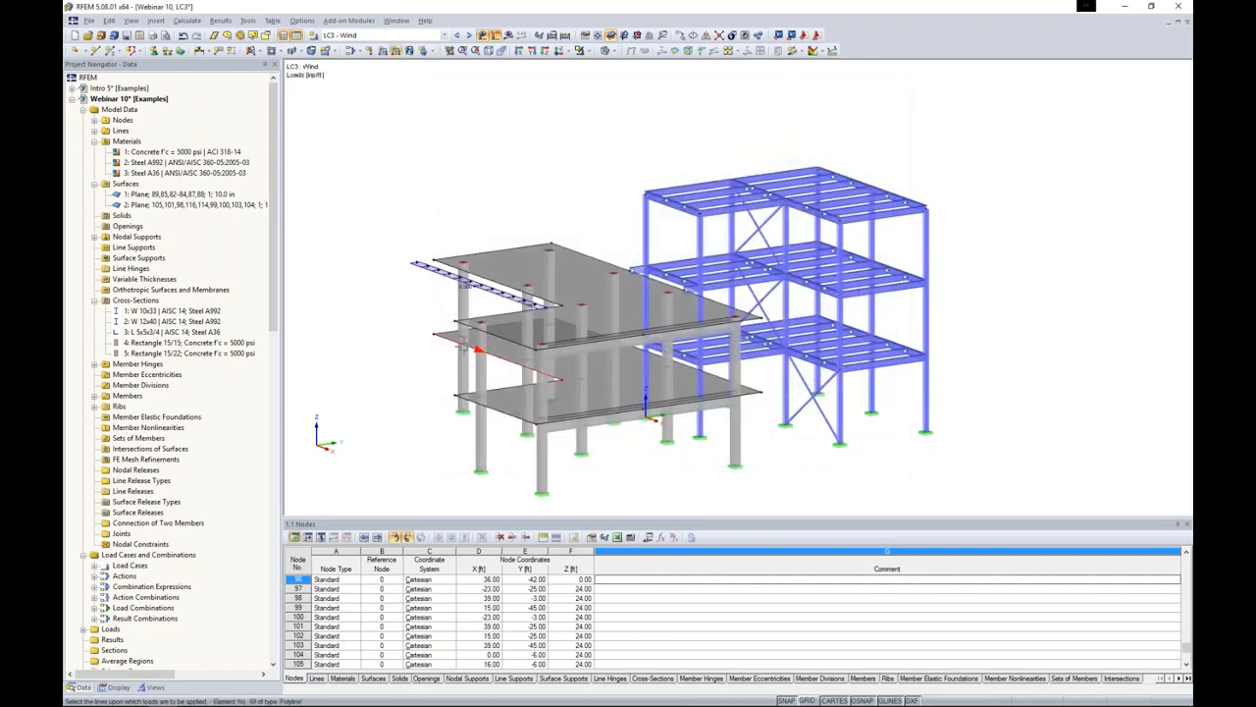
{"action": "left_click", "coordinate": [463, 345]}
{"action": "left_click", "coordinate": [473, 326]}
{"action": "left_click", "coordinate": [473, 401]}
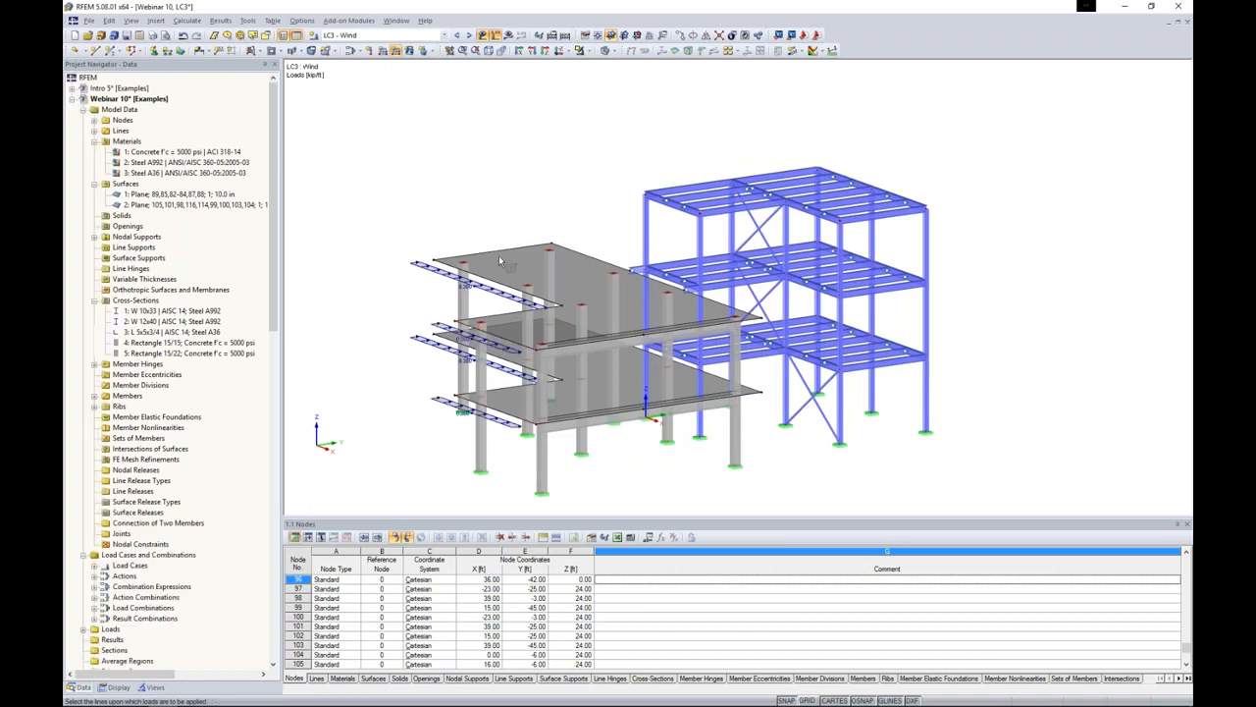
{"action": "middle_click_drag", "start_coordinate": [500, 261], "coordinate": [633, 174], "text": "ctrl"}
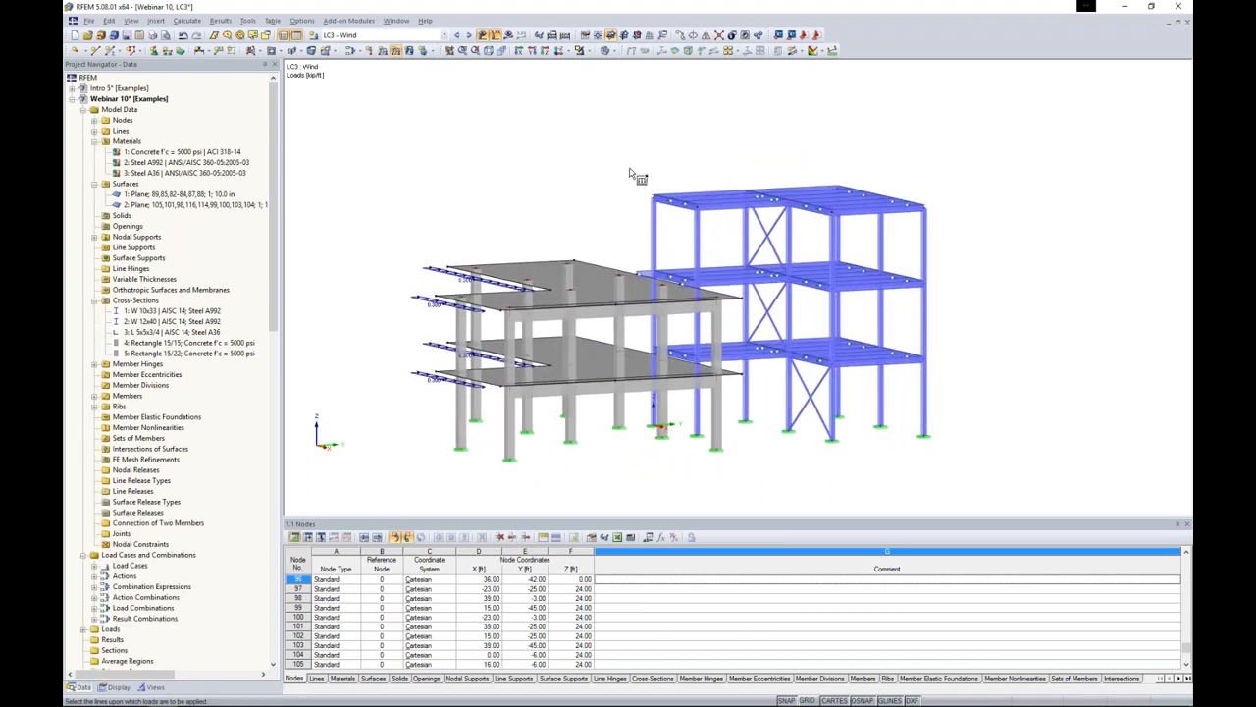
{"action": "key", "text": "Escape"}
- Apply a uniform 0.3 kip/ft member load in global YL to the windward roof edge beam of the steel frame
{"action": "left_click", "coordinate": [383, 51]}
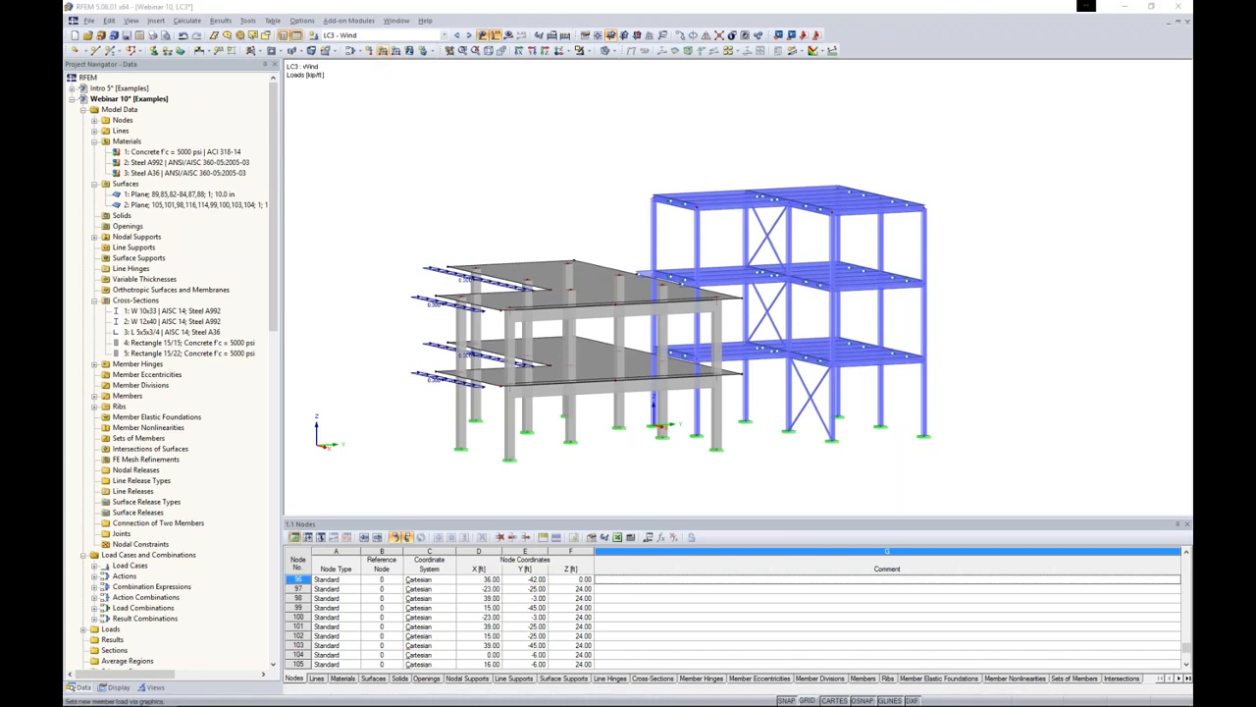
{"action": "left_click_drag", "start_coordinate": [551, 153], "coordinate": [581, 104]}
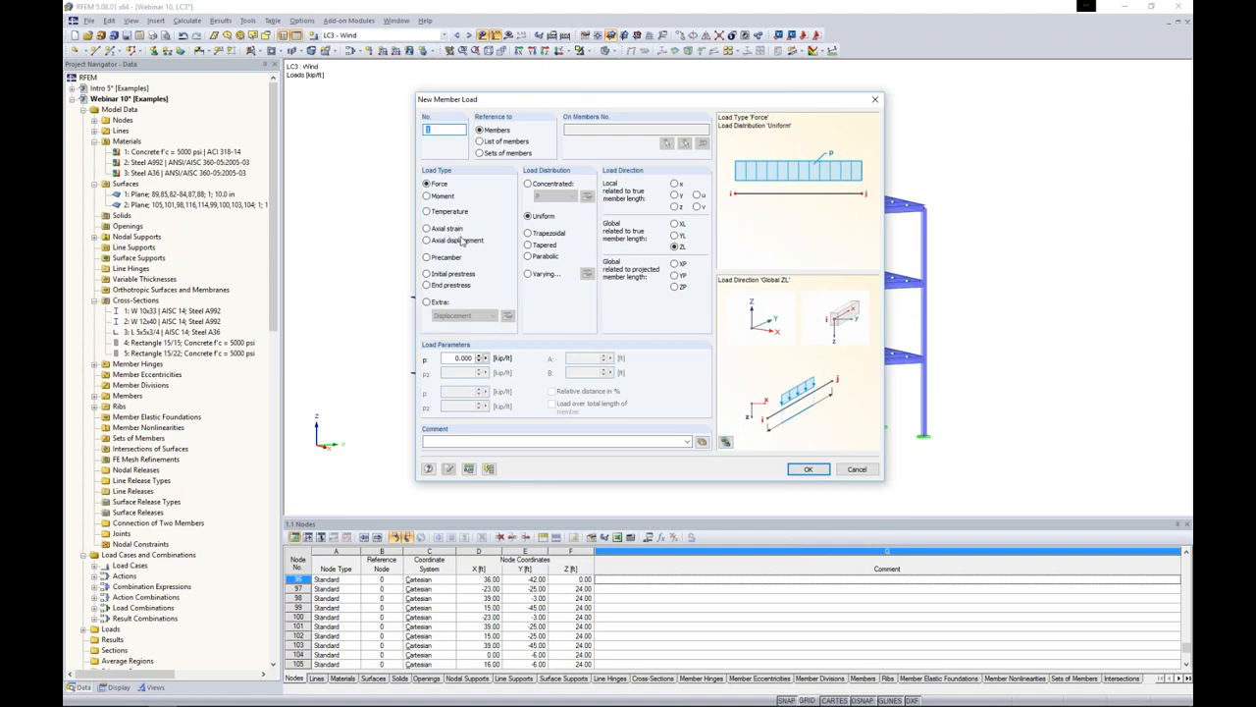
{"action": "left_click", "coordinate": [674, 235]}
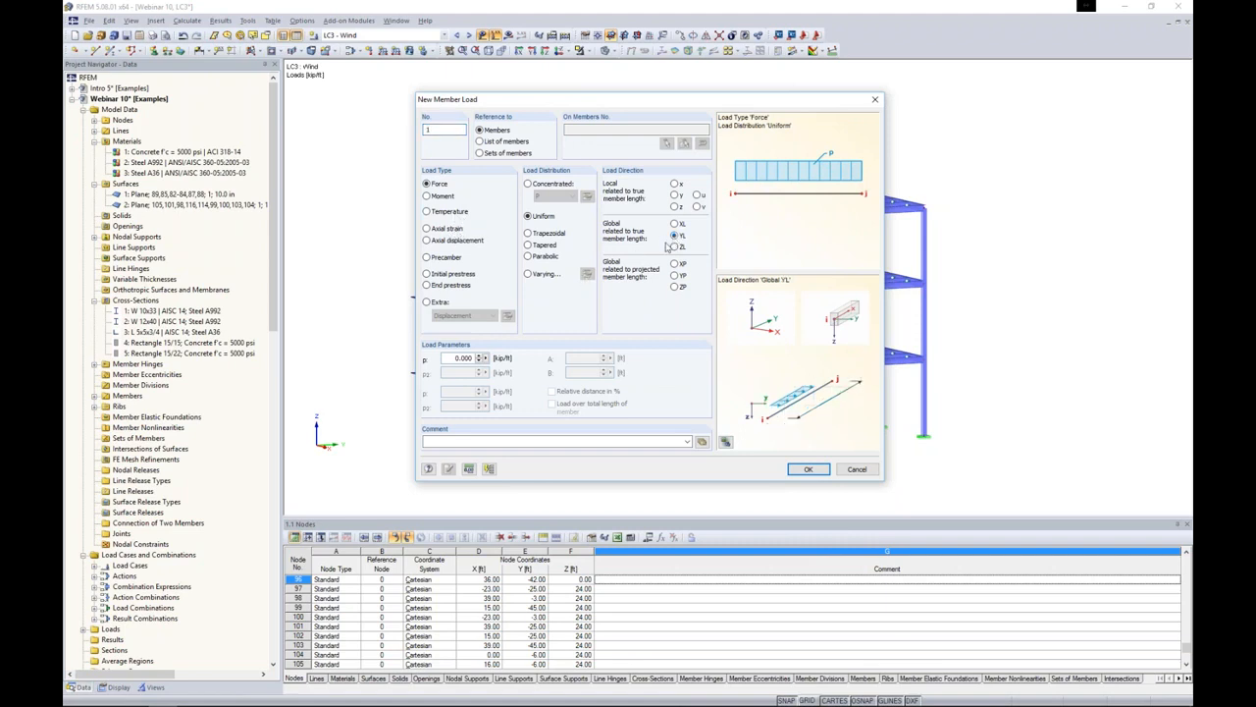
{"action": "double_click", "coordinate": [462, 358]}
{"action": "type", "text": "0."}
{"action": "left_click", "coordinate": [807, 469]}
{"action": "left_click", "coordinate": [643, 143]}
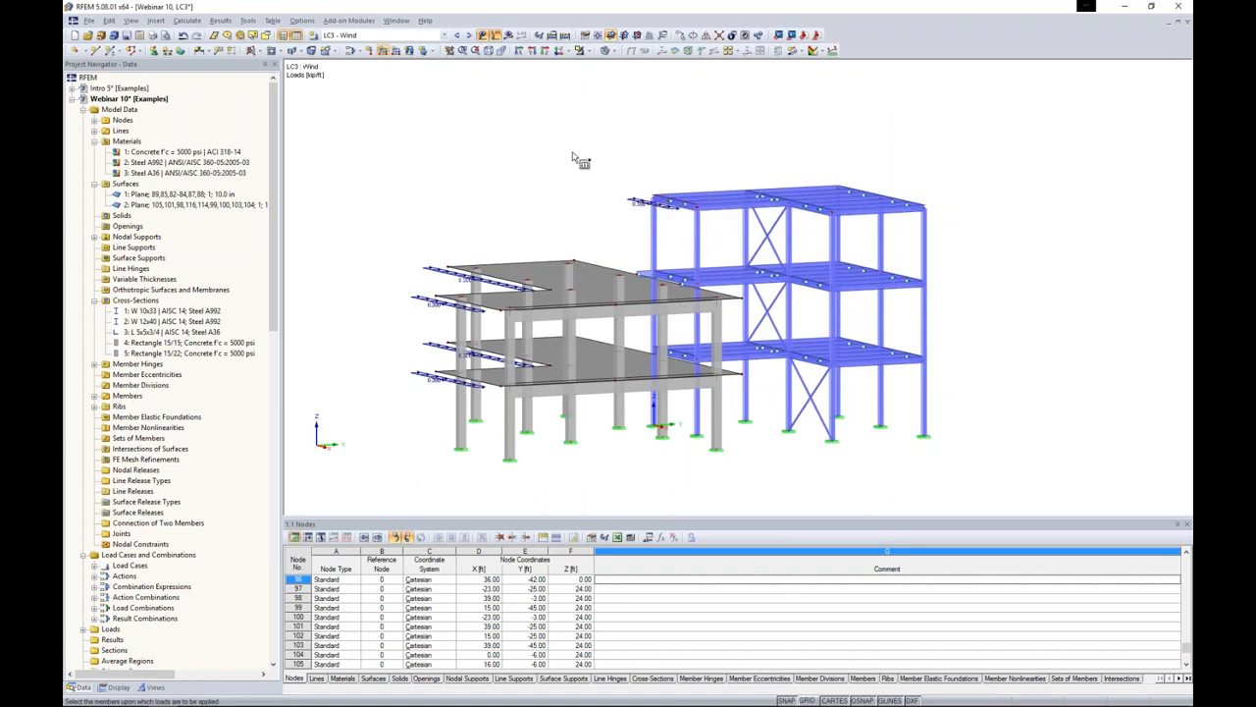
{"action": "key", "text": "Escape"}
- Start another member load and review the trapezoidal, tapered, parabolic and varying distributions, including the varying load table
{"action": "middle_click_drag", "start_coordinate": [572, 157], "coordinate": [543, 196], "text": "ctrl"}
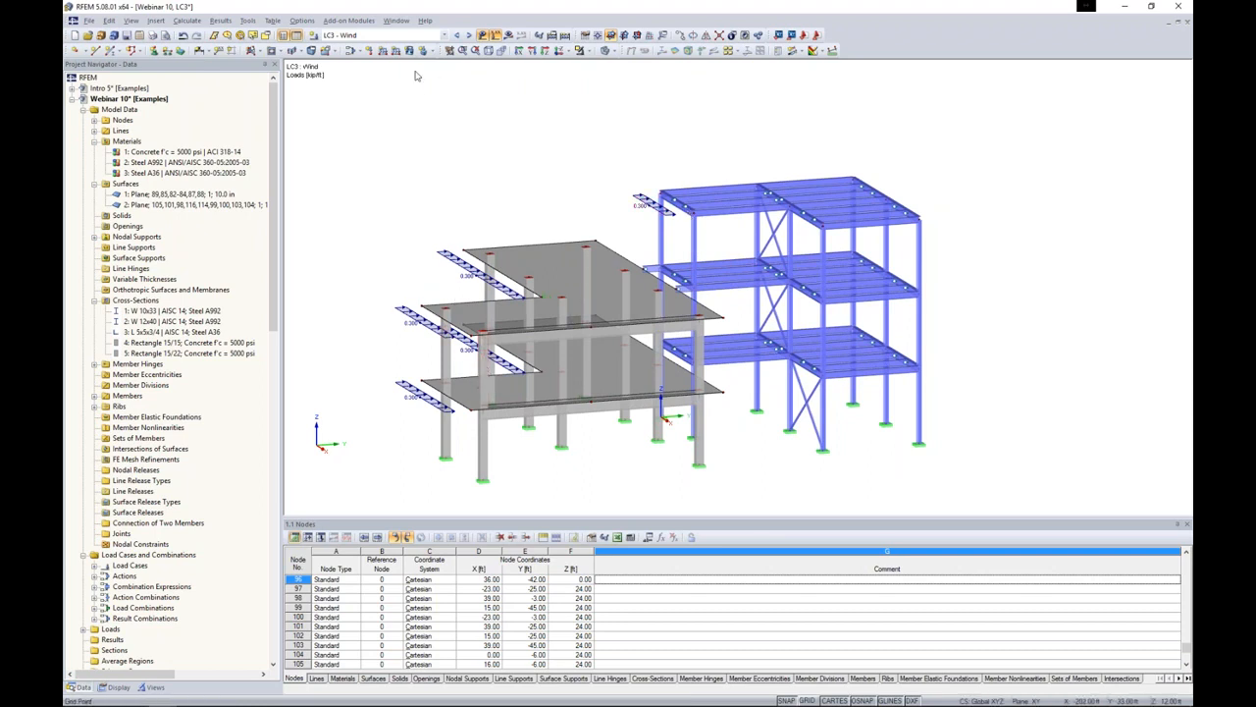
{"action": "left_click", "coordinate": [382, 50]}
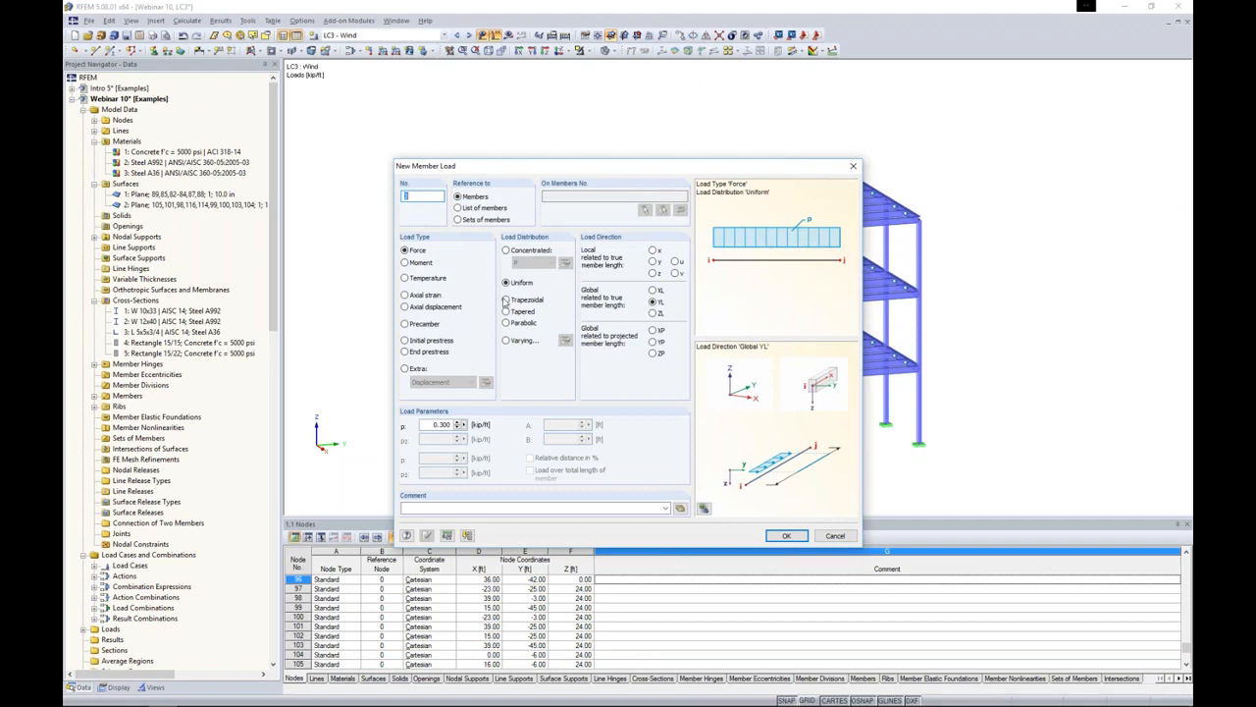
{"action": "left_click", "coordinate": [507, 300]}
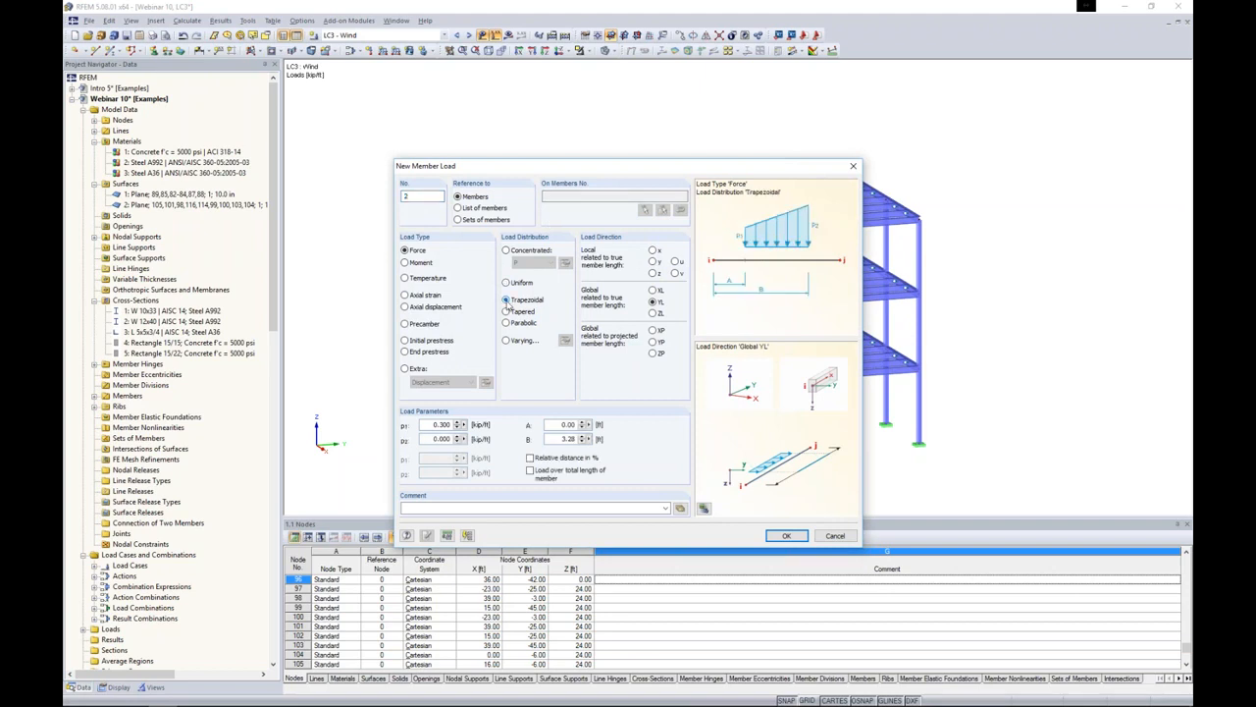
{"action": "left_click", "coordinate": [506, 311]}
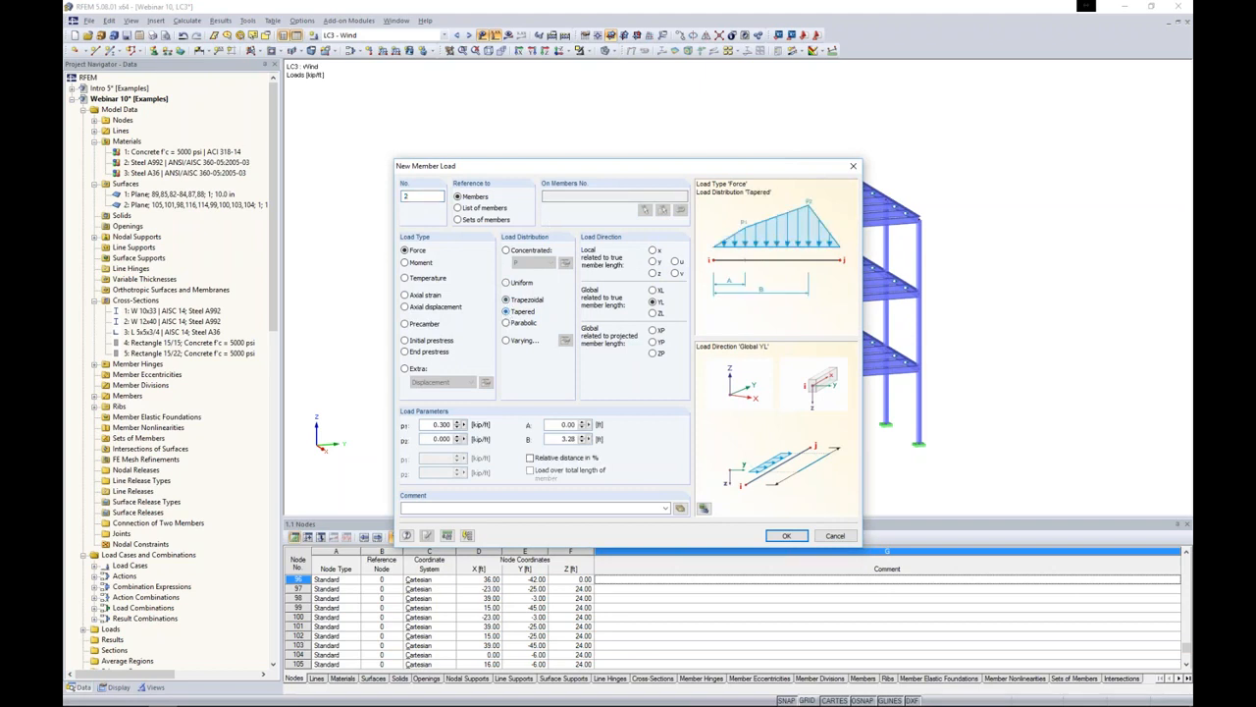
{"action": "left_click", "coordinate": [506, 324]}
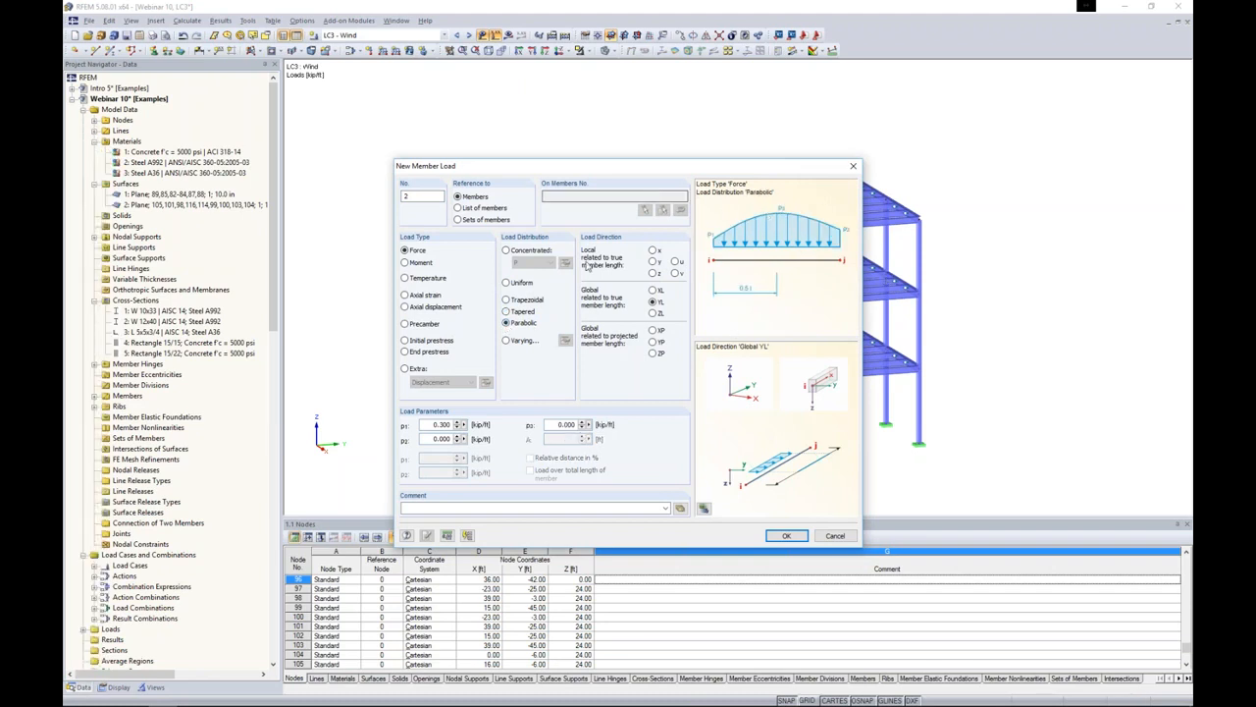
{"action": "left_click", "coordinate": [506, 341]}
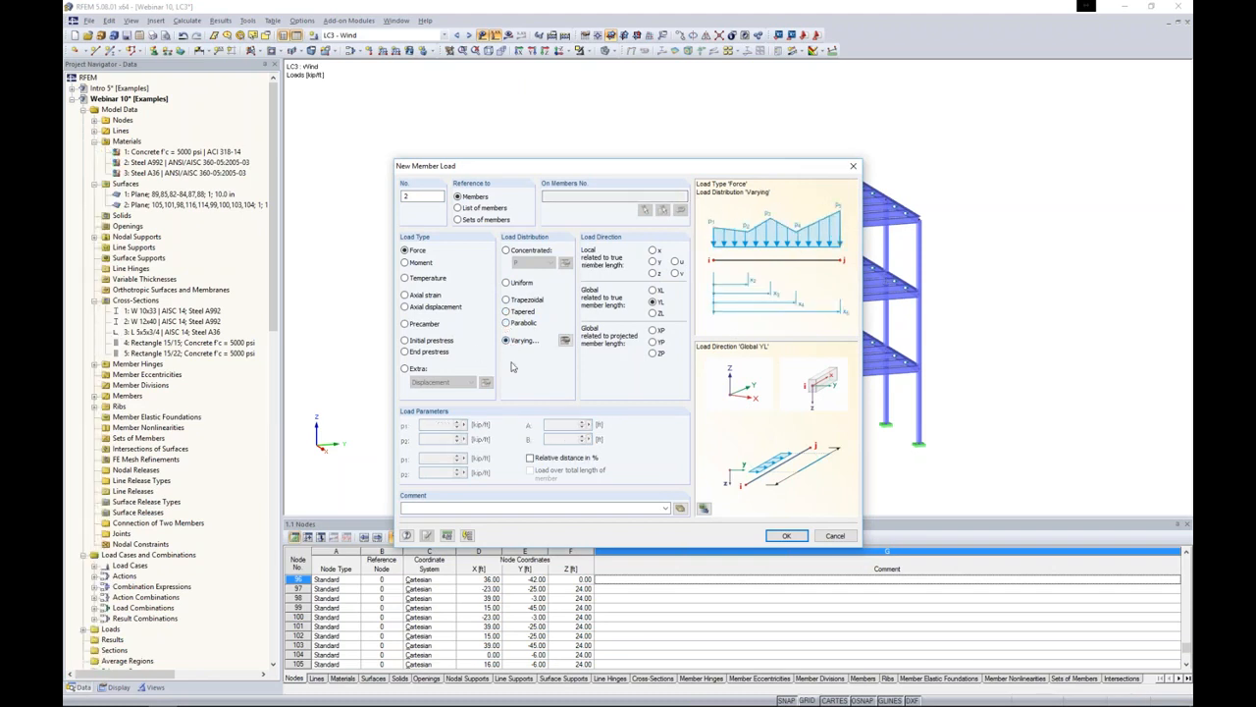
{"action": "left_click", "coordinate": [565, 341]}
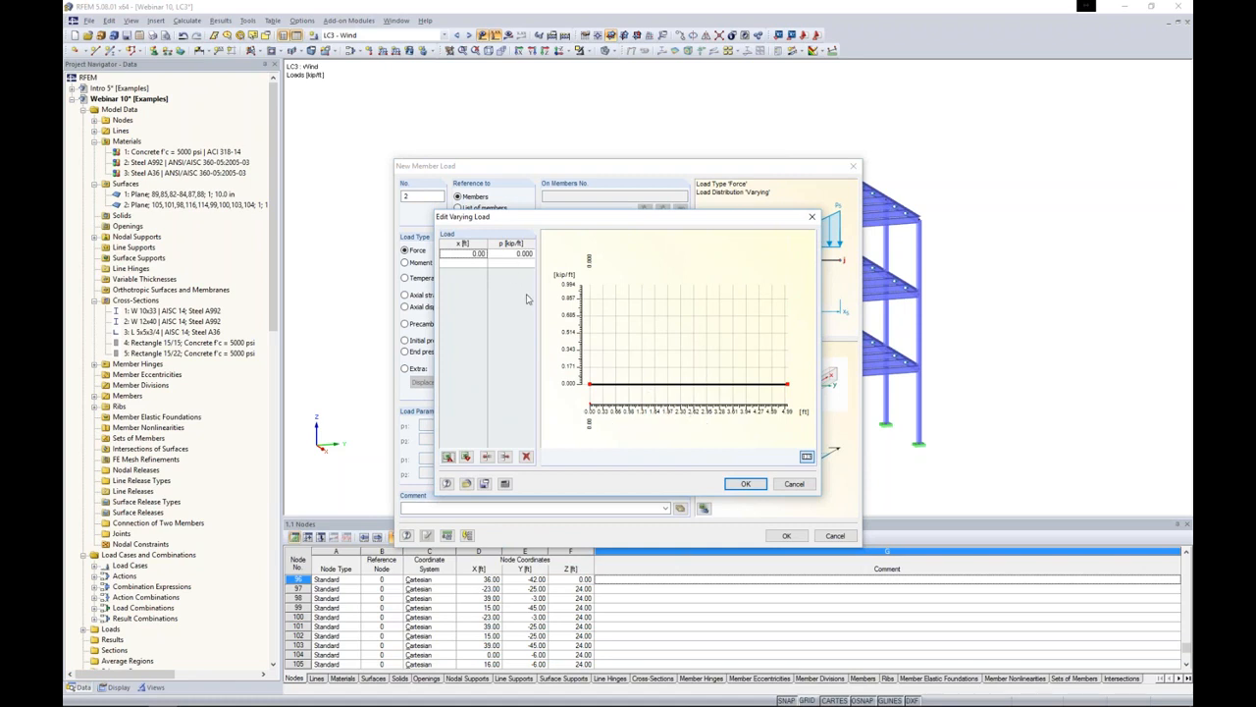
{"action": "left_click", "coordinate": [794, 484]}
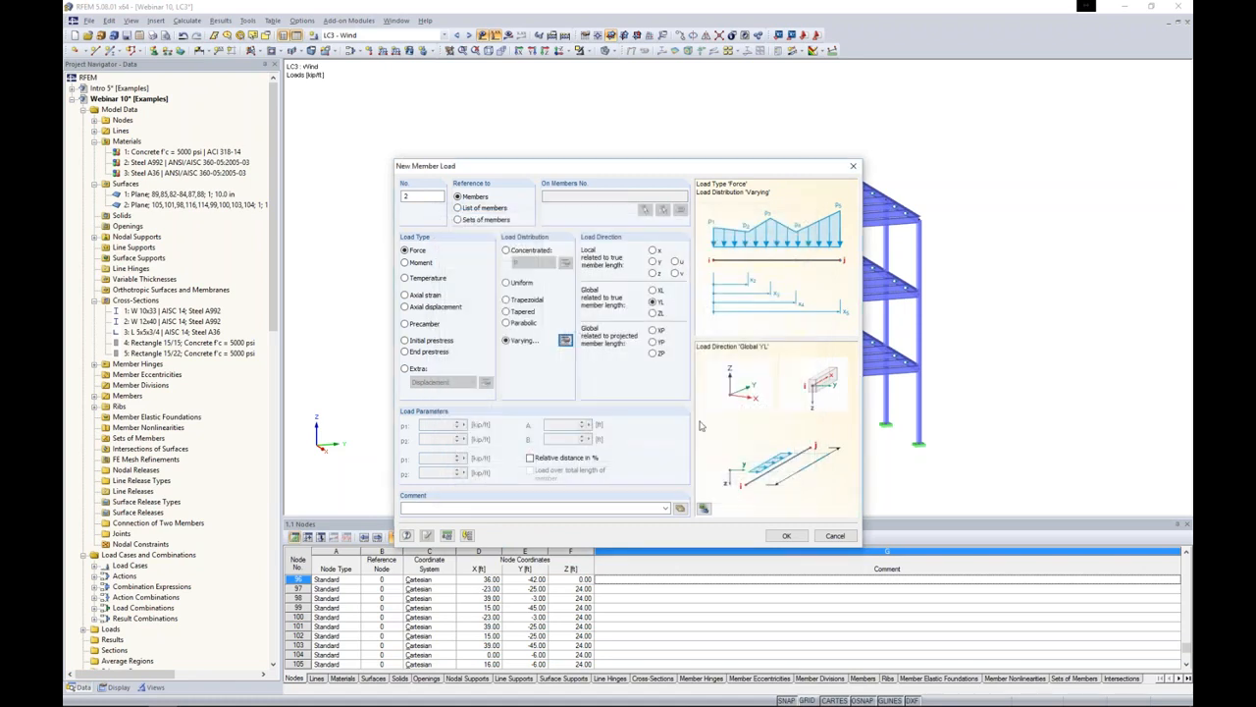
- Define a trapezoidal member load from 0.1 to 0.3 kip/ft in global YL over the total member length
{"action": "left_click", "coordinate": [507, 300]}
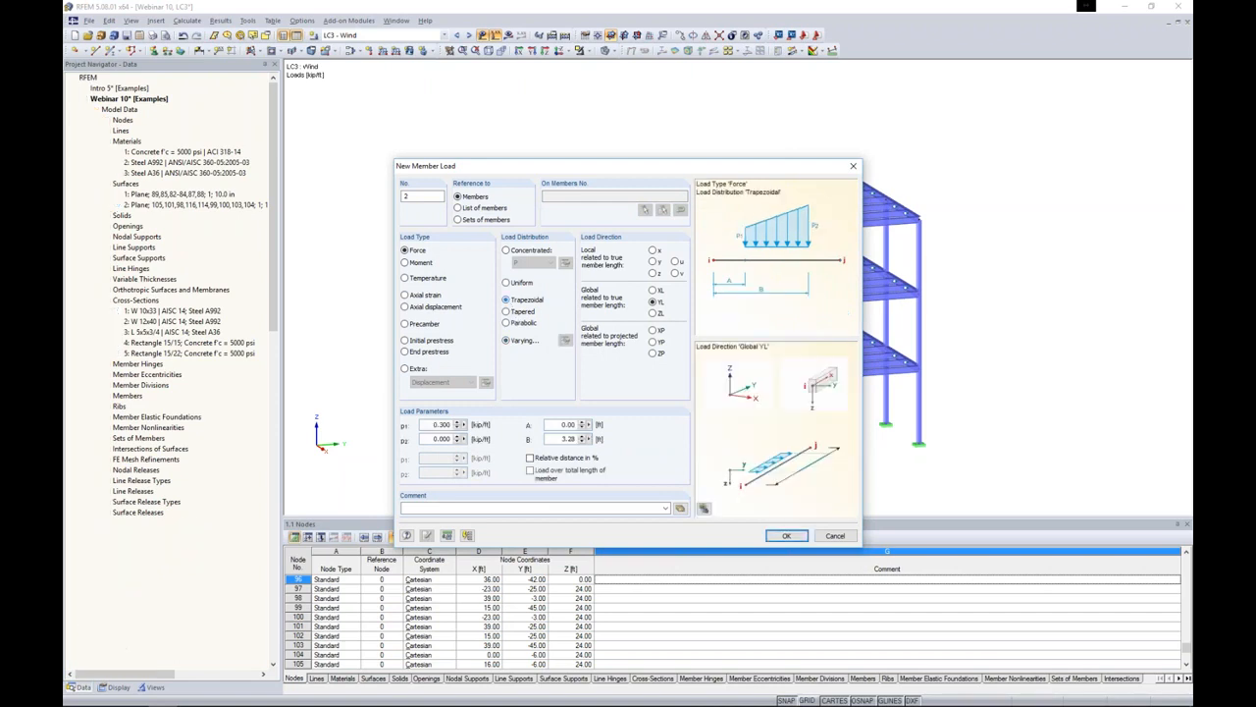
{"action": "double_click", "coordinate": [428, 424]}
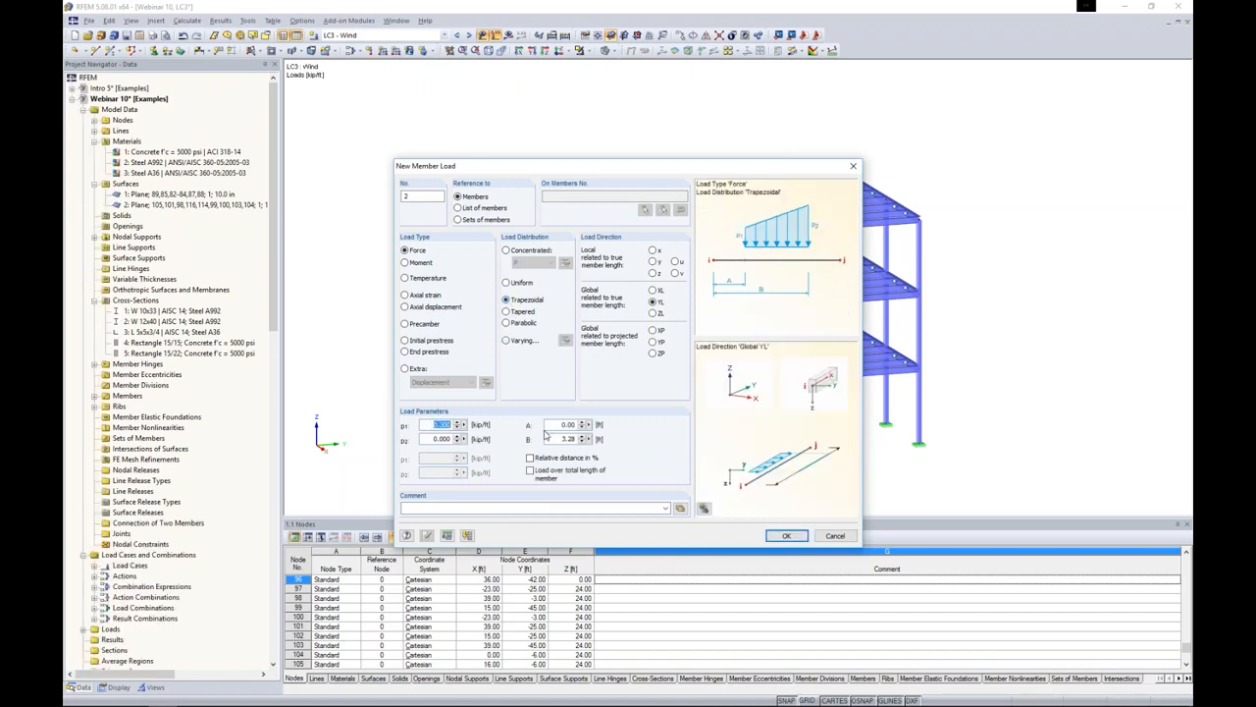
{"action": "type", "text": "0.1"}
{"action": "key", "text": "Tab"}
{"action": "type", "text": "0"}
{"action": "left_click", "coordinate": [528, 471]}
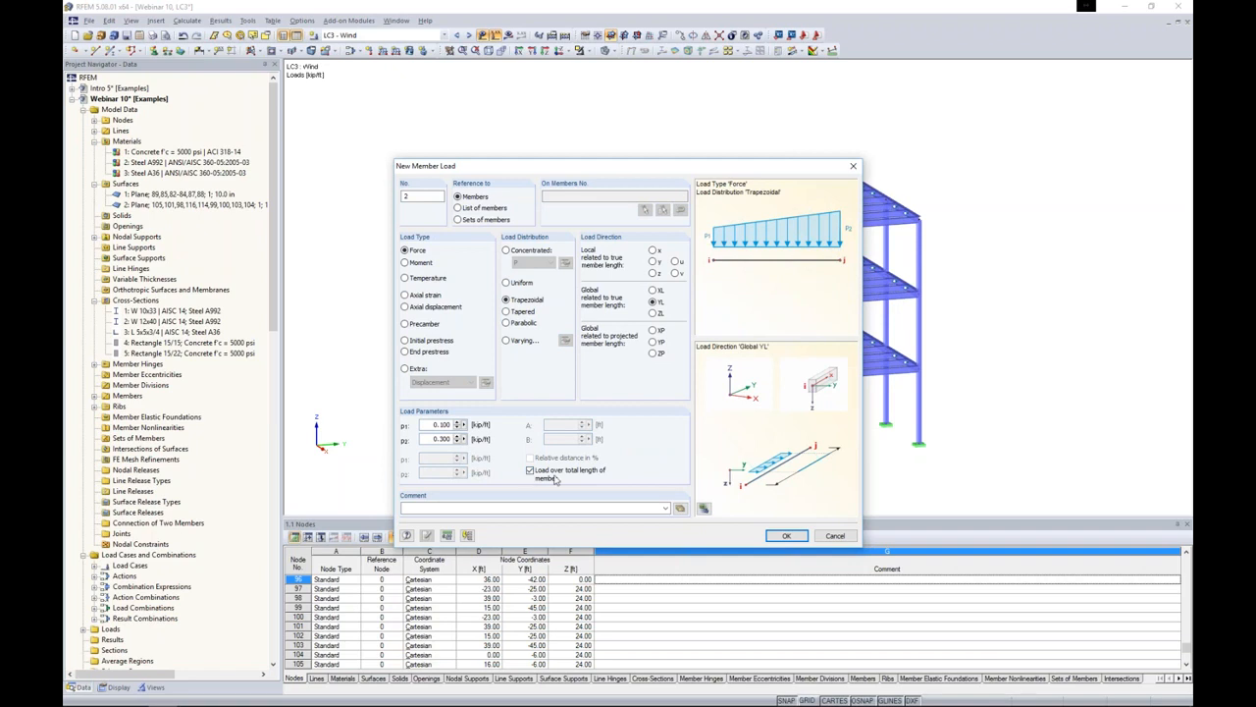
{"action": "left_click", "coordinate": [786, 535]}
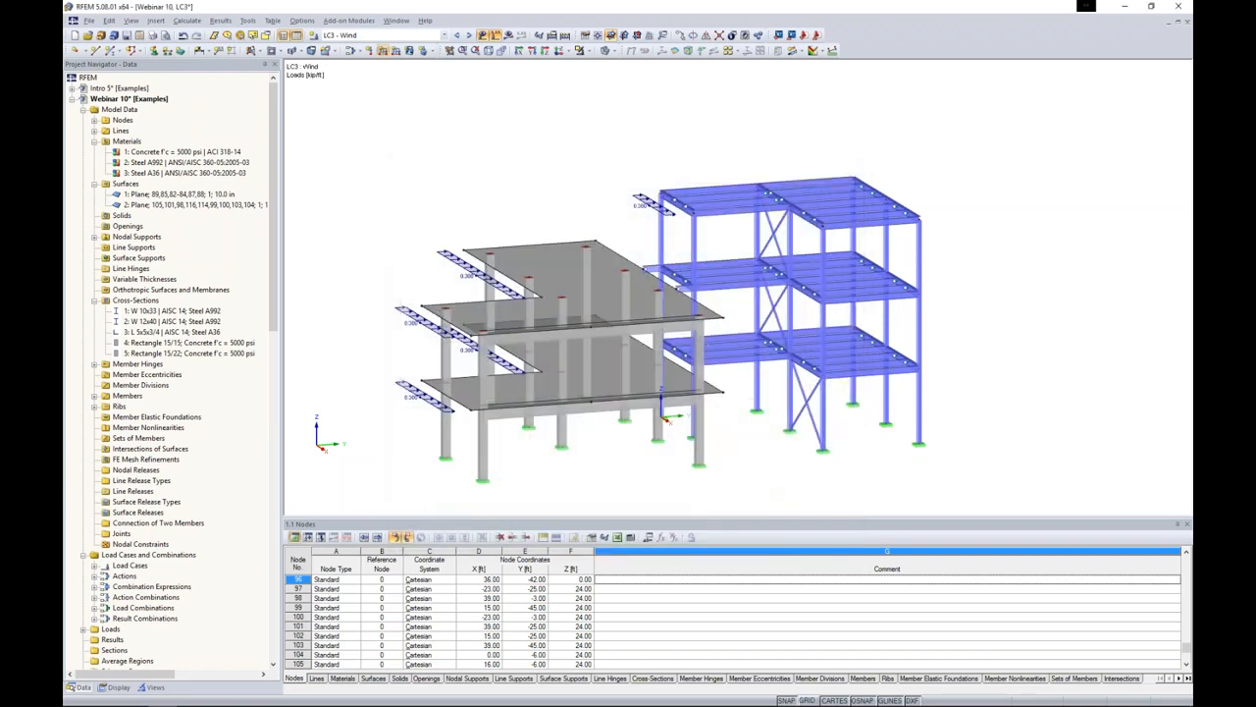
- Apply the trapezoidal load to the two windward top-storey steel columns and the windward concrete columns on both storeys
{"action": "left_click", "coordinate": [695, 253]}
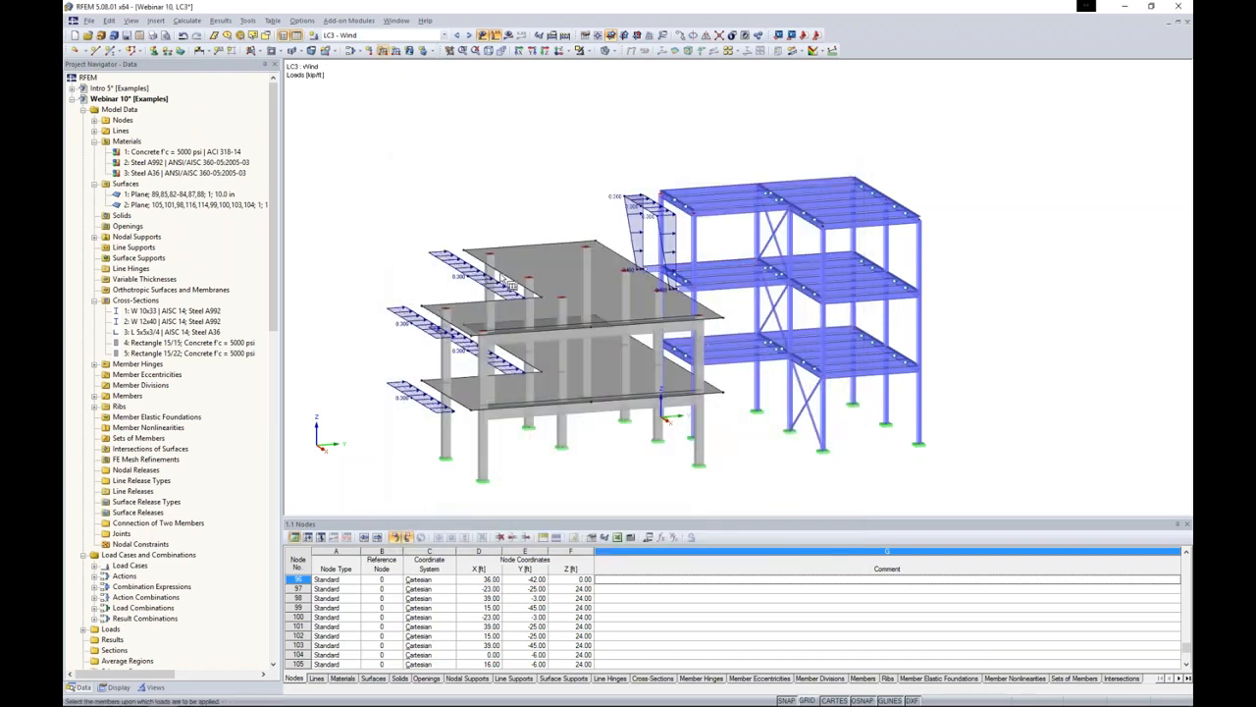
{"action": "left_click", "coordinate": [491, 289]}
{"action": "left_click", "coordinate": [528, 293]}
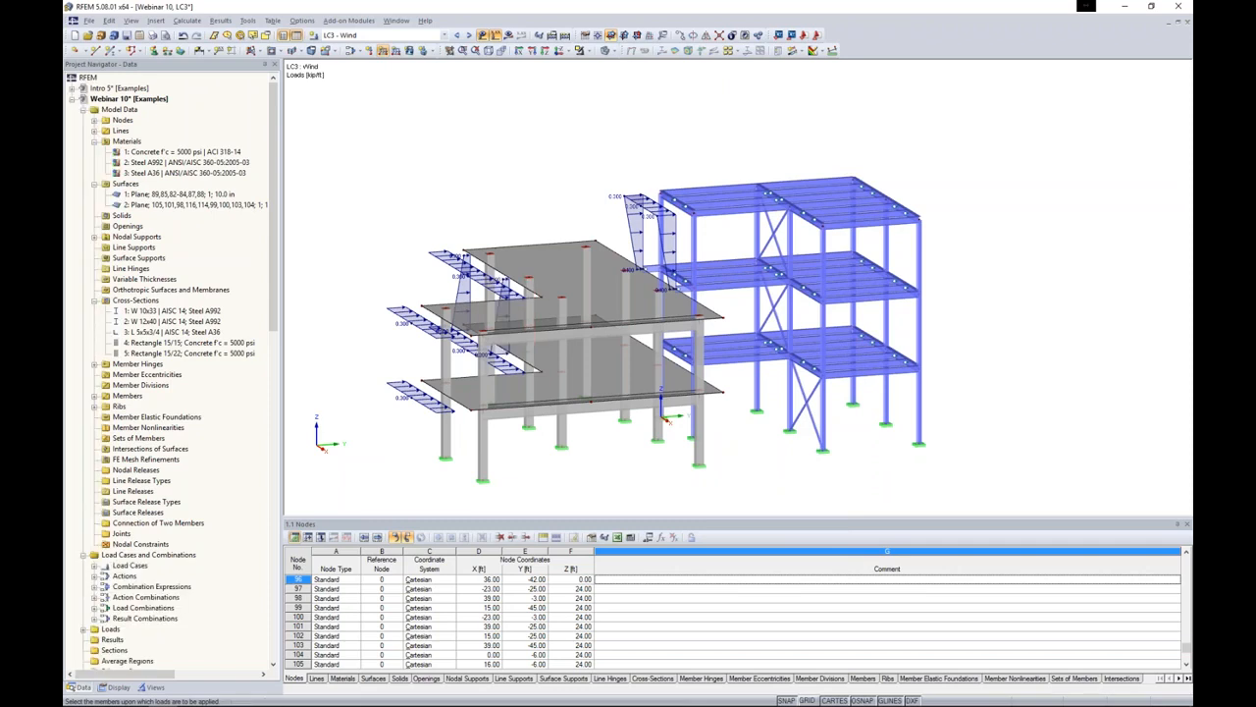
{"action": "left_click", "coordinate": [446, 341]}
{"action": "left_click", "coordinate": [482, 365]}
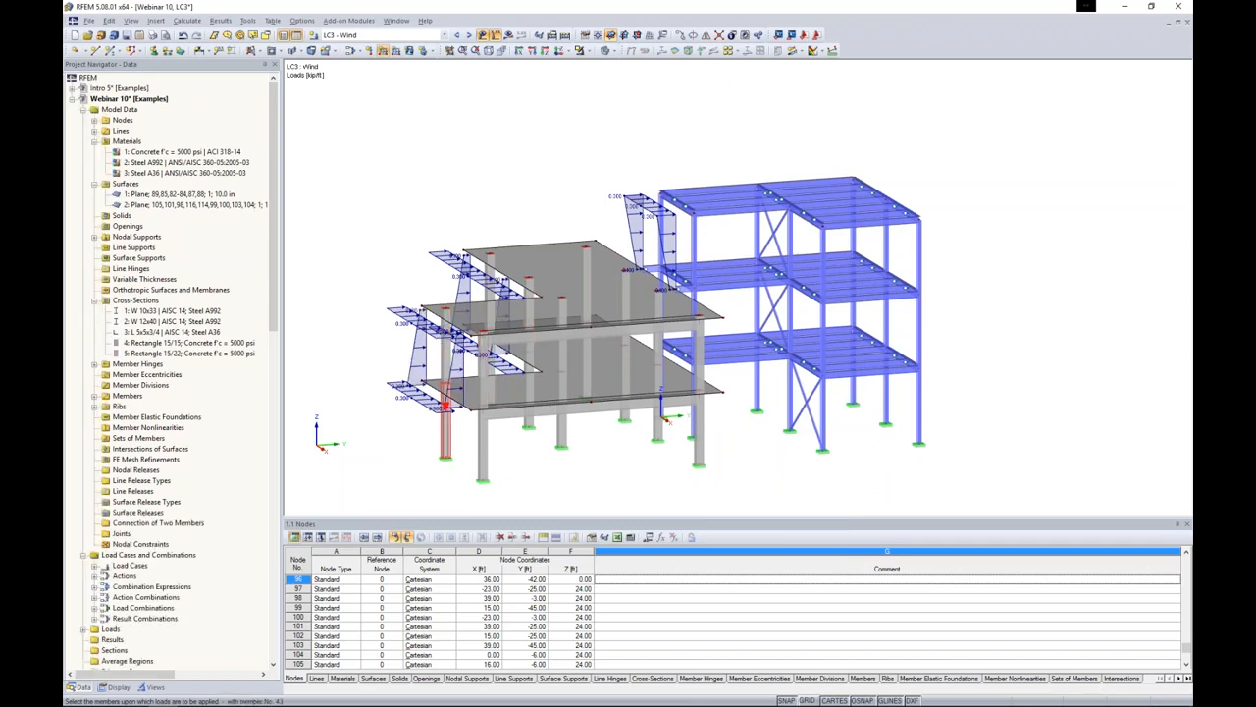
{"action": "left_click", "coordinate": [444, 422]}
{"action": "left_click", "coordinate": [483, 444]}
{"action": "middle_click_drag", "start_coordinate": [448, 428], "coordinate": [555, 417], "text": "ctrl"}
{"action": "left_click", "coordinate": [554, 417]}
{"action": "left_click", "coordinate": [451, 407]}
{"action": "middle_click_drag", "start_coordinate": [403, 418], "coordinate": [904, 350], "text": "ctrl"}
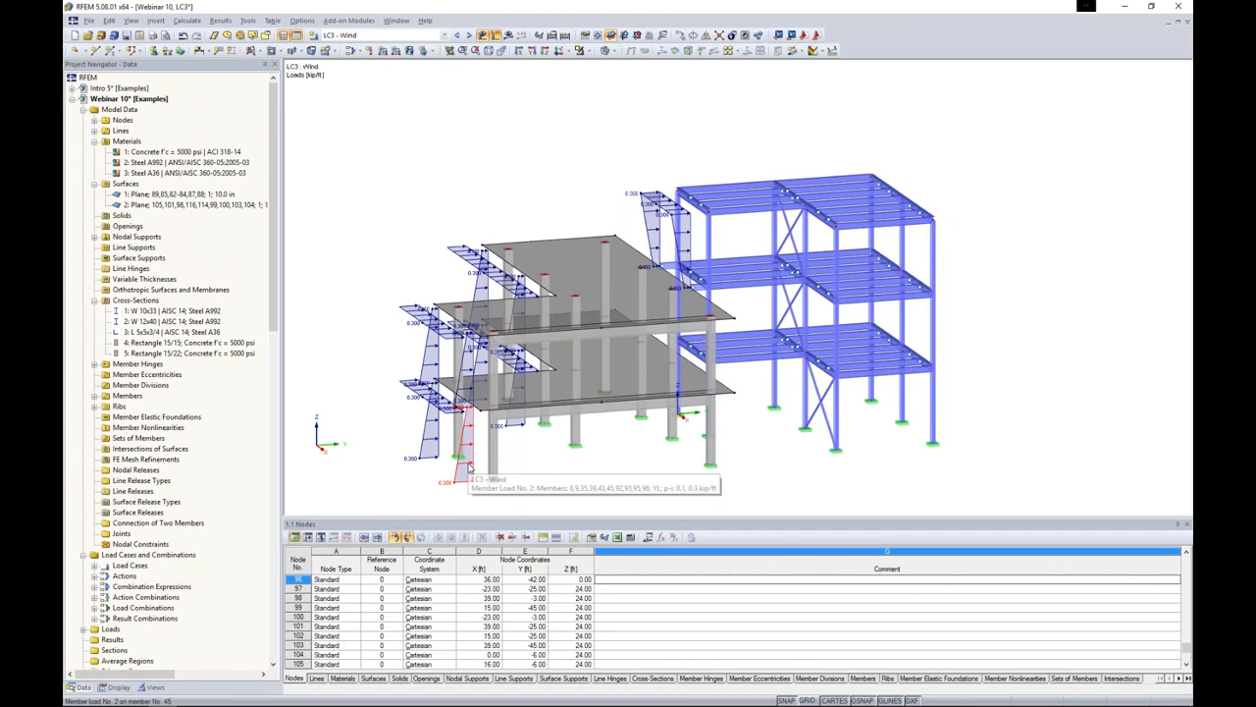
{"action": "left_click", "coordinate": [322, 448]}
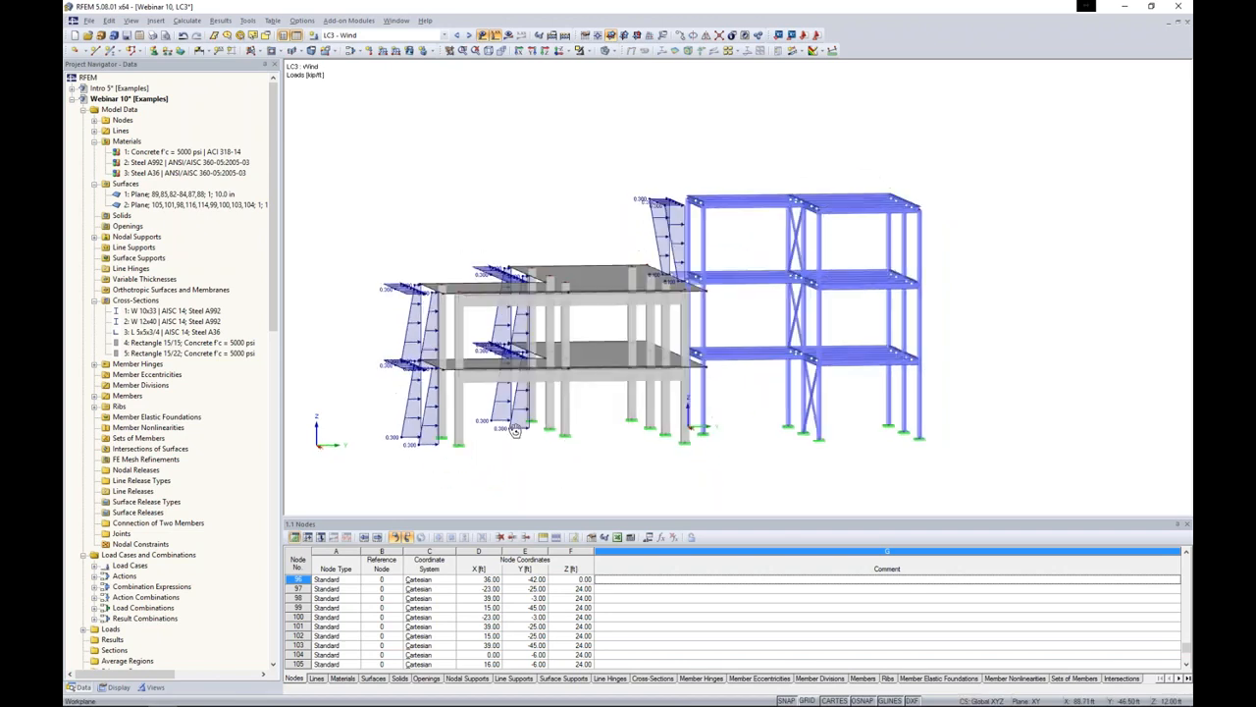
- Reverse the member orientation of all concrete columns on both storeys to flip their trapezoidal wind loads
{"action": "scroll", "coordinate": [619, 409], "scroll_direction": "up", "scroll_amount": 2}
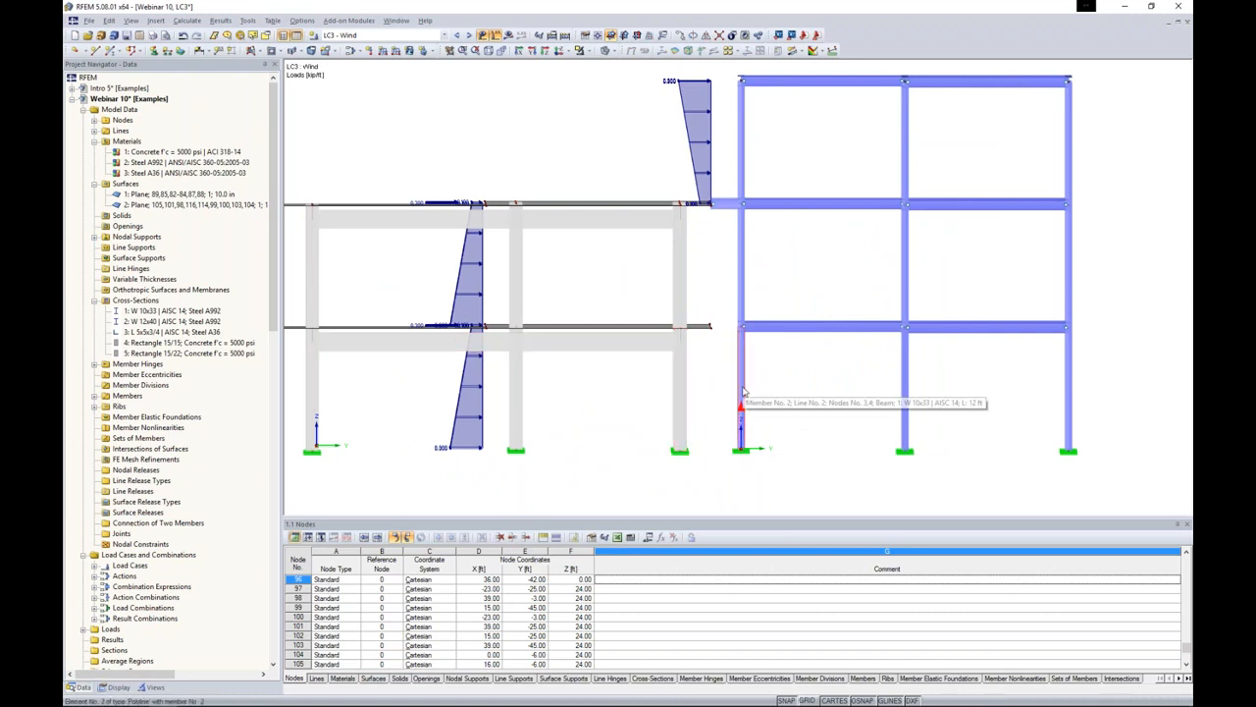
{"action": "scroll", "coordinate": [743, 391], "scroll_direction": "down", "scroll_amount": 2}
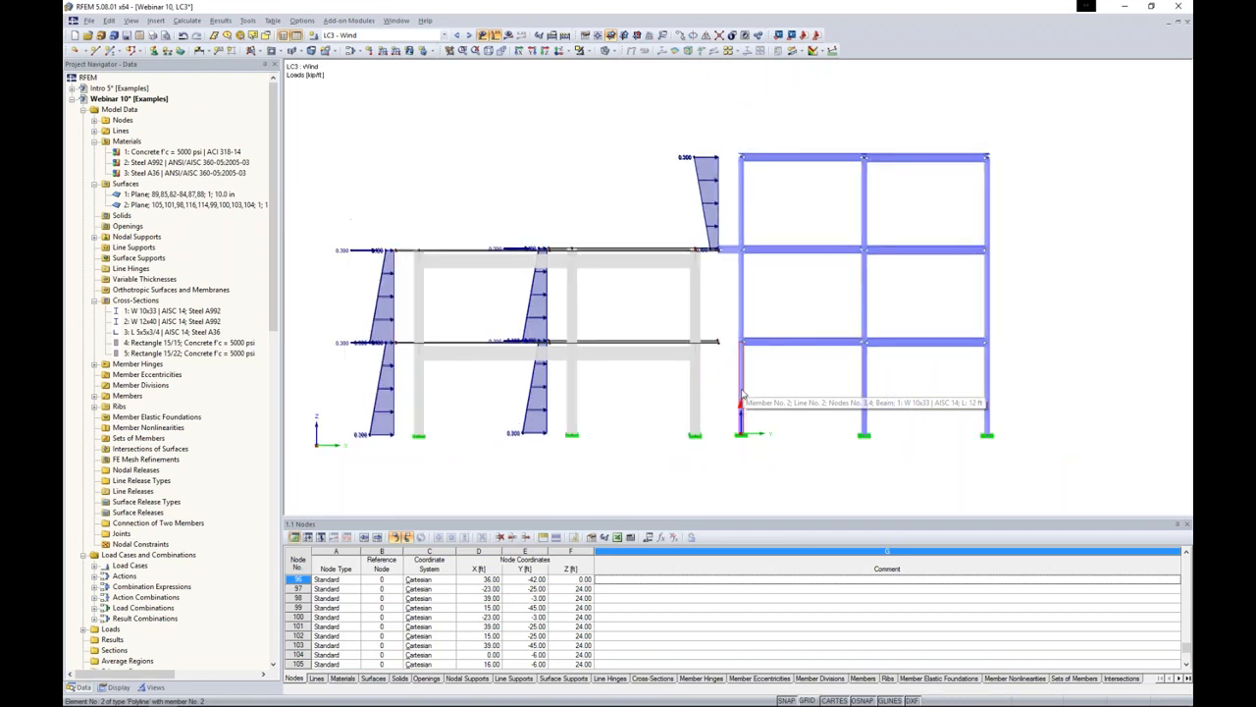
{"action": "middle_click_drag", "start_coordinate": [743, 393], "coordinate": [796, 394]}
{"action": "left_click", "coordinate": [576, 378]}
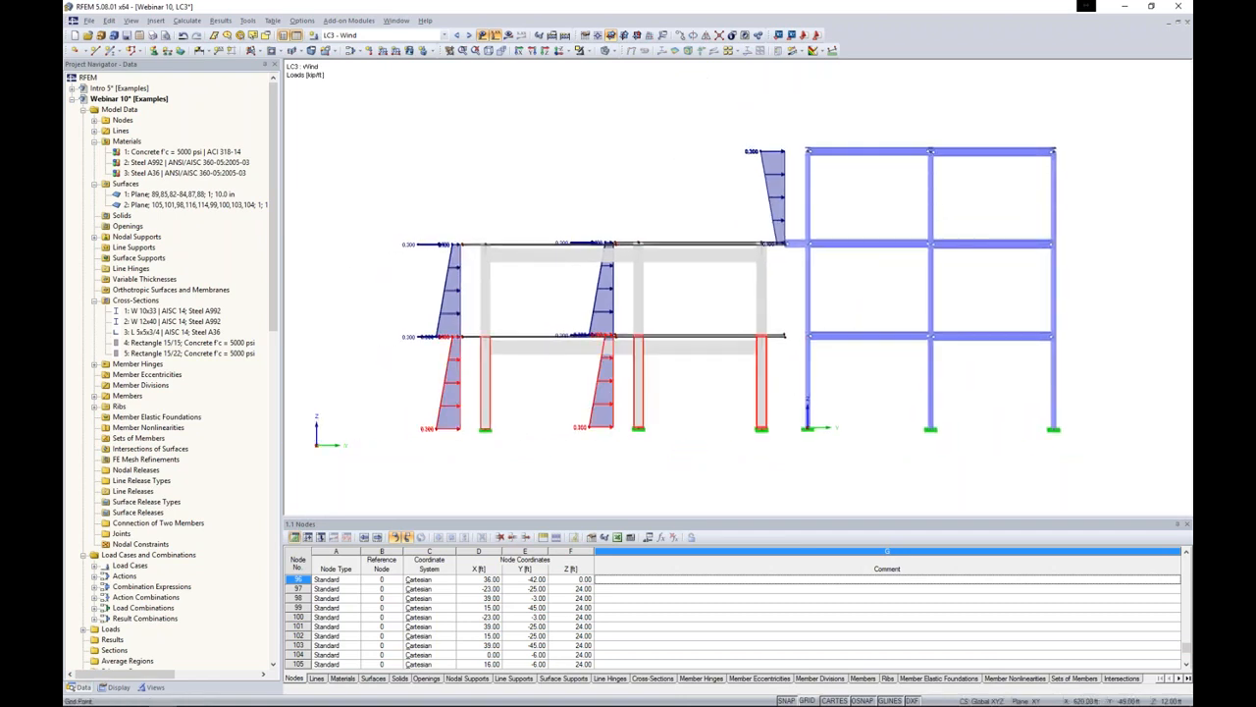
{"action": "left_click", "coordinate": [506, 284], "text": "ctrl"}
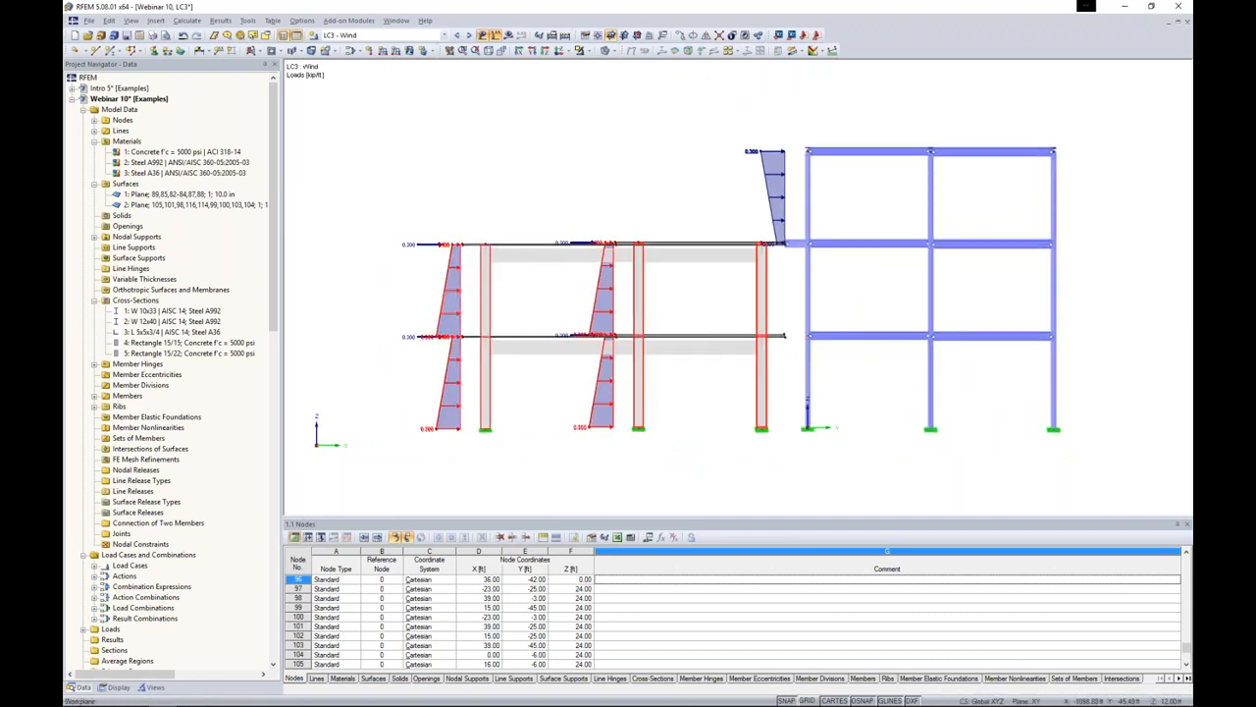
{"action": "right_click", "coordinate": [486, 287]}
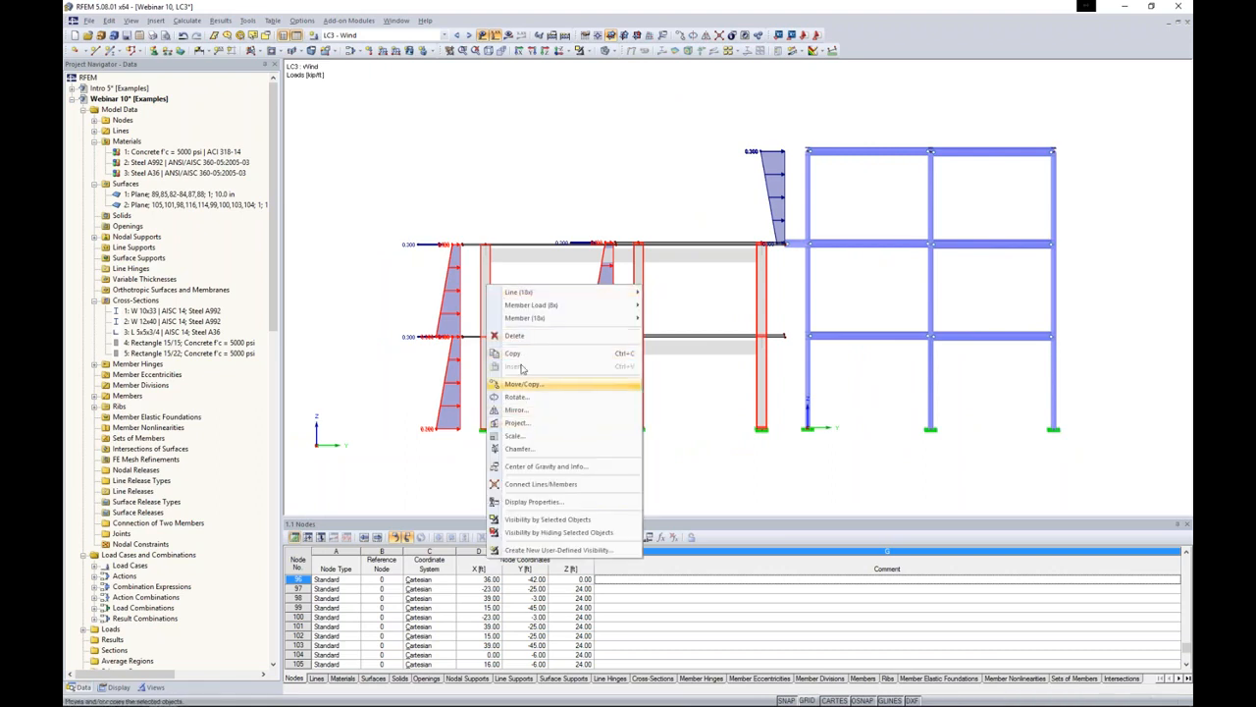
{"action": "mouse_move", "coordinate": [527, 320]}
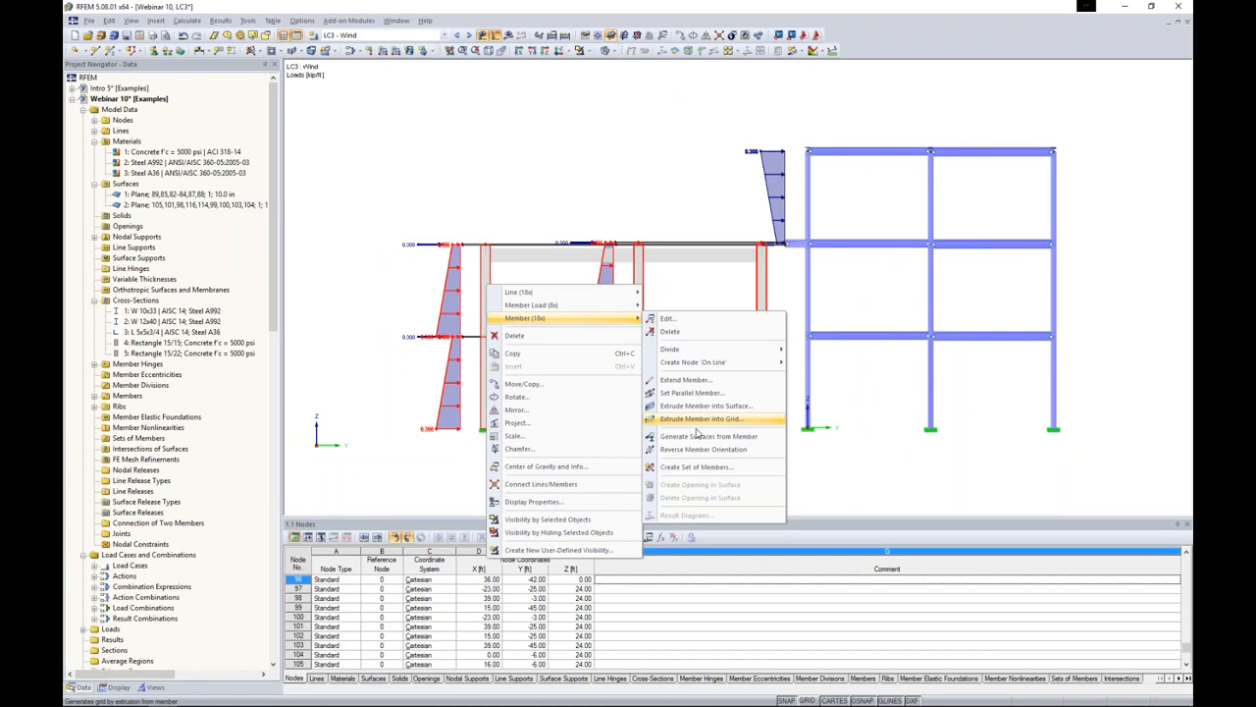
{"action": "left_click", "coordinate": [690, 454]}
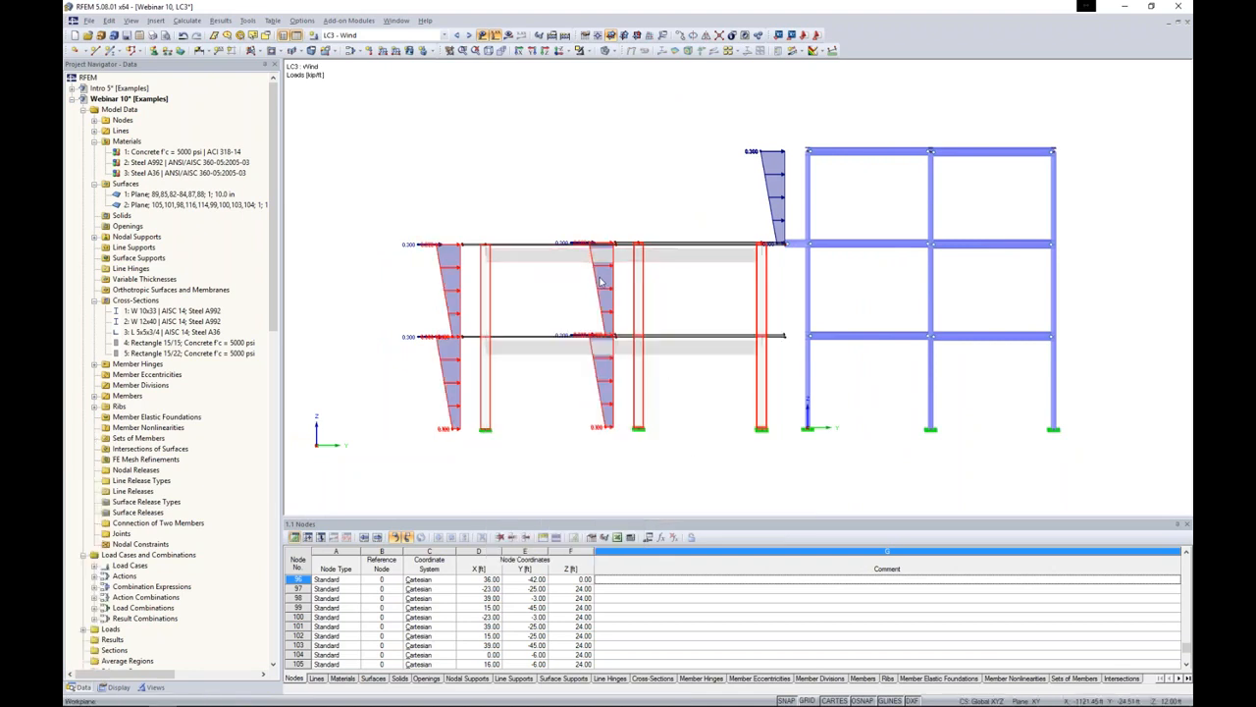
{"action": "left_click", "coordinate": [626, 185]}
{"action": "middle_click_drag", "start_coordinate": [594, 184], "coordinate": [763, 191], "text": "ctrl"}
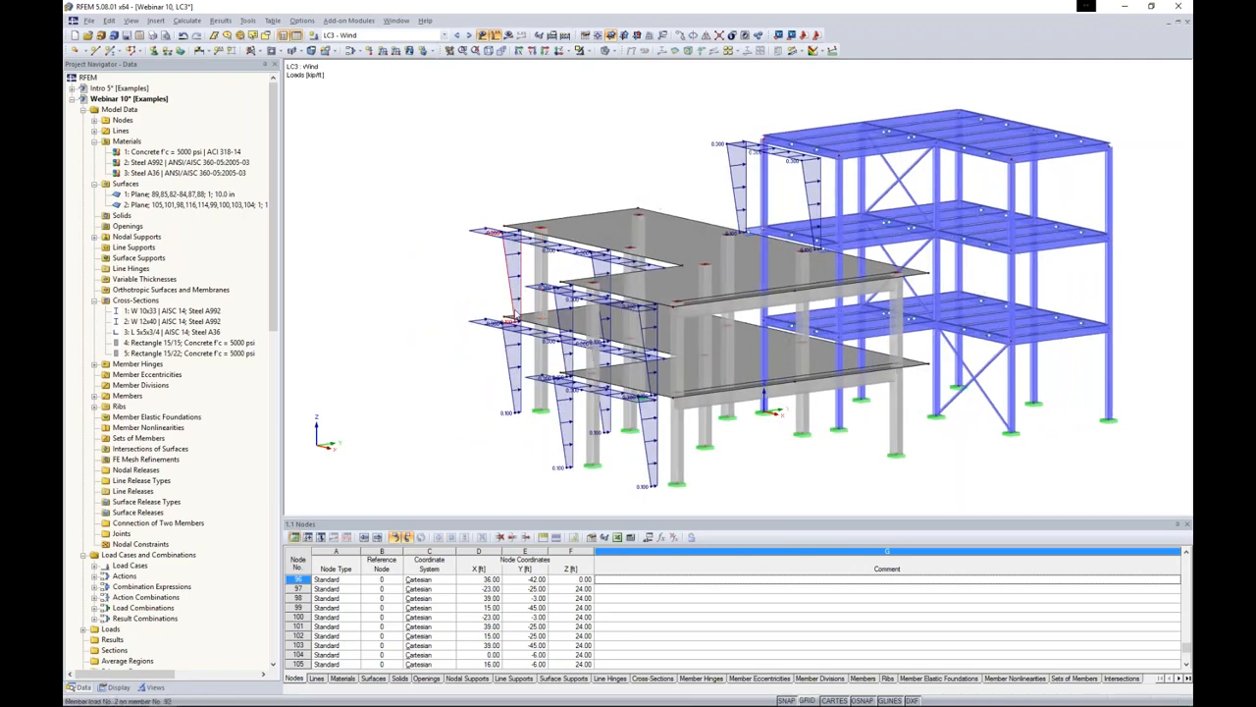
{"action": "scroll", "coordinate": [444, 270], "scroll_direction": "down", "scroll_amount": 2}
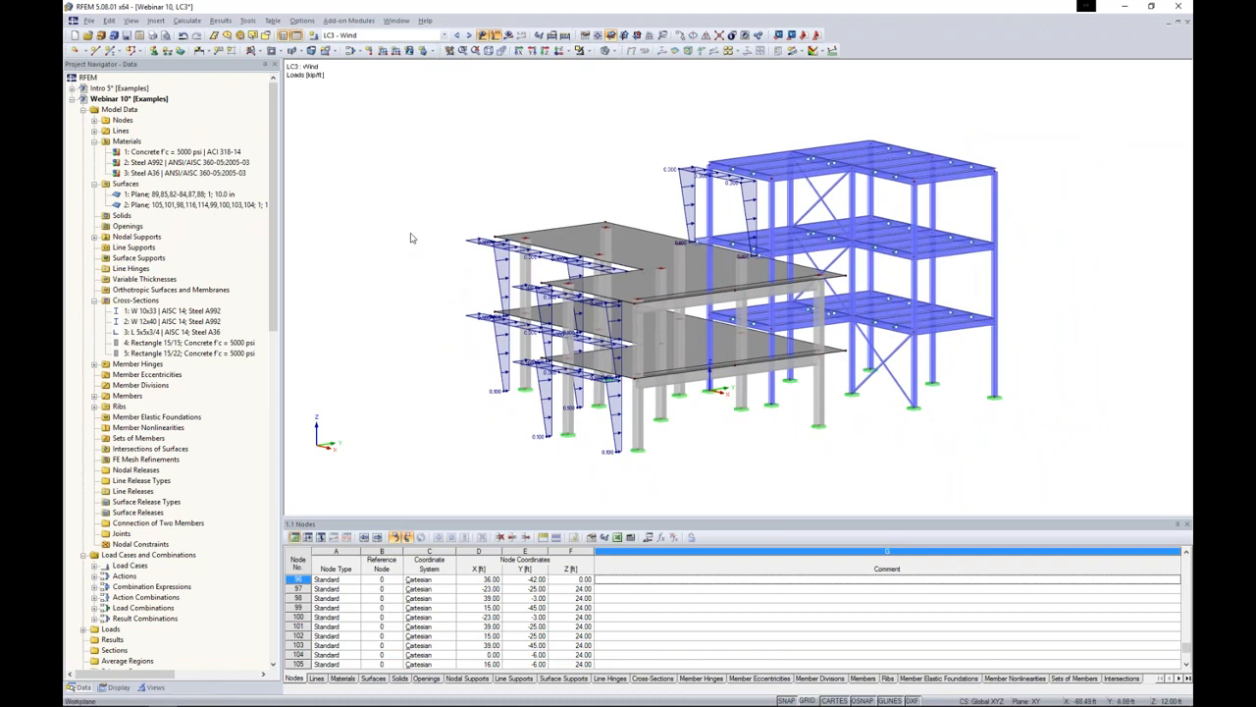
- Review the loads of combinations CO3 - 1.2D + L + W through CO6 - D, and hide the load display
{"action": "left_click", "coordinate": [444, 34]}
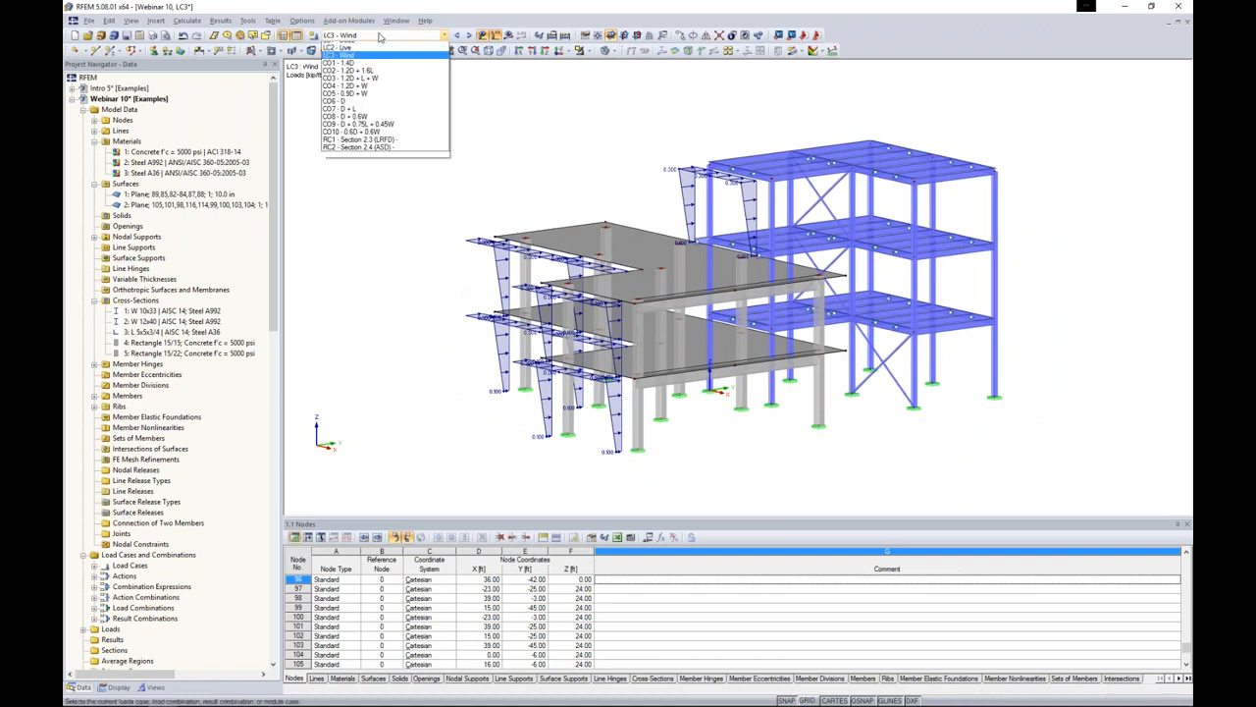
{"action": "left_click", "coordinate": [412, 84]}
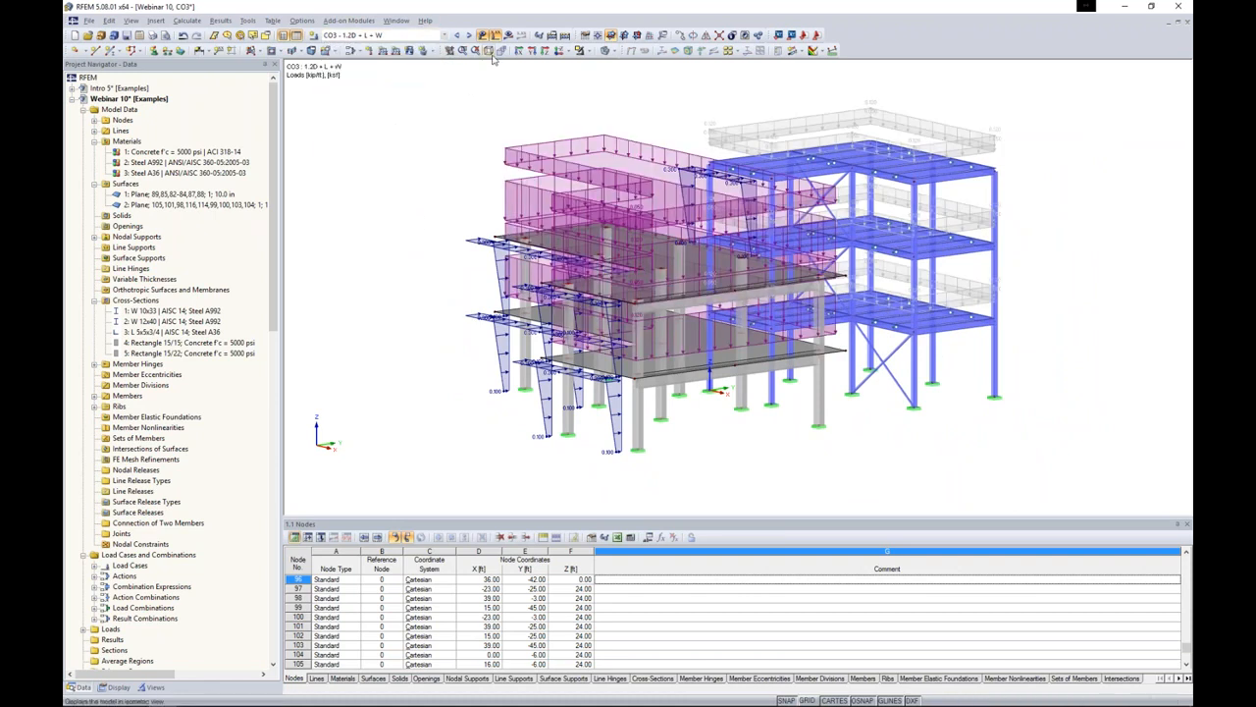
{"action": "left_click", "coordinate": [468, 36]}
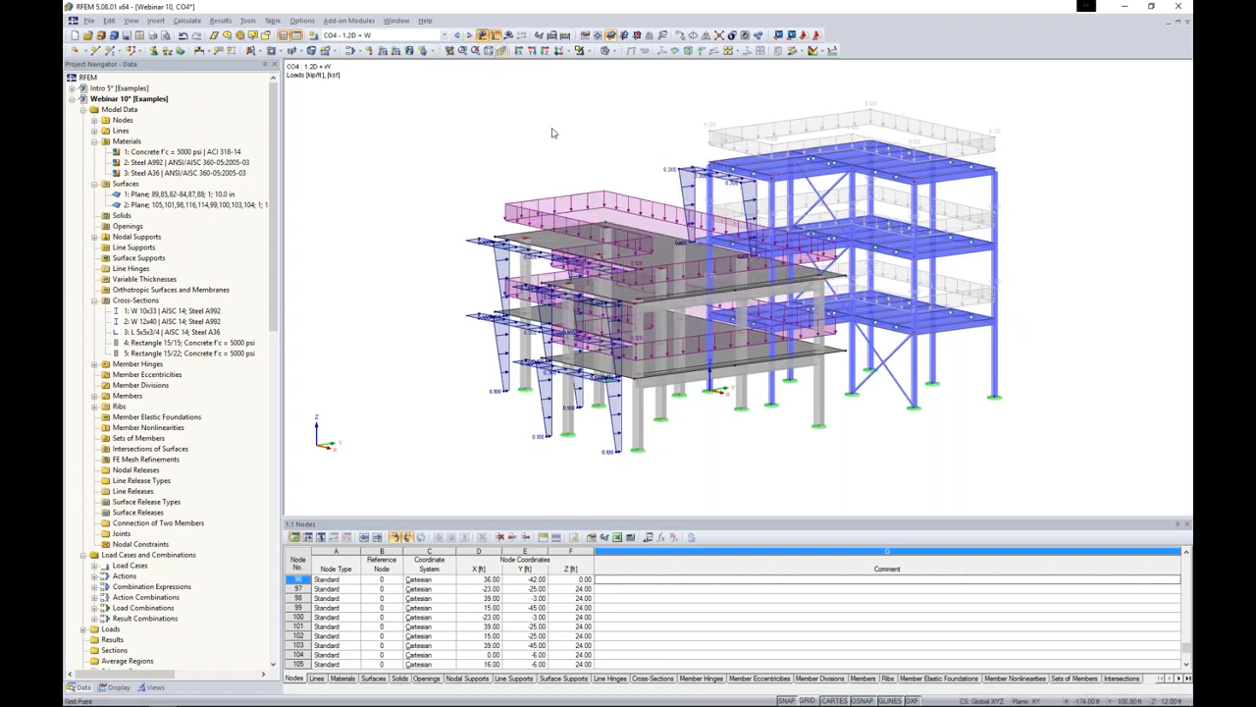
{"action": "left_click", "coordinate": [469, 36]}
{"action": "left_click", "coordinate": [469, 36]}
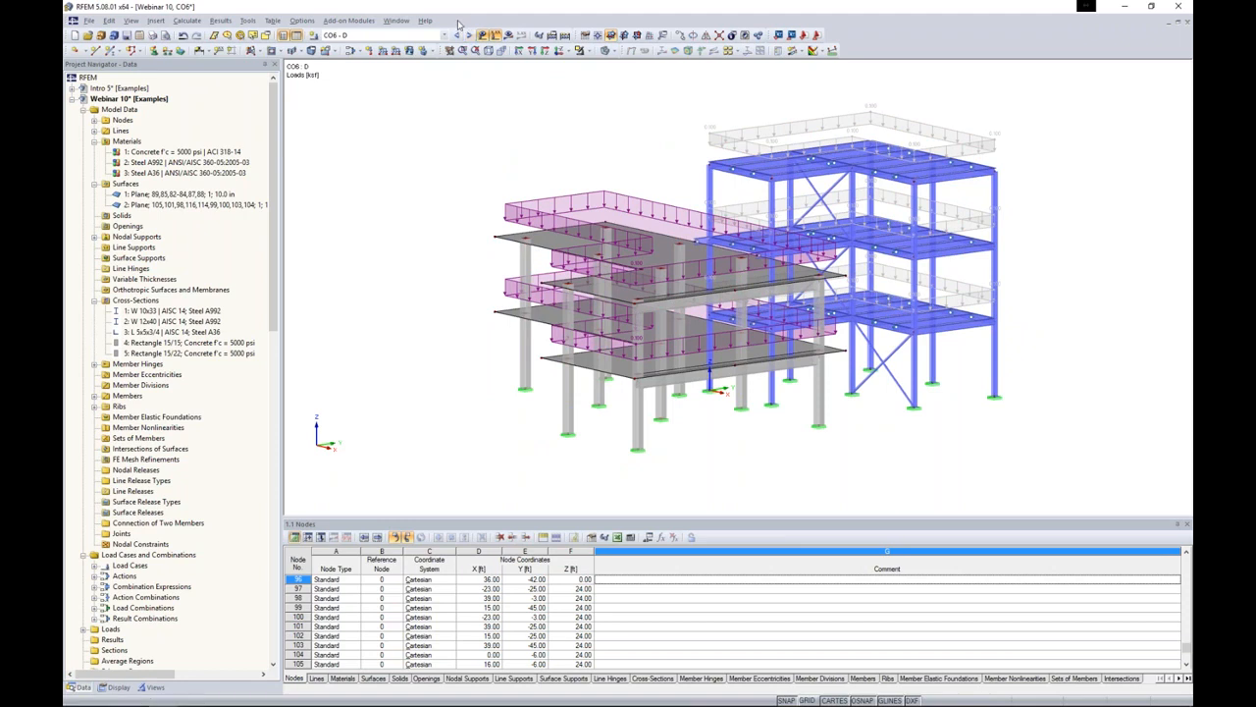
{"action": "scroll", "coordinate": [460, 145], "scroll_direction": "down", "scroll_amount": 1}
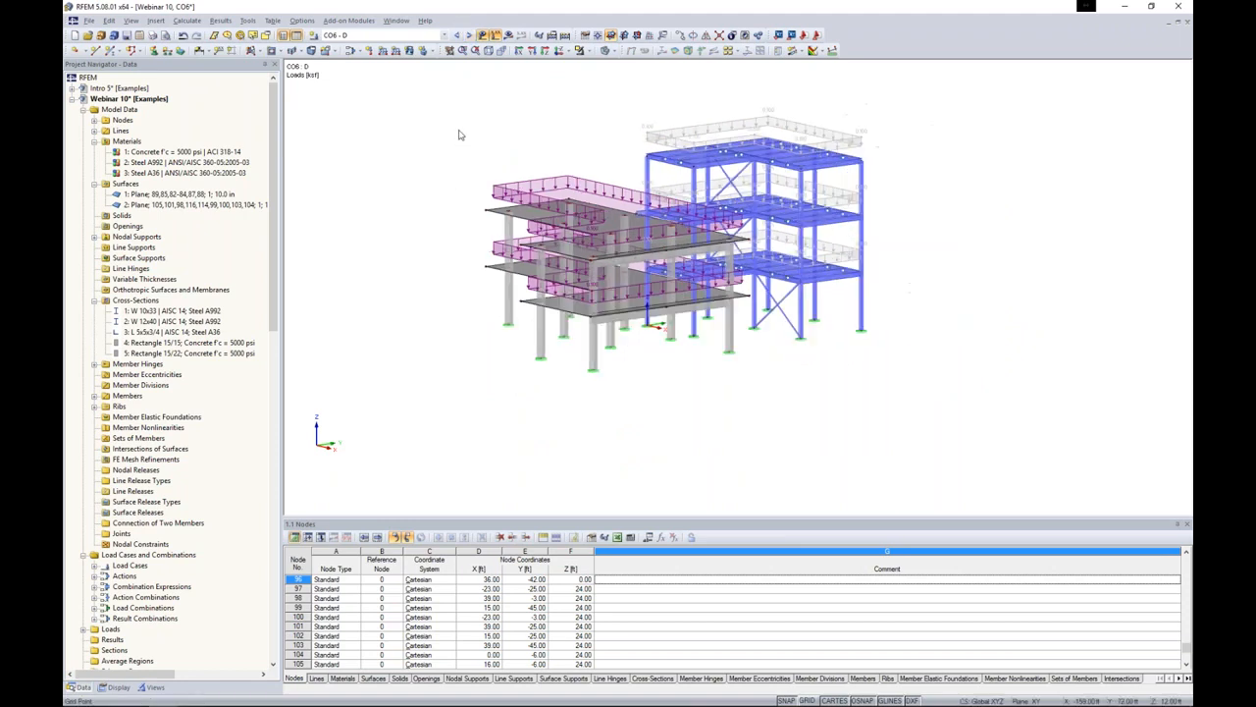
{"action": "left_click", "coordinate": [481, 36]}
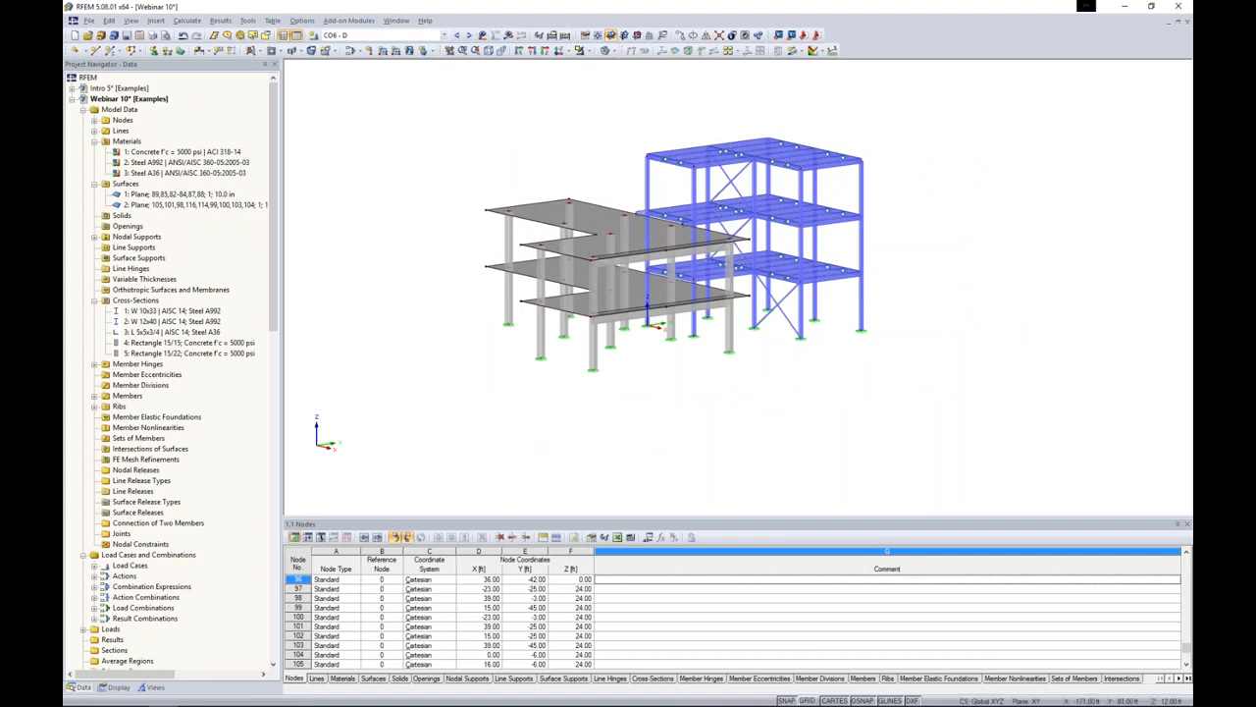
- Review the FE mesh settings, including target element length, member divisions and element shapes, and leave them without saving
{"action": "left_click", "coordinate": [187, 20]}
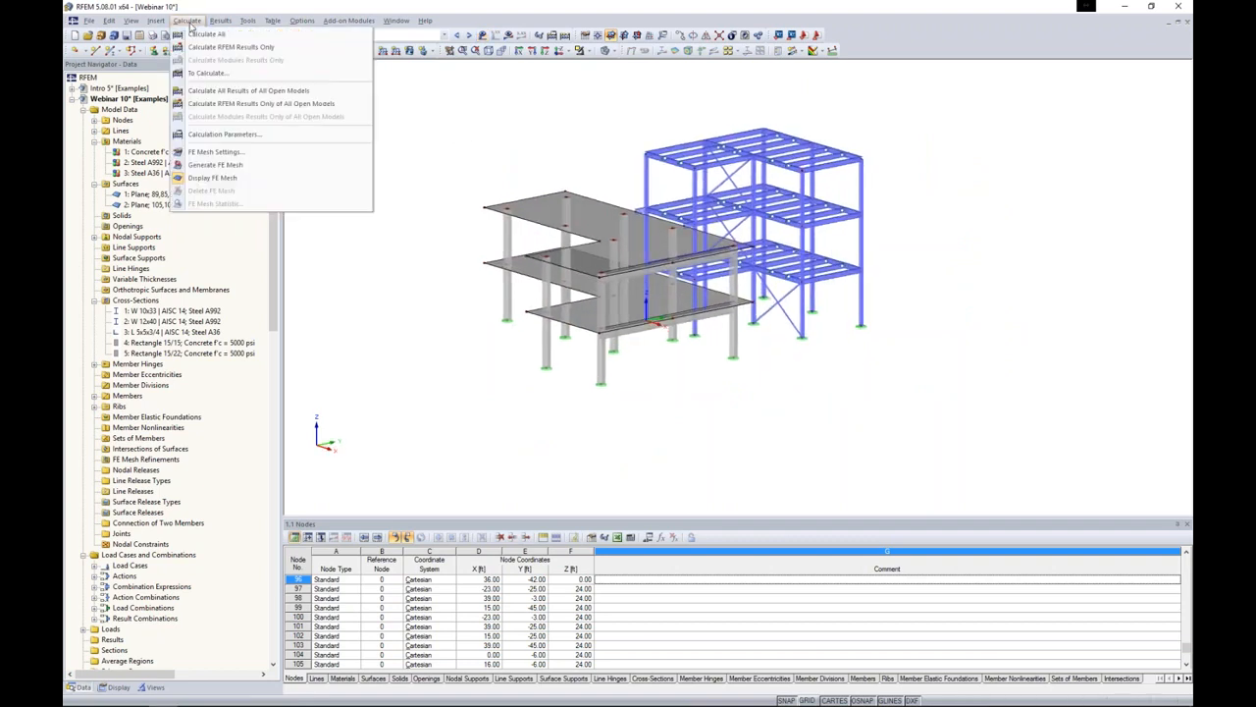
{"action": "left_click", "coordinate": [214, 152]}
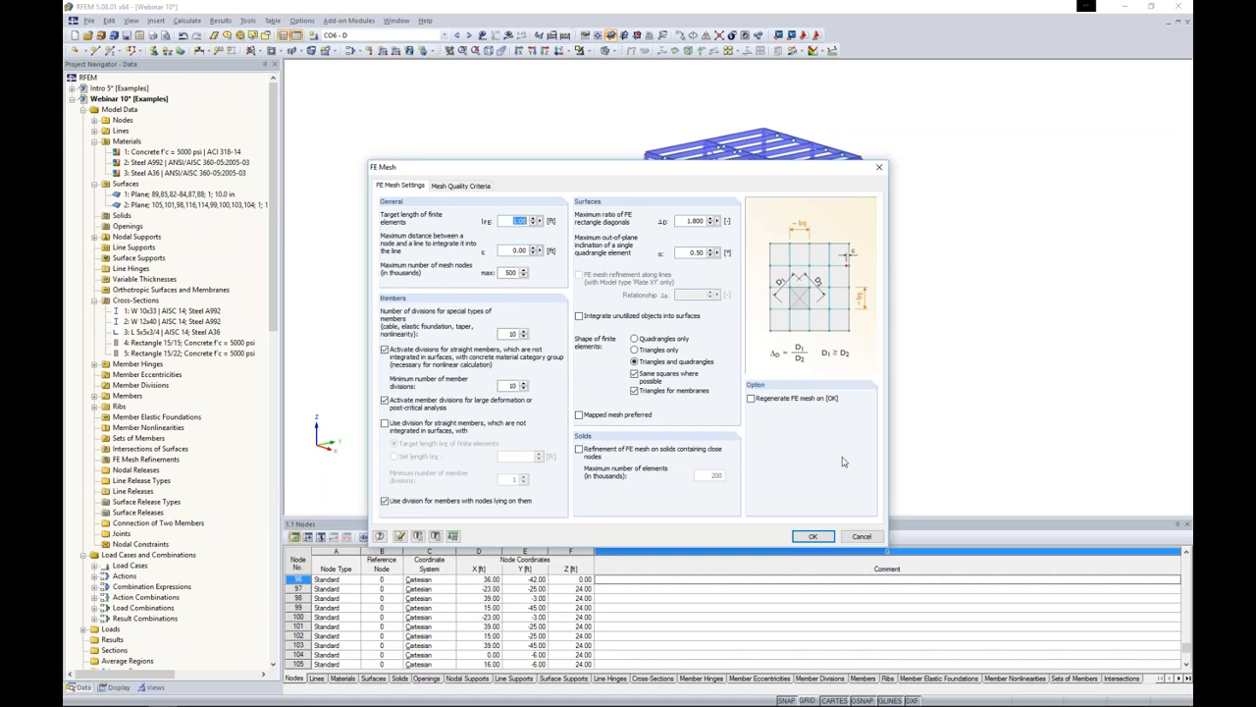
{"action": "left_click", "coordinate": [861, 536]}
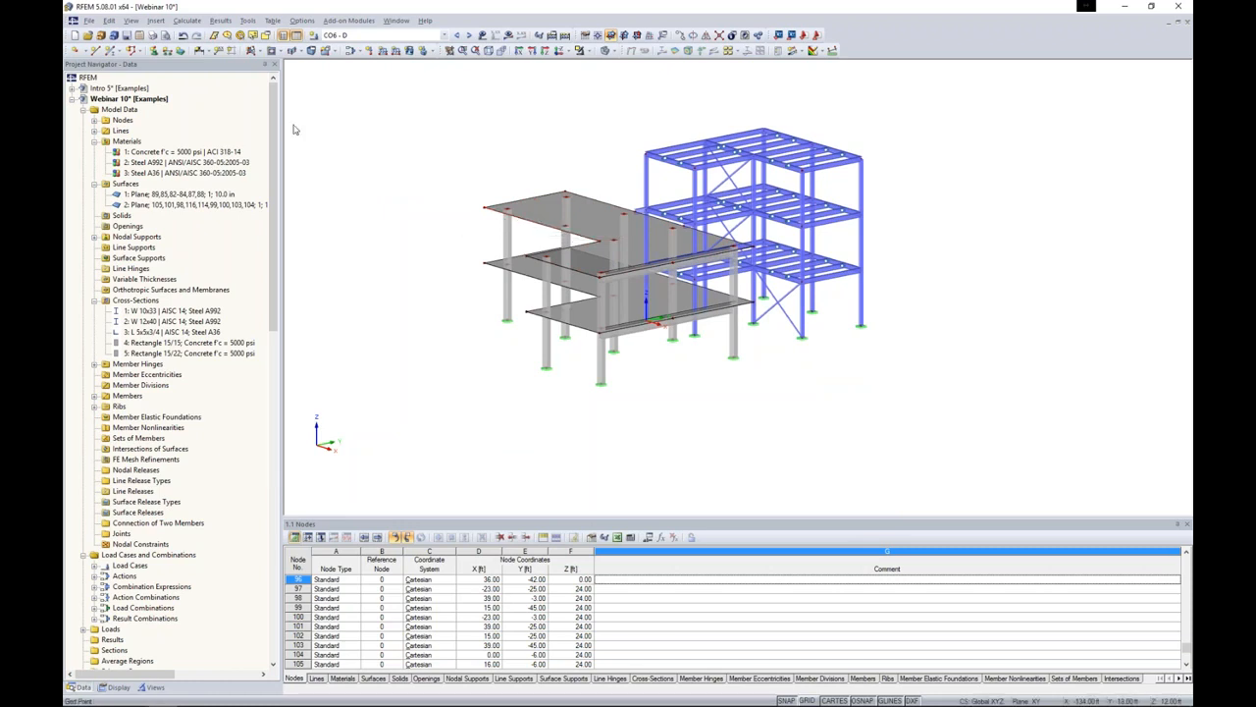
- Generate the FE mesh and inspect it on the concrete slabs in the wireframe display model
{"action": "left_click", "coordinate": [182, 23]}
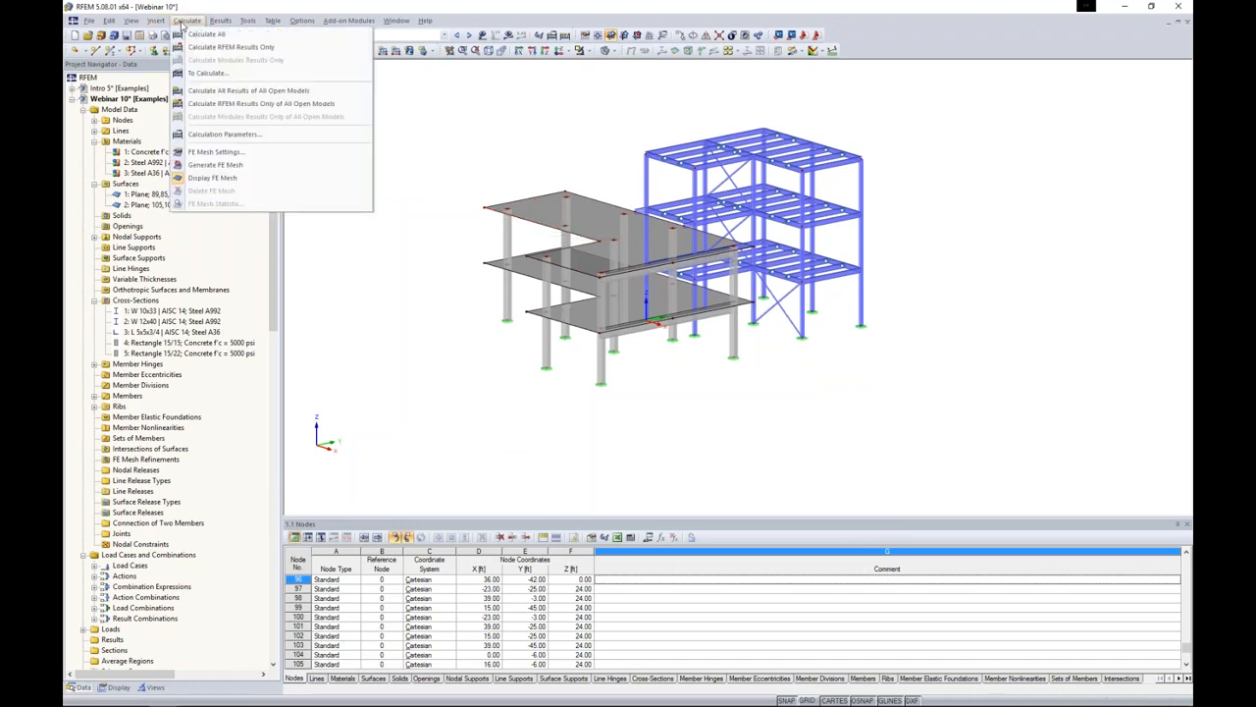
{"action": "left_click", "coordinate": [255, 164]}
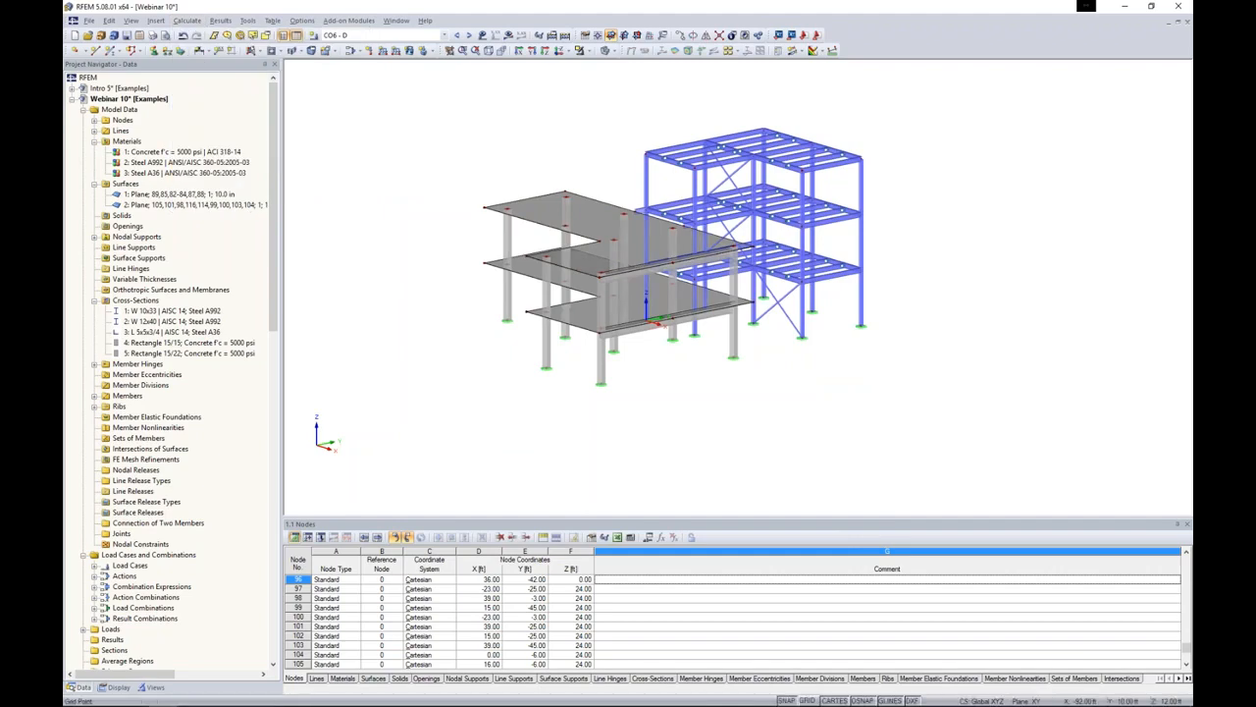
{"action": "left_click", "coordinate": [611, 50]}
{"action": "left_click", "coordinate": [620, 69]}
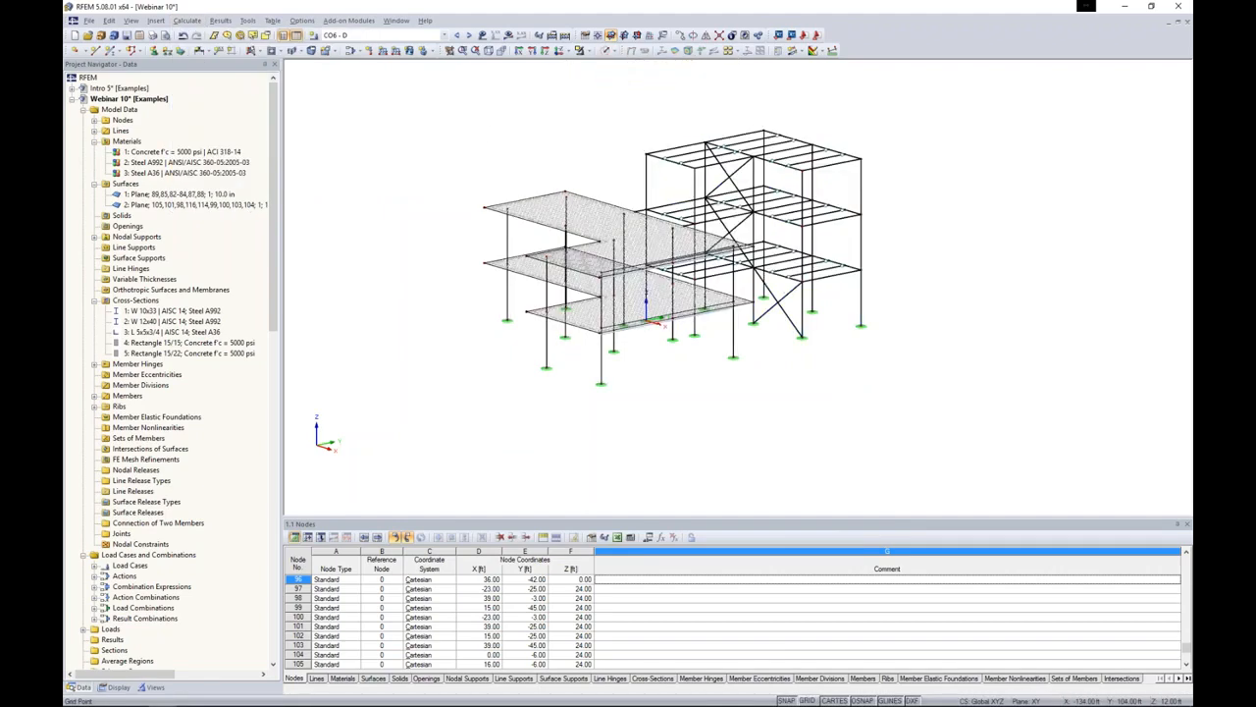
{"action": "middle_click_drag", "start_coordinate": [589, 163], "coordinate": [616, 155], "text": "ctrl"}
{"action": "scroll", "coordinate": [572, 214], "scroll_direction": "up", "scroll_amount": 3}
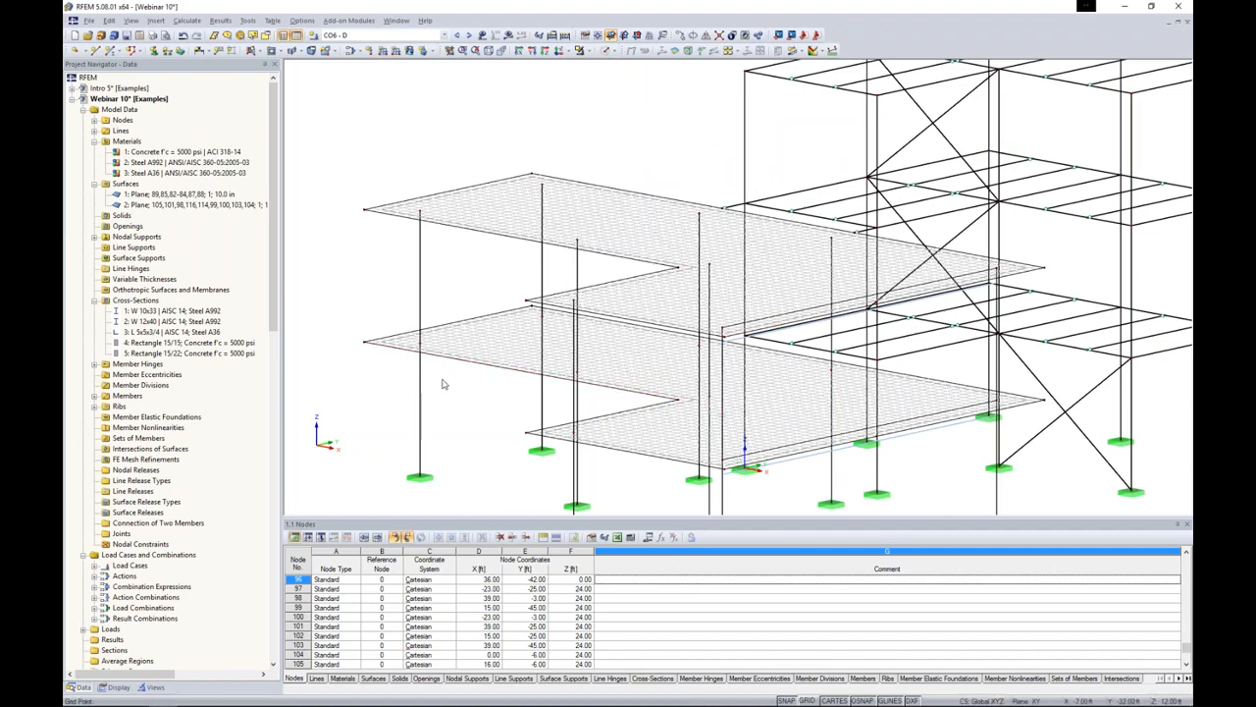
{"action": "middle_click_drag", "start_coordinate": [464, 388], "coordinate": [520, 382], "text": "ctrl"}
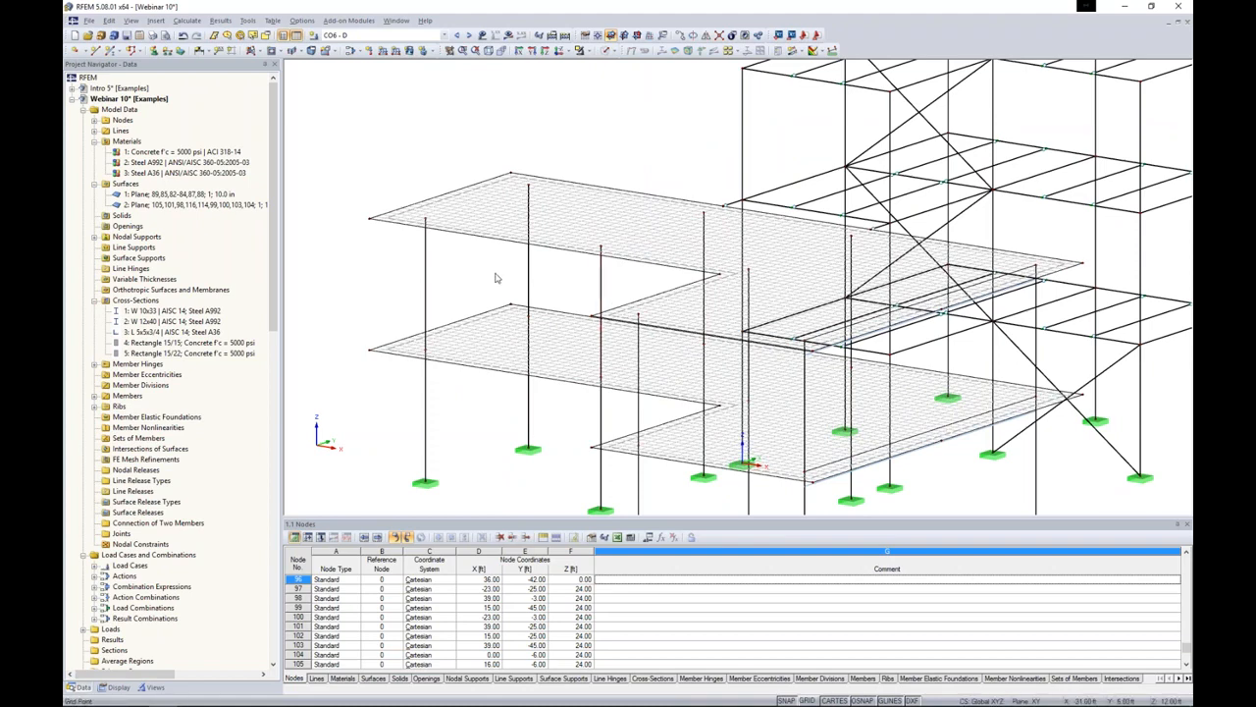
{"action": "scroll", "coordinate": [497, 277], "scroll_direction": "down", "scroll_amount": 2}
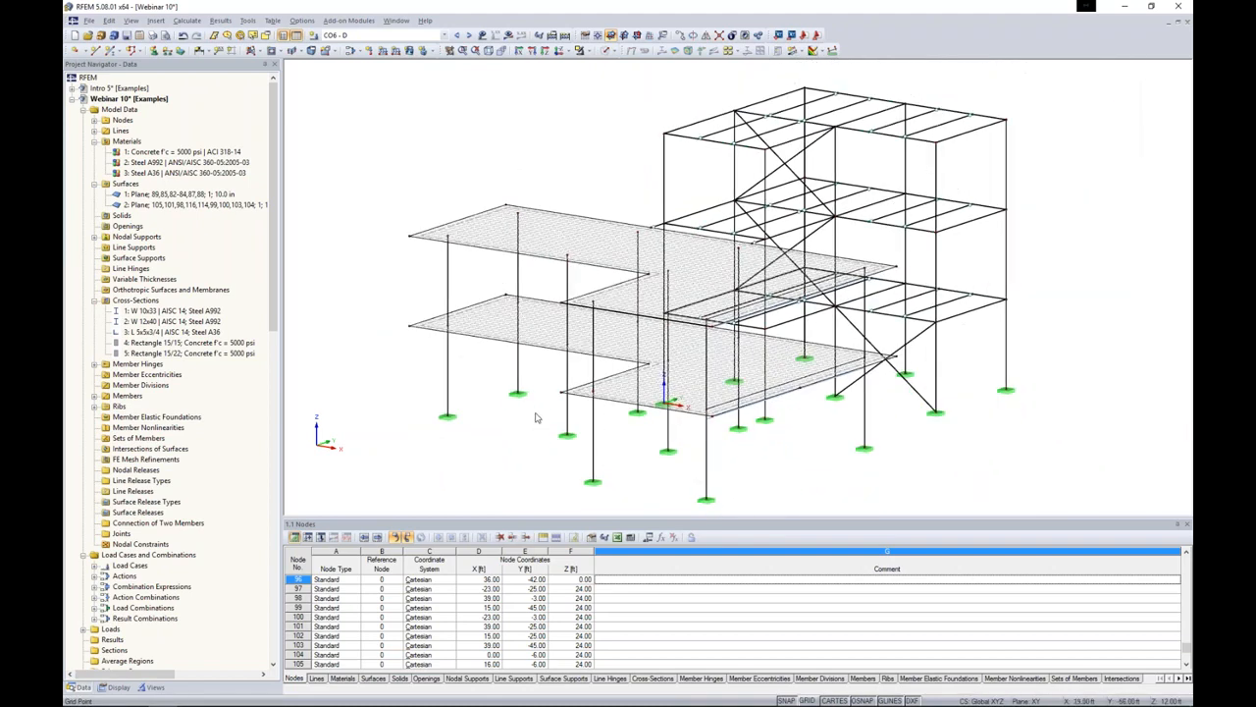
- Restore the solid transparent display model and run Calculate All for the structure
{"action": "left_click", "coordinate": [608, 50]}
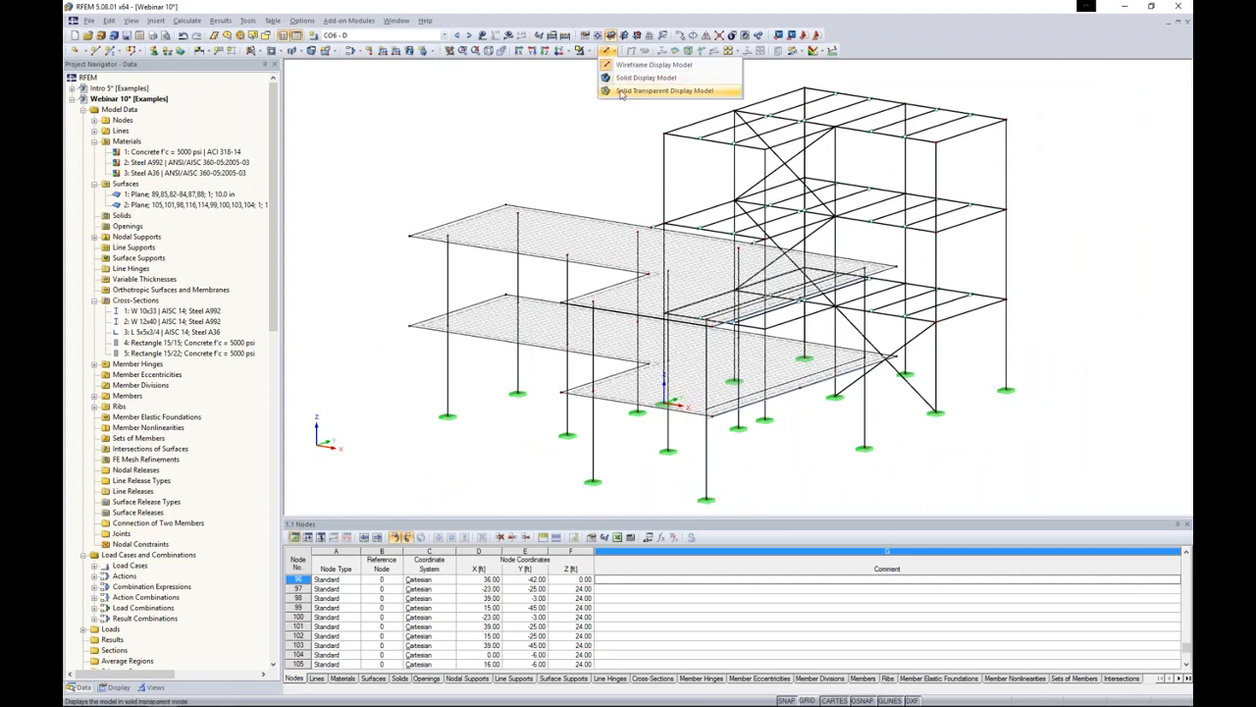
{"action": "left_click", "coordinate": [620, 91]}
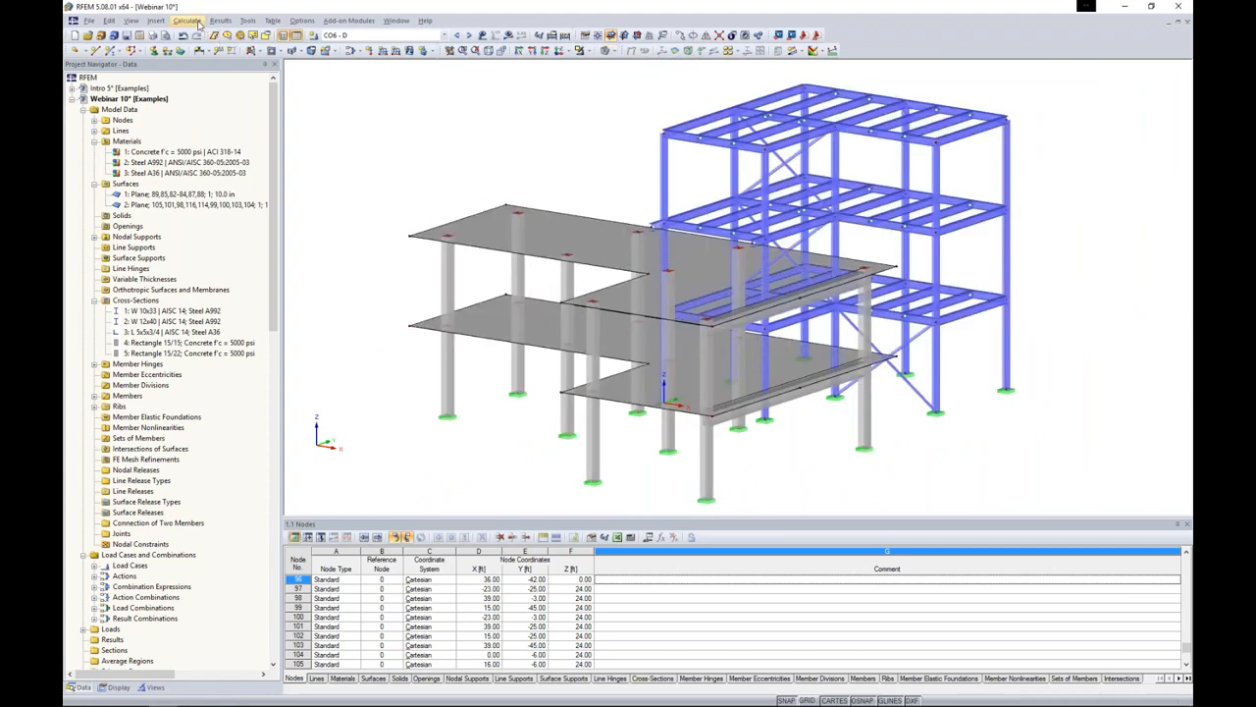
{"action": "left_click", "coordinate": [188, 21]}
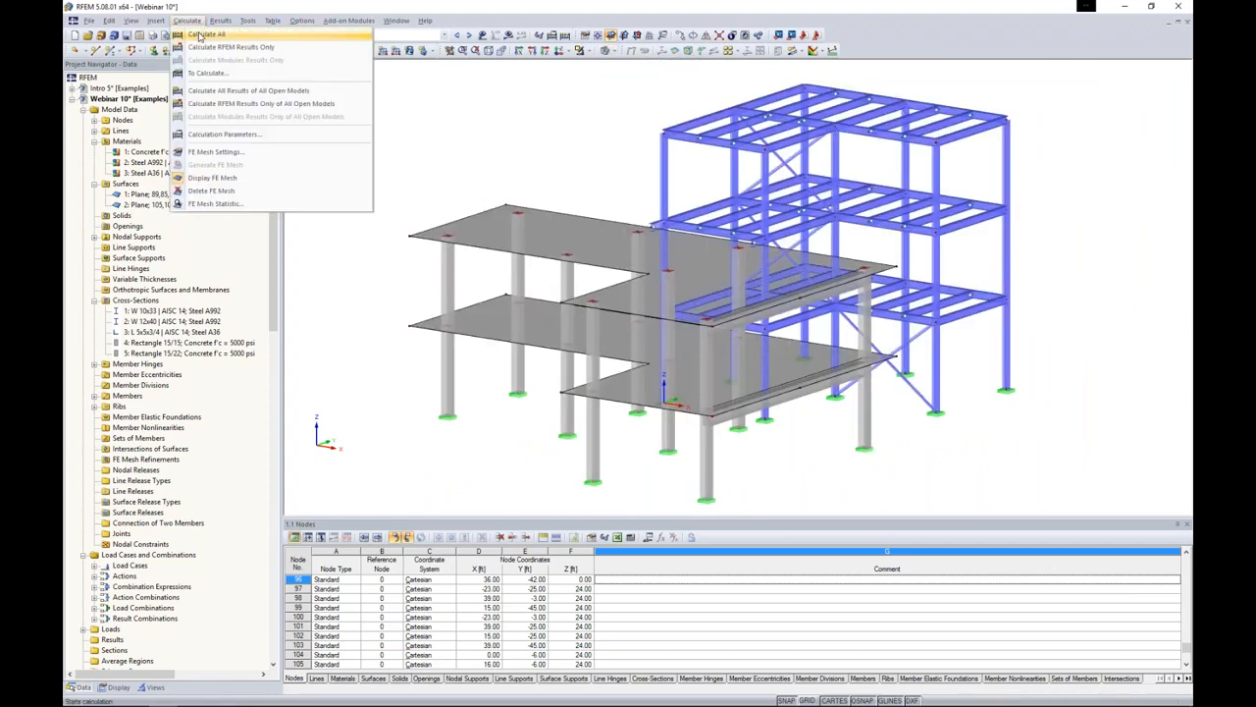
{"action": "left_click", "coordinate": [206, 34]}
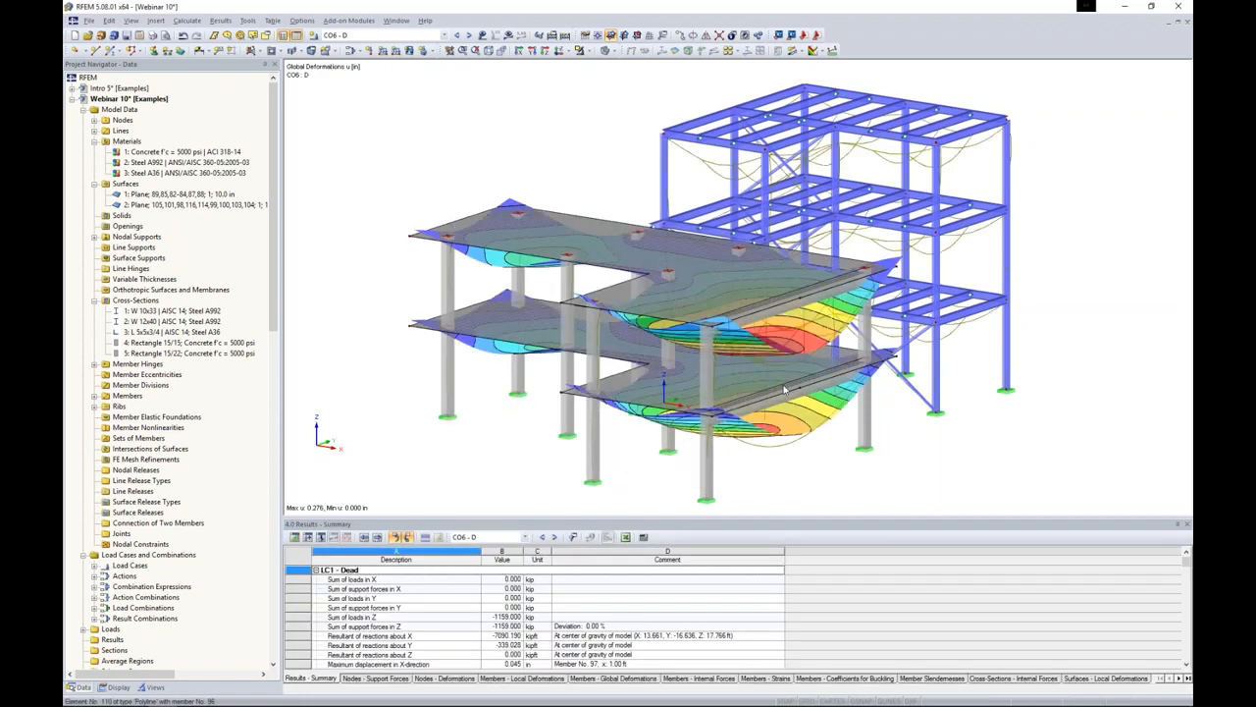
- Examine the global deformations of CO6 - D, showing the Y component followed by the Z component
{"action": "middle_click_drag", "start_coordinate": [830, 459], "coordinate": [726, 460], "text": "ctrl"}
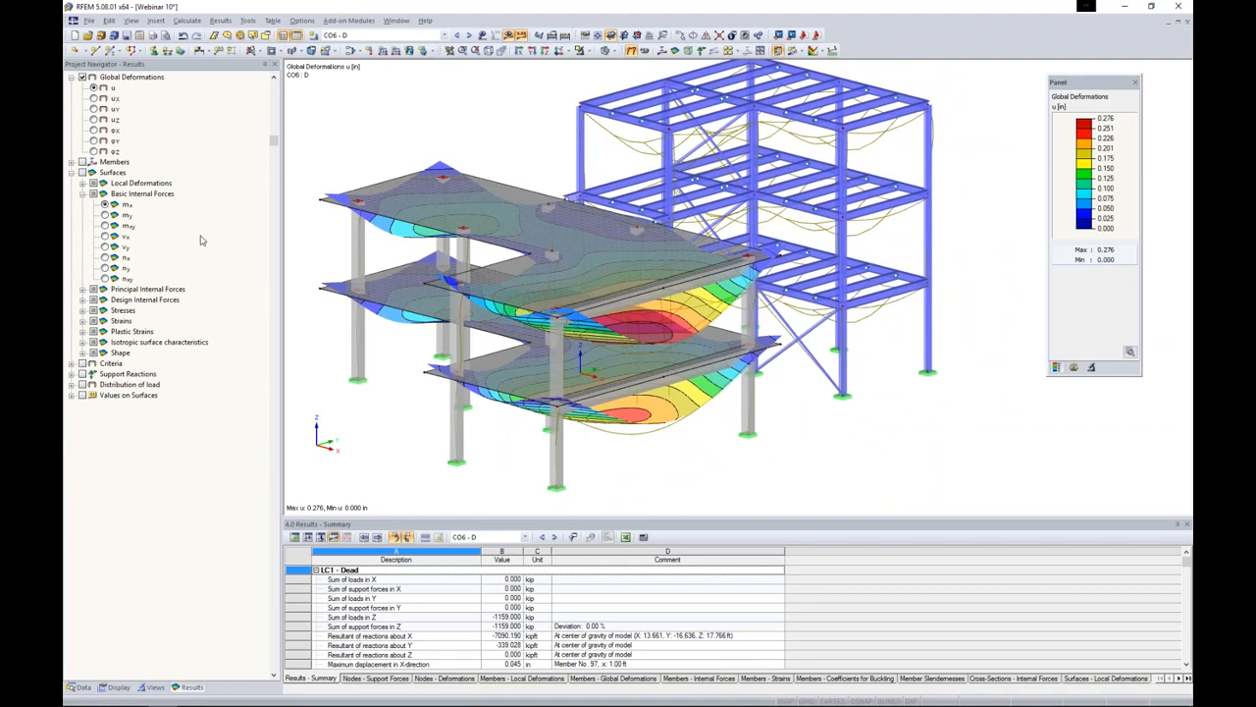
{"action": "left_click", "coordinate": [95, 108]}
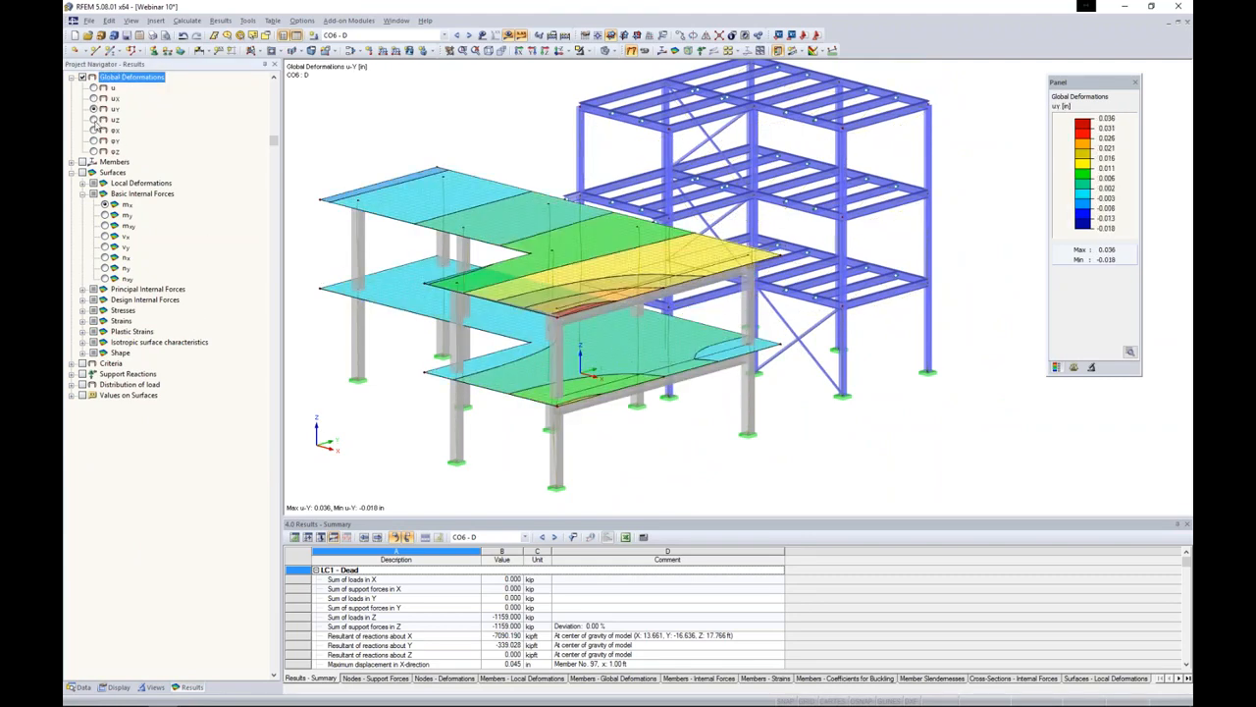
{"action": "left_click", "coordinate": [94, 119]}
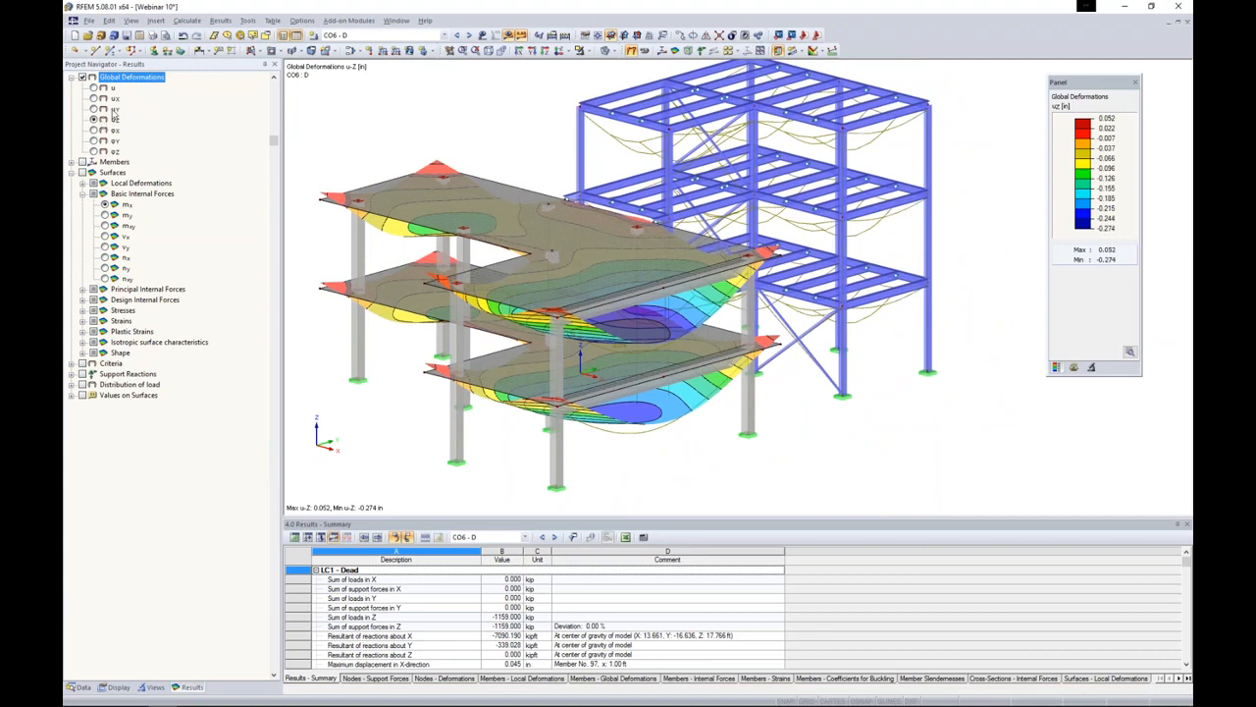
{"action": "middle_click_drag", "start_coordinate": [854, 437], "coordinate": [817, 409], "text": "ctrl"}
- Review the display options for deformation and member results, the surface diagram filter and the display factors
{"action": "left_click", "coordinate": [116, 687]}
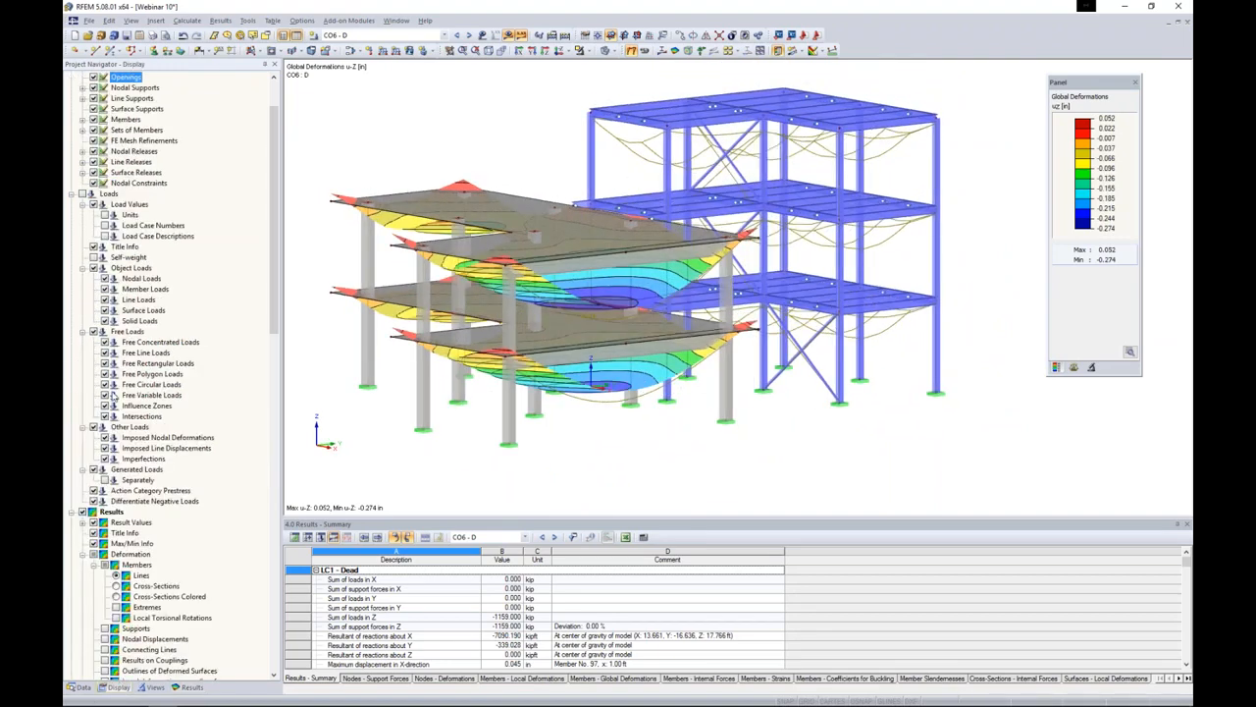
{"action": "scroll", "coordinate": [113, 395], "scroll_direction": "down", "scroll_amount": 7}
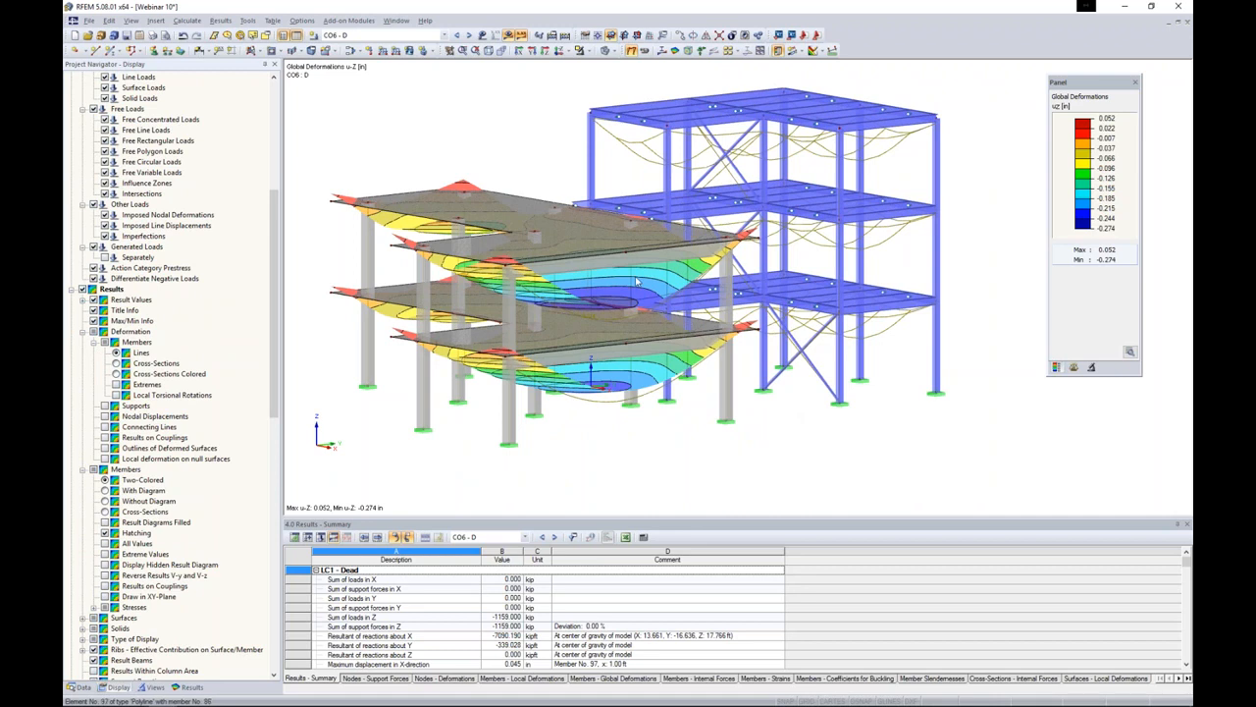
{"action": "left_click", "coordinate": [1091, 367]}
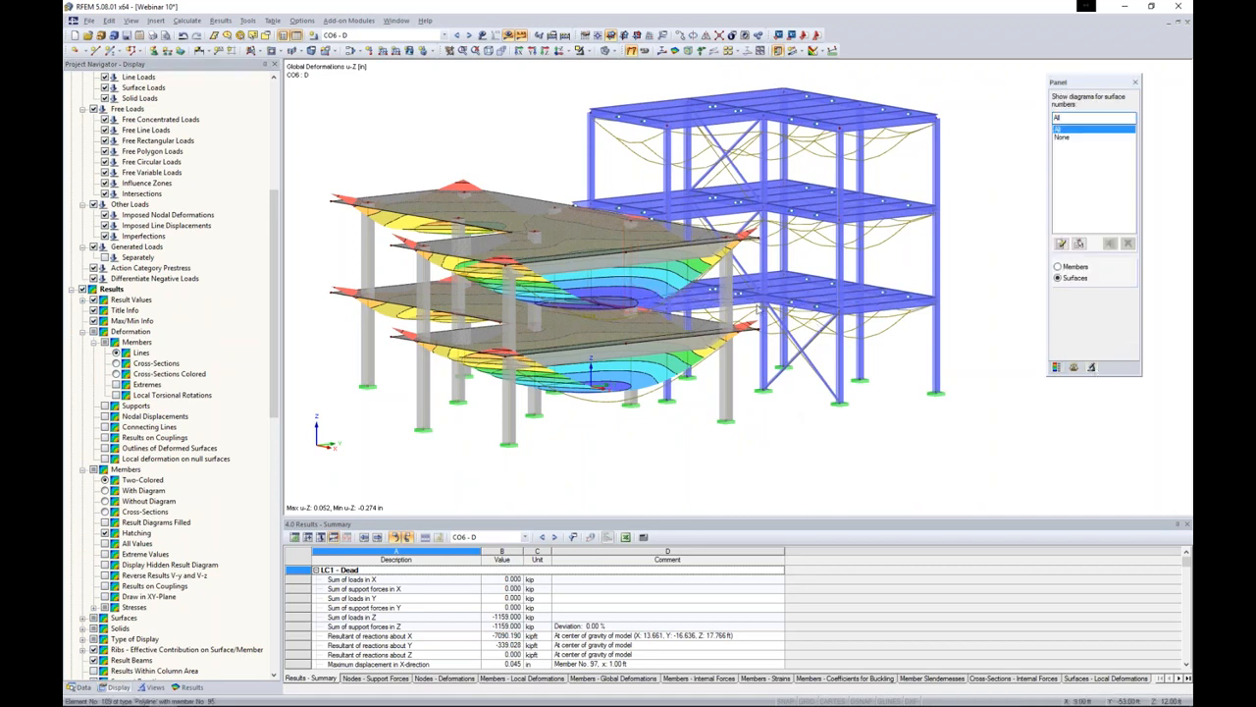
{"action": "left_click", "coordinate": [1073, 367]}
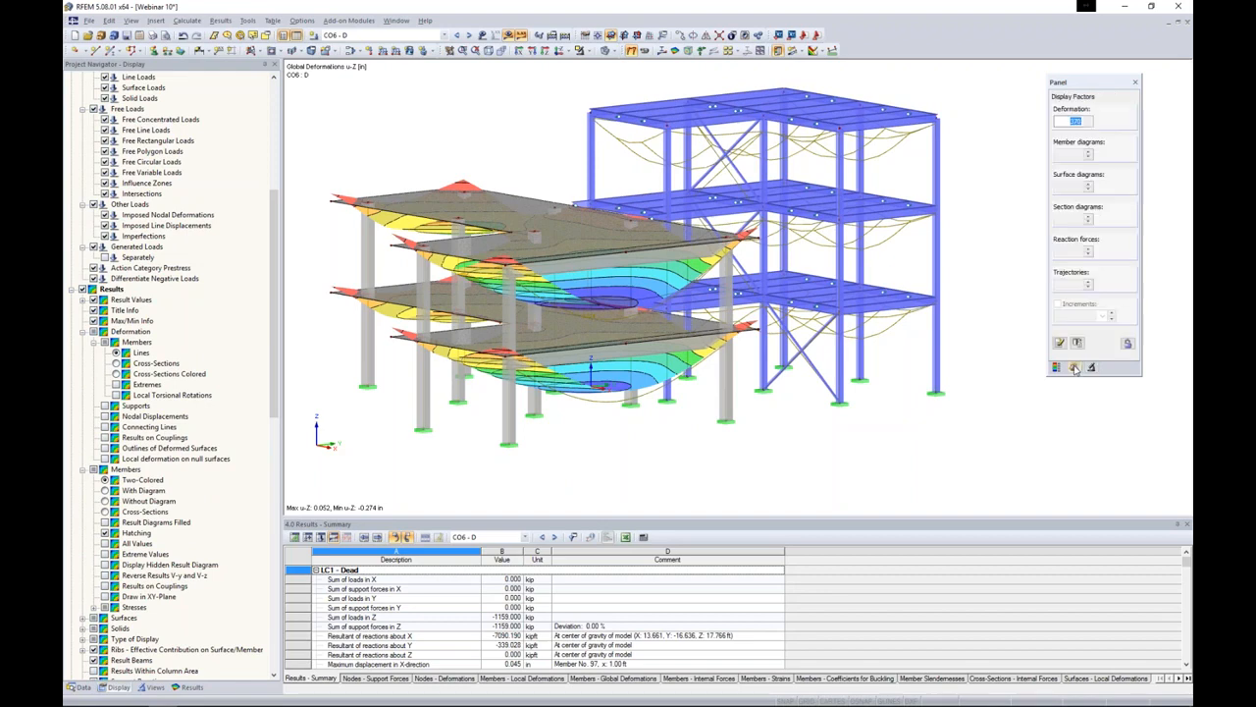
- Lower the deformation display factor to 92.5 and switch the displayed results from global deformations to member internal forces
{"action": "left_click", "coordinate": [1088, 124]}
{"action": "left_click", "coordinate": [1088, 124]}
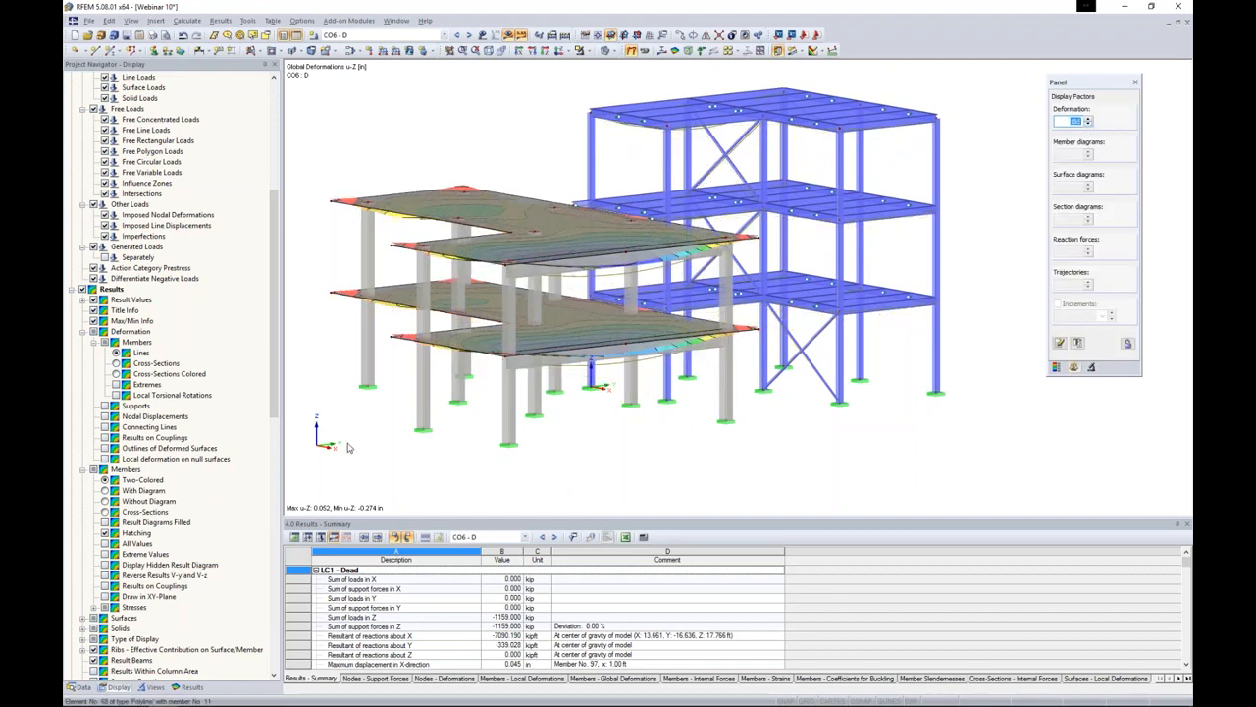
{"action": "left_click", "coordinate": [188, 687]}
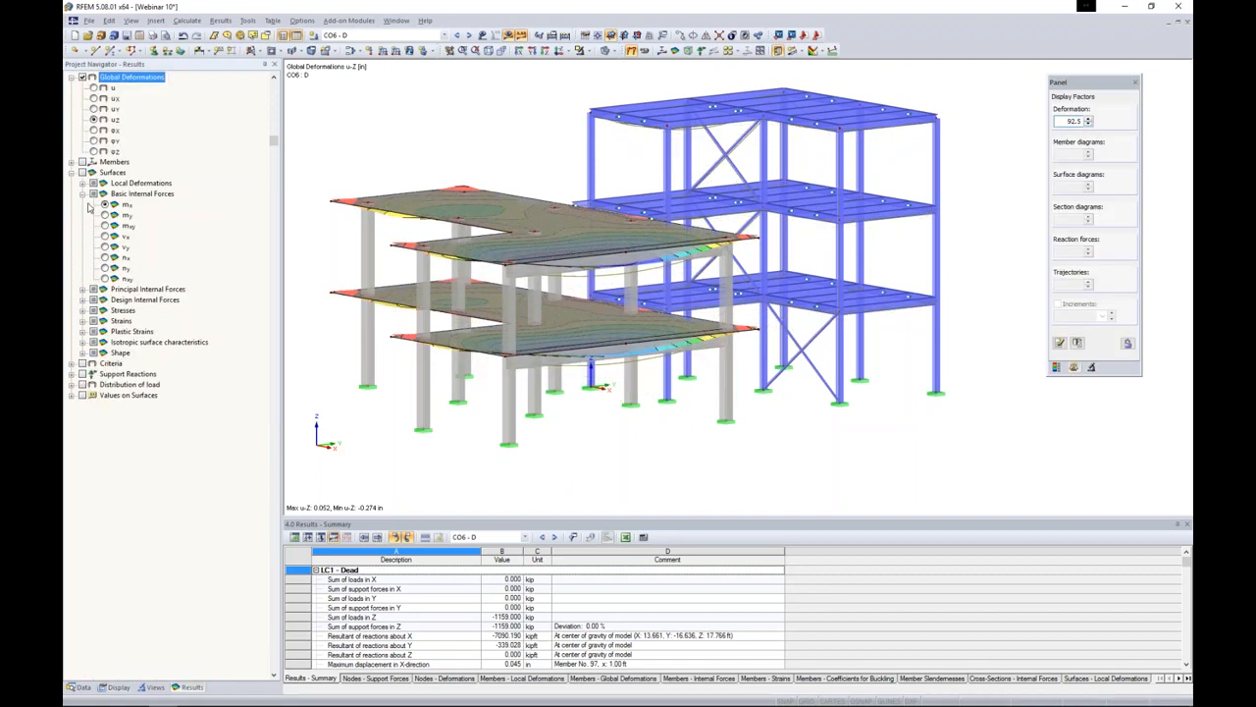
{"action": "left_click", "coordinate": [84, 163]}
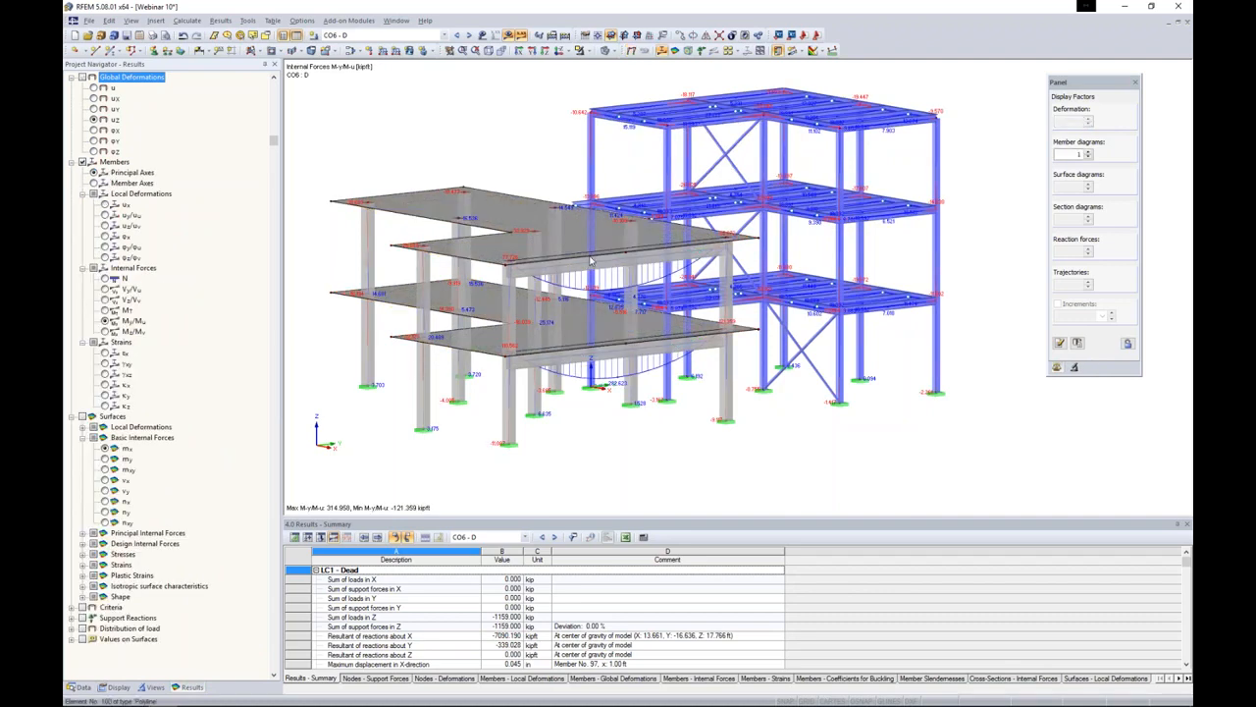
- Isolate the outer three-storey, two-bay steel frame with Visibility by Selected Objects
{"action": "middle_click_drag", "start_coordinate": [765, 413], "coordinate": [641, 405], "text": "ctrl"}
{"action": "left_click_drag", "start_coordinate": [793, 118], "coordinate": [864, 426]}
{"action": "left_click", "coordinate": [593, 50]}
{"action": "left_click", "coordinate": [594, 68]}
{"action": "middle_click_drag", "start_coordinate": [942, 292], "coordinate": [728, 316], "text": "ctrl"}
{"action": "left_click", "coordinate": [762, 333]}
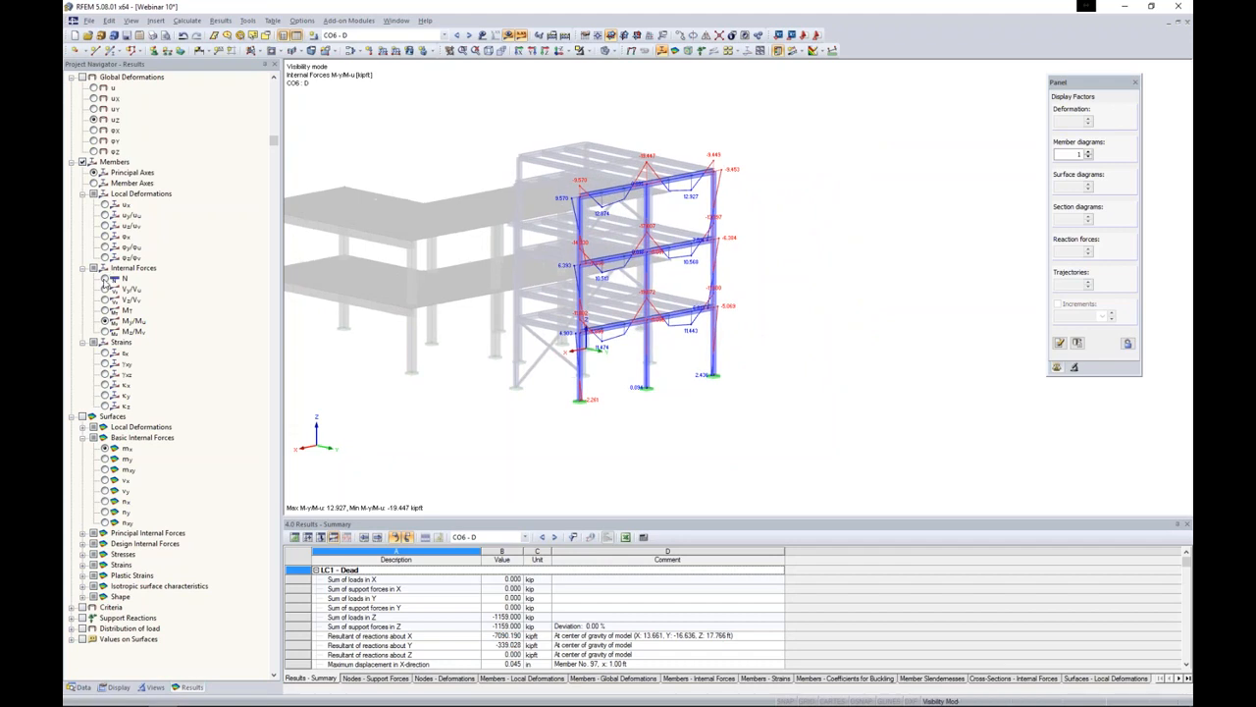
- Examine the axial force N, bending moment My and shear force Vz diagrams on the isolated steel frame
{"action": "left_click", "coordinate": [105, 279]}
{"action": "scroll", "coordinate": [648, 329], "scroll_direction": "up", "scroll_amount": 3}
{"action": "scroll", "coordinate": [650, 330], "scroll_direction": "down", "scroll_amount": 1}
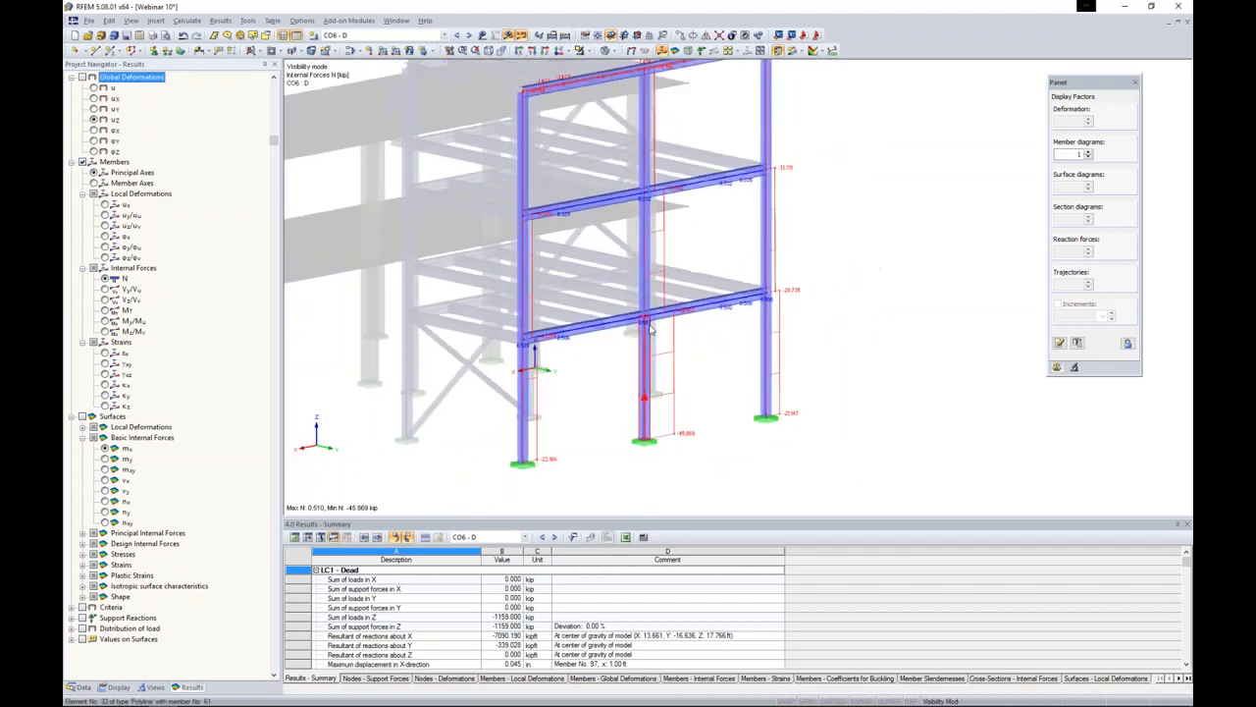
{"action": "scroll", "coordinate": [650, 329], "scroll_direction": "down", "scroll_amount": 1}
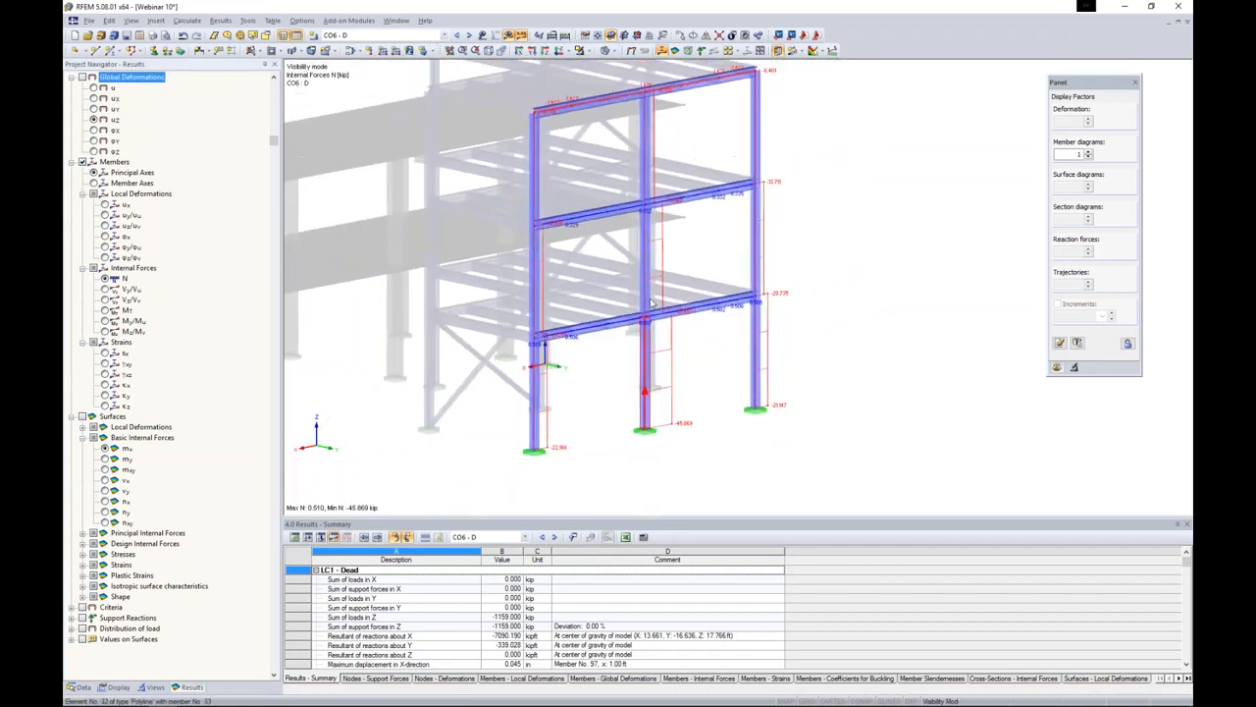
{"action": "left_click", "coordinate": [105, 321]}
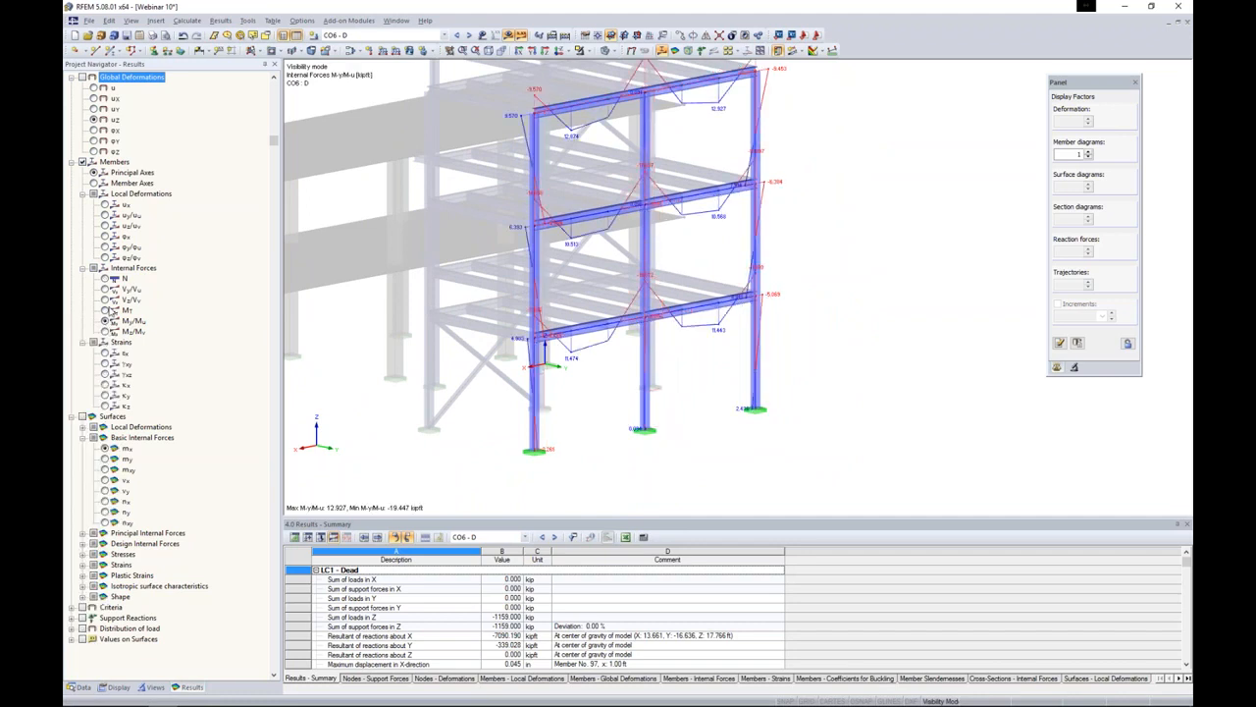
{"action": "left_click", "coordinate": [105, 299]}
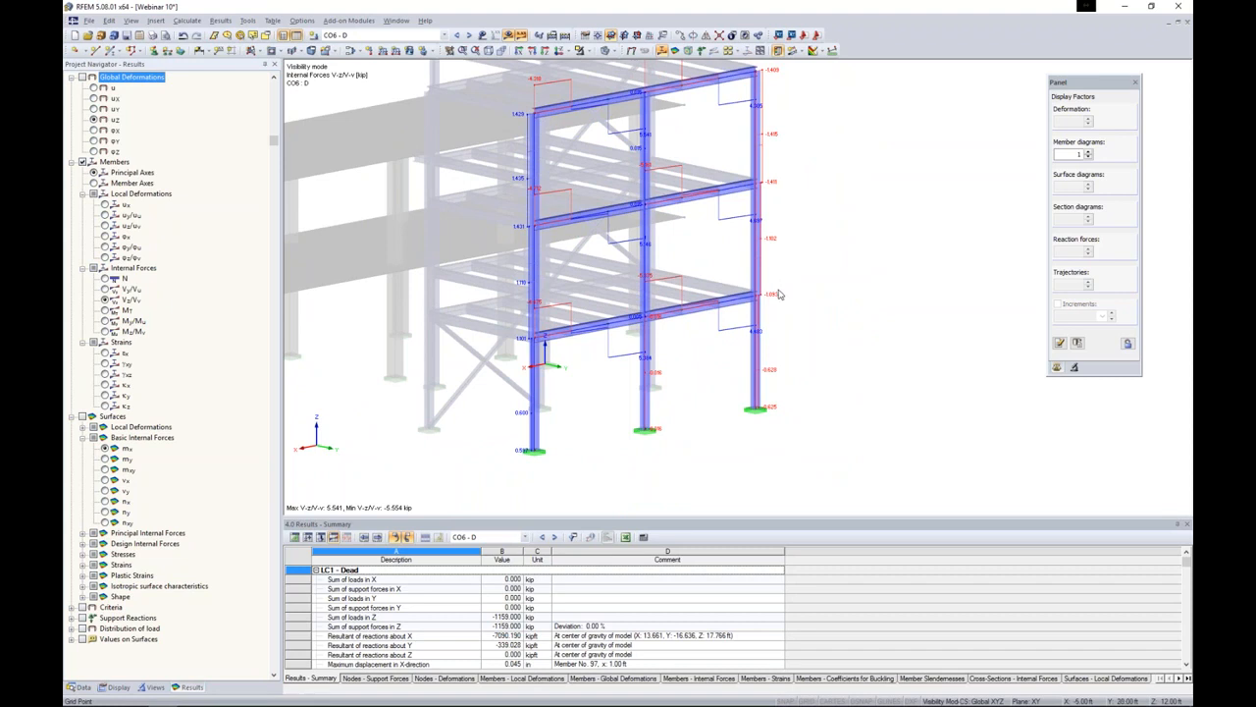
- Open the result diagrams for the frame's ground-floor end column, adding N and My to the Vz diagram
{"action": "right_click", "coordinate": [757, 363]}
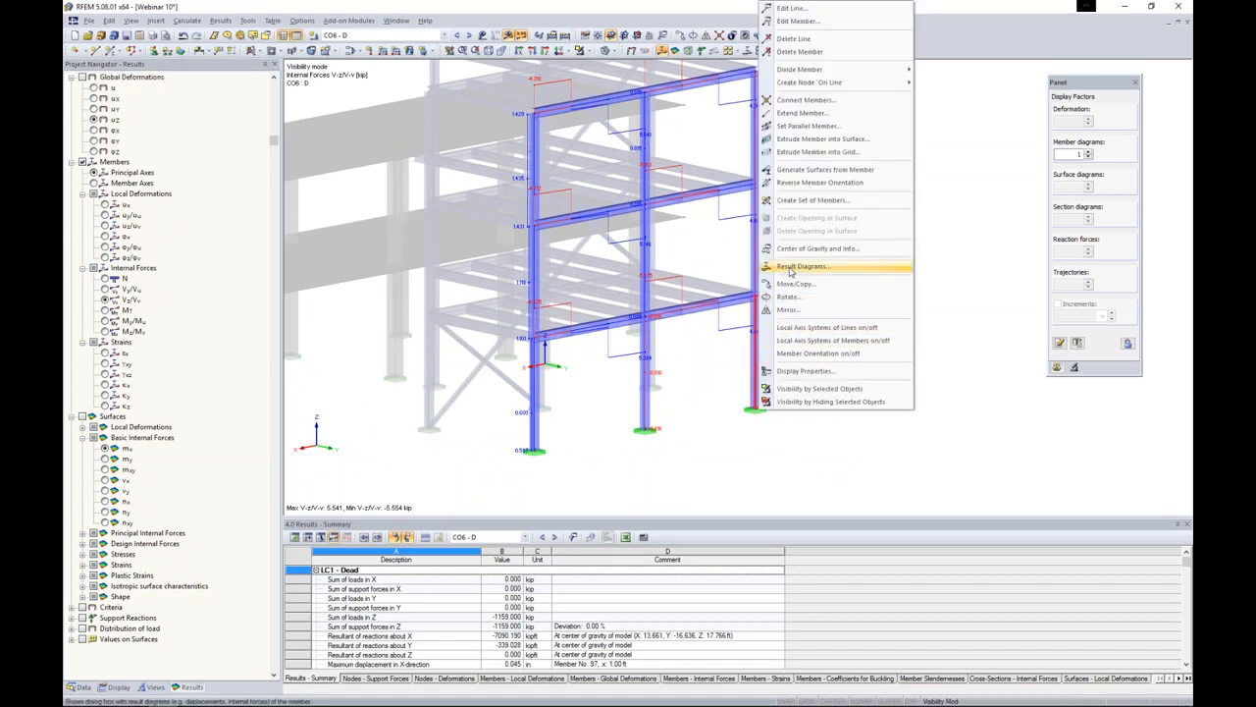
{"action": "left_click", "coordinate": [790, 268]}
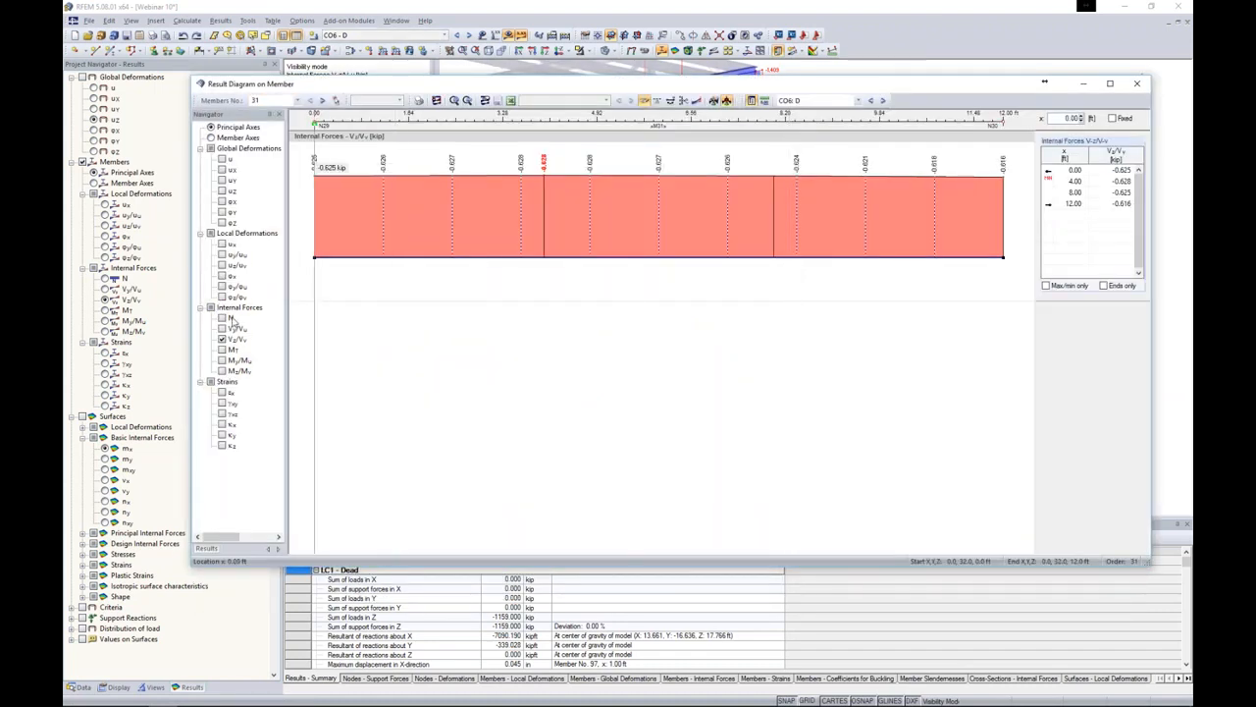
{"action": "left_click", "coordinate": [222, 319]}
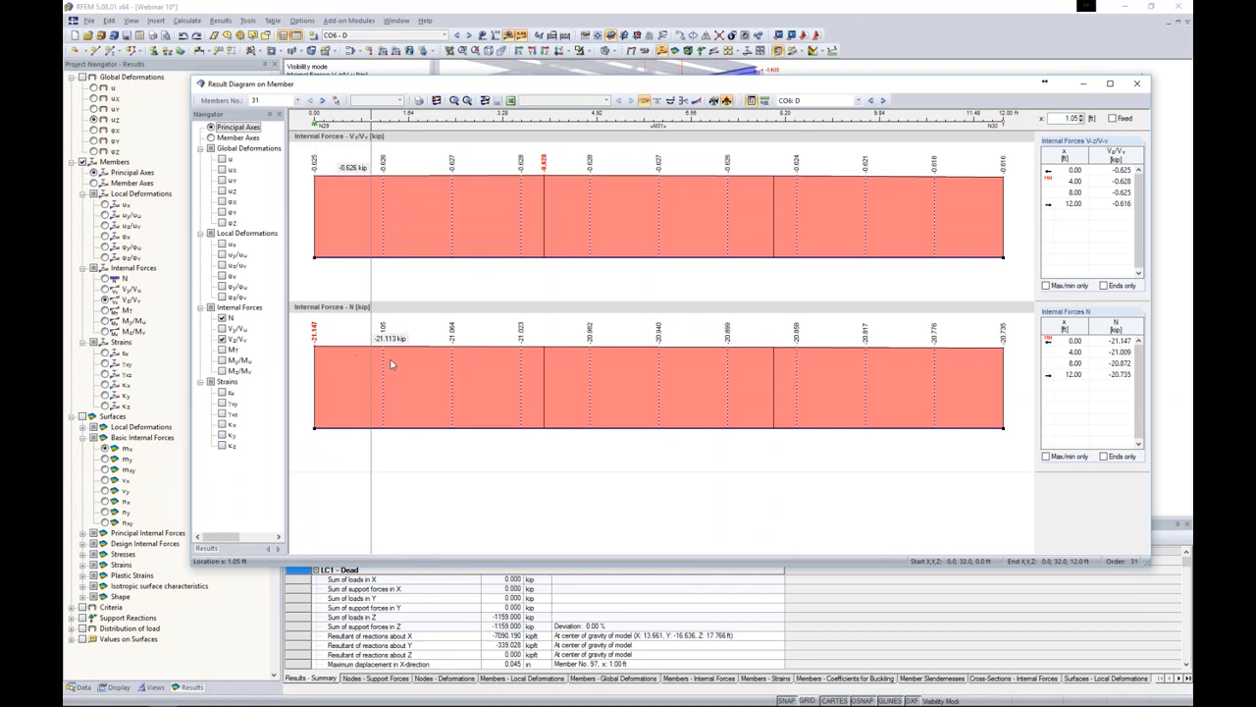
{"action": "left_click", "coordinate": [222, 360]}
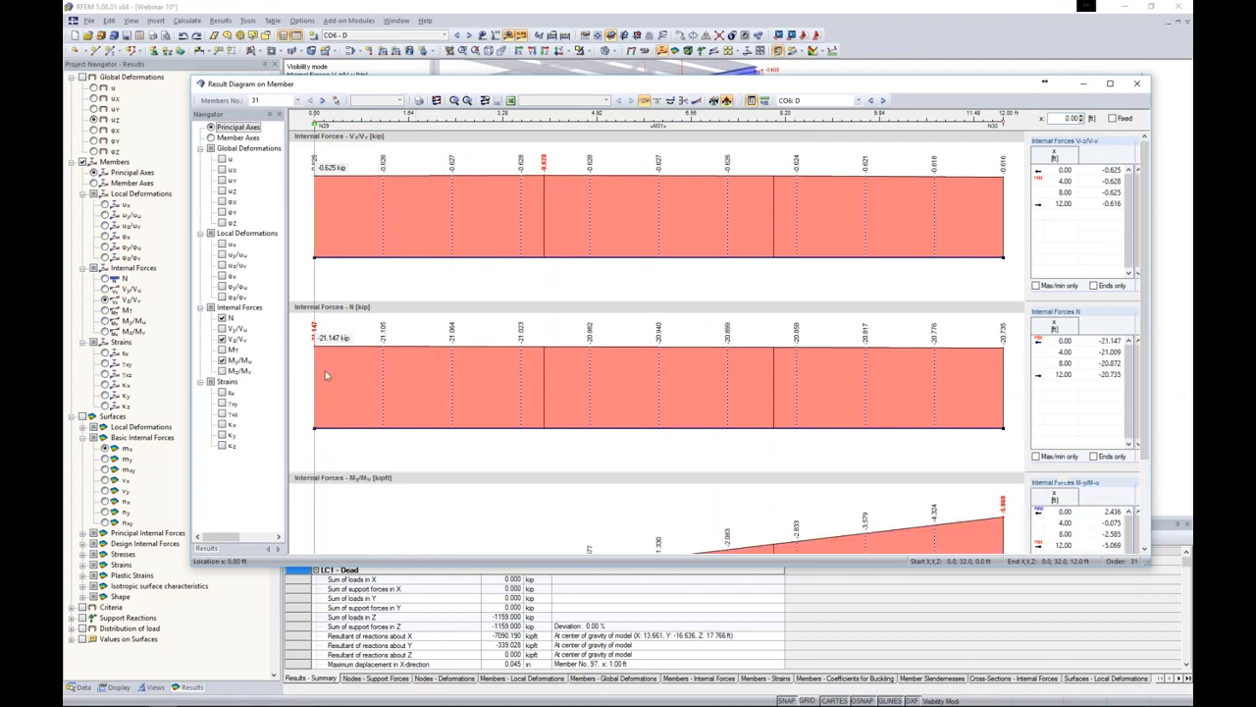
{"action": "scroll", "coordinate": [513, 364], "scroll_direction": "down", "scroll_amount": 1}
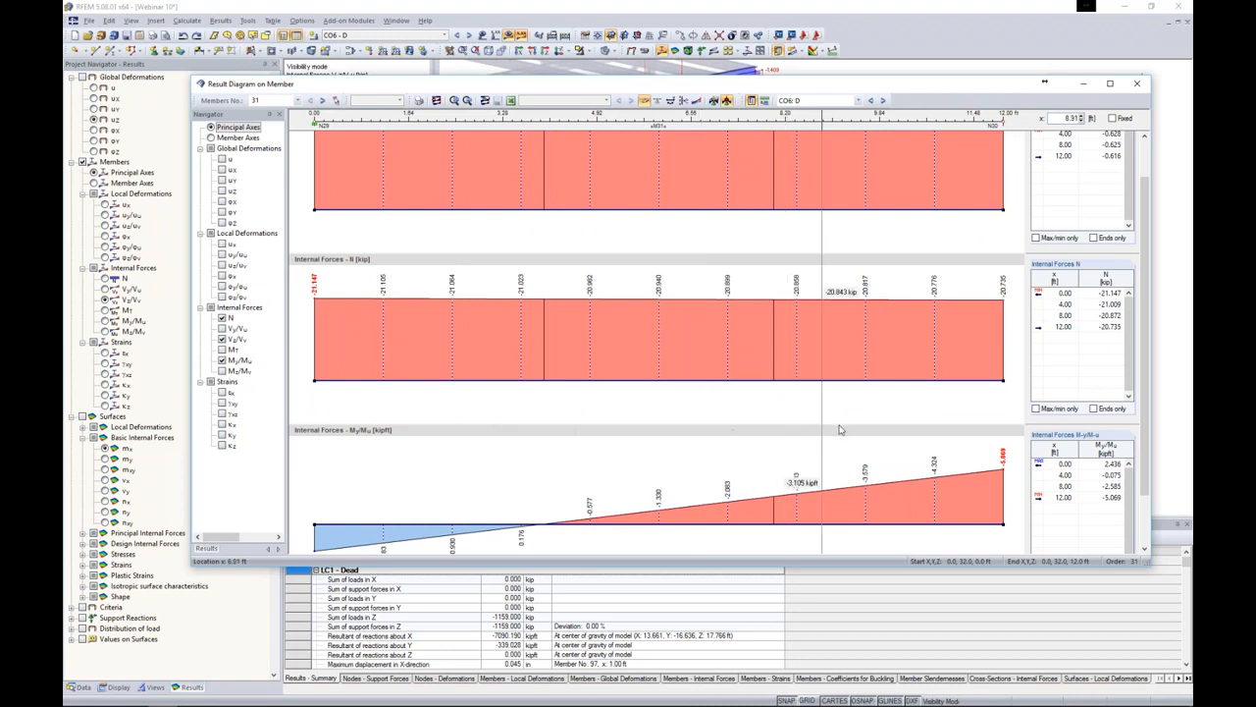
- Review the column's diagrams through combination CO9 - D + 0.75L + 0.45W, check the member list and close the diagram window
{"action": "left_click", "coordinate": [883, 100]}
{"action": "left_click", "coordinate": [883, 100]}
{"action": "left_click", "coordinate": [883, 100]}
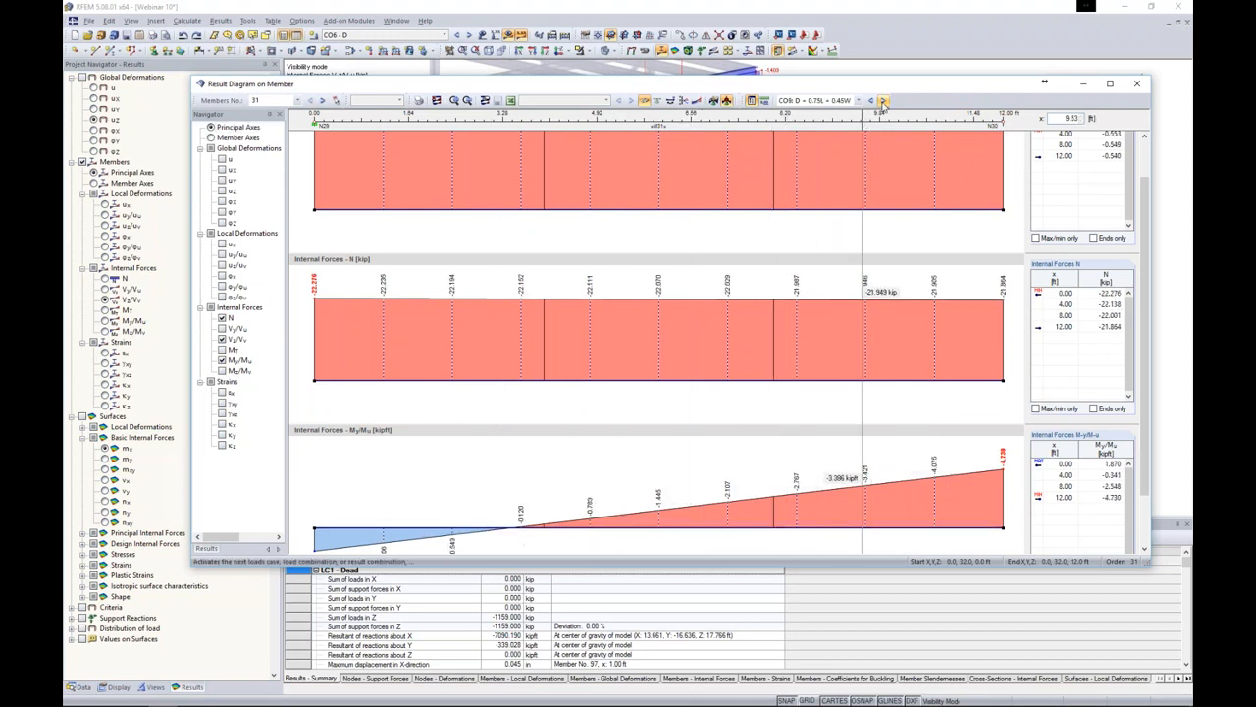
{"action": "left_click", "coordinate": [297, 100]}
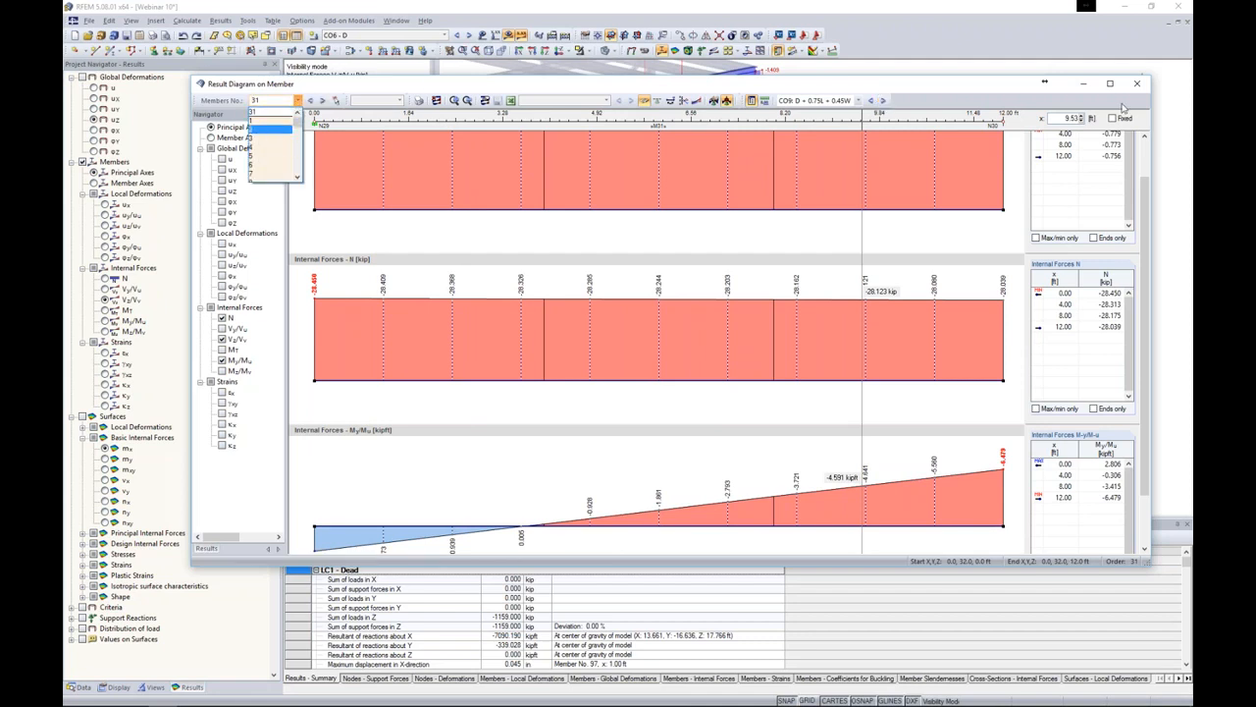
{"action": "left_click", "coordinate": [253, 128]}
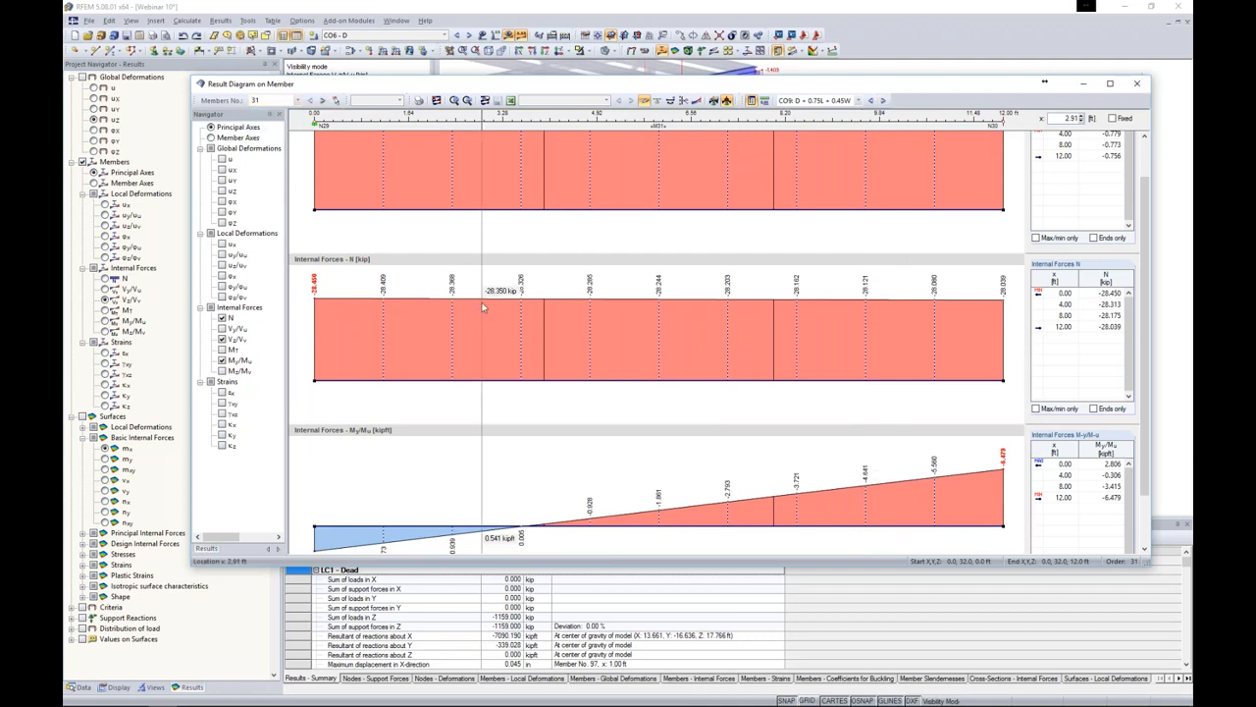
{"action": "left_click", "coordinate": [1136, 83]}
- Cancel the visibility mode and display only the surface basic internal forces mx on the whole model
{"action": "left_click", "coordinate": [83, 416]}
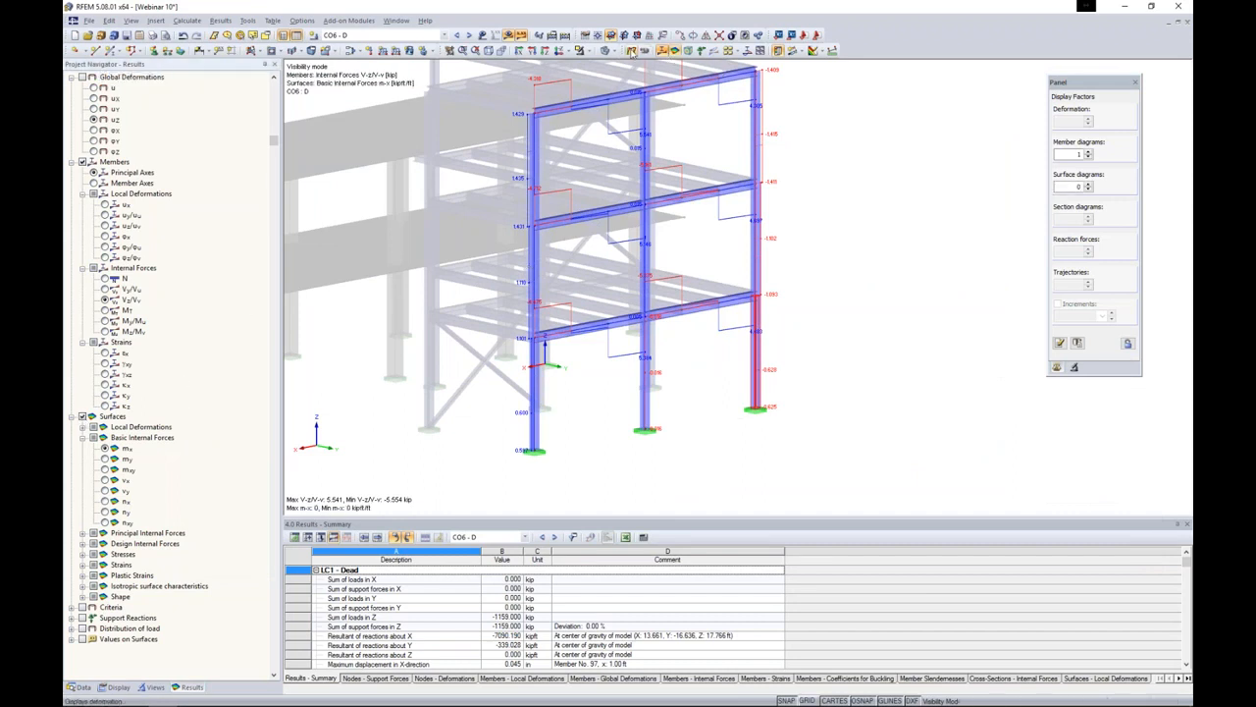
{"action": "left_click", "coordinate": [586, 50]}
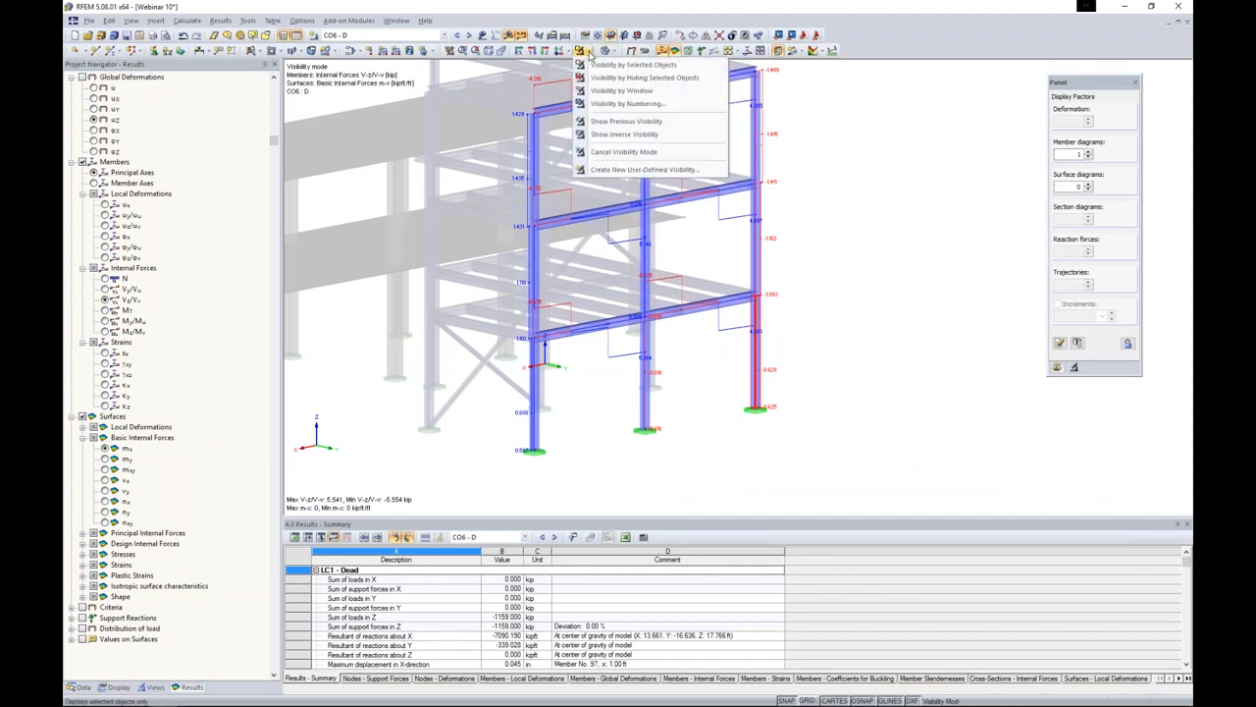
{"action": "left_click", "coordinate": [600, 152]}
{"action": "scroll", "coordinate": [701, 262], "scroll_direction": "down", "scroll_amount": 3}
{"action": "scroll", "coordinate": [587, 211], "scroll_direction": "up", "scroll_amount": 2}
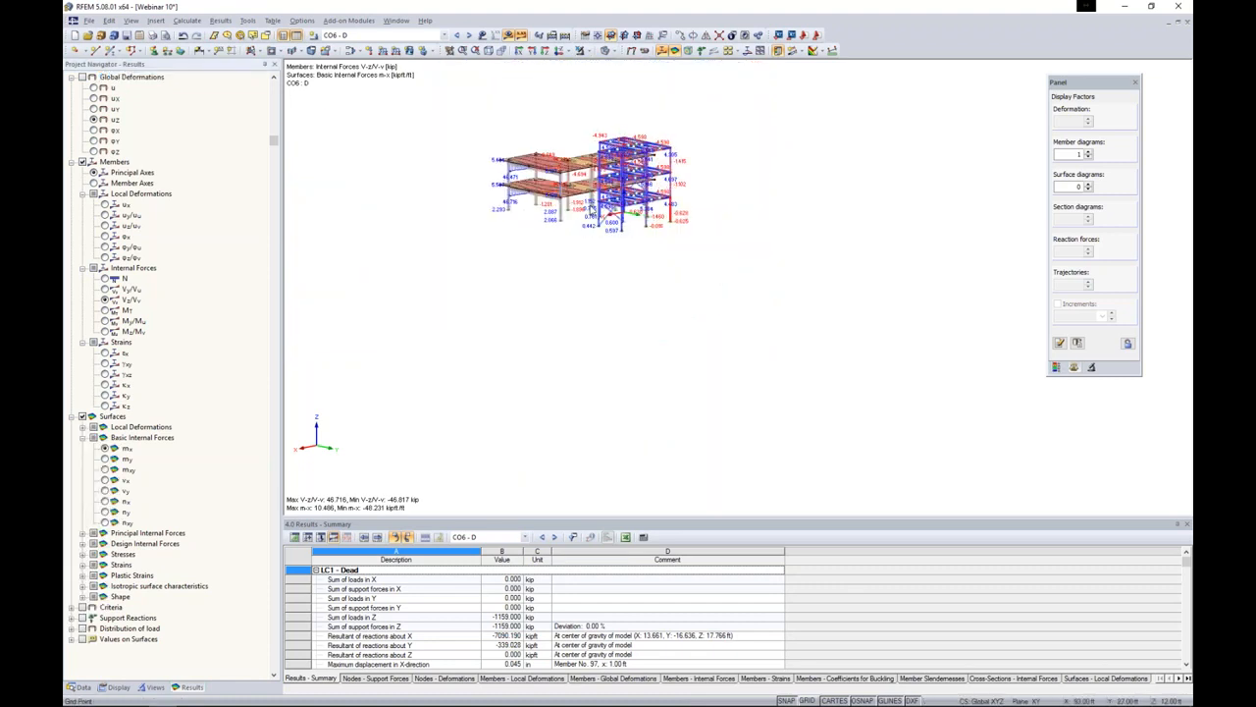
{"action": "left_click", "coordinate": [82, 162]}
{"action": "middle_click_drag", "start_coordinate": [540, 240], "coordinate": [754, 241], "text": "ctrl"}
{"action": "scroll", "coordinate": [593, 152], "scroll_direction": "up", "scroll_amount": 5}
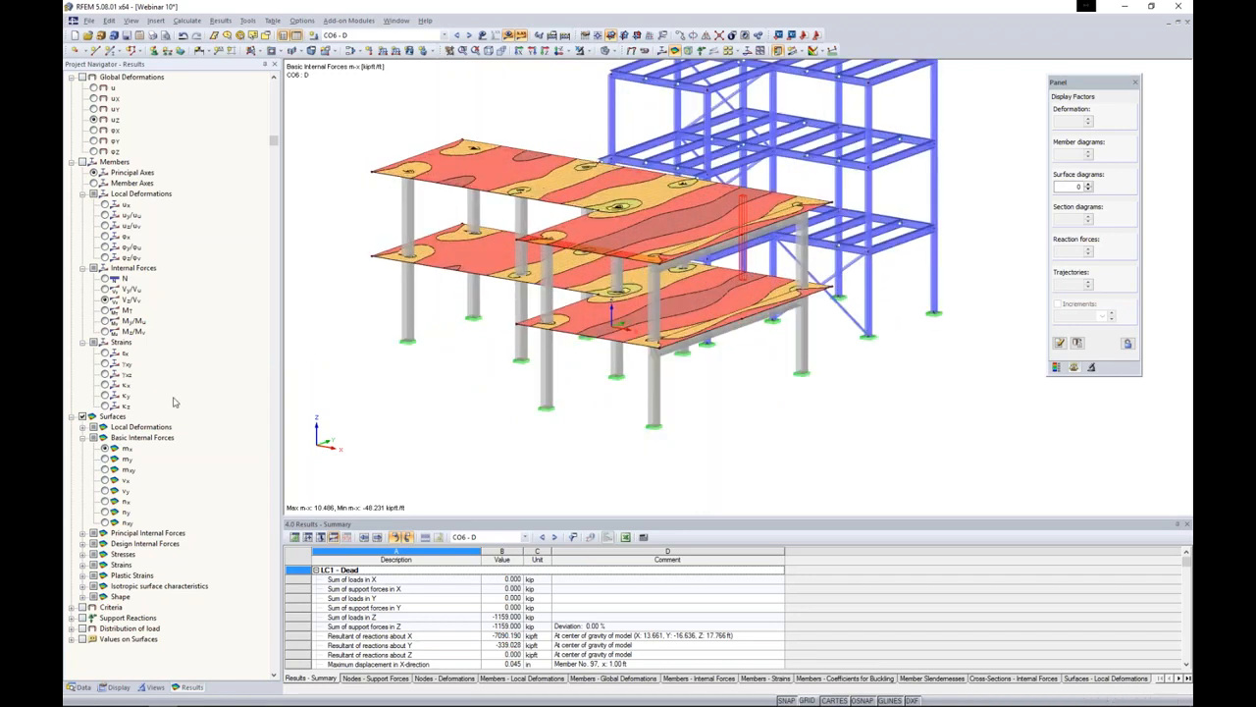
- Show the colour scale and examine the my and mxy moments on the concrete slabs
{"action": "left_click", "coordinate": [1056, 367]}
{"action": "left_click_drag", "start_coordinate": [1090, 83], "coordinate": [1068, 94]}
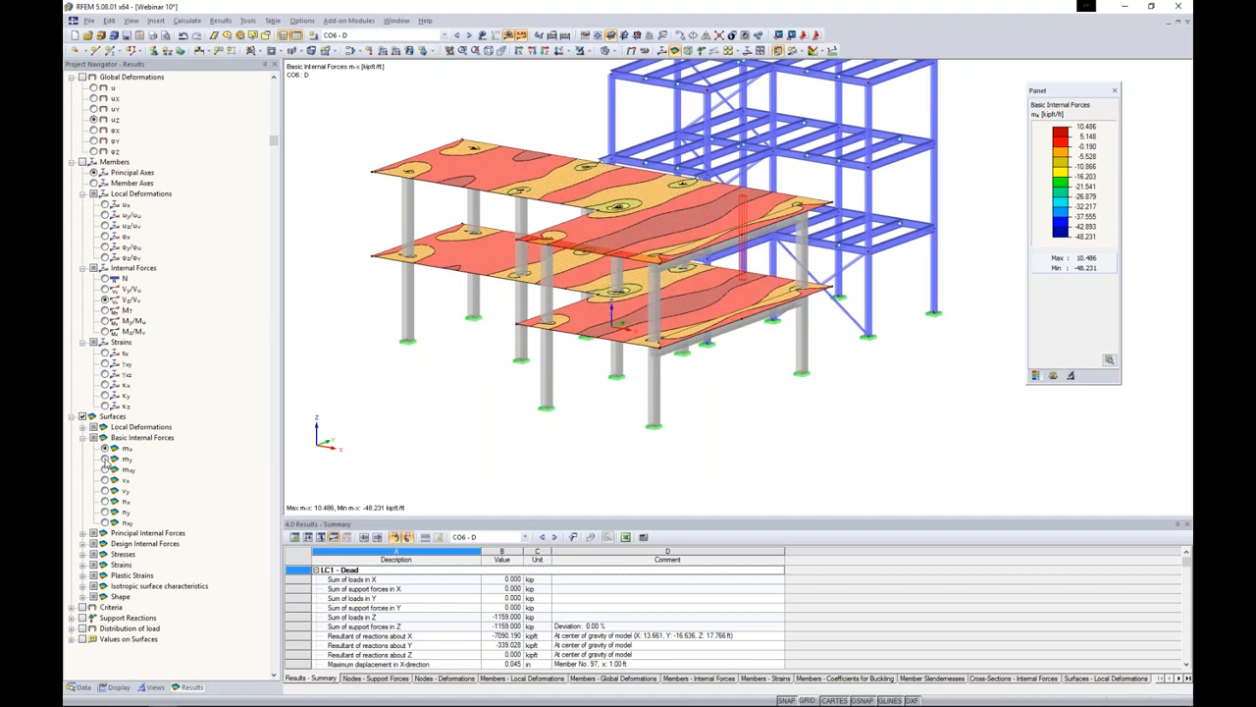
{"action": "left_click", "coordinate": [106, 458]}
{"action": "left_click", "coordinate": [106, 469]}
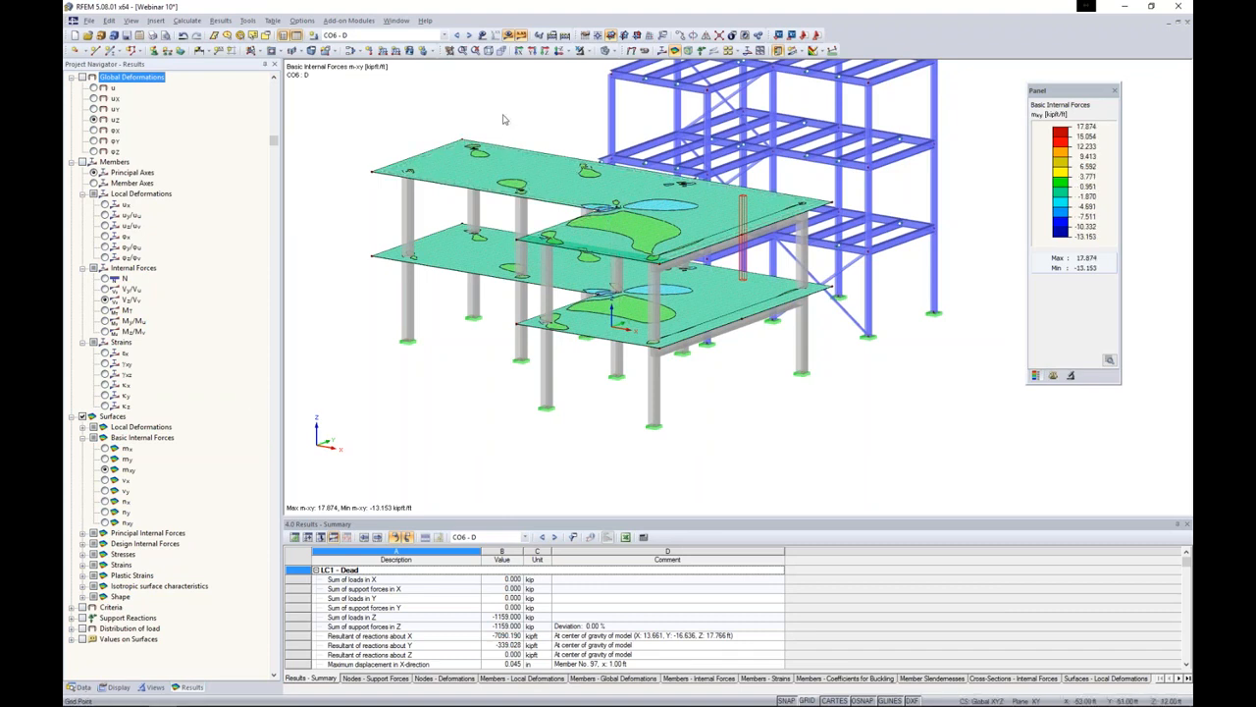
{"action": "left_click", "coordinate": [504, 117]}
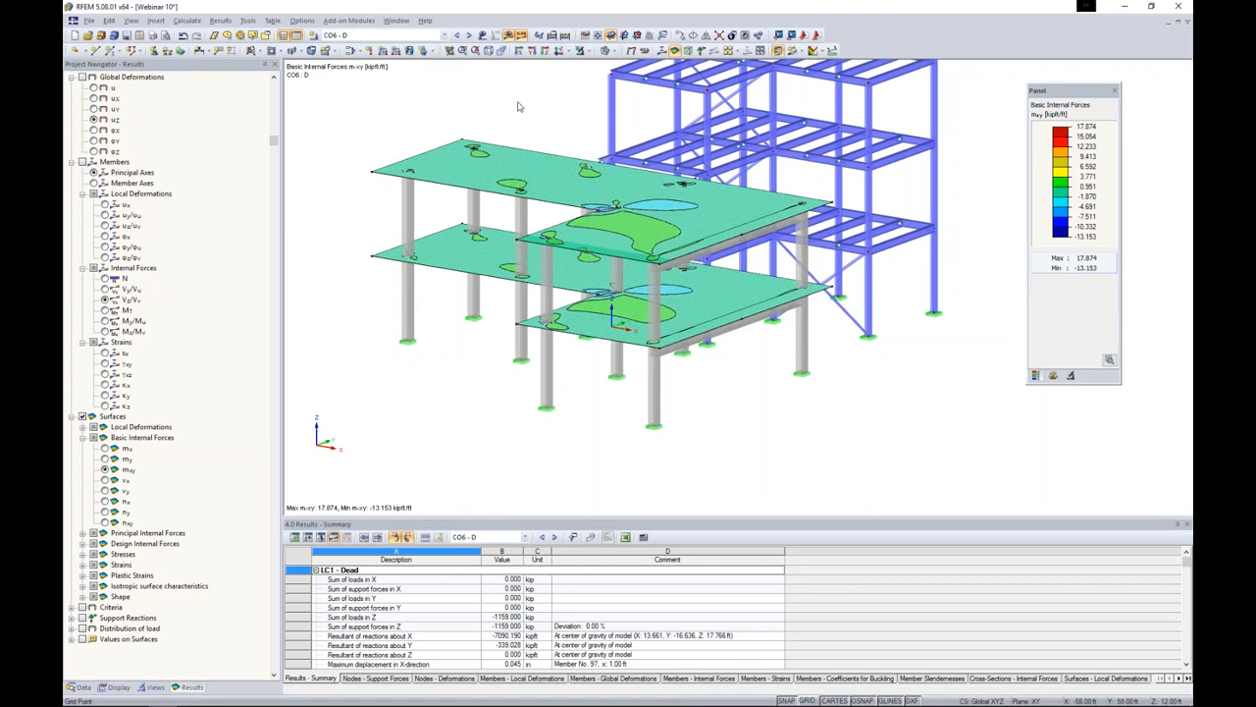
{"action": "middle_click_drag", "start_coordinate": [544, 116], "coordinate": [555, 160]}
{"action": "scroll", "coordinate": [555, 160], "scroll_direction": "down", "scroll_amount": 1}
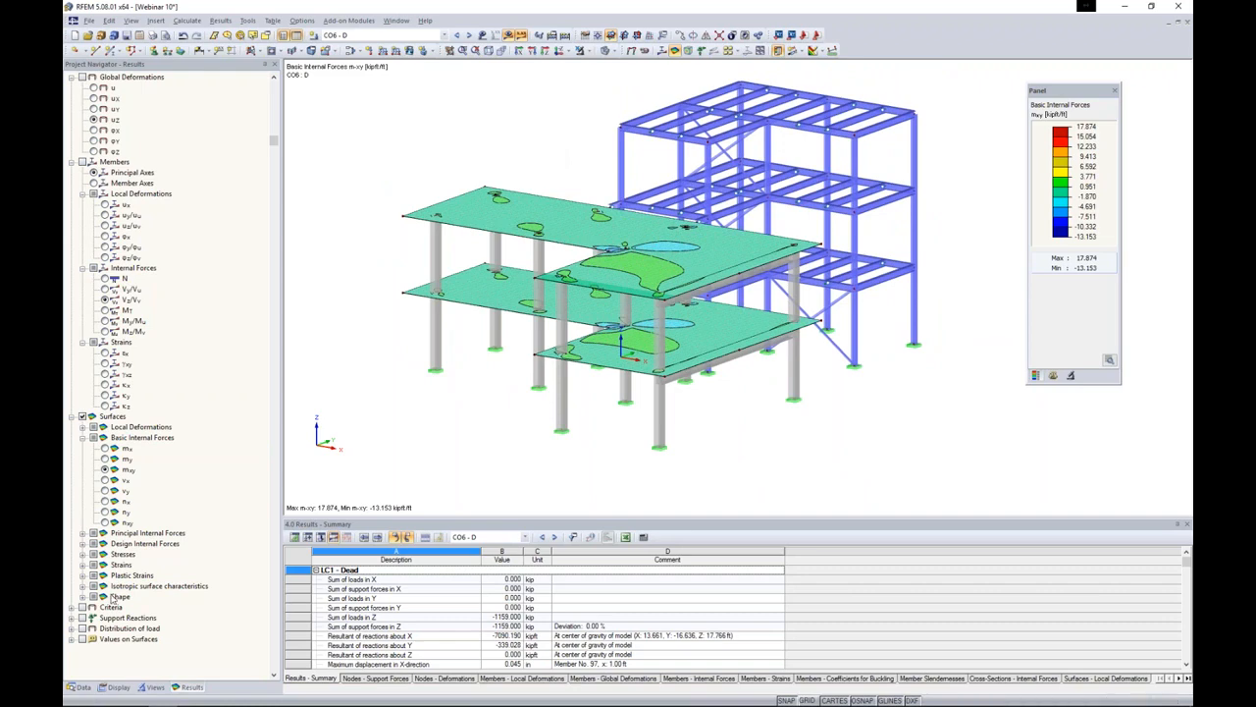
- Open the RF-STEEL AISC add-on module and choose LRFD 2010 as the design standard
{"action": "left_click", "coordinate": [79, 689]}
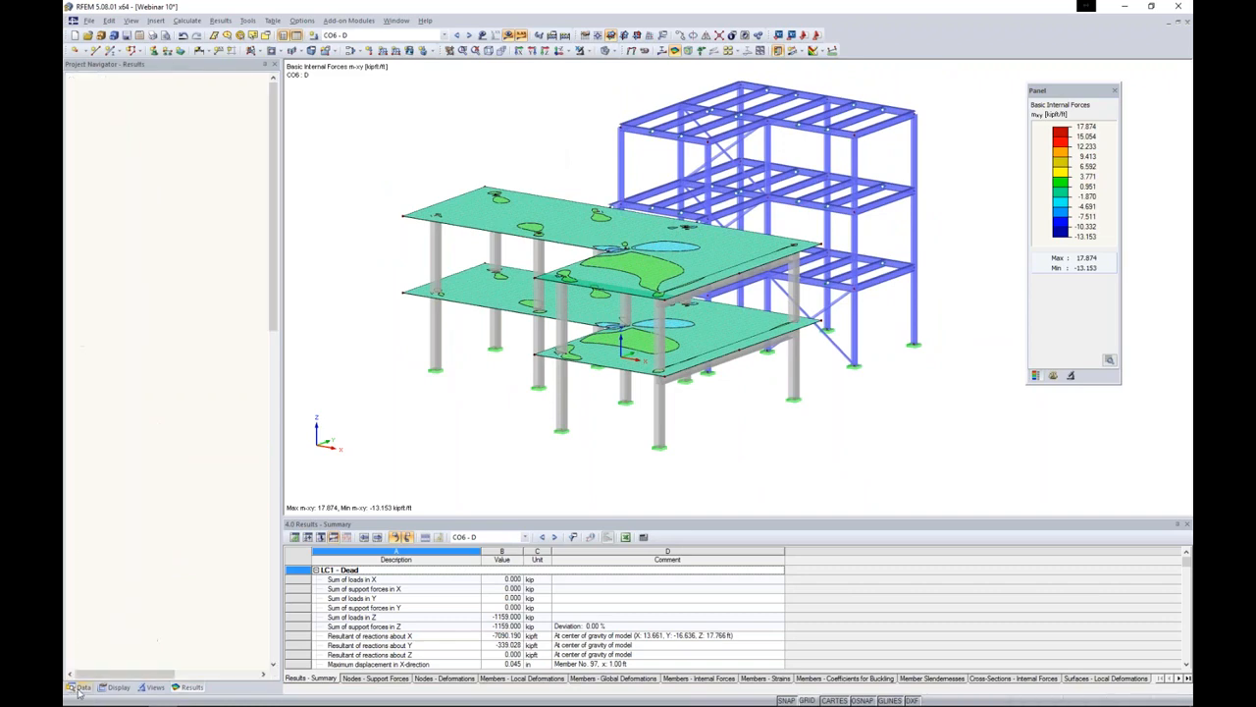
{"action": "scroll", "coordinate": [184, 363], "scroll_direction": "down", "scroll_amount": 9}
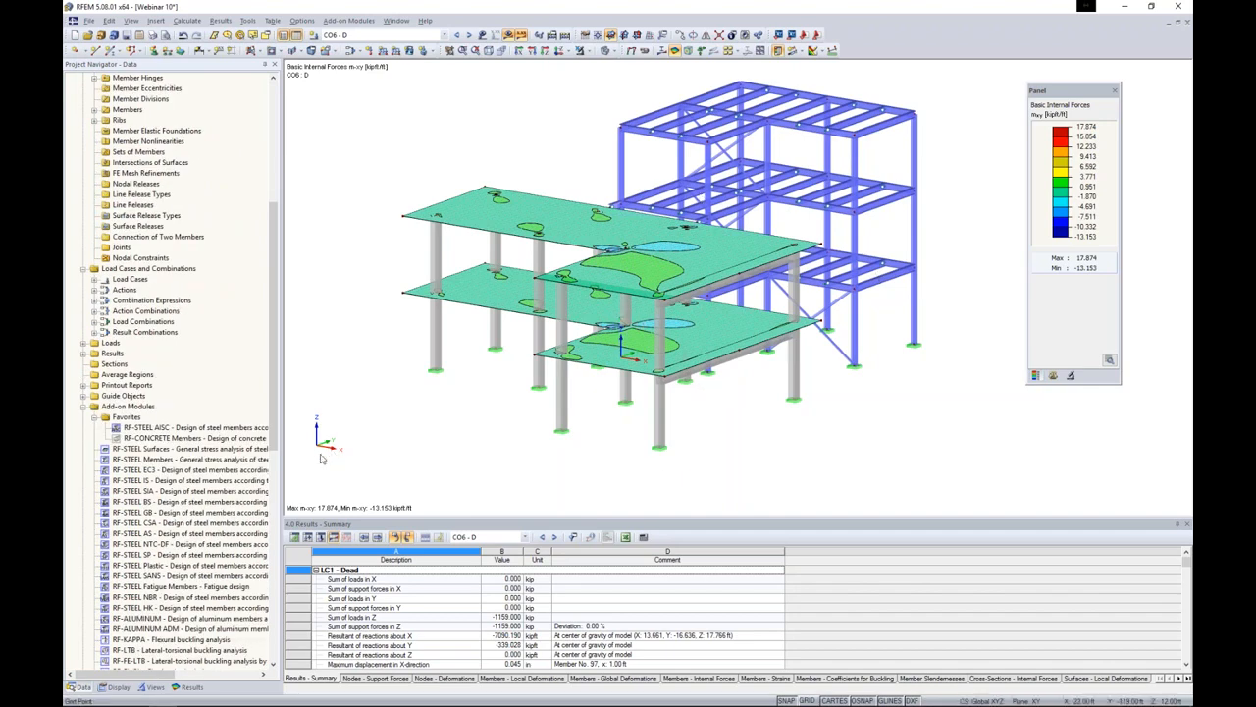
{"action": "double_click", "coordinate": [202, 426]}
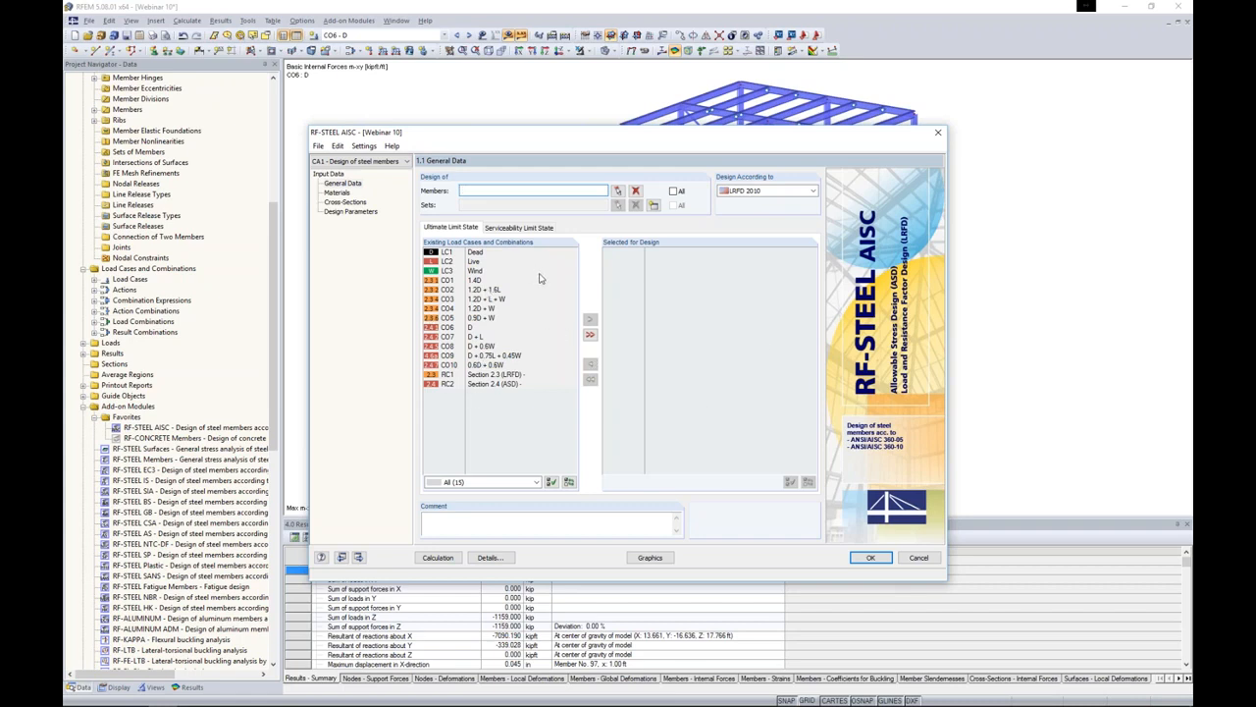
{"action": "left_click", "coordinate": [741, 193]}
{"action": "left_click", "coordinate": [745, 202]}
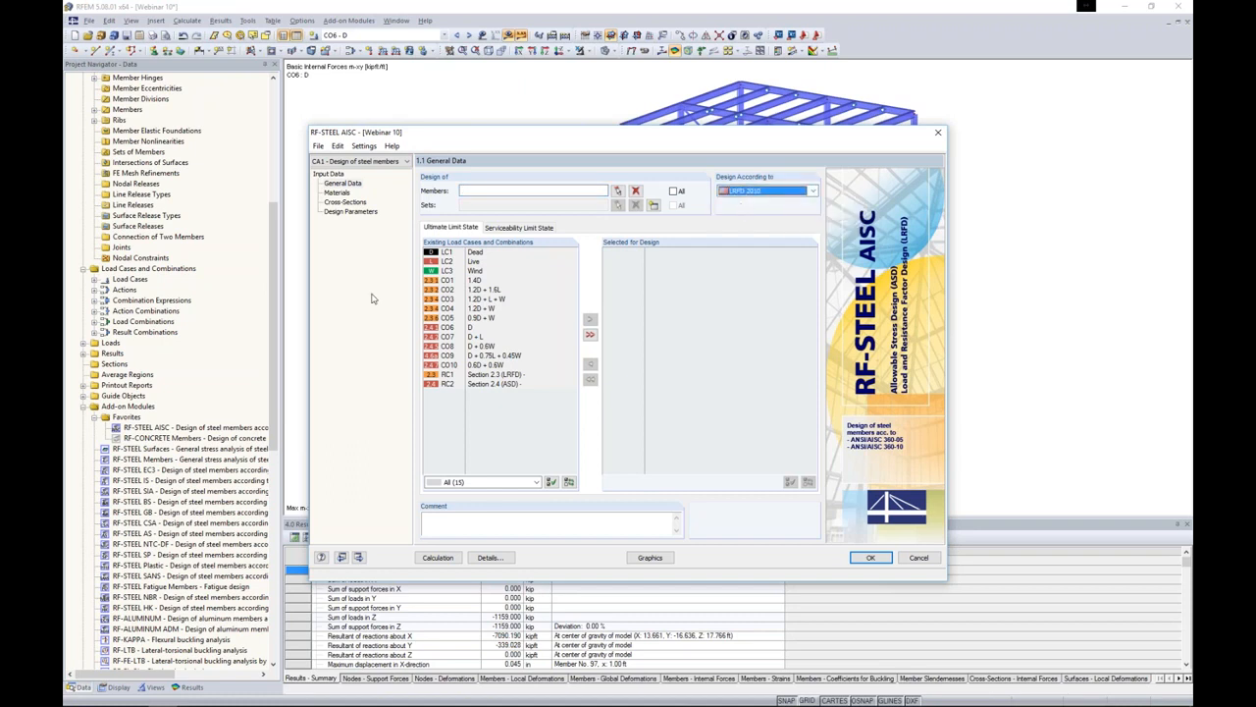
- Add load combinations CO1 to CO5 to the ultimate limit state design
{"action": "left_click", "coordinate": [462, 282]}
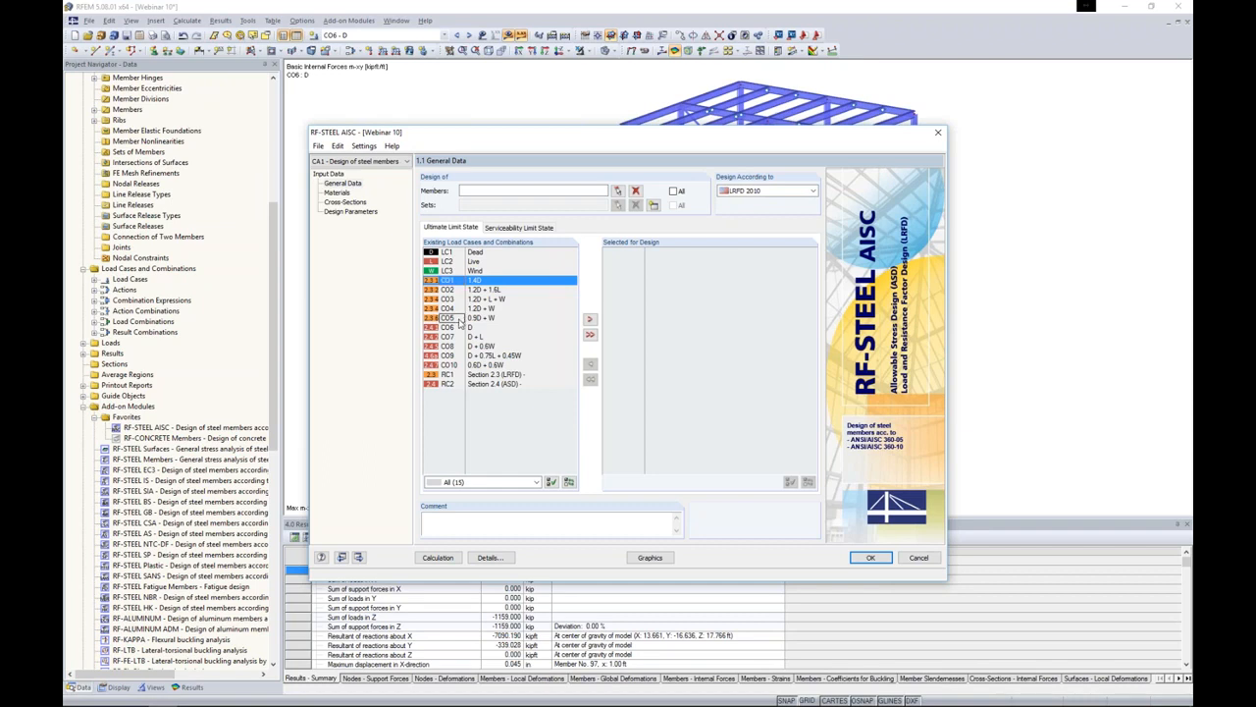
{"action": "left_click", "coordinate": [459, 318], "text": "shift"}
{"action": "left_click", "coordinate": [589, 320]}
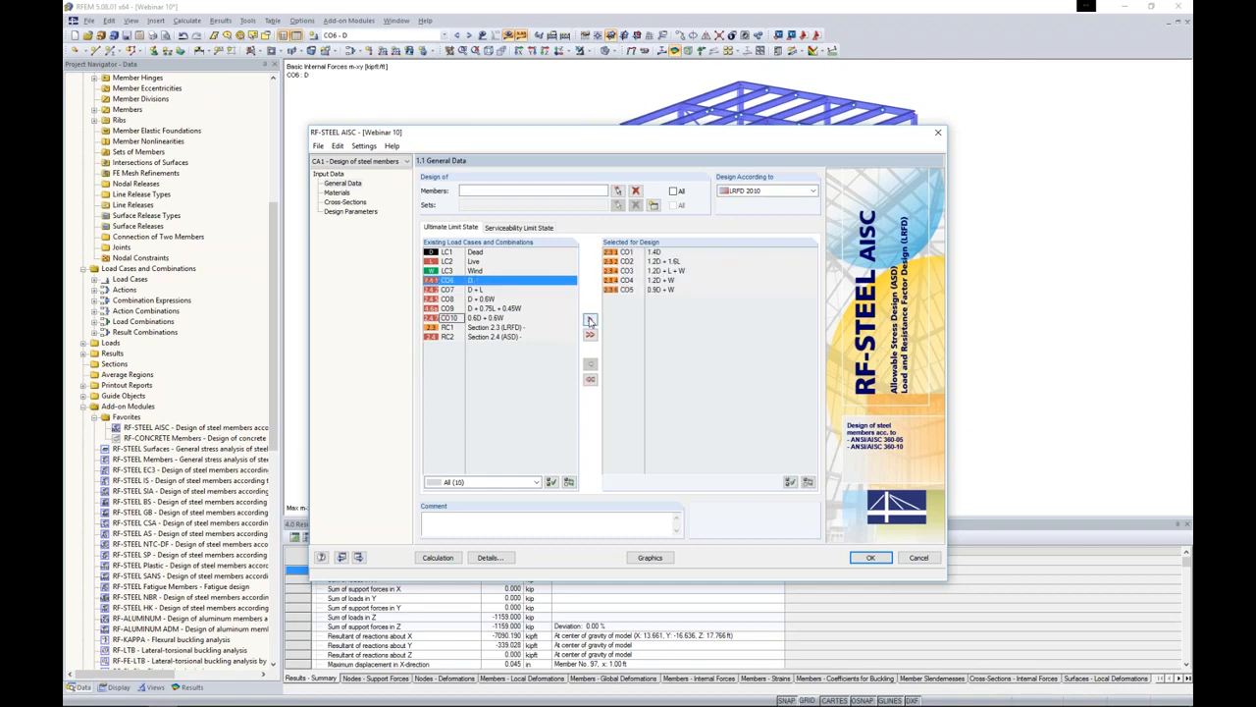
- Add load combinations CO6 to CO10 to the serviceability limit state design
{"action": "left_click", "coordinate": [538, 231]}
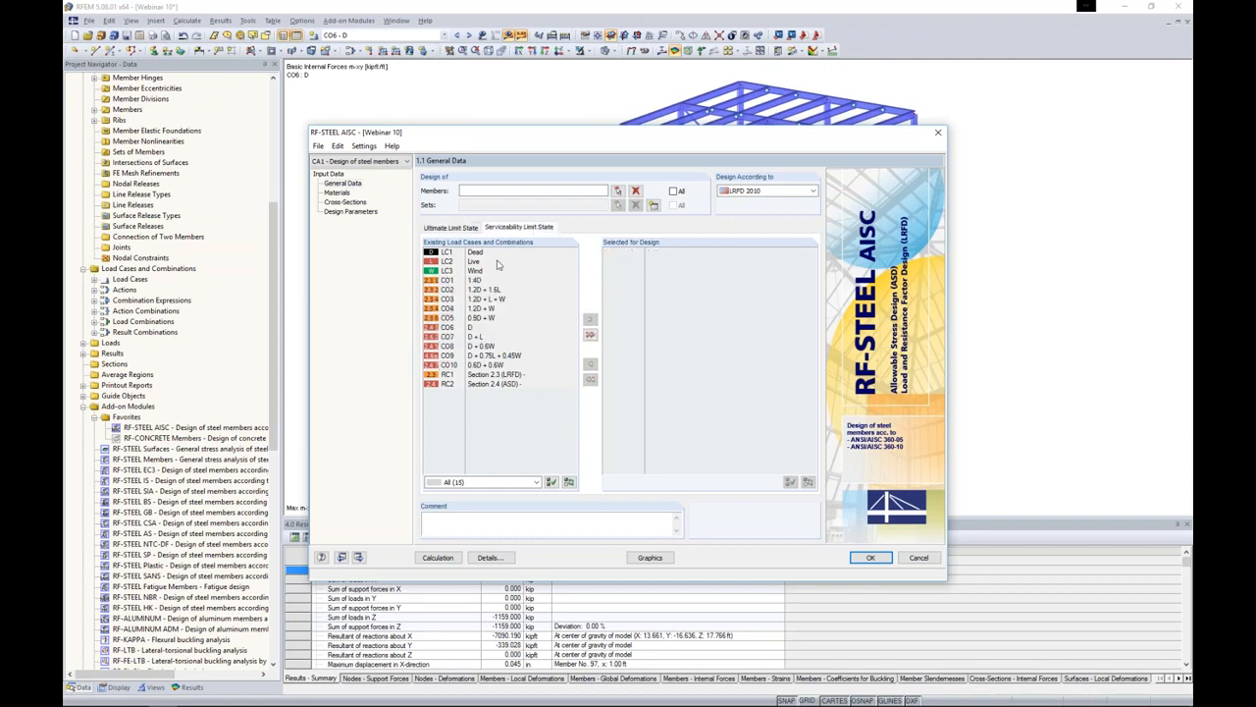
{"action": "left_click", "coordinate": [479, 327]}
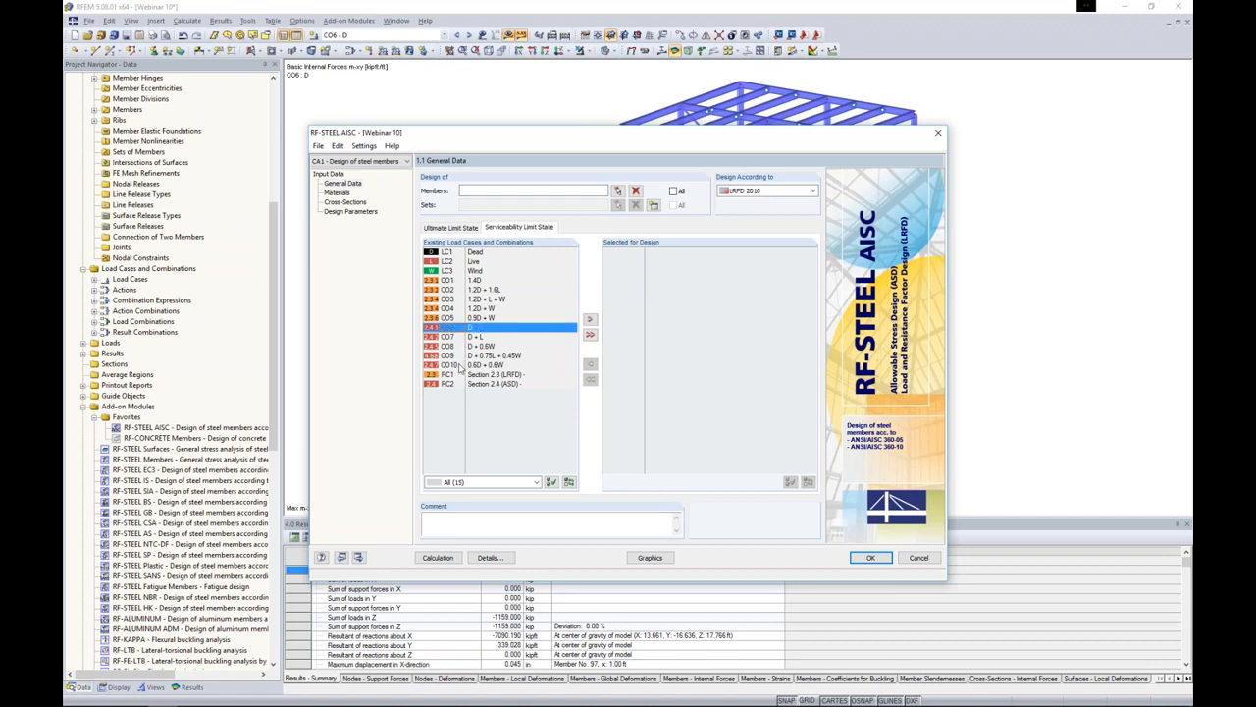
{"action": "left_click", "coordinate": [460, 365], "text": "shift"}
{"action": "left_click", "coordinate": [588, 320]}
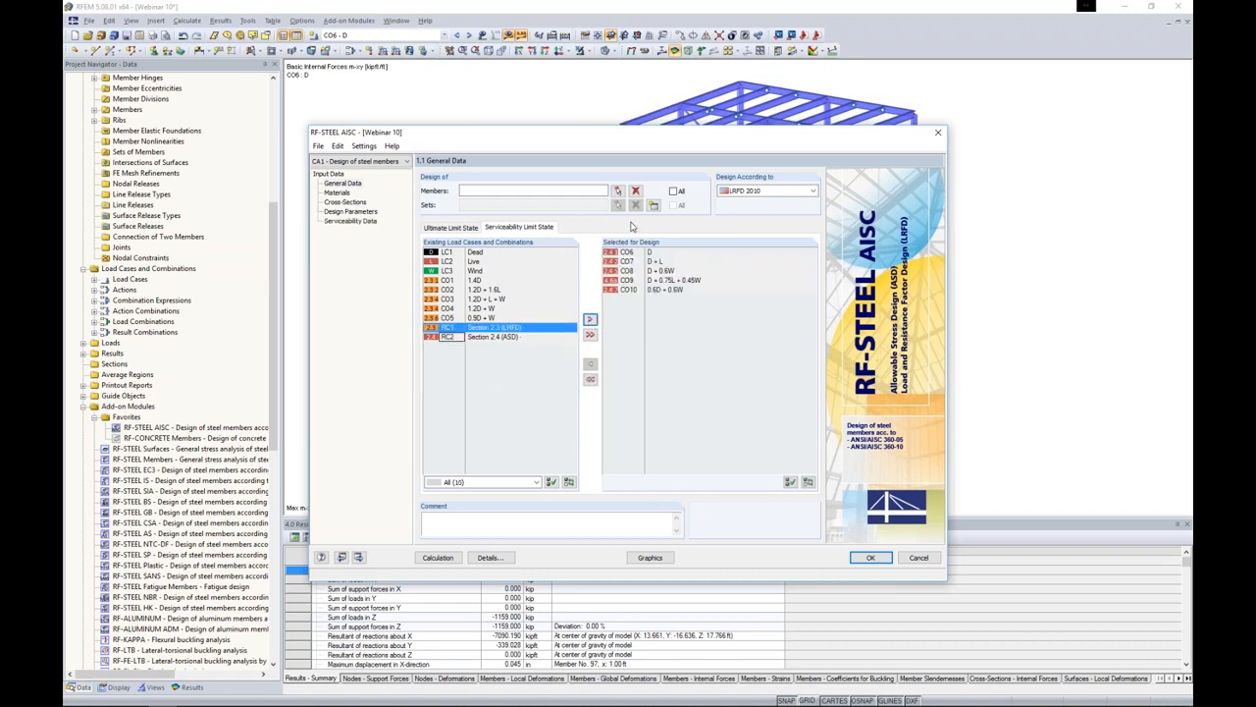
- Start picking the members to design from the model and window-select the steel frame's columns on all three storeys
{"action": "left_click", "coordinate": [617, 190]}
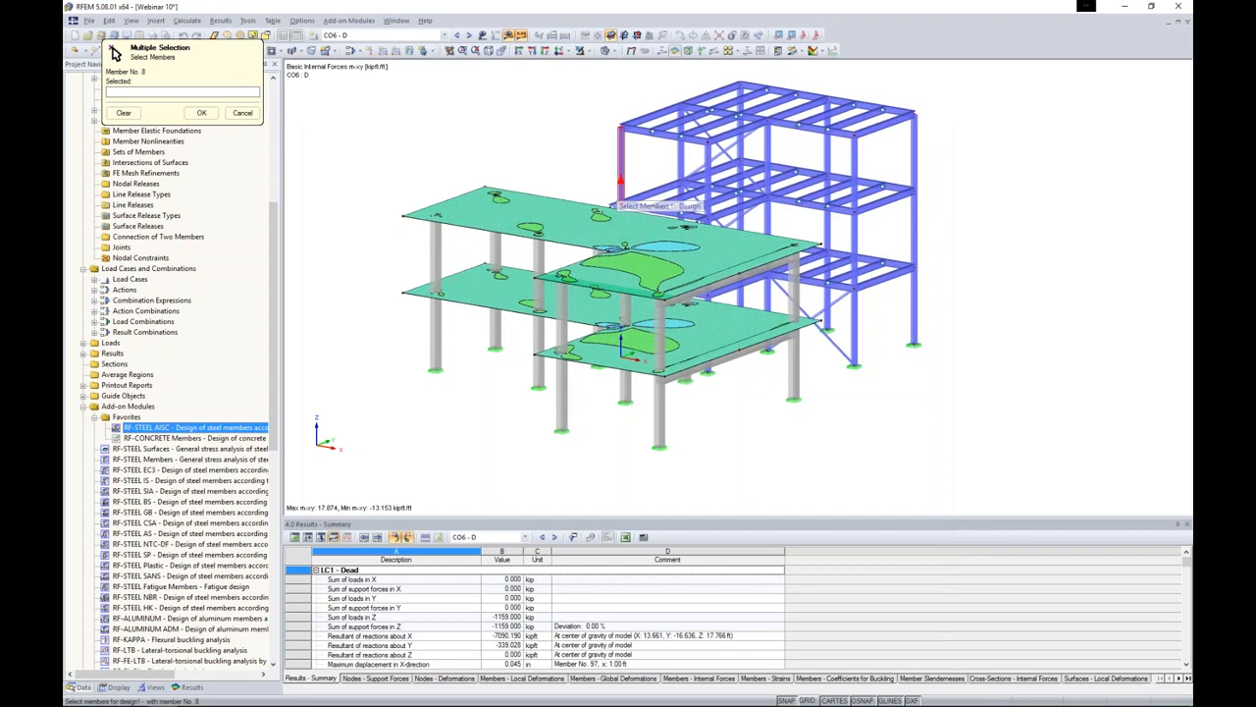
{"action": "middle_click_drag", "start_coordinate": [775, 358], "coordinate": [647, 311], "text": "ctrl"}
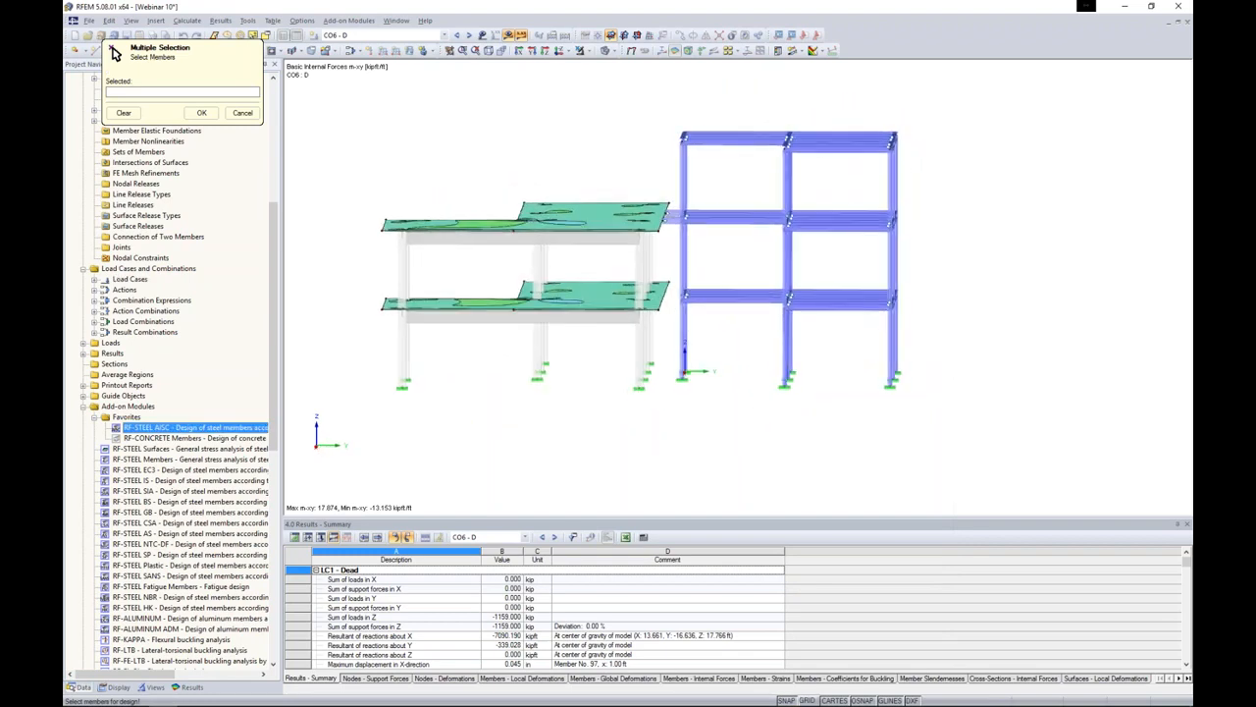
{"action": "left_click_drag", "start_coordinate": [933, 353], "coordinate": [667, 319]}
{"action": "left_click_drag", "start_coordinate": [928, 263], "coordinate": [660, 238]}
{"action": "left_click_drag", "start_coordinate": [927, 176], "coordinate": [653, 157]}
{"action": "middle_click_drag", "start_coordinate": [728, 281], "coordinate": [799, 344], "text": "ctrl"}
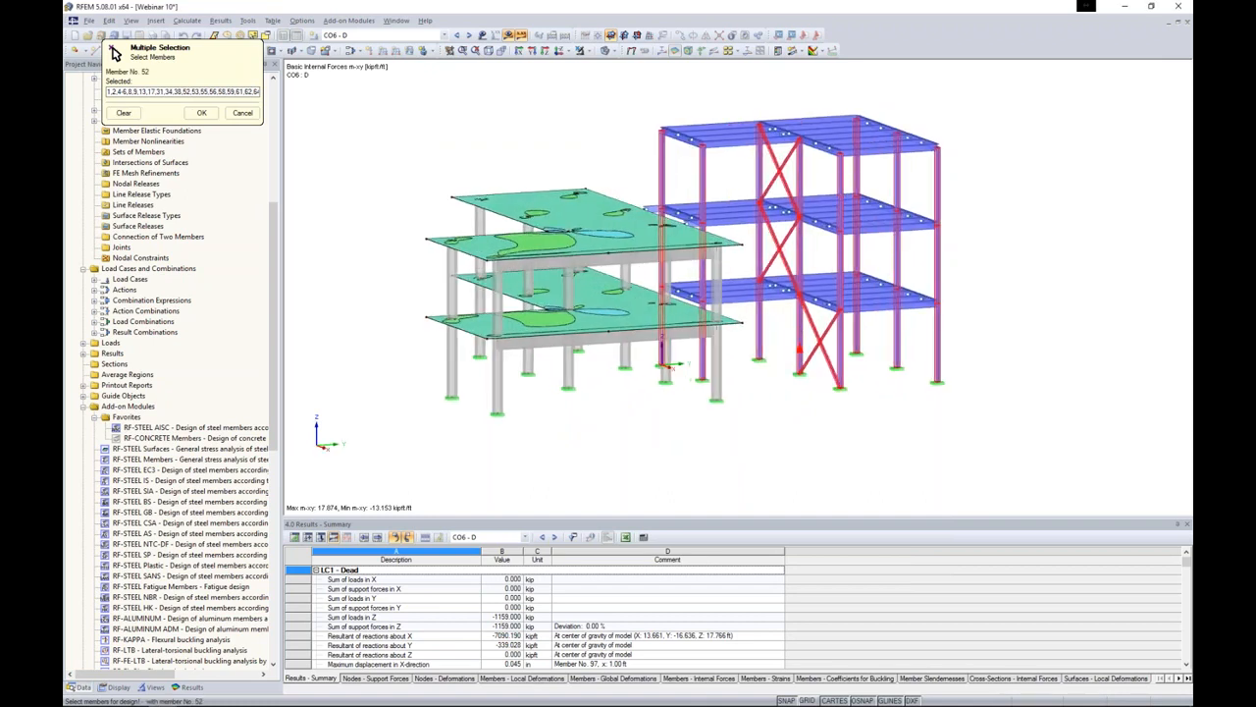
- Remove the diagonal braces from the design member selection and accept the remaining steel columns
{"action": "left_click", "coordinate": [812, 325]}
{"action": "left_click", "coordinate": [813, 351]}
{"action": "left_click", "coordinate": [787, 238]}
{"action": "left_click", "coordinate": [774, 233]}
{"action": "left_click", "coordinate": [789, 191]}
{"action": "left_click", "coordinate": [784, 166]}
{"action": "left_click", "coordinate": [201, 112]}
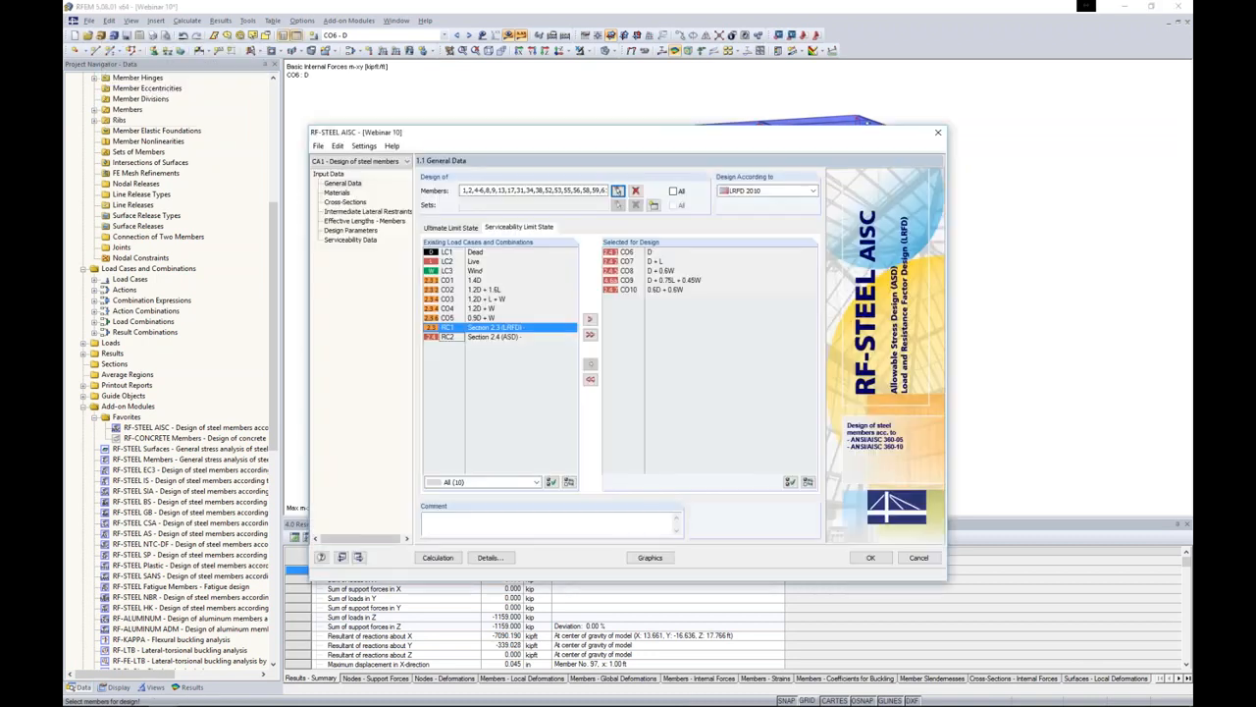
- Review the steel design's materials, cross-sections, lateral restraints, effective lengths, design parameters and serviceability data
{"action": "left_click", "coordinate": [337, 192]}
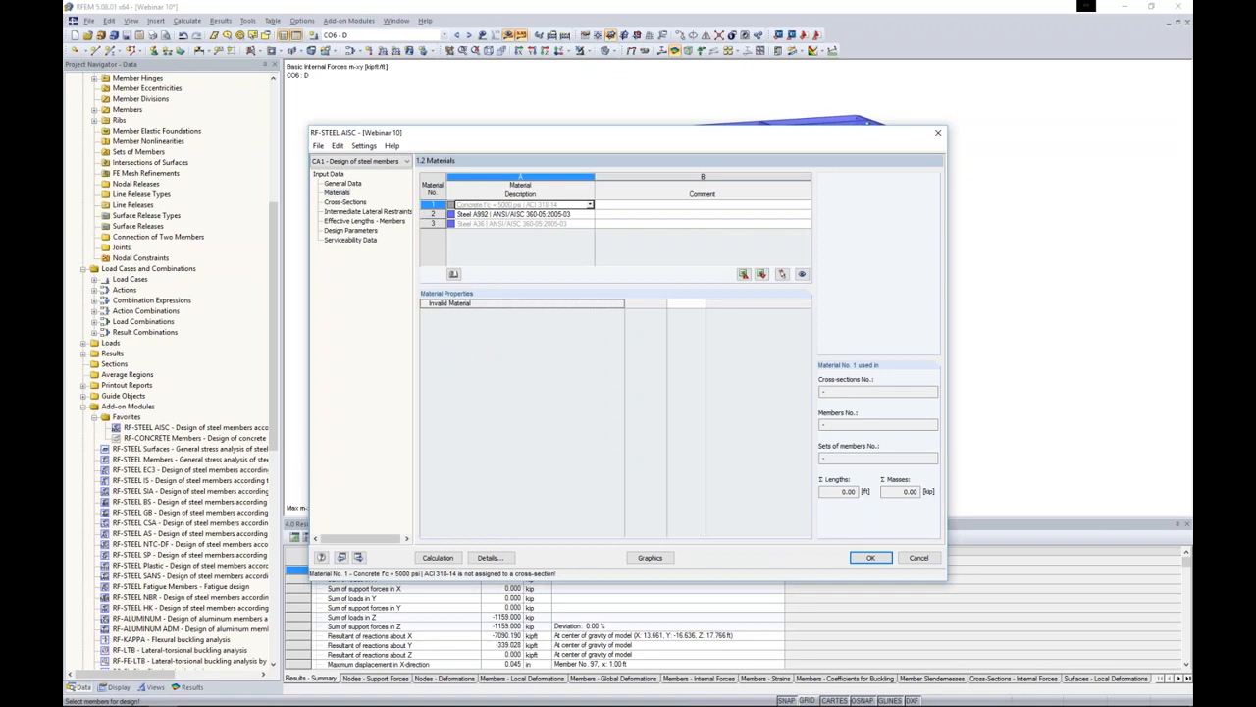
{"action": "left_click", "coordinate": [345, 201]}
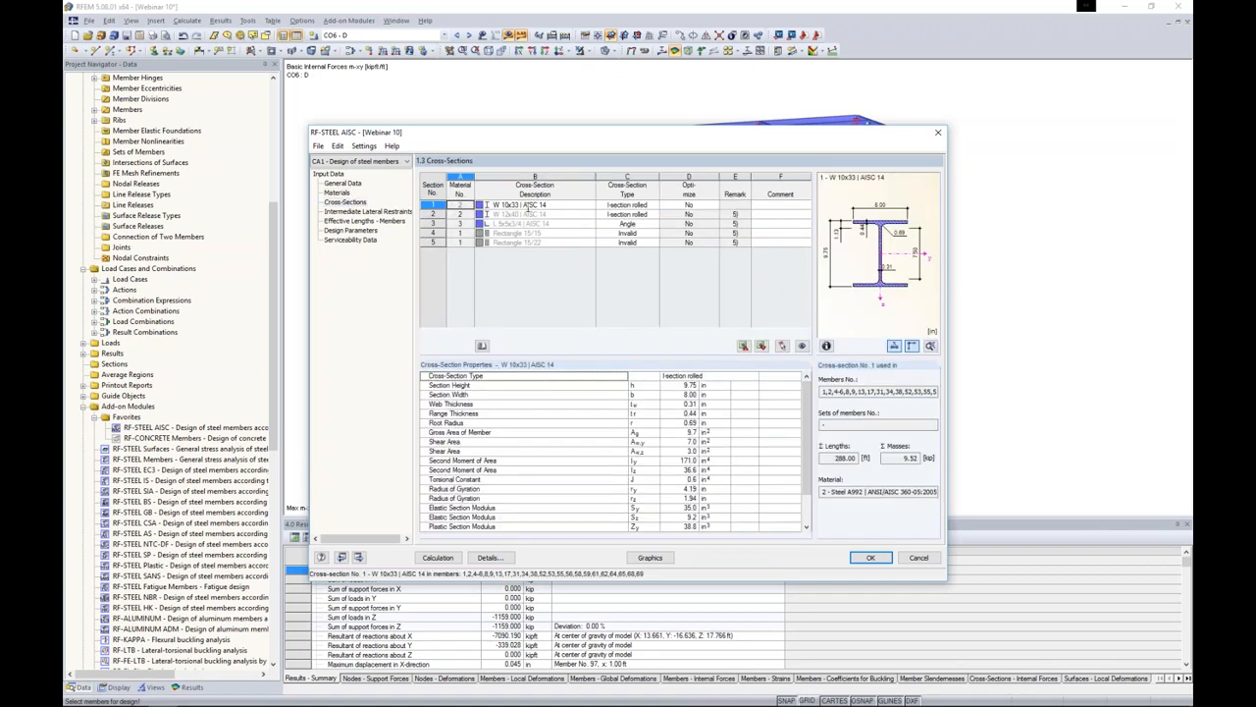
{"action": "left_click", "coordinate": [347, 210]}
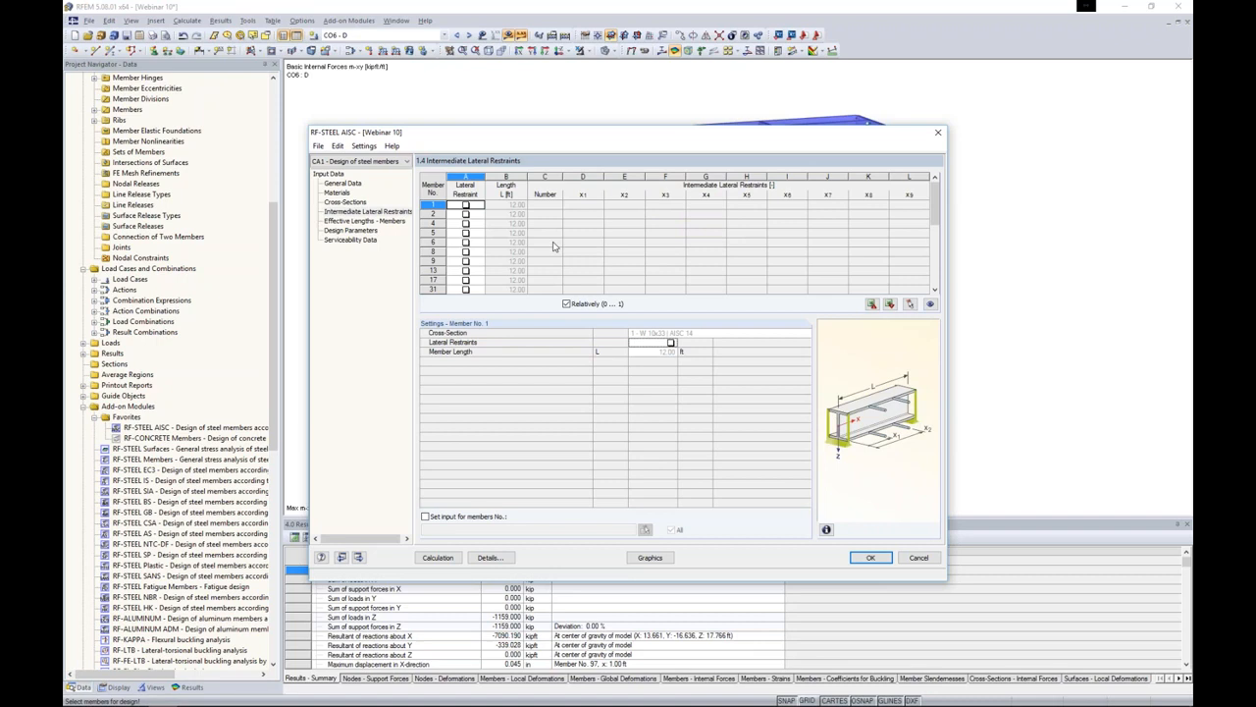
{"action": "left_click", "coordinate": [370, 233]}
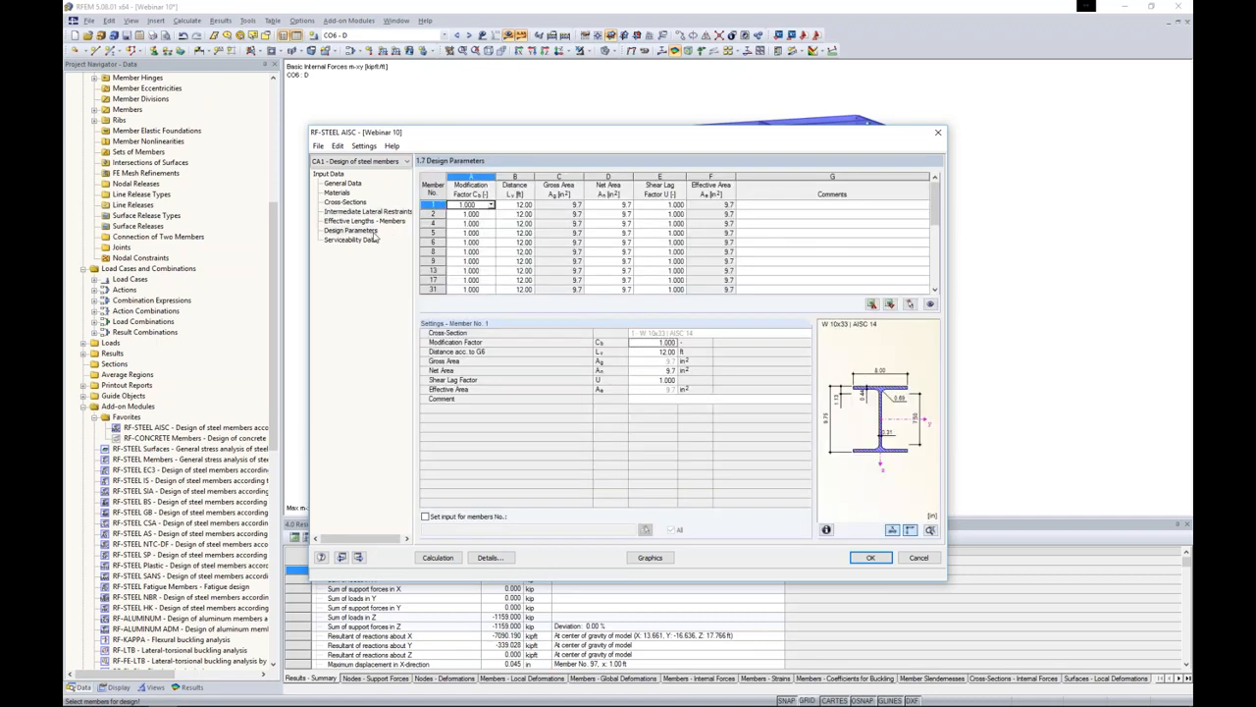
{"action": "left_click", "coordinate": [363, 221]}
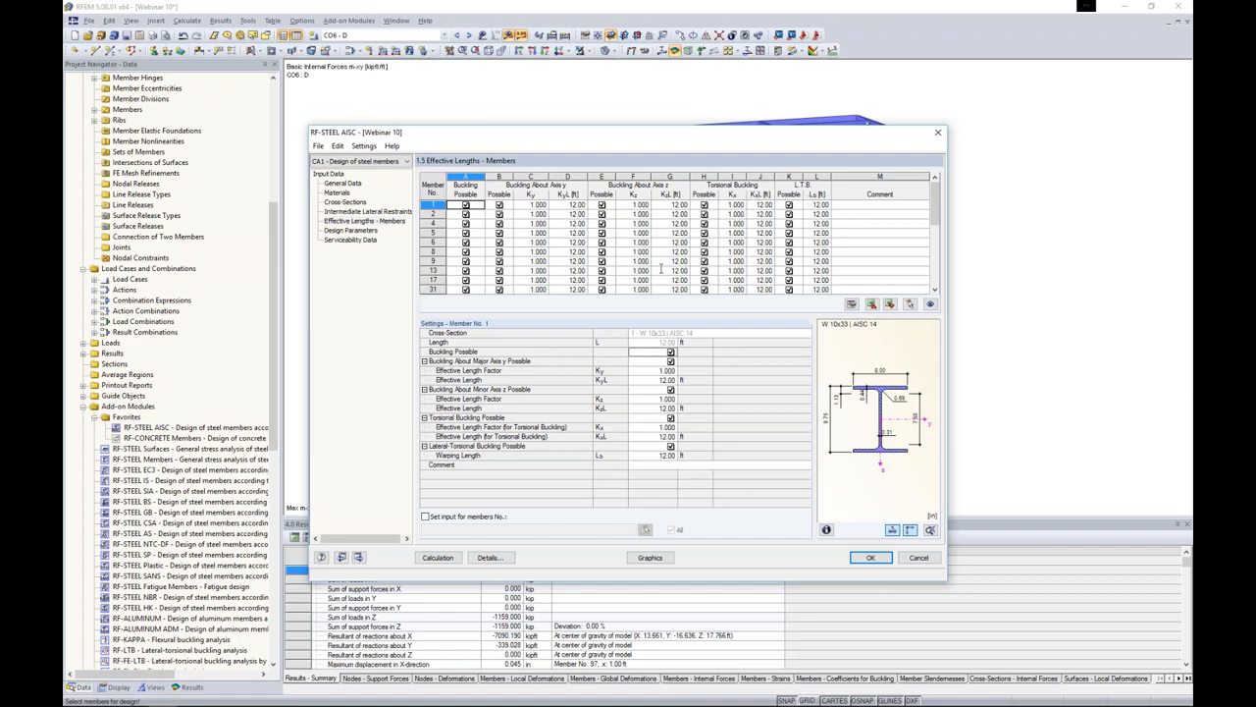
{"action": "left_click", "coordinate": [351, 230]}
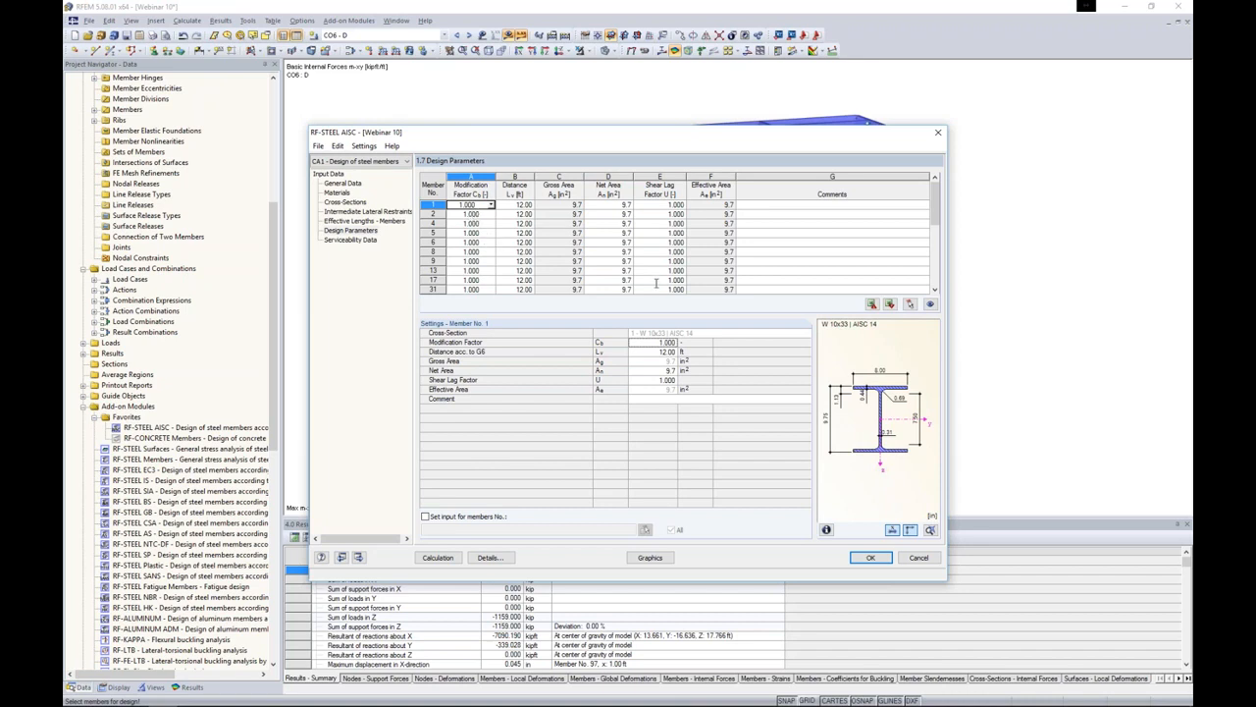
{"action": "left_click", "coordinate": [351, 239]}
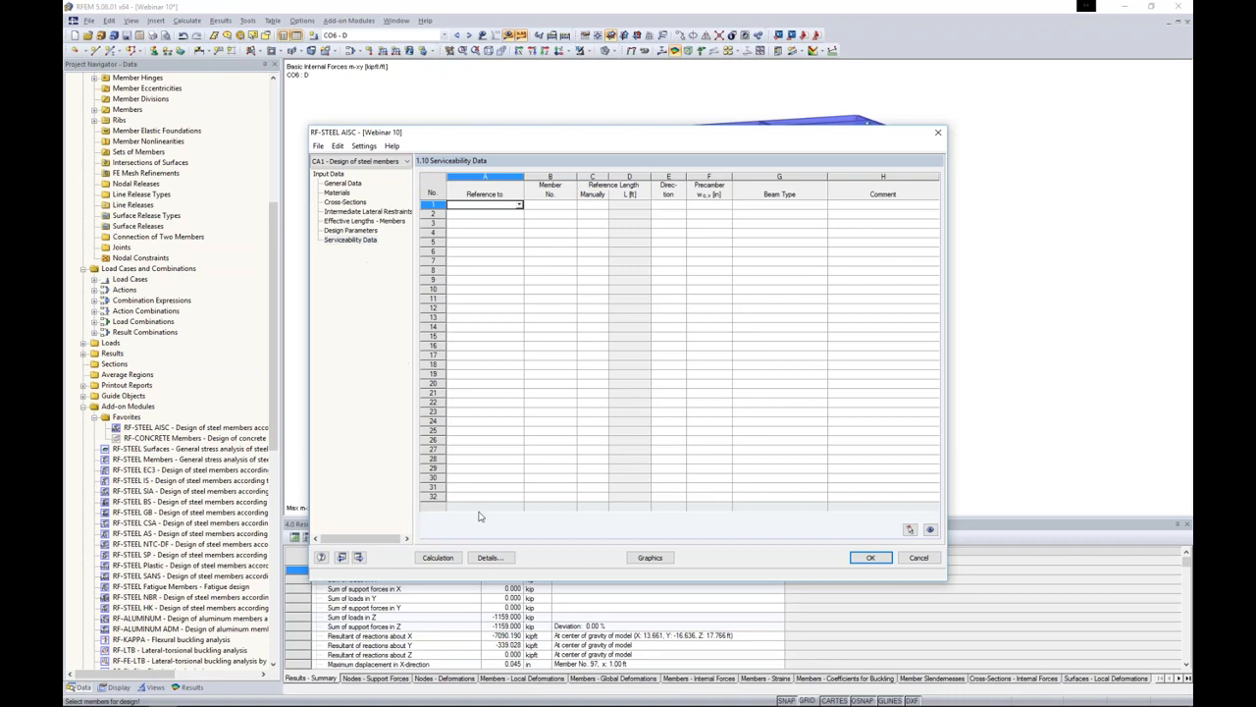
- Check the limiting deflection ratios for serviceability in the LRFD 2010 design details
{"action": "left_click", "coordinate": [490, 558]}
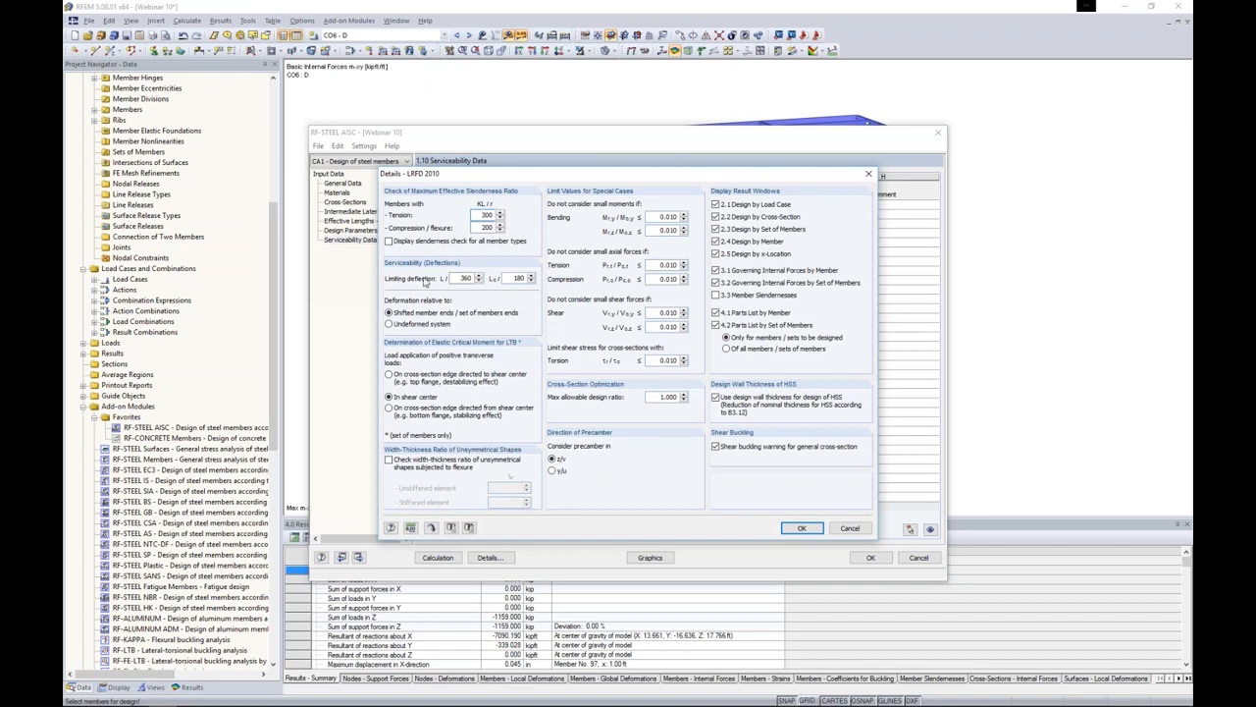
{"action": "double_click", "coordinate": [465, 278]}
{"action": "key", "text": "Tab"}
{"action": "key", "text": "shift+Tab"}
{"action": "left_click", "coordinate": [800, 528]}
- Set the first serviceability entry's reference to Member and window-select the steel columns on all storeys for it
{"action": "left_click", "coordinate": [495, 206]}
{"action": "left_click", "coordinate": [519, 204]}
{"action": "left_click", "coordinate": [484, 213]}
{"action": "left_click", "coordinate": [545, 204]}
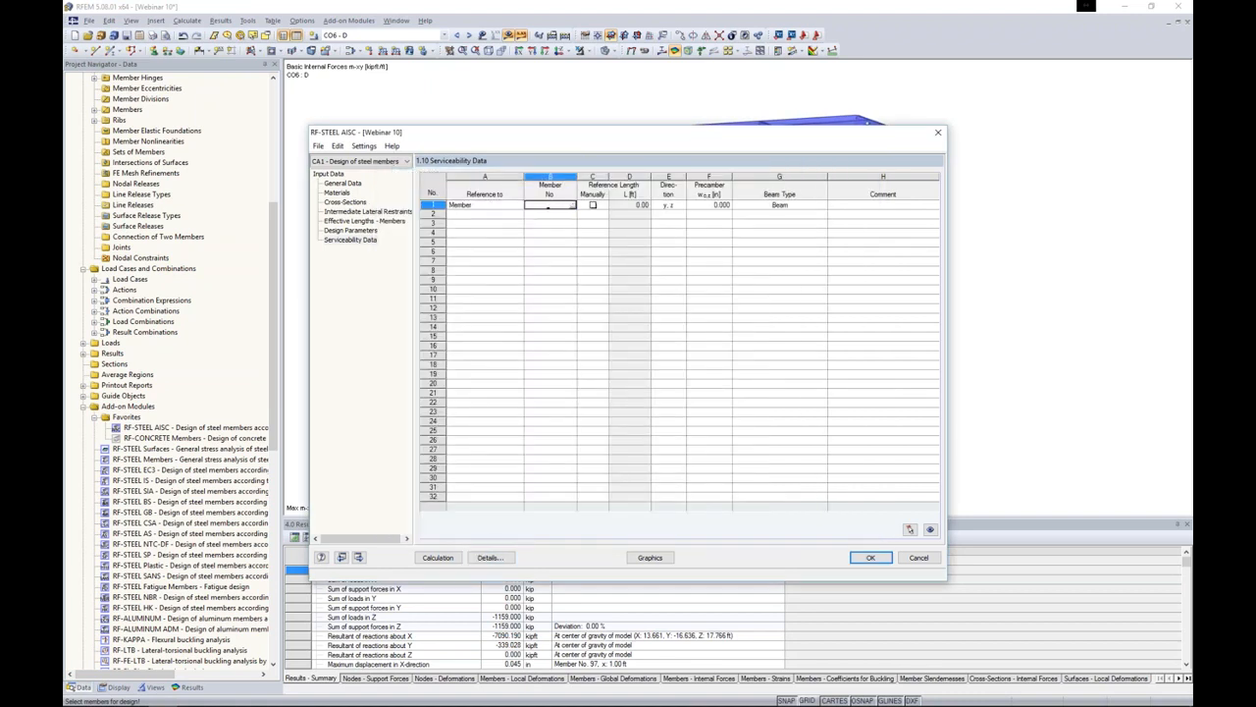
{"action": "left_click", "coordinate": [573, 204]}
{"action": "middle_click_drag", "start_coordinate": [686, 373], "coordinate": [759, 343], "text": "ctrl"}
{"action": "left_click_drag", "start_coordinate": [945, 351], "coordinate": [673, 316]}
{"action": "left_click_drag", "start_coordinate": [931, 277], "coordinate": [665, 187]}
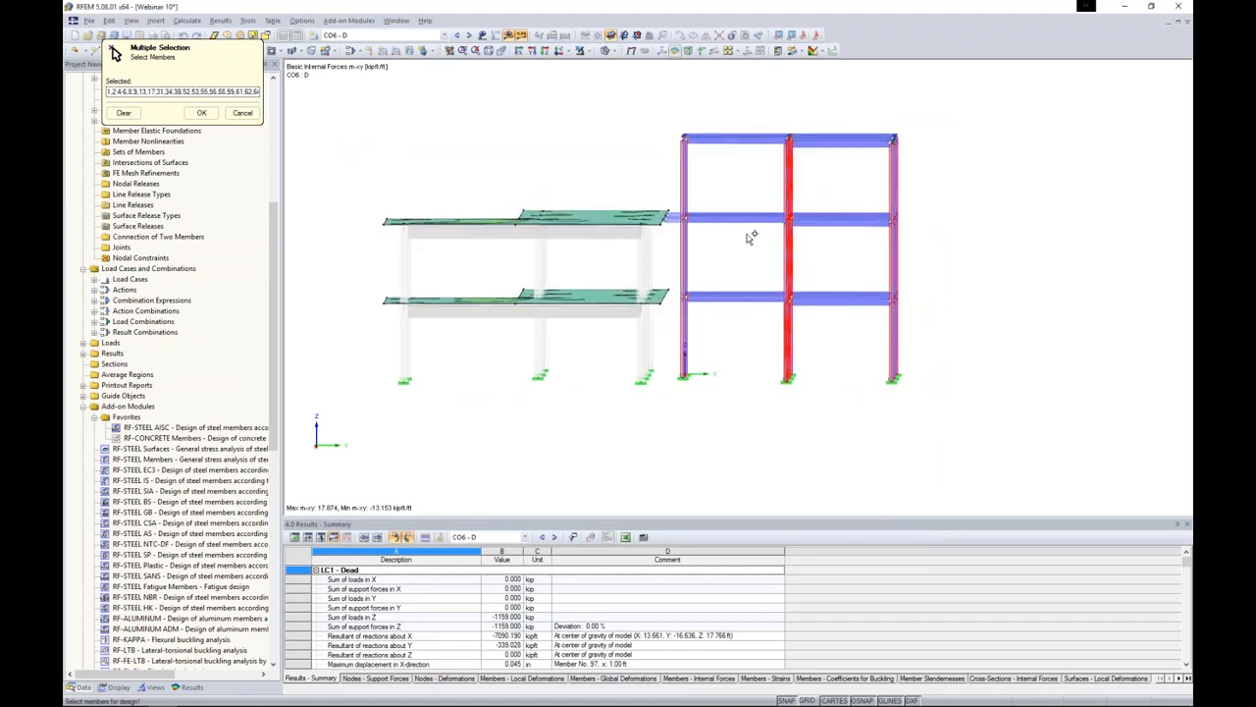
- Deselect the diagonal braces and apply the remaining columns to the serviceability data
{"action": "middle_click_drag", "start_coordinate": [666, 187], "coordinate": [746, 225], "text": "ctrl"}
{"action": "left_click", "coordinate": [819, 332]}
{"action": "left_click", "coordinate": [829, 333]}
{"action": "left_click", "coordinate": [786, 257]}
{"action": "left_click", "coordinate": [787, 239]}
{"action": "left_click", "coordinate": [790, 192]}
{"action": "left_click", "coordinate": [785, 161]}
{"action": "left_click", "coordinate": [201, 113]}
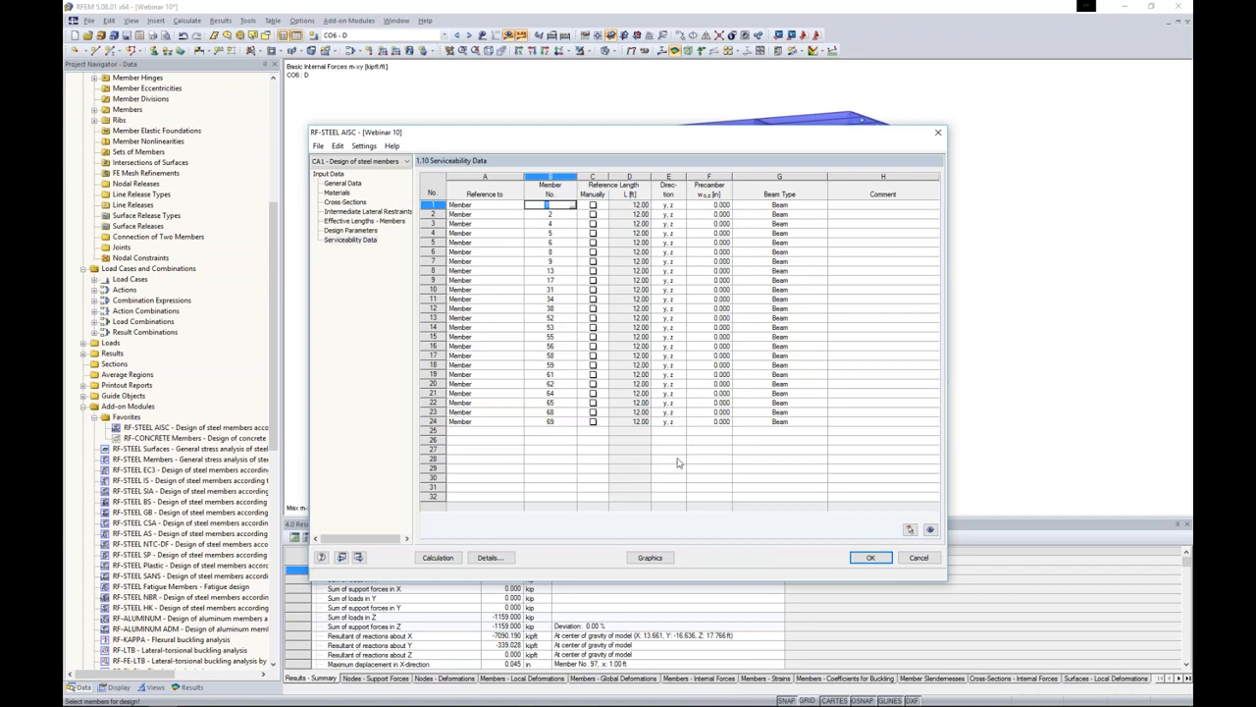
- Calculate the steel design and go through its results by load case, by cross-section and by member
{"action": "left_click", "coordinate": [438, 557]}
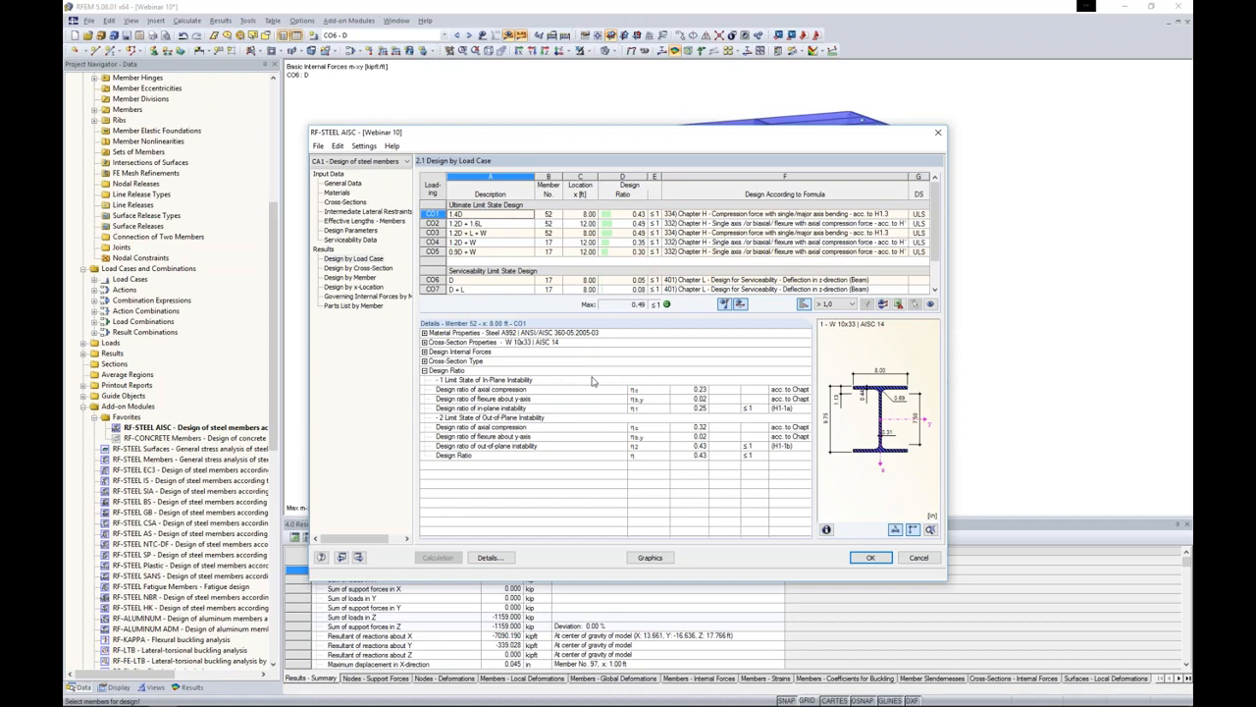
{"action": "left_click", "coordinate": [369, 267]}
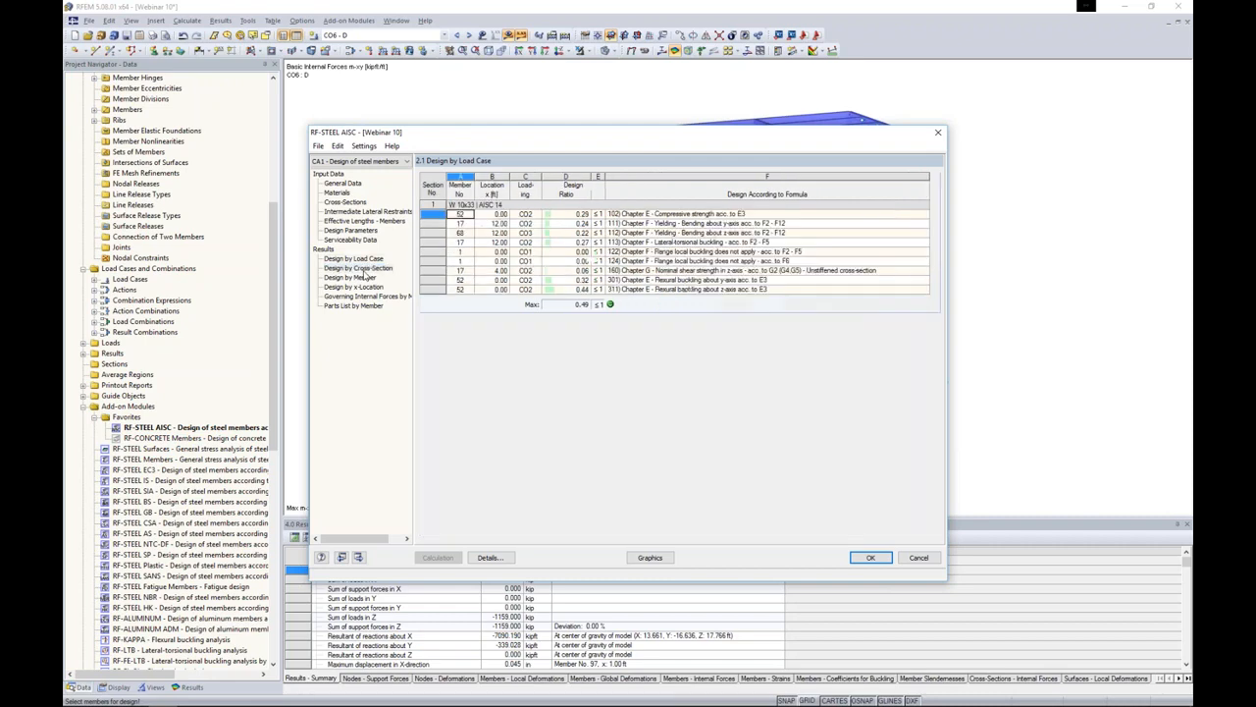
{"action": "left_click", "coordinate": [357, 278]}
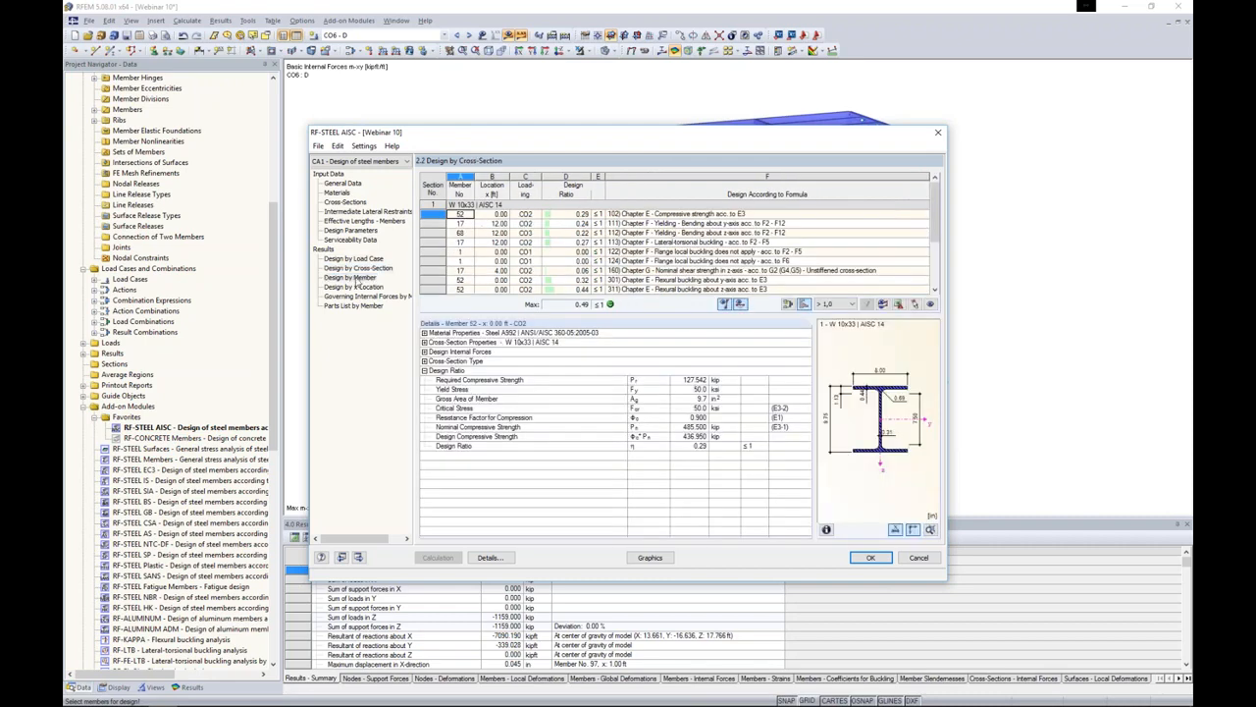
- Examine the member-wise design results alongside the corresponding column locations in the model
{"action": "left_click_drag", "start_coordinate": [535, 143], "coordinate": [535, 389]}
{"action": "scroll", "coordinate": [579, 476], "scroll_direction": "down", "scroll_amount": 3}
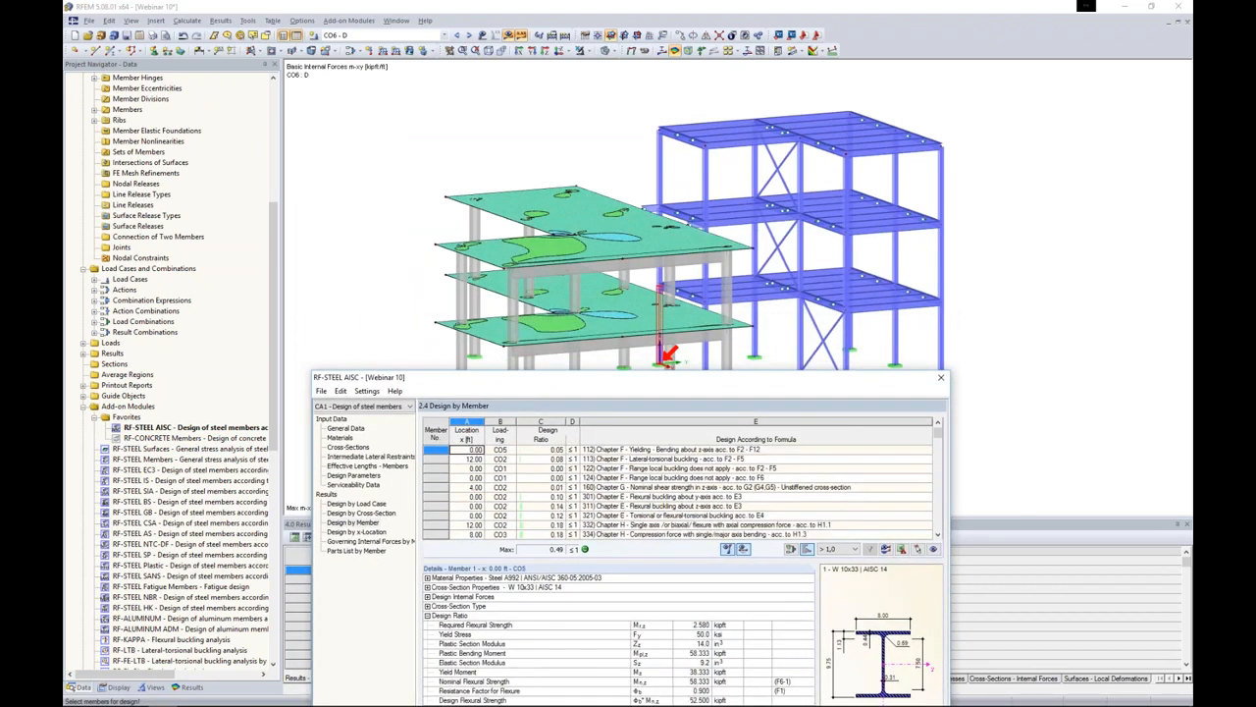
{"action": "scroll", "coordinate": [586, 487], "scroll_direction": "down", "scroll_amount": 3}
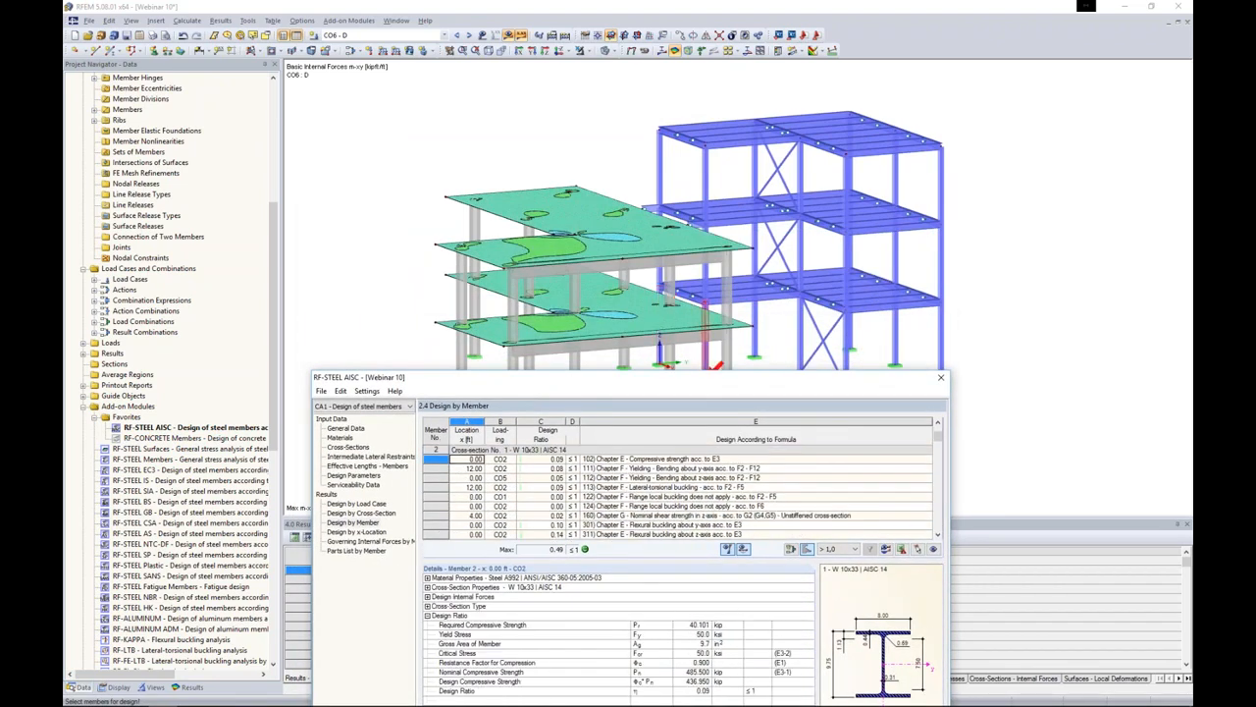
{"action": "scroll", "coordinate": [643, 483], "scroll_direction": "down", "scroll_amount": 5}
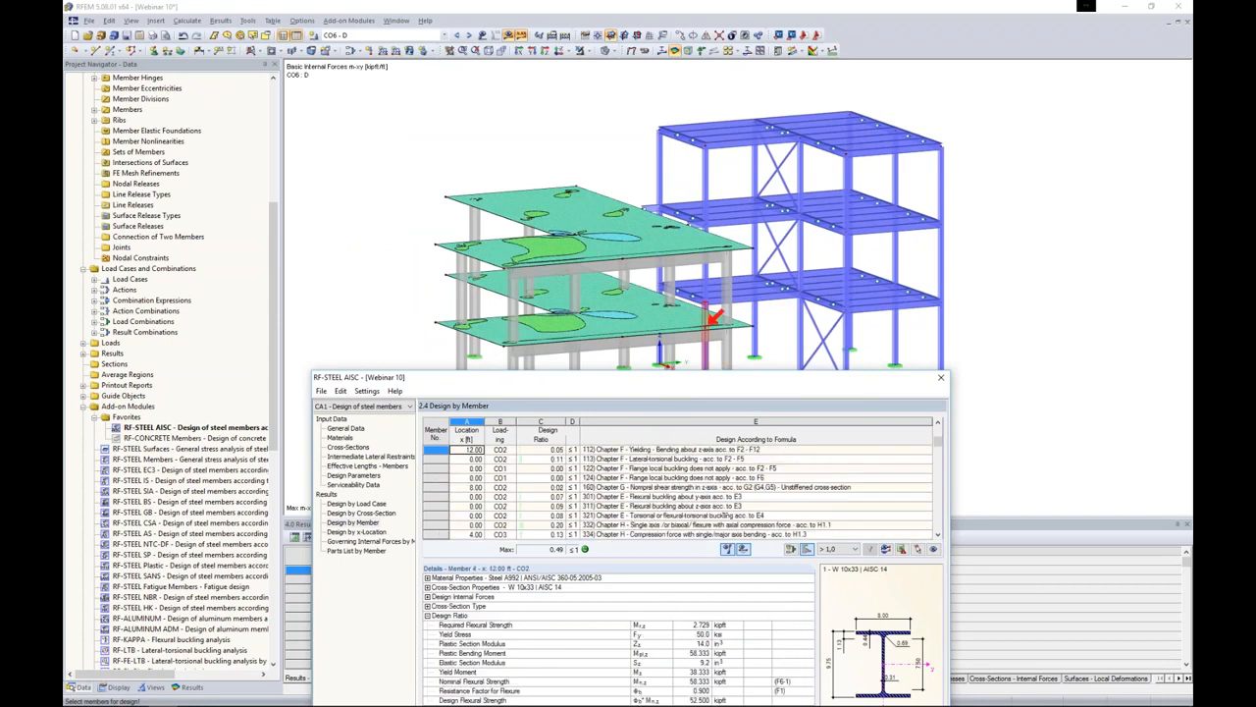
{"action": "scroll", "coordinate": [673, 480], "scroll_direction": "down", "scroll_amount": 5}
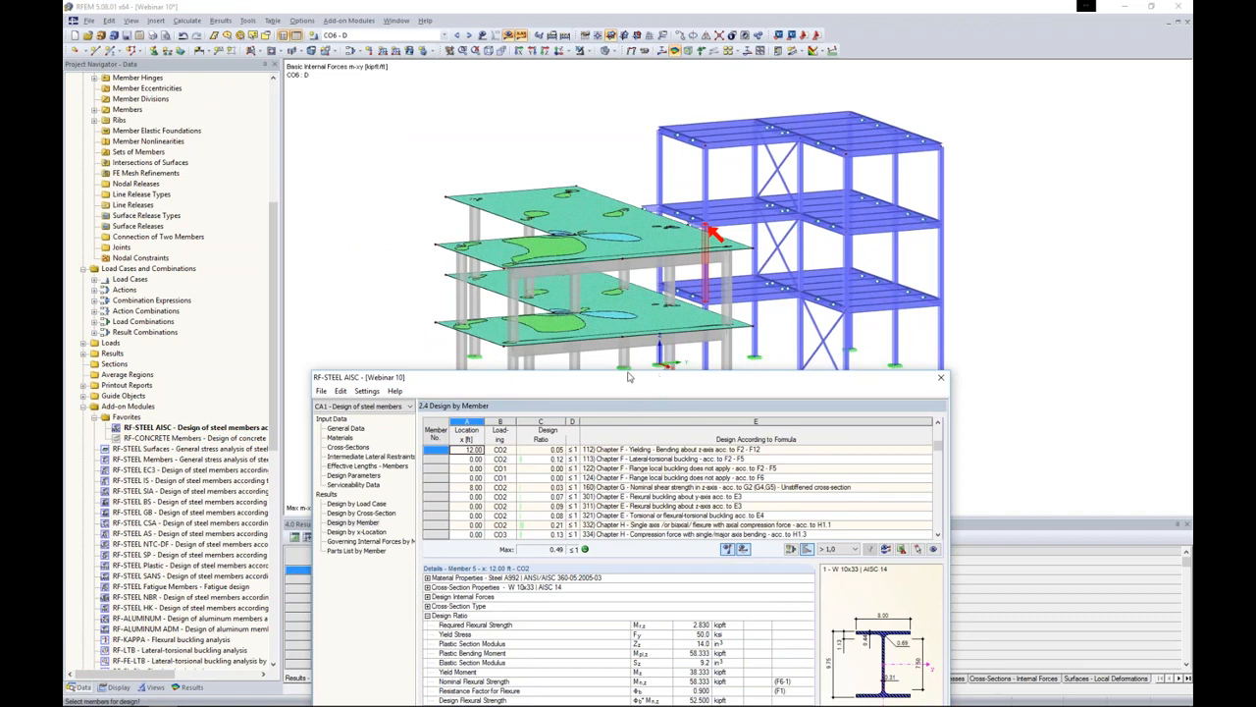
{"action": "left_click_drag", "start_coordinate": [629, 378], "coordinate": [628, 167]}
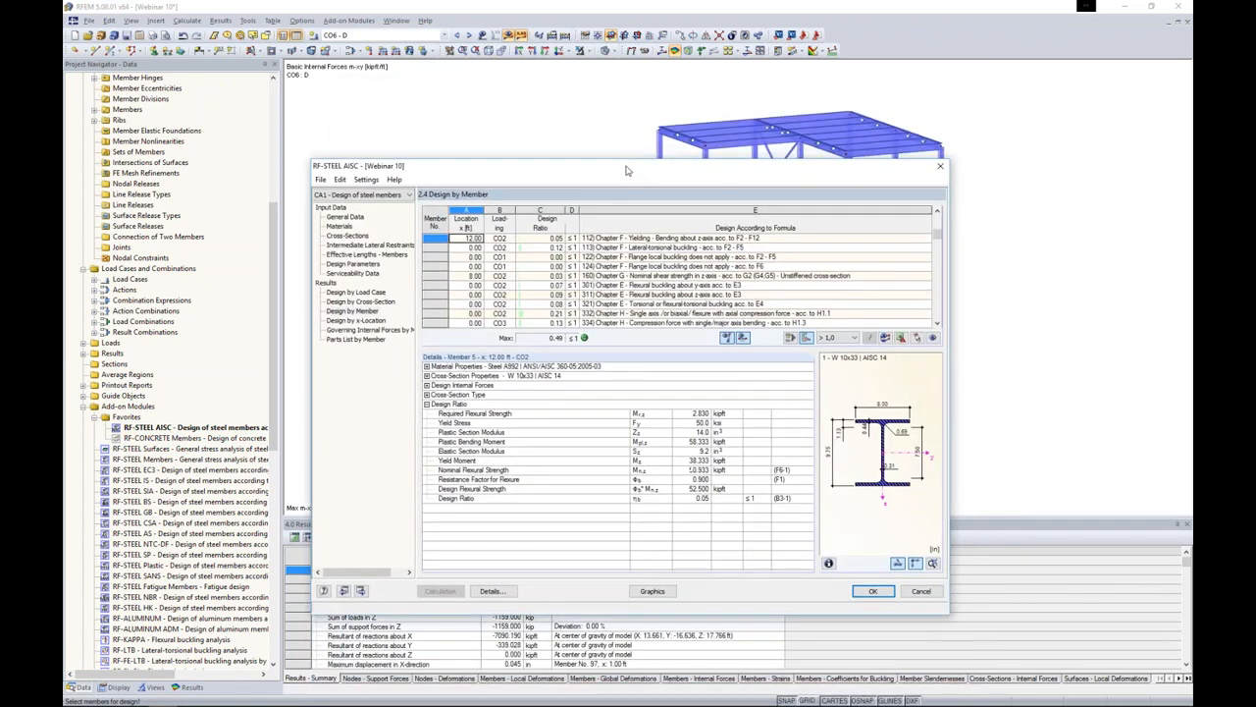
- Inspect member 5's bending, shear, buckling and serviceability checks with their detailed design ratios
{"action": "scroll", "coordinate": [643, 246], "scroll_direction": "up", "scroll_amount": 1}
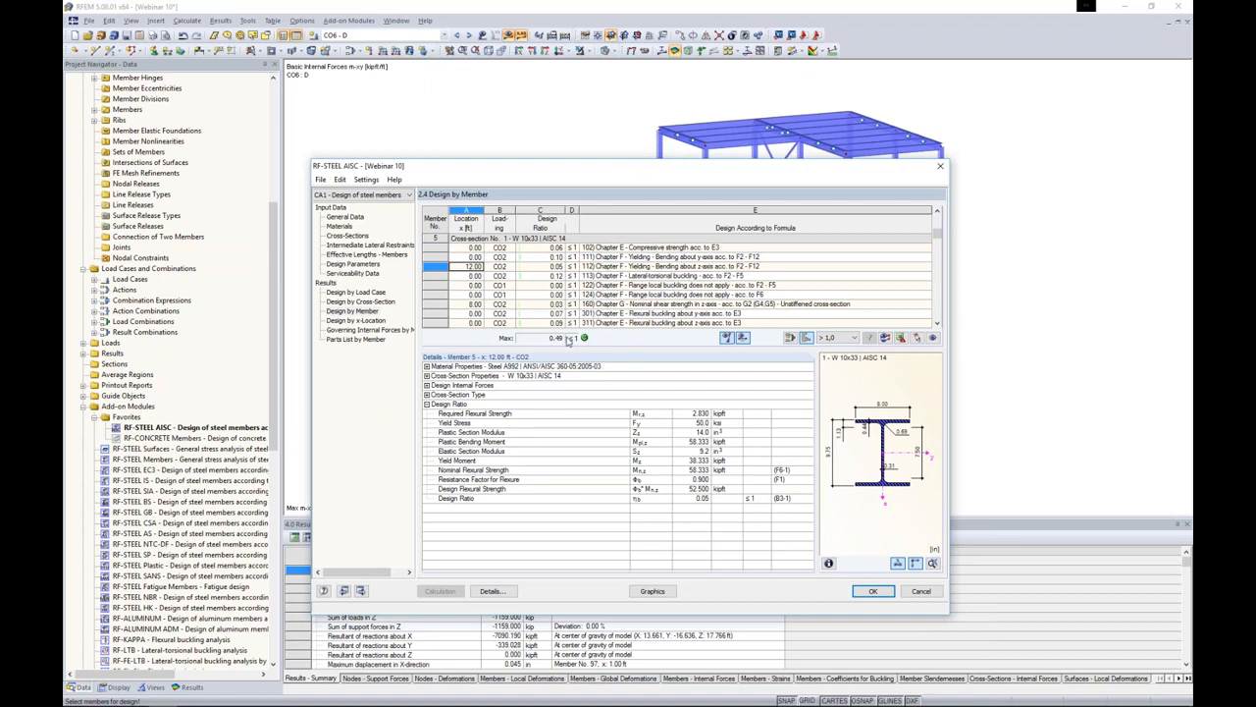
{"action": "left_click", "coordinate": [610, 256]}
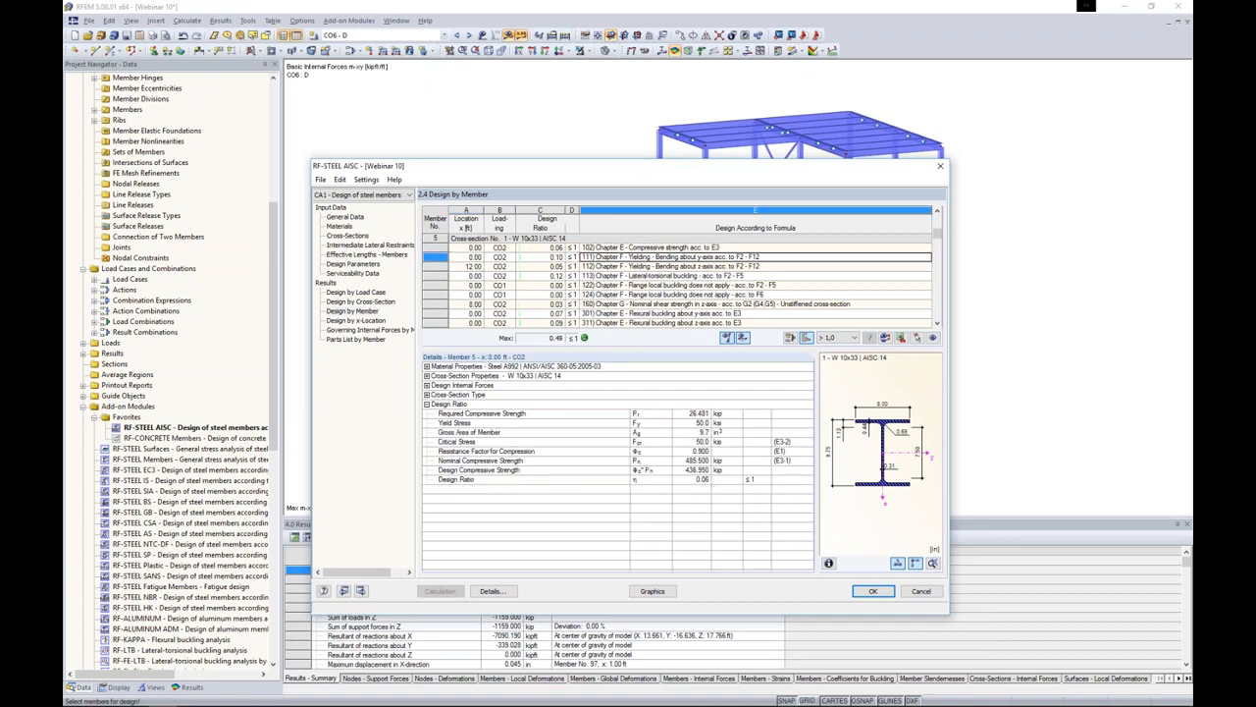
{"action": "left_click", "coordinate": [609, 266]}
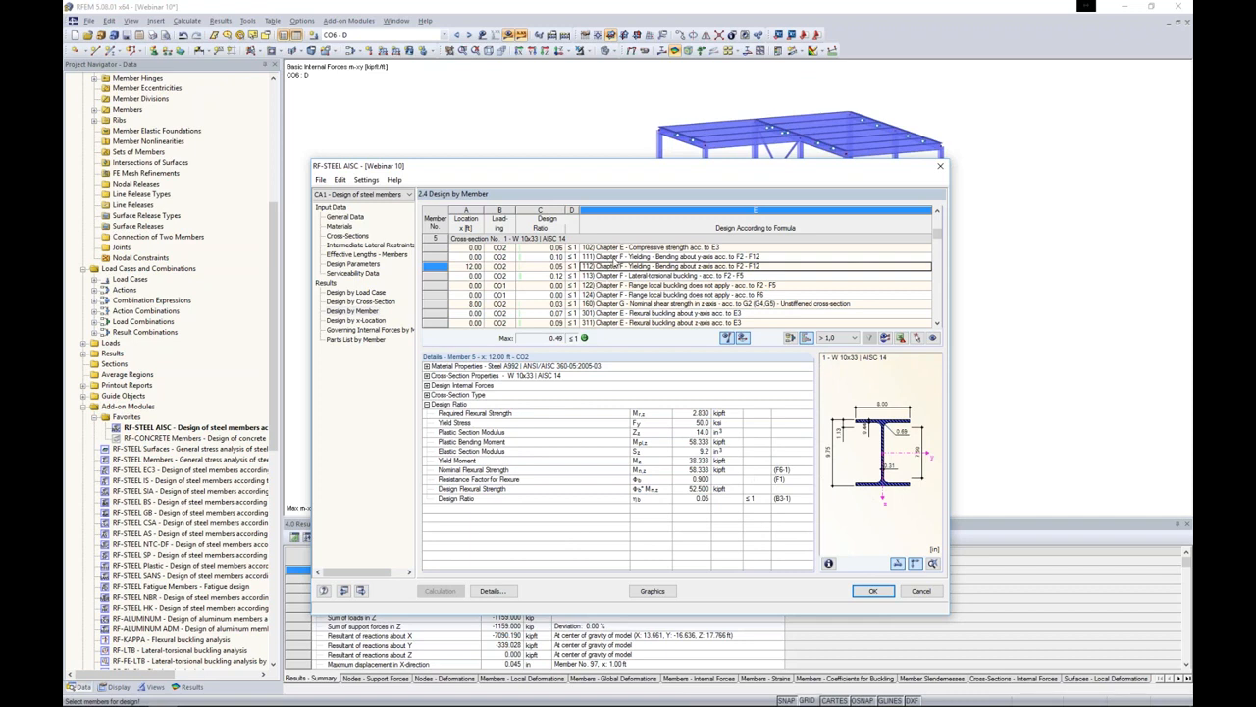
{"action": "left_click", "coordinate": [618, 303]}
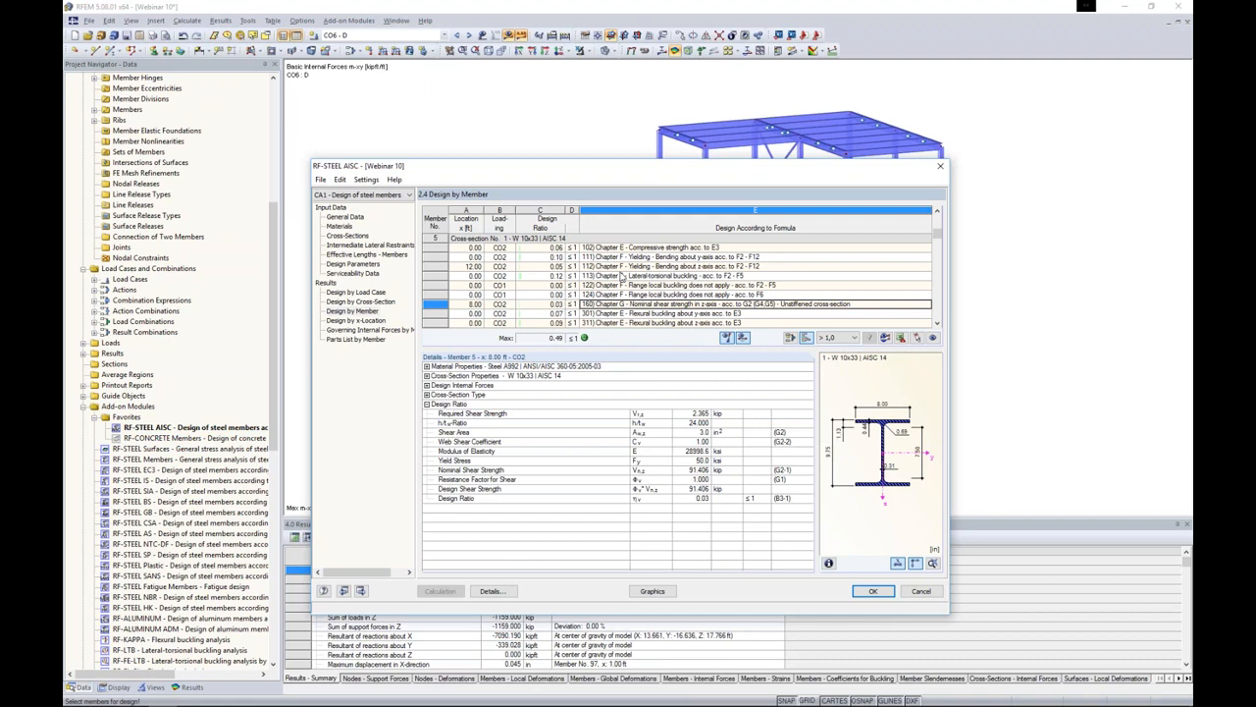
{"action": "scroll", "coordinate": [621, 277], "scroll_direction": "down", "scroll_amount": 3}
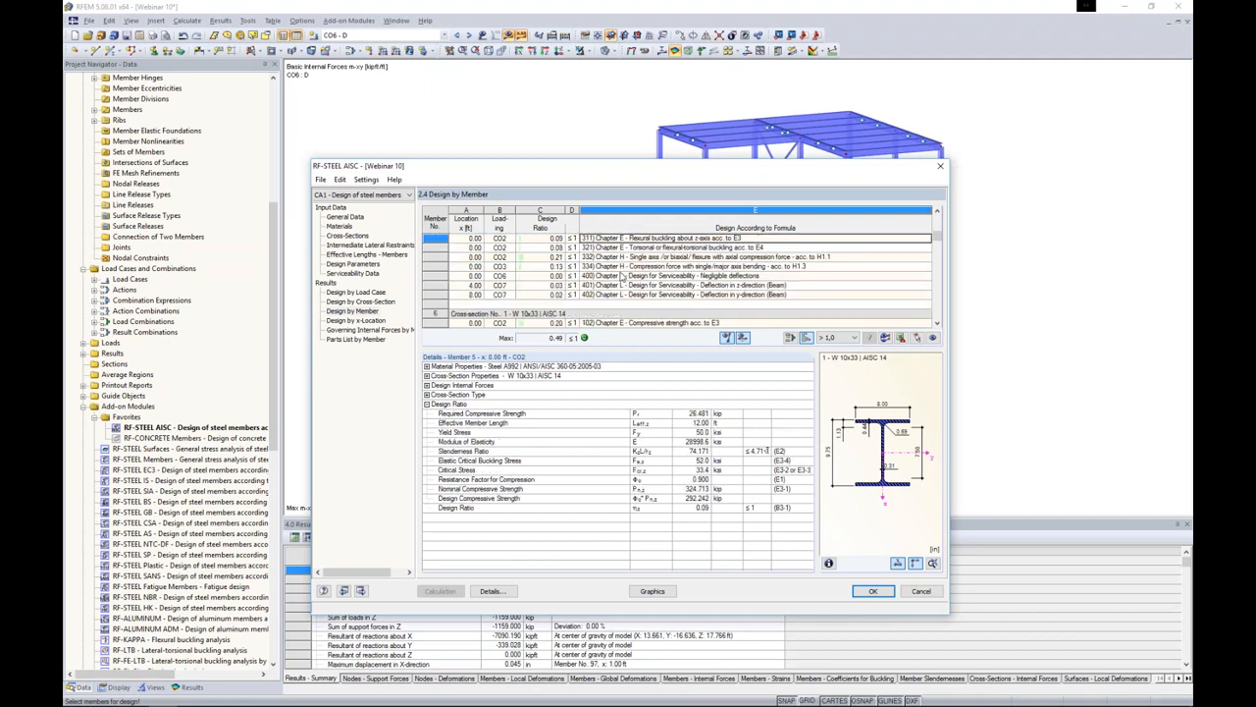
- Display the RF-STEEL AISC design ratios on the model with the serviceability results hidden, and return to the project data
{"action": "left_click", "coordinate": [653, 591]}
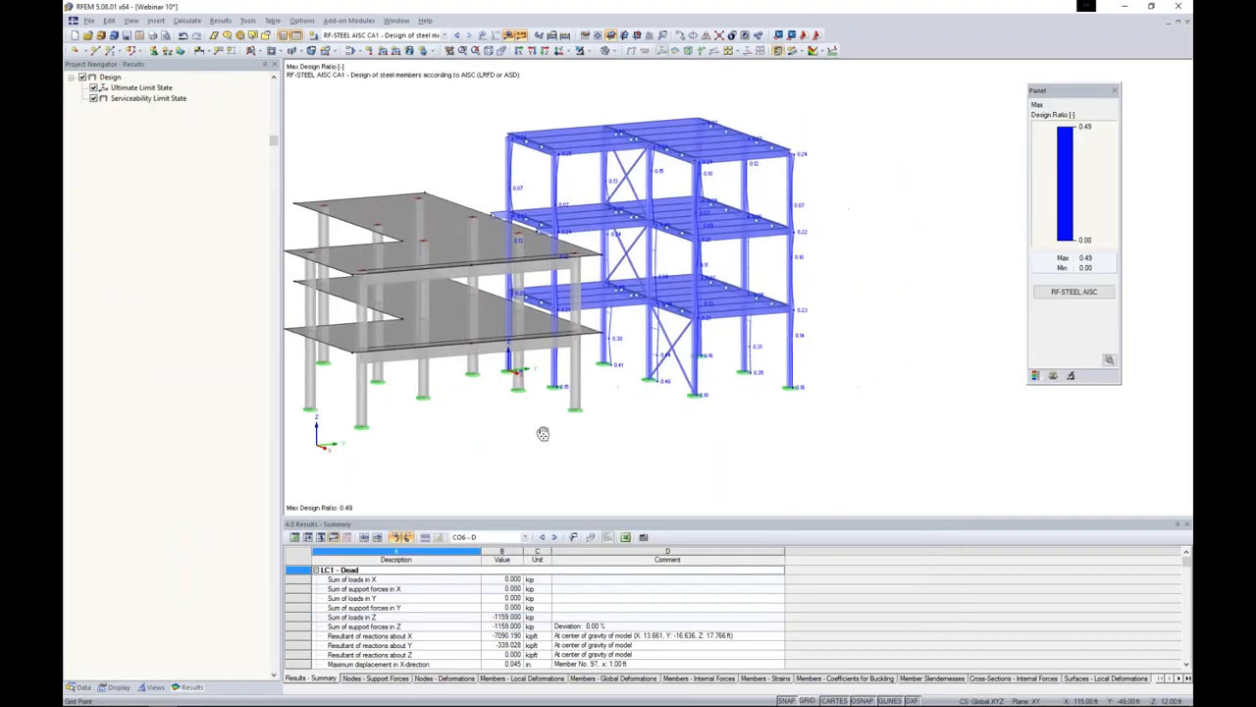
{"action": "left_click", "coordinate": [393, 35]}
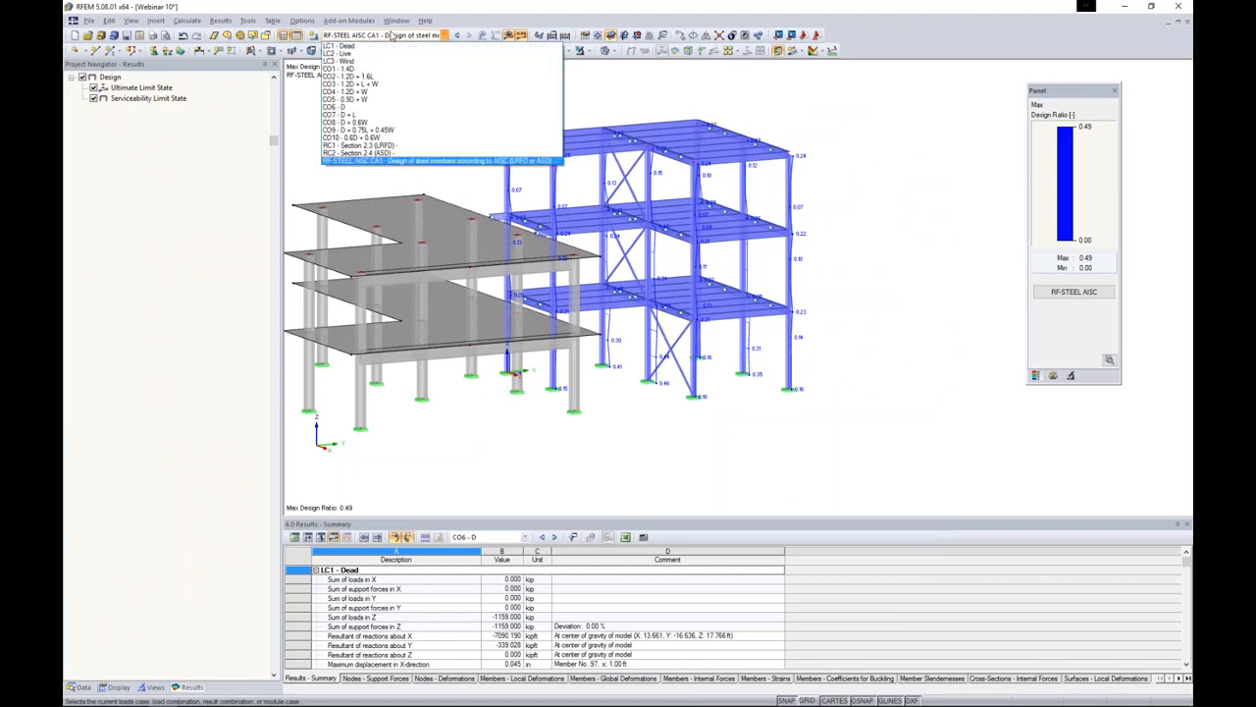
{"action": "left_click", "coordinate": [360, 162]}
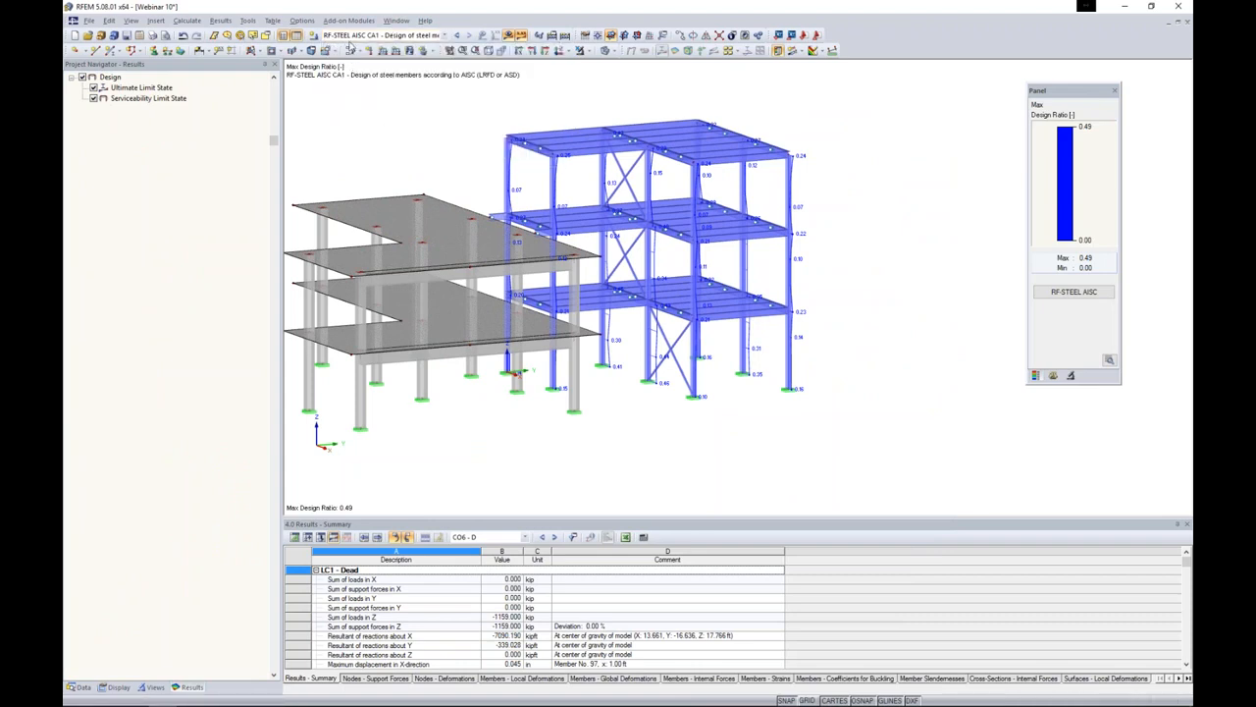
{"action": "left_click", "coordinate": [94, 98]}
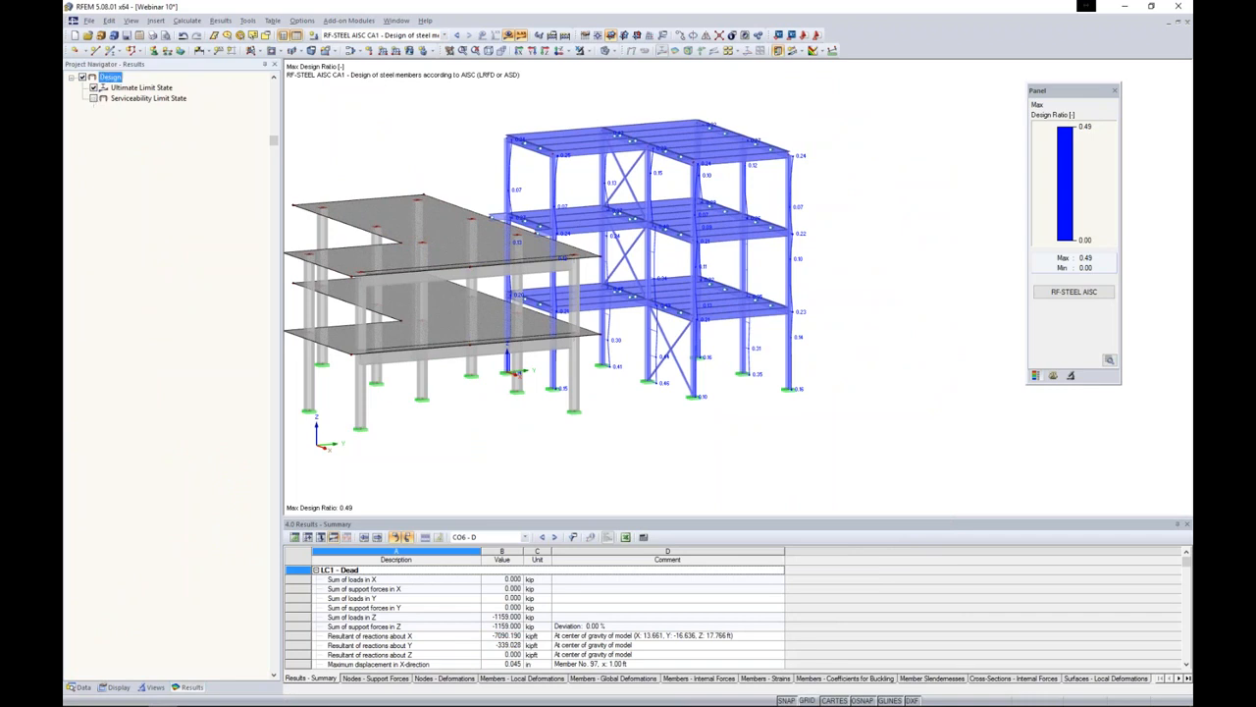
{"action": "scroll", "coordinate": [731, 312], "scroll_direction": "up", "scroll_amount": 3}
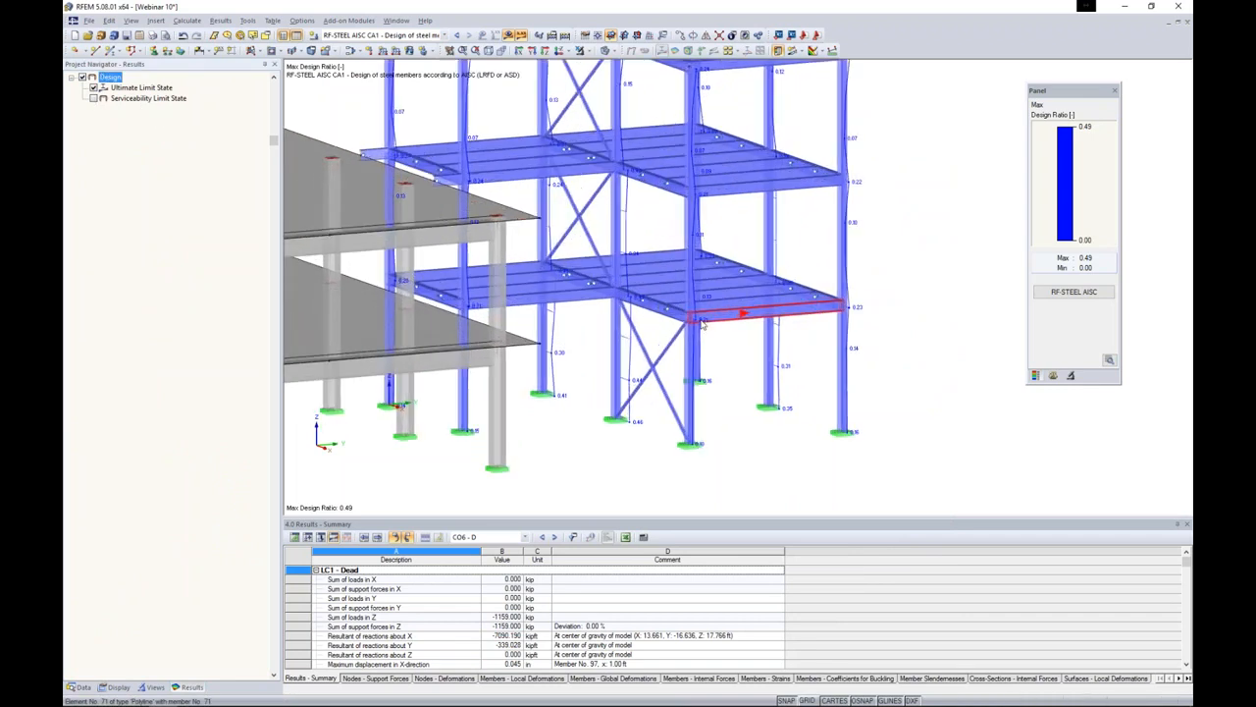
{"action": "scroll", "coordinate": [819, 334], "scroll_direction": "down", "scroll_amount": 3}
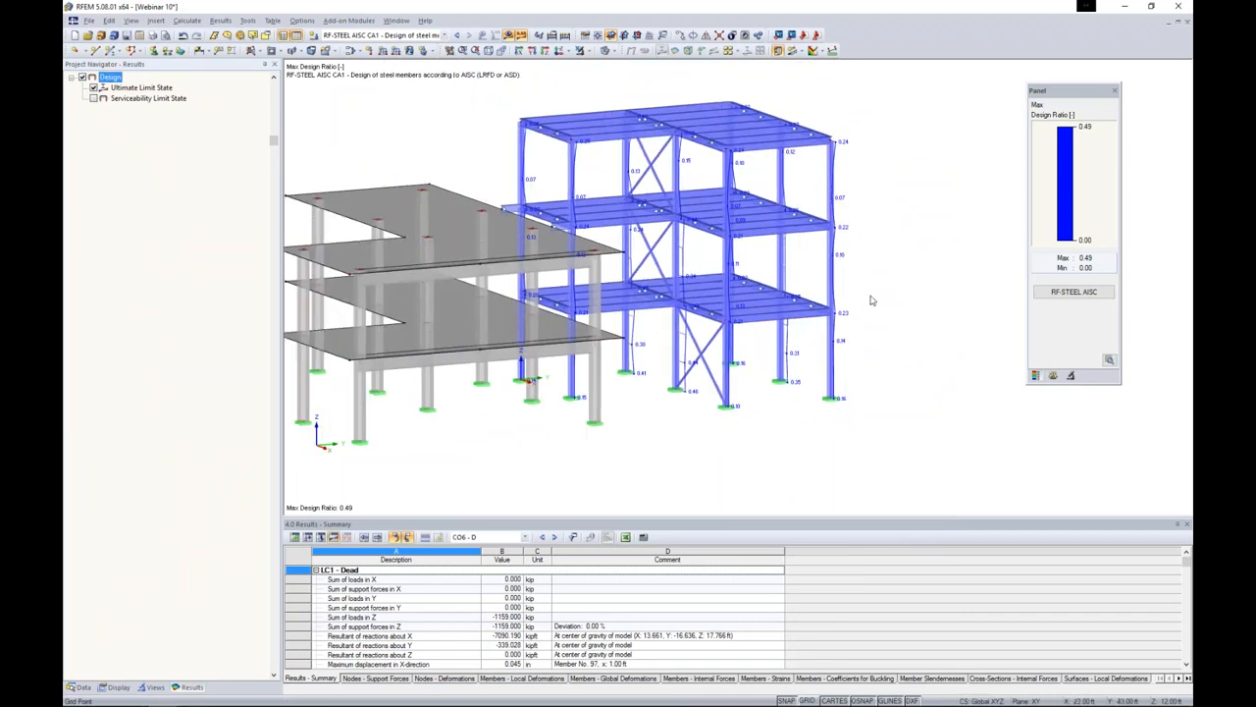
{"action": "left_click", "coordinate": [80, 688]}
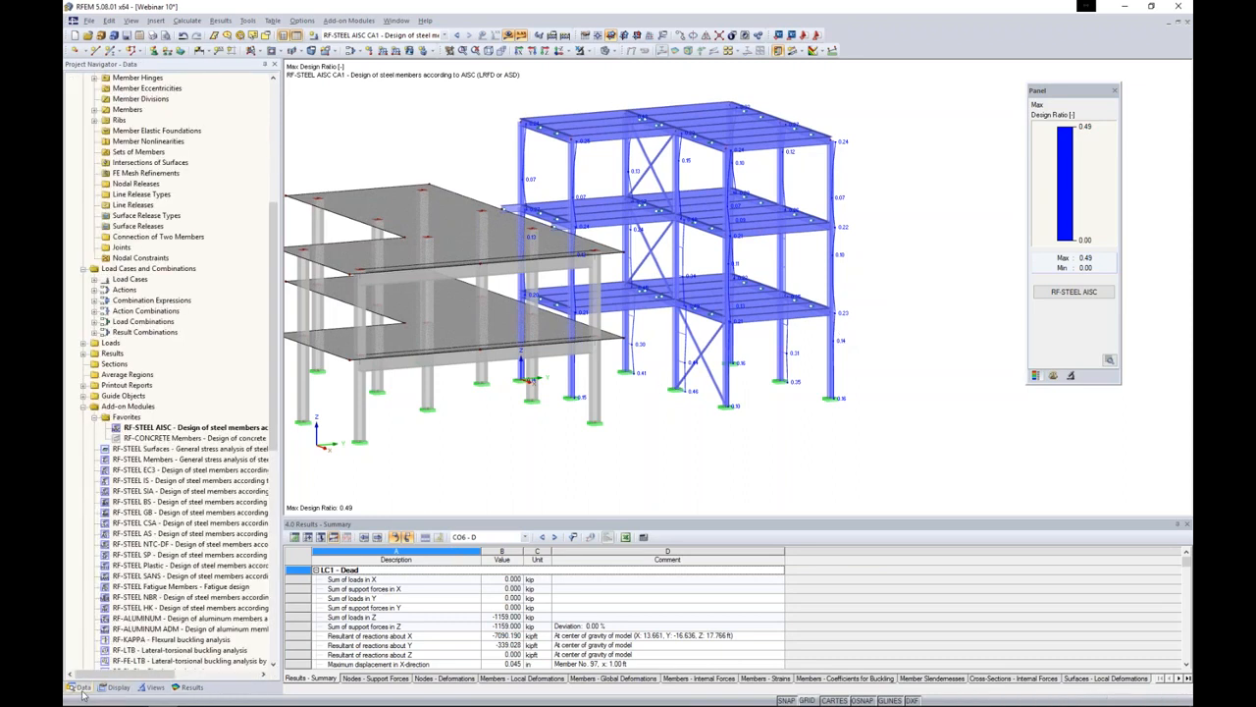
- Open the RF-CONCRETE Members add-on module and choose ACI 318-14 as the design standard
{"action": "left_click", "coordinate": [145, 439]}
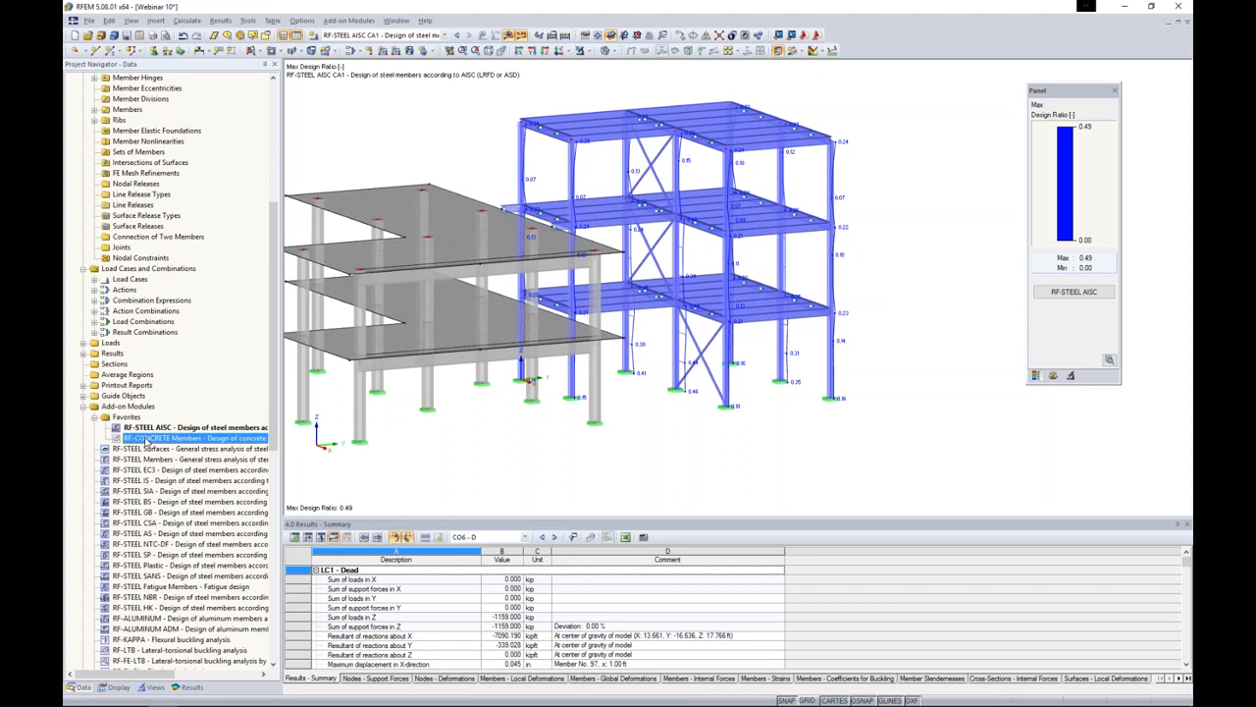
{"action": "double_click", "coordinate": [145, 440]}
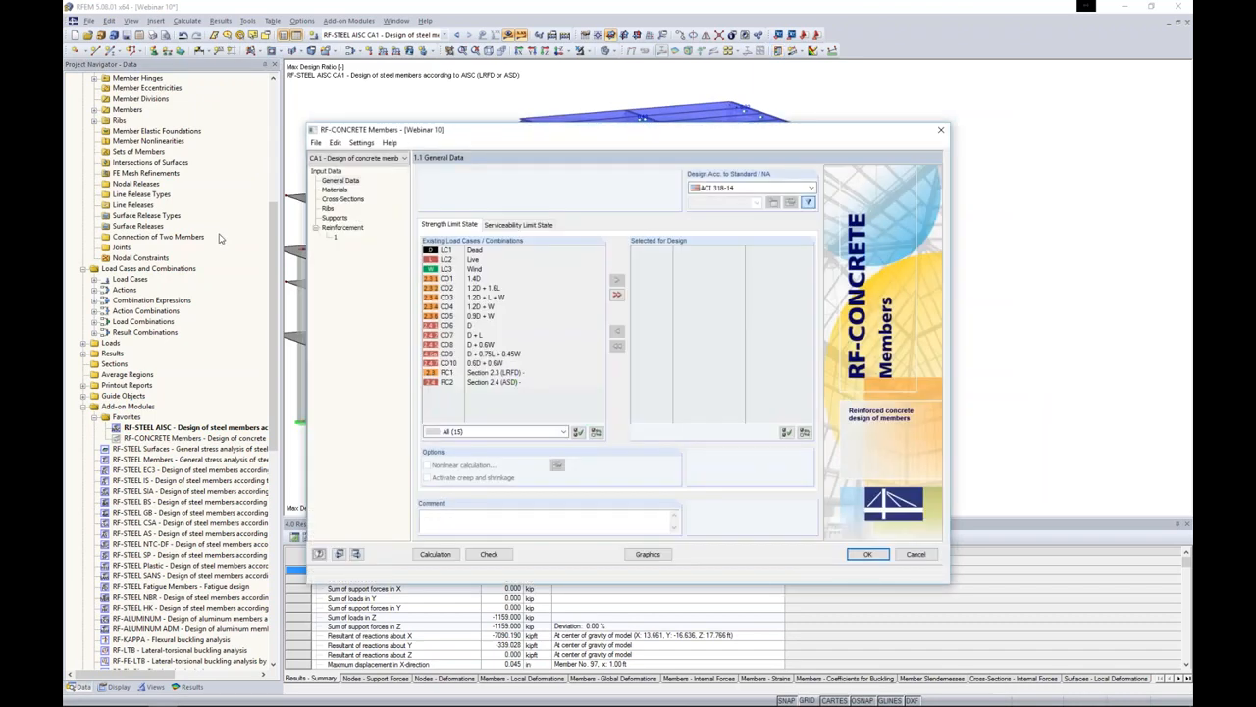
{"action": "left_click_drag", "start_coordinate": [459, 134], "coordinate": [497, 118]}
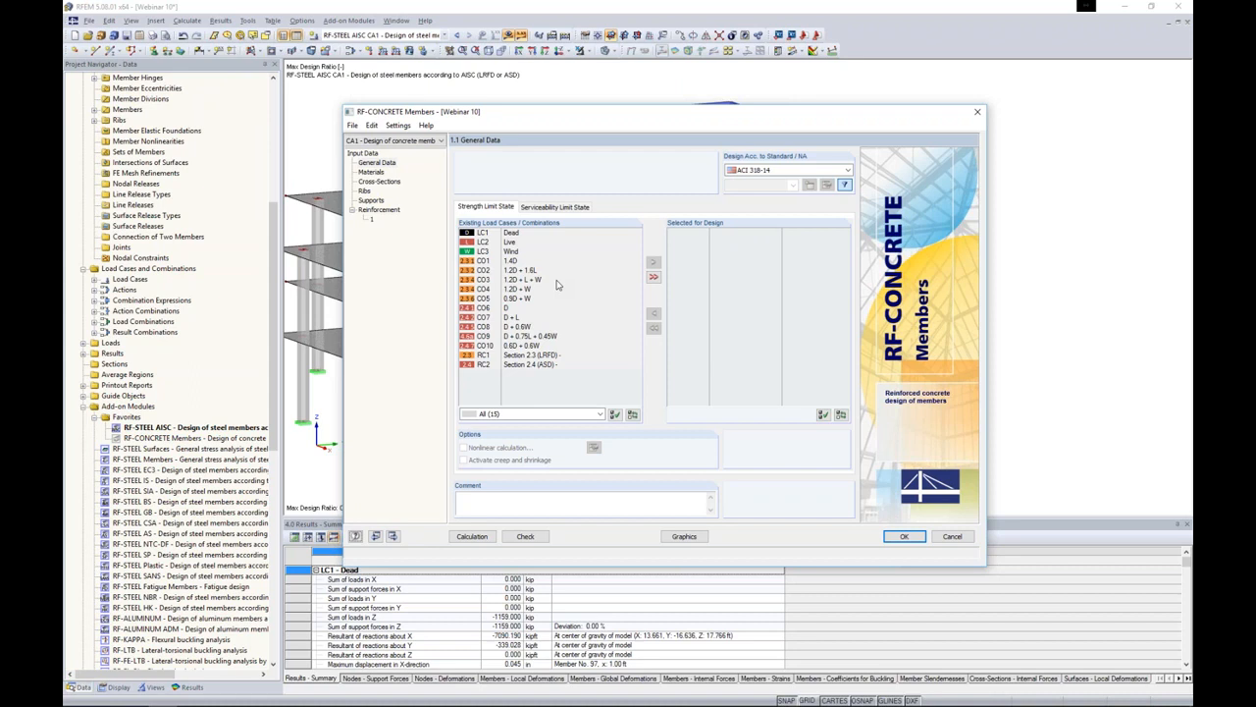
{"action": "left_click", "coordinate": [770, 173]}
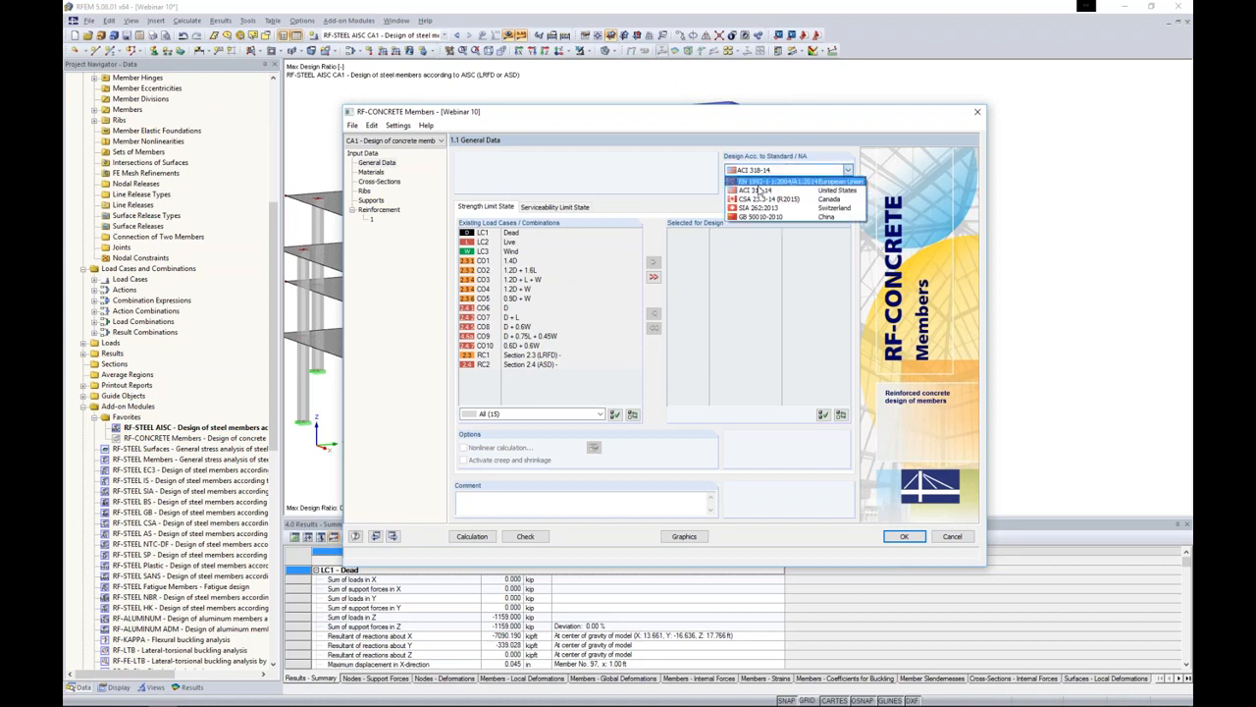
{"action": "left_click", "coordinate": [750, 190]}
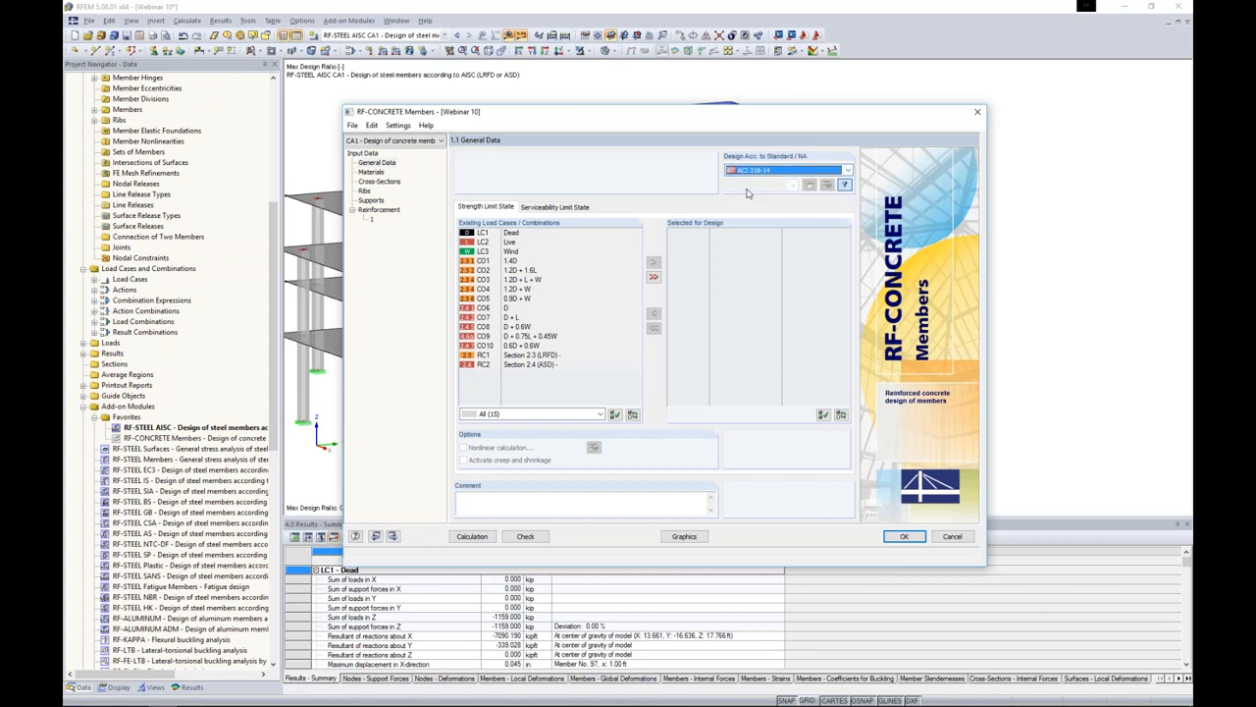
- Assign load combinations CO1 to CO5 to the strength limit state and CO6 to CO10 to the serviceability limit state
{"action": "left_click", "coordinate": [518, 260]}
{"action": "left_click", "coordinate": [511, 303], "text": "shift"}
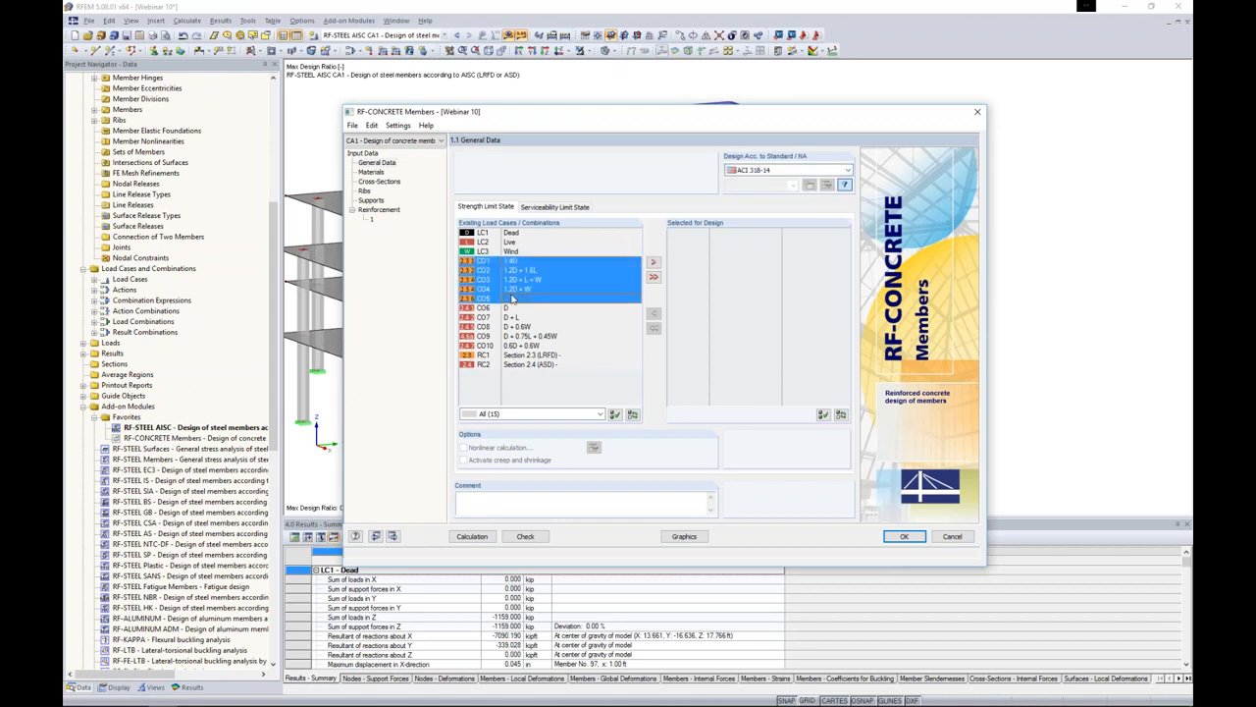
{"action": "left_click", "coordinate": [652, 262]}
{"action": "left_click", "coordinate": [556, 207]}
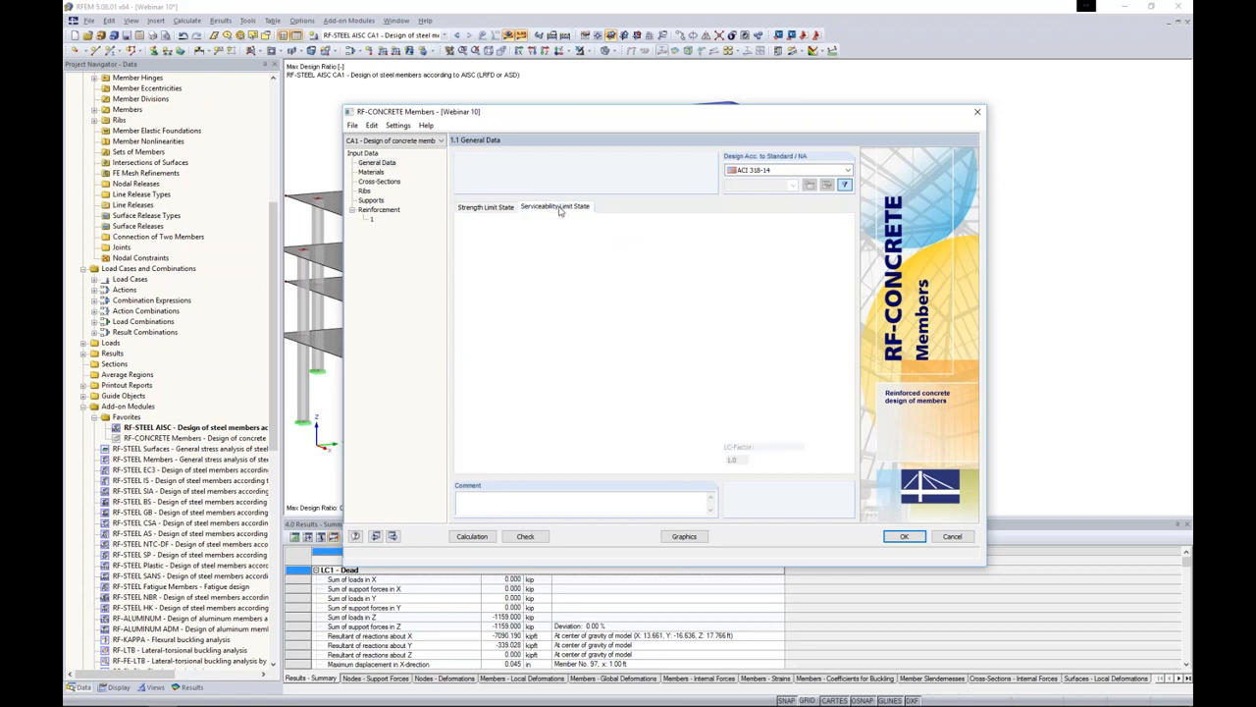
{"action": "left_click", "coordinate": [491, 308]}
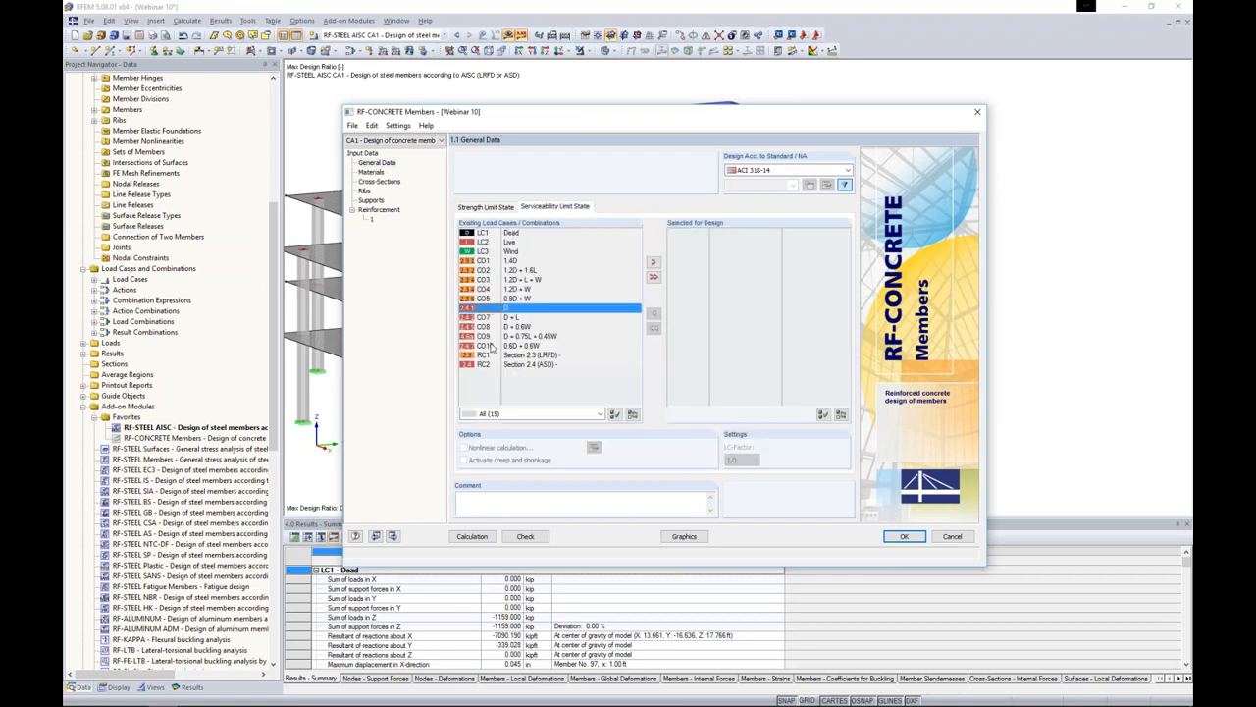
{"action": "left_click", "coordinate": [490, 347], "text": "shift"}
{"action": "left_click", "coordinate": [652, 262]}
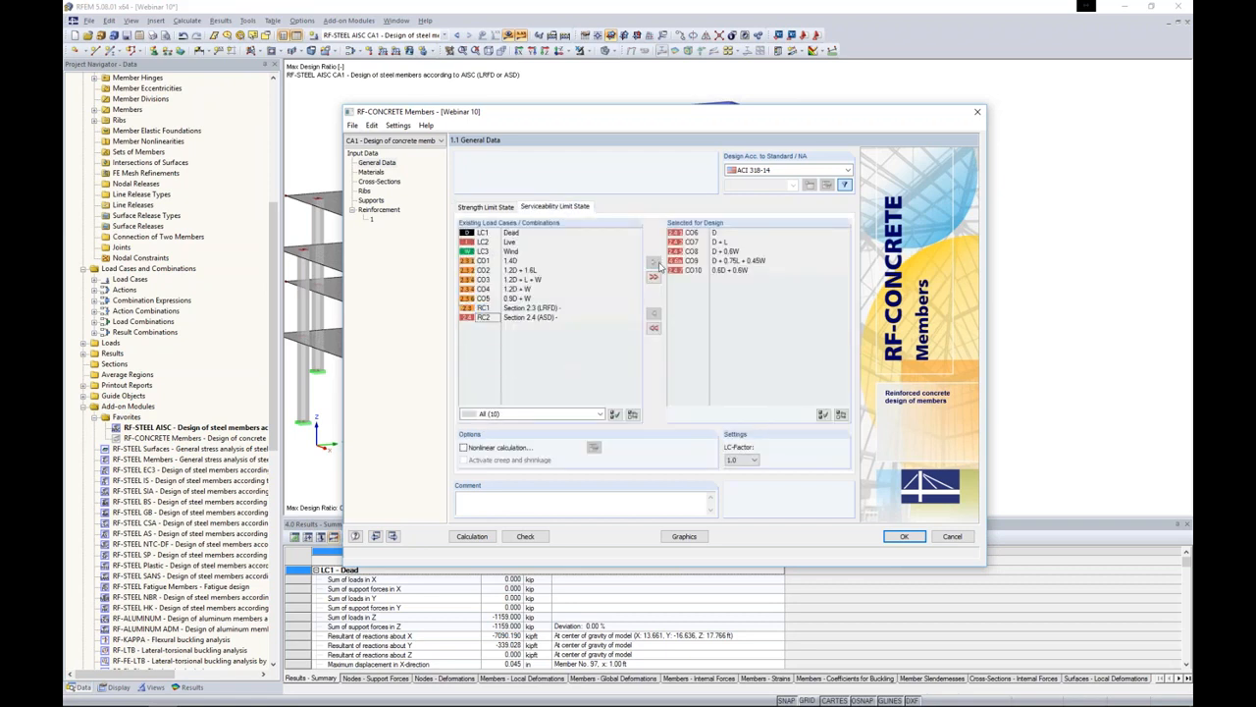
- Review the concrete design's materials, the two rectangular cross-sections and the rib effective widths
{"action": "left_click", "coordinate": [372, 172]}
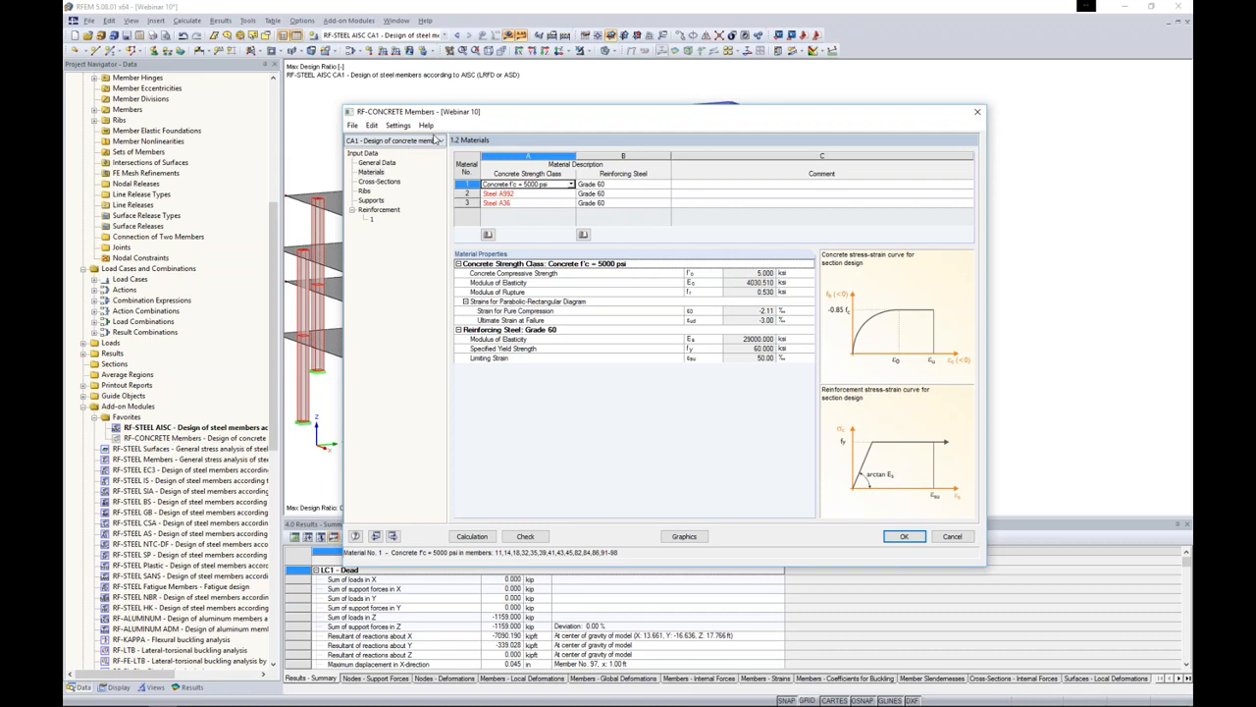
{"action": "left_click", "coordinate": [380, 181]}
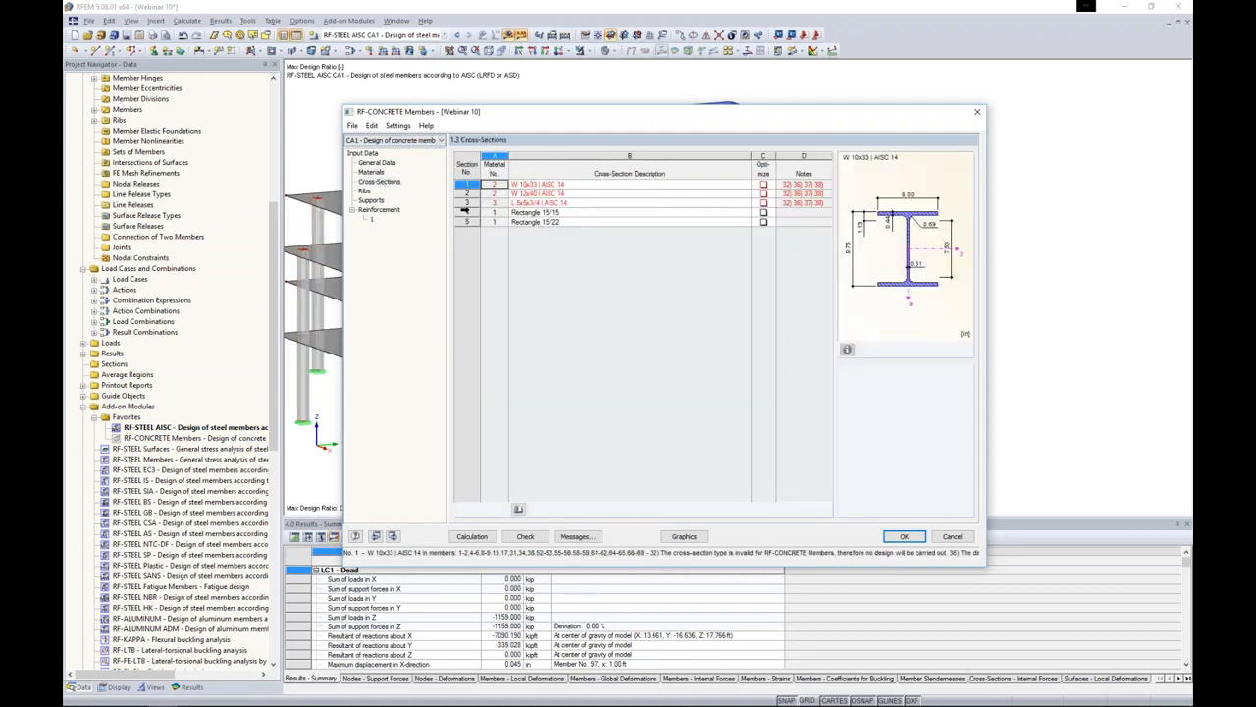
{"action": "left_click", "coordinate": [533, 213]}
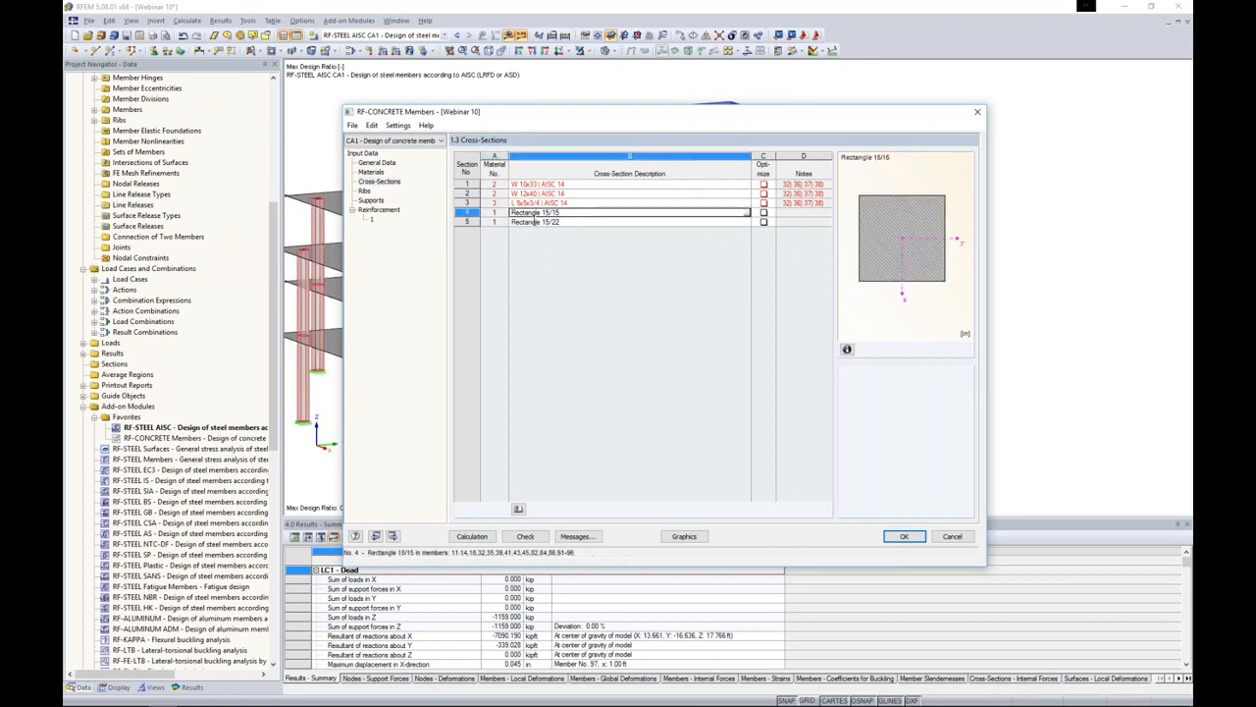
{"action": "left_click", "coordinate": [540, 222]}
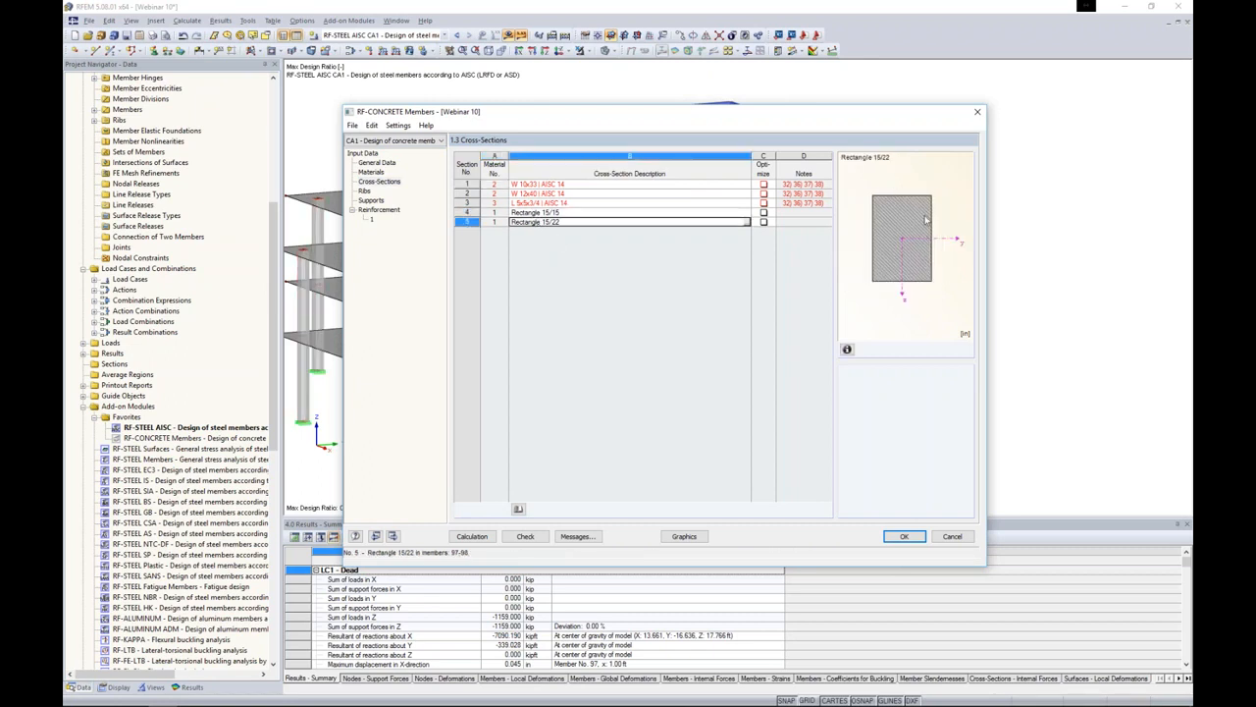
{"action": "left_click", "coordinate": [364, 190]}
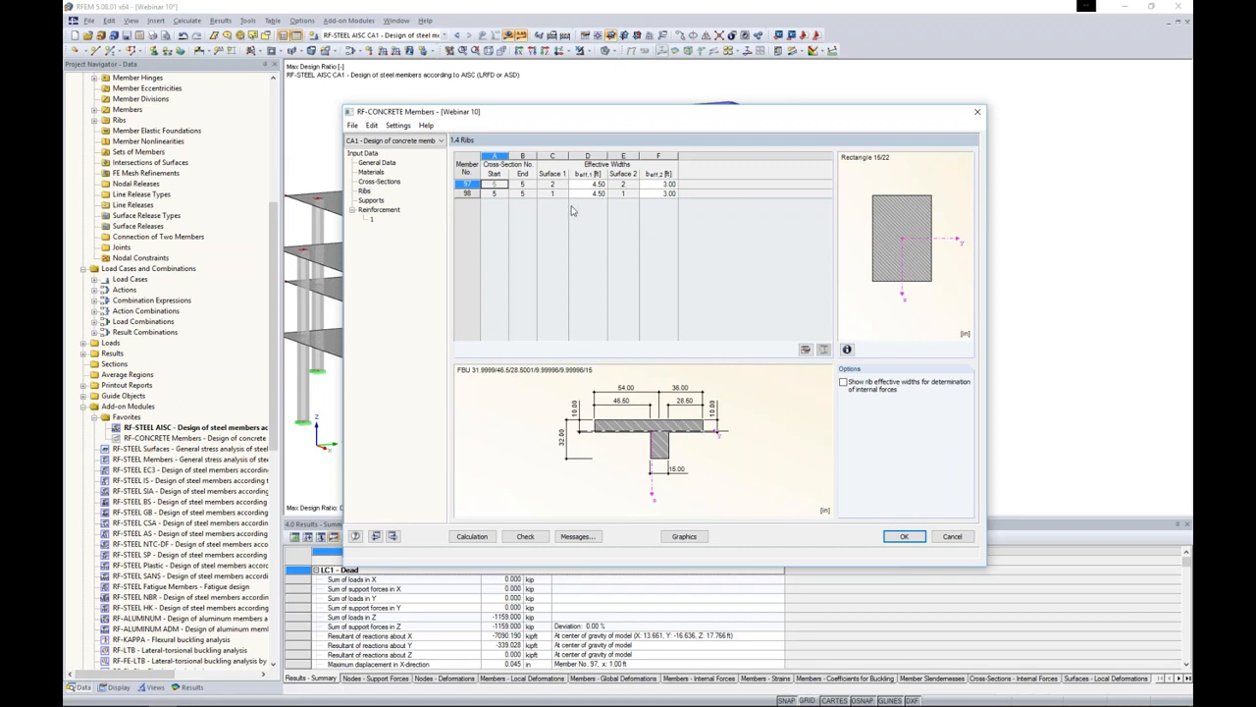
- Limit the reinforcement group to the two concrete rib beams, members 97 and 98, instead of all members
{"action": "left_click", "coordinate": [380, 210]}
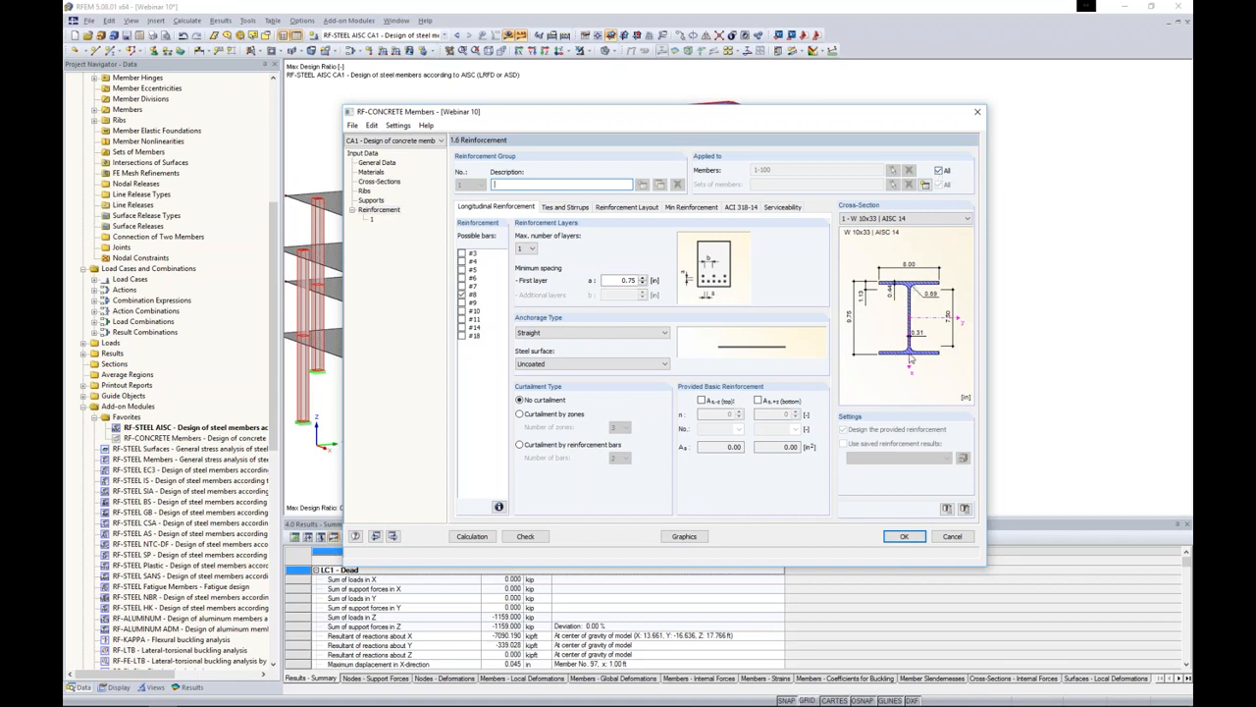
{"action": "left_click", "coordinate": [939, 170]}
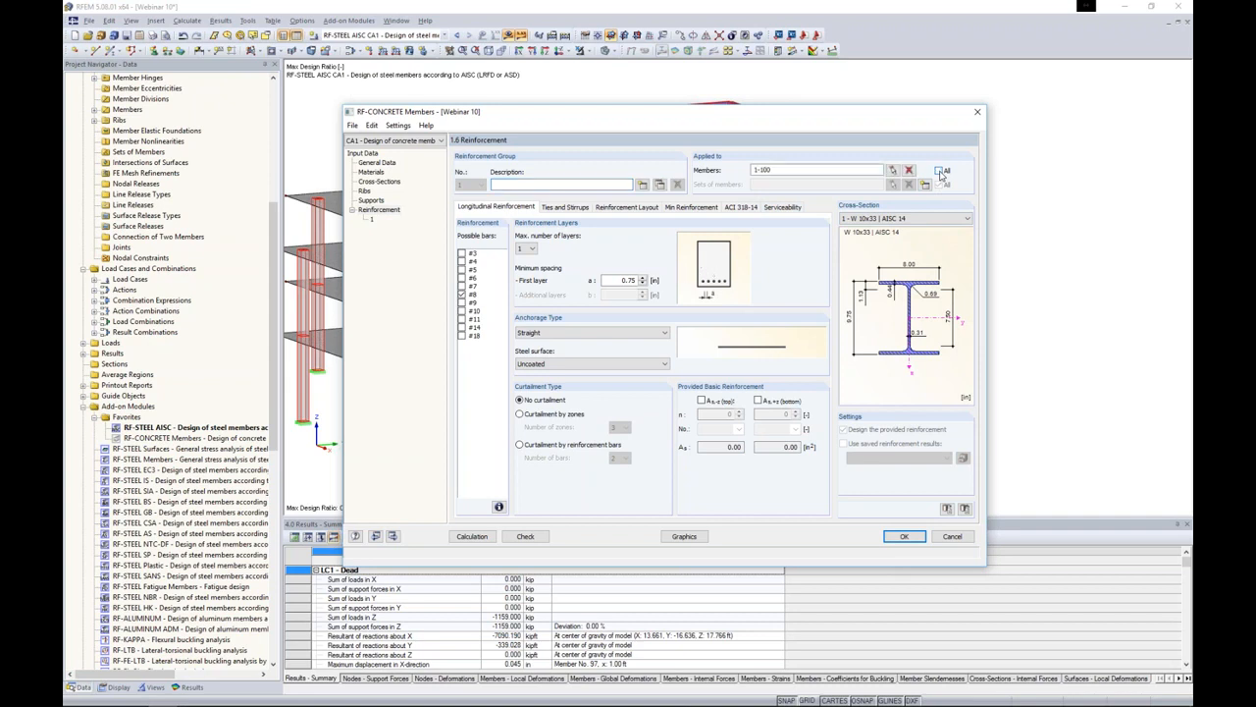
{"action": "left_click", "coordinate": [908, 169]}
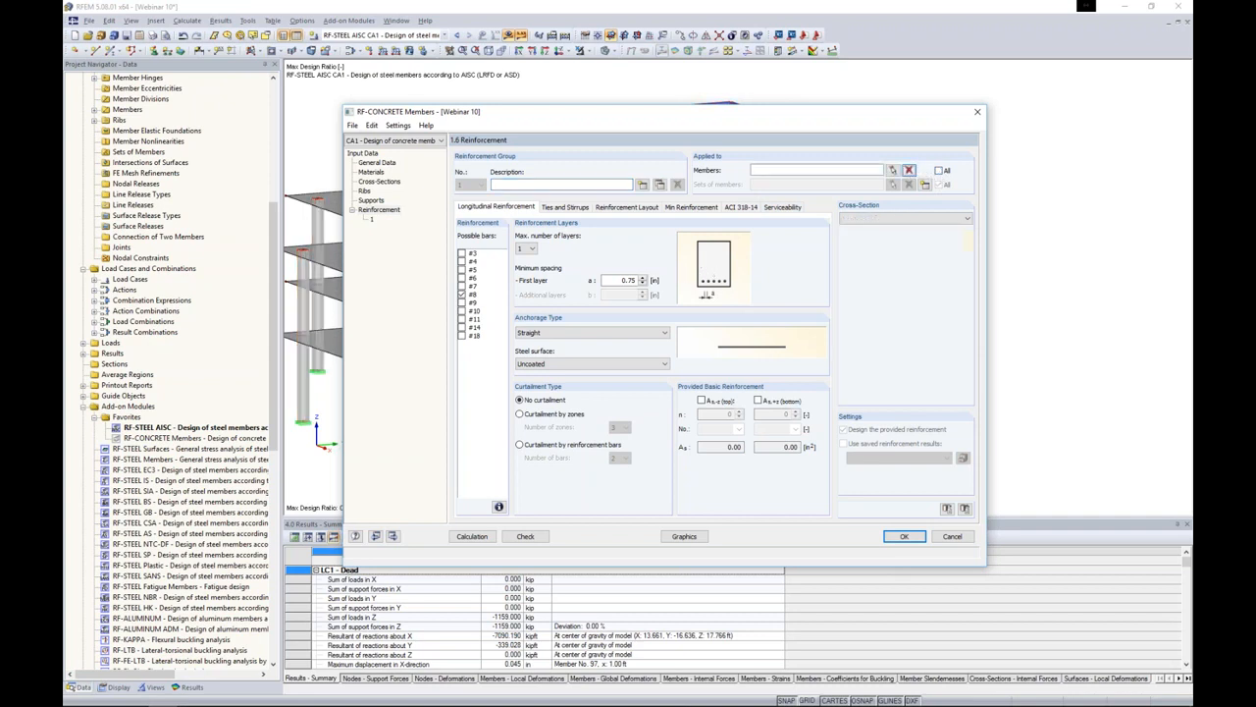
{"action": "left_click", "coordinate": [893, 170]}
{"action": "left_click", "coordinate": [448, 271]}
{"action": "left_click", "coordinate": [448, 356]}
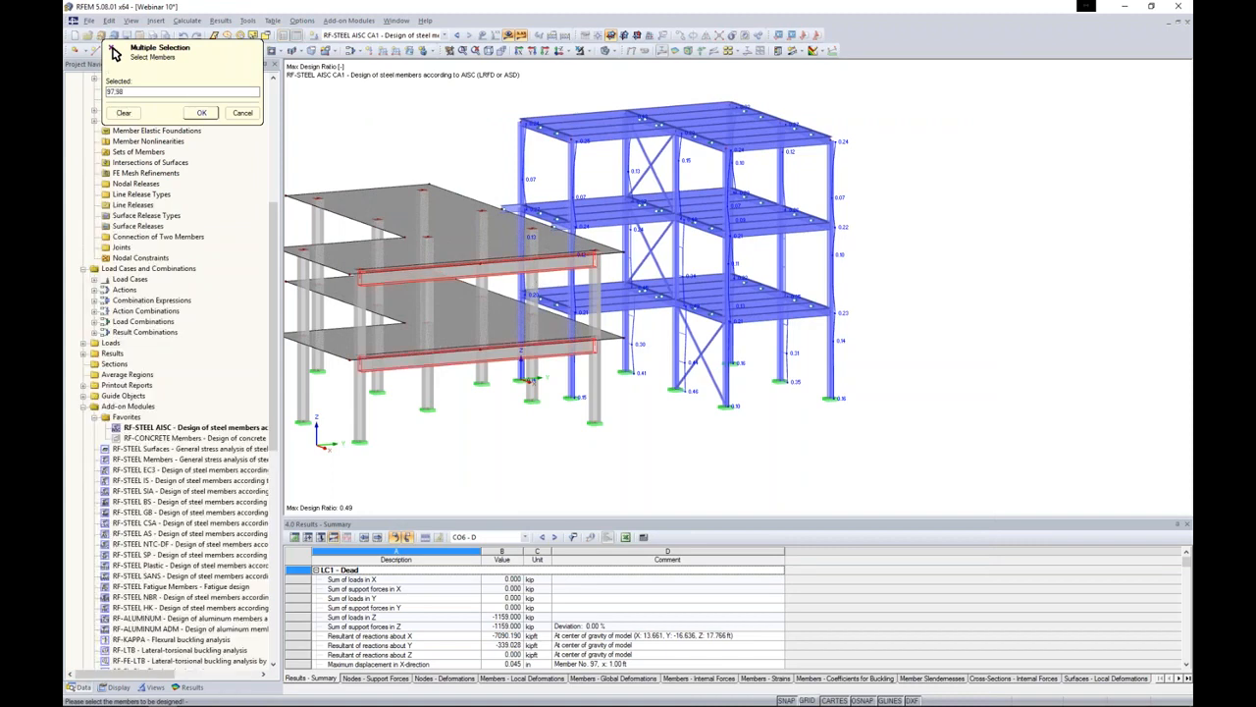
{"action": "left_click", "coordinate": [201, 112]}
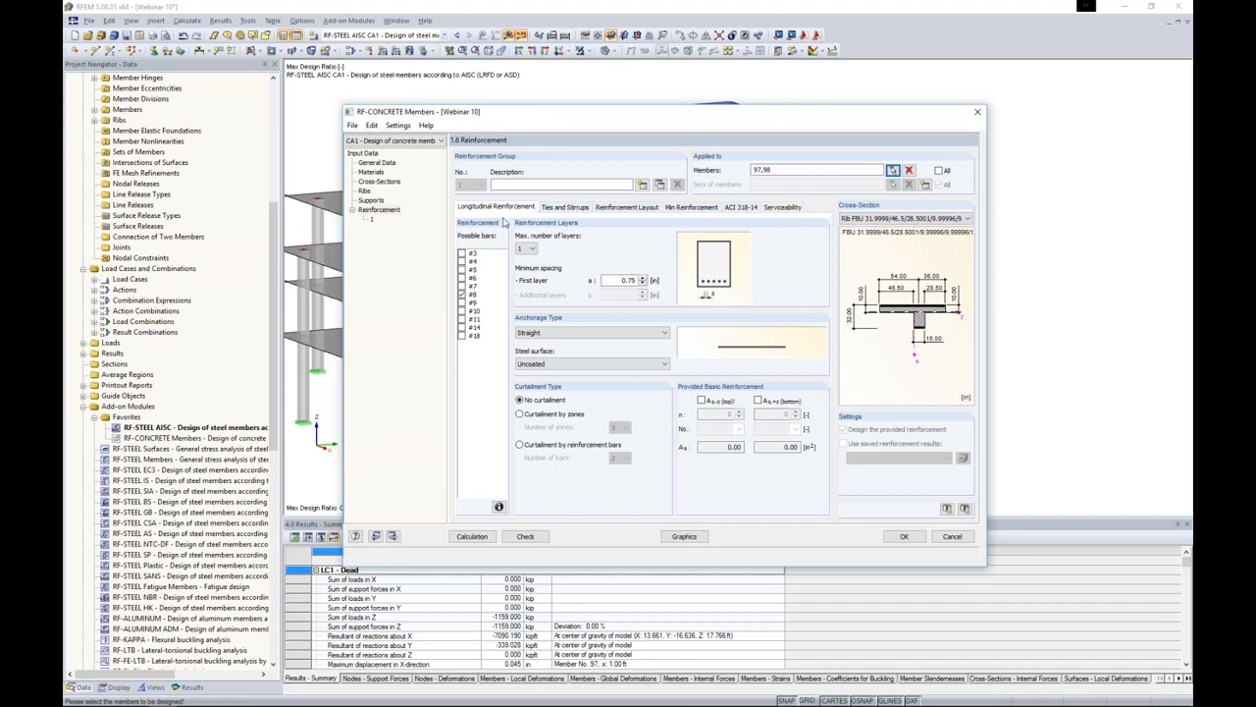
- Use #9 longitudinal bars for the beams with a maximum of 2 reinforcement layers
{"action": "left_click", "coordinate": [467, 302]}
{"action": "left_click", "coordinate": [530, 249]}
{"action": "left_click", "coordinate": [528, 269]}
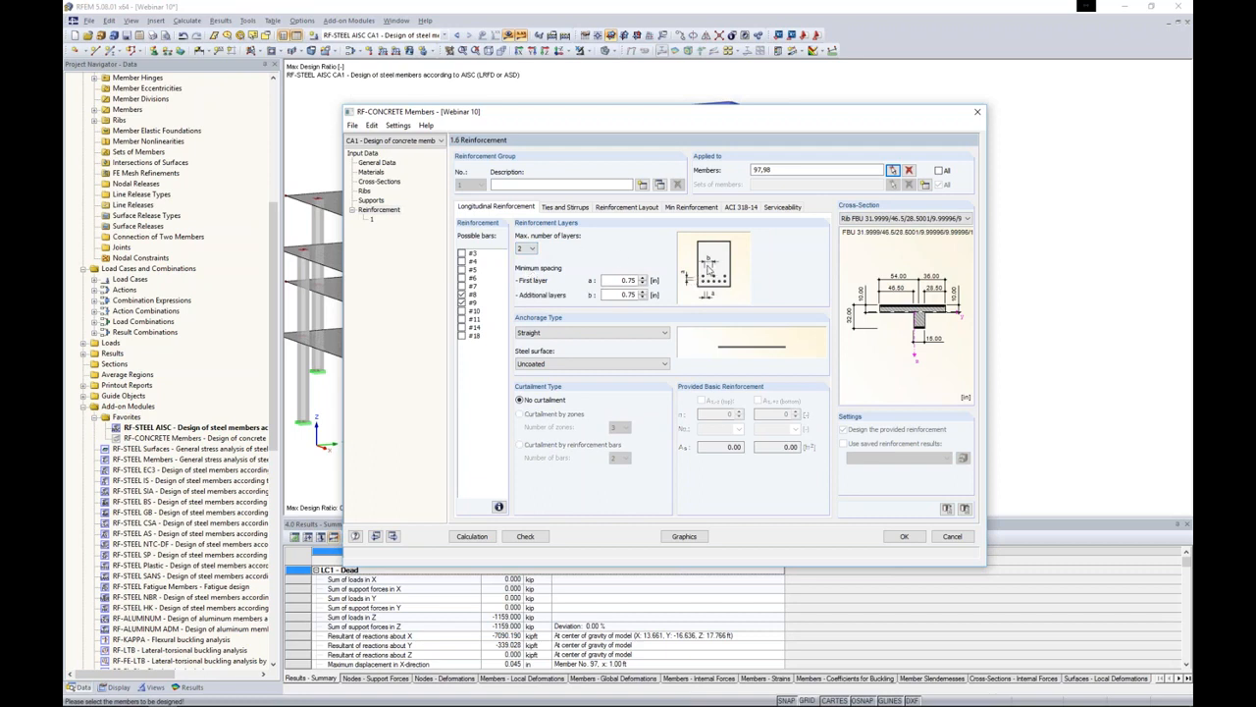
- Try the hook and bend anchorage types for the longitudinal bars, and return to straight anchorage
{"action": "left_click", "coordinate": [657, 332]}
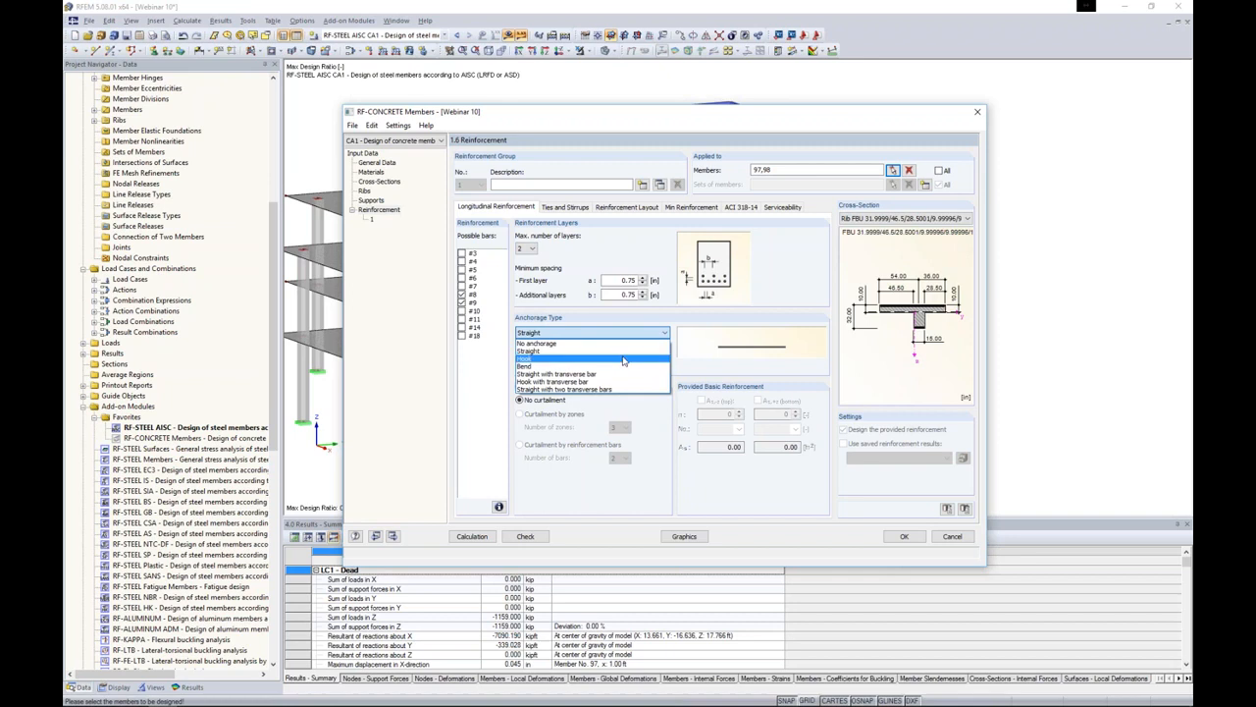
{"action": "left_click", "coordinate": [623, 359]}
{"action": "left_click", "coordinate": [630, 335]}
{"action": "left_click", "coordinate": [628, 369]}
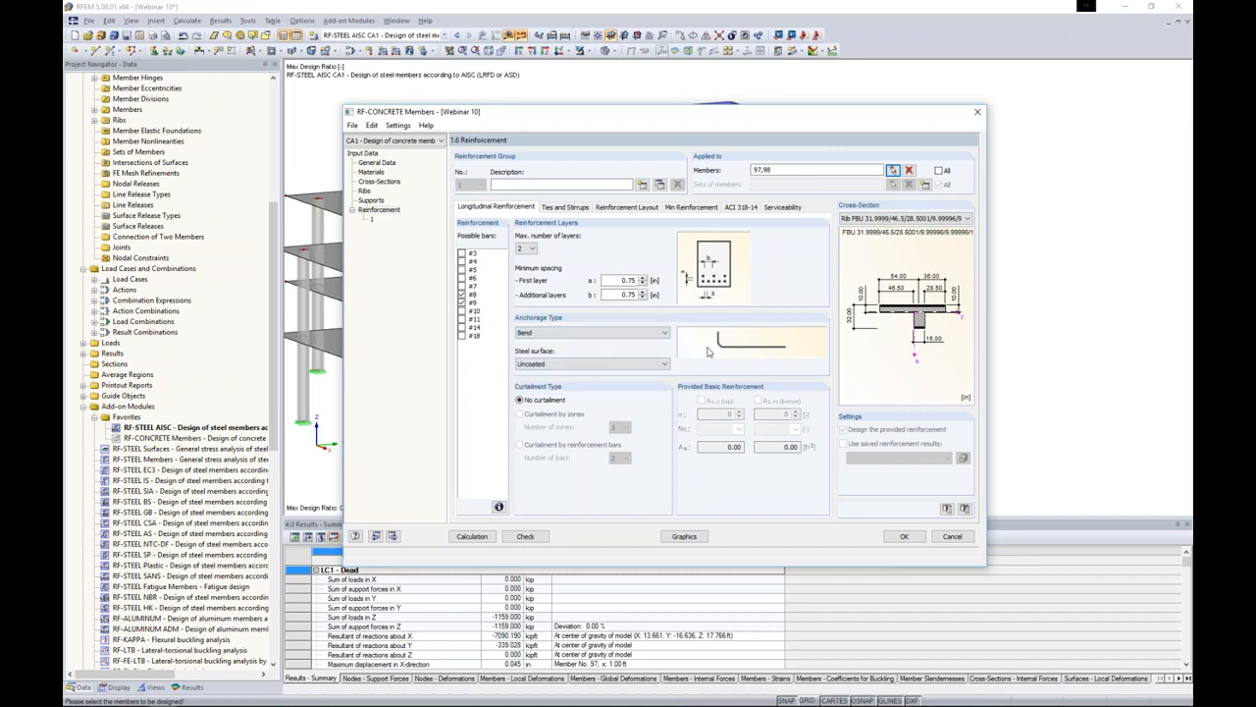
{"action": "left_click", "coordinate": [638, 333]}
{"action": "left_click", "coordinate": [620, 351]}
- Change the beams' tie and stirrup bar size from #3 to #4
{"action": "left_click", "coordinate": [566, 208]}
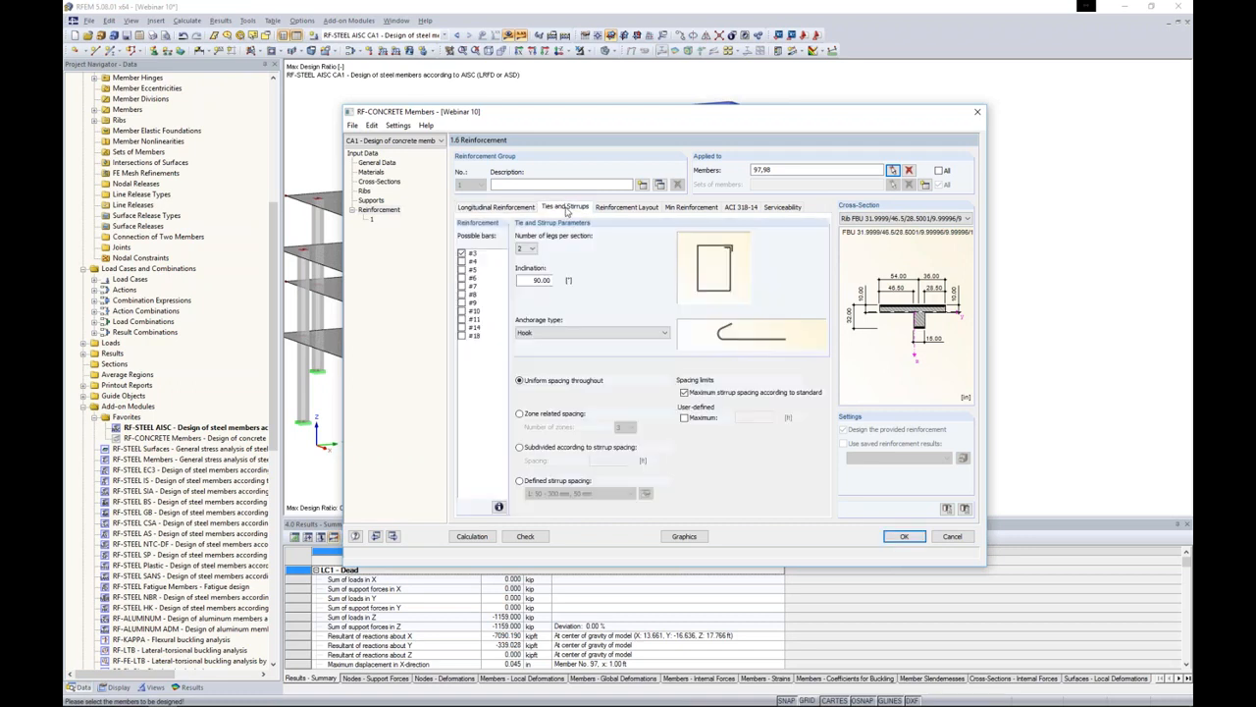
{"action": "left_click", "coordinate": [461, 254]}
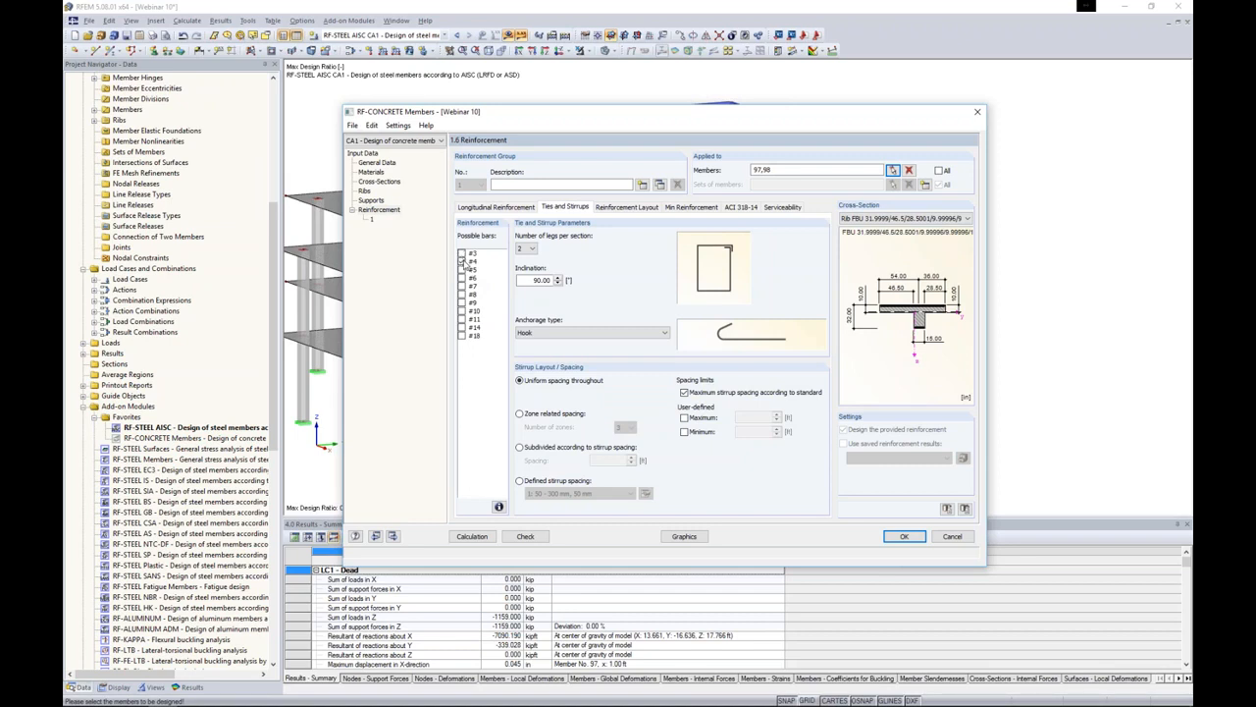
{"action": "left_click", "coordinate": [462, 262]}
- Check the concrete covers and set the reinforcement layout to top and bottom with a defined ratio of top to total reinforcement
{"action": "left_click", "coordinate": [618, 208]}
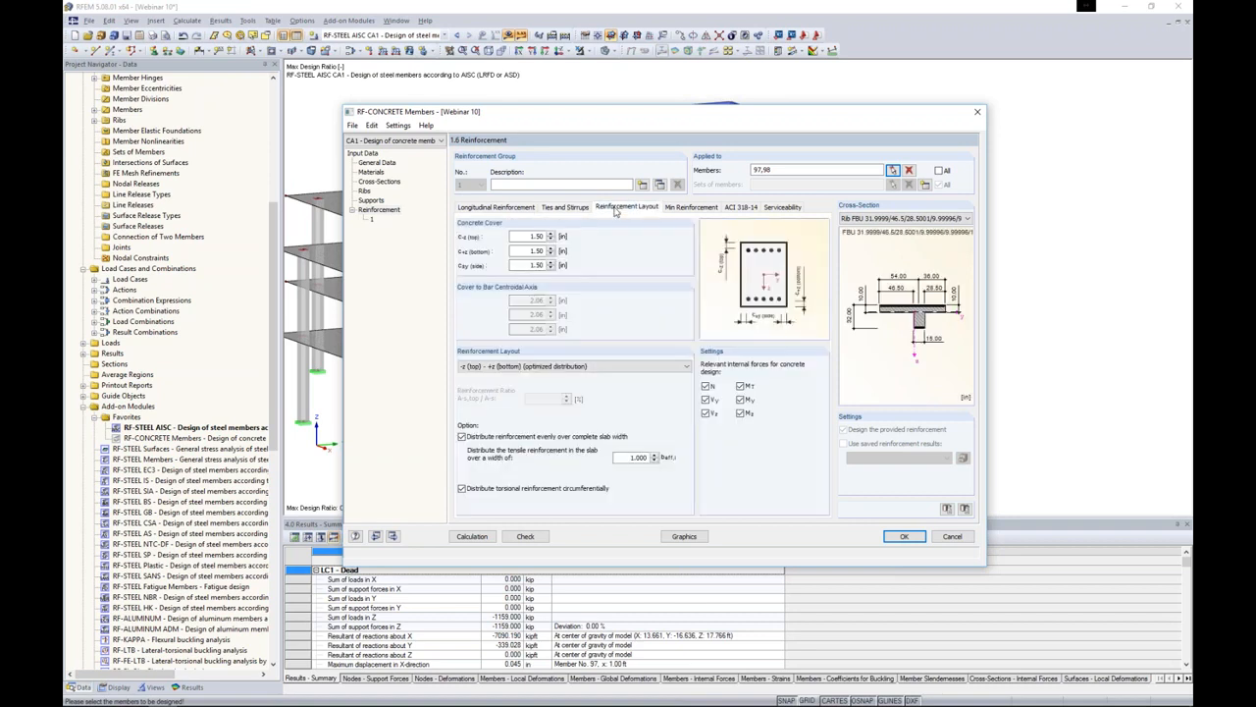
{"action": "left_click", "coordinate": [530, 236]}
{"action": "left_click", "coordinate": [535, 264]}
{"action": "left_click", "coordinate": [556, 366]}
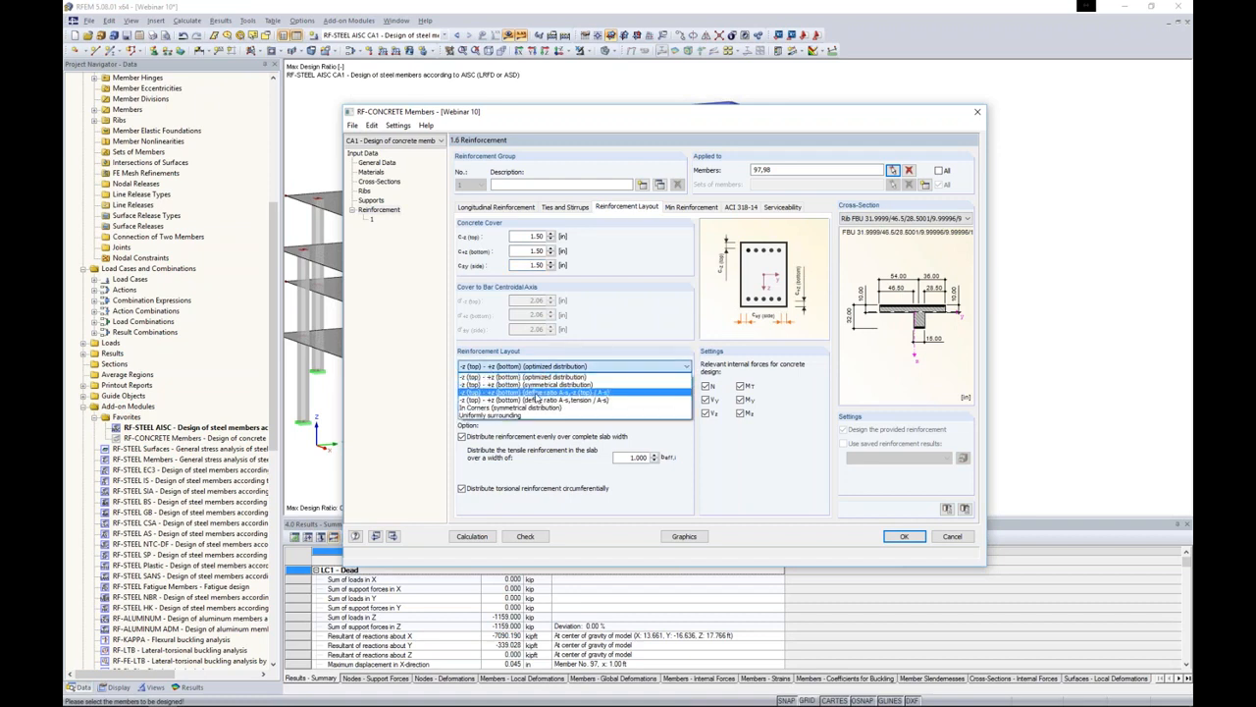
{"action": "left_click", "coordinate": [536, 394]}
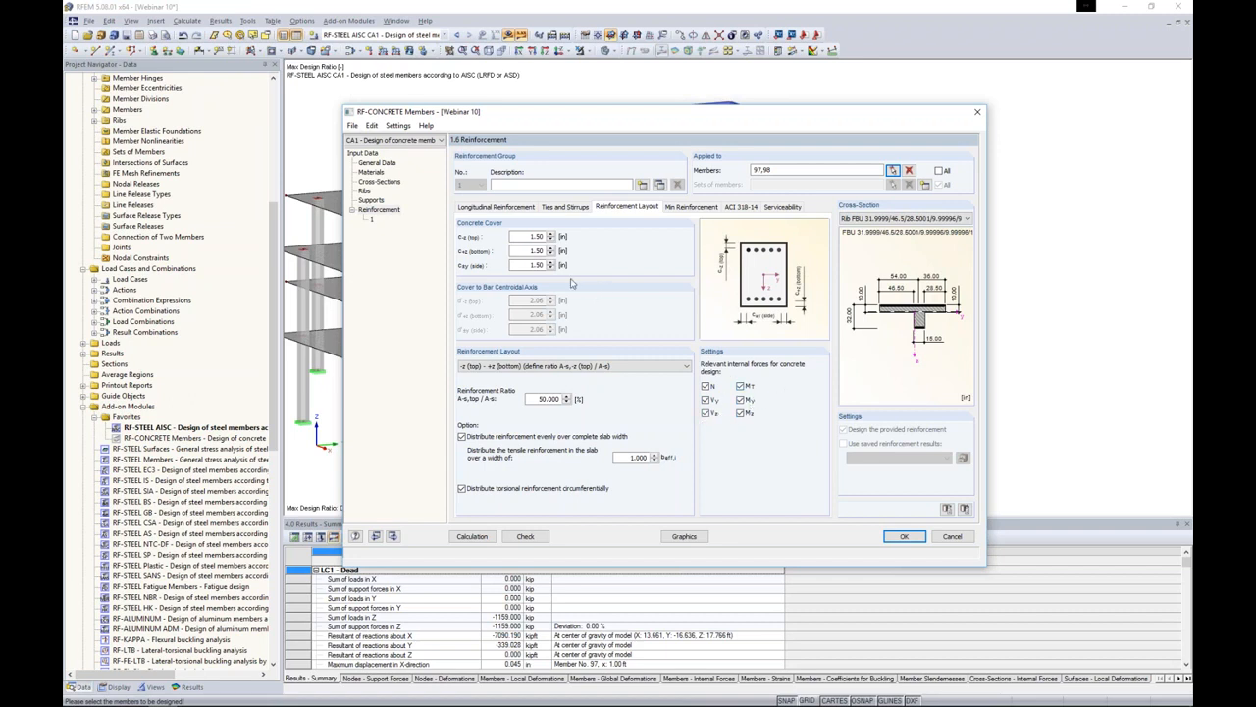
- Review the minimum reinforcement options and the ACI 318-14 maximum reinforcement percentage and strength reduction factors
{"action": "left_click", "coordinate": [687, 207]}
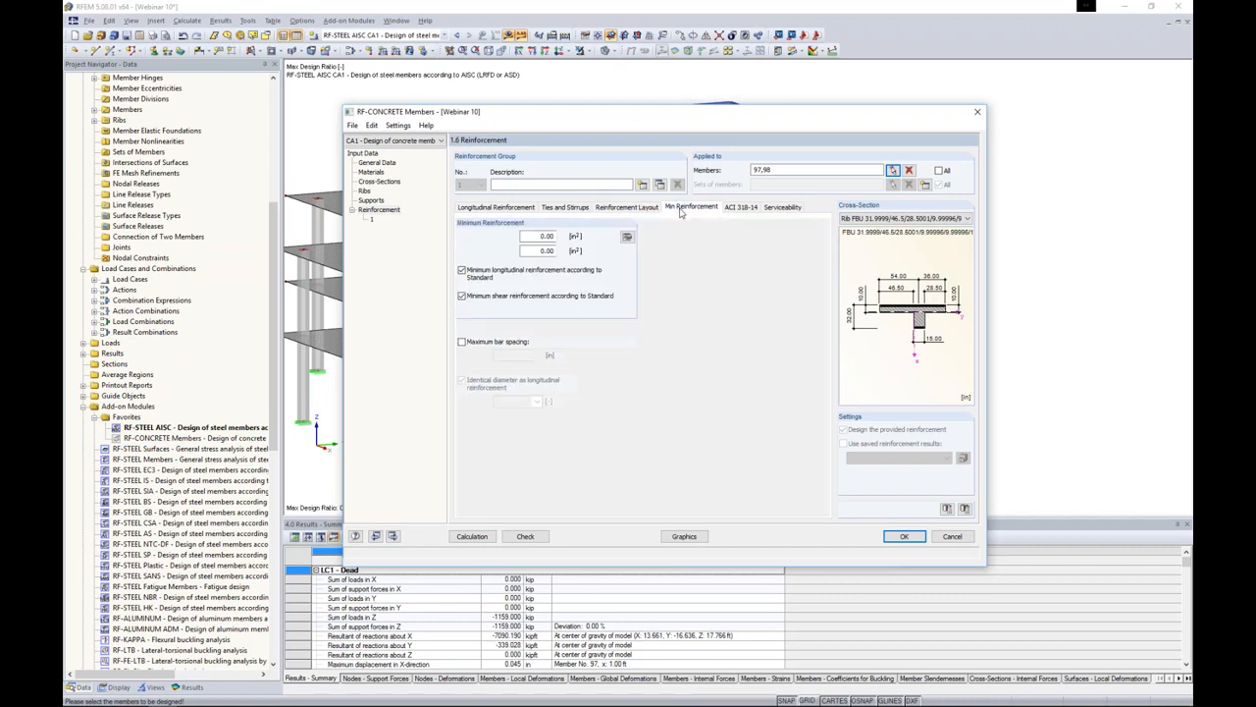
{"action": "double_click", "coordinate": [546, 236]}
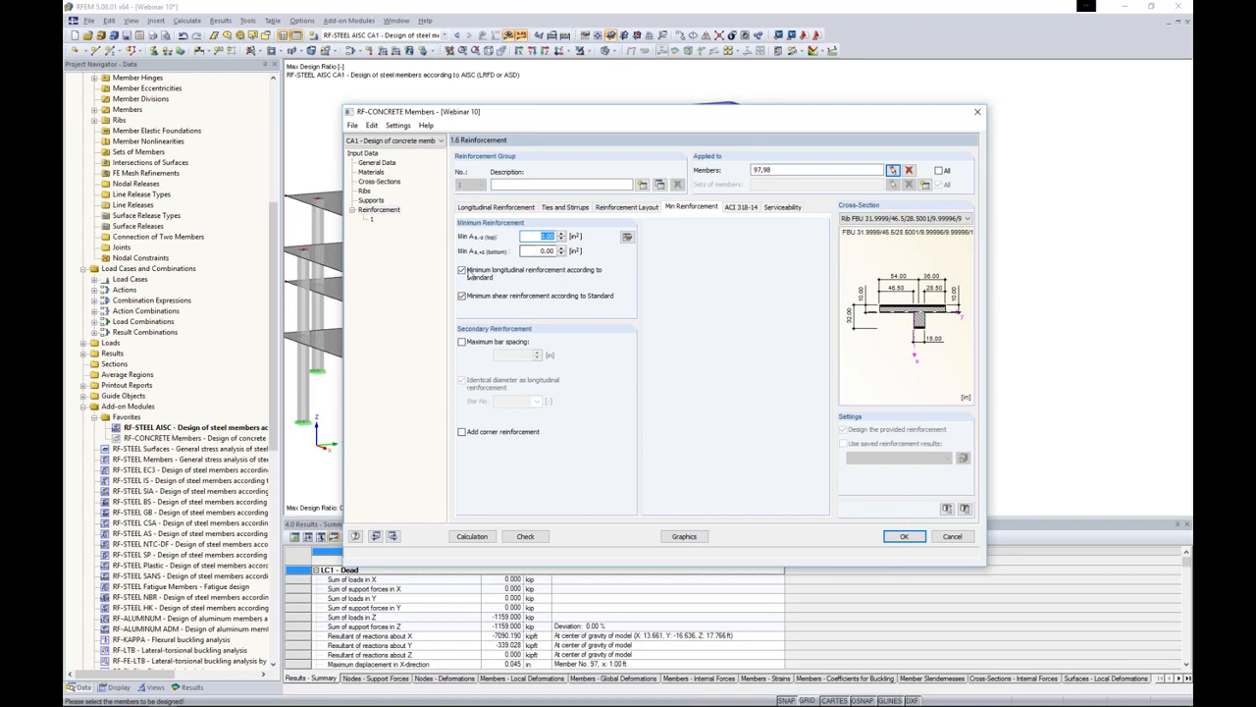
{"action": "left_click", "coordinate": [461, 295]}
{"action": "left_click", "coordinate": [461, 296]}
{"action": "left_click", "coordinate": [734, 210]}
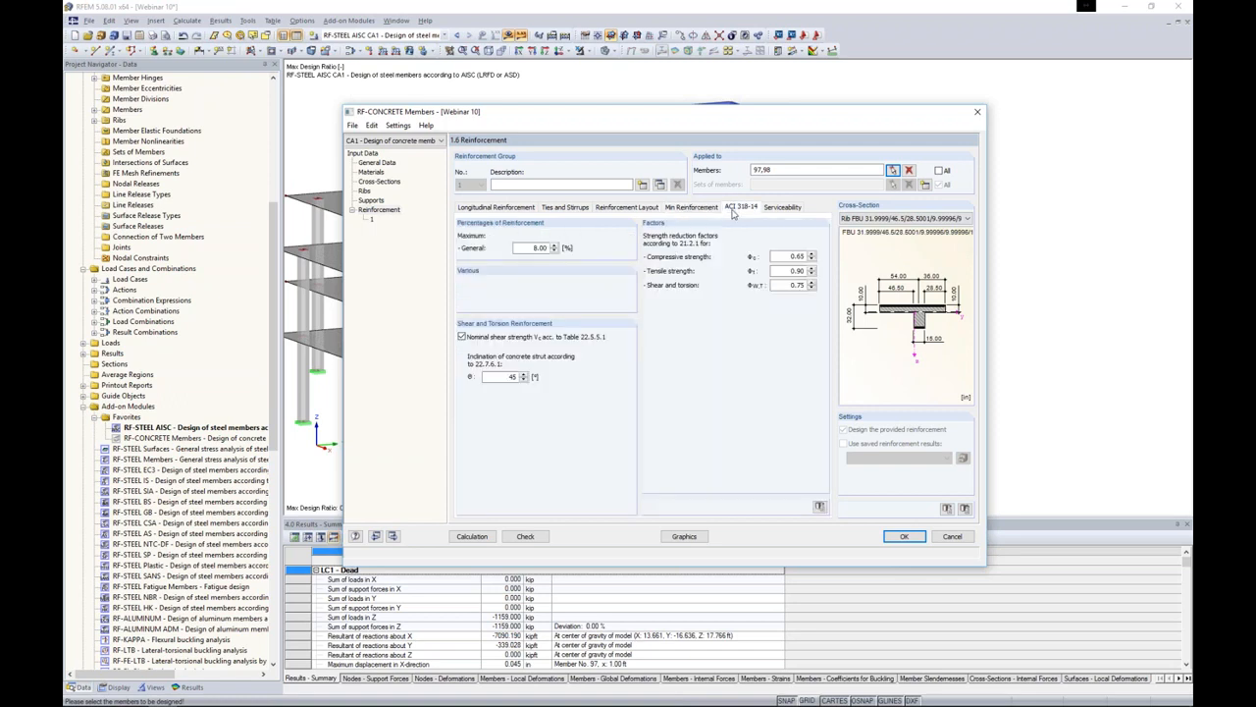
{"action": "double_click", "coordinate": [538, 248]}
{"action": "double_click", "coordinate": [799, 271]}
{"action": "double_click", "coordinate": [799, 284]}
- Set the top and bottom crack width limits to 0.02 in for dry air or protective membrane, and activate the deflection analysis
{"action": "left_click", "coordinate": [782, 207]}
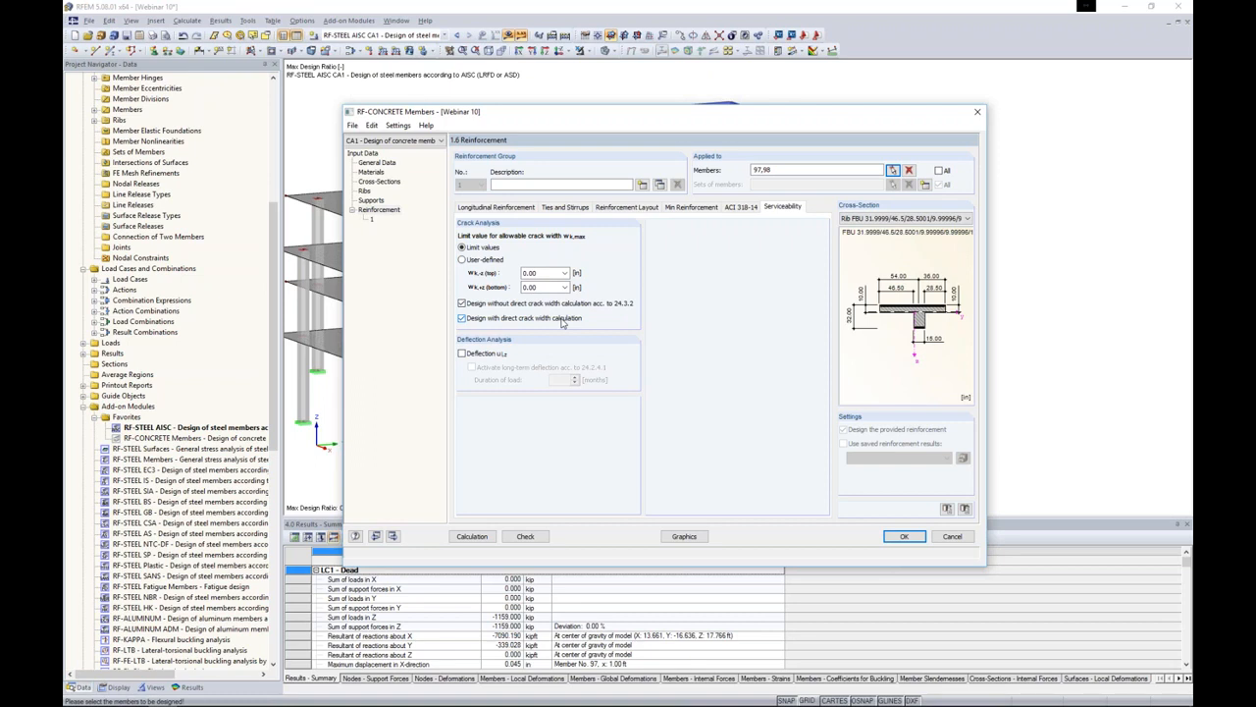
{"action": "left_click", "coordinate": [535, 274]}
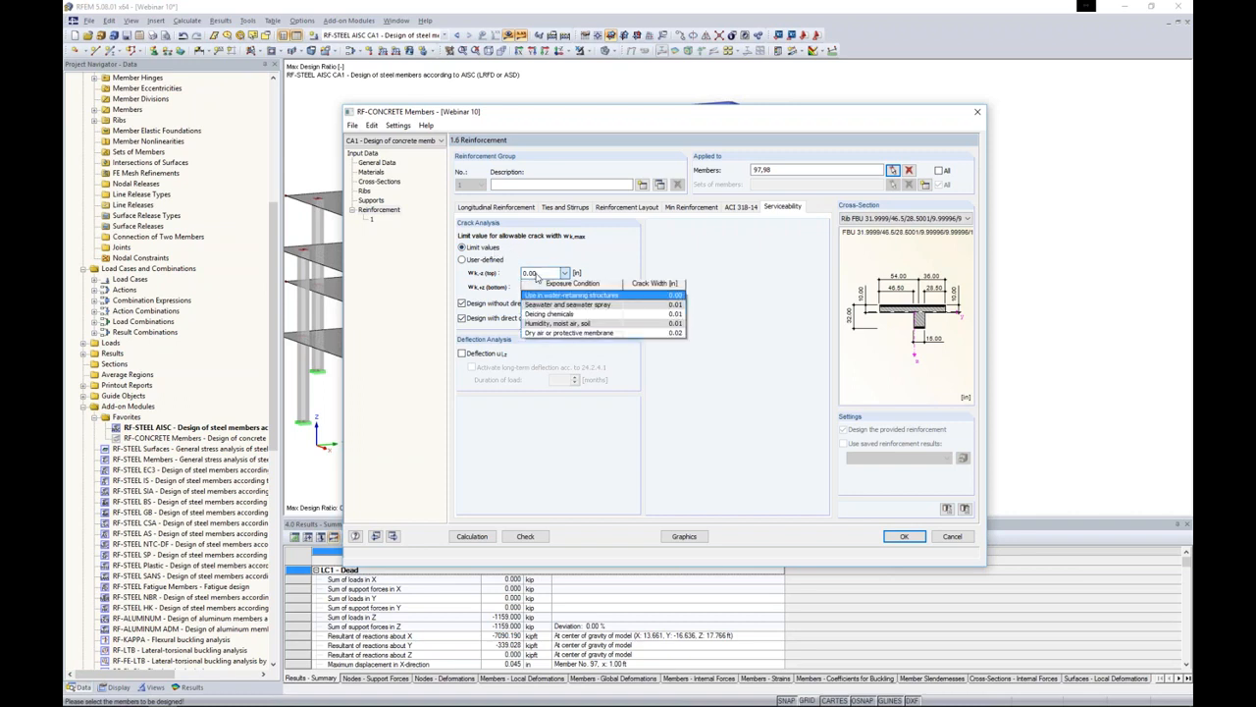
{"action": "left_click", "coordinate": [546, 334]}
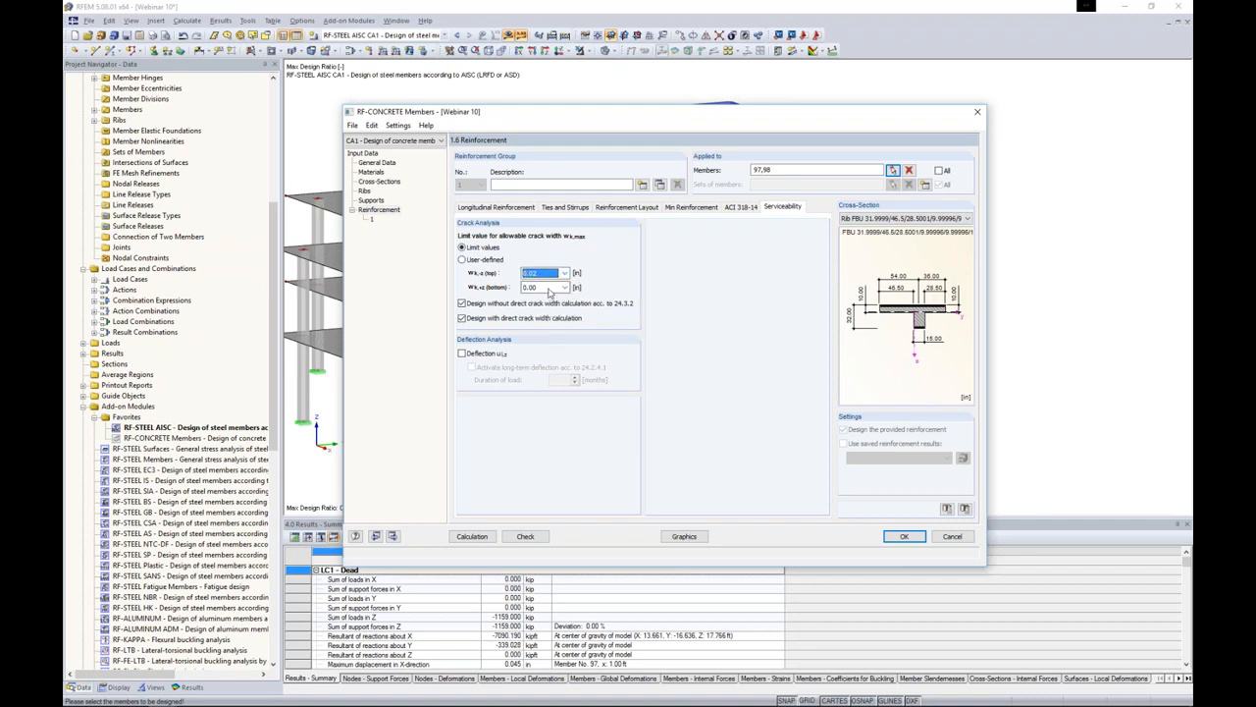
{"action": "left_click", "coordinate": [545, 287]}
{"action": "left_click", "coordinate": [549, 346]}
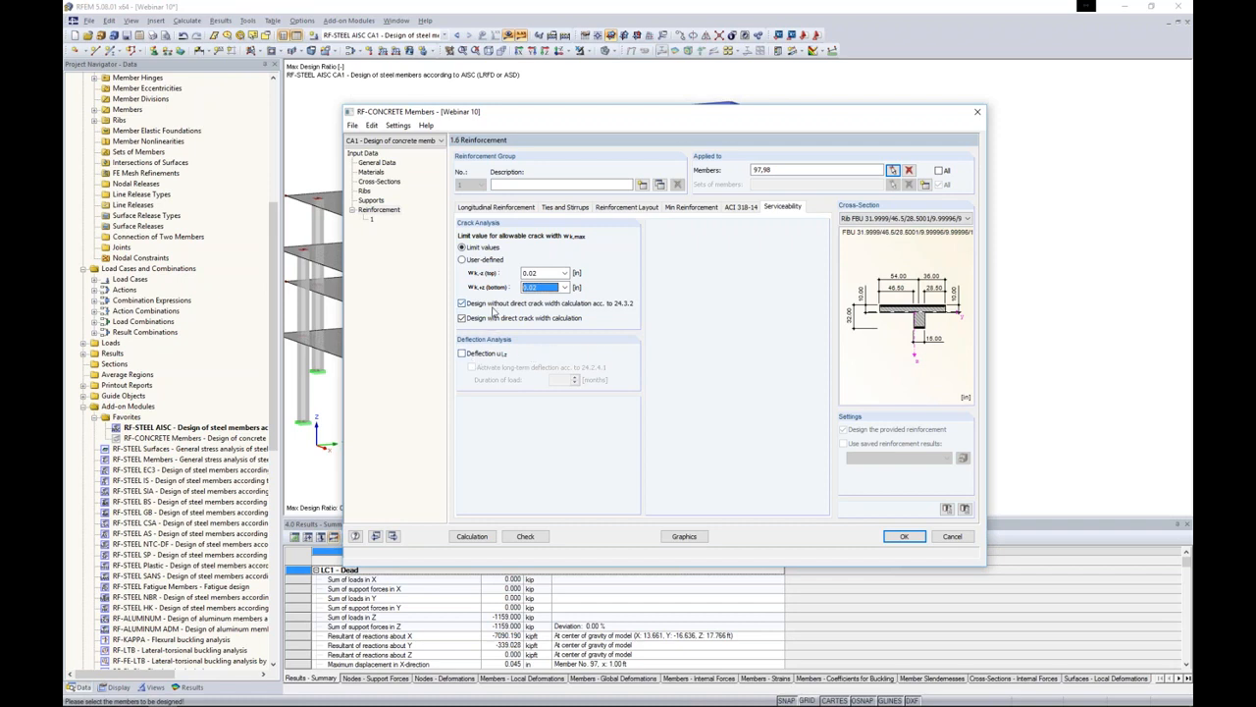
{"action": "left_click", "coordinate": [461, 355]}
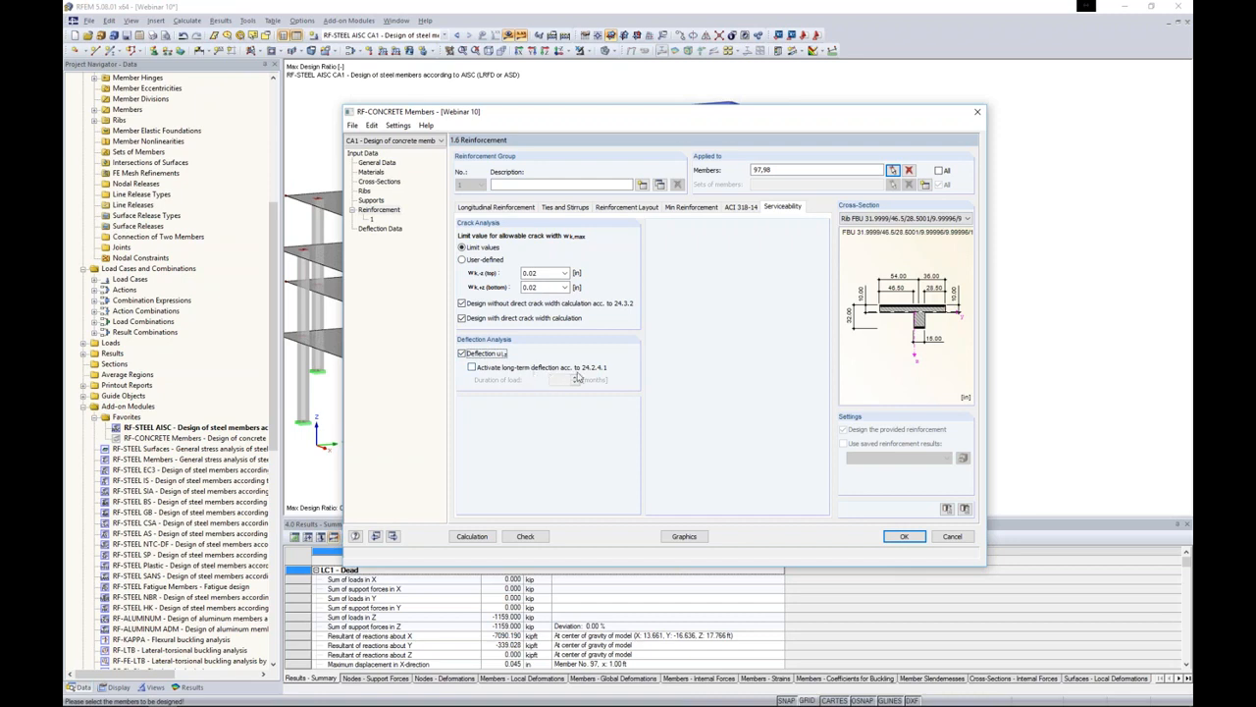
- Deactivate the deflection analysis and run the design calculation for concrete members 97 and 98
{"action": "left_click", "coordinate": [462, 353]}
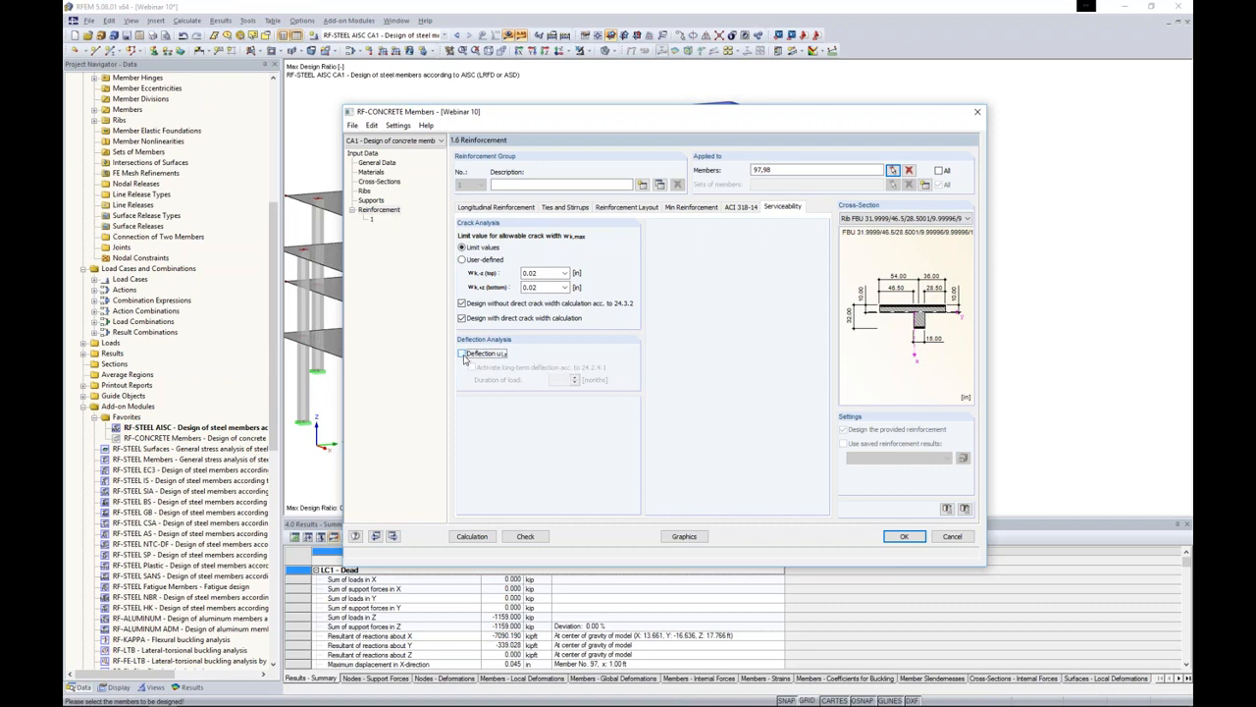
{"action": "left_click", "coordinate": [472, 536]}
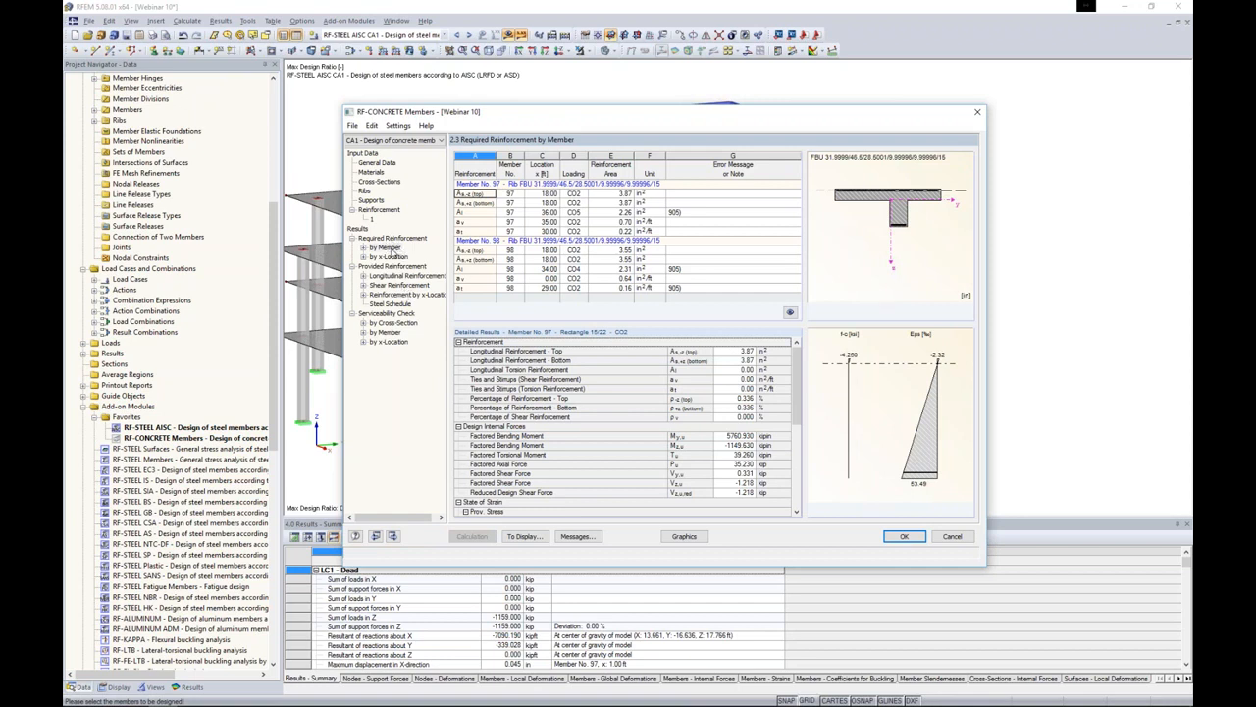
- Review the required reinforcement by member and read the torsion notes and design messages for members 97 and 98
{"action": "left_click", "coordinate": [362, 248]}
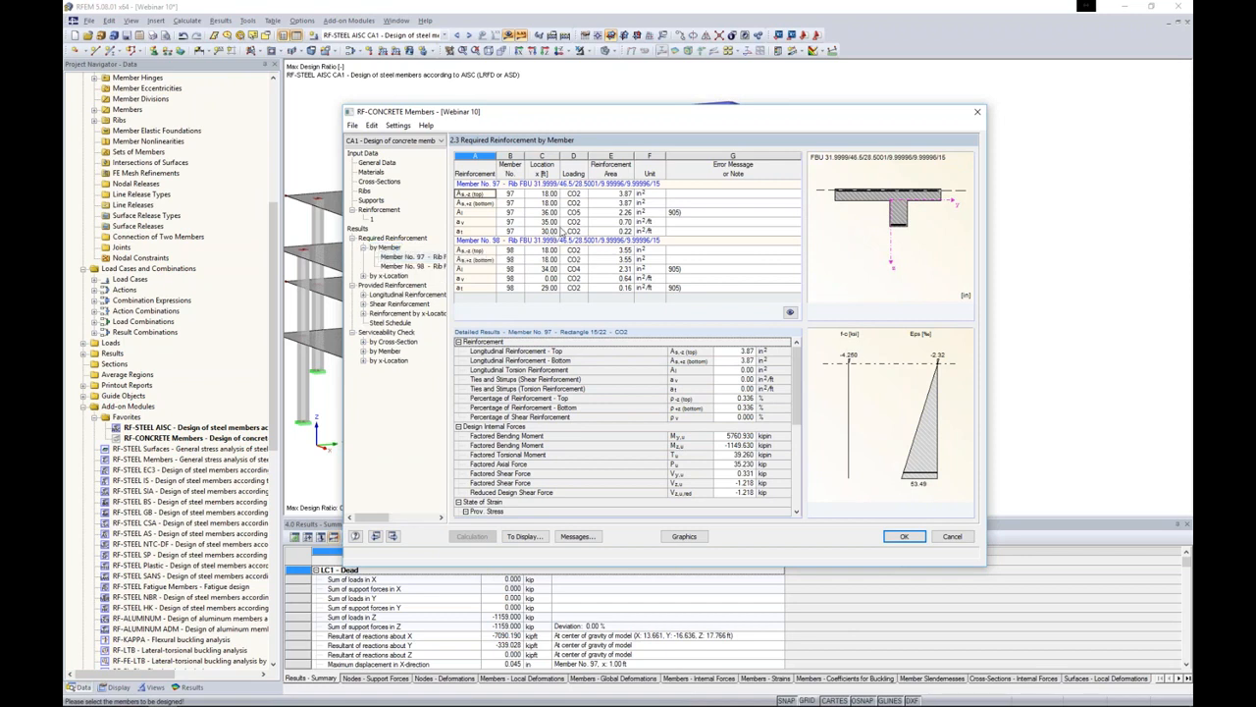
{"action": "left_click", "coordinate": [687, 214]}
{"action": "left_click", "coordinate": [679, 270]}
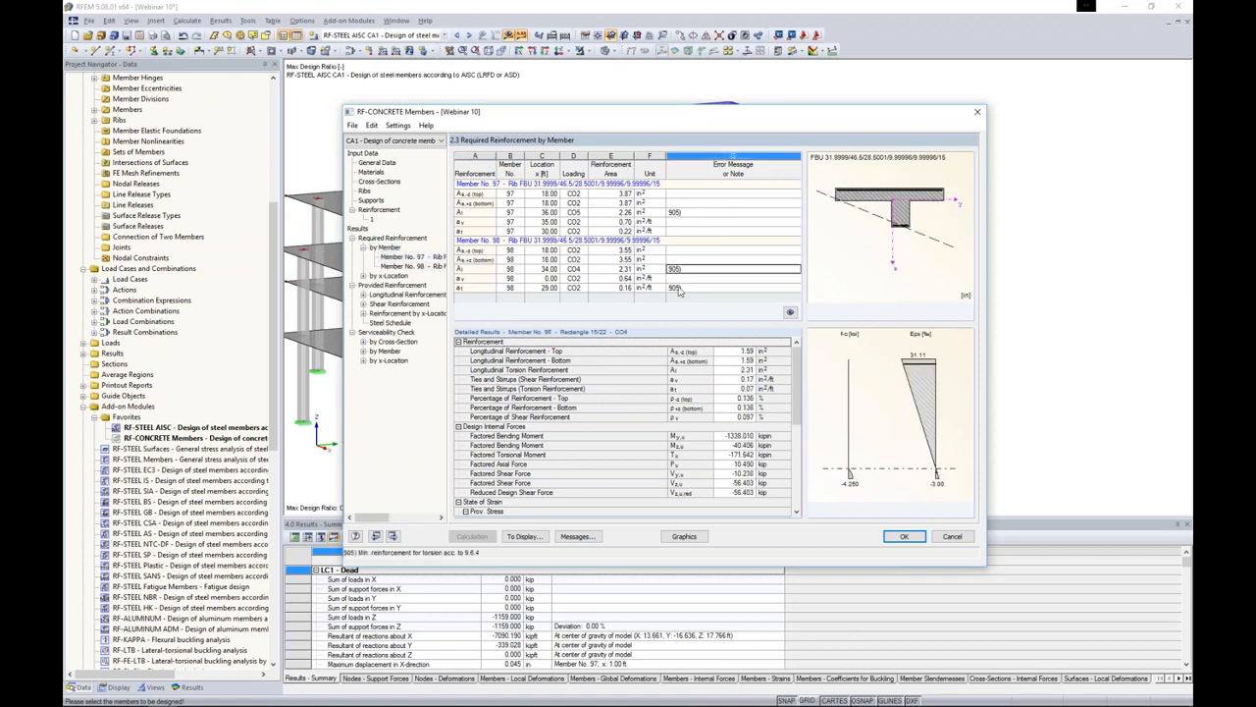
{"action": "left_click", "coordinate": [679, 288]}
{"action": "left_click", "coordinate": [577, 536]}
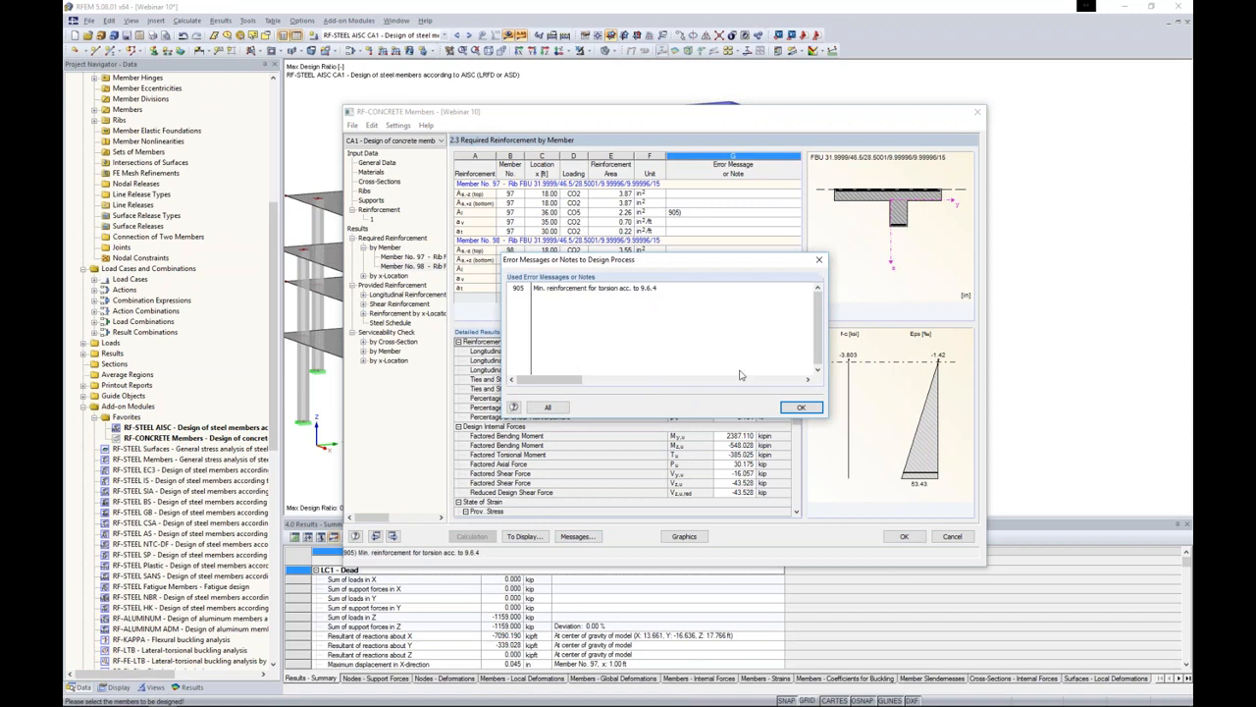
{"action": "left_click", "coordinate": [800, 407]}
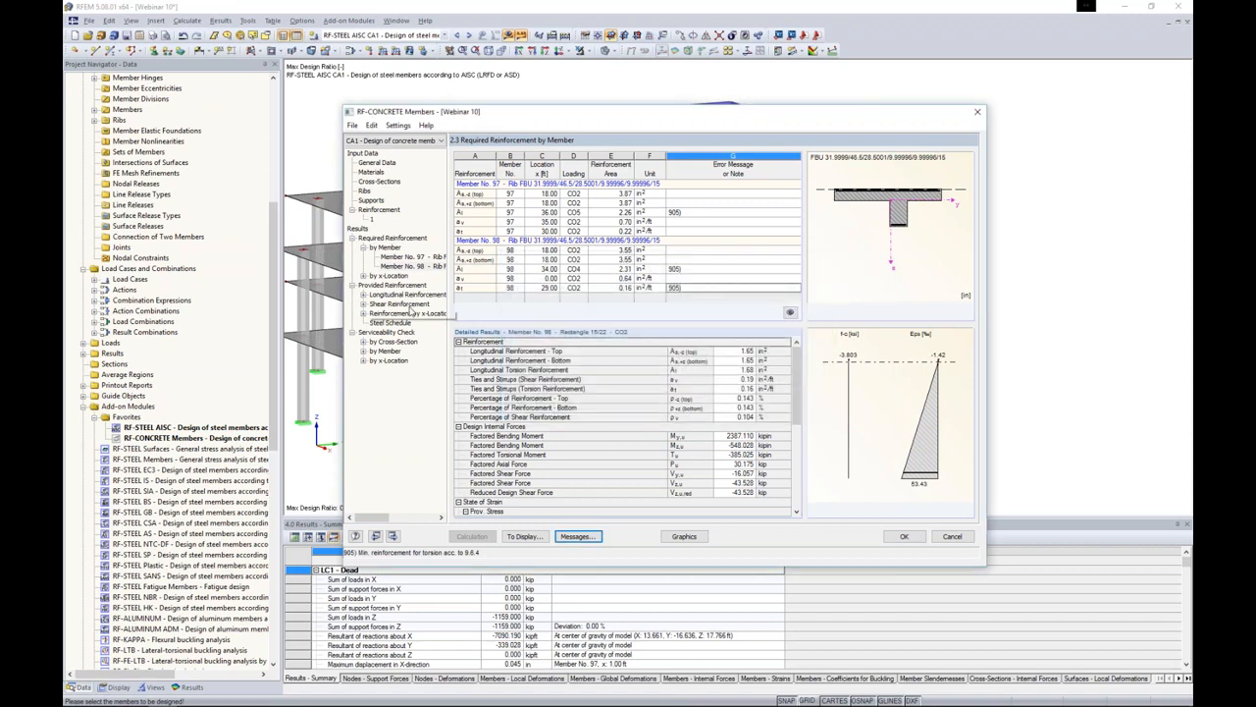
- Inspect the provided longitudinal reinforcement of member 97 in the results table and close up in the 3D graphic
{"action": "left_click", "coordinate": [407, 295]}
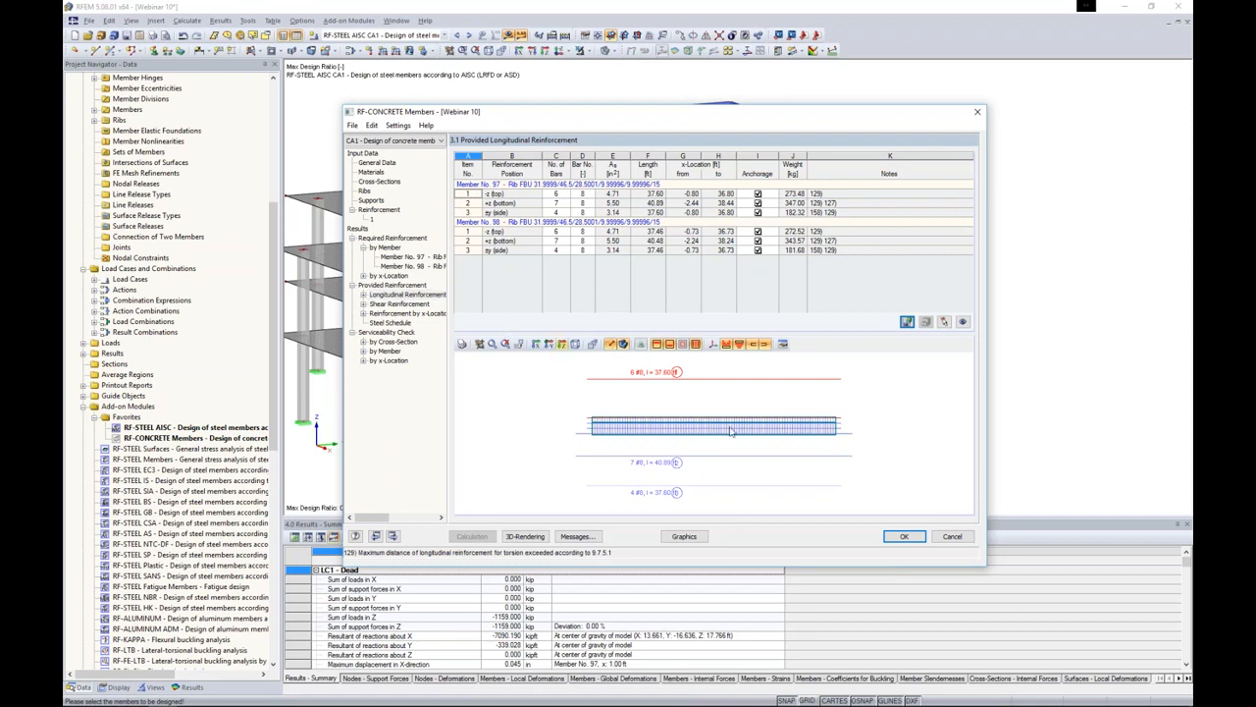
{"action": "middle_click_drag", "start_coordinate": [810, 456], "coordinate": [759, 467], "text": "ctrl"}
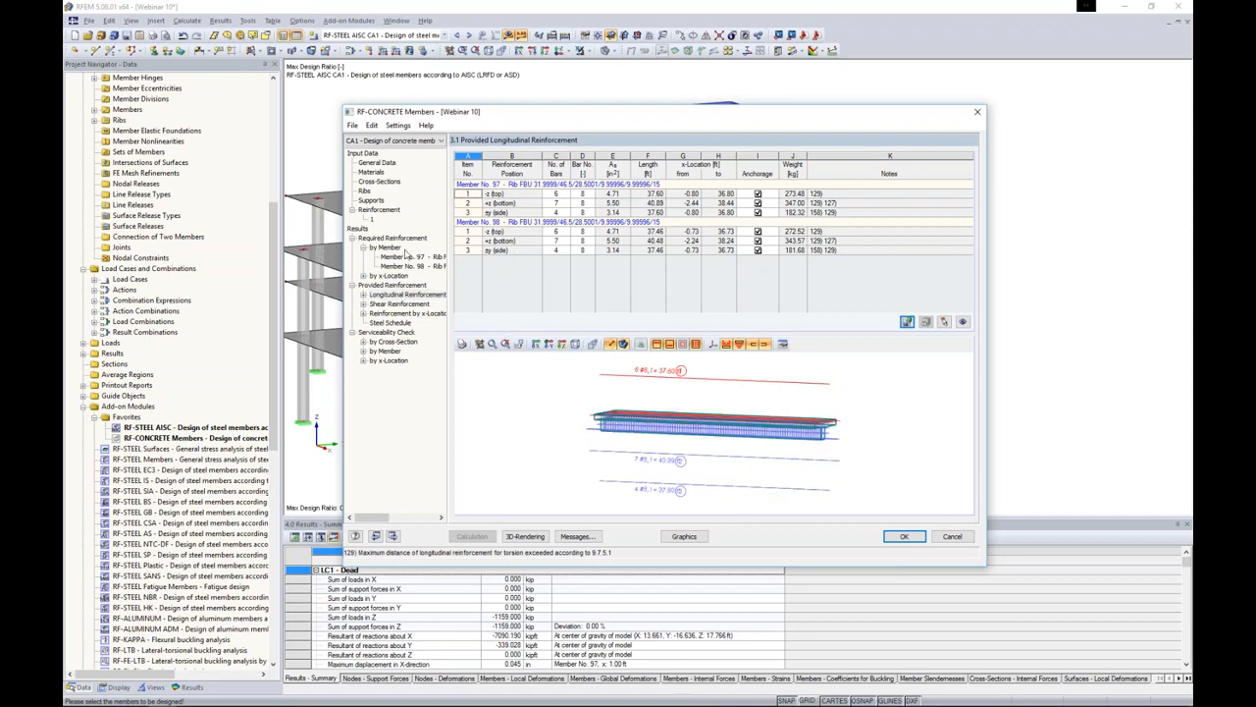
{"action": "middle_click_drag", "start_coordinate": [831, 471], "coordinate": [850, 437]}
{"action": "scroll", "coordinate": [793, 453], "scroll_direction": "up", "scroll_amount": 4}
{"action": "scroll", "coordinate": [822, 449], "scroll_direction": "down", "scroll_amount": 2}
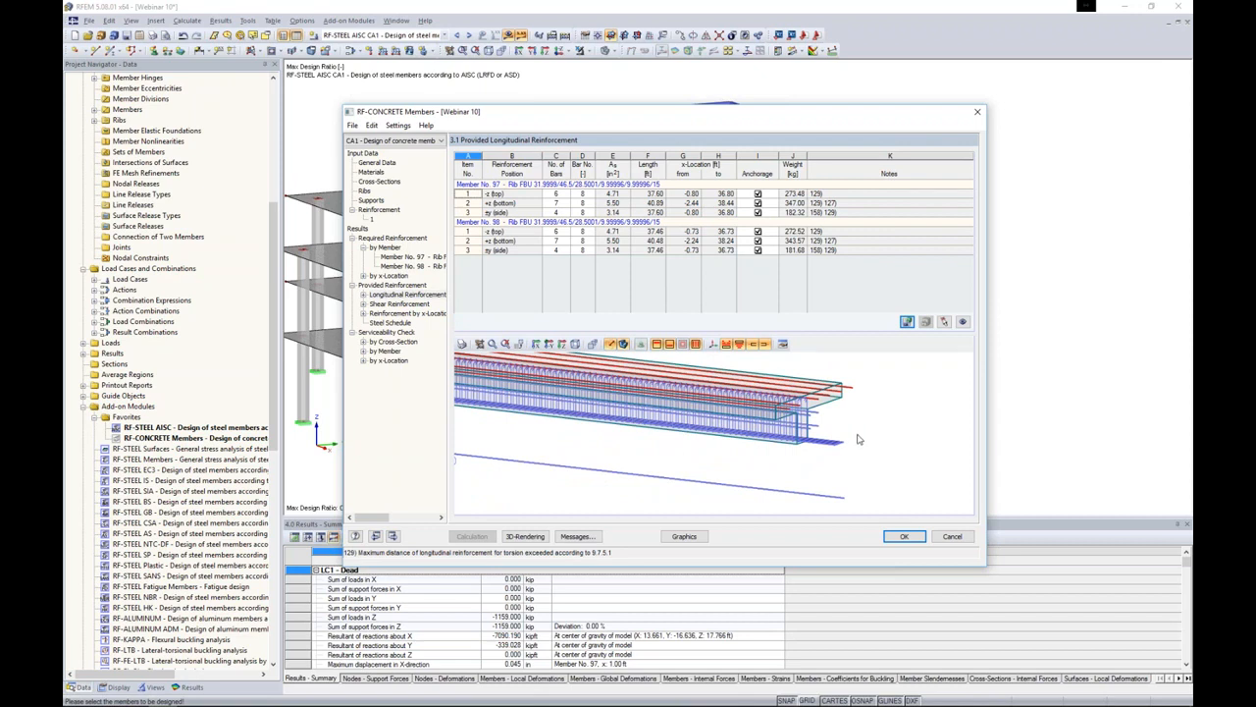
- Inspect the provided shear reinforcement of the beams, looking closely at the stirrups at the end of member 97
{"action": "left_click", "coordinate": [395, 303]}
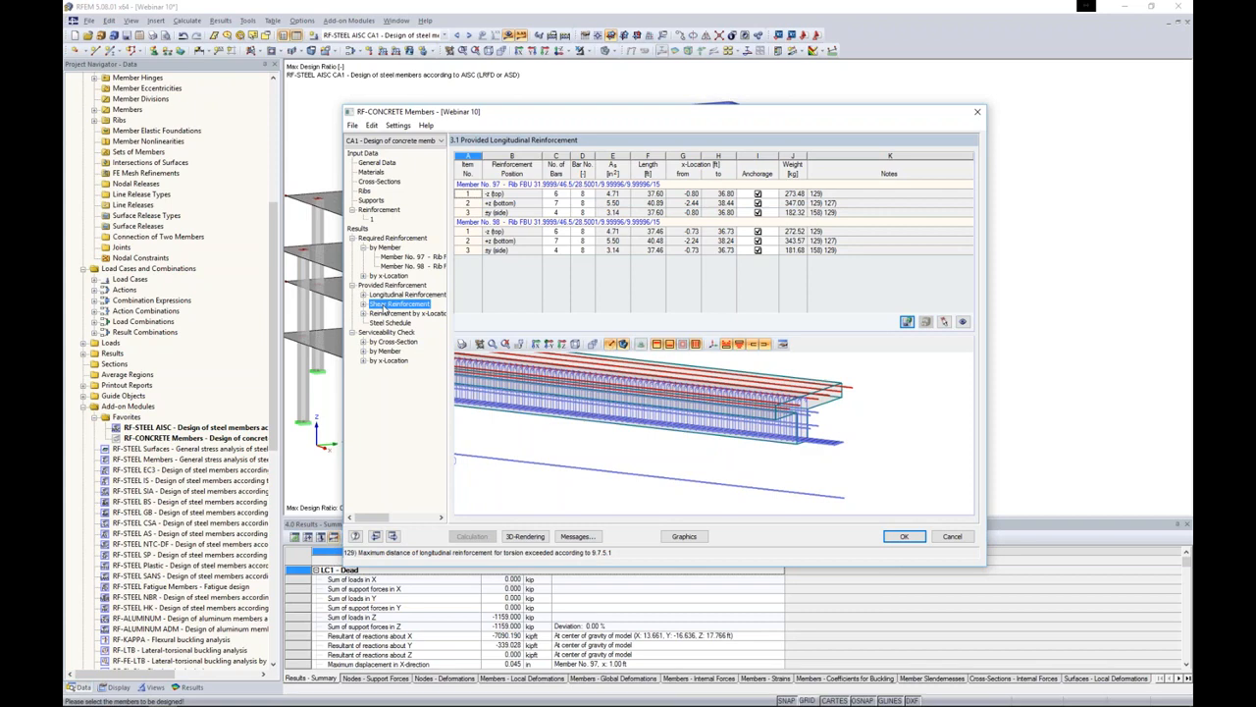
{"action": "middle_click_drag", "start_coordinate": [887, 437], "coordinate": [887, 466], "text": "ctrl"}
{"action": "scroll", "coordinate": [887, 466], "scroll_direction": "up", "scroll_amount": 3}
{"action": "scroll", "coordinate": [887, 467], "scroll_direction": "up", "scroll_amount": 2}
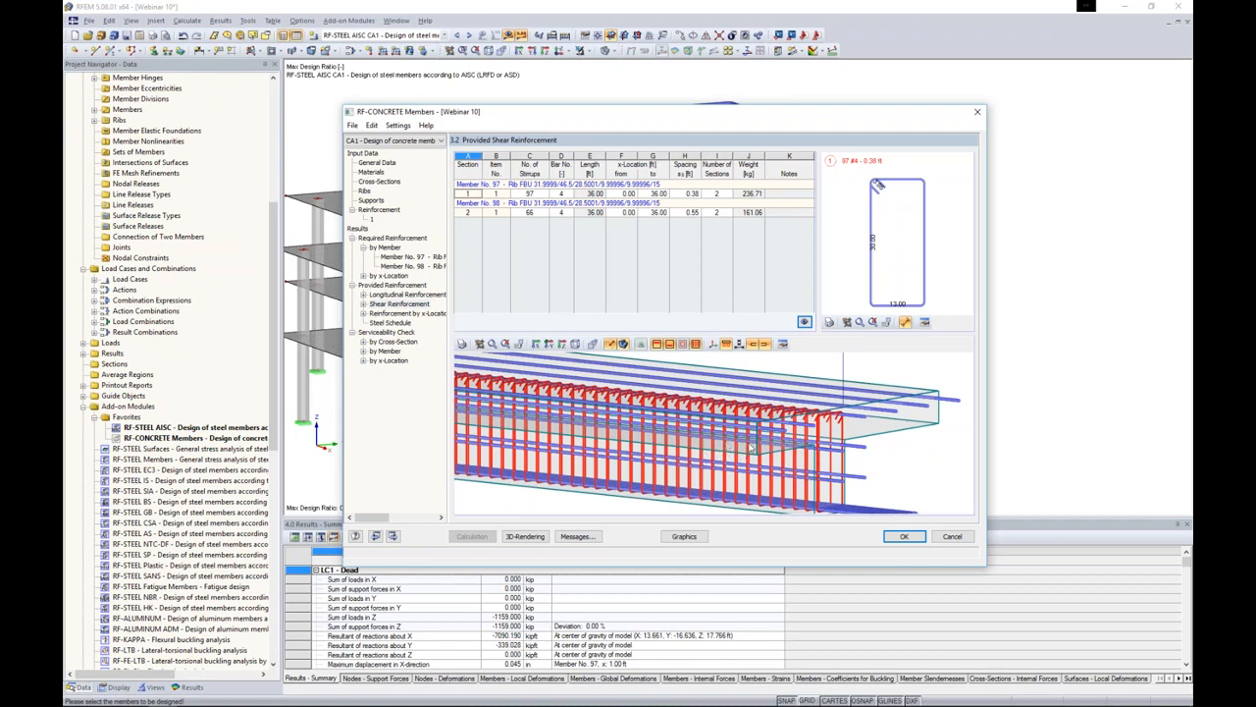
{"action": "scroll", "coordinate": [751, 451], "scroll_direction": "down", "scroll_amount": 2}
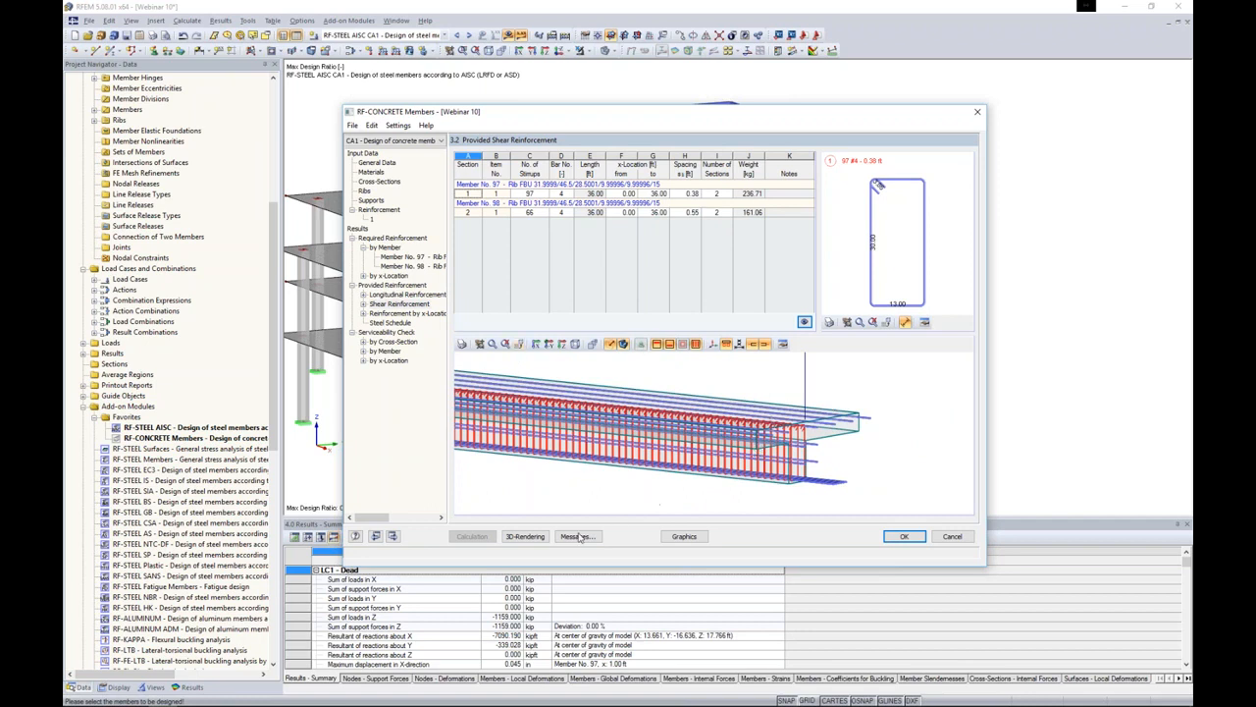
- Examine the complete reinforcement cage of member 97 in the separate 3D rendering
{"action": "left_click", "coordinate": [537, 538]}
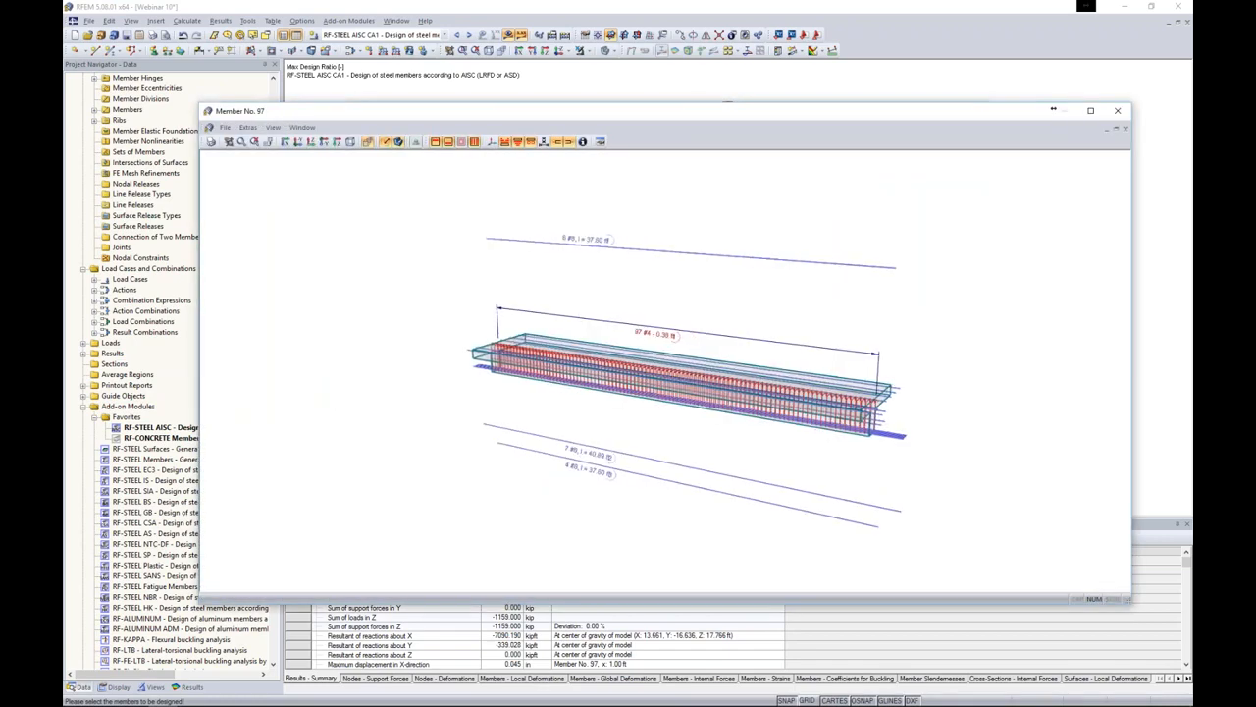
{"action": "scroll", "coordinate": [824, 381], "scroll_direction": "up", "scroll_amount": 3}
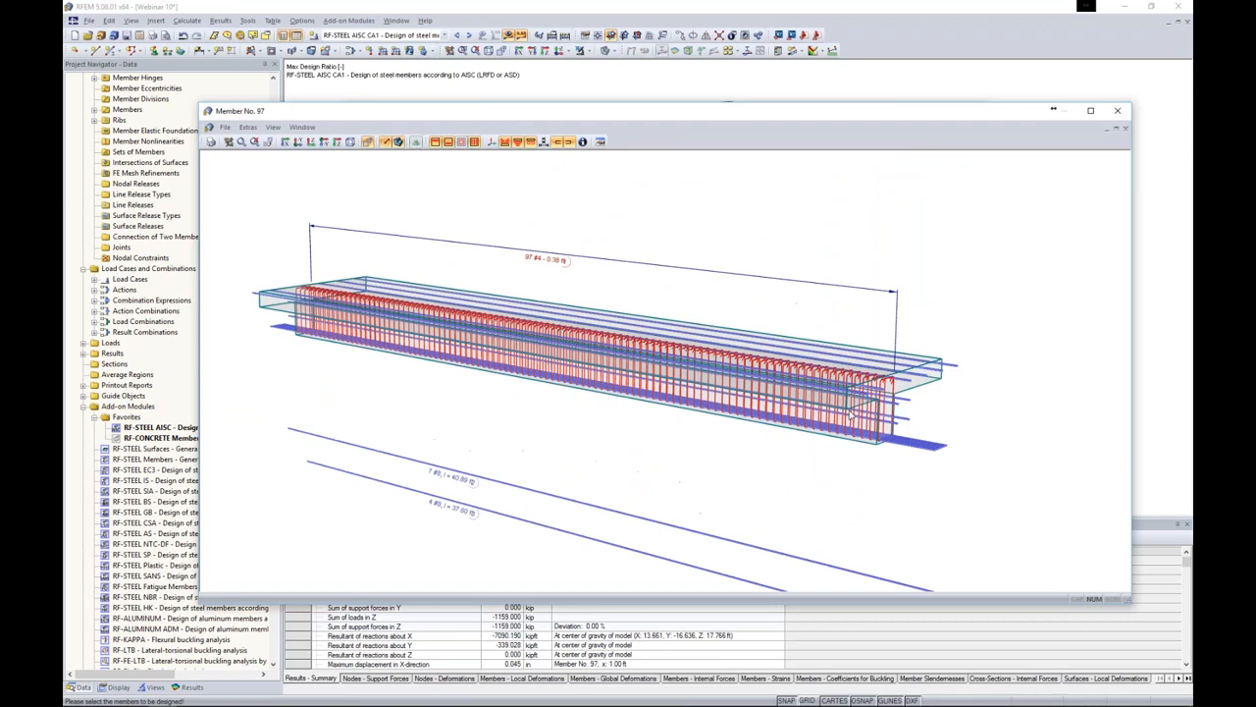
{"action": "scroll", "coordinate": [852, 420], "scroll_direction": "down", "scroll_amount": 3}
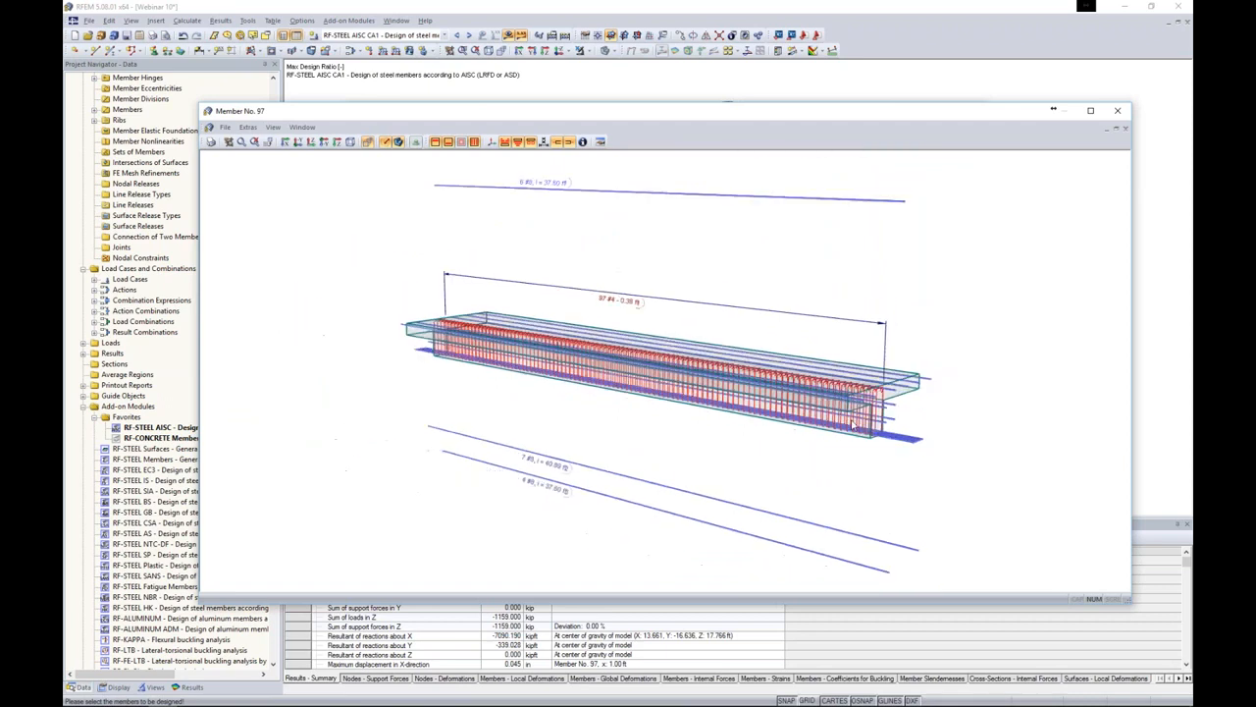
- Try different numbers of bars in member 97's top longitudinal reinforcement, discard the edit and close the 3D rendering
{"action": "left_click", "coordinate": [540, 468]}
{"action": "double_click", "coordinate": [540, 467]}
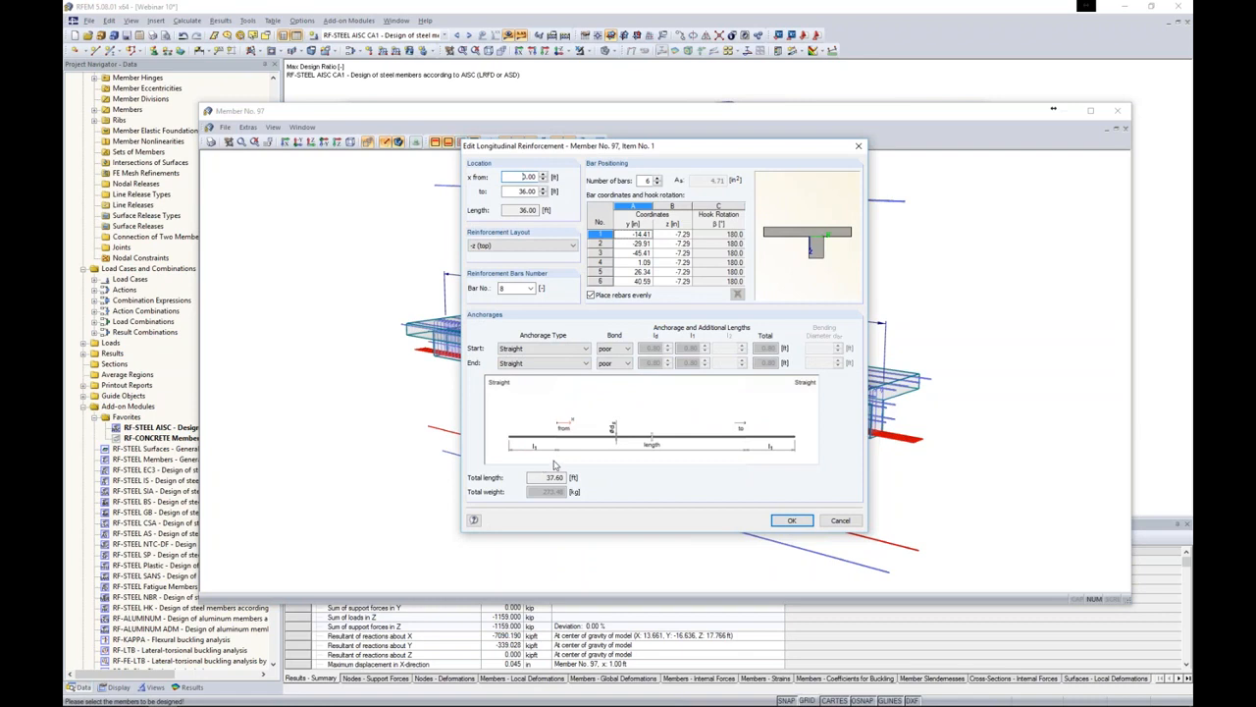
{"action": "left_click", "coordinate": [657, 185]}
{"action": "left_click", "coordinate": [657, 184]}
{"action": "left_click", "coordinate": [657, 184]}
{"action": "left_click", "coordinate": [657, 178]}
{"action": "left_click", "coordinate": [657, 179]}
{"action": "left_click", "coordinate": [657, 179]}
{"action": "left_click", "coordinate": [840, 520]}
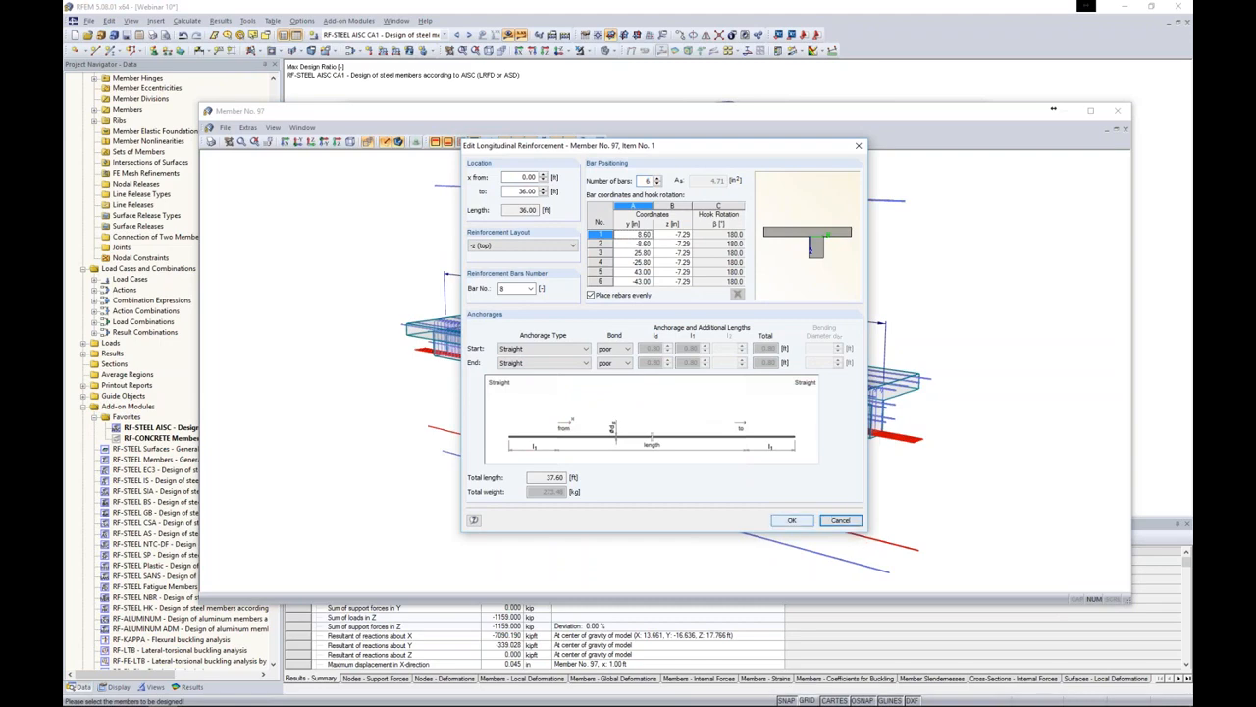
{"action": "left_click", "coordinate": [840, 520]}
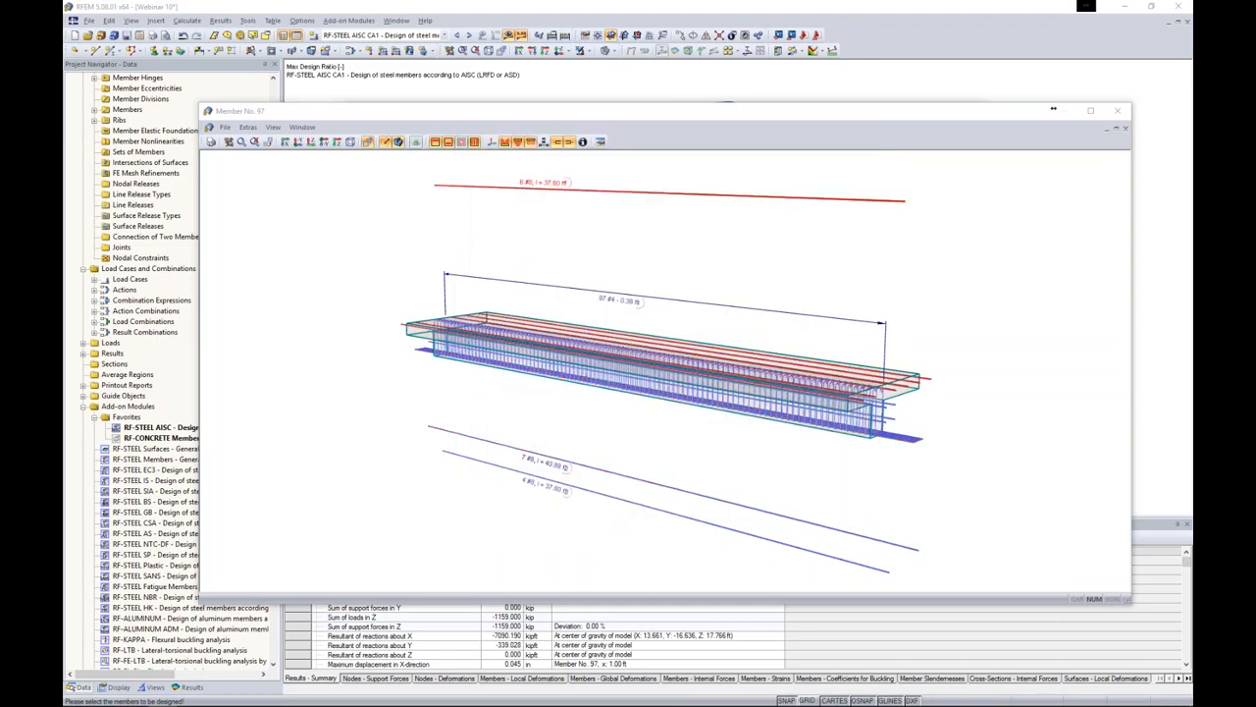
{"action": "left_click", "coordinate": [1118, 110]}
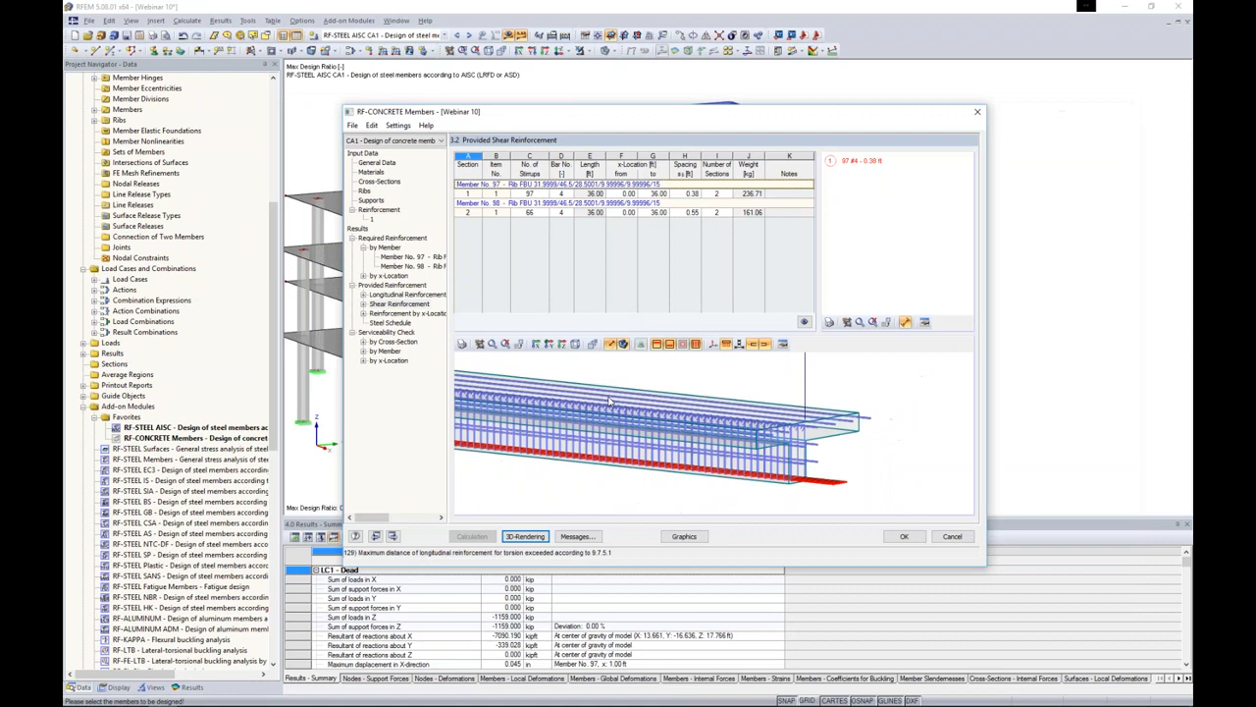
- Check the serviceability results by cross-section, including the steel bar spacing design of member 97
{"action": "left_click", "coordinate": [387, 333]}
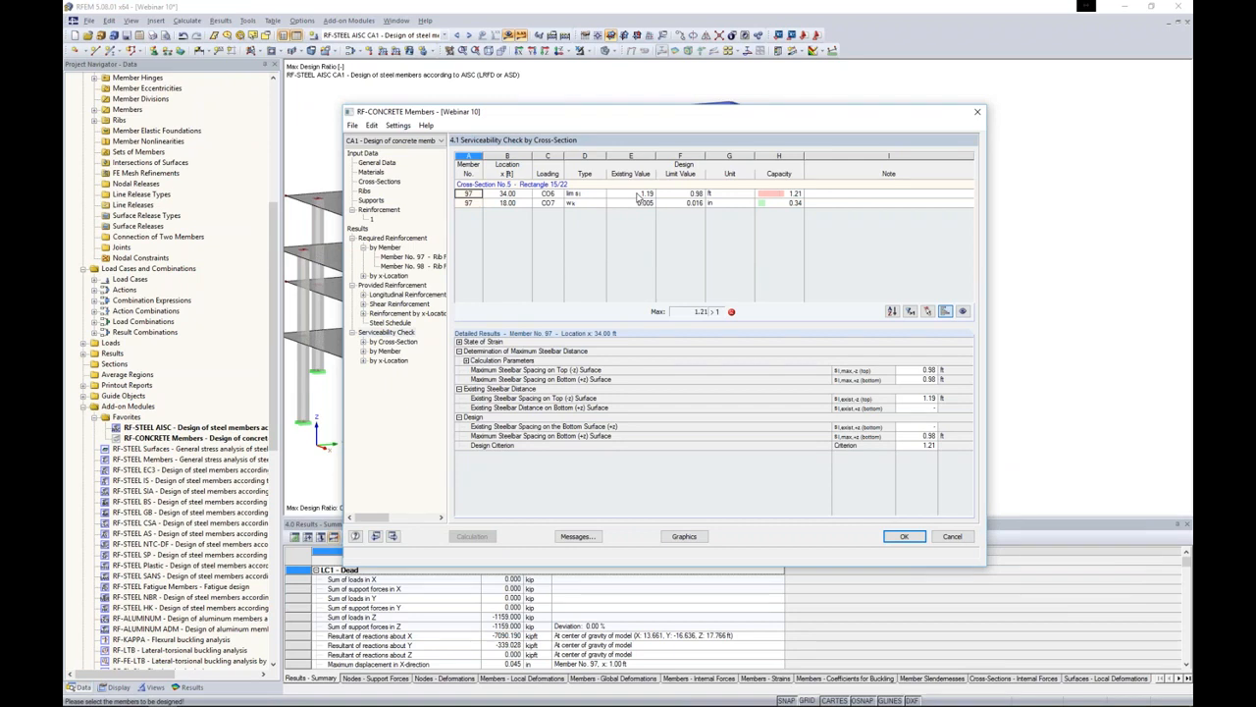
{"action": "left_click", "coordinate": [682, 193]}
- Show the concrete design results on the model with only the required top reinforcement, and isolate the designed beams by selected-object visibility
{"action": "left_click", "coordinate": [688, 538]}
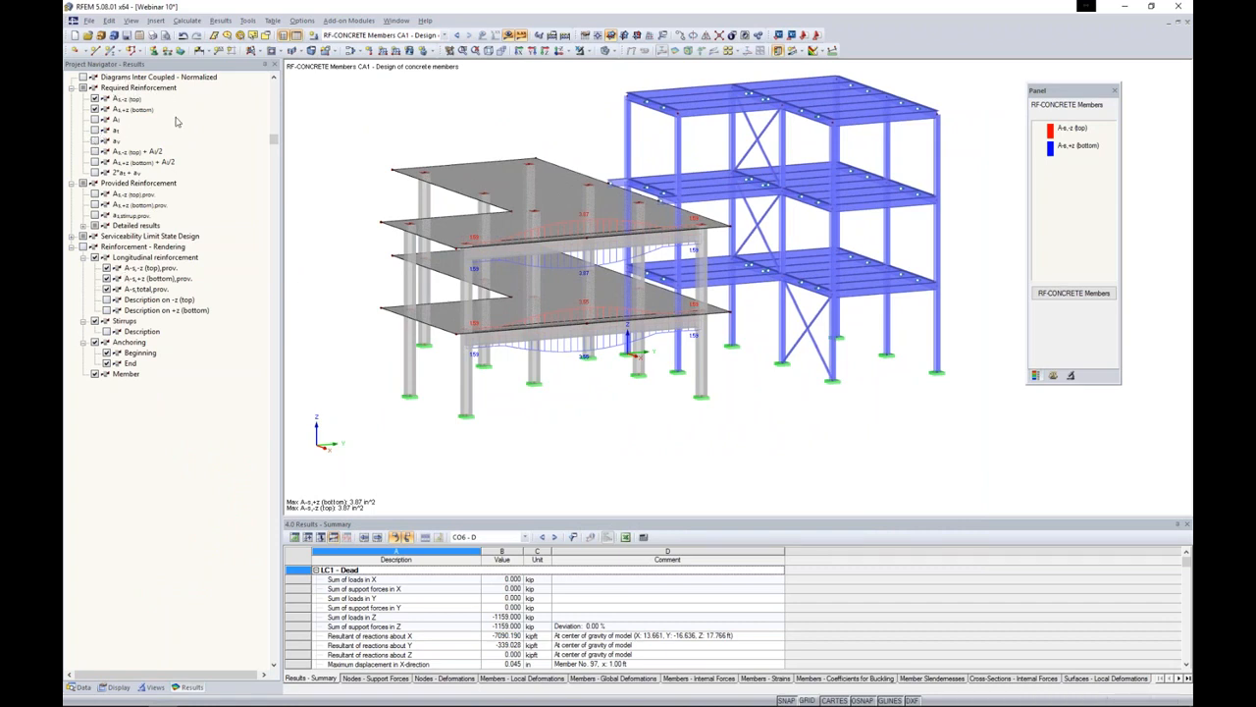
{"action": "left_click", "coordinate": [94, 110]}
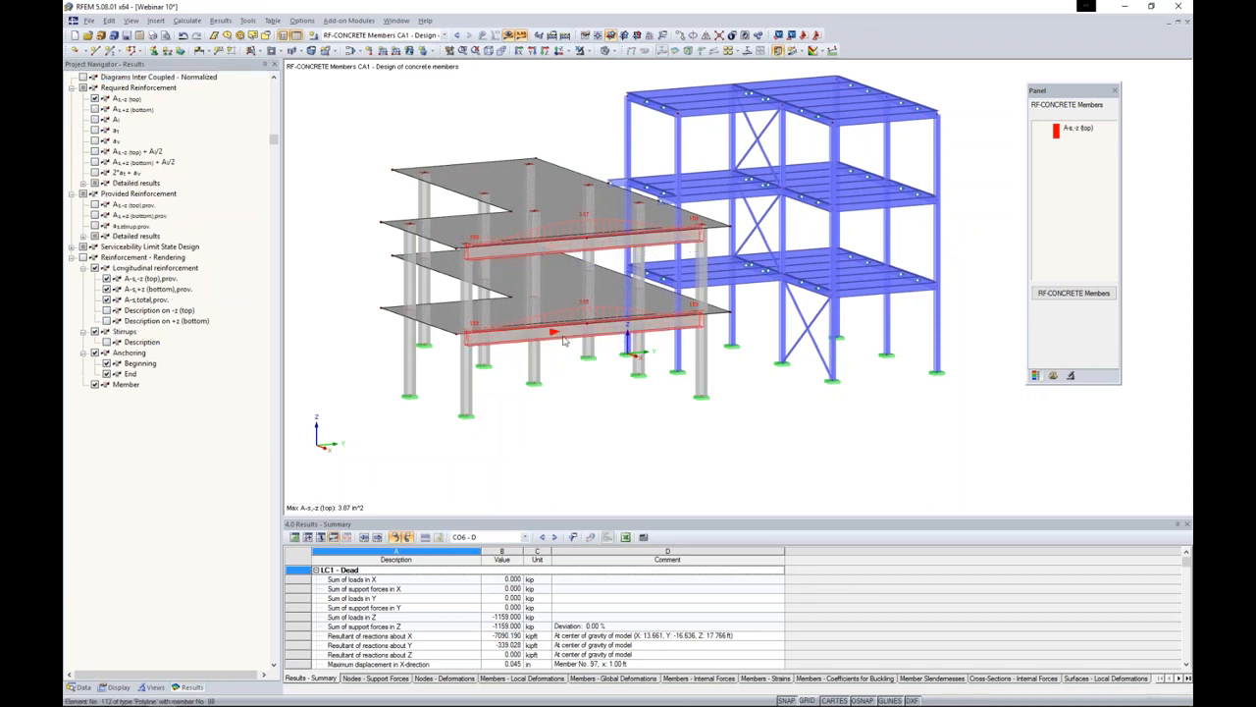
{"action": "left_click", "coordinate": [587, 51]}
{"action": "left_click", "coordinate": [593, 61]}
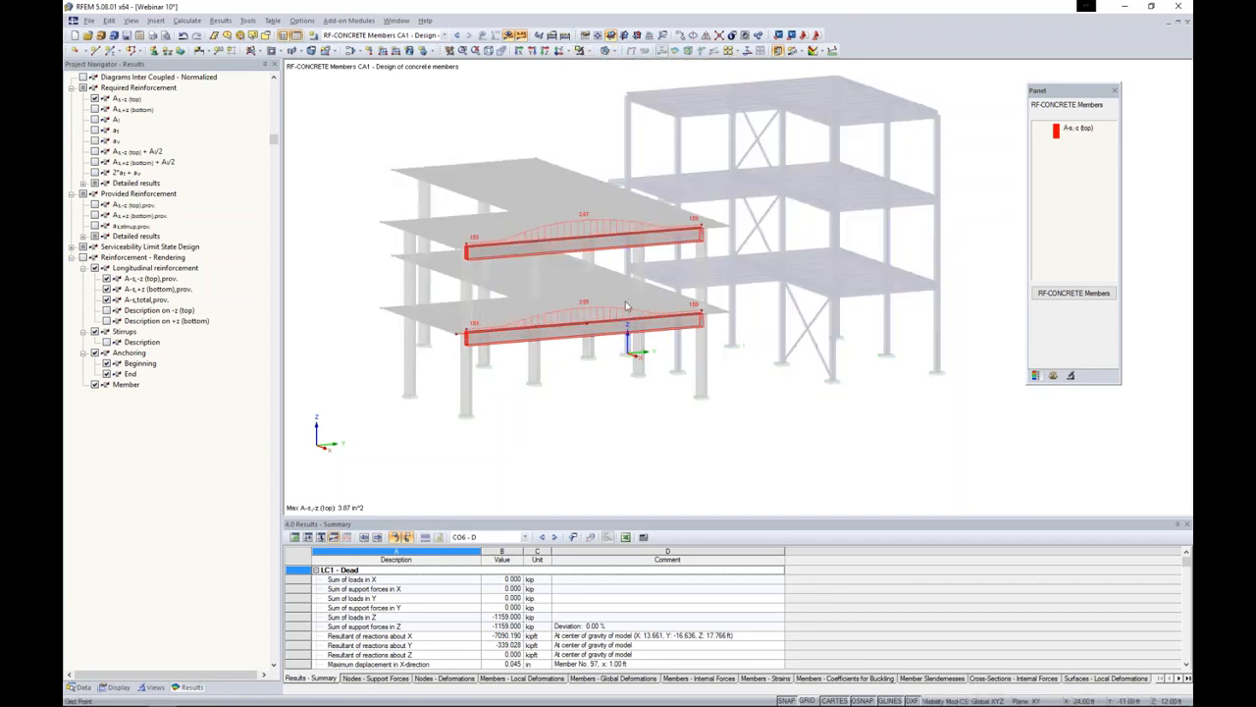
{"action": "scroll", "coordinate": [628, 306], "scroll_direction": "up", "scroll_amount": 3}
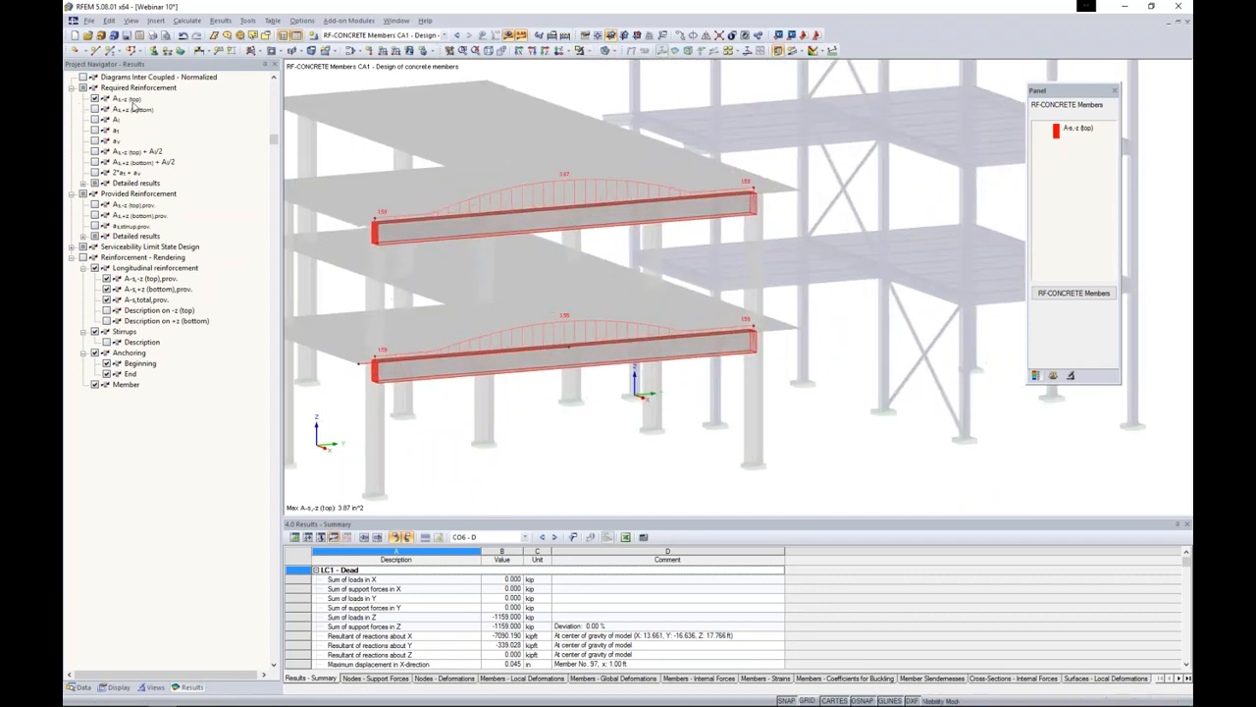
- Compare the required top and bottom reinforcement diagrams, and the required with the provided bottom reinforcement on both beams
{"action": "left_click", "coordinate": [95, 109]}
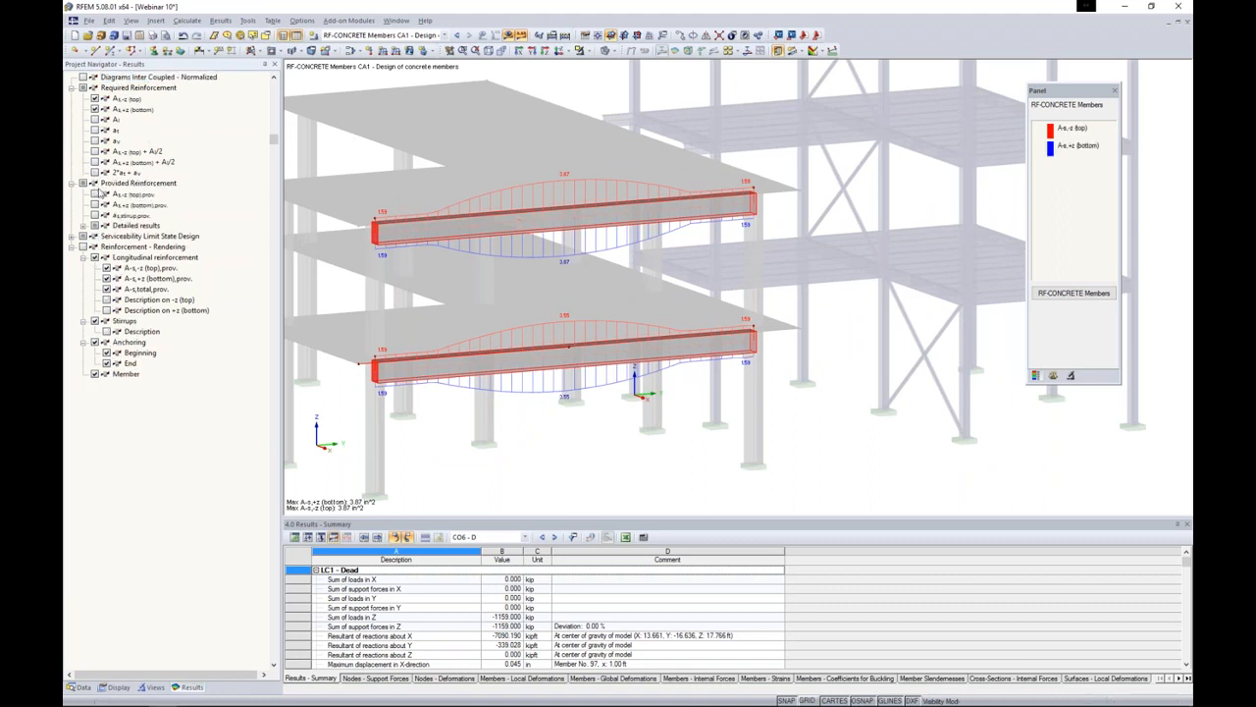
{"action": "left_click", "coordinate": [96, 99]}
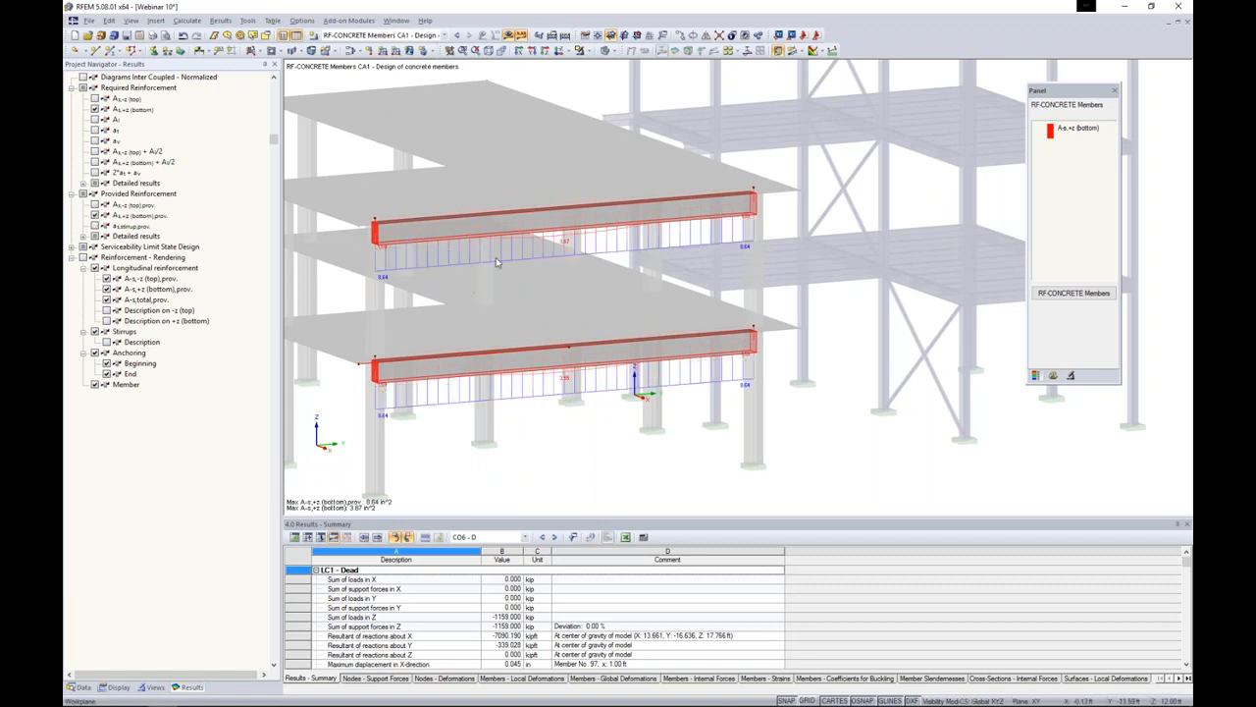
{"action": "scroll", "coordinate": [495, 257], "scroll_direction": "up", "scroll_amount": 2}
{"action": "middle_click_drag", "start_coordinate": [506, 275], "coordinate": [597, 236]}
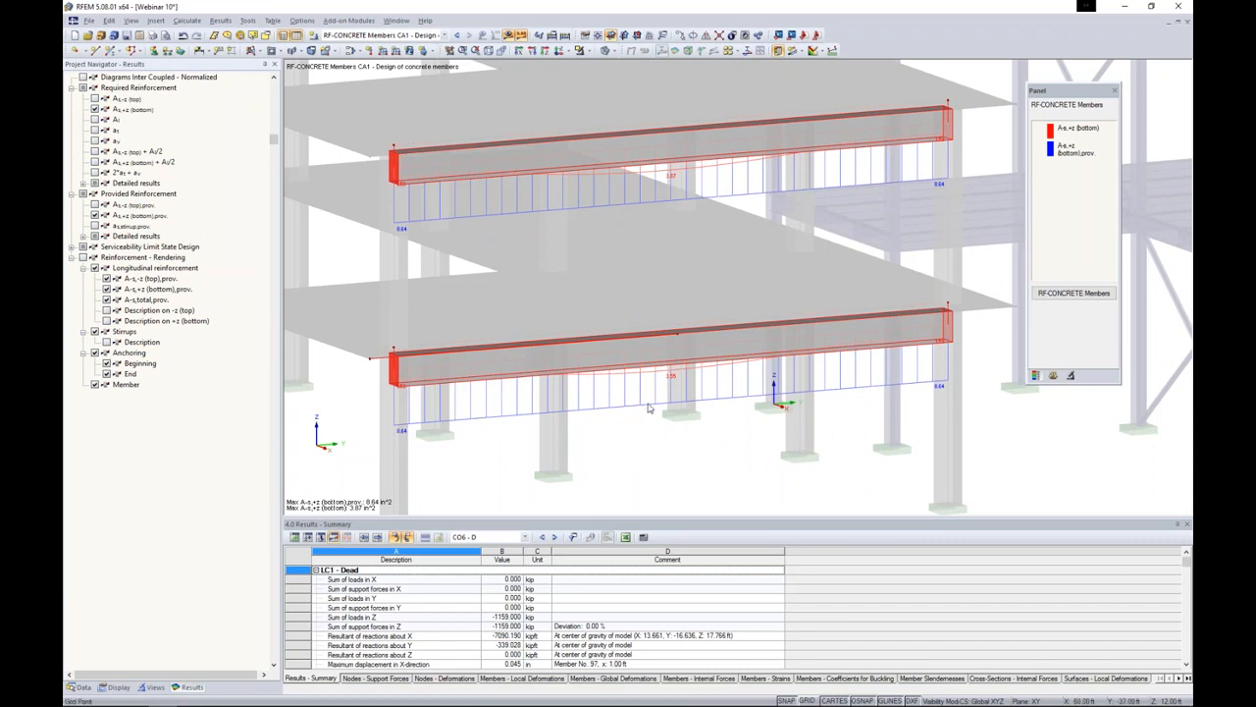
{"action": "scroll", "coordinate": [648, 408], "scroll_direction": "down", "scroll_amount": 2}
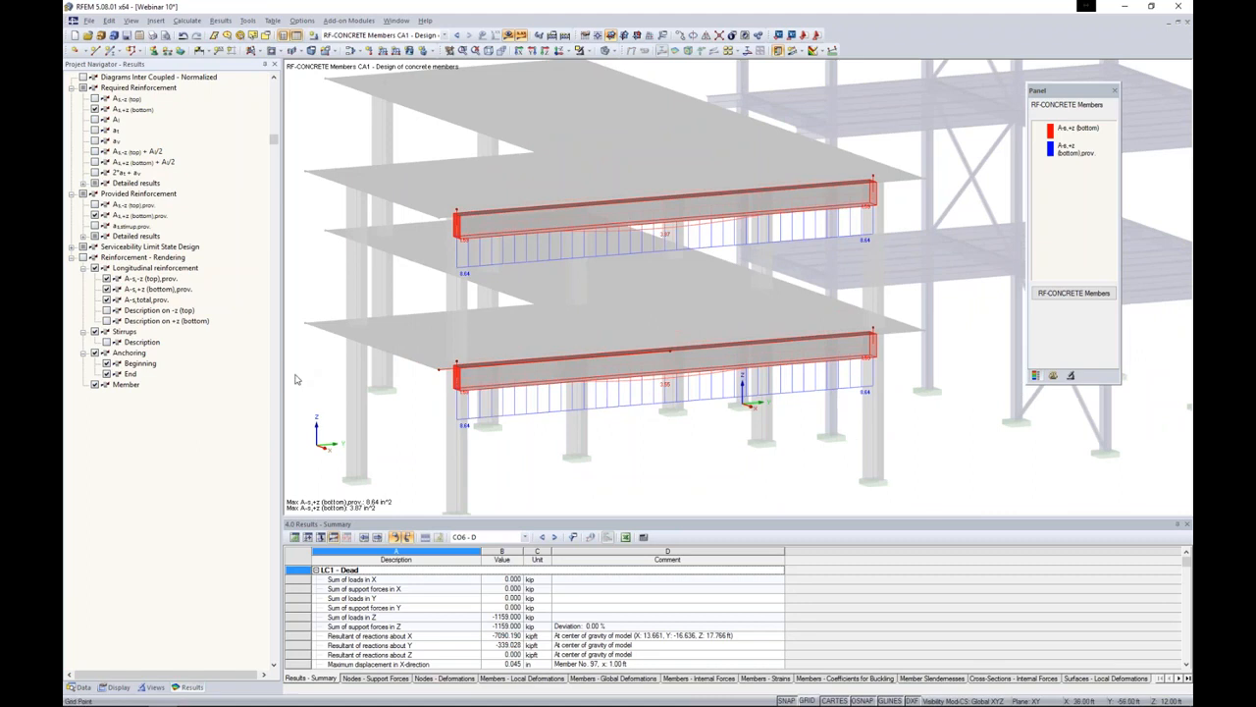
- Activate the reinforcement rendering on the beams and turn off the required and provided bottom reinforcement diagrams
{"action": "middle_click_drag", "start_coordinate": [326, 306], "coordinate": [393, 306], "text": "ctrl"}
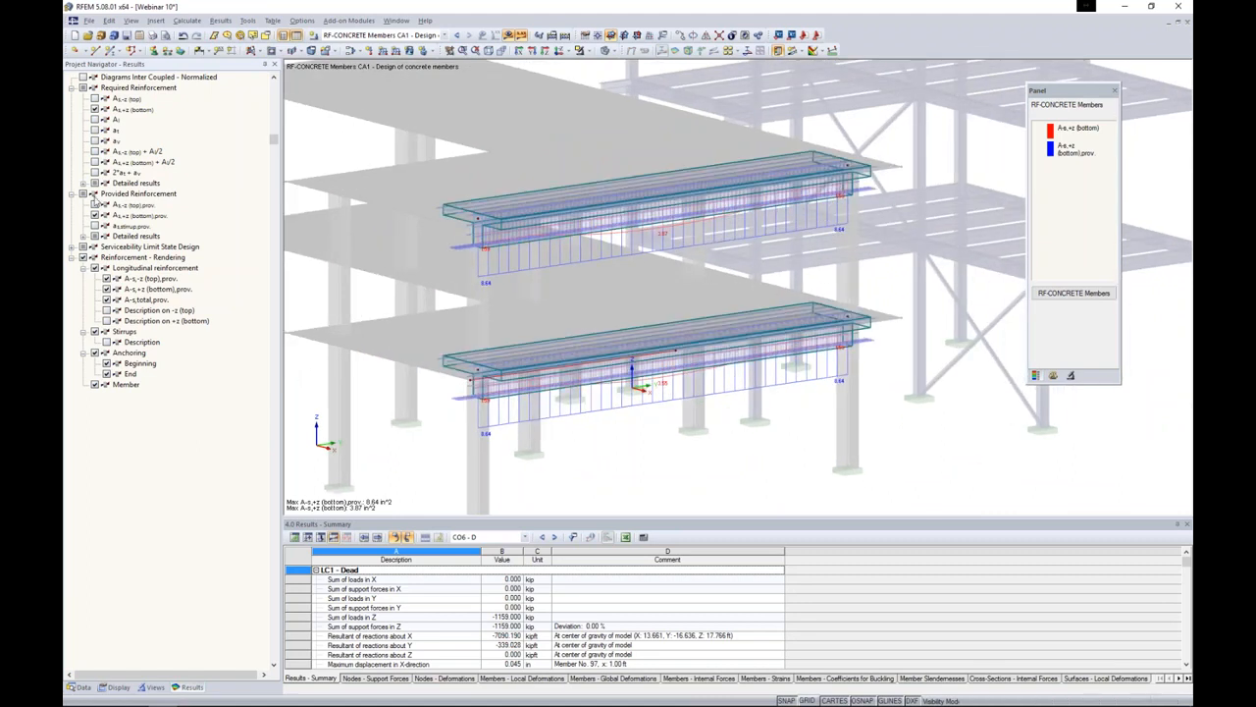
{"action": "left_click", "coordinate": [95, 109]}
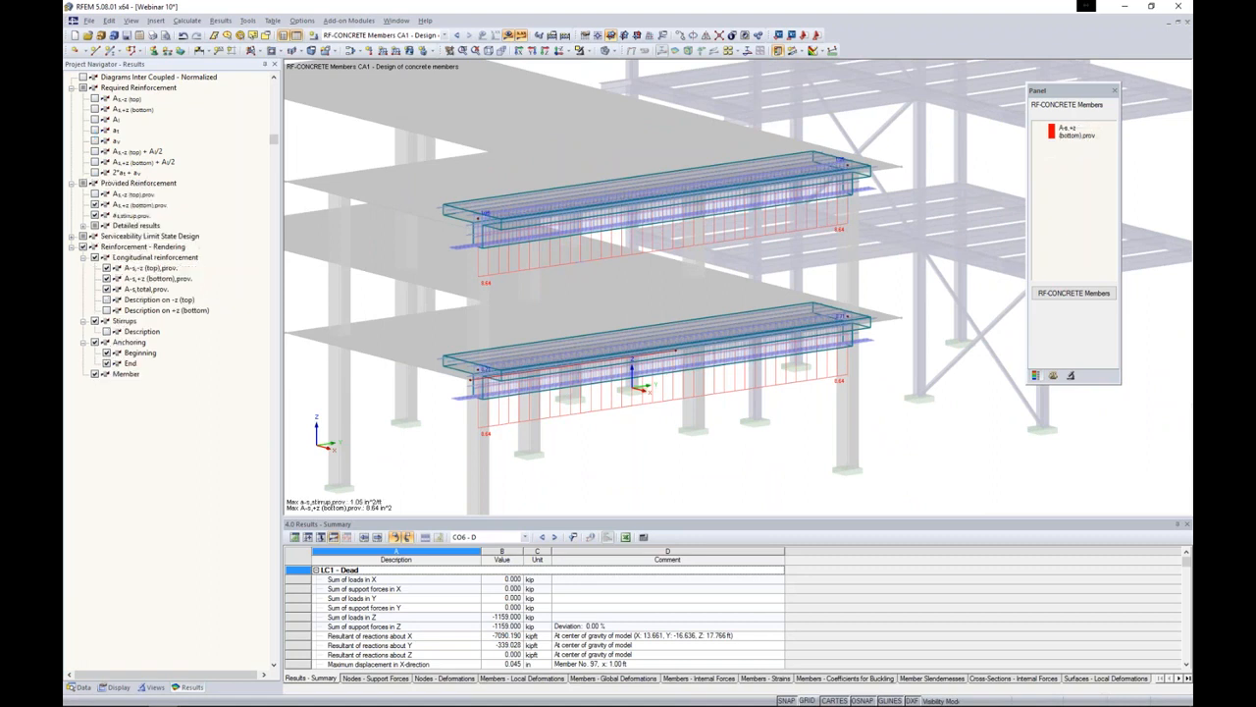
{"action": "left_click", "coordinate": [95, 215]}
{"action": "left_click", "coordinate": [96, 205]}
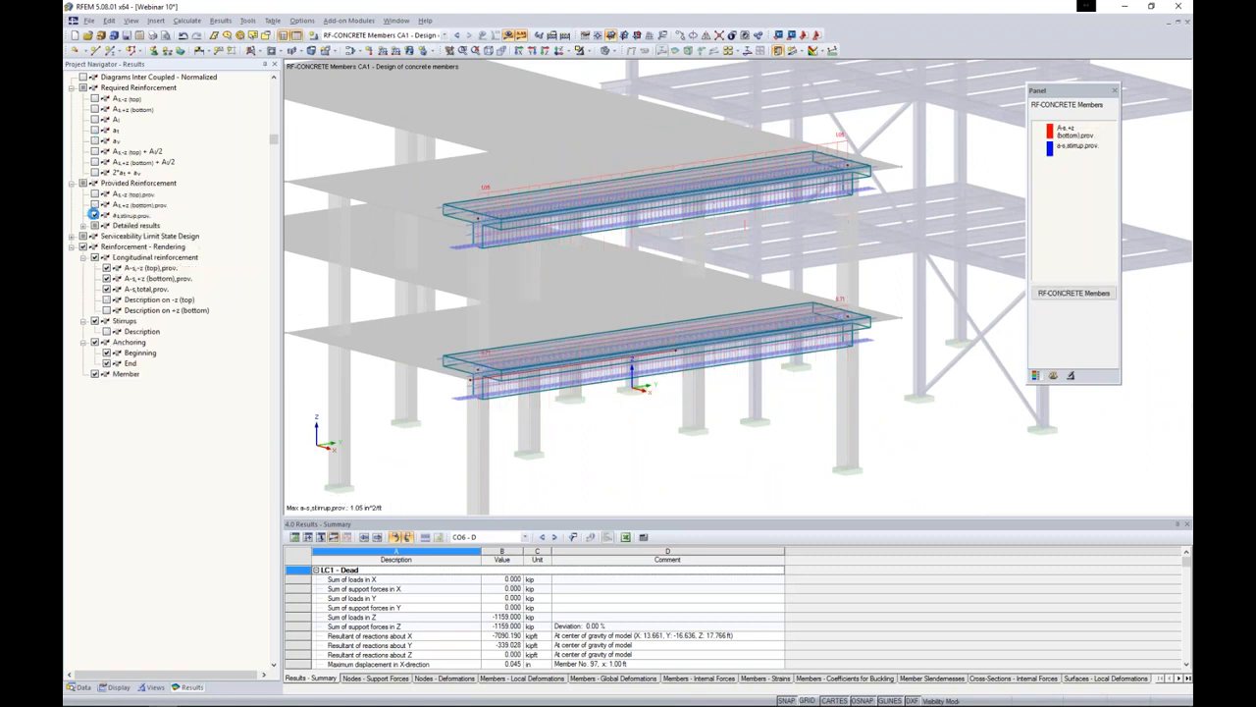
- Examine the rendered longitudinal bars and stirrups of both beams in the model from several angles
{"action": "middle_click_drag", "start_coordinate": [653, 407], "coordinate": [631, 363], "text": "ctrl"}
{"action": "middle_click_drag", "start_coordinate": [564, 238], "coordinate": [788, 231], "text": "ctrl"}
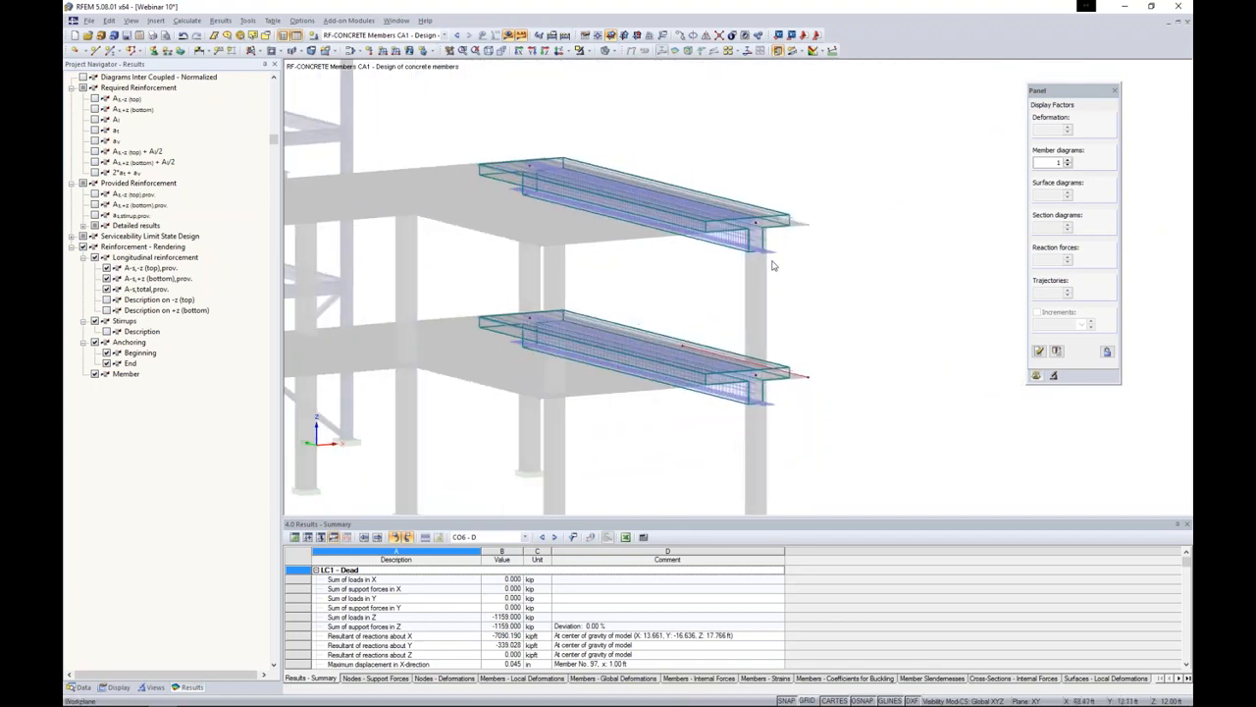
{"action": "scroll", "coordinate": [762, 260], "scroll_direction": "up", "scroll_amount": 5}
{"action": "scroll", "coordinate": [738, 296], "scroll_direction": "down", "scroll_amount": 4}
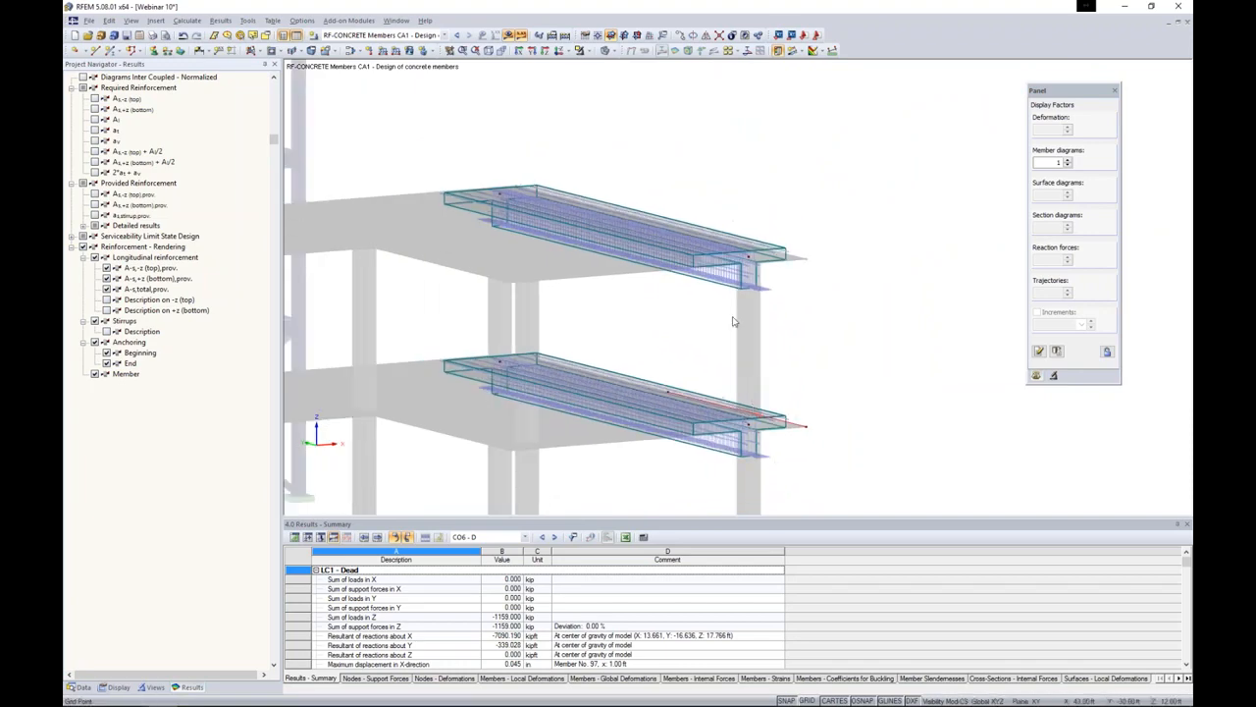
{"action": "scroll", "coordinate": [740, 319], "scroll_direction": "down", "scroll_amount": 2}
{"action": "middle_click_drag", "start_coordinate": [740, 319], "coordinate": [390, 365]}
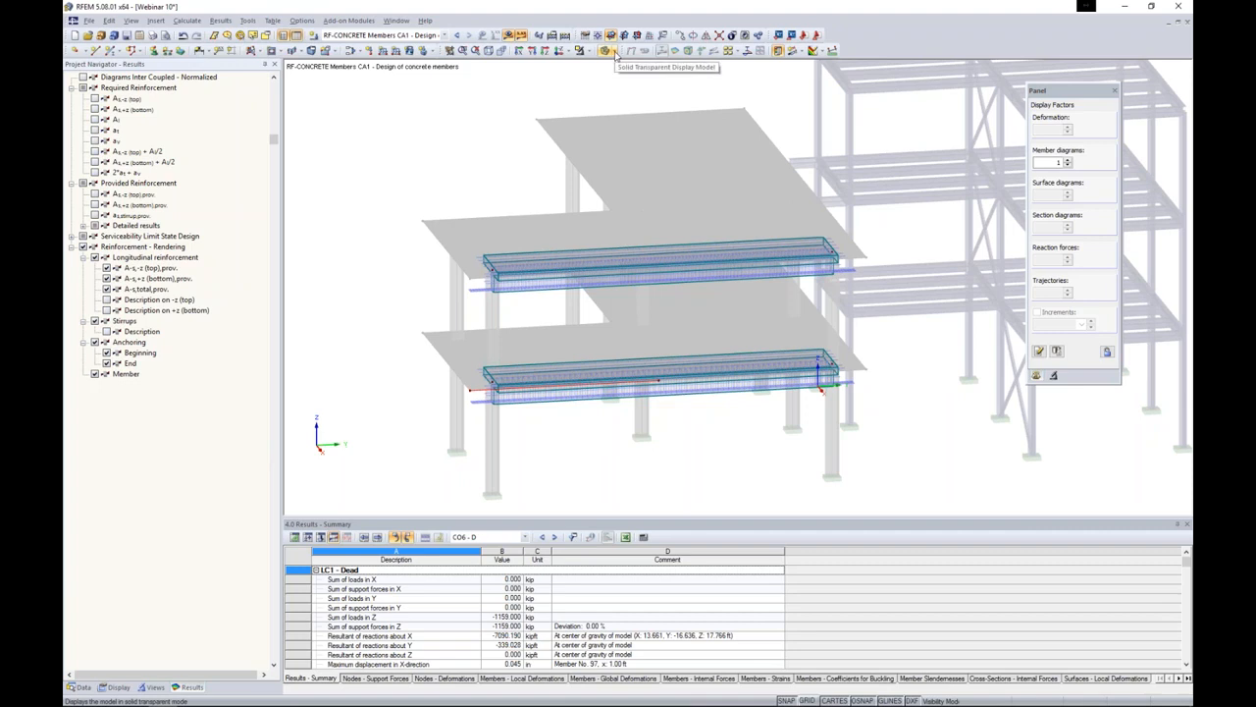
- Cancel the visibility mode to bring back the whole structure, and view it in three dimensions
{"action": "left_click", "coordinate": [580, 50]}
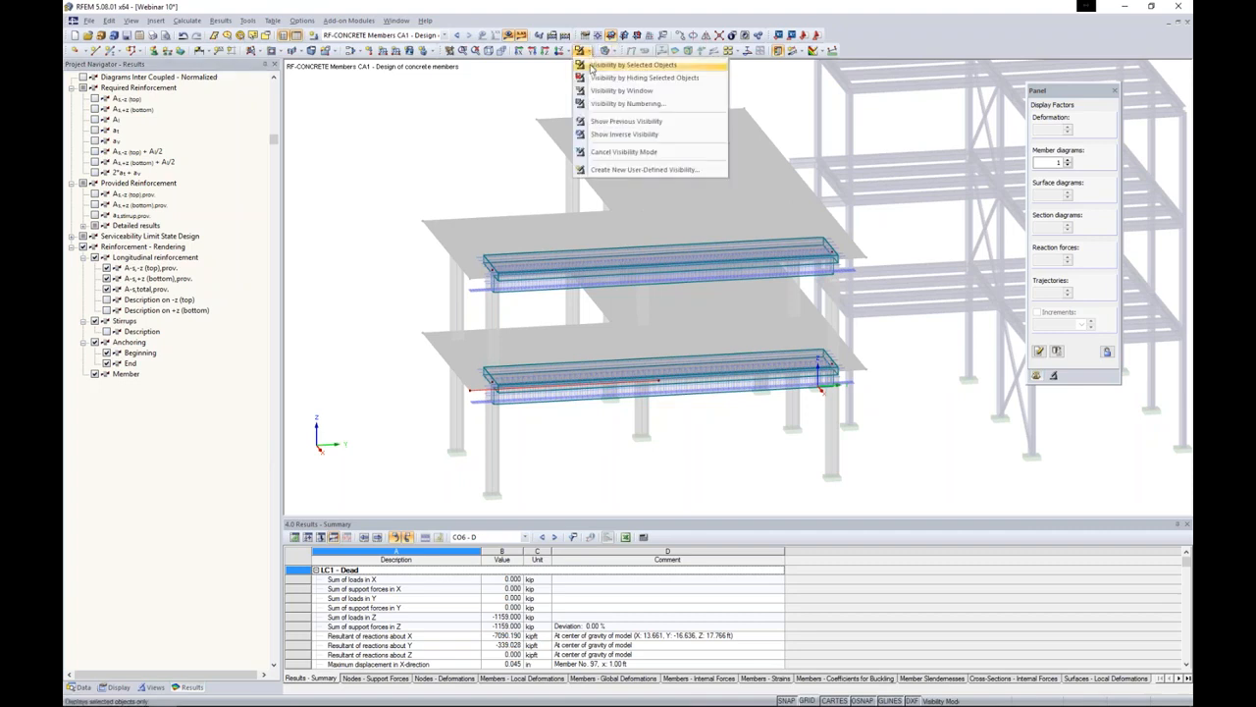
{"action": "left_click", "coordinate": [593, 150]}
{"action": "scroll", "coordinate": [471, 200], "scroll_direction": "down", "scroll_amount": 5}
{"action": "middle_click_drag", "start_coordinate": [497, 296], "coordinate": [647, 291], "text": "ctrl"}
{"action": "scroll", "coordinate": [645, 285], "scroll_direction": "up", "scroll_amount": 2}
{"action": "scroll", "coordinate": [644, 285], "scroll_direction": "up", "scroll_amount": 1}
{"action": "middle_click_drag", "start_coordinate": [713, 333], "coordinate": [716, 437]}
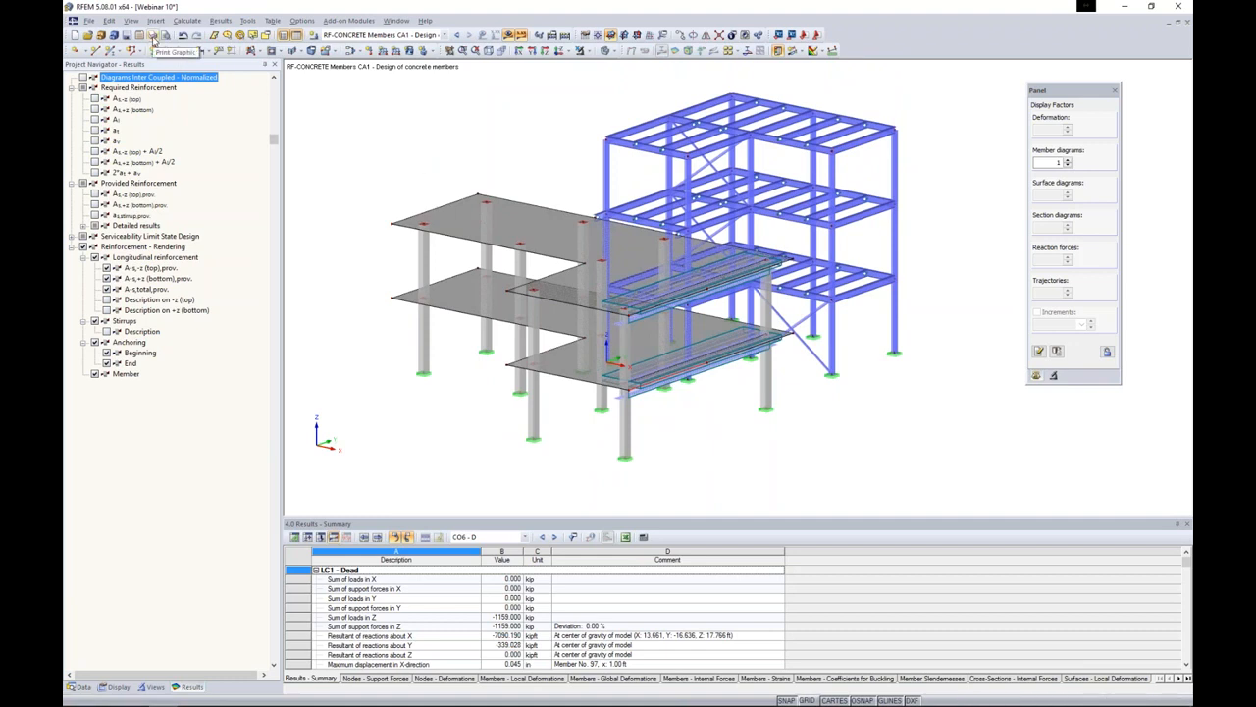
- Open the printout report and review its model chapters on materials, cross-sections, member hinges and members
{"action": "left_click", "coordinate": [167, 36]}
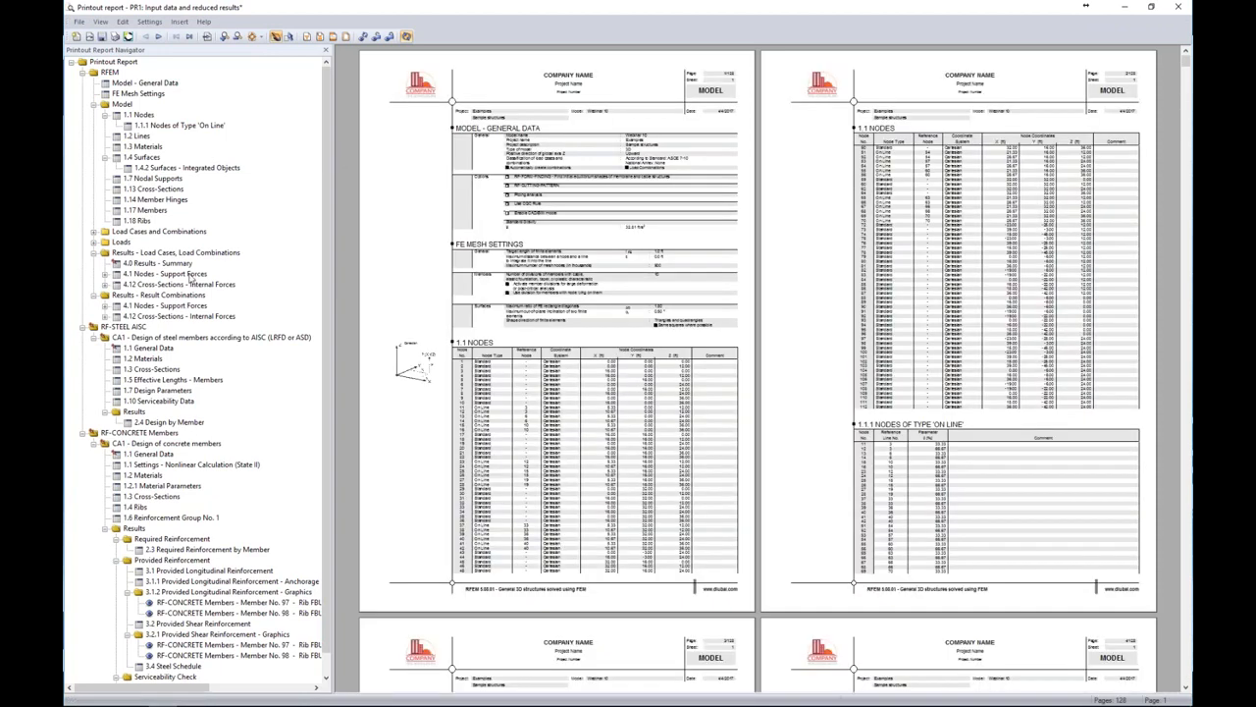
{"action": "left_click", "coordinate": [153, 127]}
{"action": "left_click", "coordinate": [147, 146]}
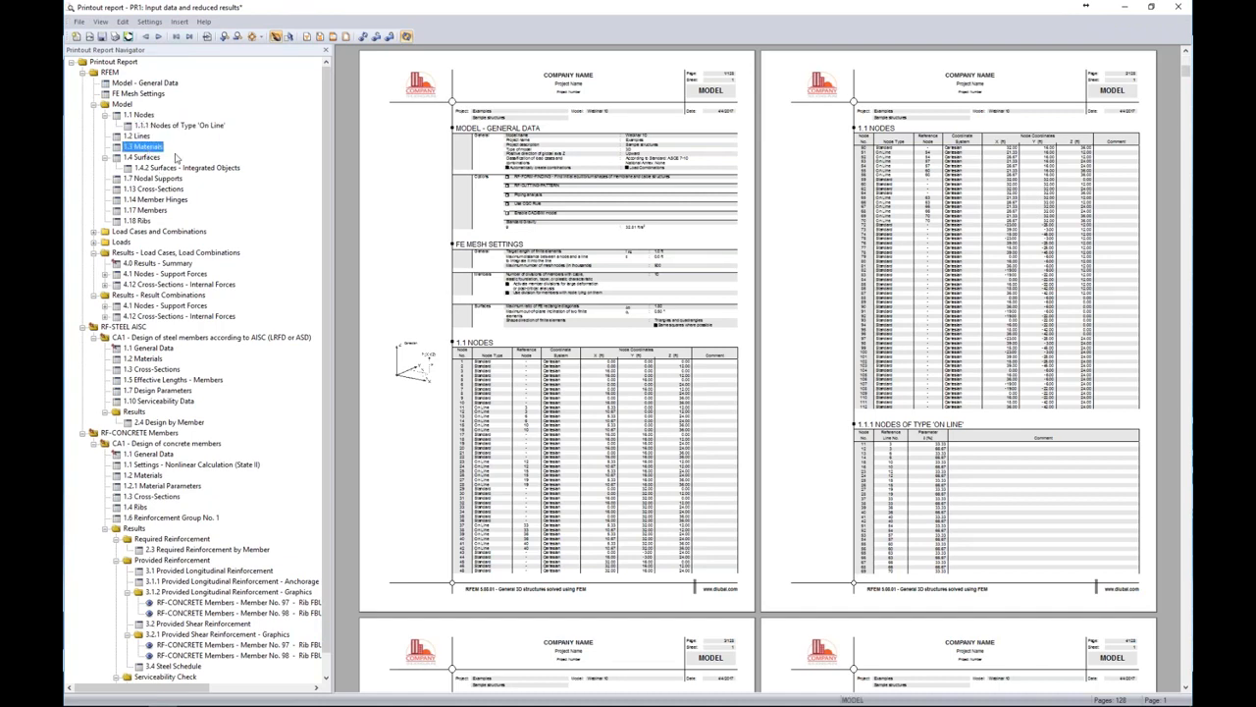
{"action": "scroll", "coordinate": [569, 304], "scroll_direction": "up", "scroll_amount": 3, "text": "ctrl"}
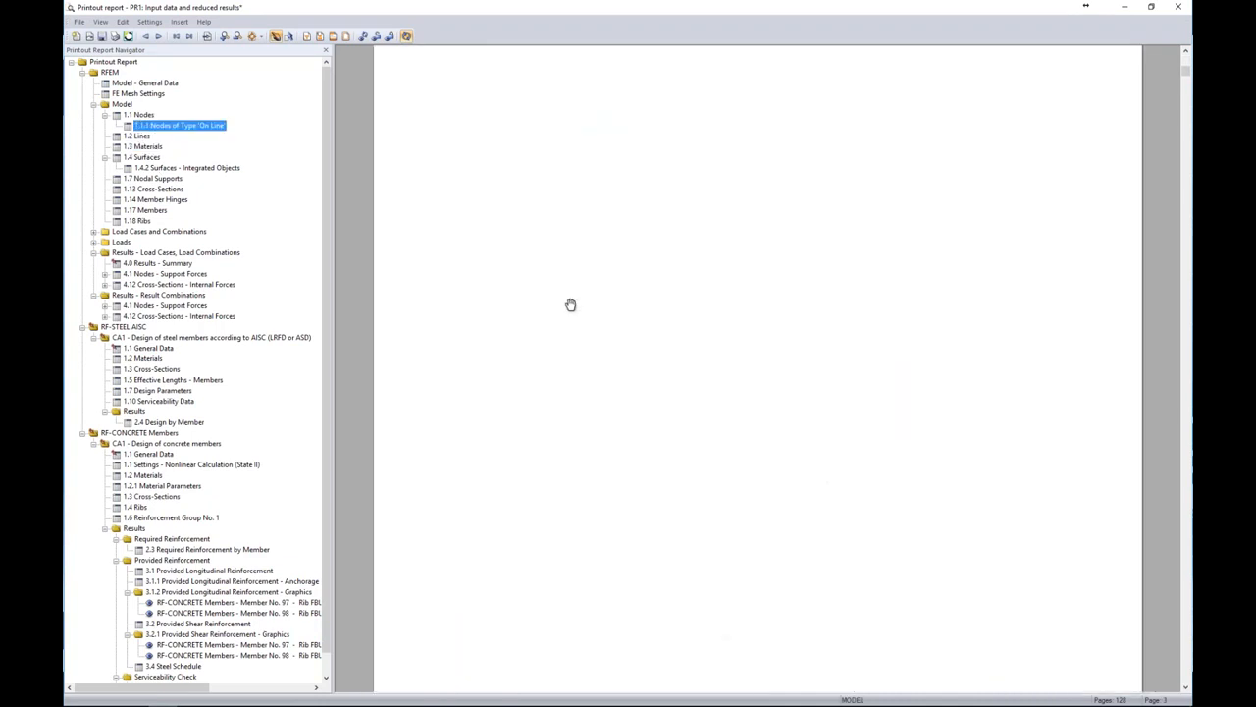
{"action": "left_click", "coordinate": [154, 188]}
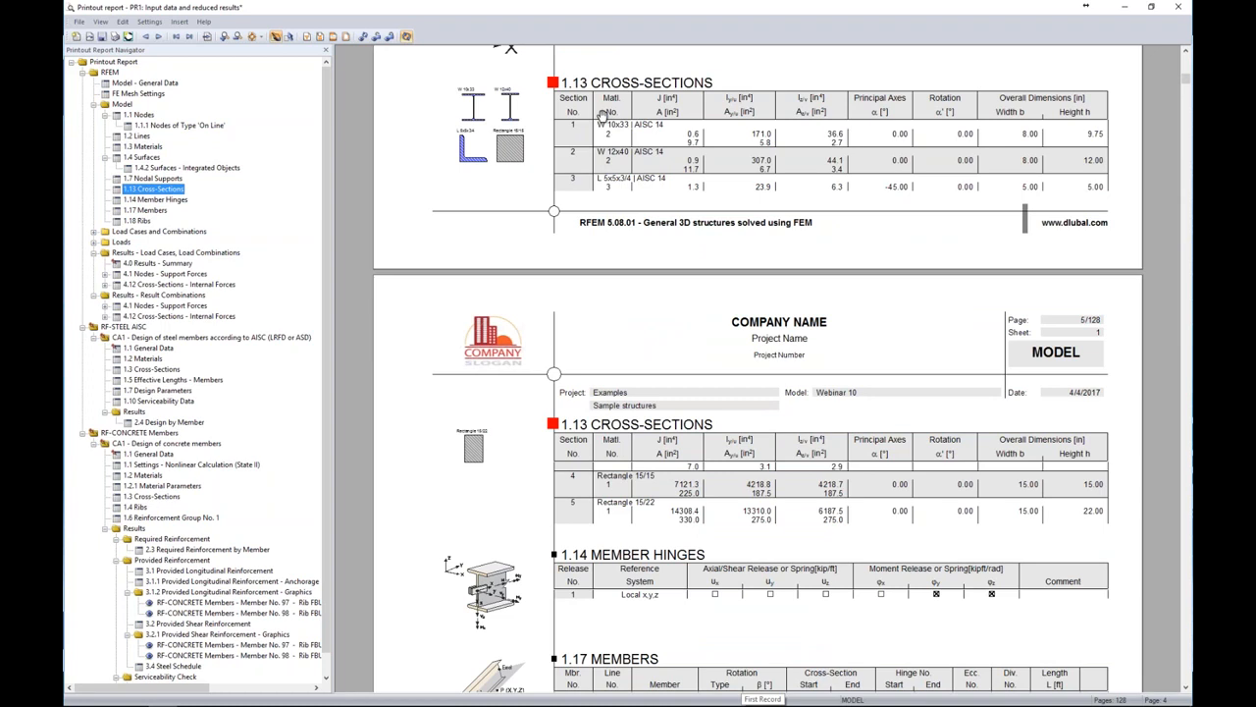
{"action": "scroll", "coordinate": [525, 118], "scroll_direction": "up", "scroll_amount": 1, "text": "ctrl"}
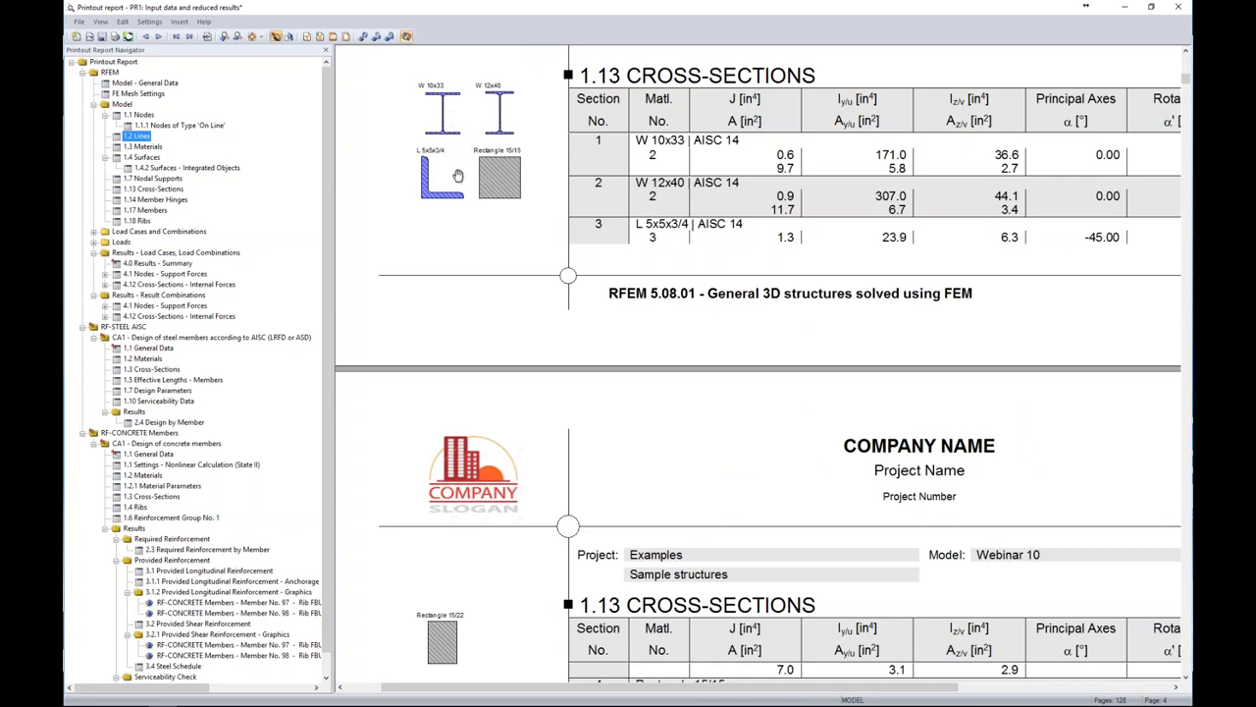
{"action": "scroll", "coordinate": [458, 175], "scroll_direction": "down", "scroll_amount": 5}
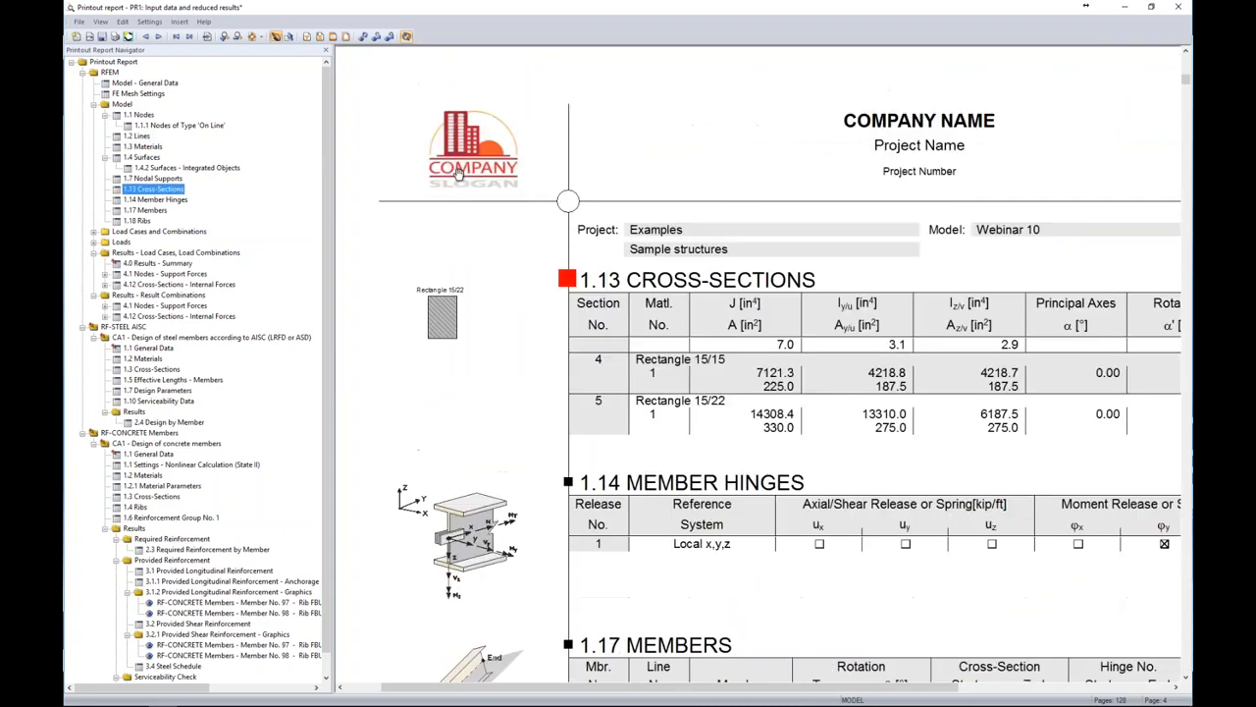
{"action": "scroll", "coordinate": [458, 174], "scroll_direction": "down", "scroll_amount": 1}
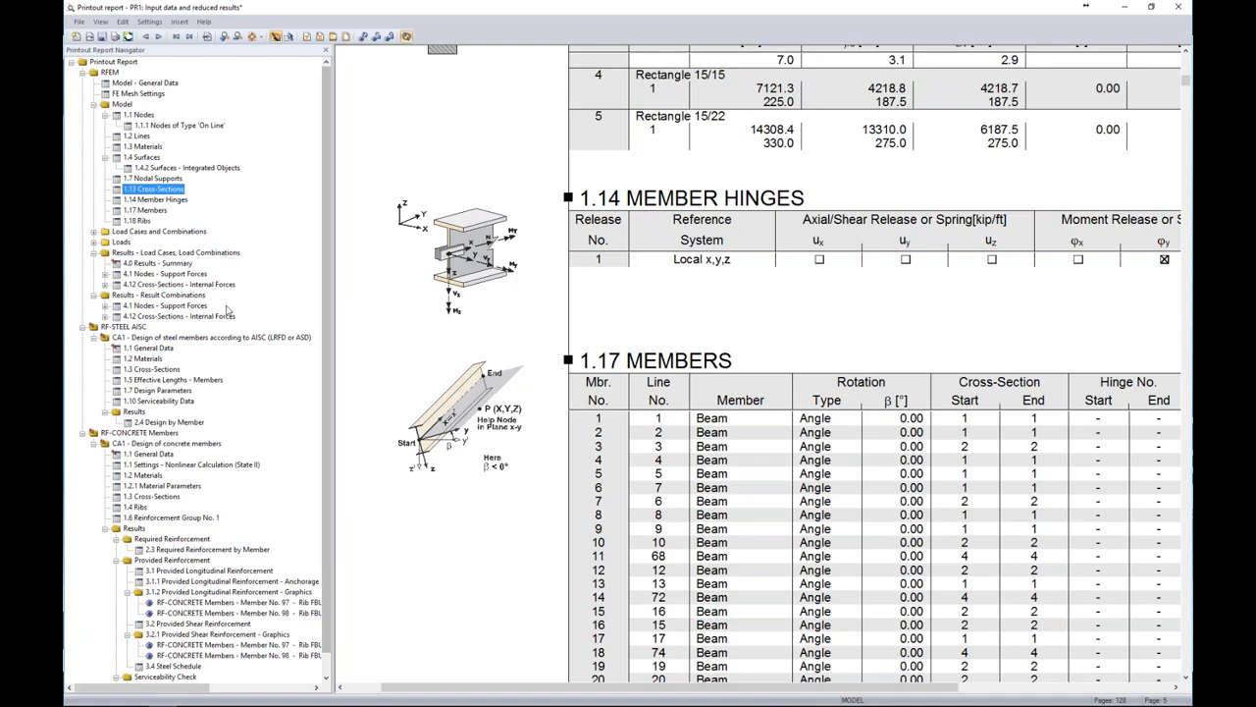
- Review the report's RF-STEEL AISC general data and the RF-CONCRETE graphics of provided longitudinal and shear reinforcement for members 97 and 98
{"action": "left_click", "coordinate": [126, 327]}
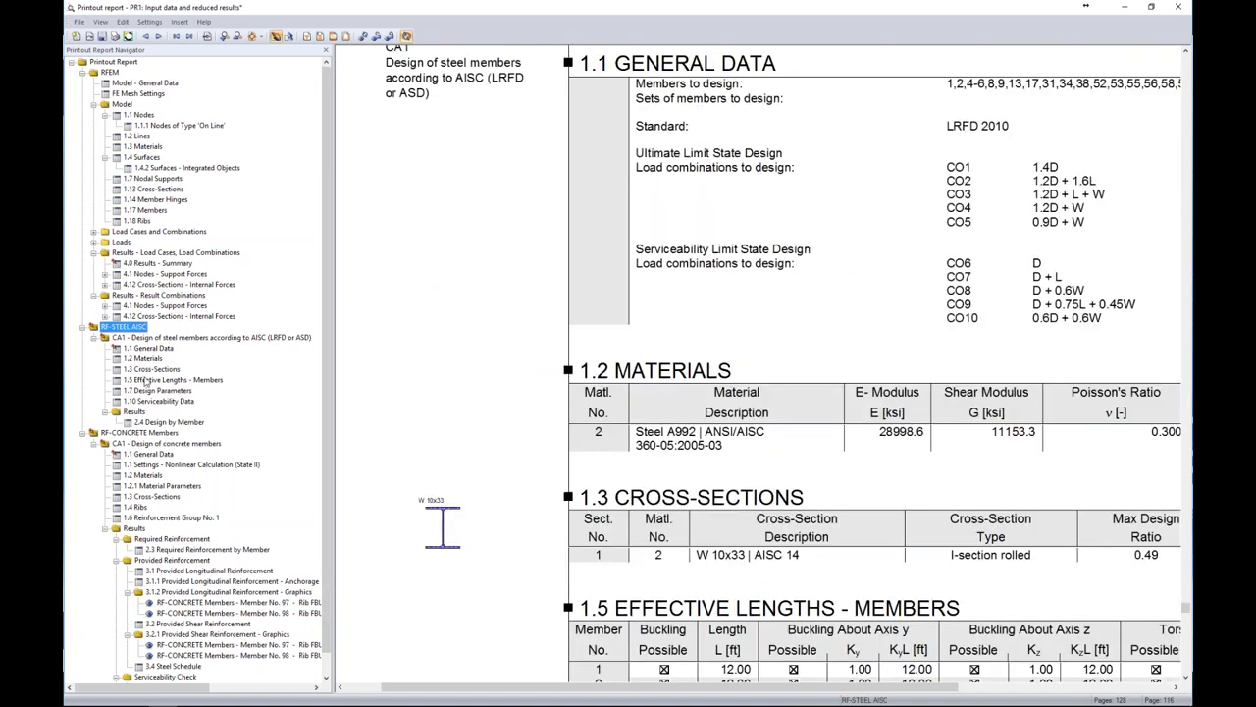
{"action": "left_click", "coordinate": [147, 347]}
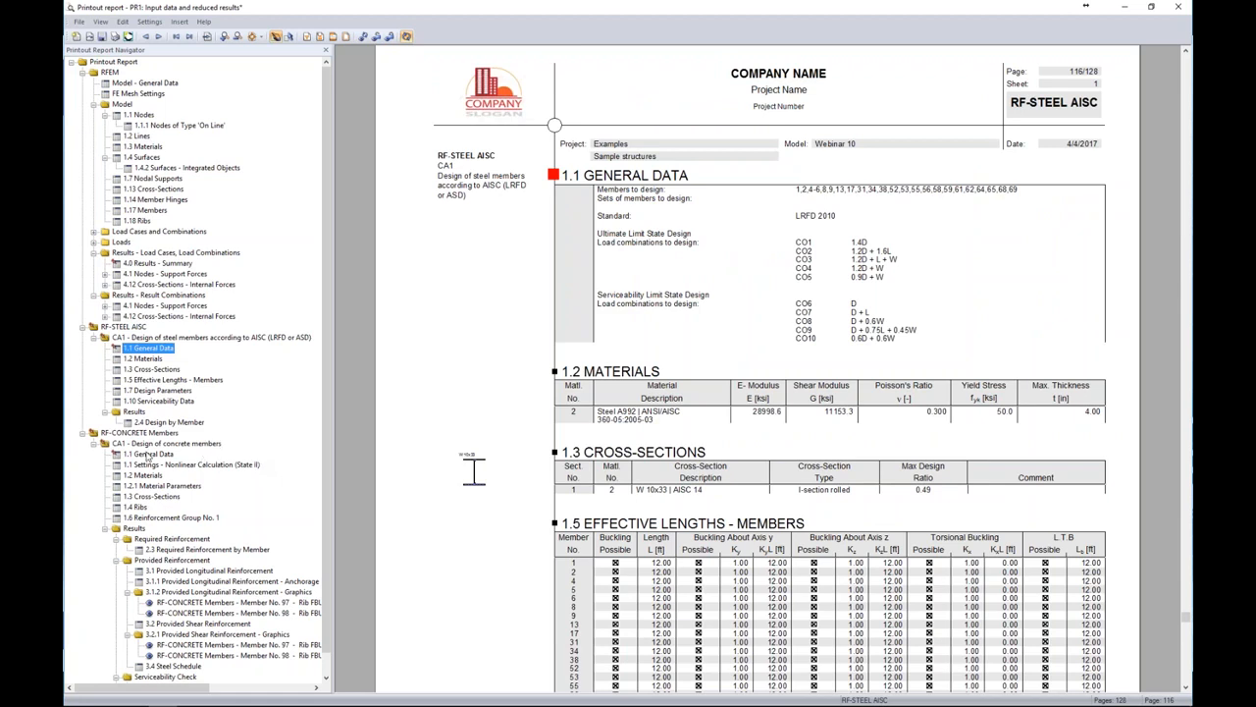
{"action": "scroll", "coordinate": [180, 496], "scroll_direction": "down", "scroll_amount": 1}
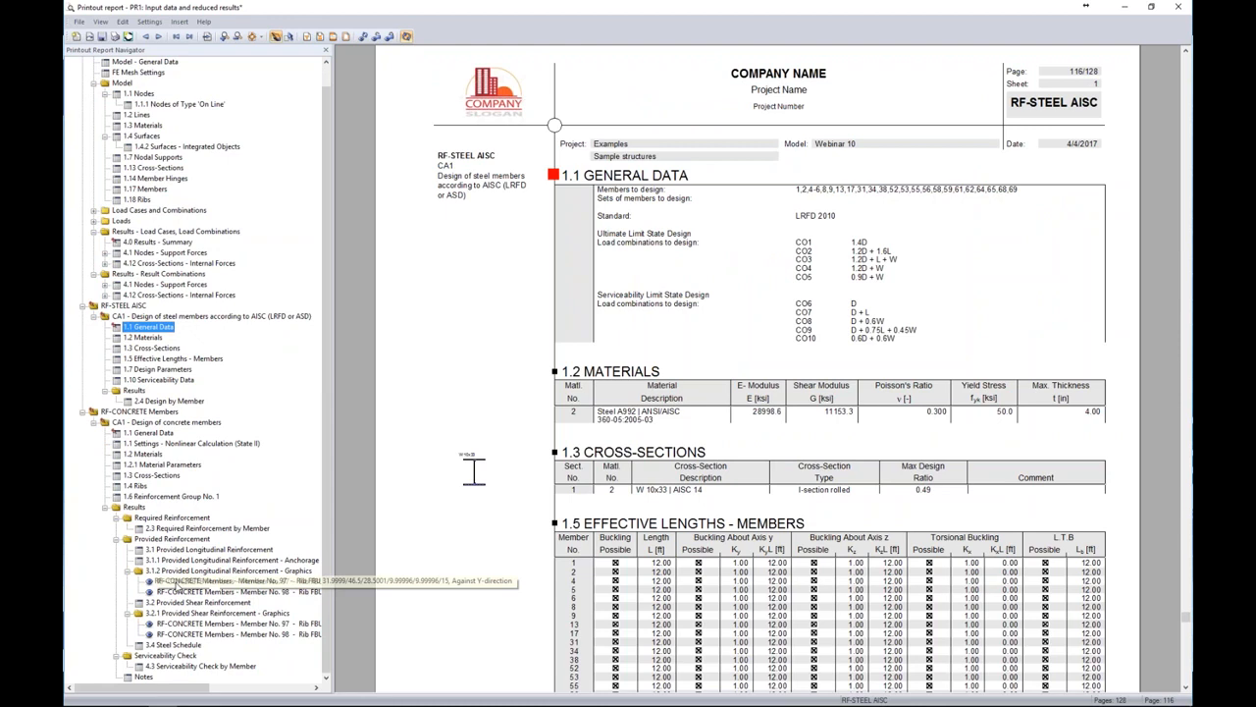
{"action": "left_click", "coordinate": [196, 581]}
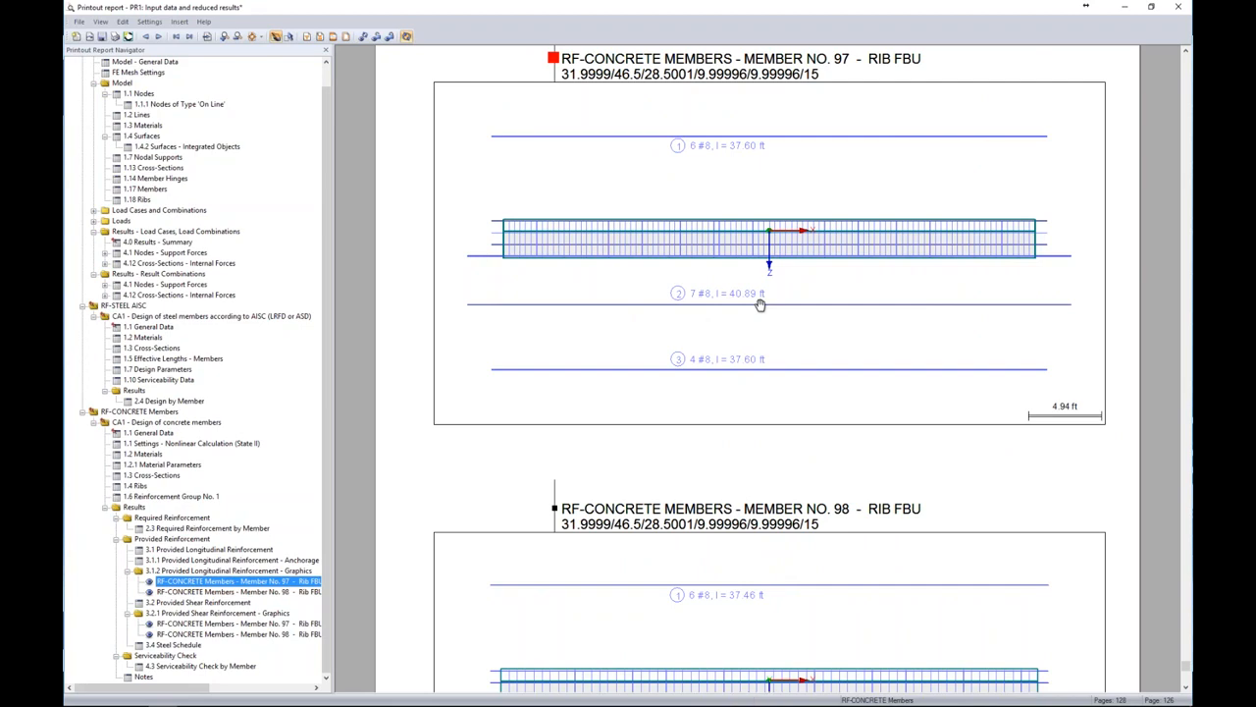
{"action": "scroll", "coordinate": [760, 305], "scroll_direction": "down", "scroll_amount": 10}
{"action": "scroll", "coordinate": [761, 305], "scroll_direction": "down", "scroll_amount": 3}
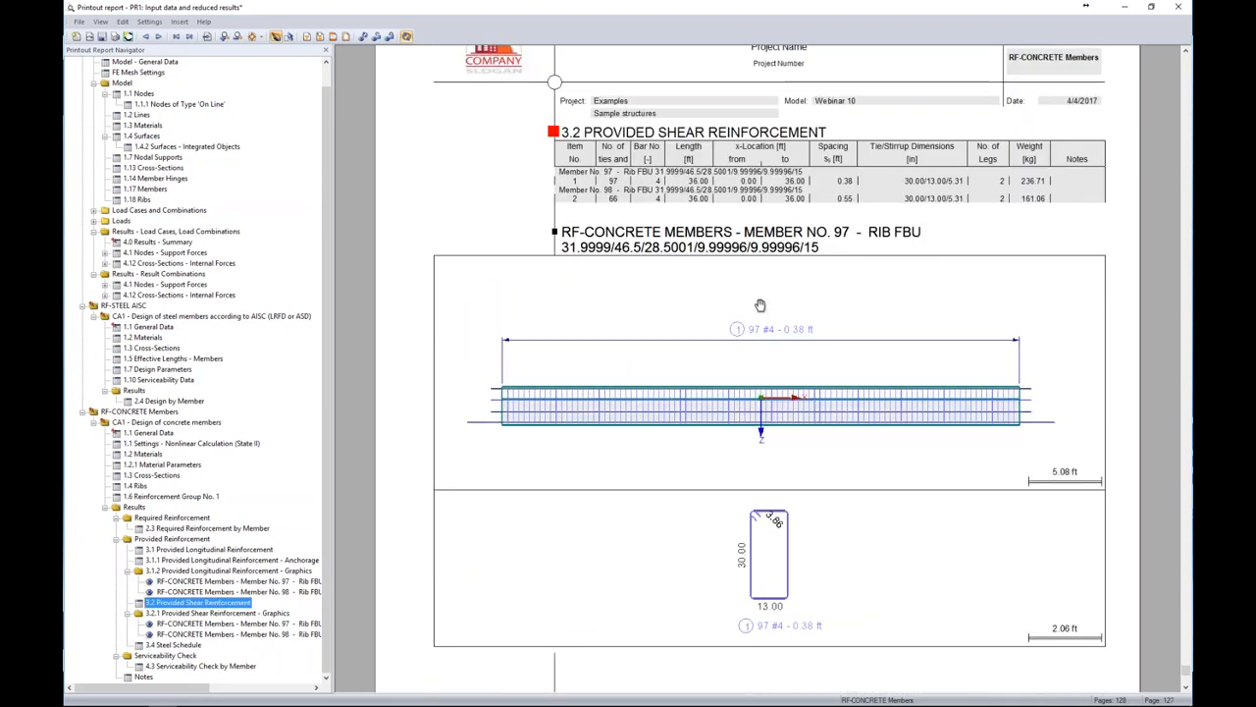
{"action": "scroll", "coordinate": [760, 305], "scroll_direction": "up", "scroll_amount": 4}
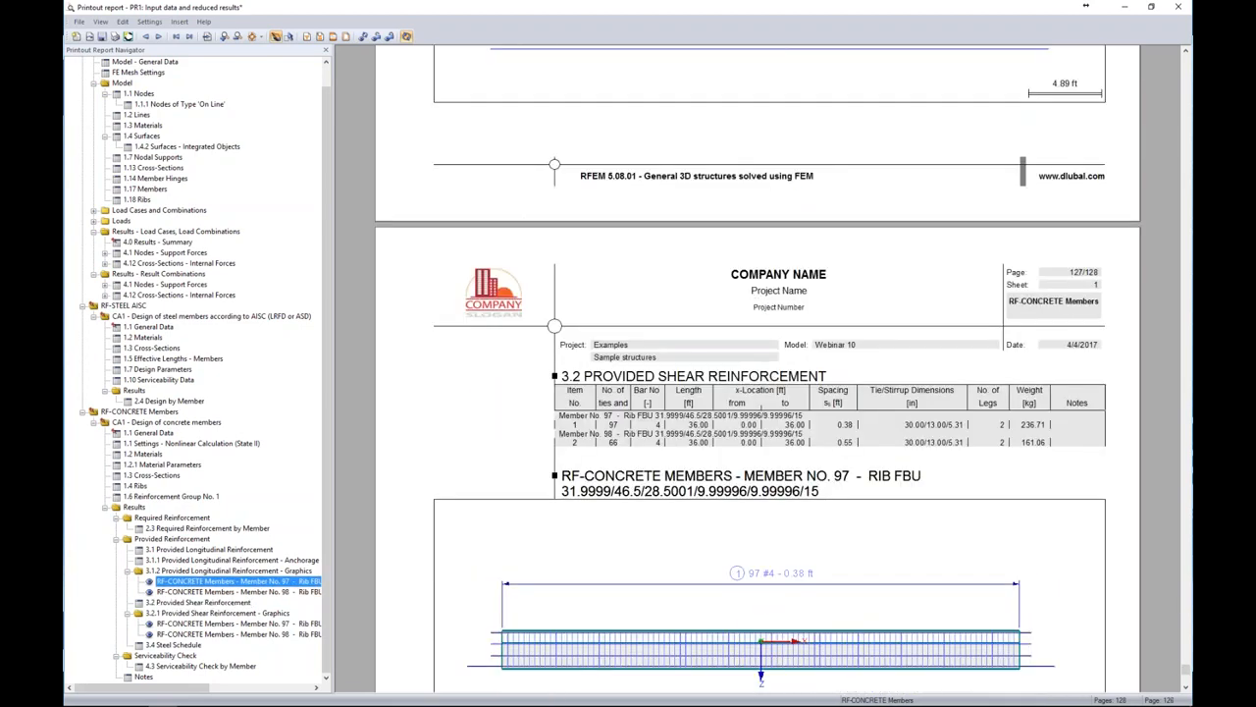
{"action": "scroll", "coordinate": [759, 305], "scroll_direction": "down", "scroll_amount": 3, "text": "ctrl"}
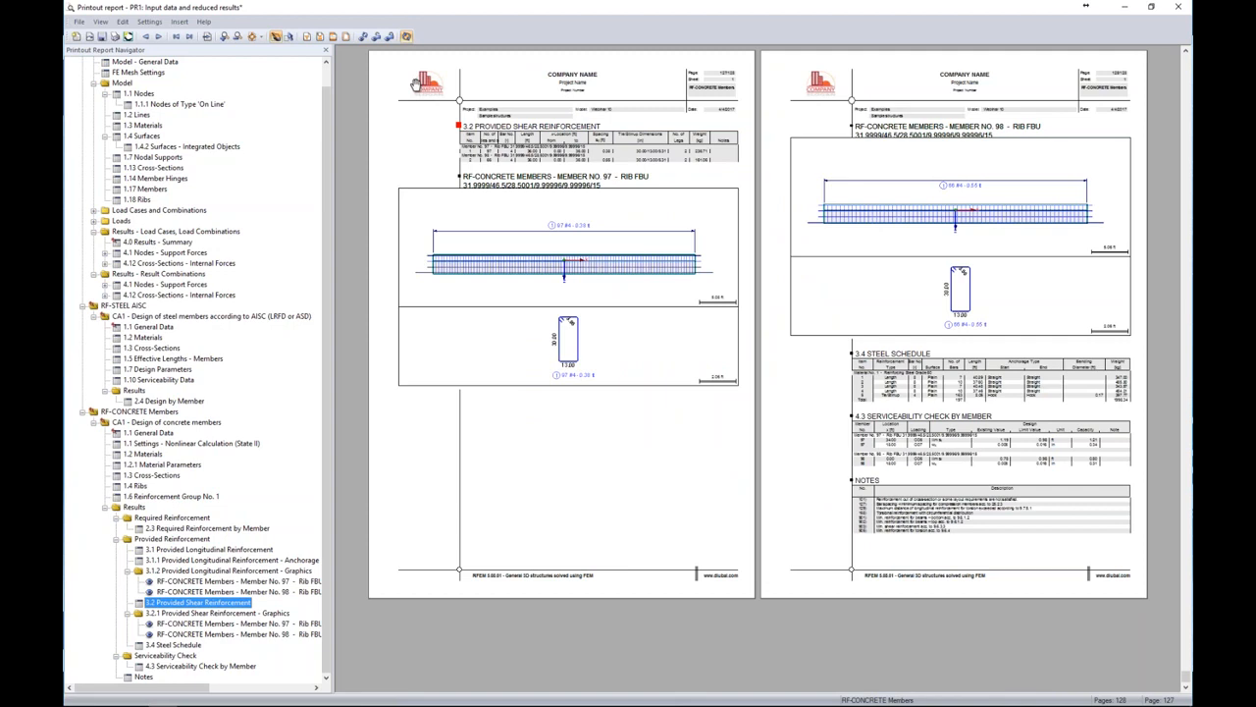
- Check the report's template options and global content selection without changing them, and close the printout report, saving it
{"action": "left_click", "coordinate": [149, 21]}
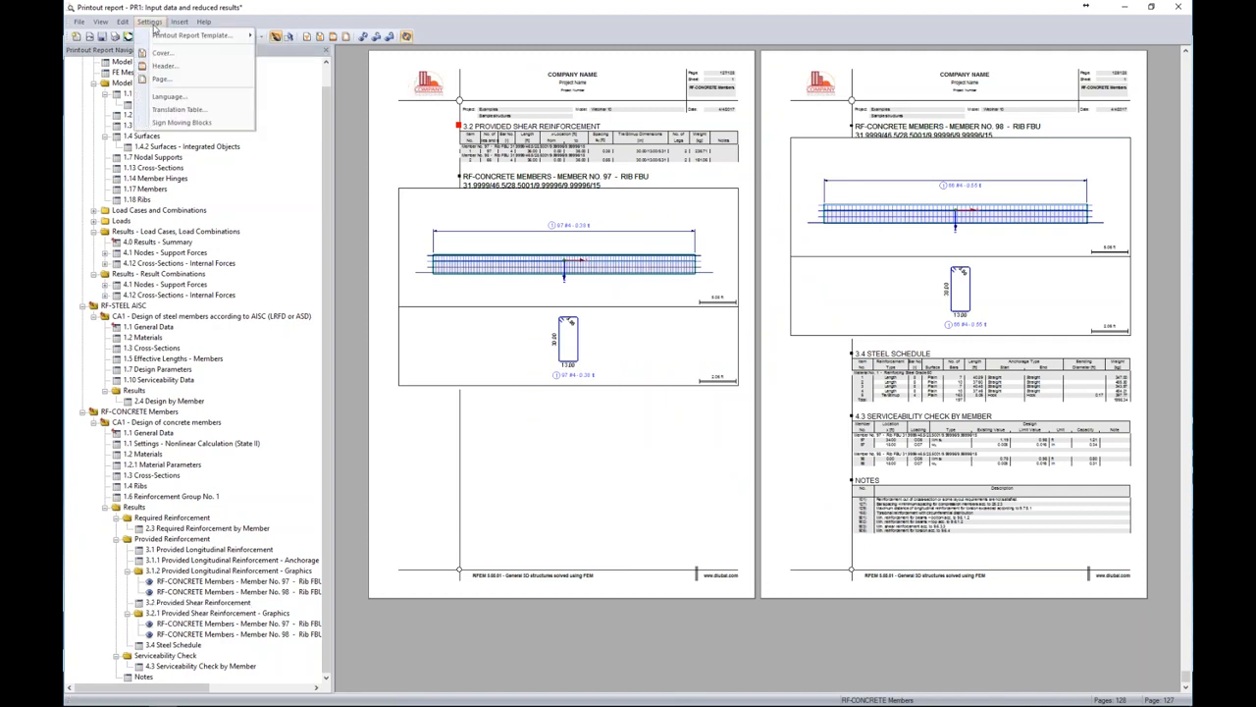
{"action": "mouse_move", "coordinate": [157, 37]}
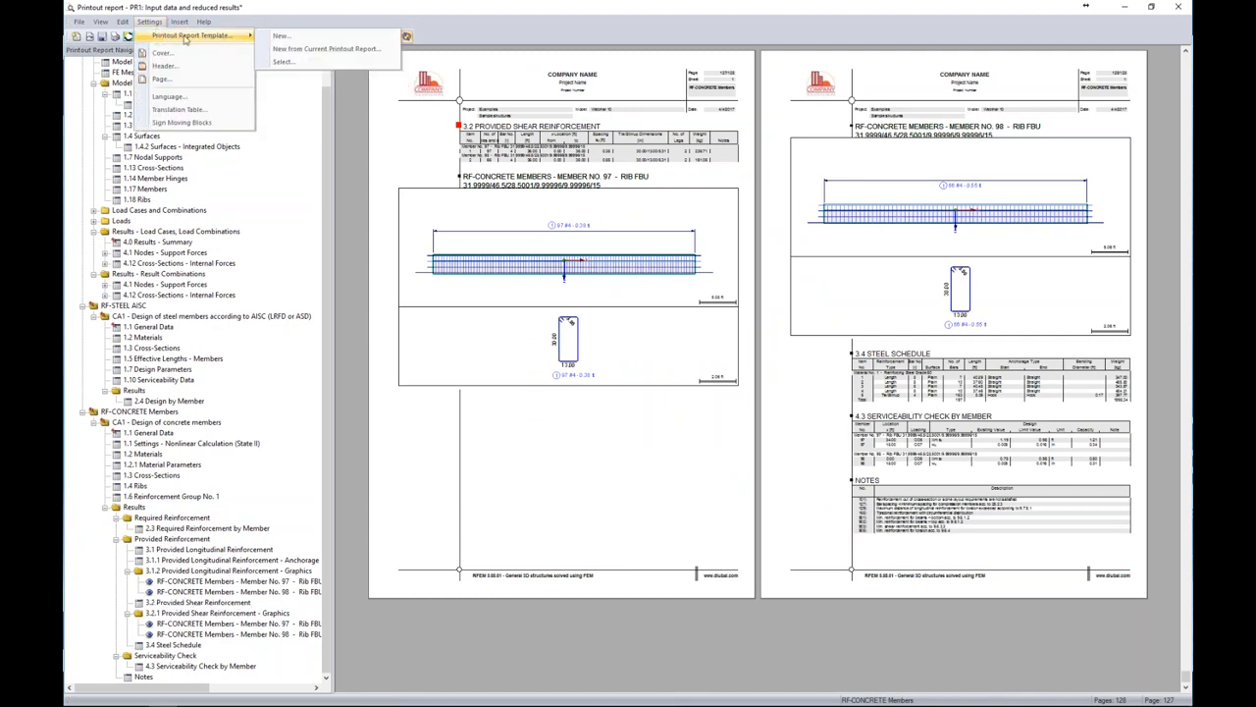
{"action": "left_click", "coordinate": [138, 37]}
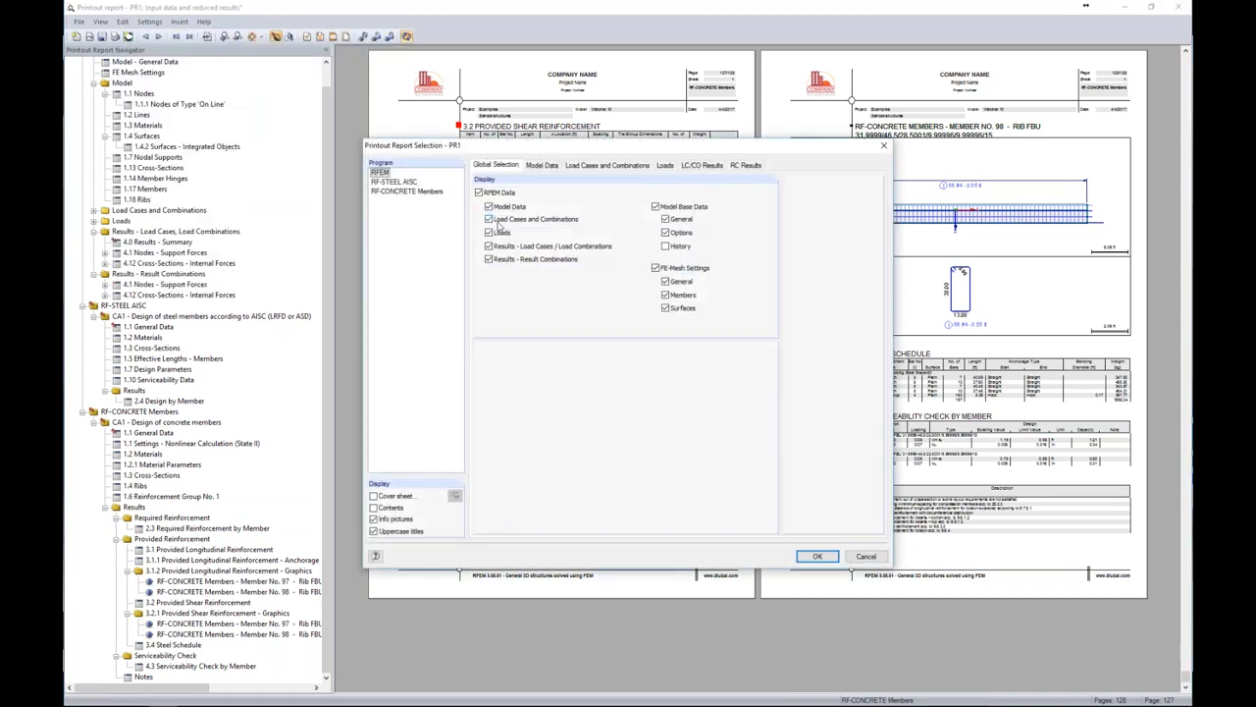
{"action": "left_click", "coordinate": [865, 555]}
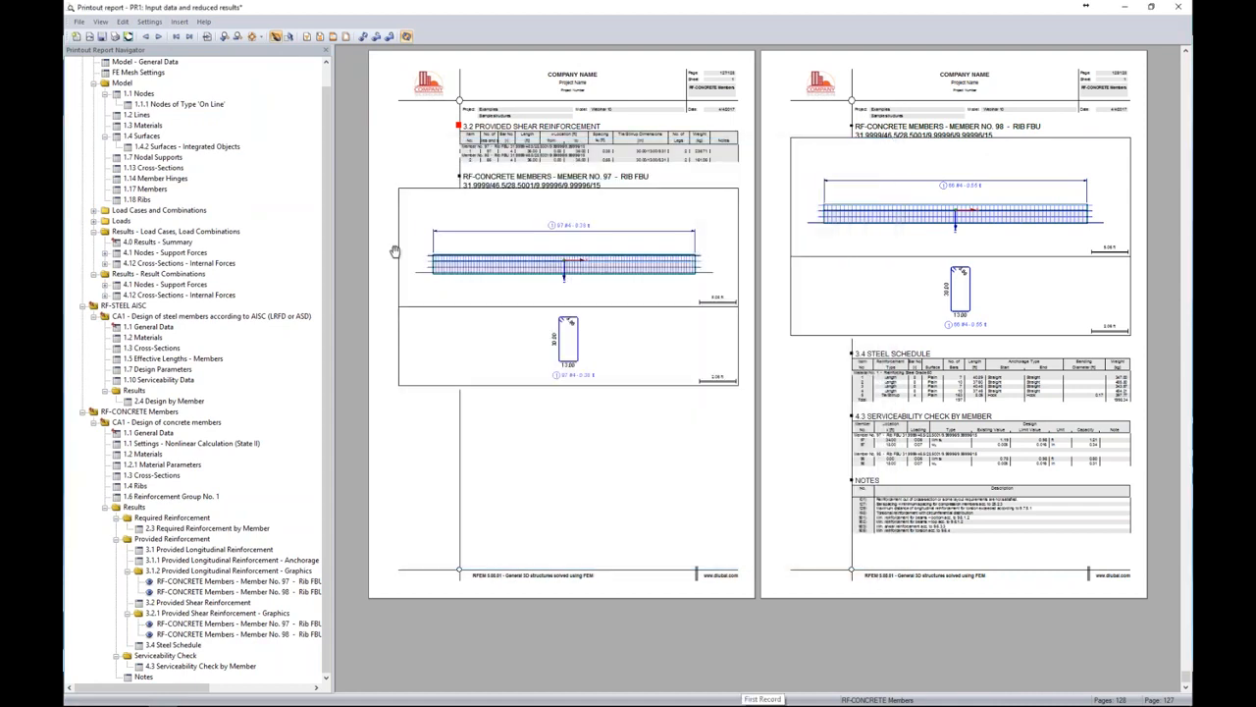
{"action": "left_click", "coordinate": [1173, 8]}
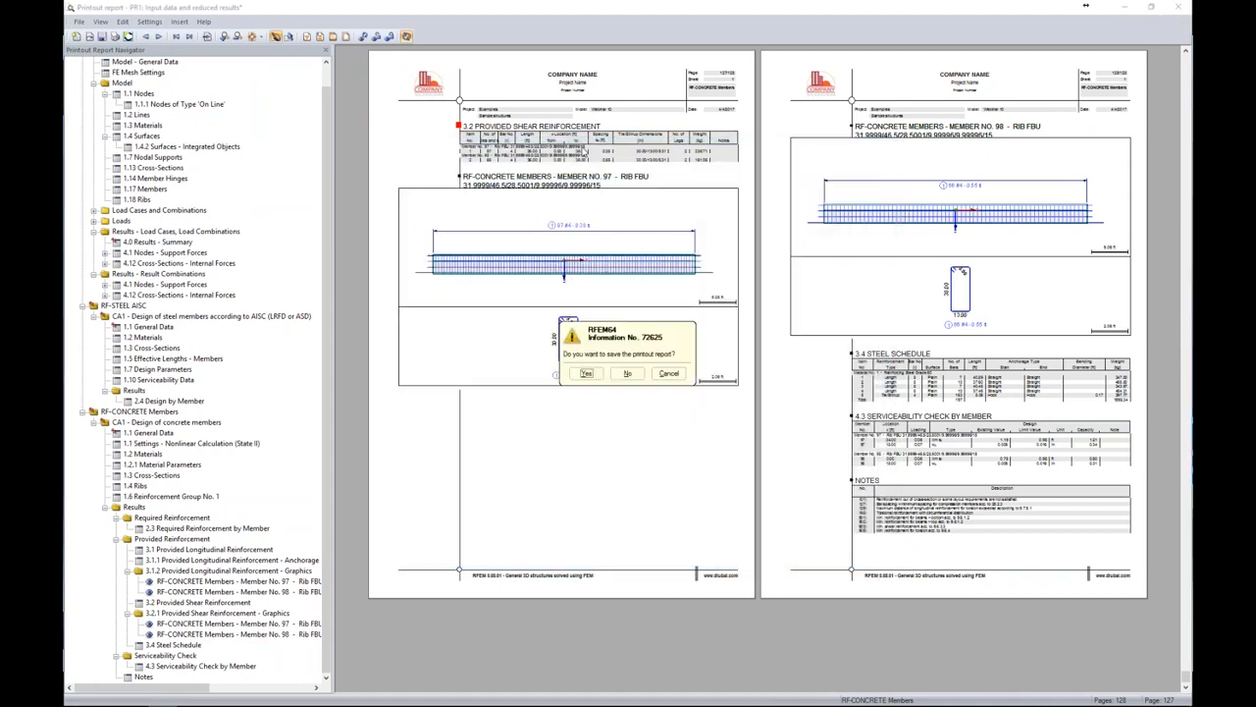
{"action": "left_click", "coordinate": [585, 373]}
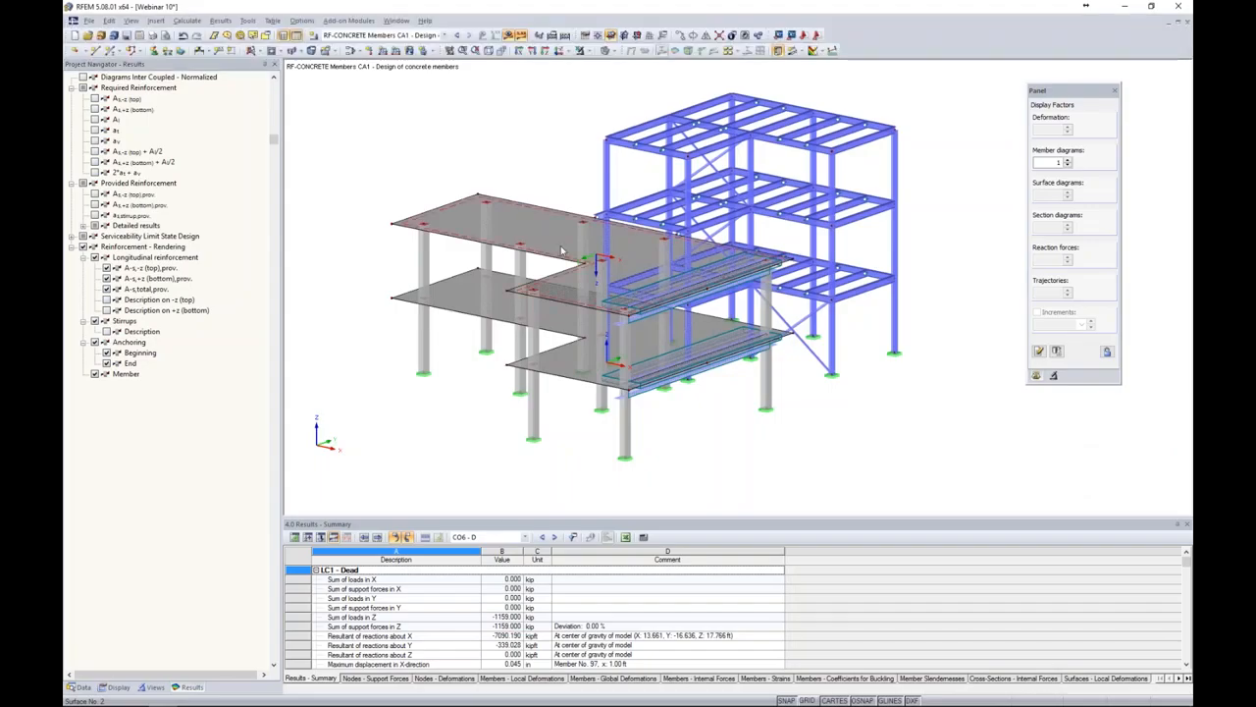
- Isolate the outermost steel frame, farthest from the concrete structure, using visibility by selected objects
{"action": "middle_click_drag", "start_coordinate": [916, 422], "coordinate": [688, 346], "text": "ctrl"}
{"action": "left_click_drag", "start_coordinate": [832, 116], "coordinate": [936, 465]}
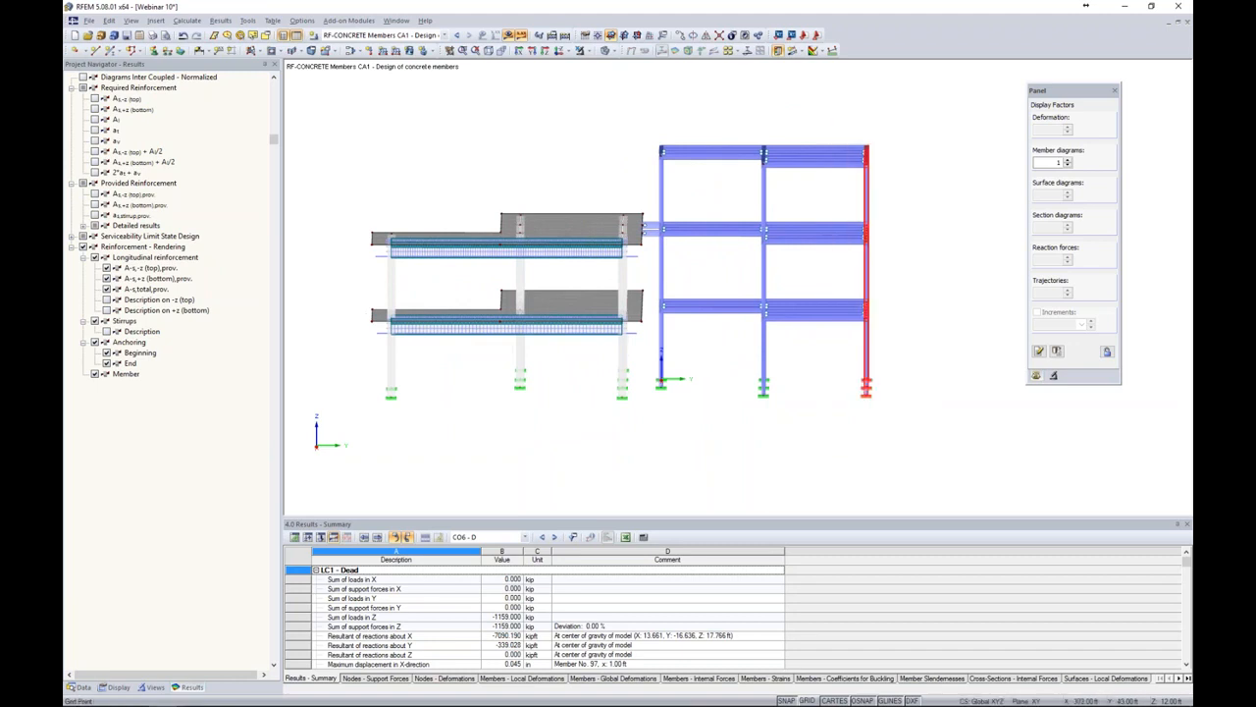
{"action": "left_click", "coordinate": [592, 50]}
{"action": "left_click", "coordinate": [601, 69]}
{"action": "middle_click_drag", "start_coordinate": [916, 280], "coordinate": [760, 262], "text": "ctrl"}
{"action": "scroll", "coordinate": [690, 305], "scroll_direction": "up", "scroll_amount": 3}
{"action": "left_click", "coordinate": [779, 272]}
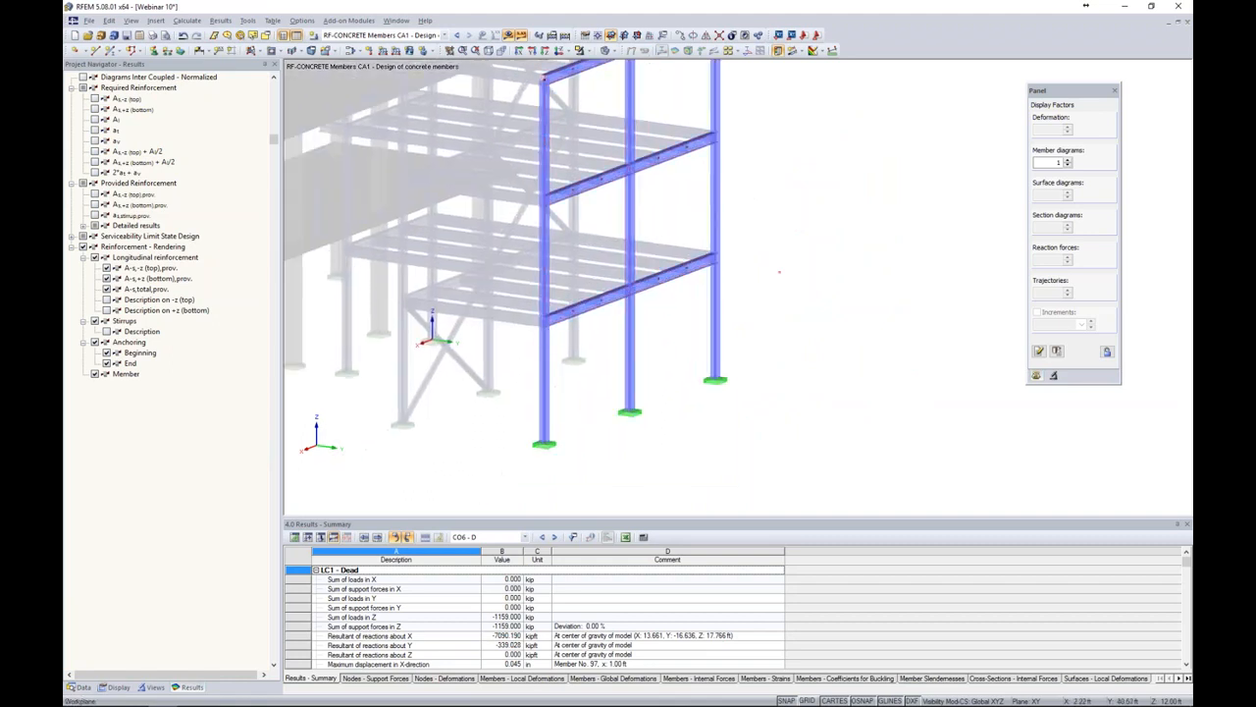
- Display the support reactions on the isolated frame for CO2 (1.2D + 1.6L), and advance to CO4 (1.2D + W)
{"action": "left_click", "coordinate": [417, 36]}
{"action": "left_click", "coordinate": [402, 78]}
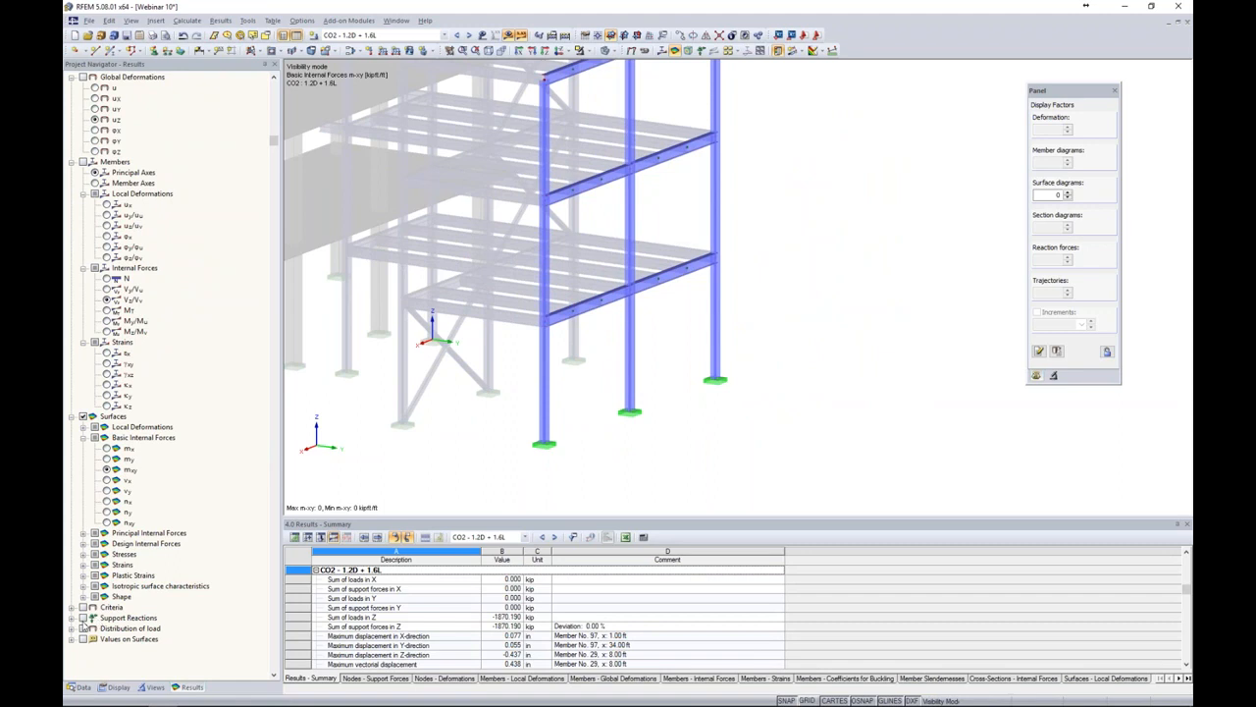
{"action": "left_click", "coordinate": [82, 617]}
{"action": "middle_click_drag", "start_coordinate": [698, 394], "coordinate": [749, 332]}
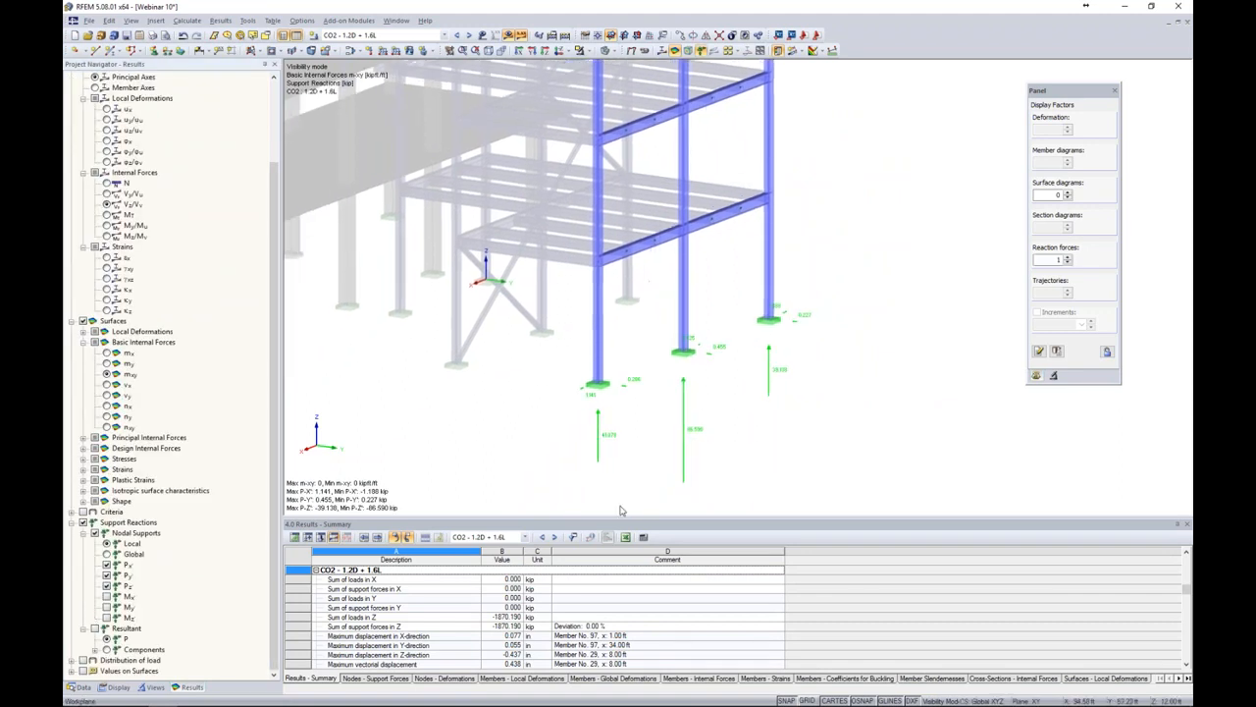
{"action": "left_click", "coordinate": [469, 34]}
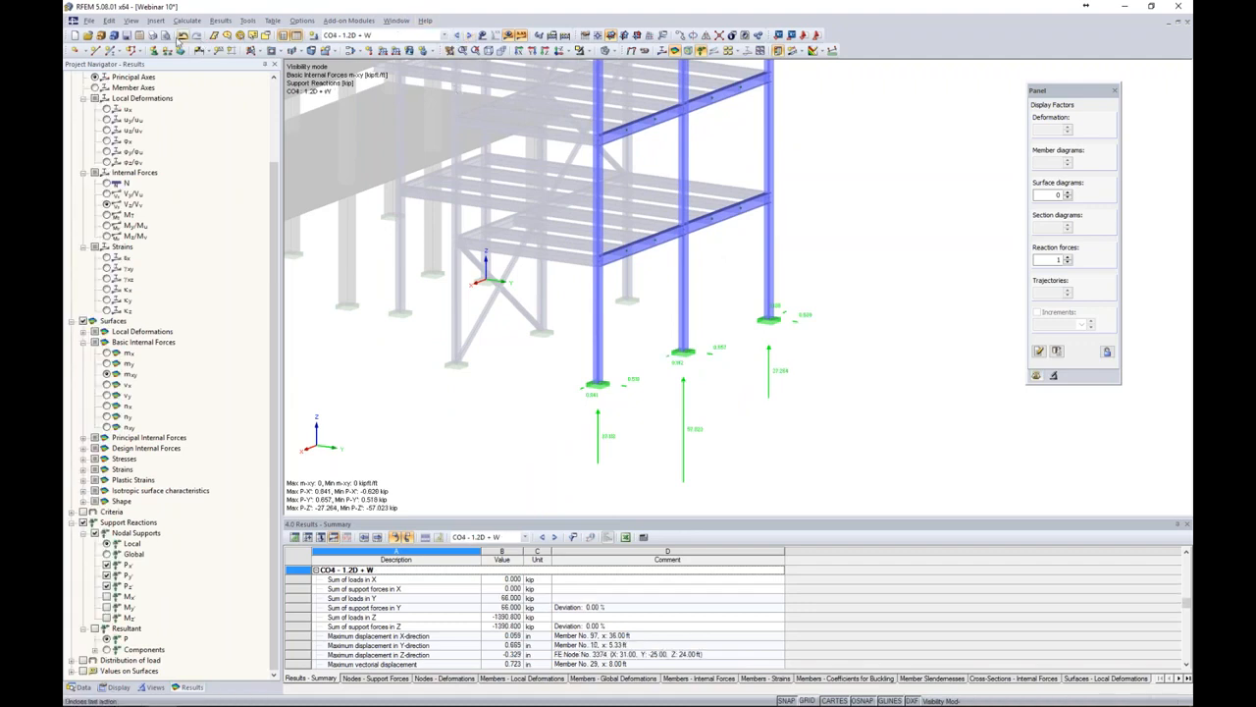
- Mass print the Px, Py and Pz support reaction graphics in the current view for all load cases and combinations to printout report PR1
{"action": "left_click", "coordinate": [153, 36]}
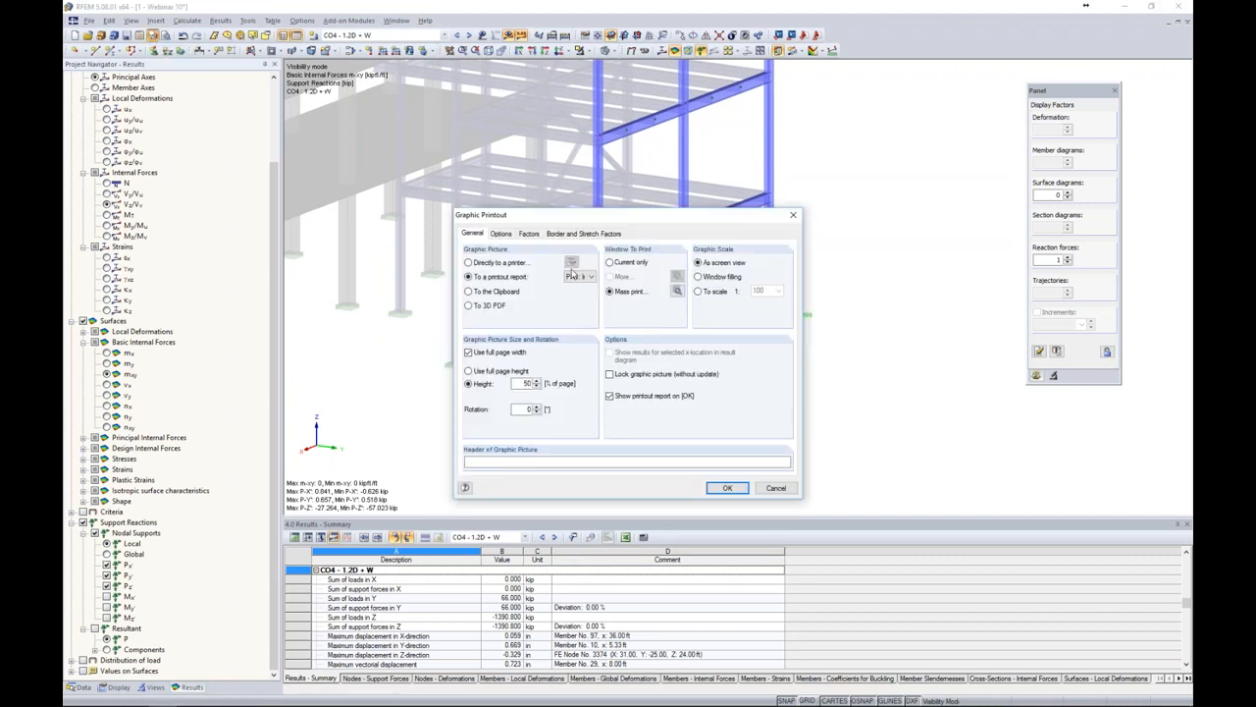
{"action": "left_click", "coordinate": [677, 293]}
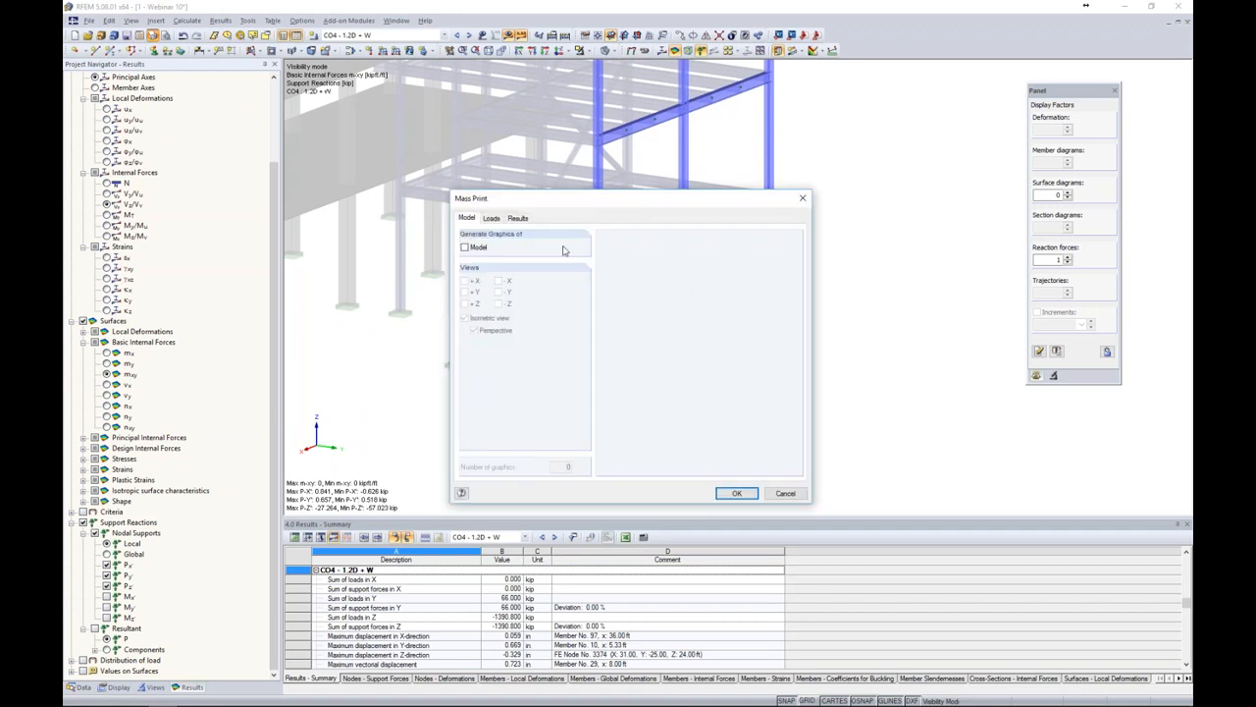
{"action": "left_click", "coordinate": [516, 218]}
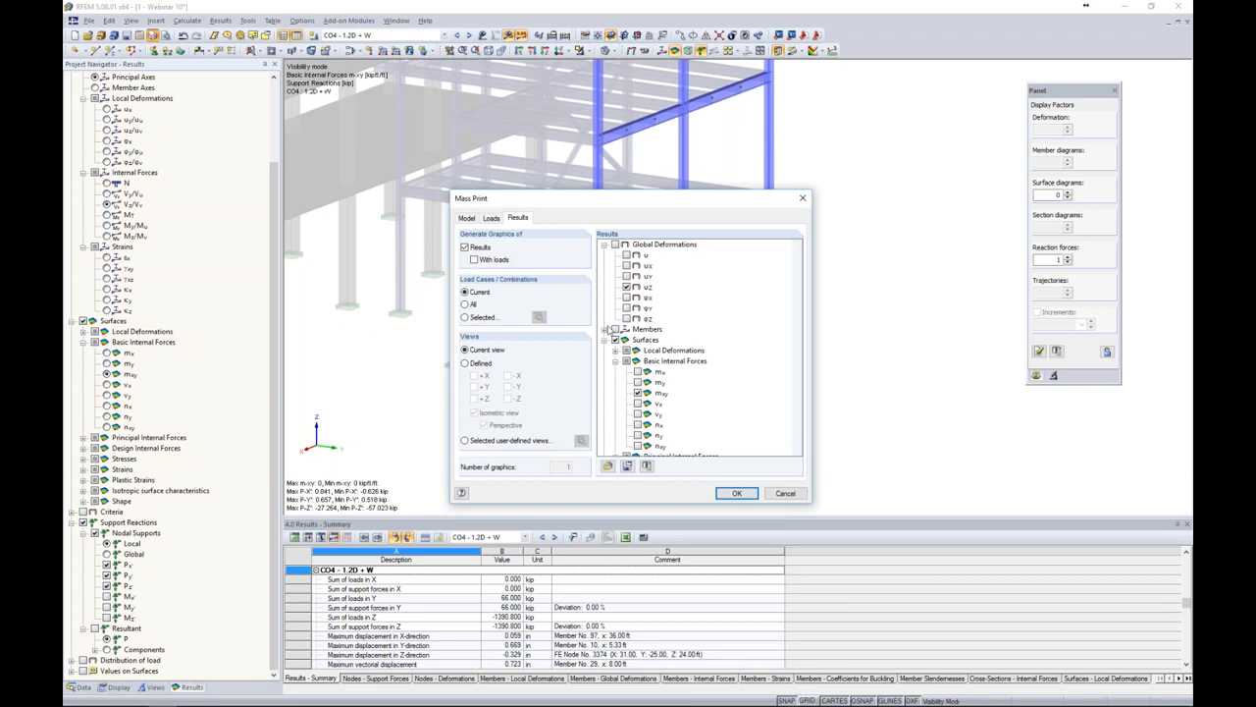
{"action": "scroll", "coordinate": [691, 344], "scroll_direction": "down", "scroll_amount": 3}
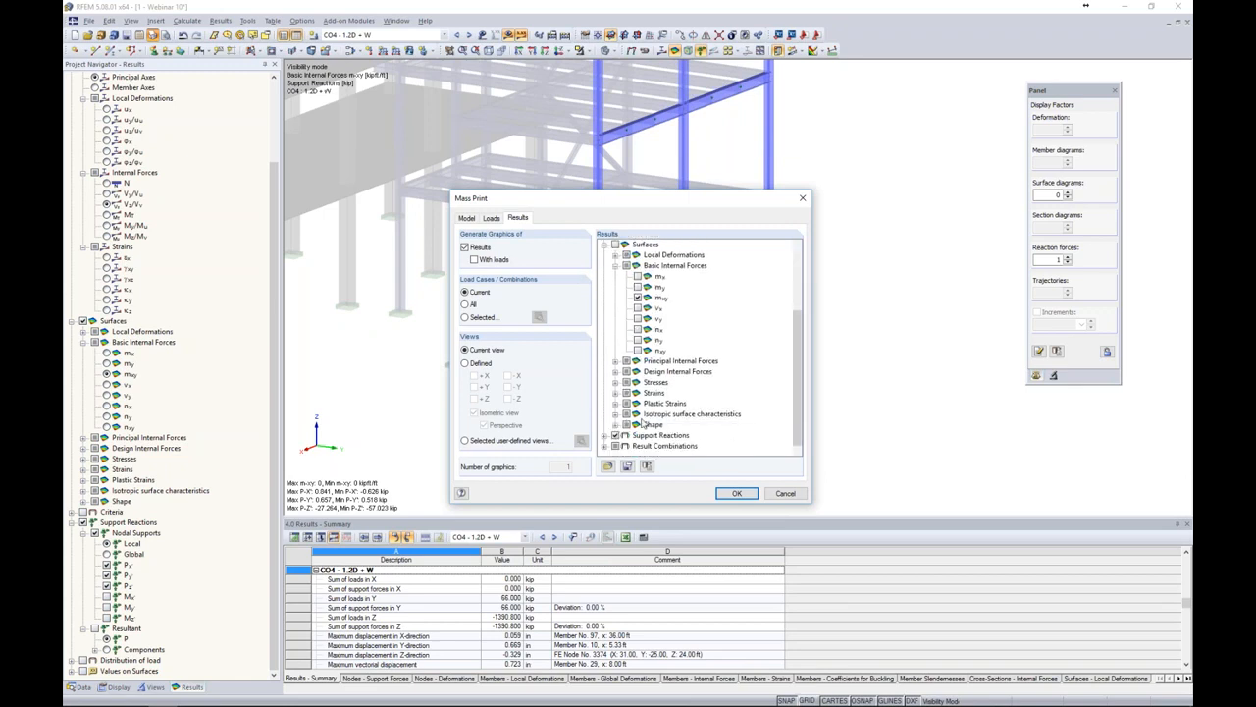
{"action": "left_click", "coordinate": [606, 435]}
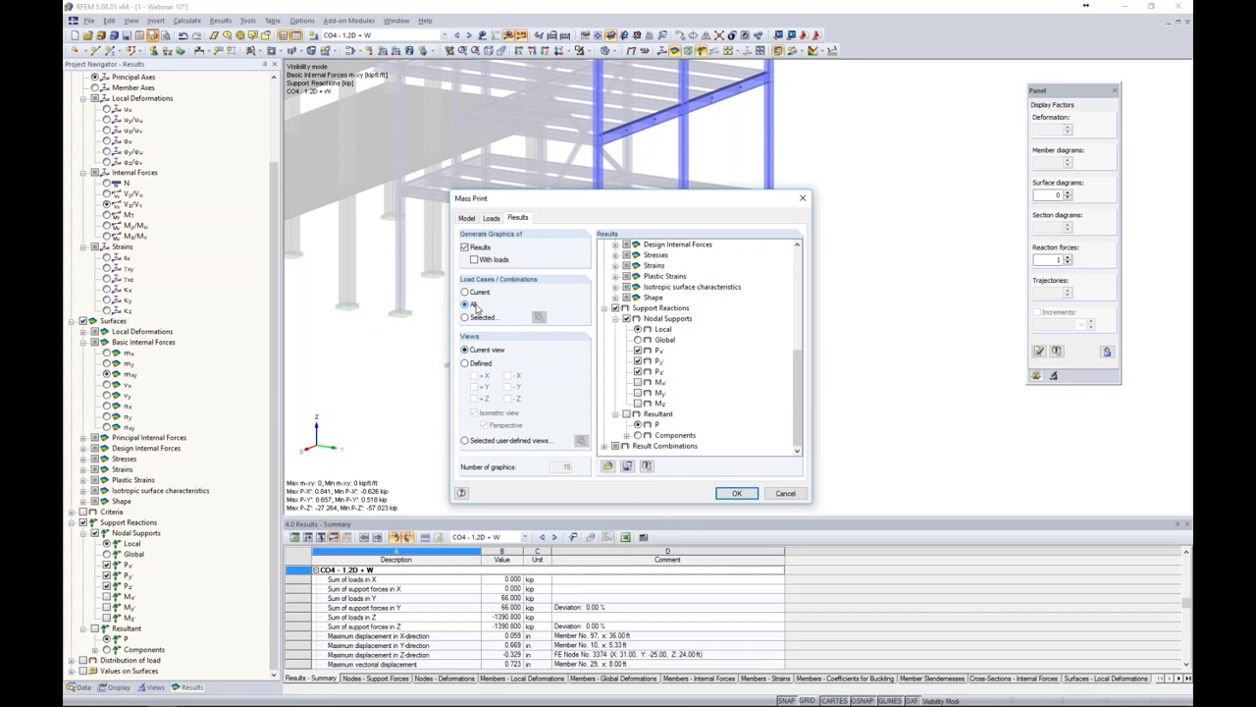
{"action": "left_click", "coordinate": [745, 493]}
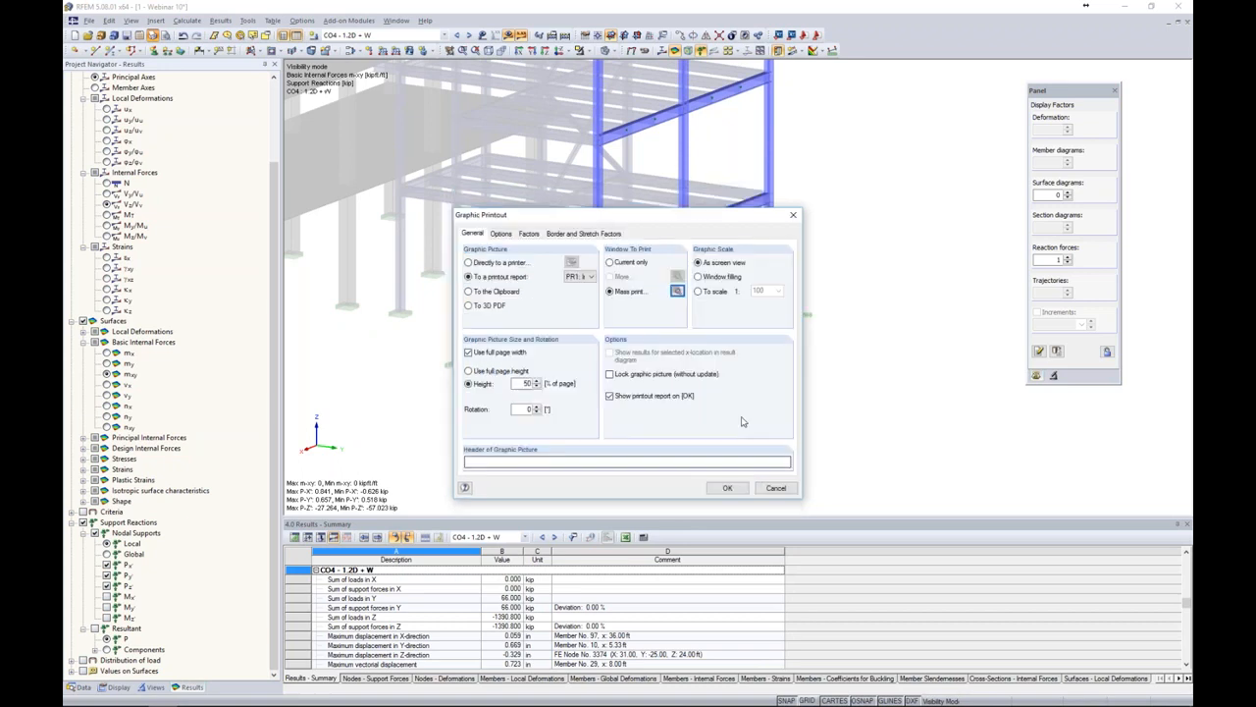
{"action": "left_click", "coordinate": [727, 489]}
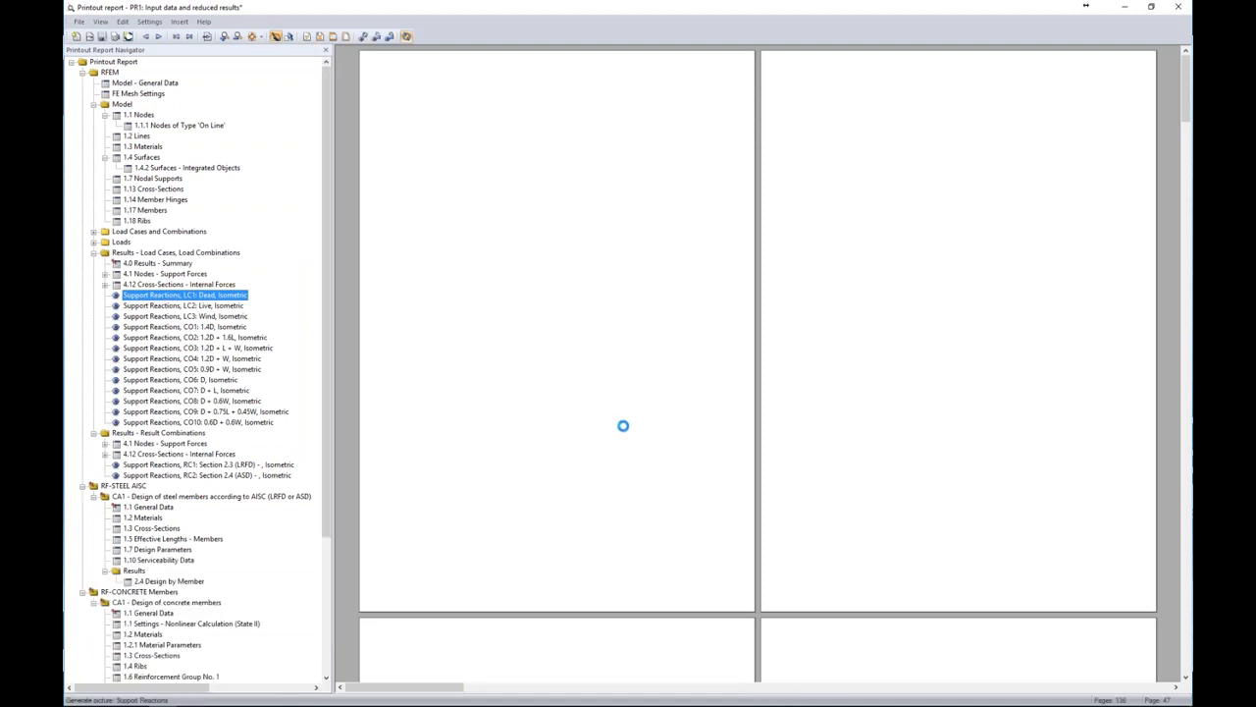
{"action": "scroll", "coordinate": [623, 425], "scroll_direction": "up", "scroll_amount": 3, "text": "ctrl"}
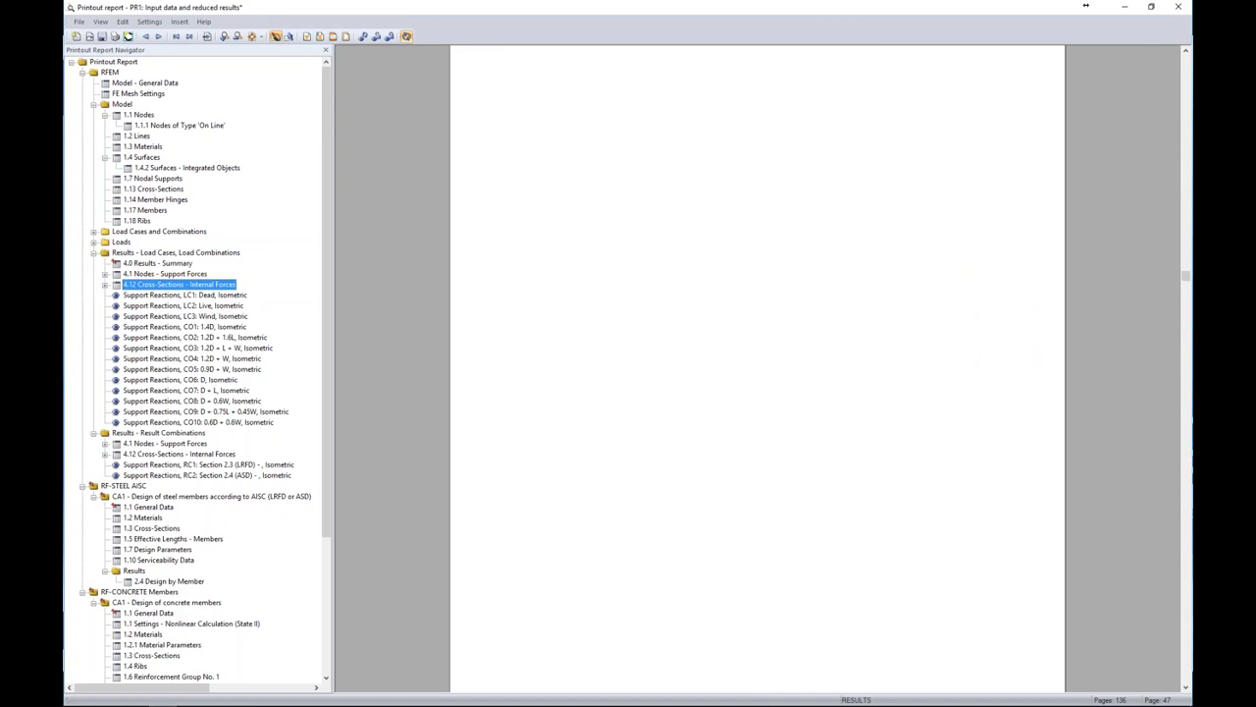
- Review the support reaction graphics from LC2 (Live) through CO3 (1.2D + L + W) in the printout report, and close the report, saving it
{"action": "left_click", "coordinate": [196, 306]}
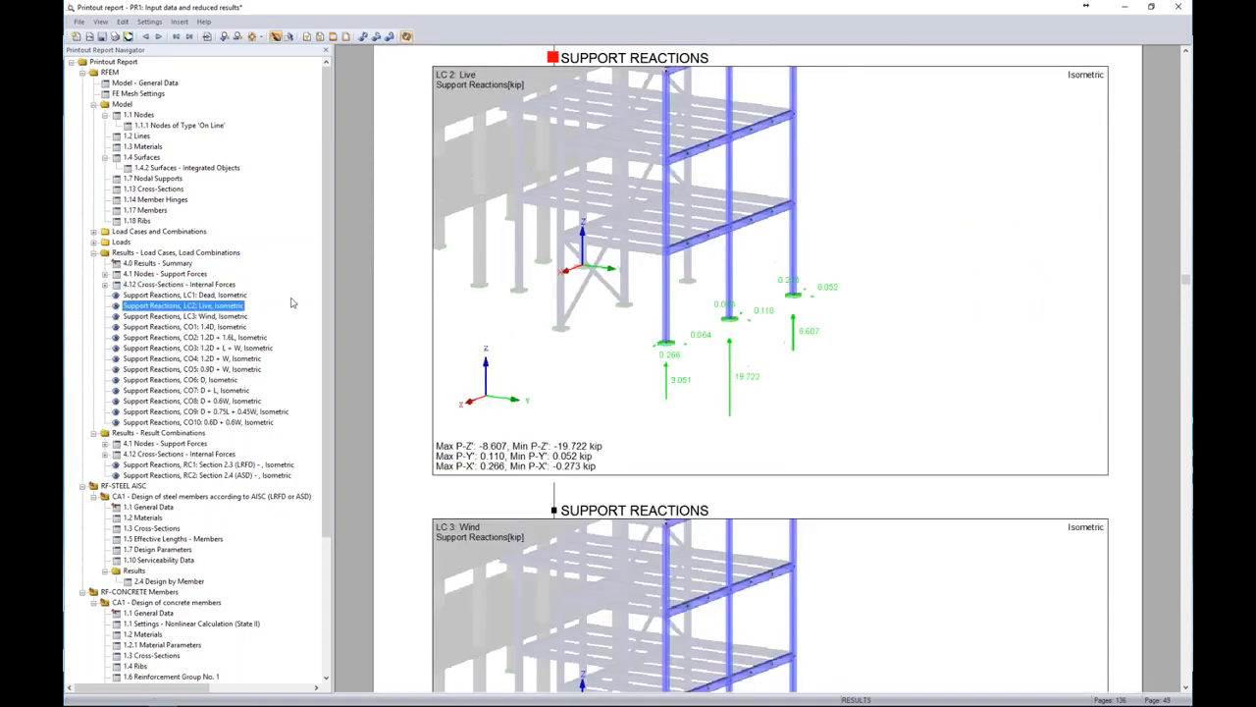
{"action": "scroll", "coordinate": [588, 383], "scroll_direction": "down", "scroll_amount": 10}
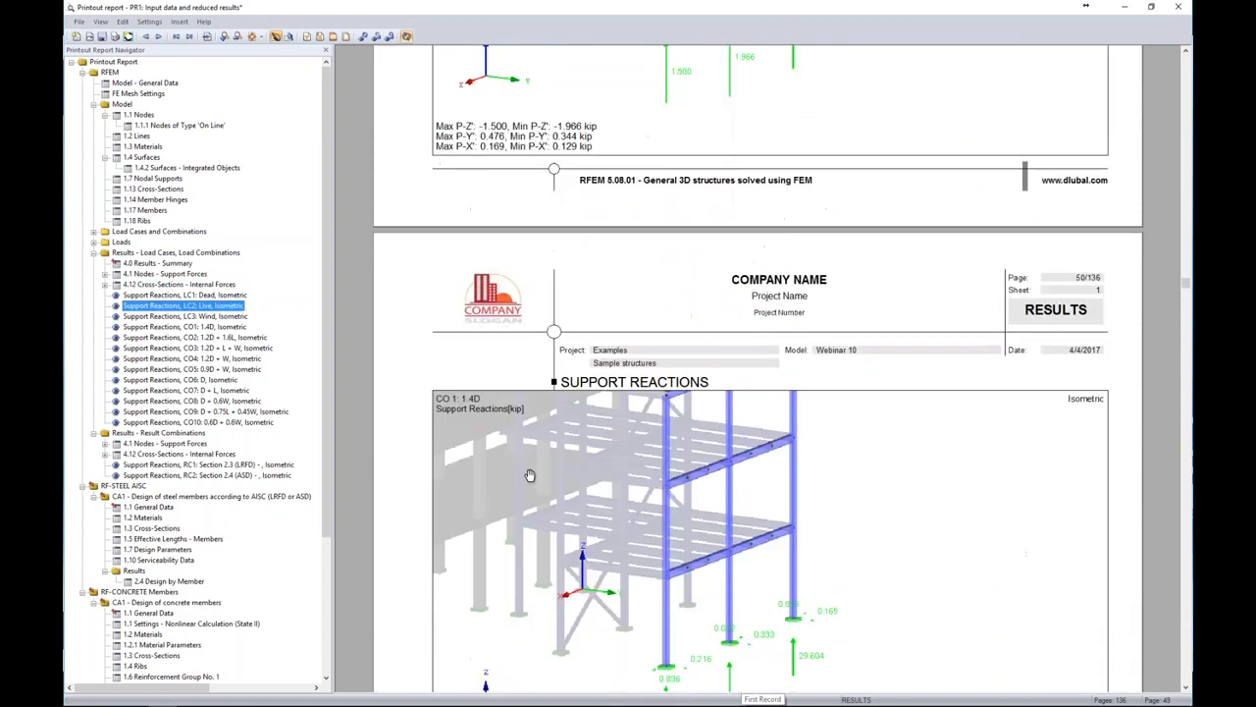
{"action": "scroll", "coordinate": [456, 314], "scroll_direction": "down", "scroll_amount": 6}
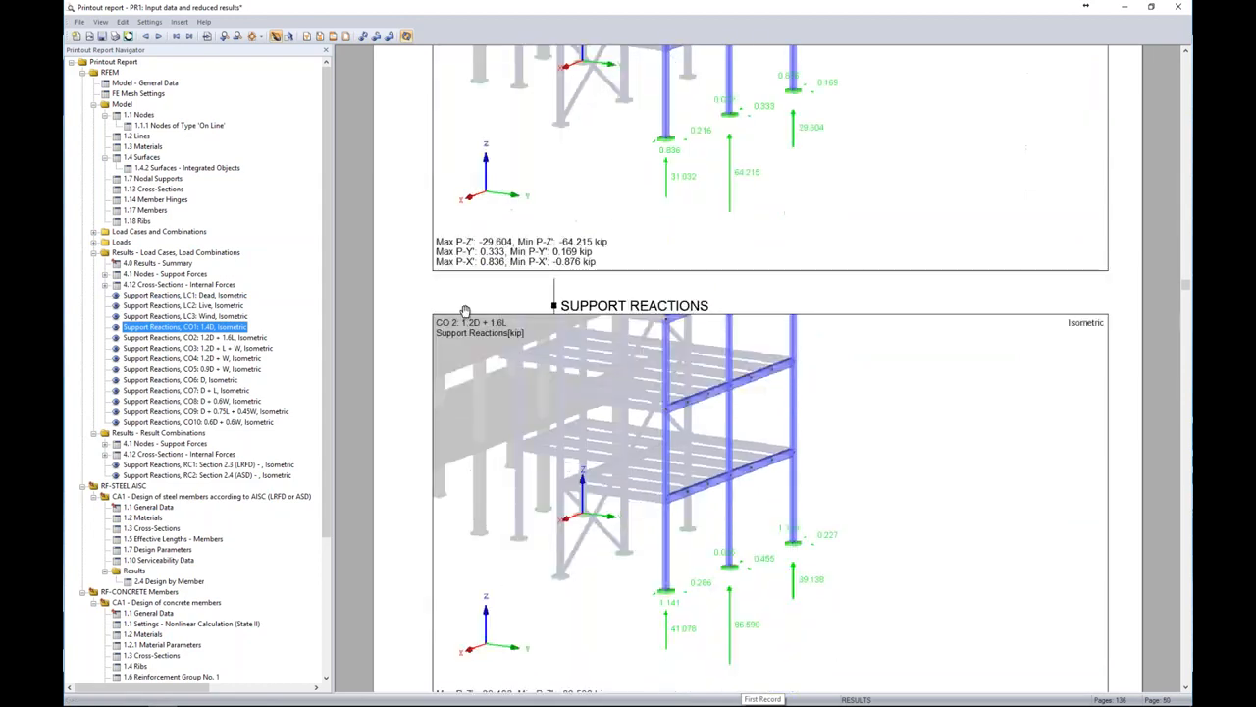
{"action": "scroll", "coordinate": [456, 358], "scroll_direction": "down", "scroll_amount": 6}
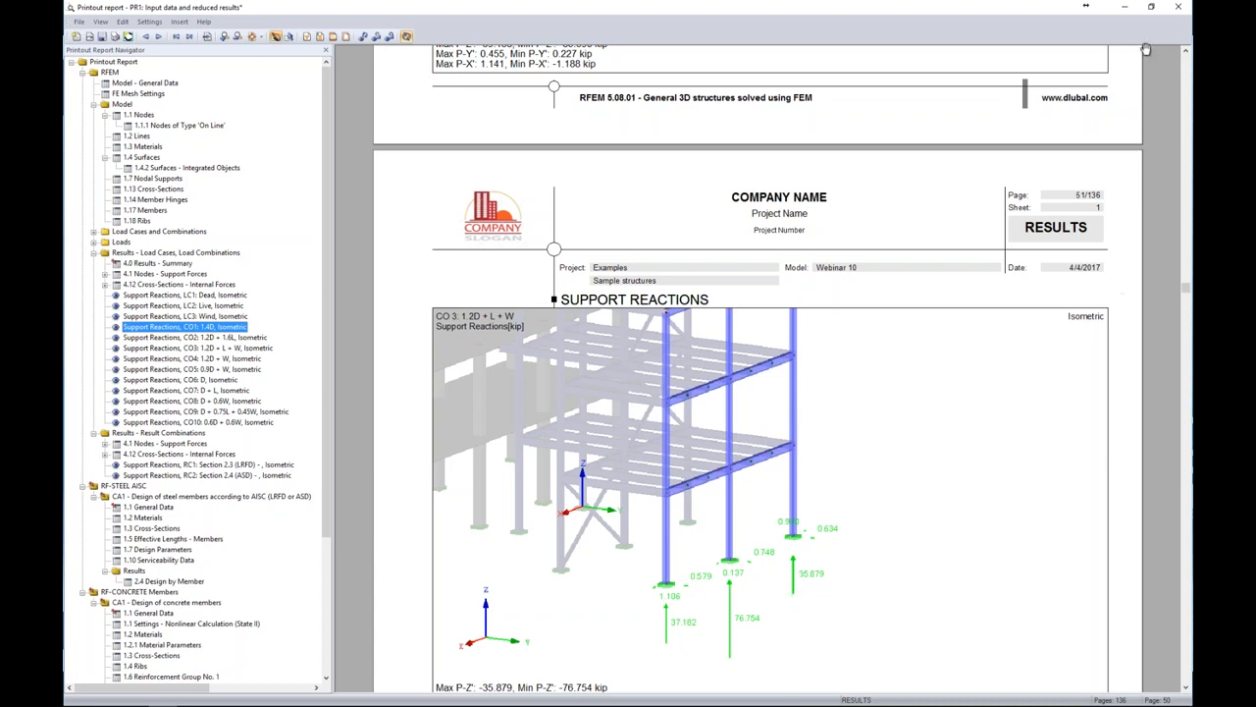
{"action": "left_click", "coordinate": [1179, 12]}
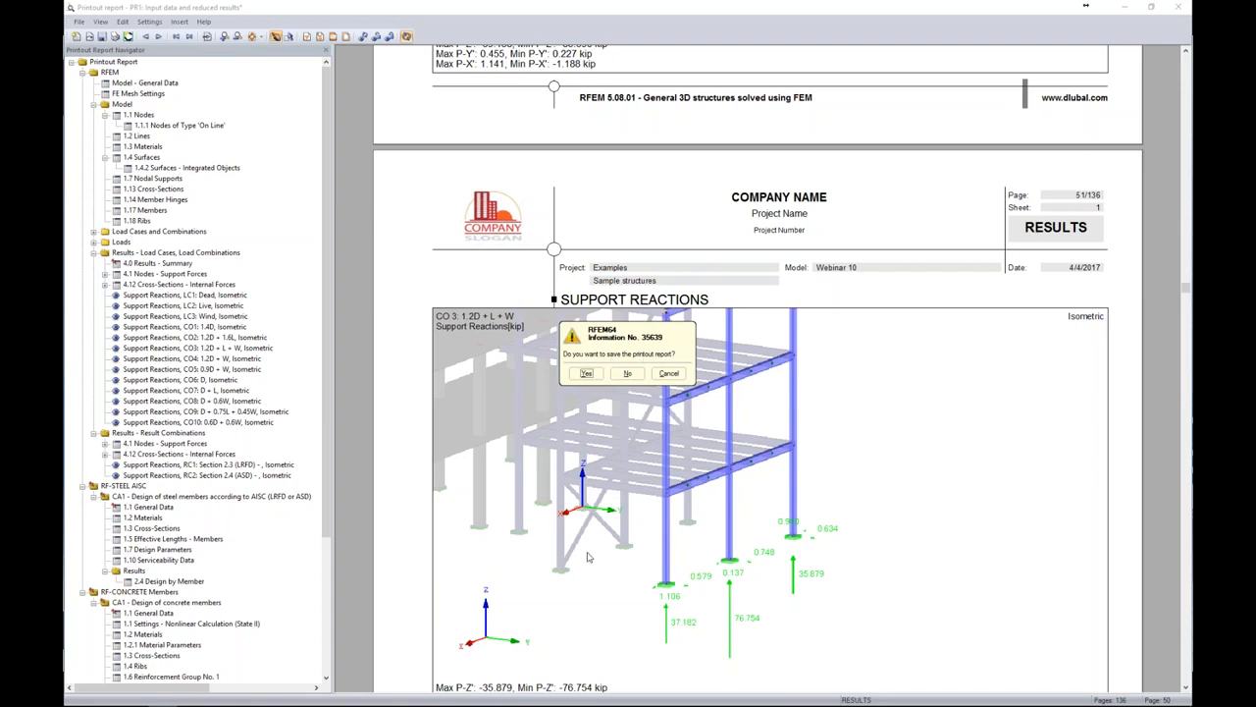
{"action": "left_click", "coordinate": [586, 373]}
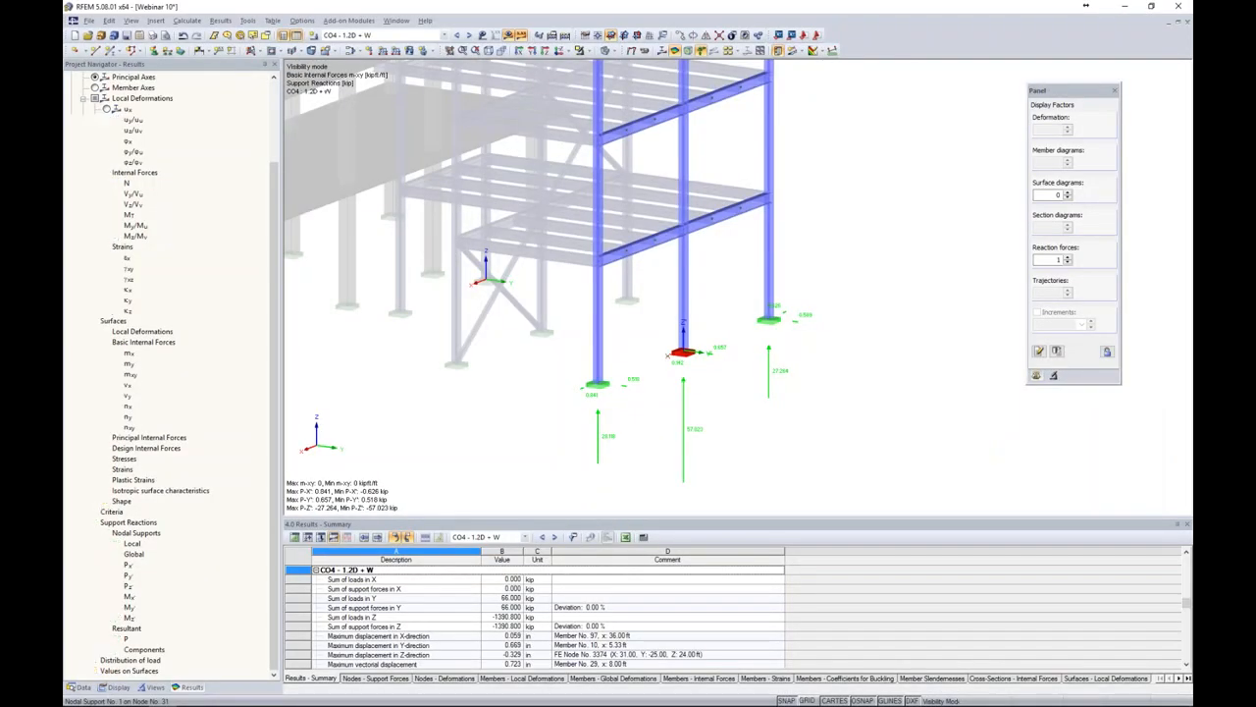
{"action": "key", "text": "alt+Tab"}
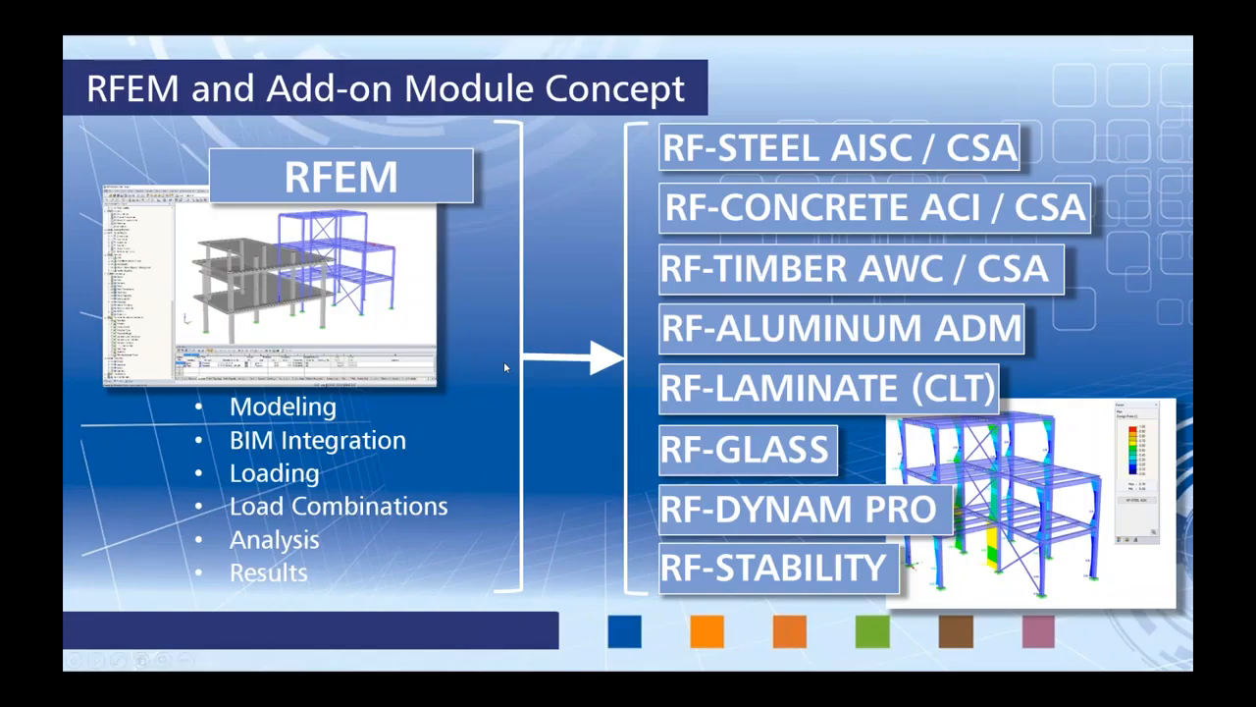
{"action": "left_click", "coordinate": [505, 367]}
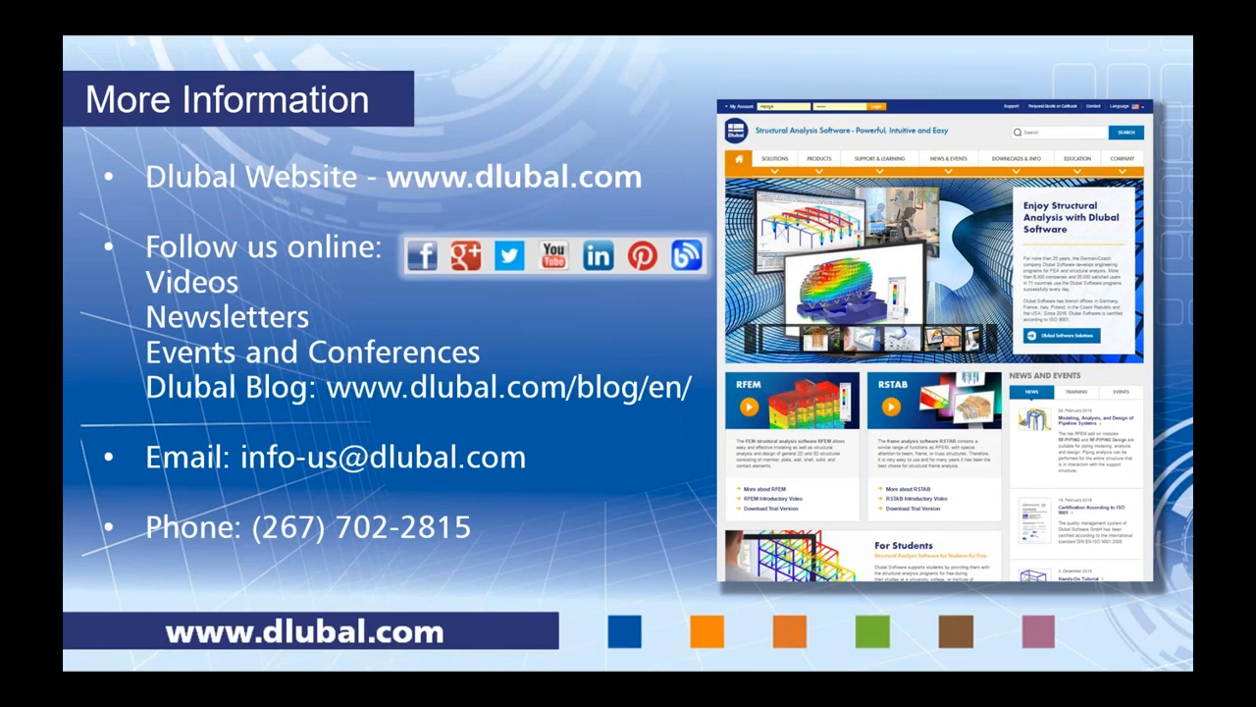